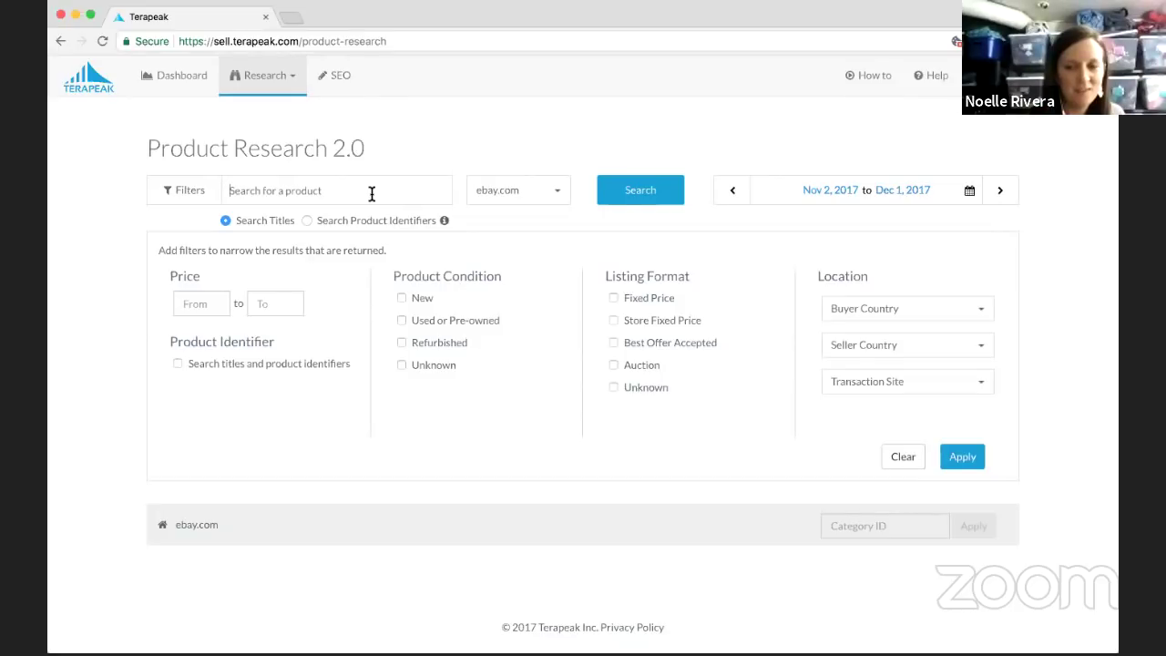
Search ebay.com product titles for "lol big surprise"
text(lol)
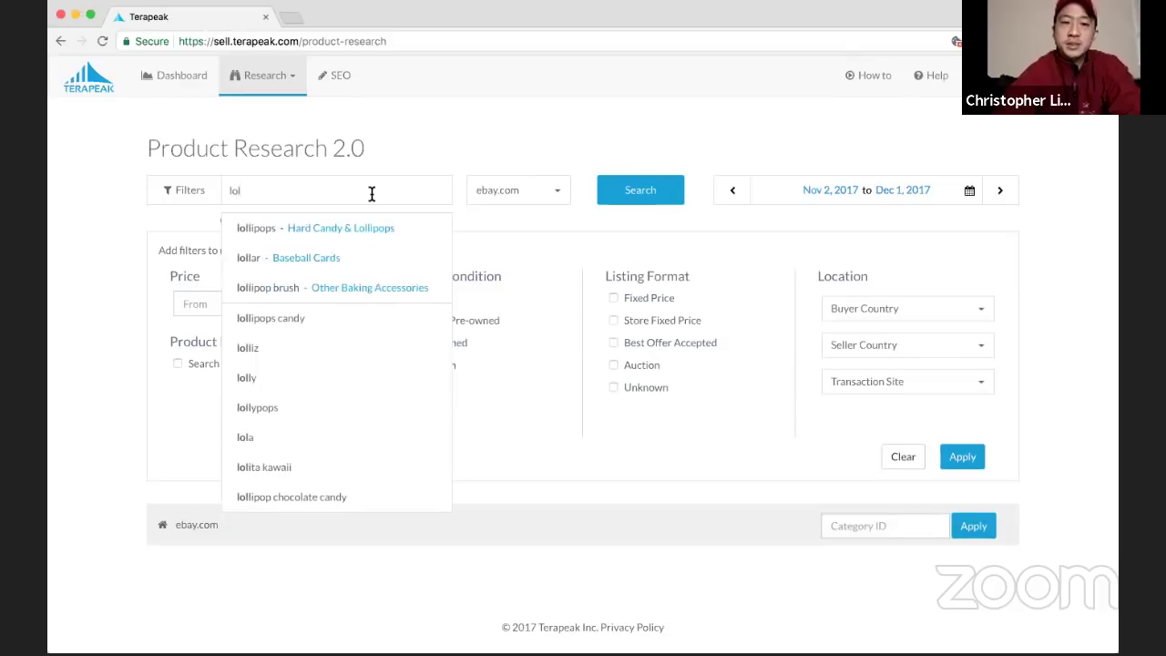
text( big)
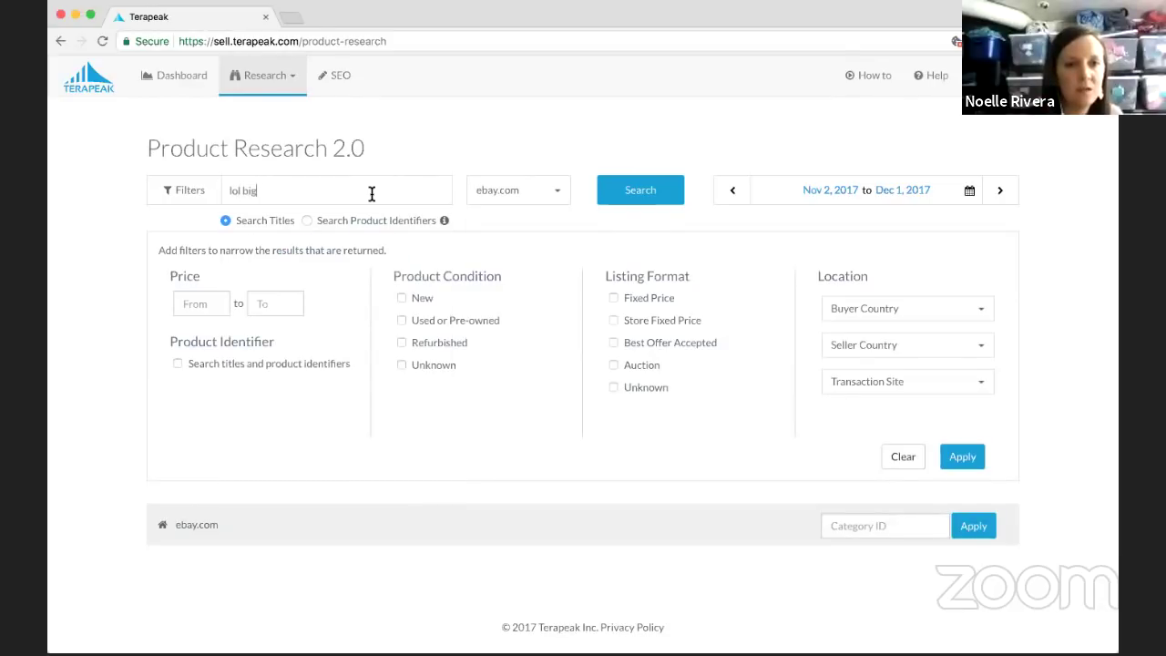
text( surprise)
key(Return)
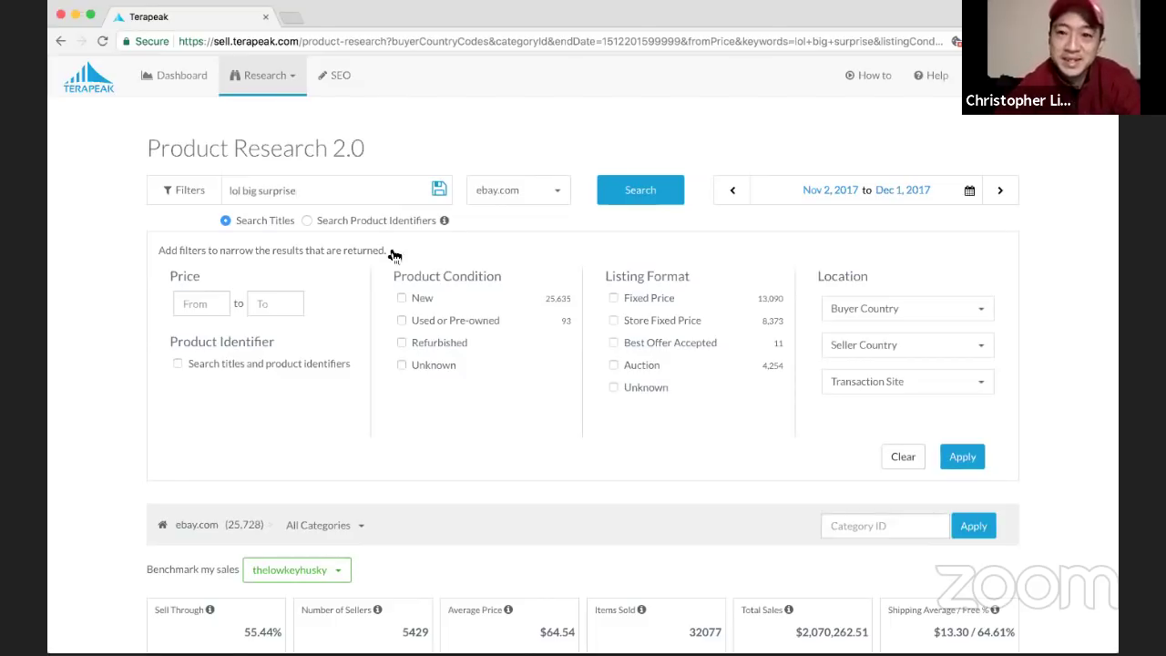
Examine the sales summary and the transaction titles for listings that do not match the big surprise doll
scroll(406, 337, down, 5)
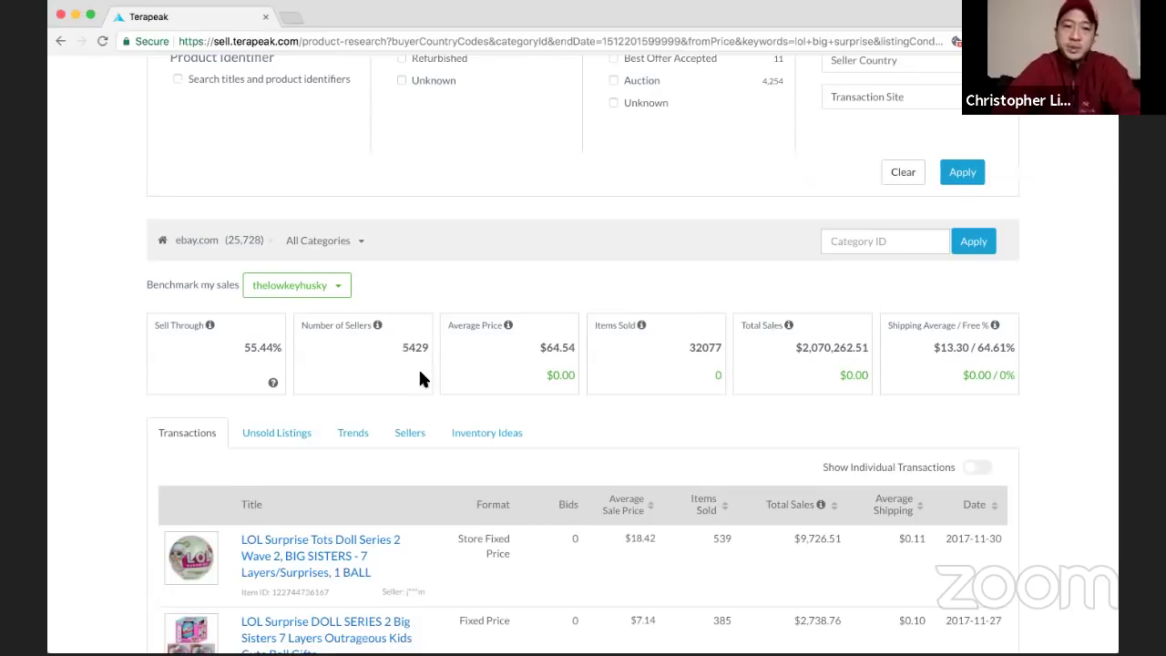
scroll(354, 447, down, 5)
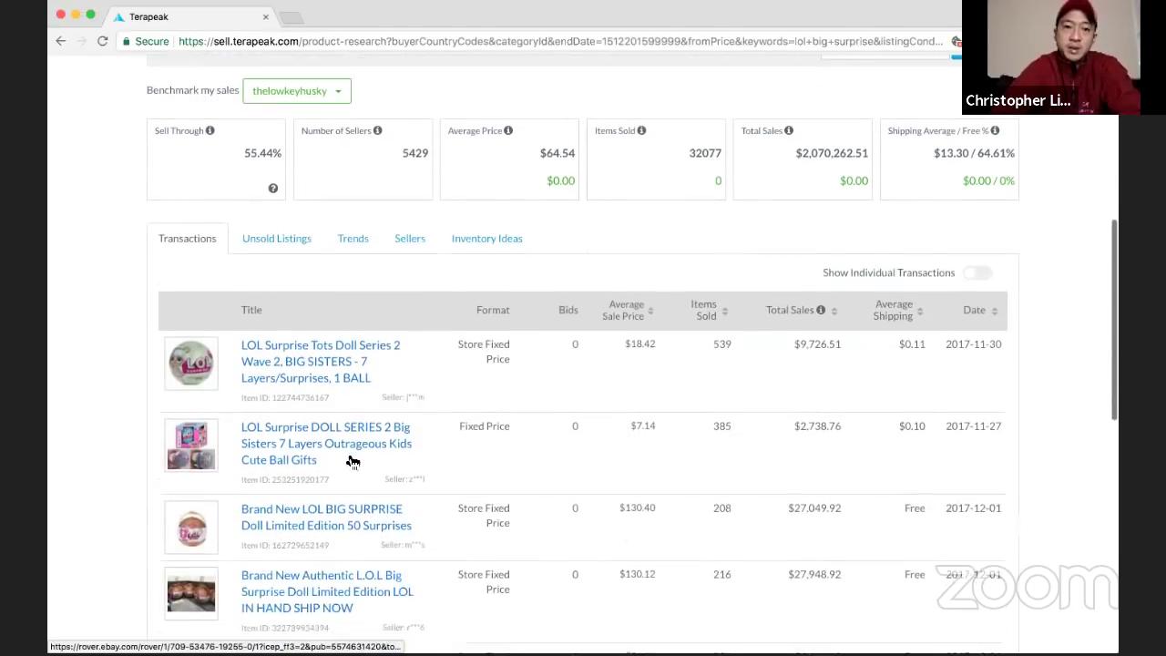
scroll(352, 462, down, 1)
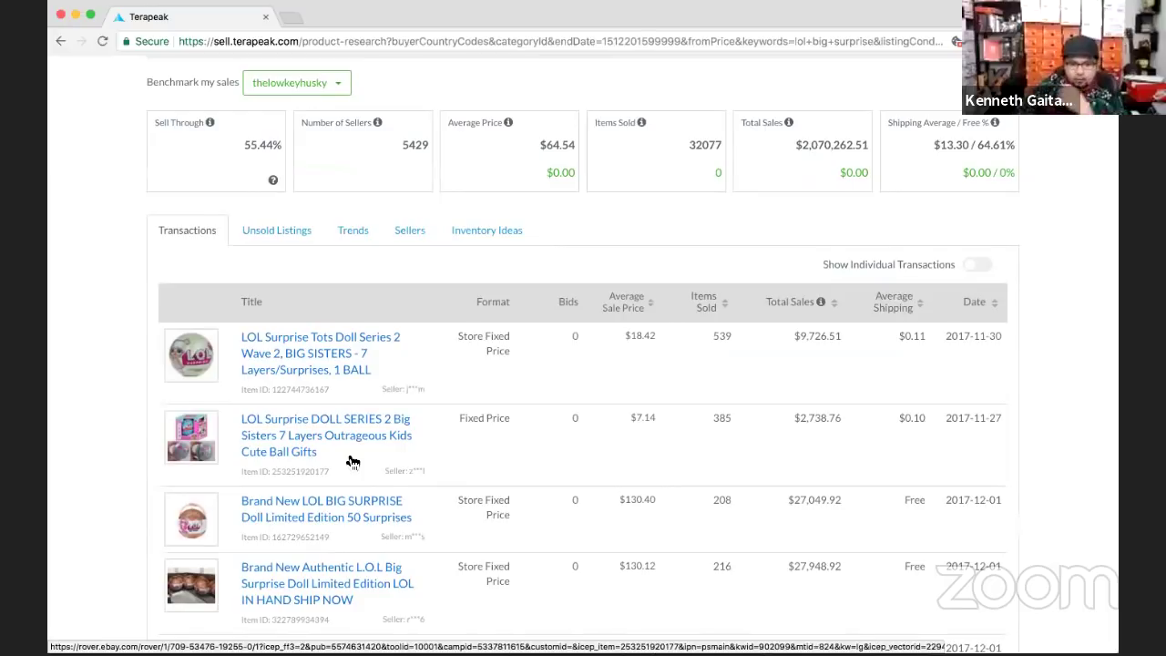
scroll(360, 516, up, 10)
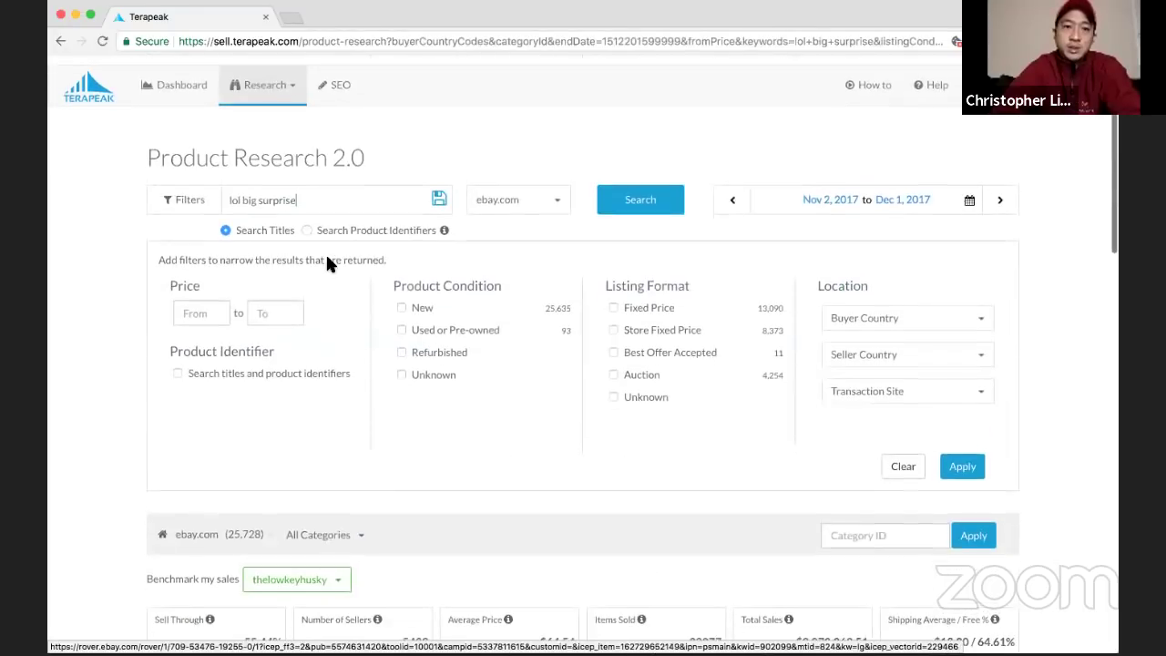
scroll(308, 192, down, 3)
scroll(308, 192, down, 10)
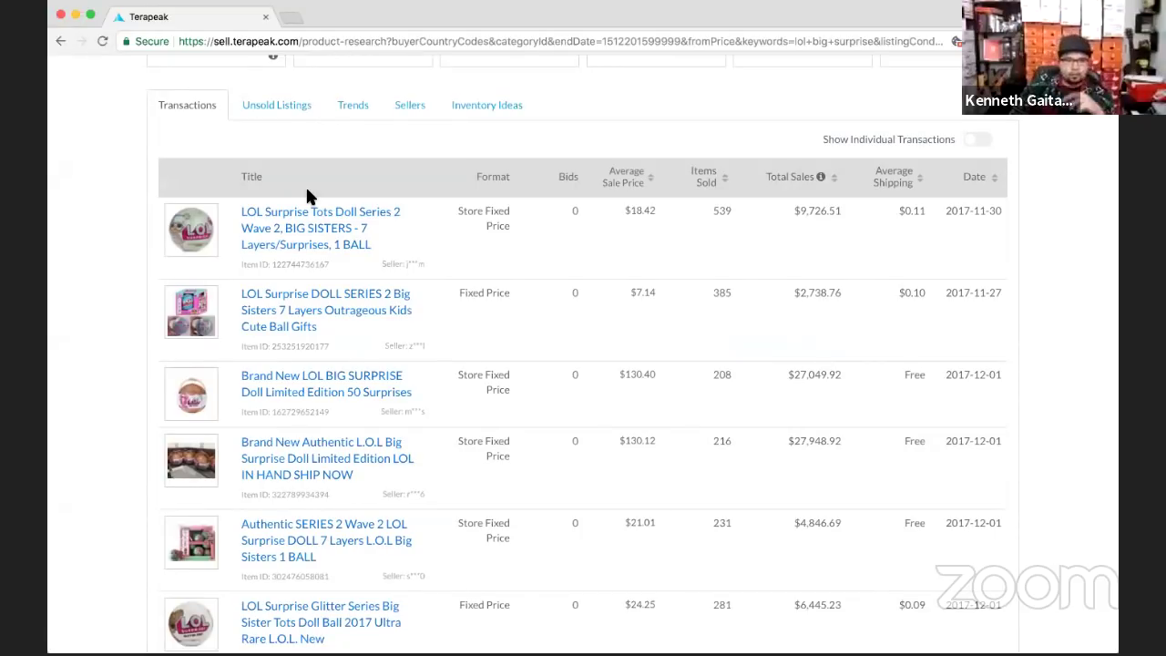
Exclude the word "sisters" from the query and search for "lol big surprise -sisters"
scroll(346, 186, up, 10)
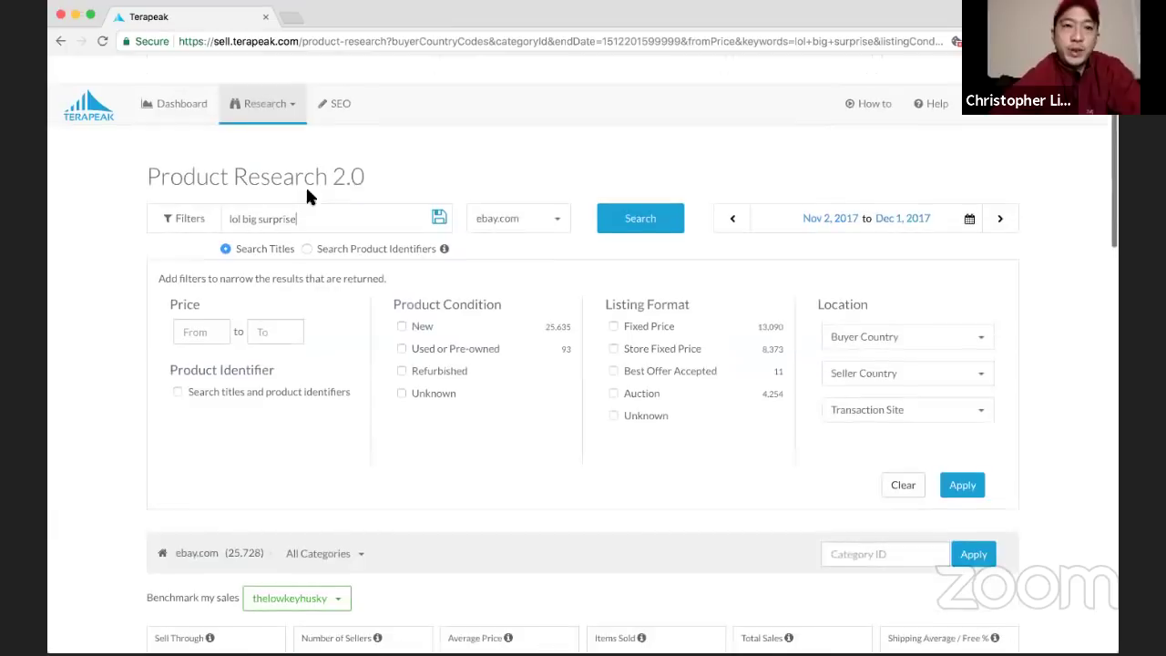
click(383, 189)
text(-big)
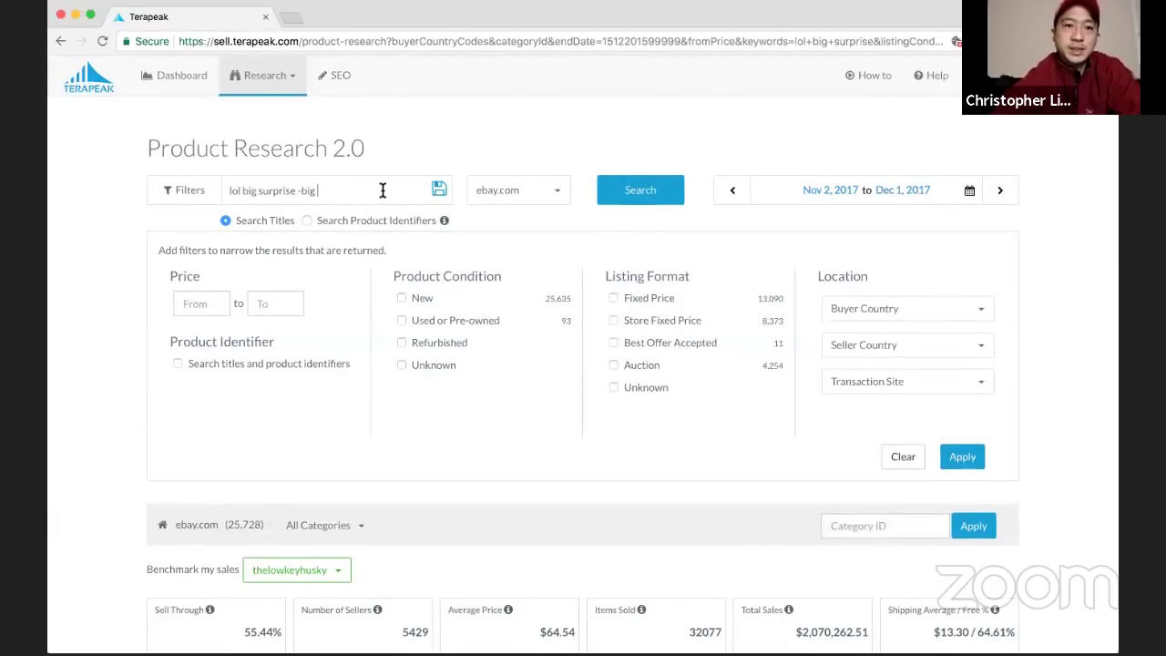
key(BackSpace)
key(BackSpace)
key(BackSpace)
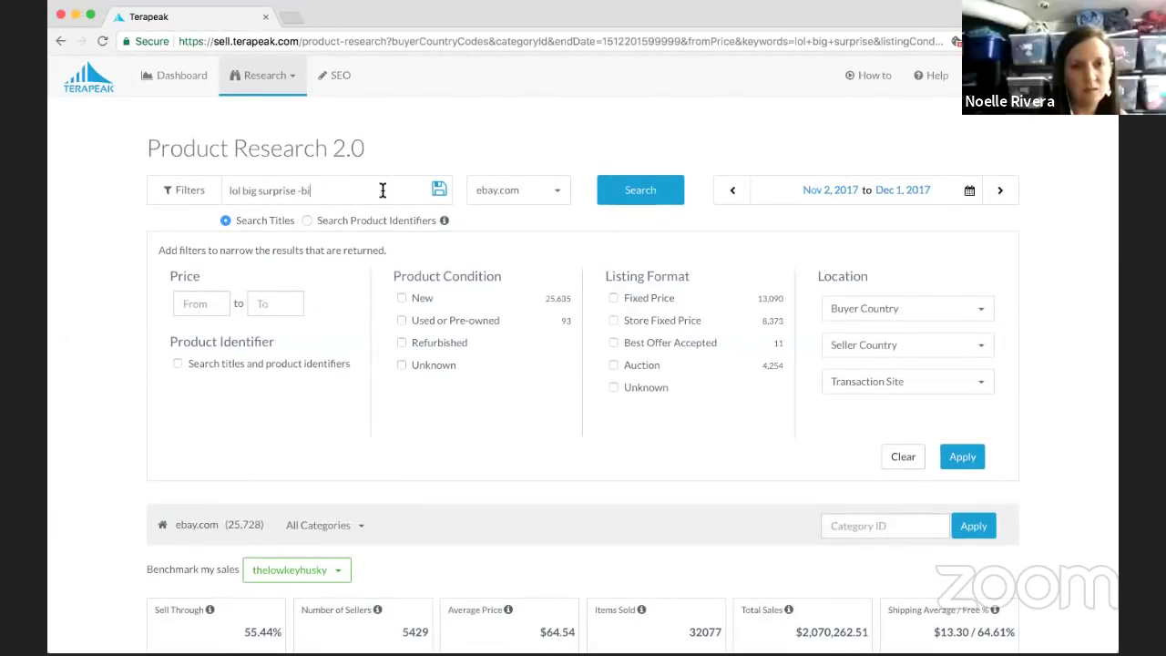
text(sisters)
click(638, 191)
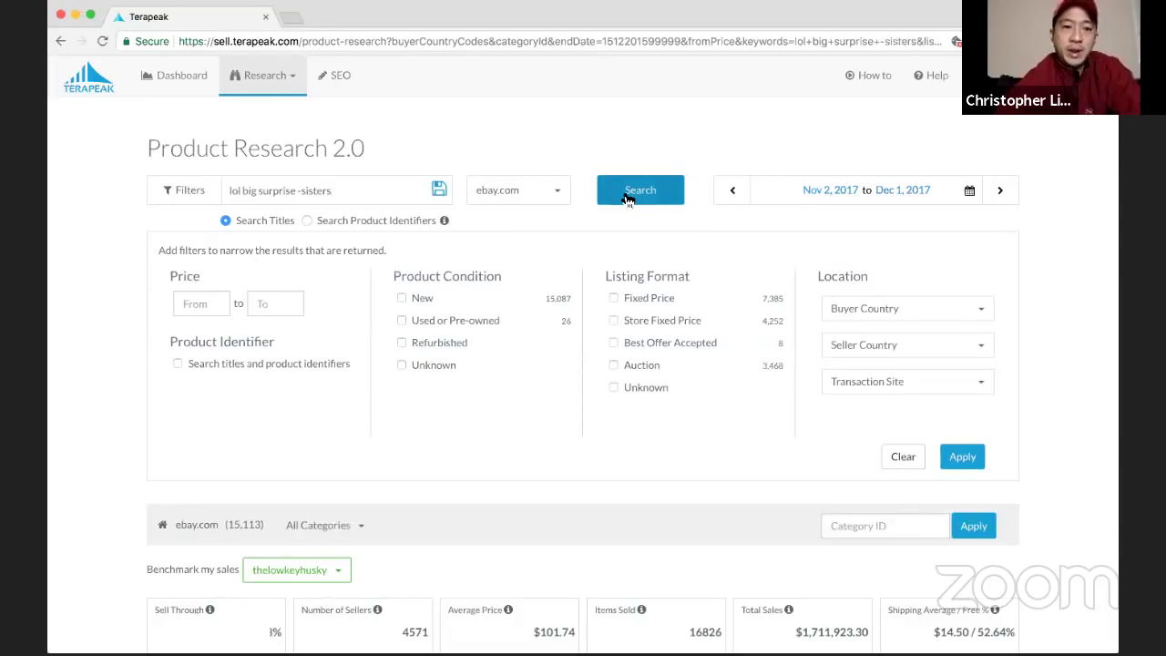
Examine the refined search's sell-through, average price and items sold, along with its transaction listings
scroll(627, 199, down, 3)
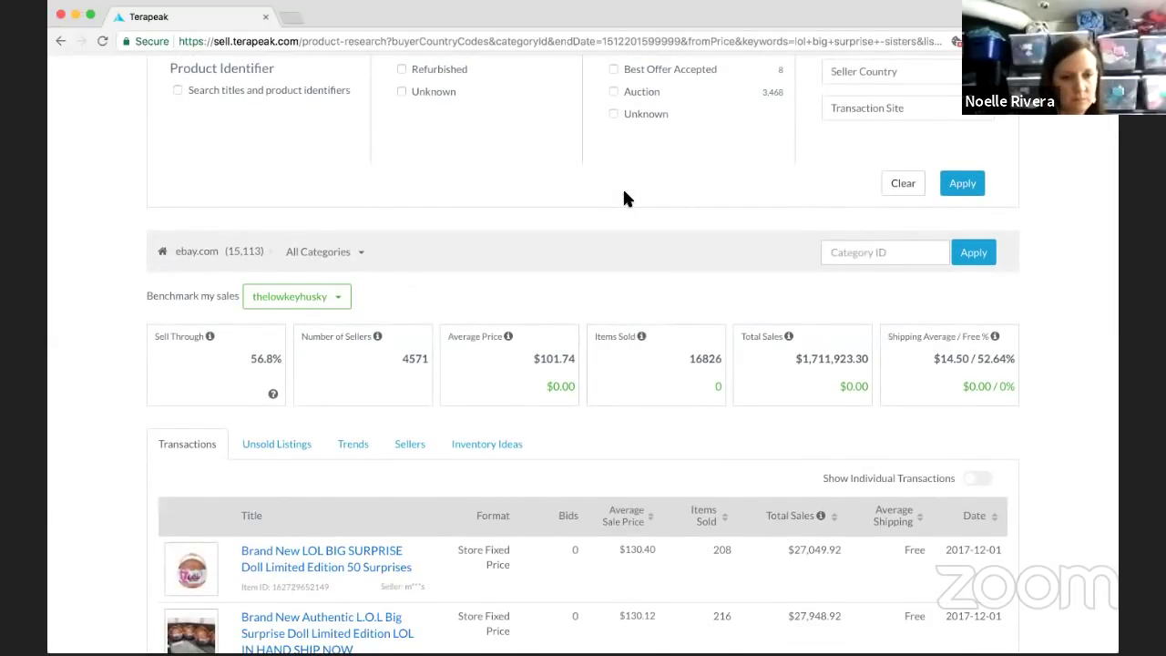
scroll(574, 214, up, 3)
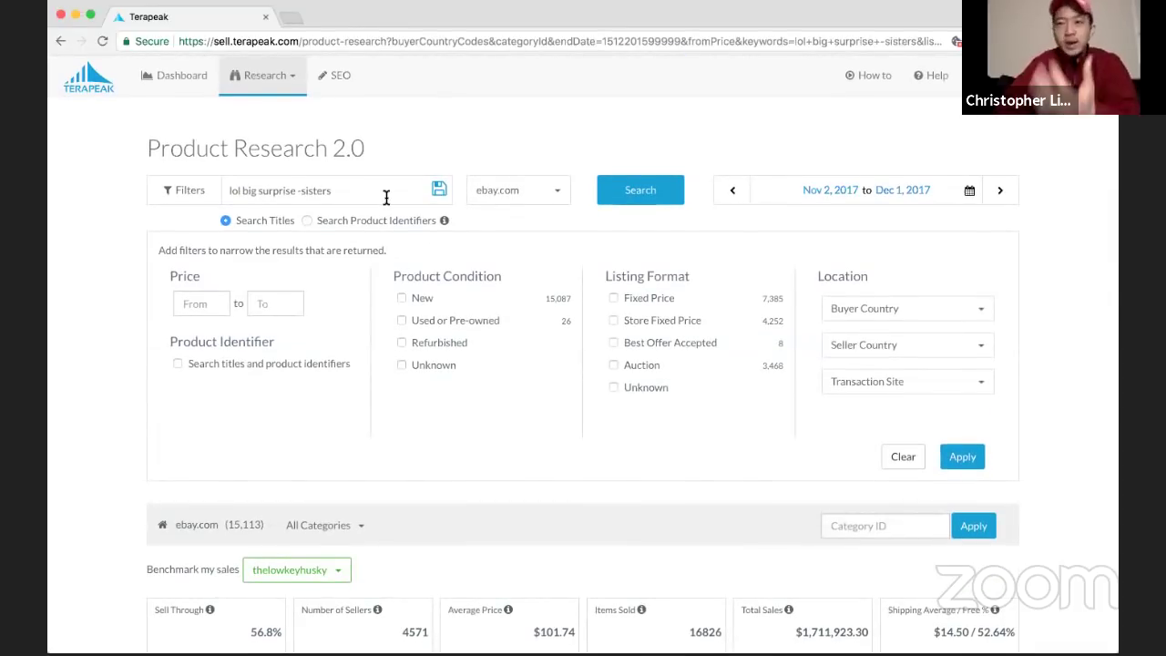
scroll(386, 198, down, 3)
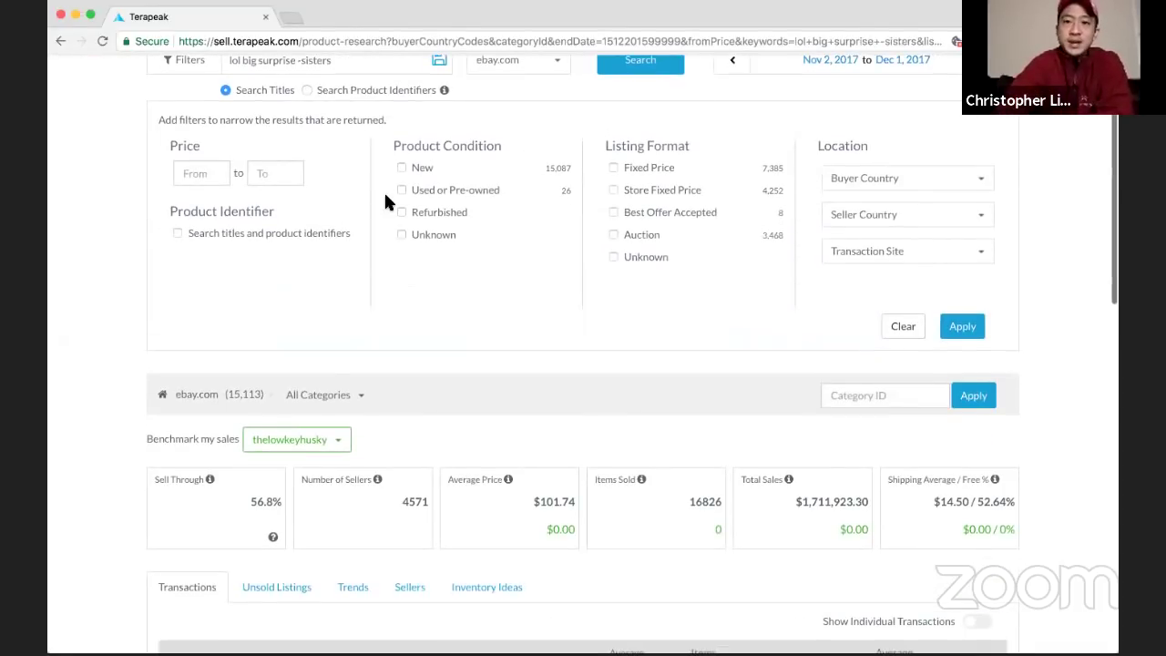
scroll(384, 201, down, 1)
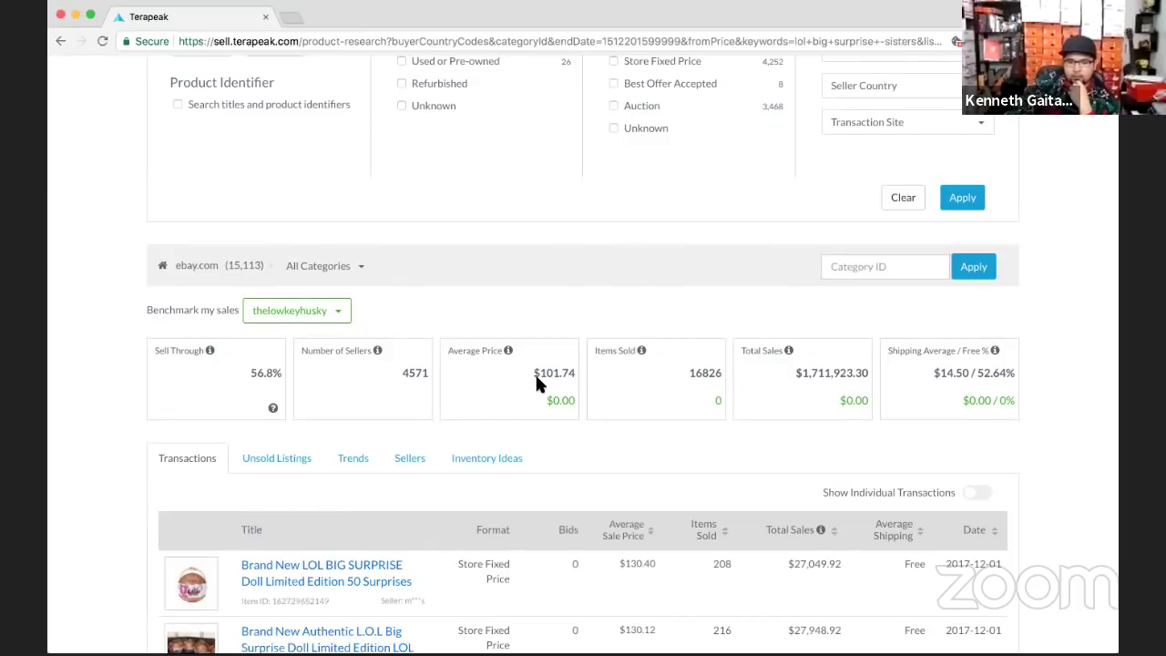
scroll(536, 383, up, 3)
scroll(537, 384, down, 5)
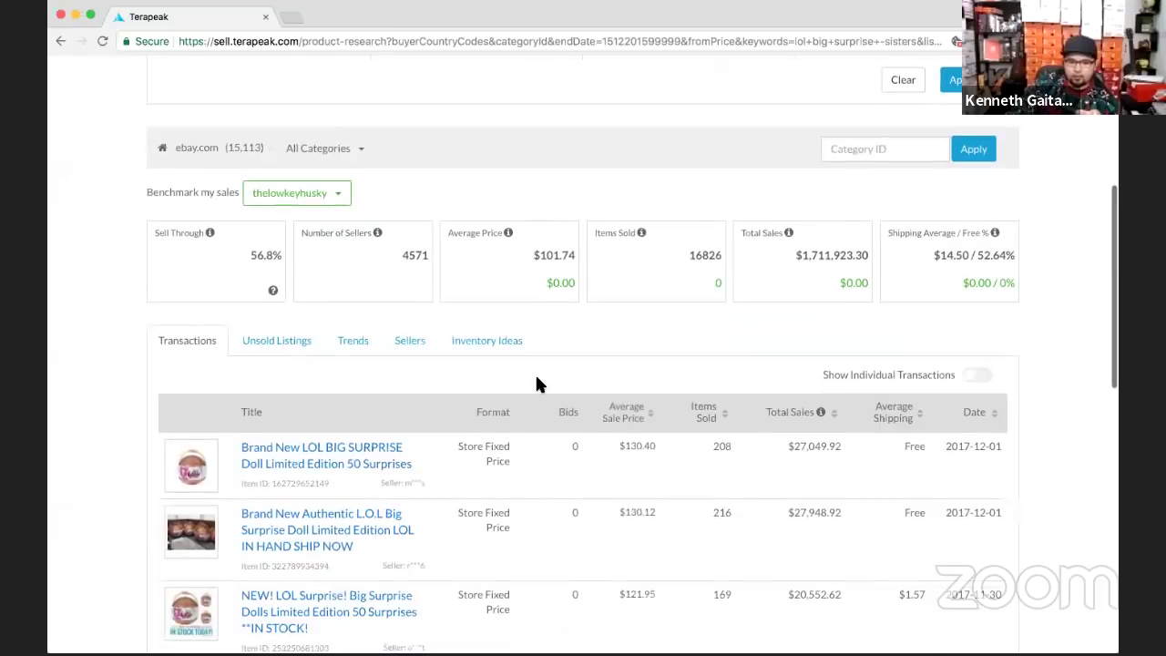
scroll(537, 384, down, 3)
scroll(537, 384, down, 2)
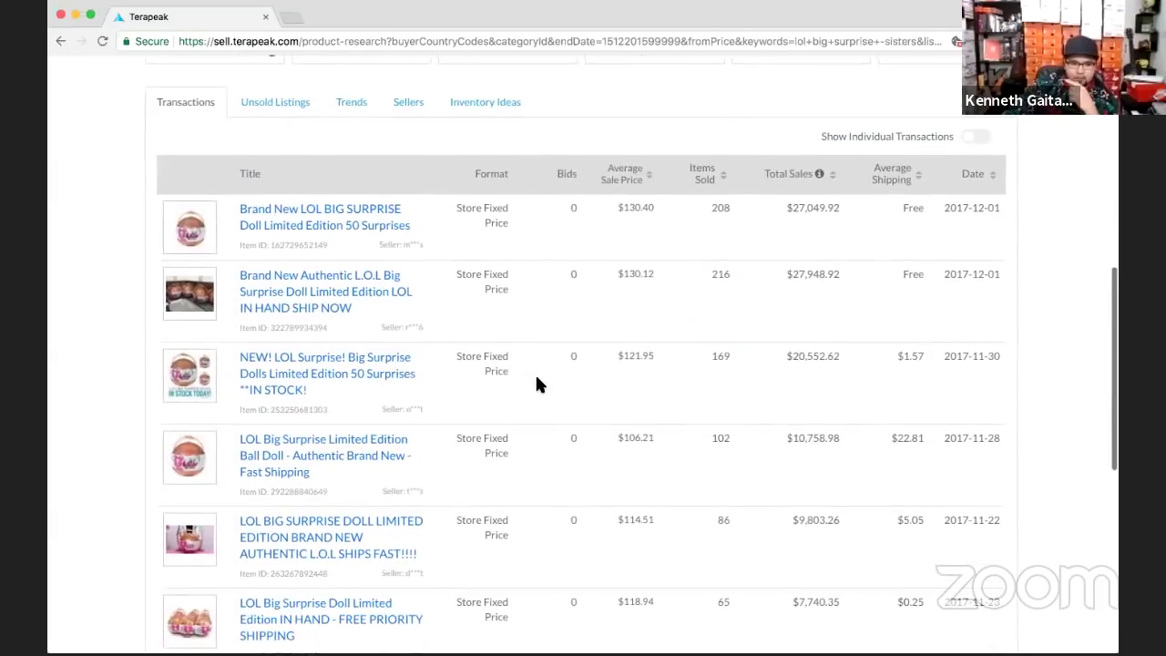
scroll(536, 384, down, 3)
Sort the transactions by average sale price in both directions, ending with the highest price first
scroll(537, 383, up, 4)
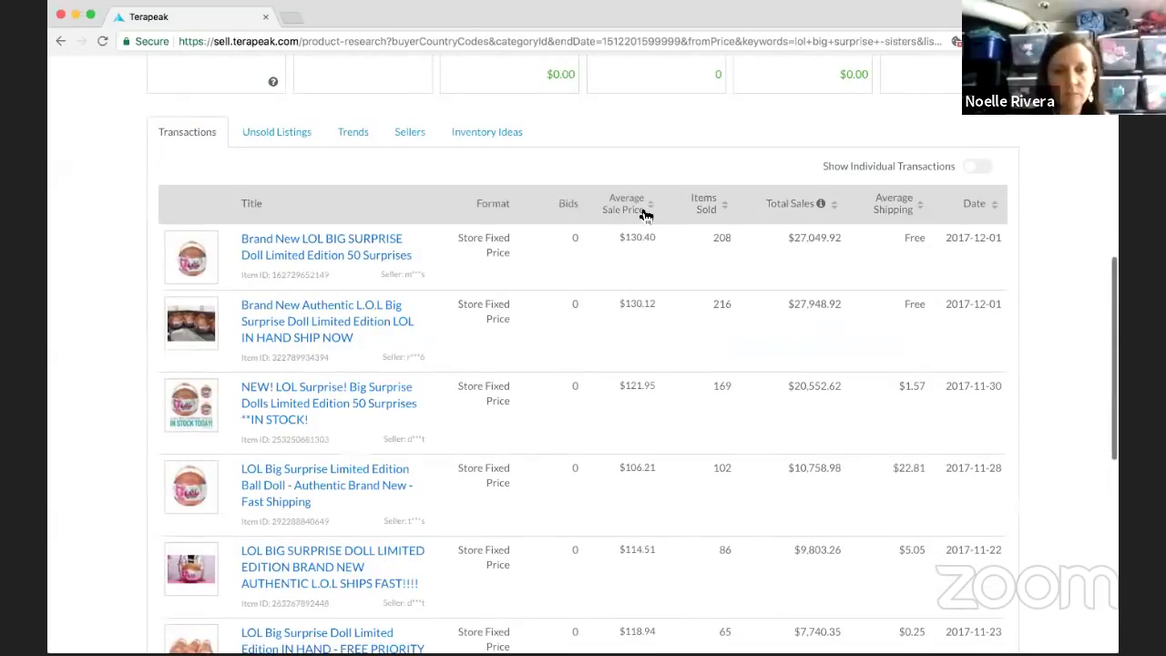
click(640, 204)
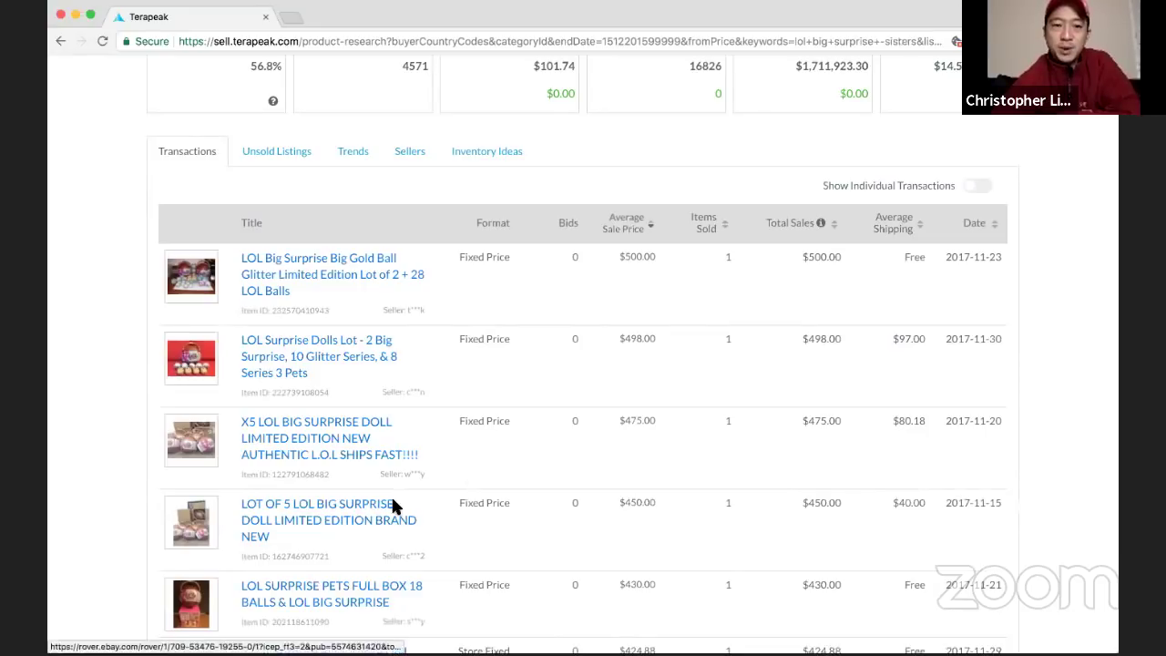
click(628, 231)
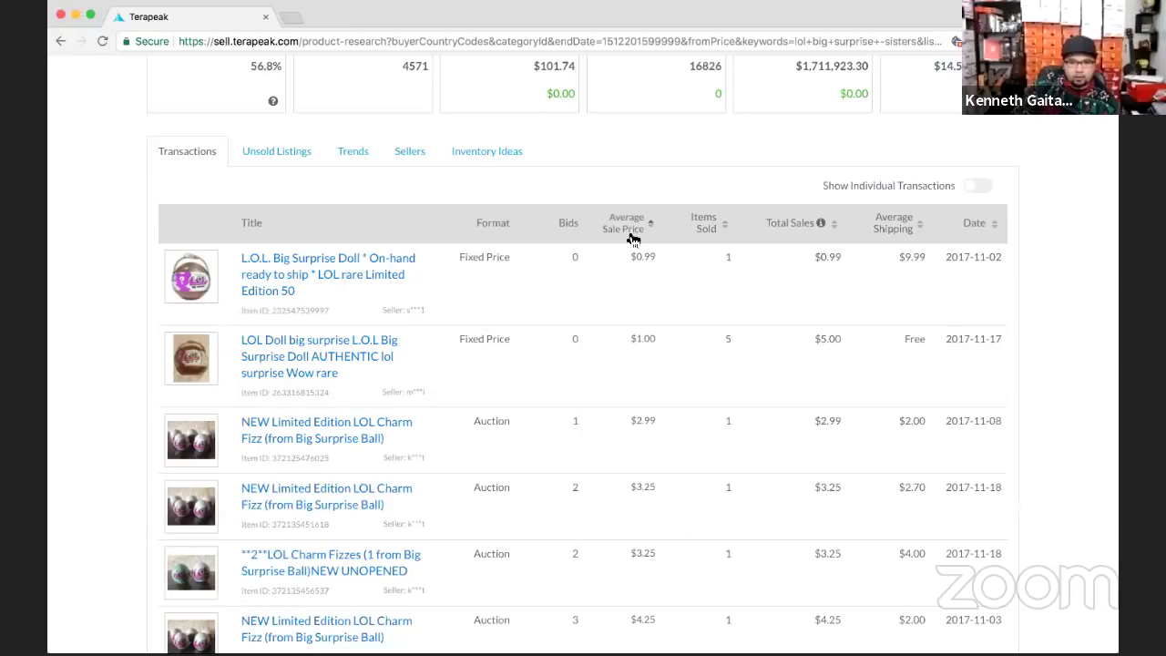
click(633, 236)
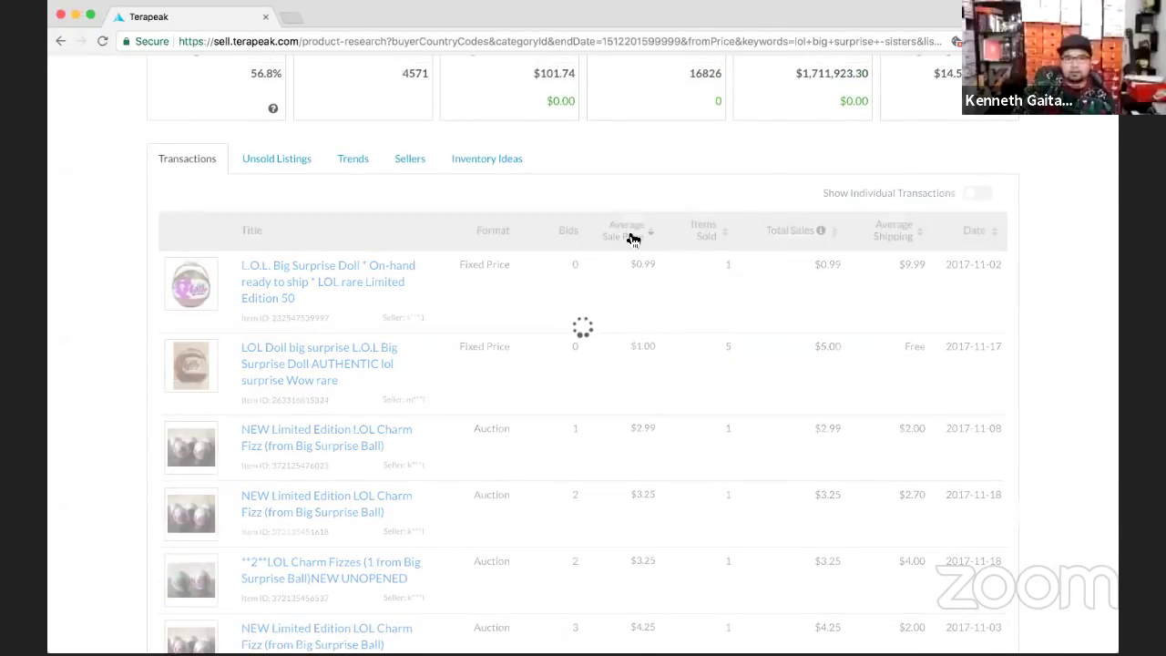
Review the highest-priced transactions, the summary figures and the date range of the search
scroll(633, 239, down, 2)
scroll(633, 239, up, 1)
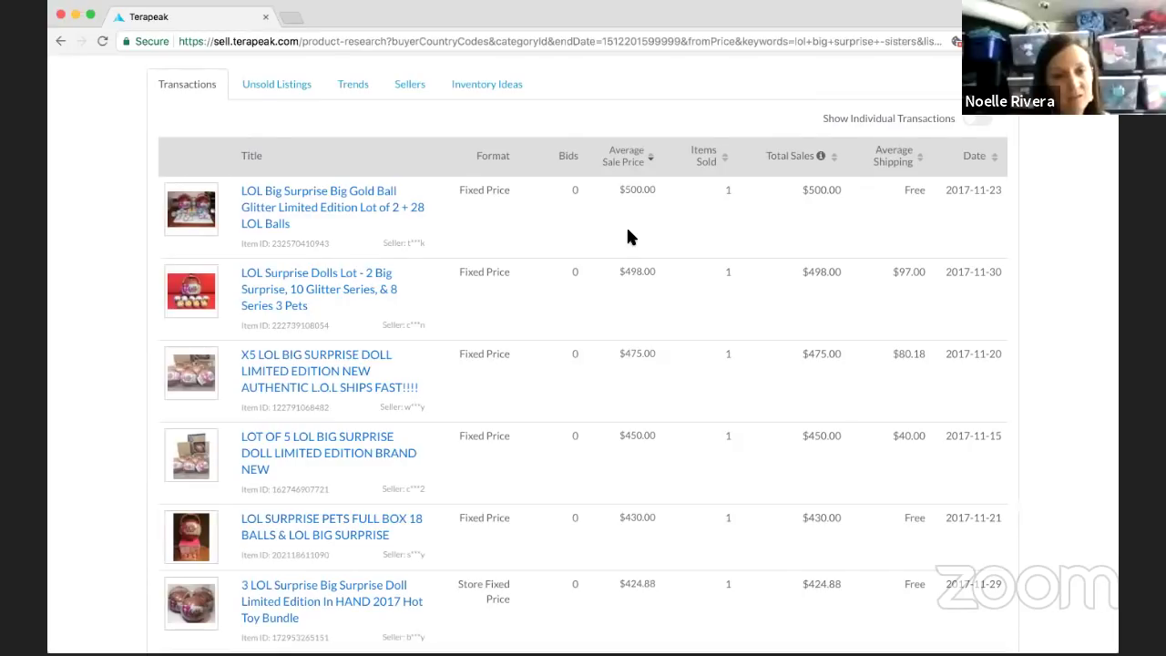
scroll(627, 231, up, 5)
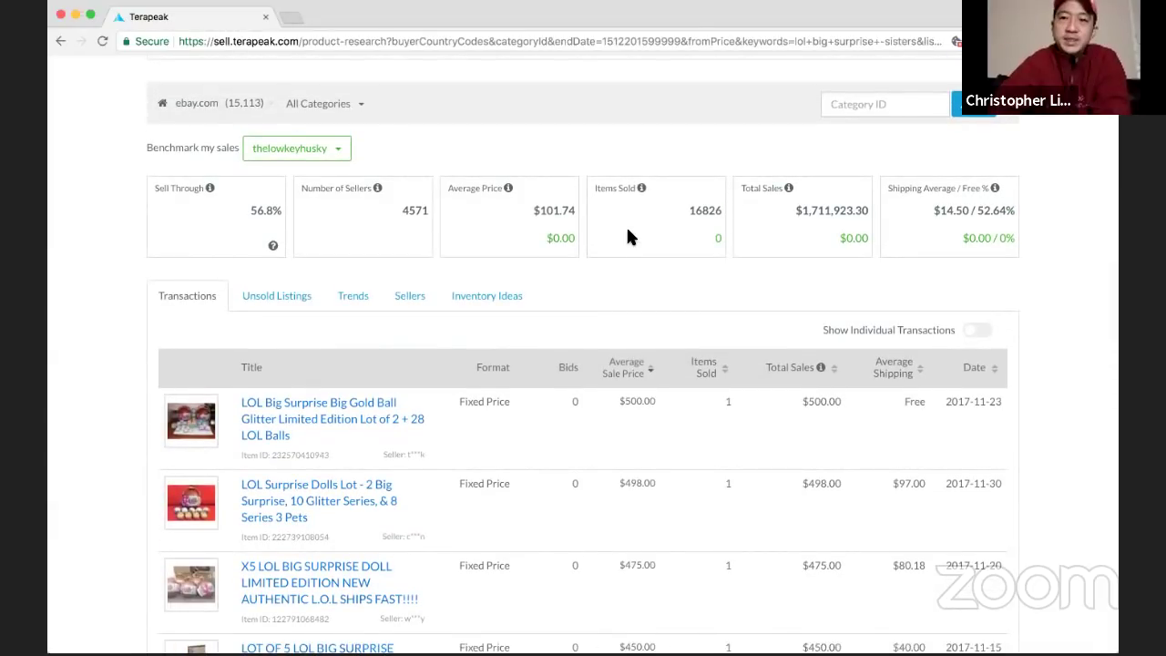
scroll(823, 288, up, 5)
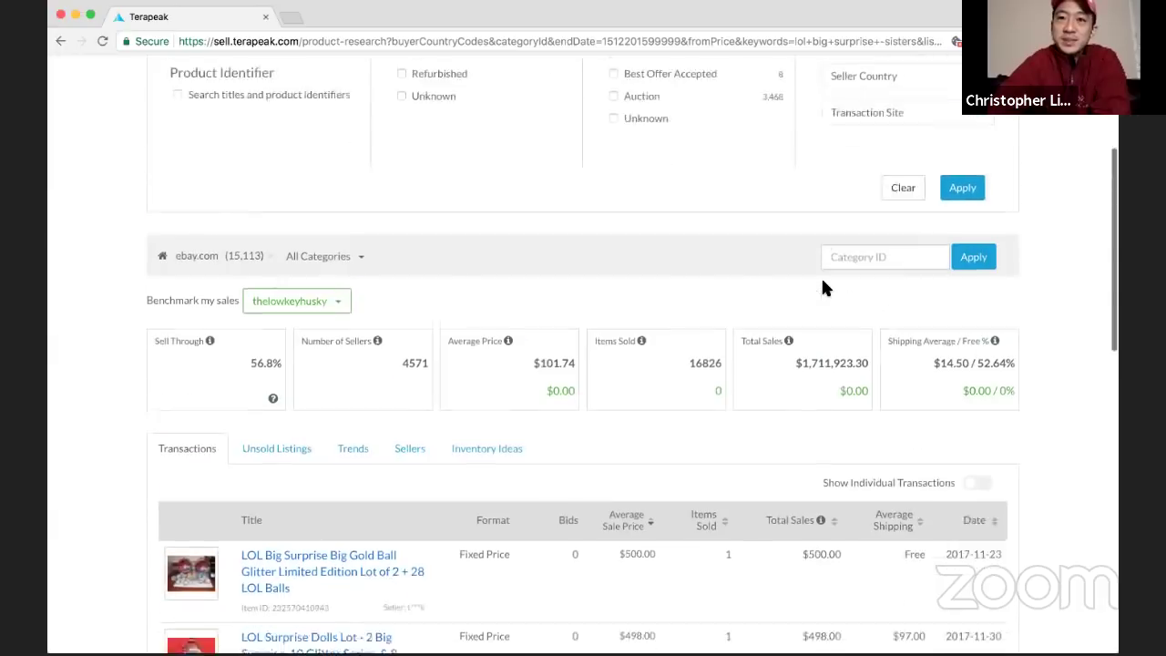
scroll(823, 288, up, 3)
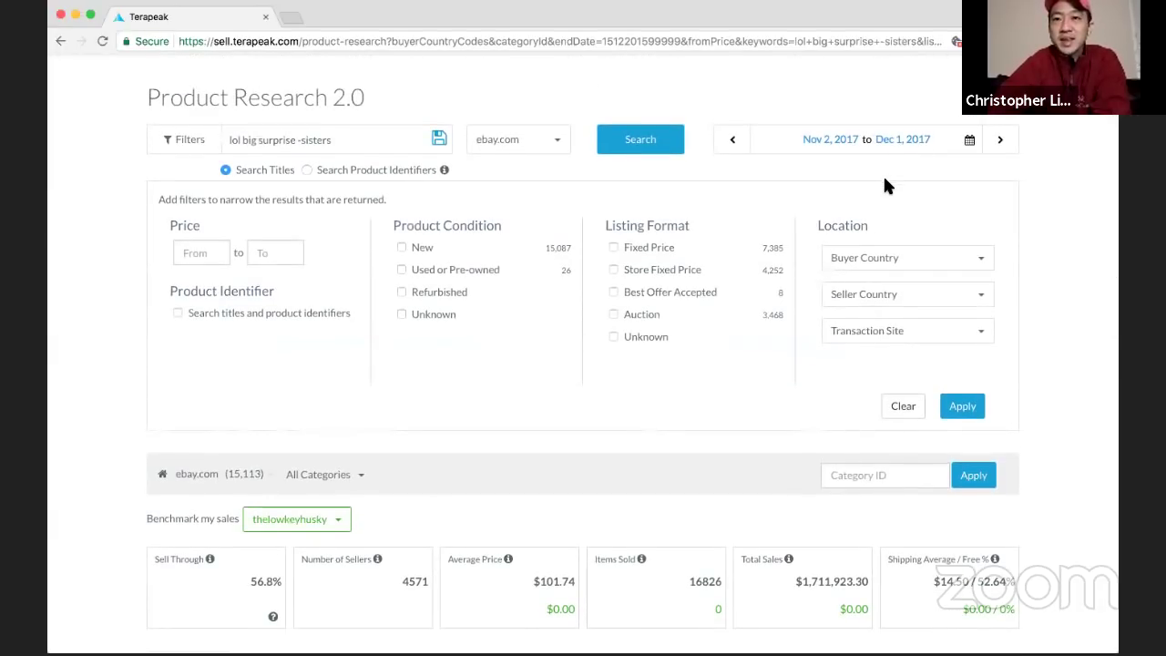
scroll(885, 183, down, 5)
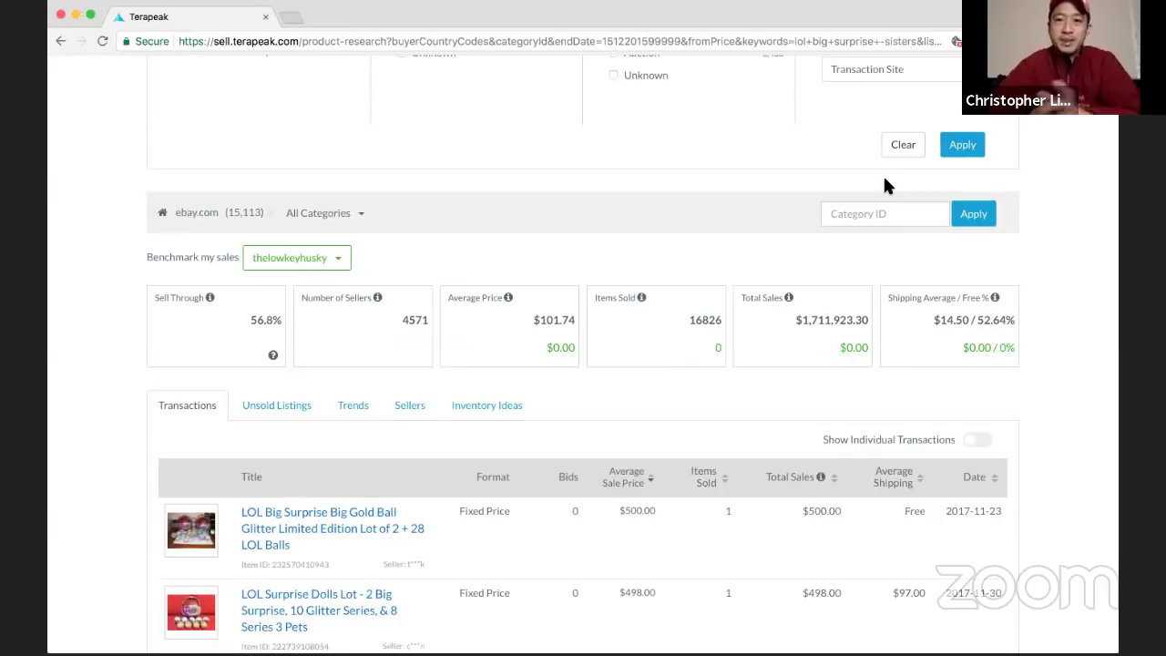
Replace the search keywords with "used gap pants" and run the search
scroll(741, 261, up, 5)
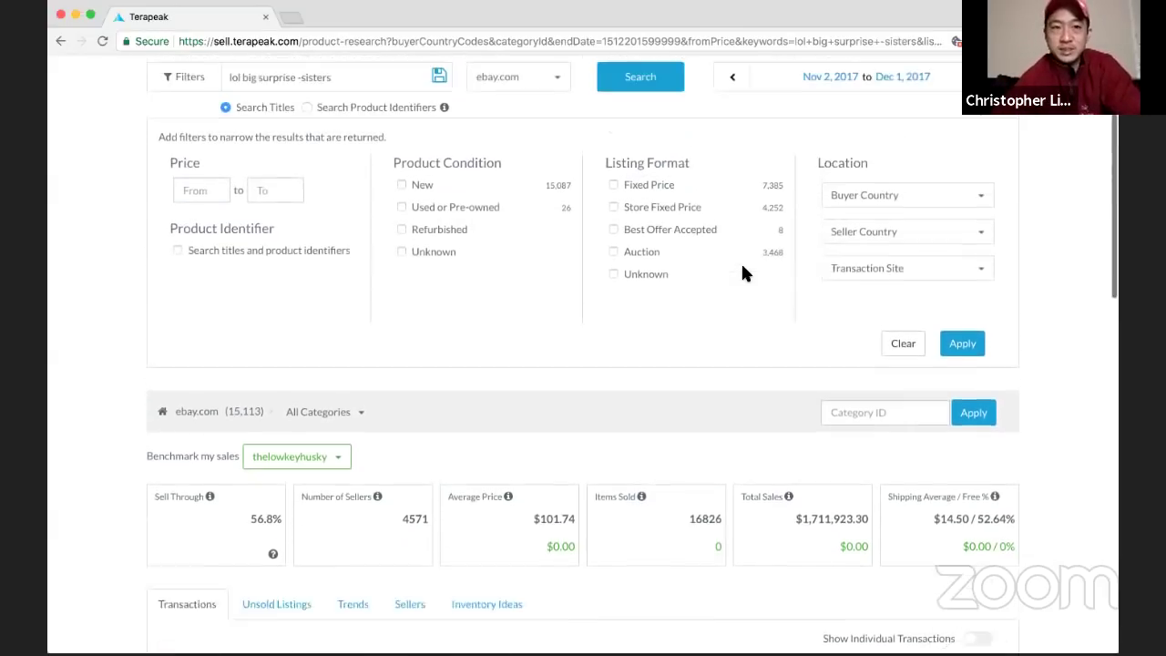
triple_click(330, 160)
text(used g)
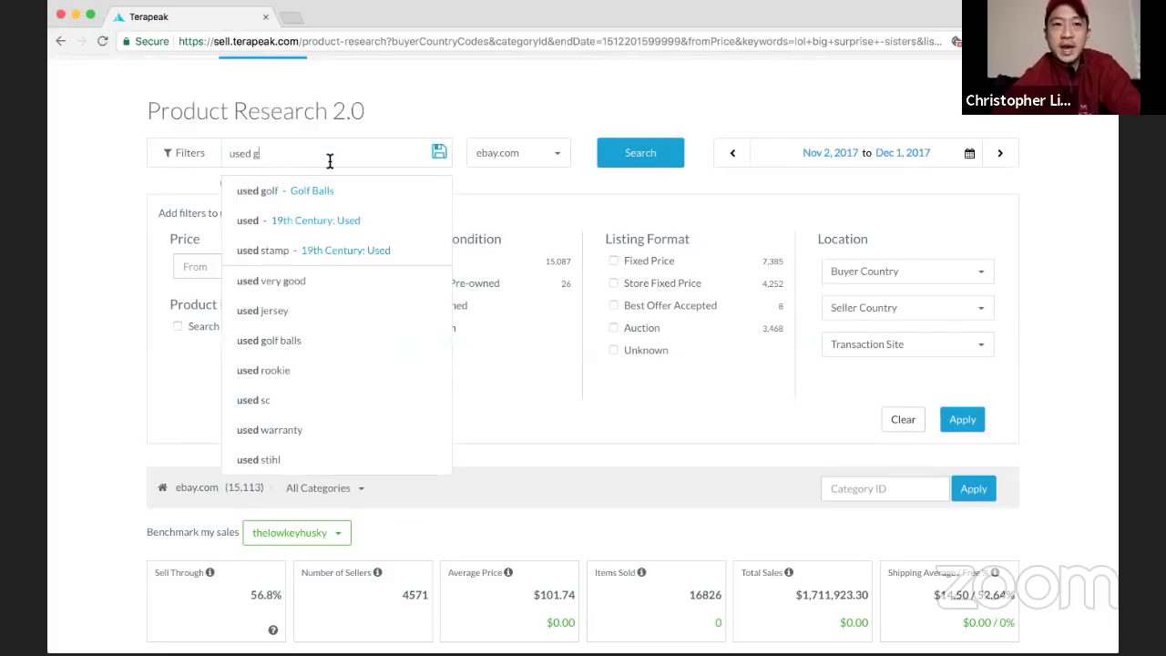
text(ap pants)
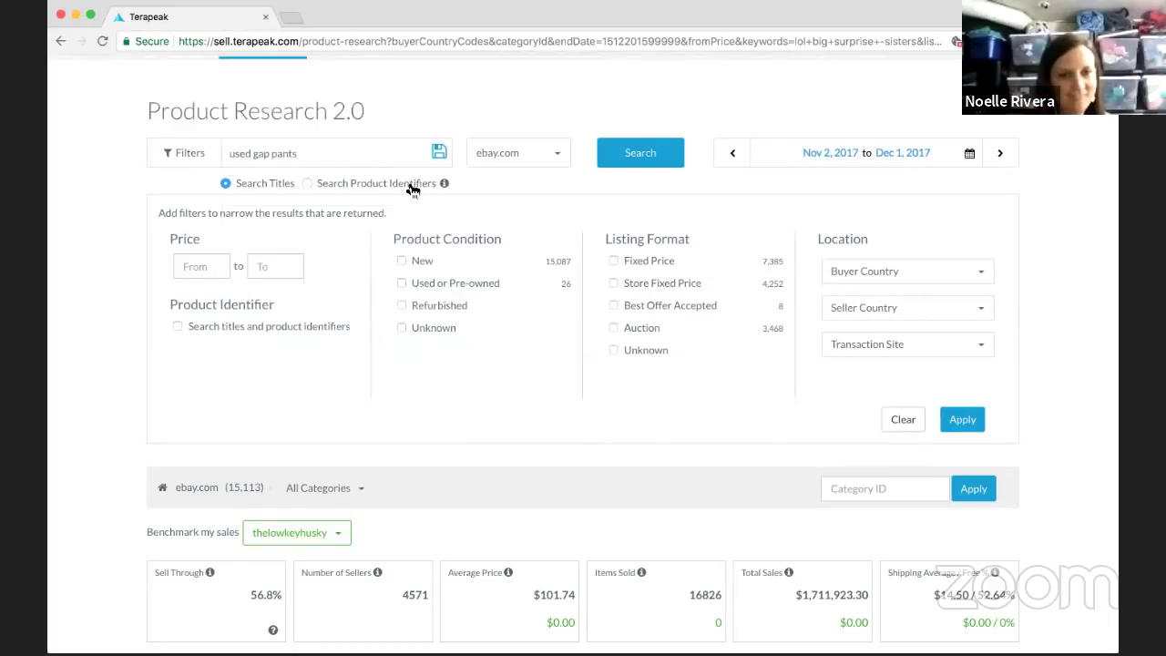
click(645, 167)
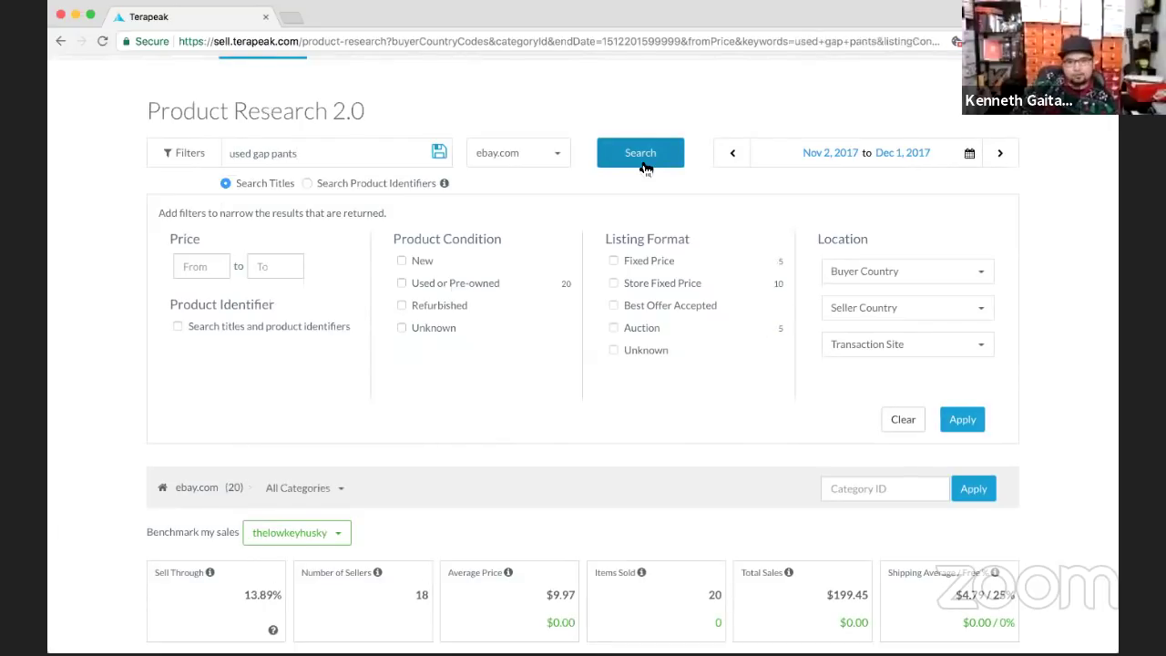
Examine the sell-through, average price, total sales and transaction listings for the used Gap pants
scroll(645, 168, down, 3)
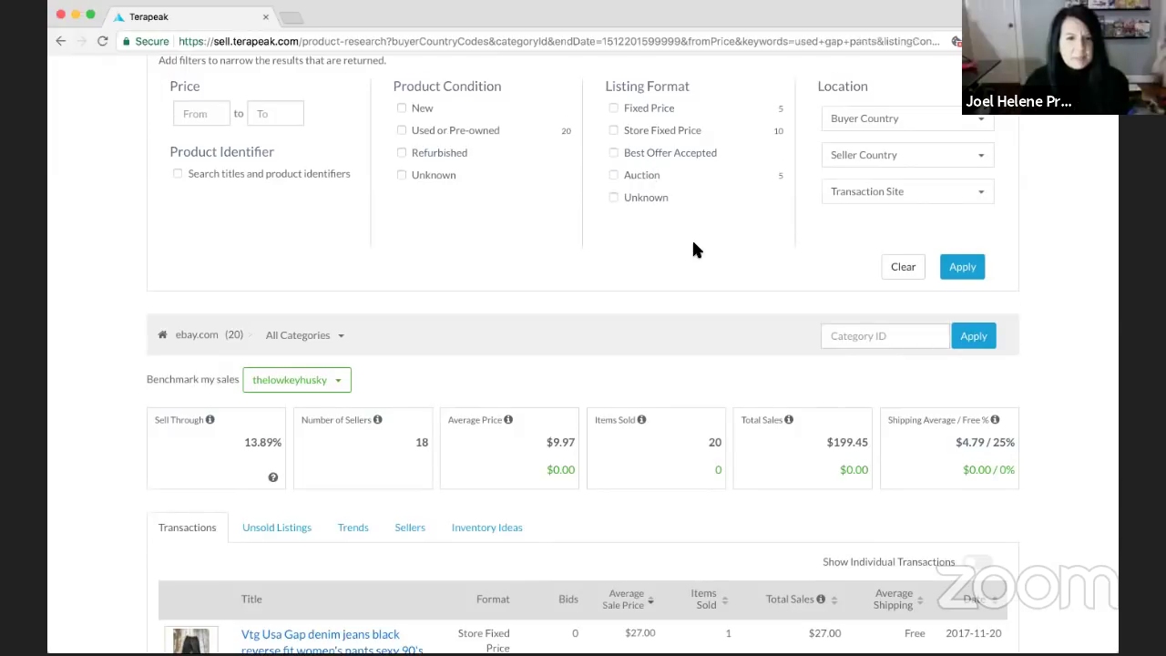
scroll(695, 249, down, 3)
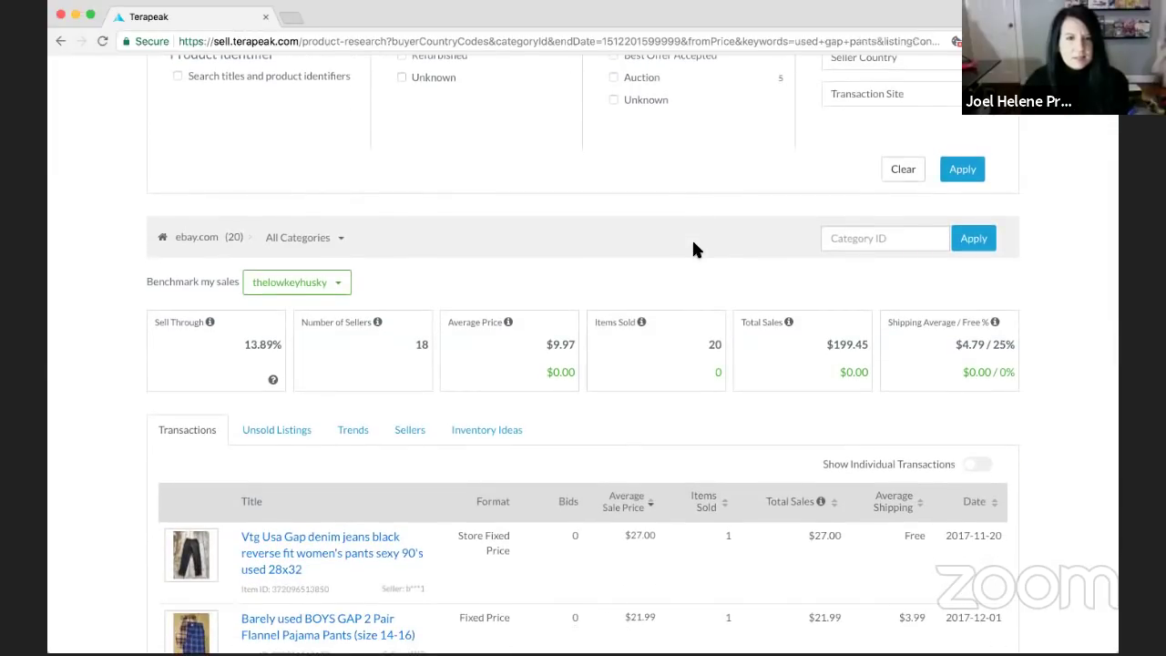
scroll(692, 249, down, 3)
scroll(693, 249, down, 1)
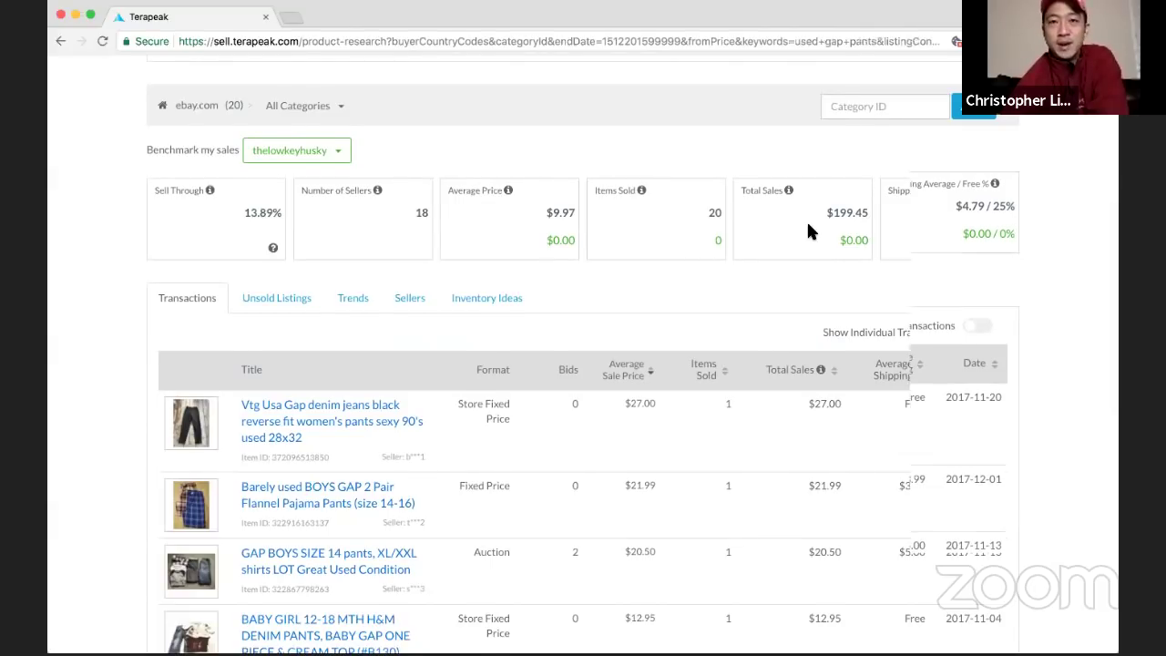
scroll(808, 223, down, 2)
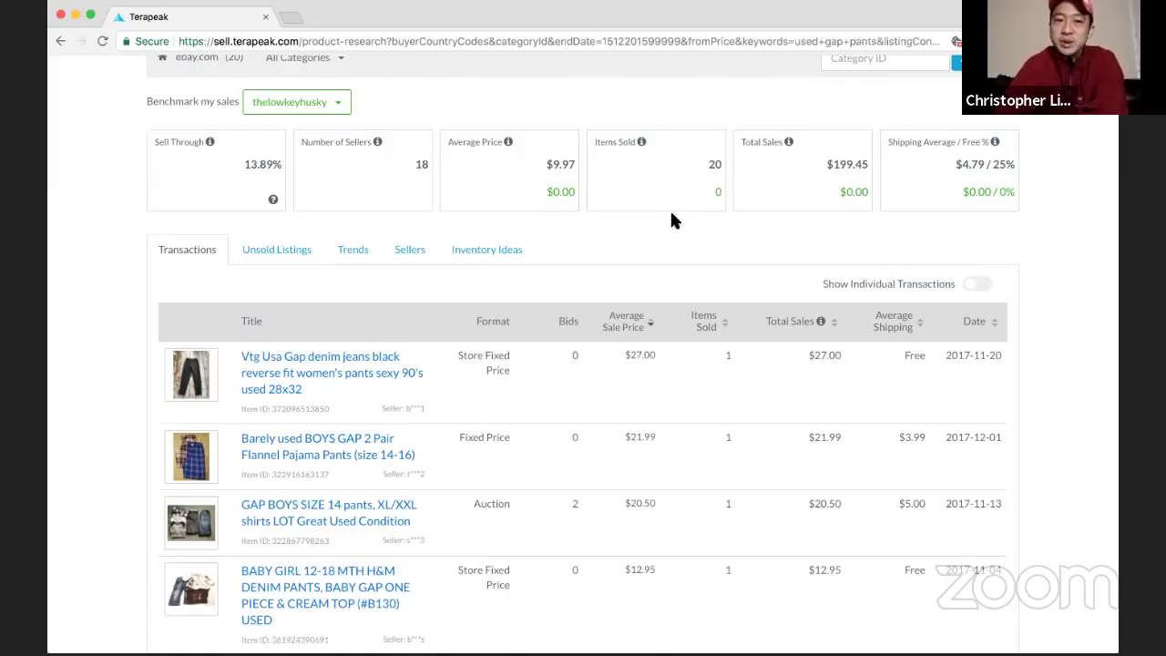
Replace the search keywords with "fingerlings" and run the search
scroll(672, 216, up, 4)
scroll(672, 219, down, 3)
scroll(672, 219, up, 8)
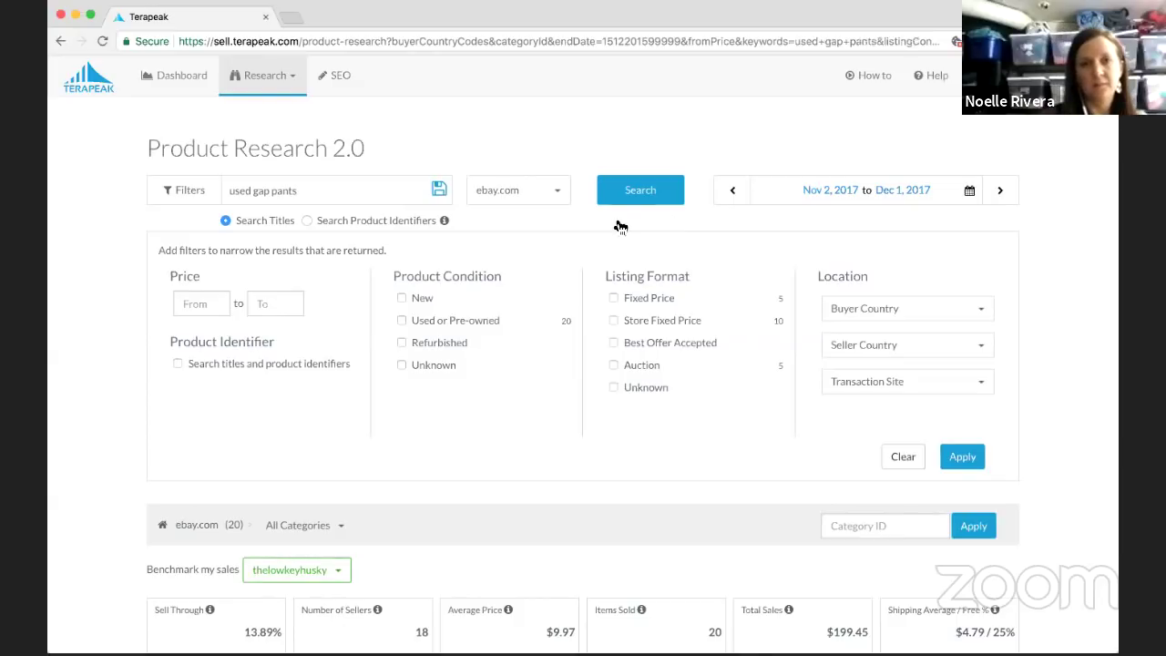
triple_click(390, 183)
text(ging)
key(BackSpace)
key(BackSpace)
key(BackSpace)
key(BackSpace)
text(fingerlings)
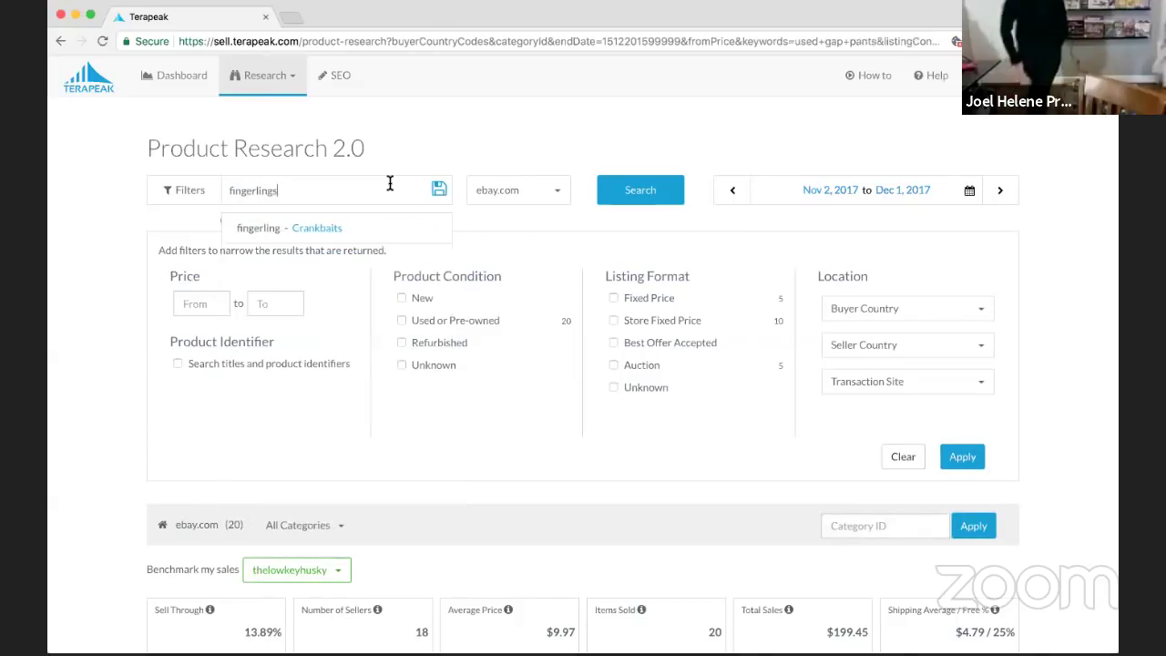
click(629, 189)
Examine the sell-through, average price, total sales, date range and highest-priced transactions for Fingerlings
scroll(629, 182, down, 3)
scroll(629, 182, down, 1)
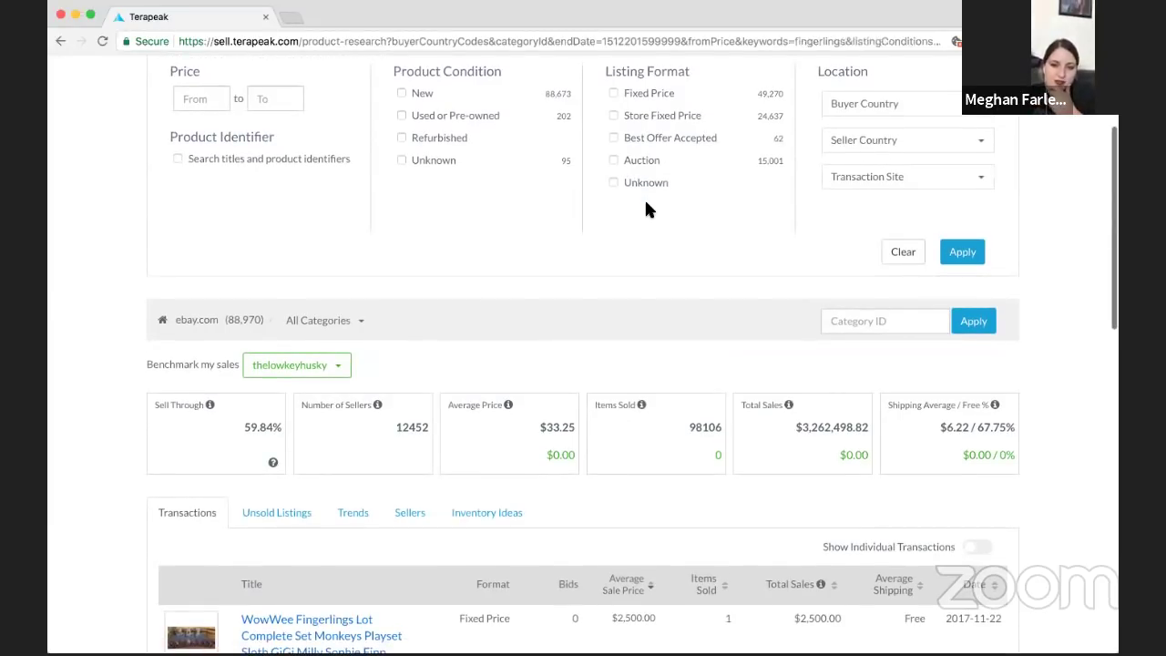
scroll(654, 219, up, 3)
scroll(657, 222, up, 1)
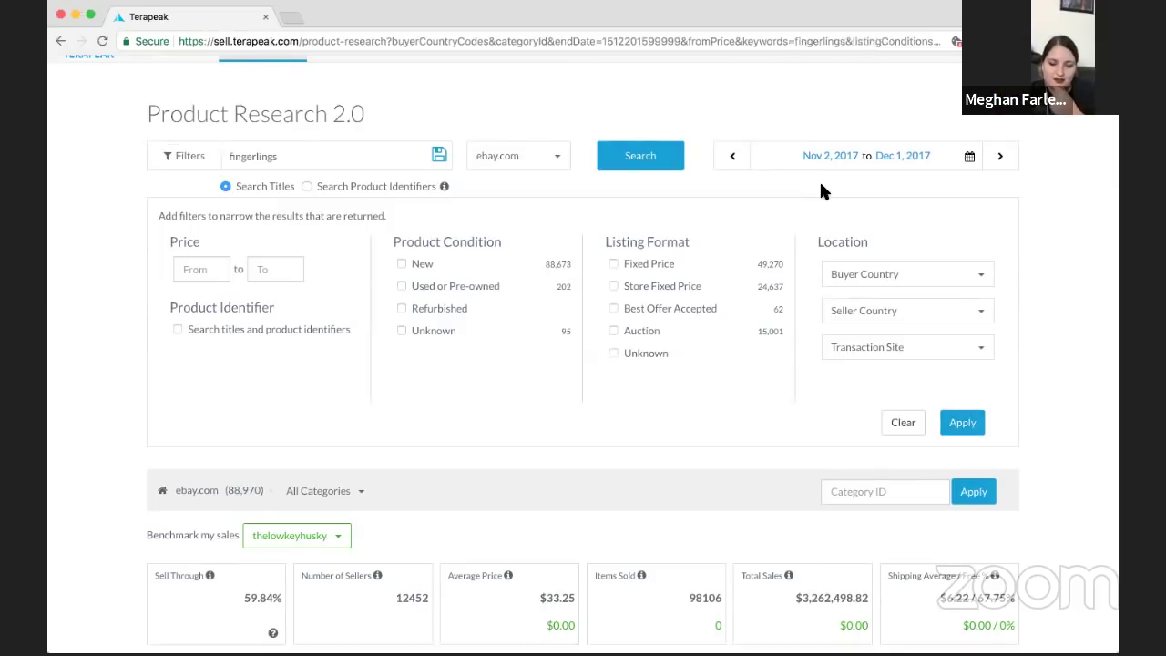
scroll(821, 187, down, 3)
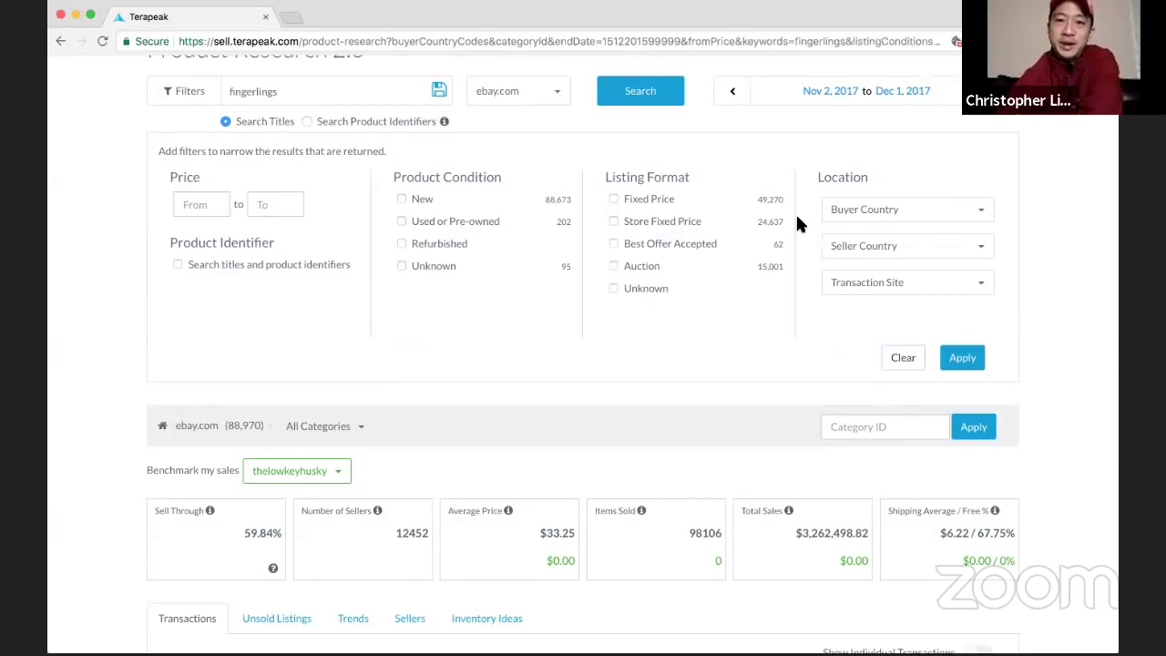
scroll(797, 223, down, 2)
scroll(797, 223, down, 4)
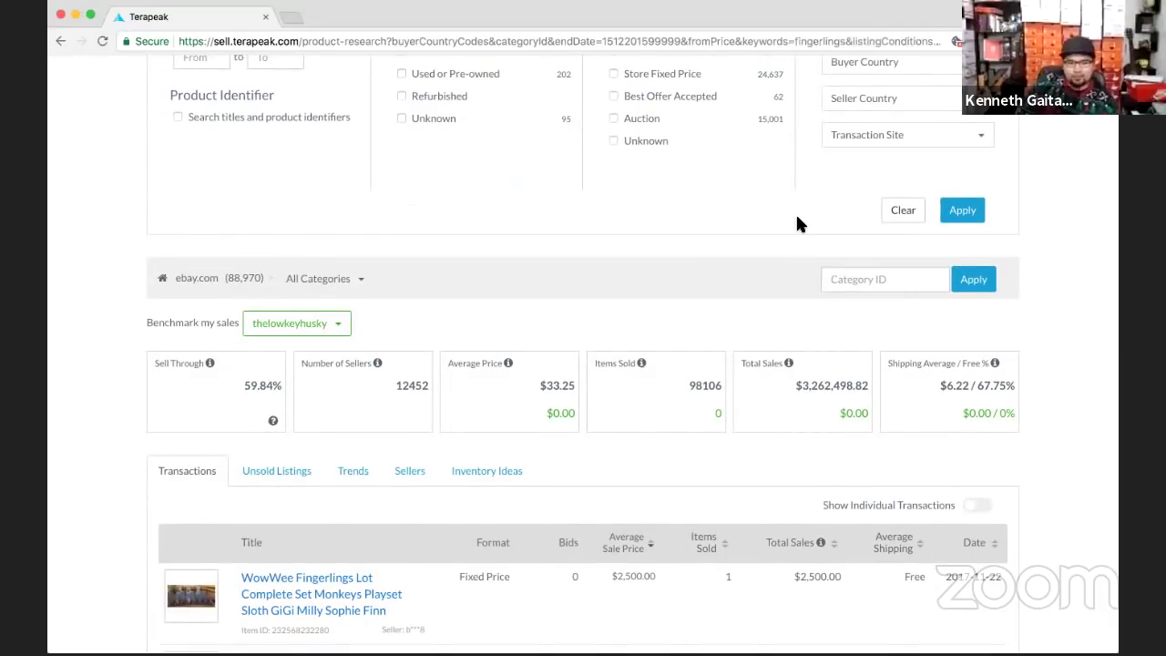
scroll(797, 224, down, 1)
scroll(798, 224, down, 5)
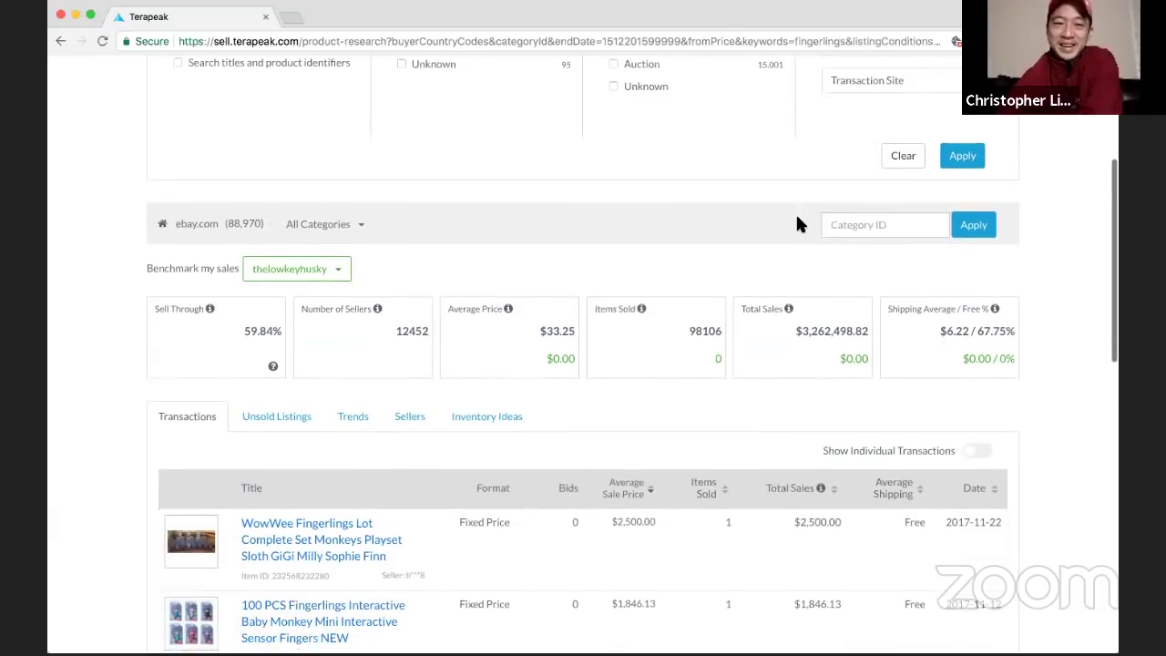
scroll(798, 220, down, 2)
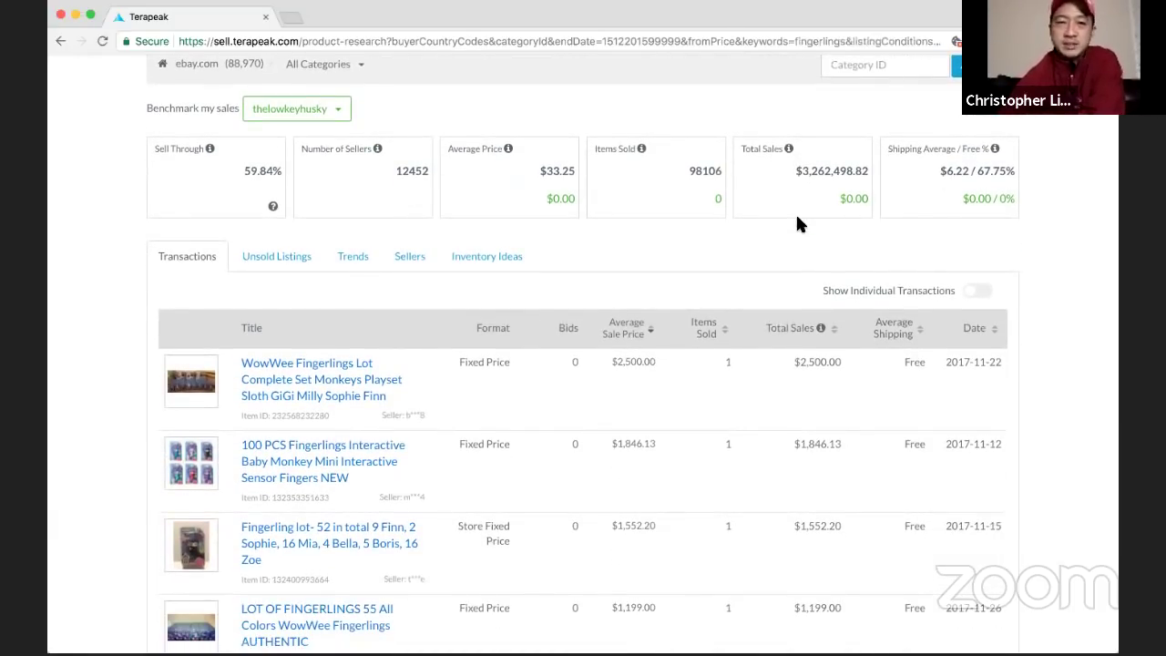
scroll(798, 220, down, 5)
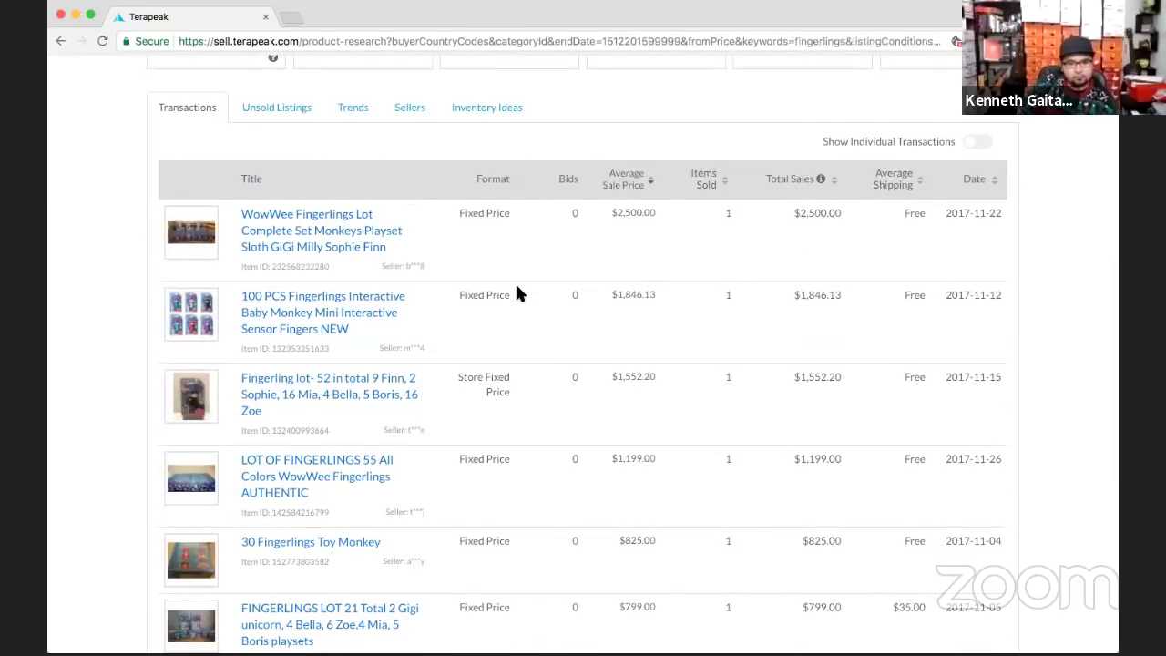
scroll(517, 287, down, 2)
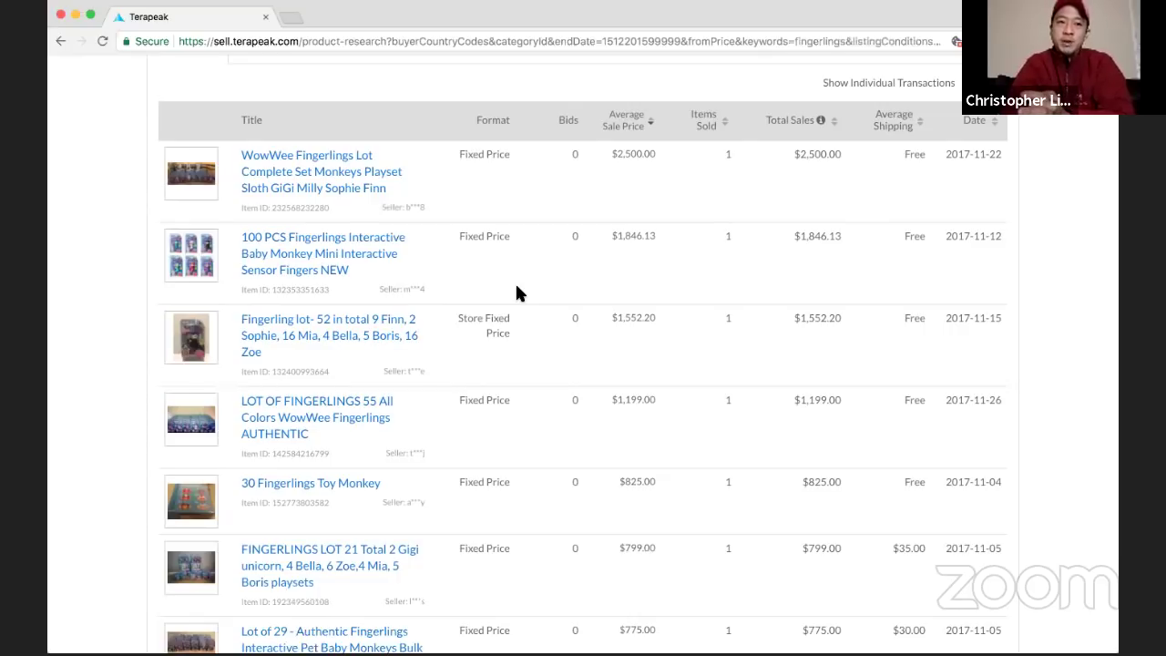
Try narrowing the search by adding "wholesale" to the "fingerlings" keyword
scroll(516, 287, up, 7)
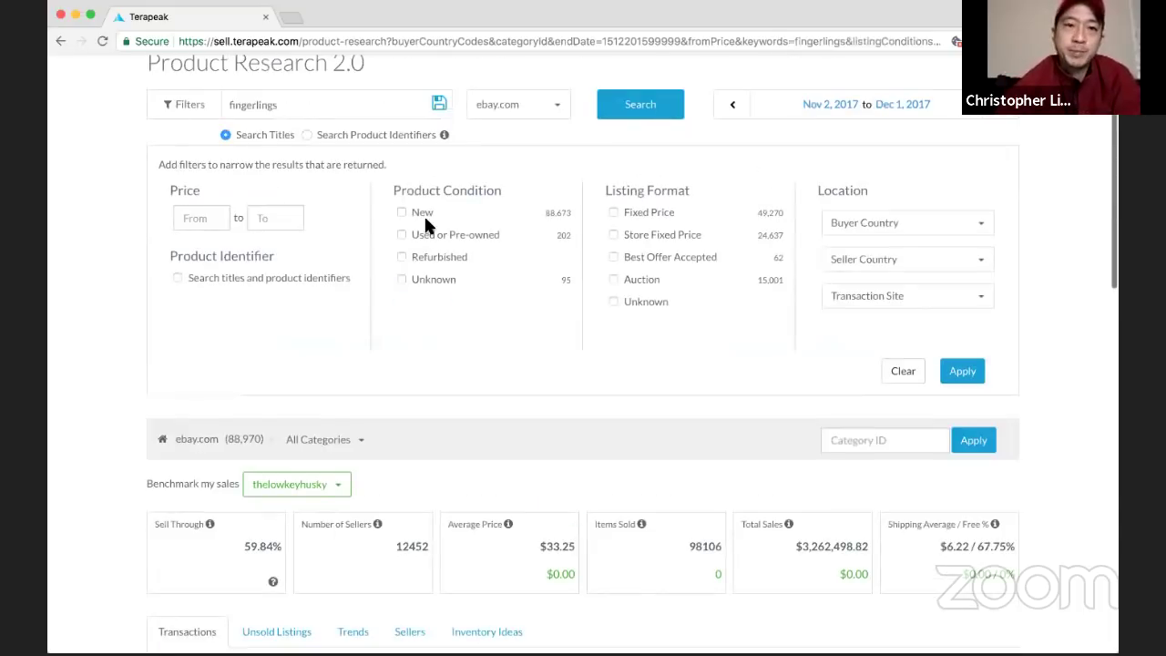
scroll(382, 174, up, 1)
click(297, 141)
text(whalesale)
key(Return)
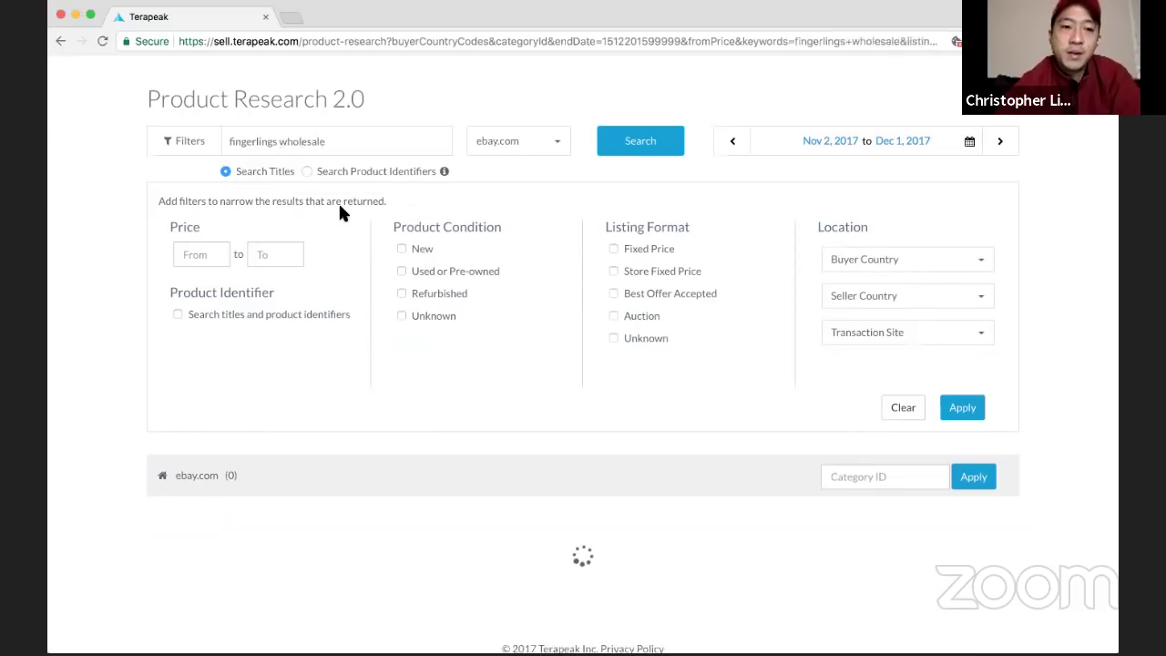
Replace "wholesale" with "lot" in the keywords and run the search for "fingerlings lot"
double_click(307, 146)
key(BackSpace)
text(lot)
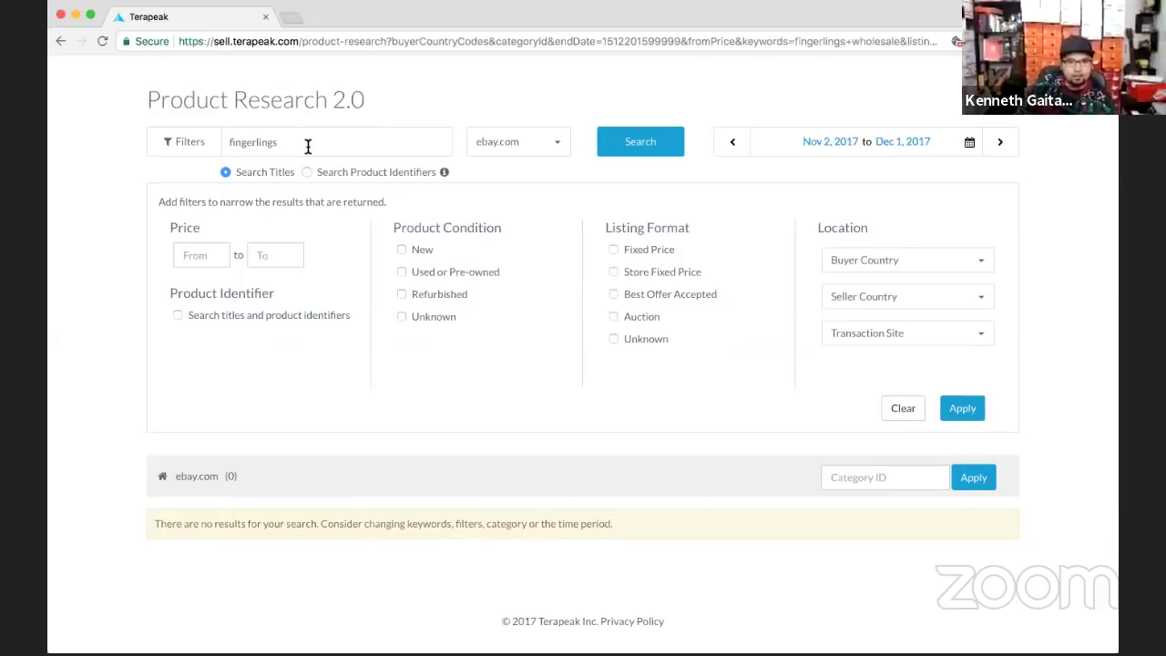
key(Return)
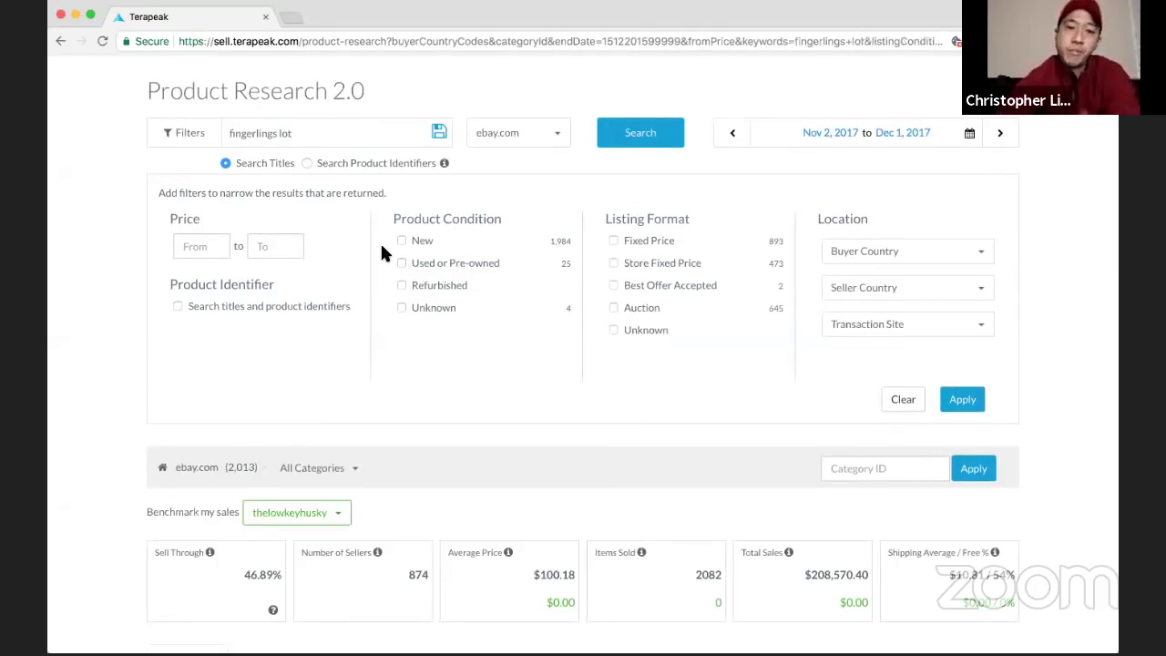
Examine the summary figures and the highest-priced Fingerlings lot transactions down to the end of the first page
scroll(382, 247, down, 1)
scroll(380, 241, down, 5)
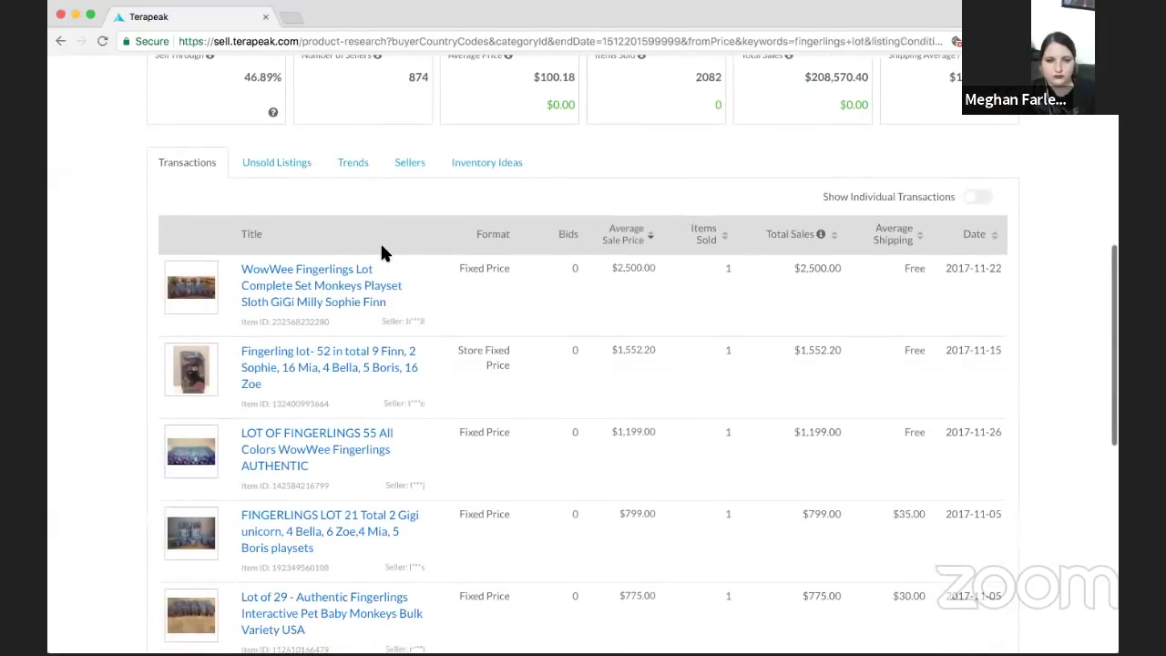
scroll(382, 248, down, 1)
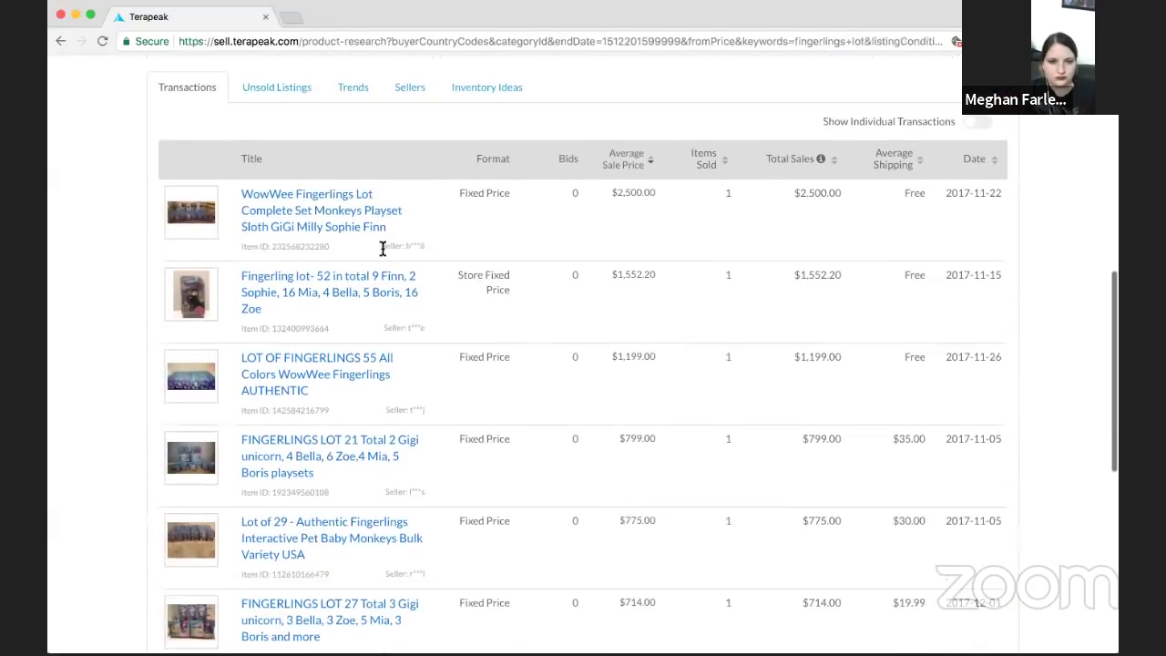
scroll(383, 248, down, 1)
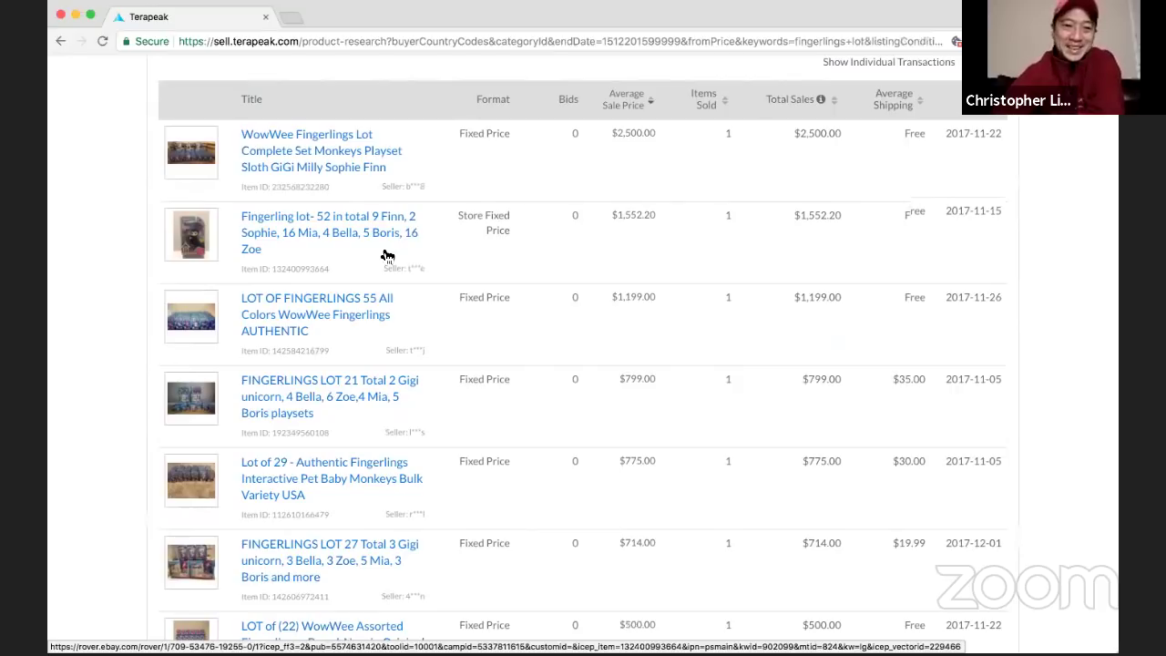
scroll(388, 255, down, 3)
scroll(388, 255, down, 5)
scroll(387, 255, down, 2)
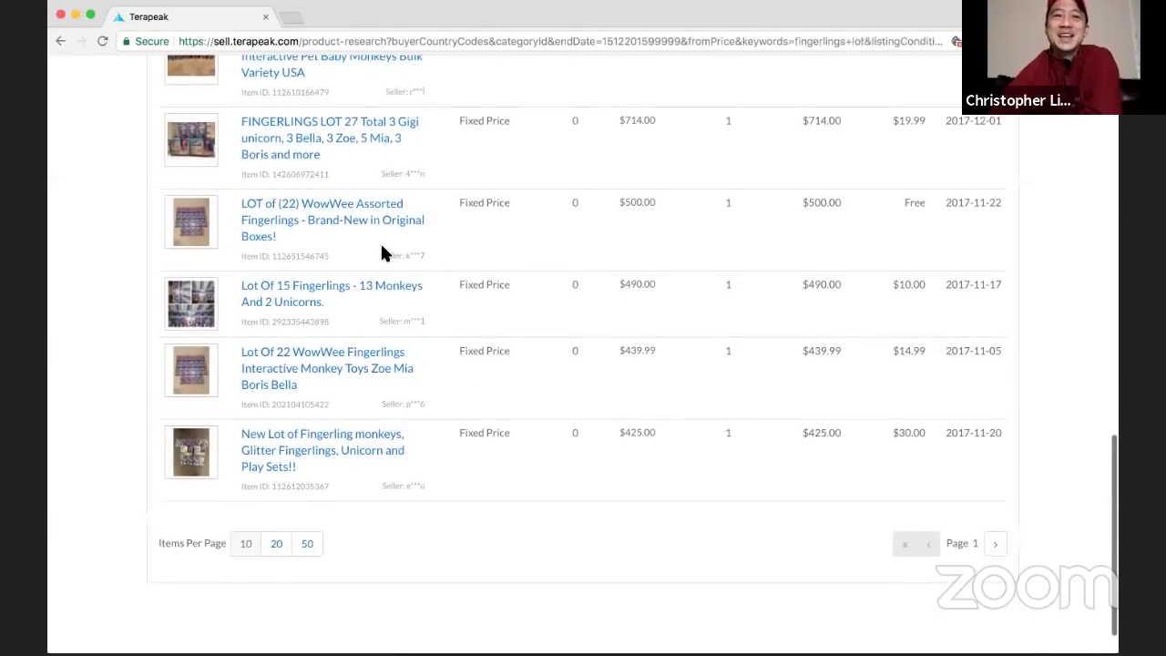
scroll(383, 248, up, 5)
scroll(387, 255, up, 3)
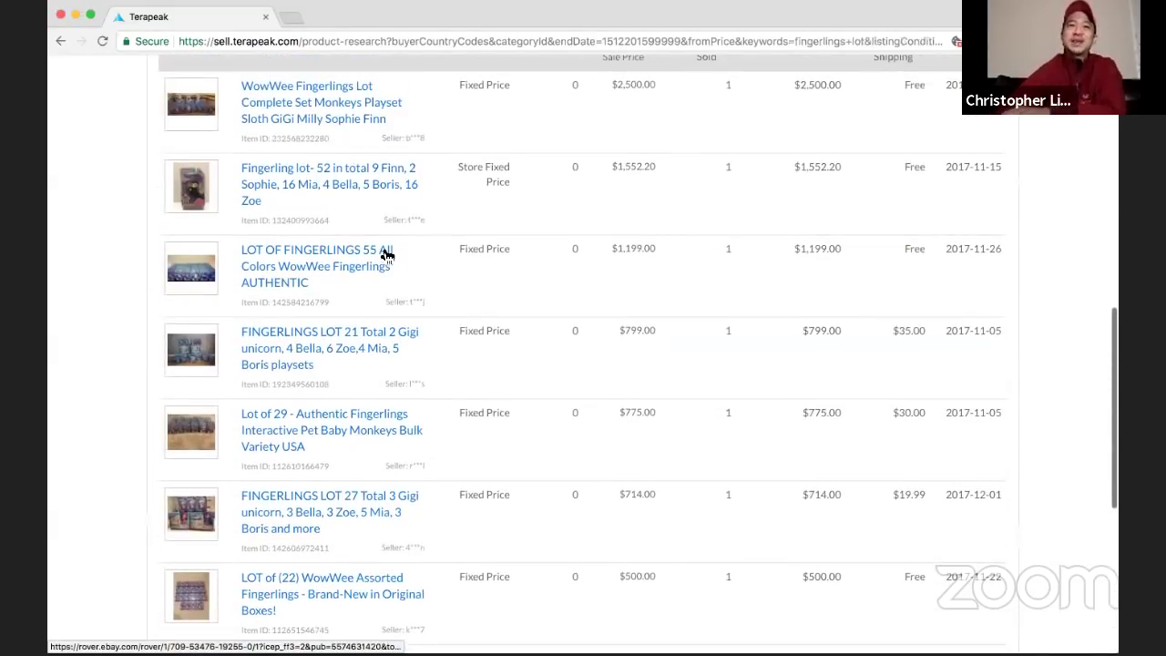
scroll(388, 255, down, 5)
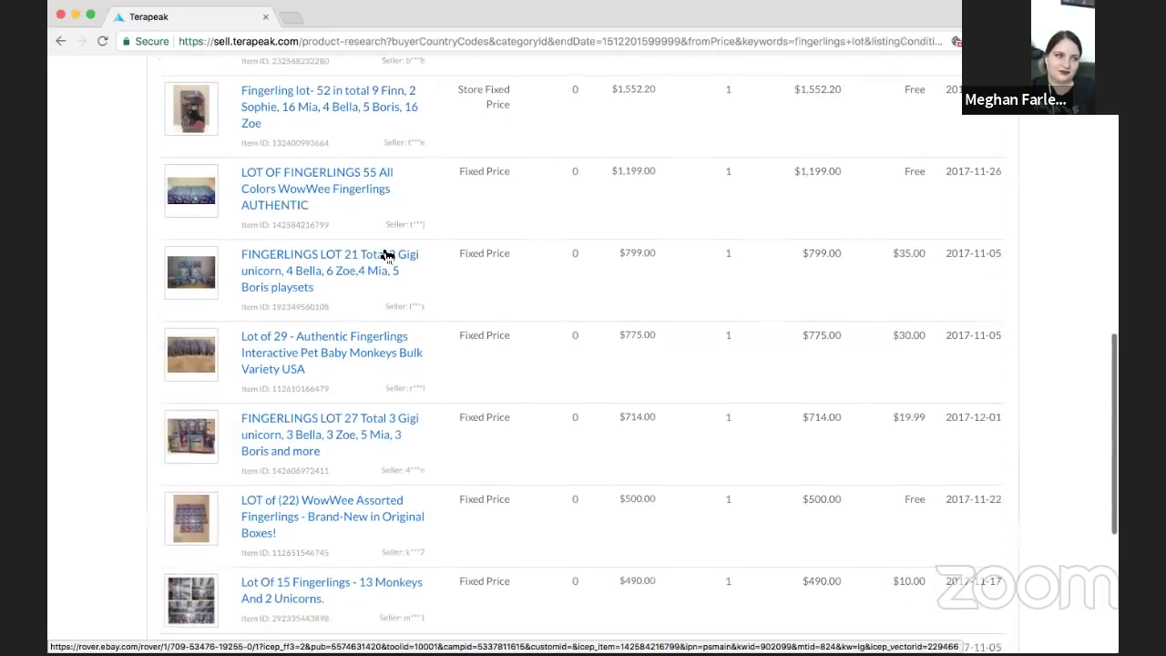
scroll(383, 255, down, 2)
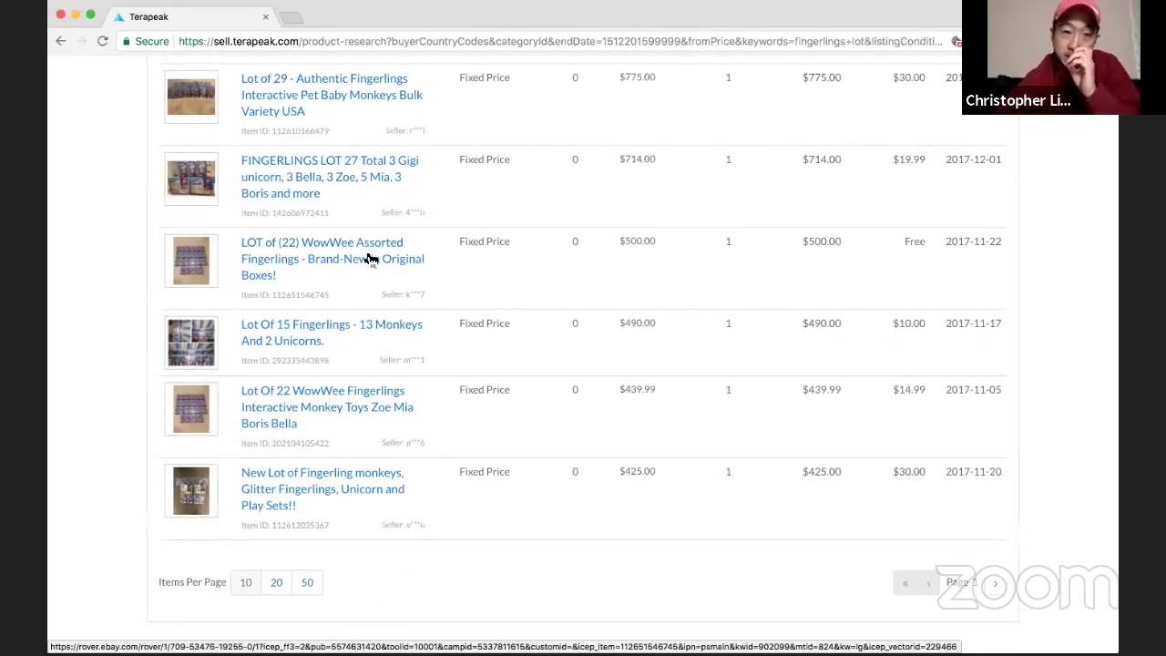
Open the listing for the lot of (22) WowWee Assorted Fingerlings in a new tab and switch to it
right_click(372, 263)
click(410, 266)
click(337, 16)
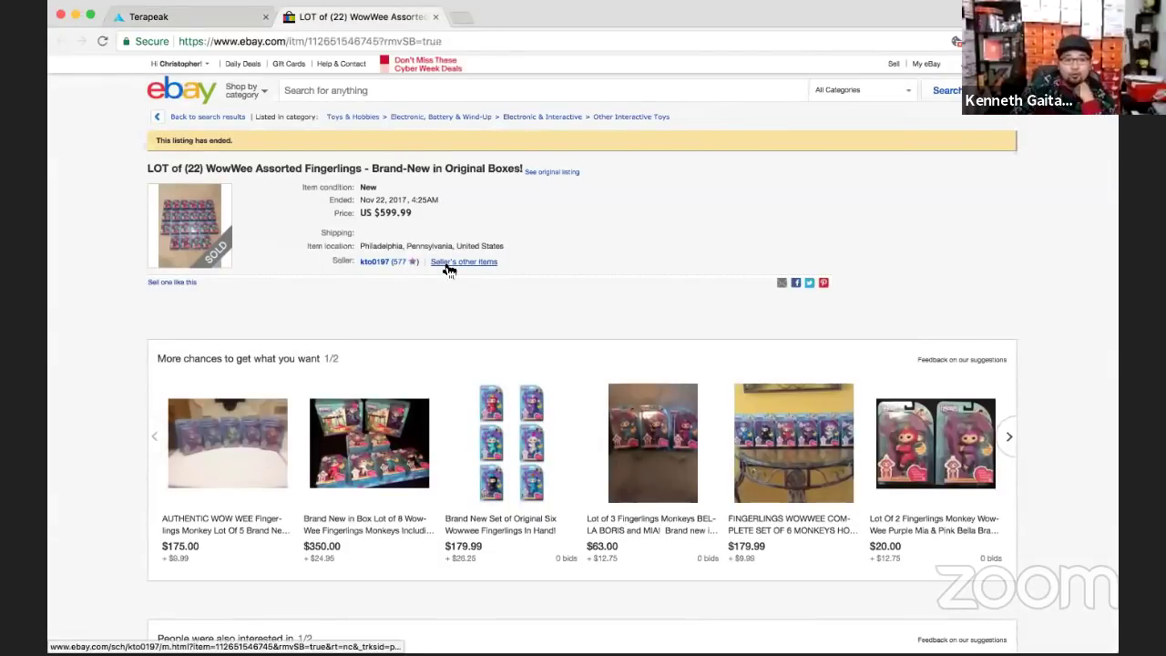
Open the seller's other items and review what kinds of products and prices they offer
click(448, 266)
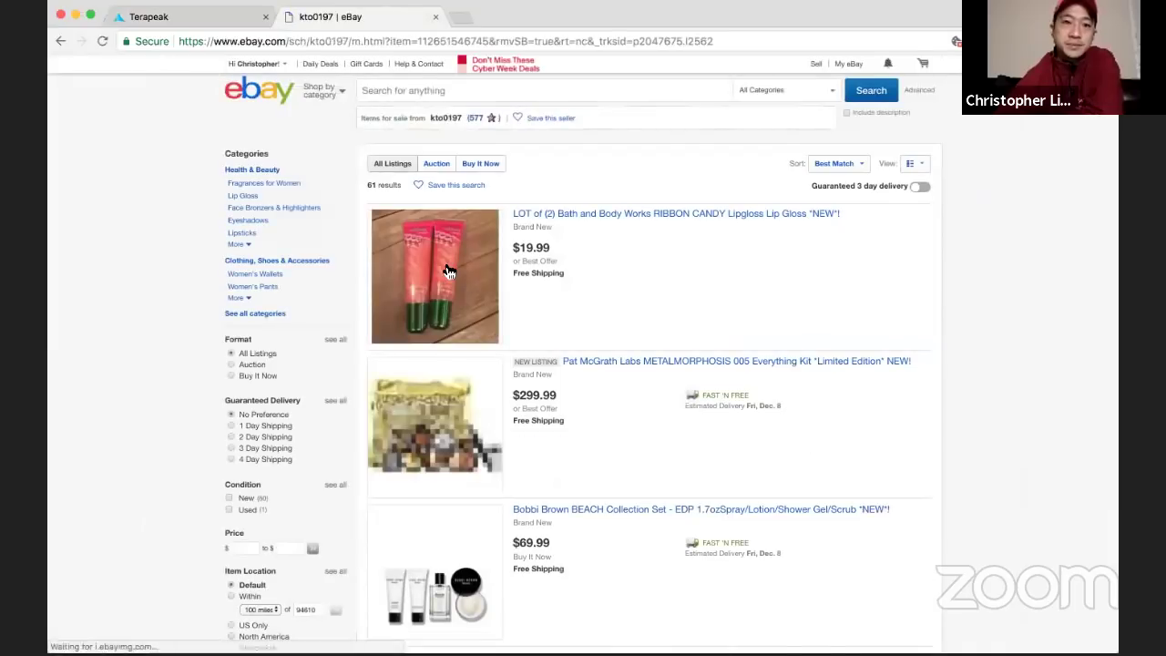
scroll(449, 270, down, 2)
scroll(449, 269, down, 5)
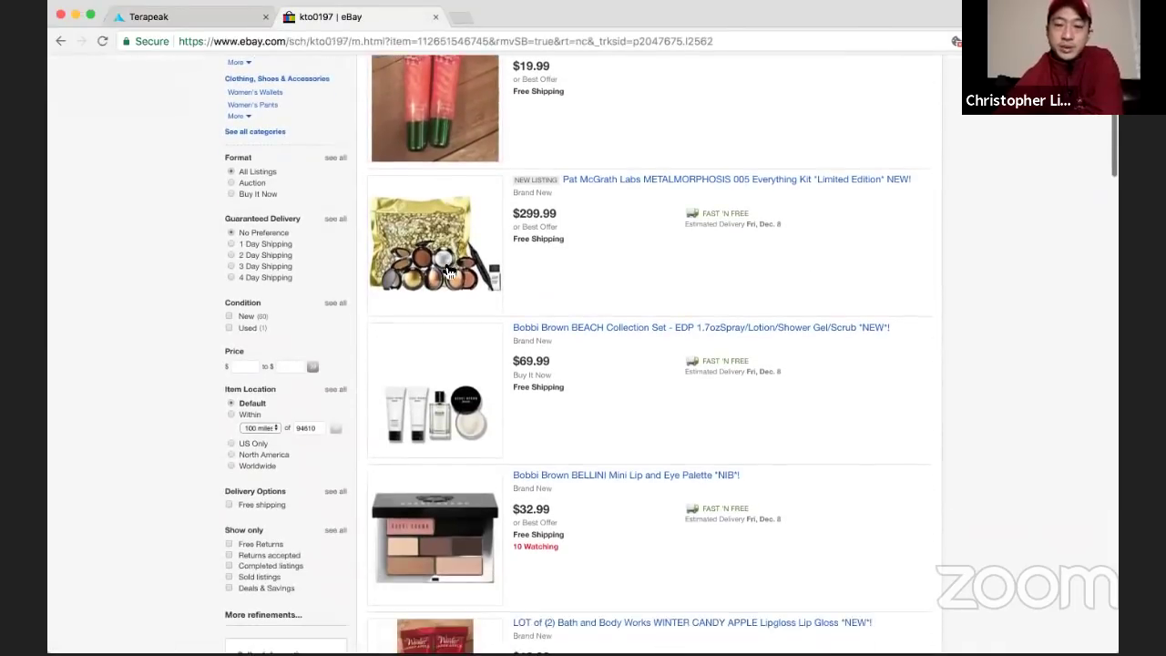
scroll(449, 269, down, 8)
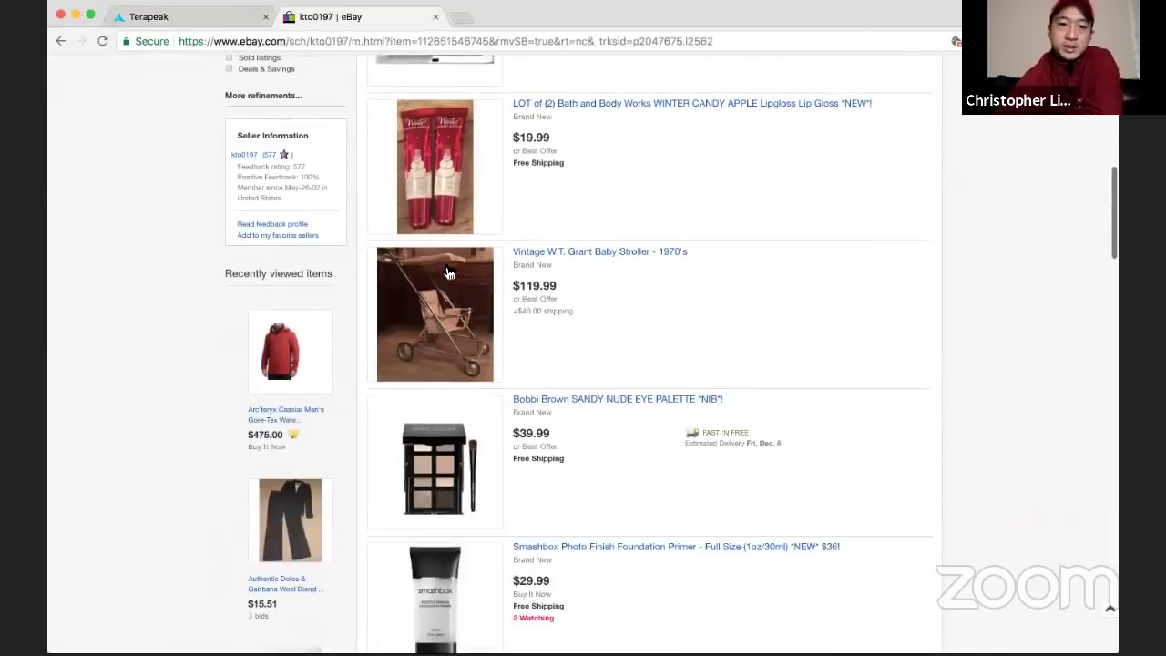
scroll(449, 271, down, 3)
scroll(449, 260, up, 2)
scroll(566, 314, down, 5)
scroll(566, 316, down, 10)
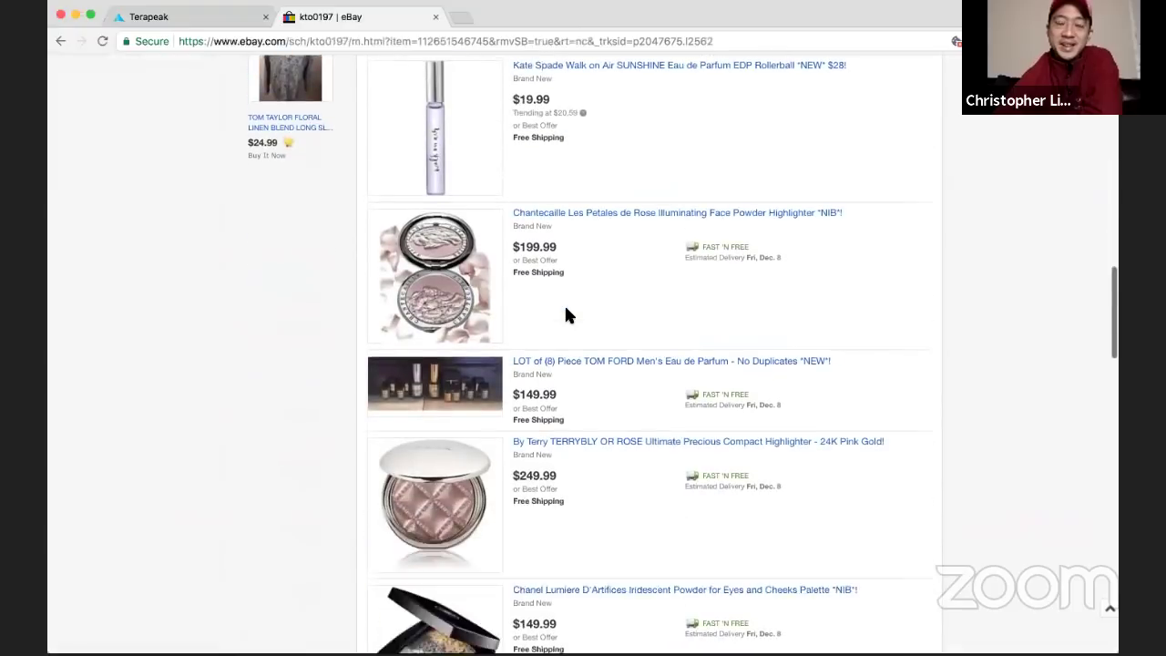
scroll(566, 315, down, 5)
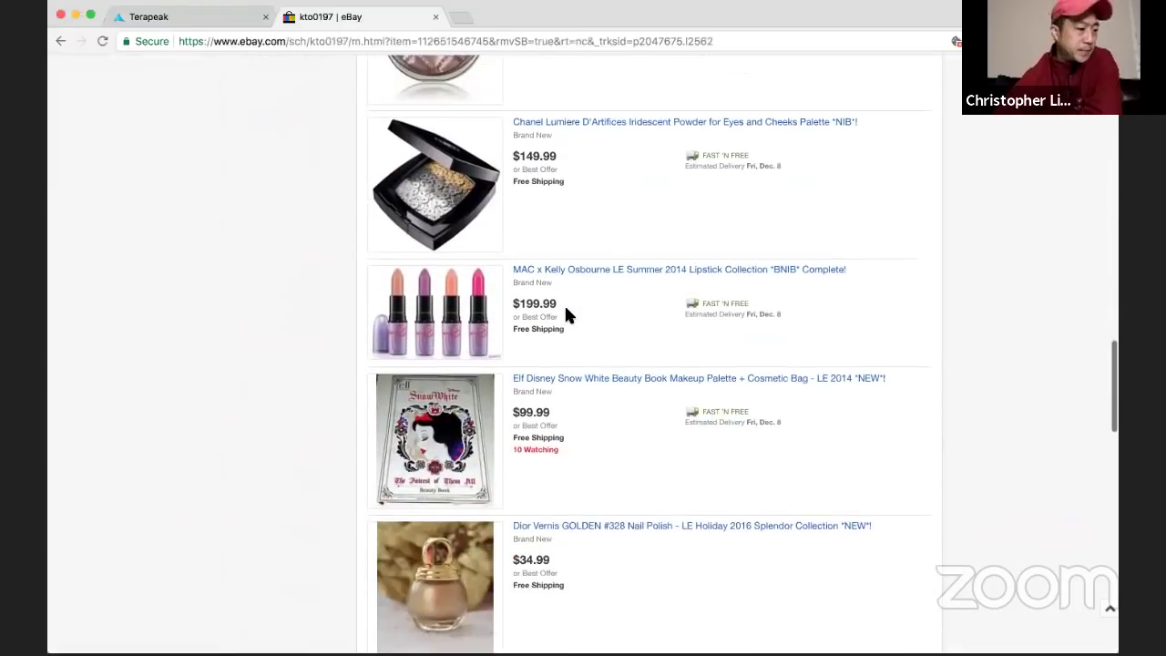
scroll(566, 315, up, 5)
scroll(566, 315, up, 15)
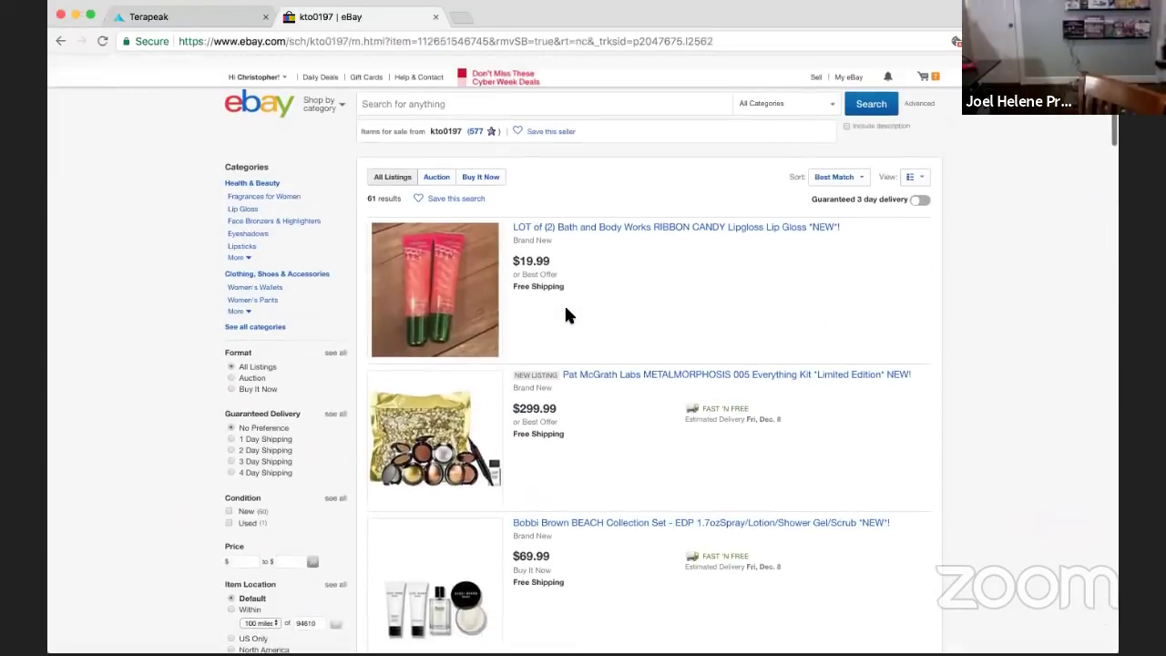
Open the seller's feedback profile and review the ratings and the items in recent feedback
click(476, 118)
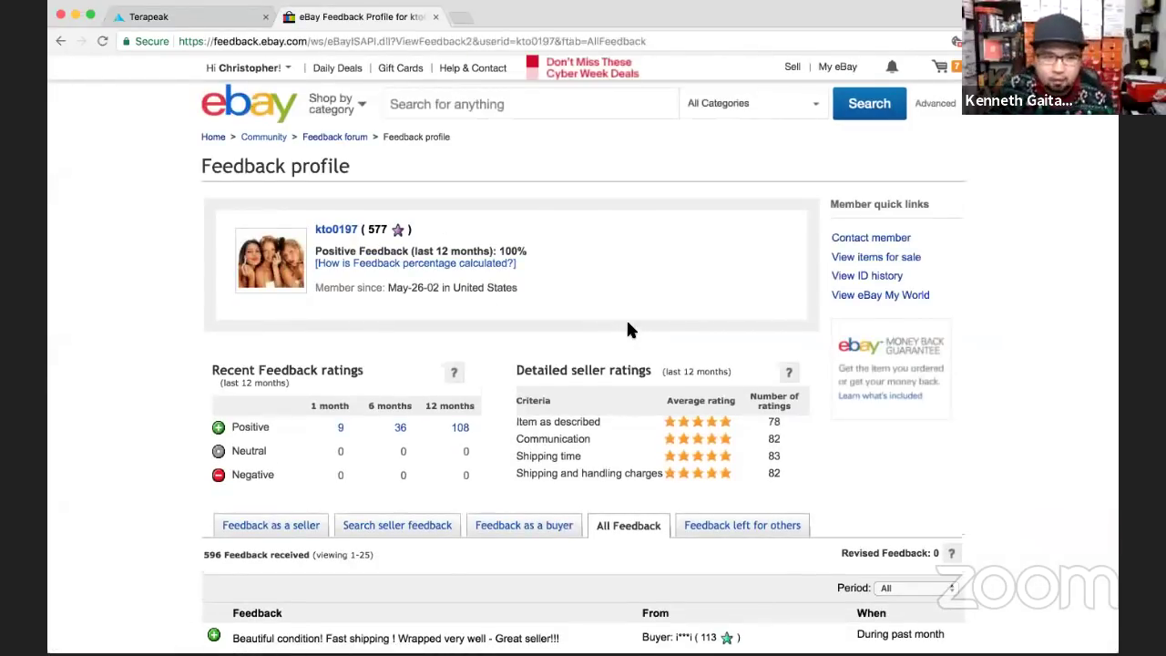
scroll(626, 318, down, 3)
scroll(627, 330, down, 1)
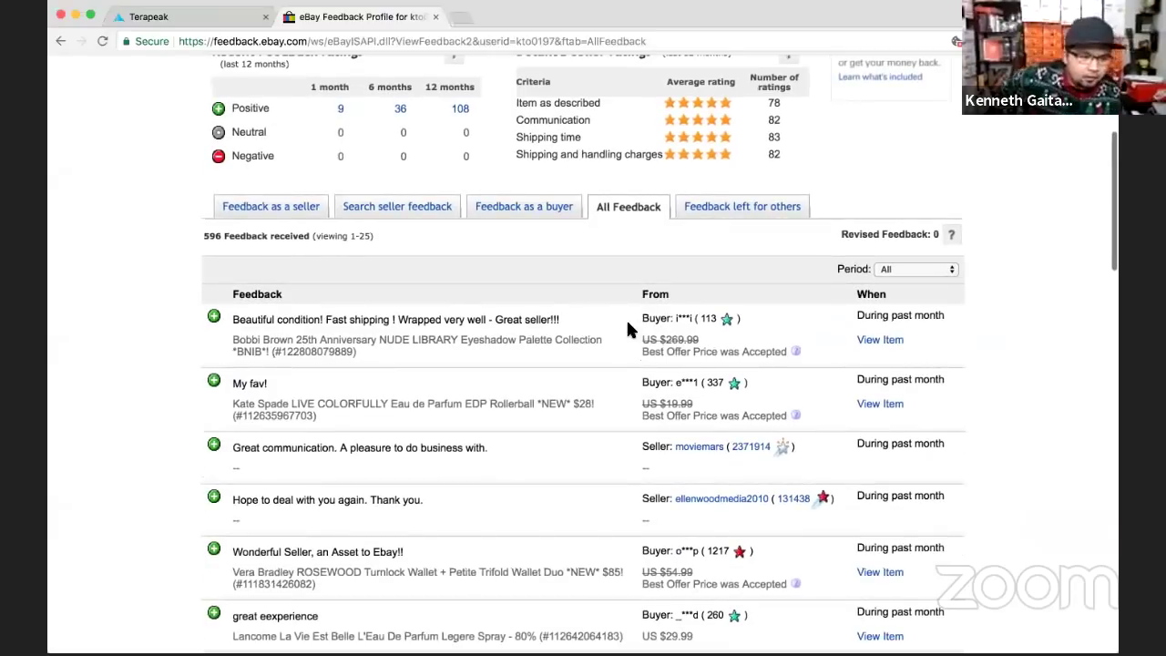
scroll(628, 330, down, 2)
scroll(627, 330, down, 3)
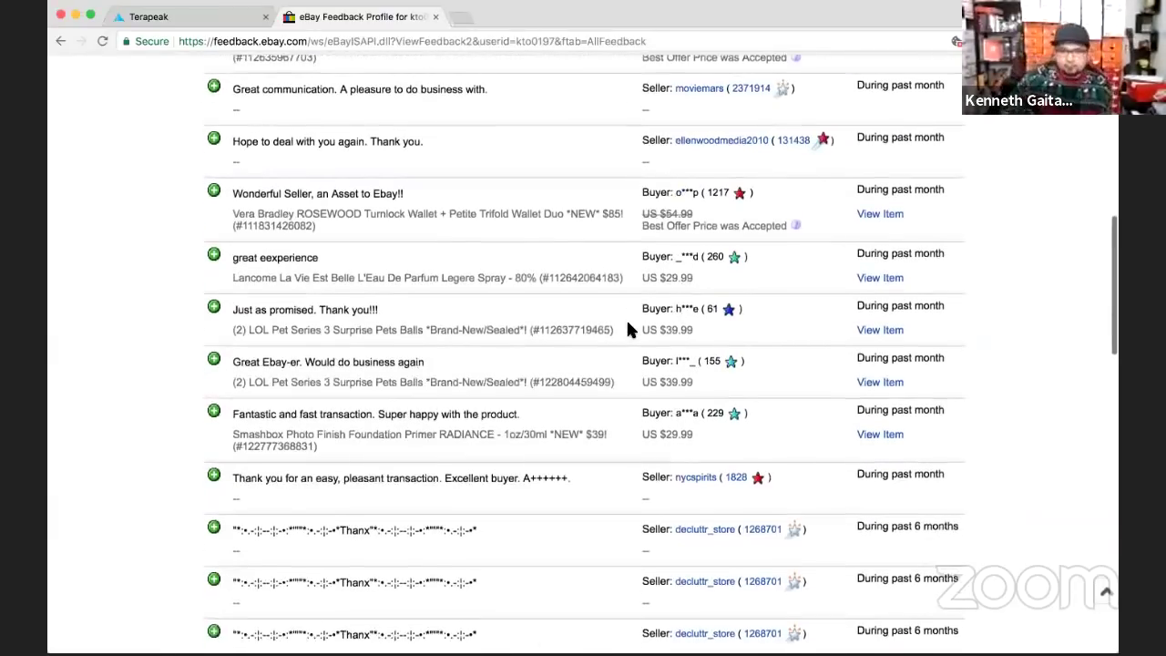
Return from the seller's feedback profile to the ended listing for the lot of (22) WowWee Assorted Fingerlings
click(60, 40)
scroll(213, 382, down, 4)
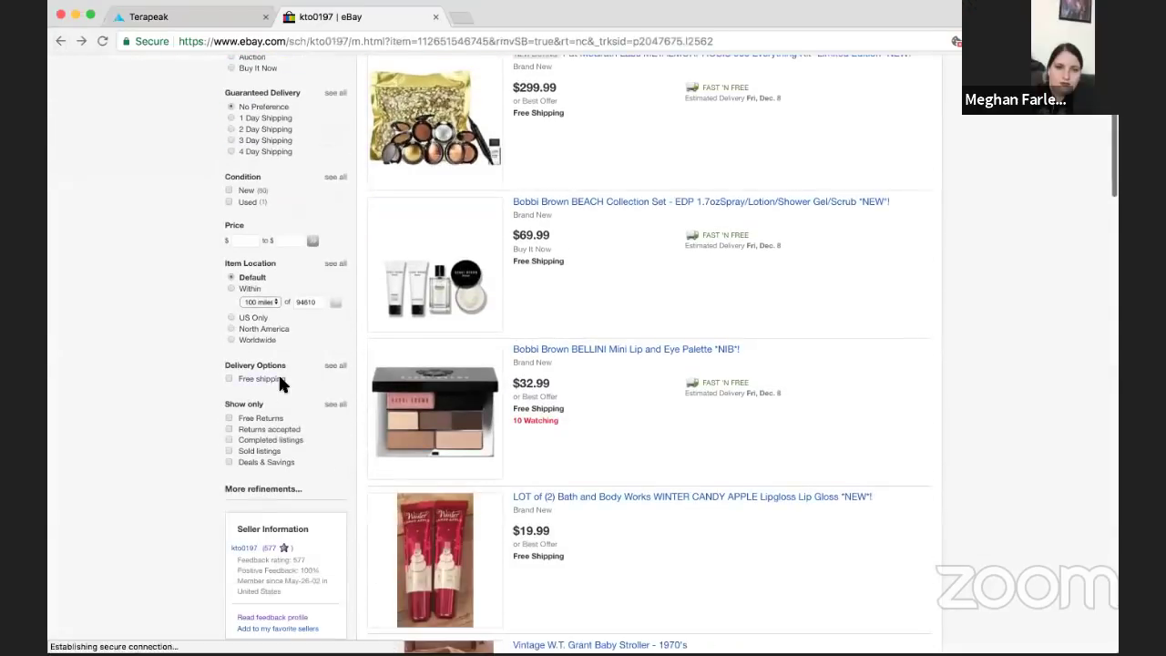
click(60, 41)
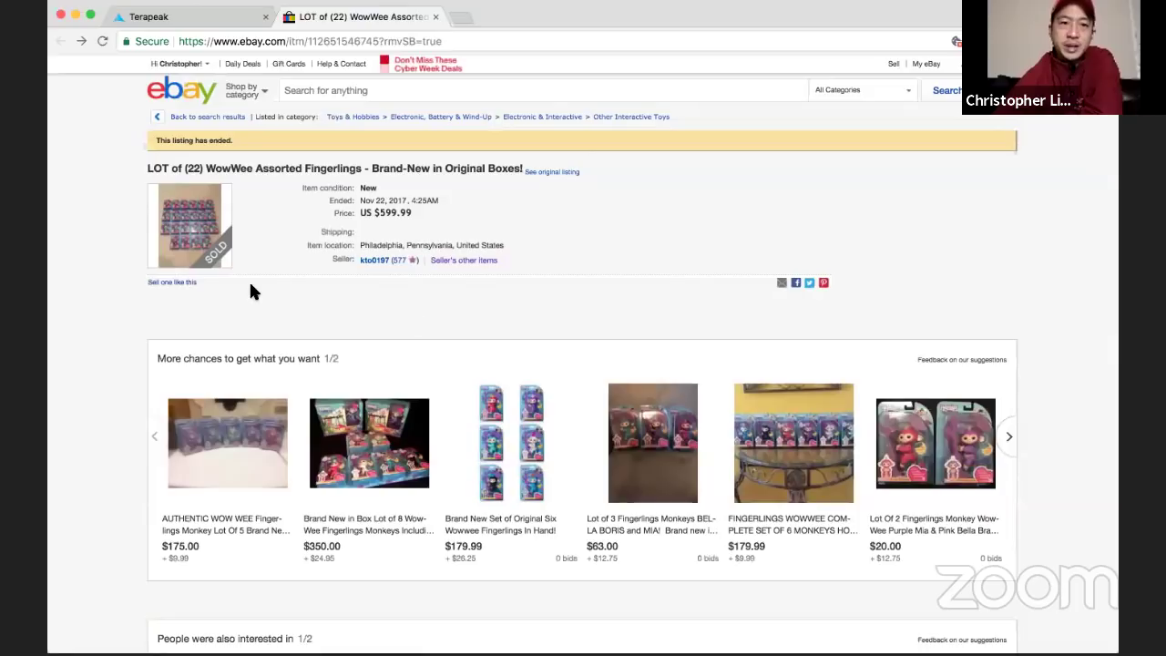
click(187, 286)
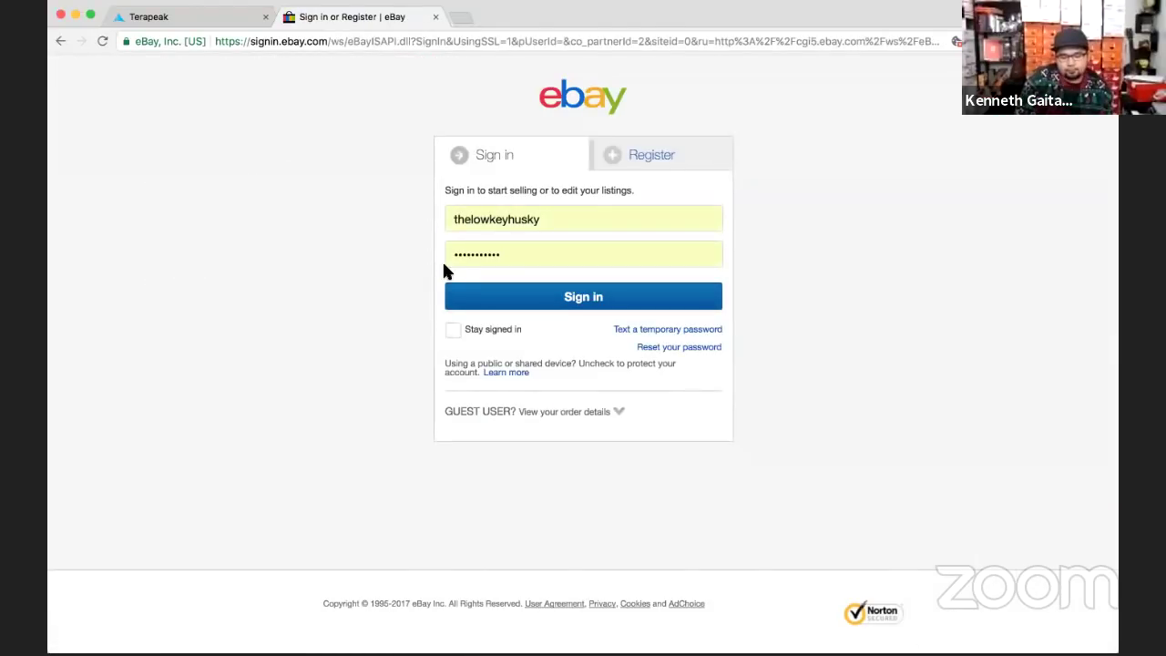
click(59, 41)
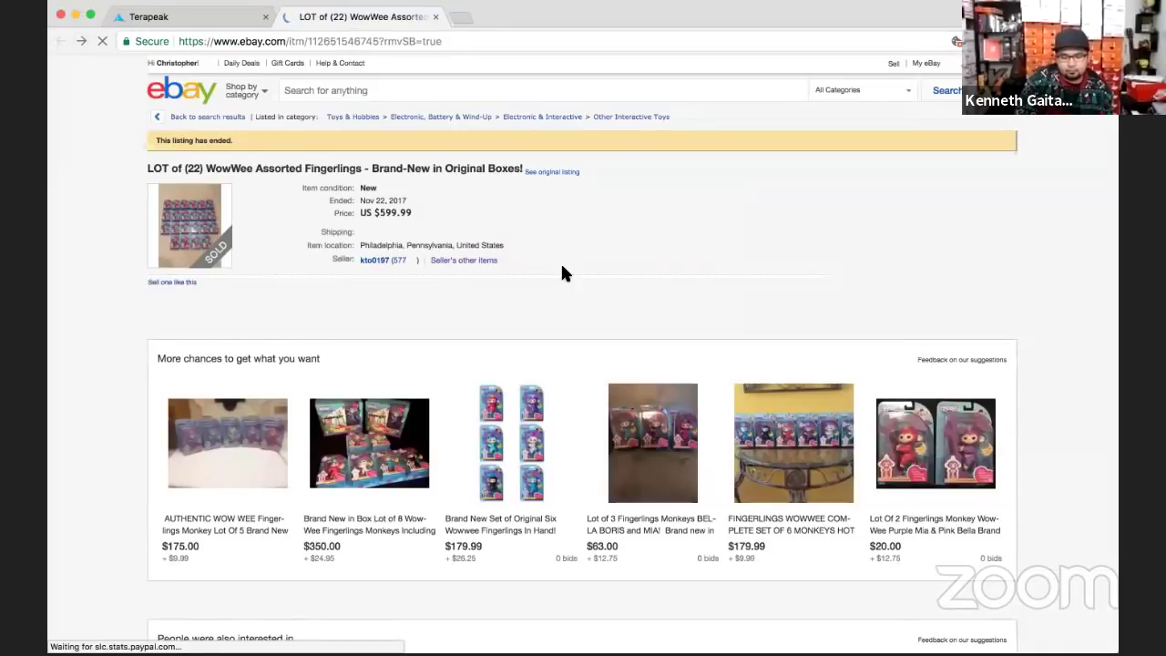
Open the original listing for the lot of (22) WowWee Assorted Fingerlings and review its sale details, photo and description
scroll(561, 264, down, 2)
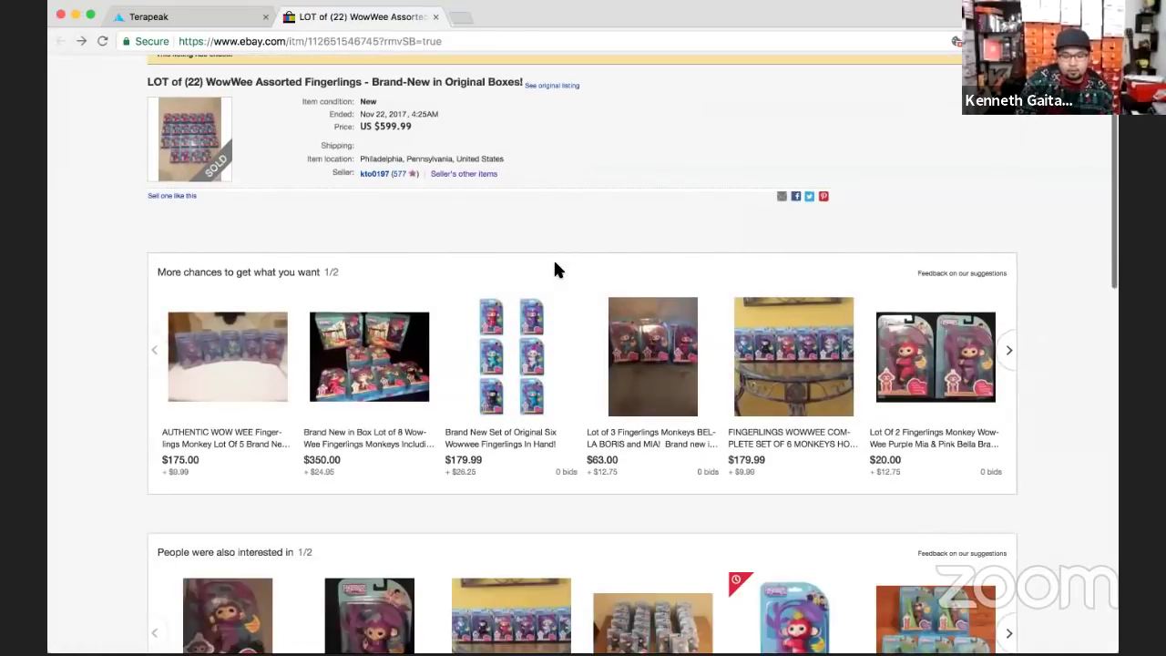
click(554, 86)
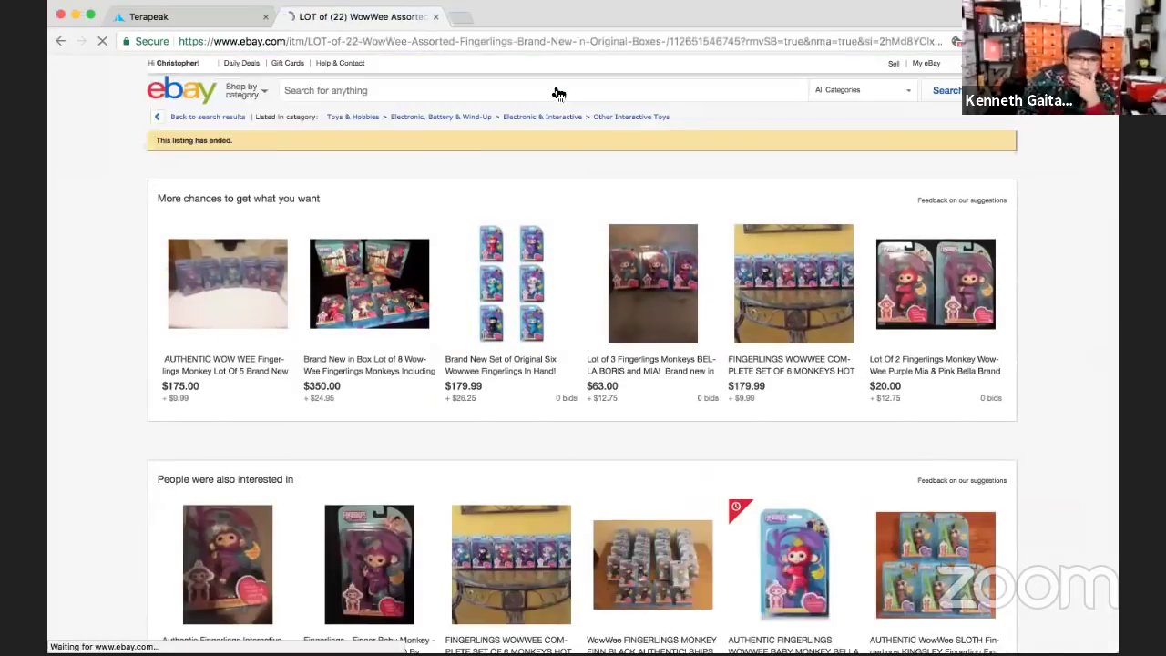
scroll(575, 221, down, 5)
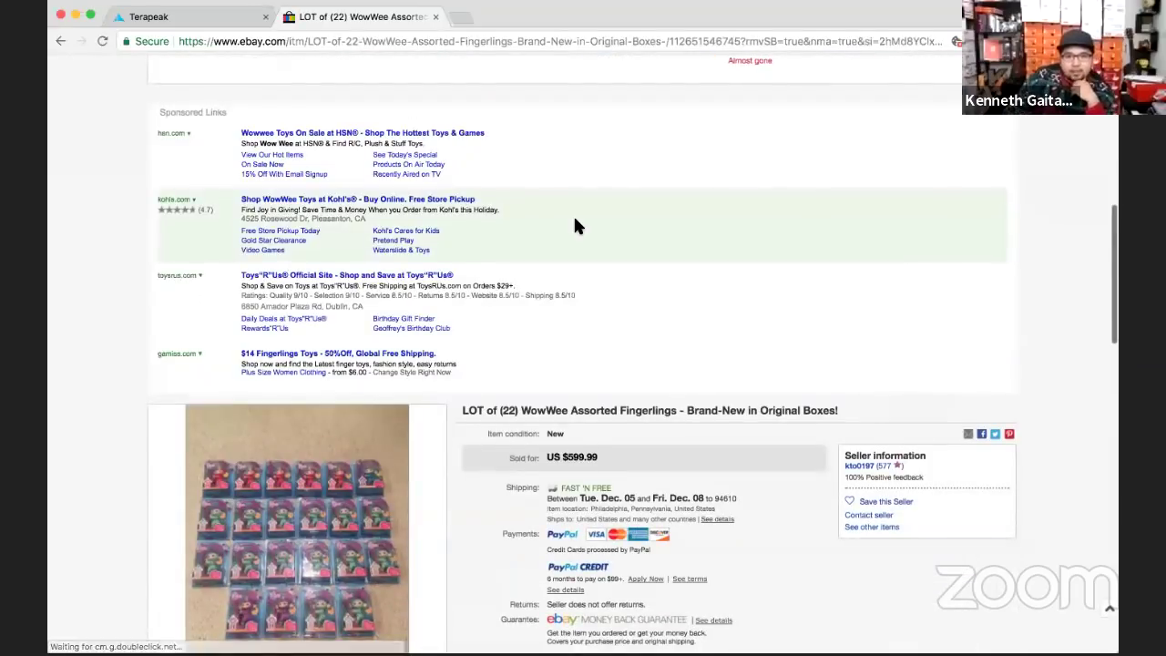
scroll(575, 226, down, 3)
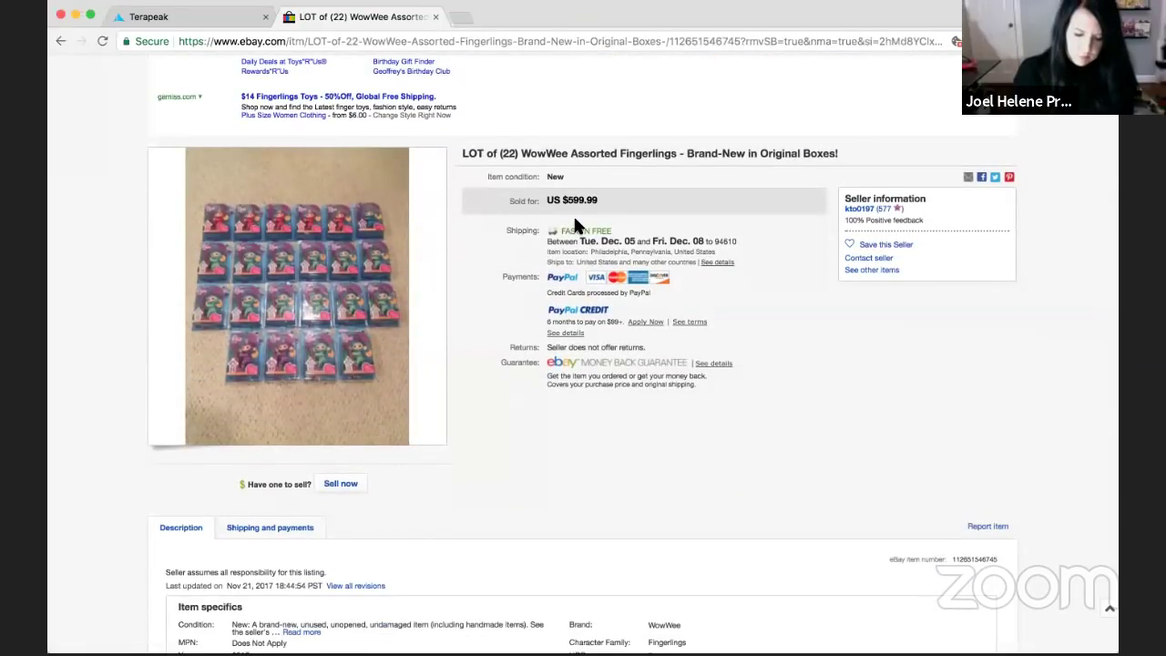
scroll(575, 223, down, 1)
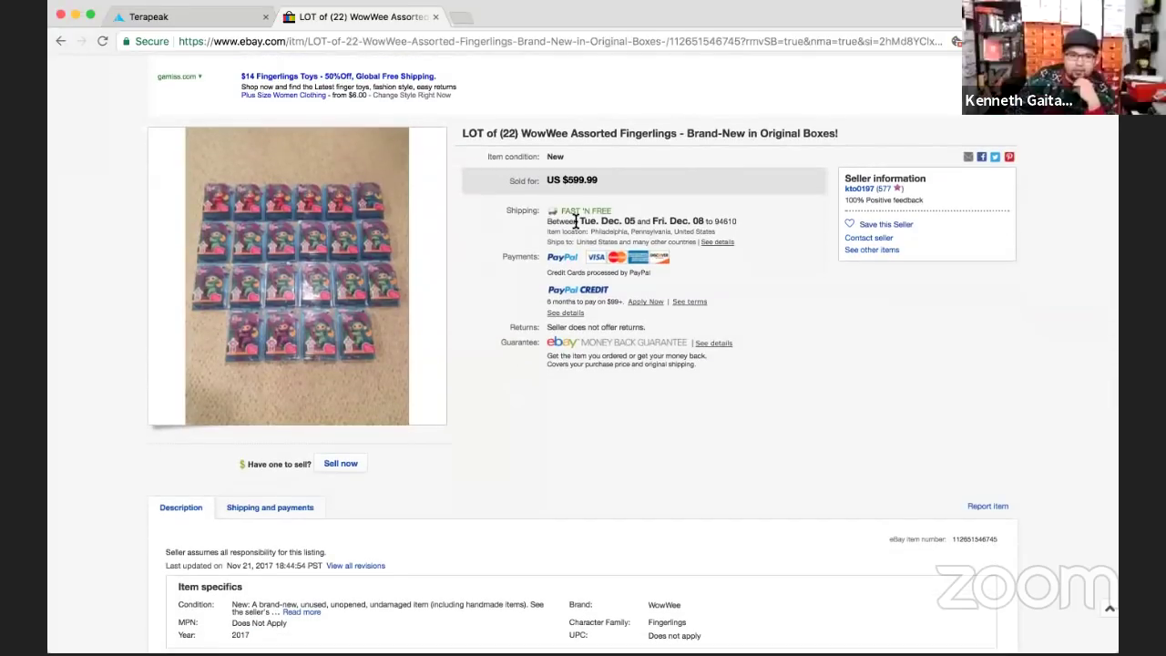
scroll(575, 223, down, 1)
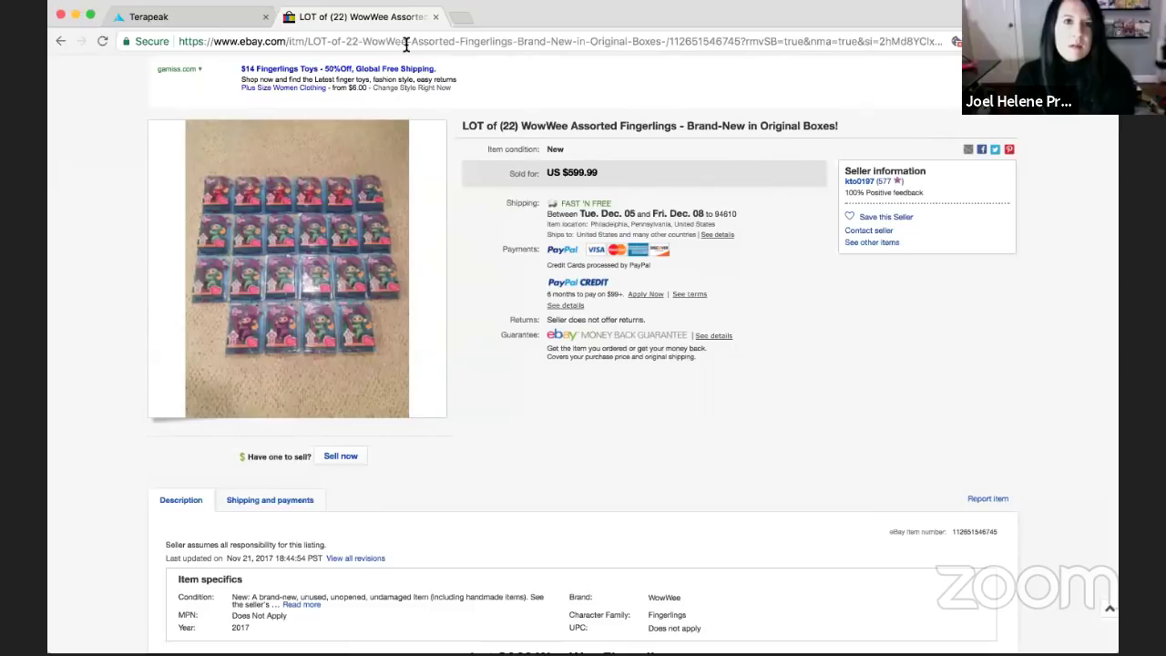
scroll(406, 84, down, 5)
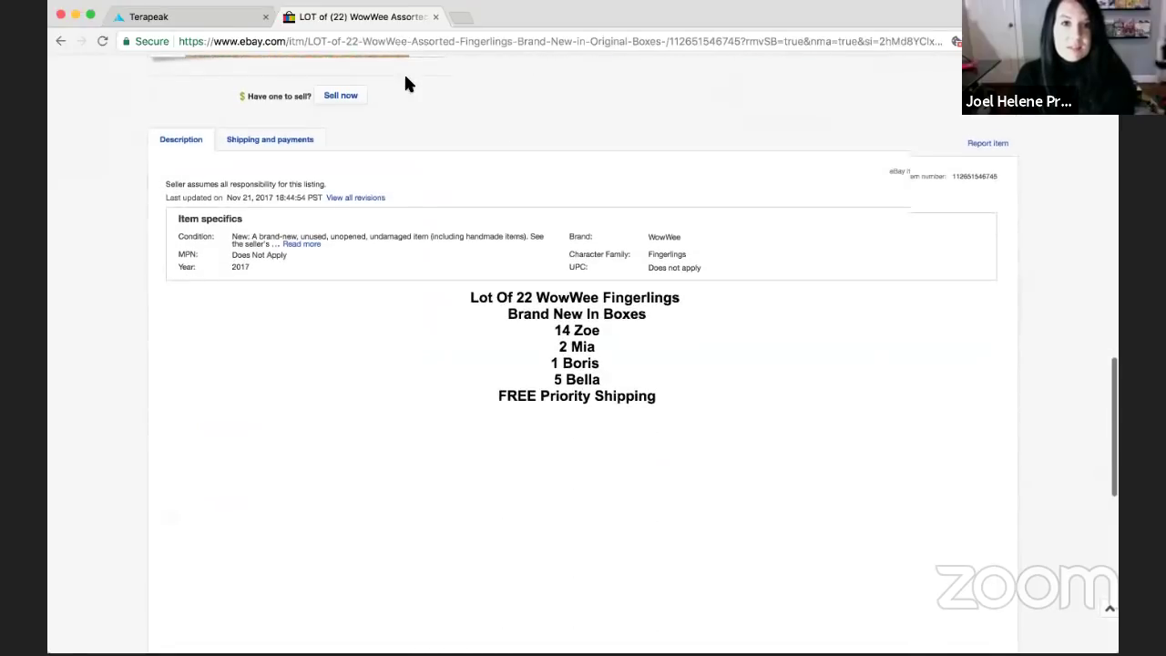
scroll(407, 84, up, 6)
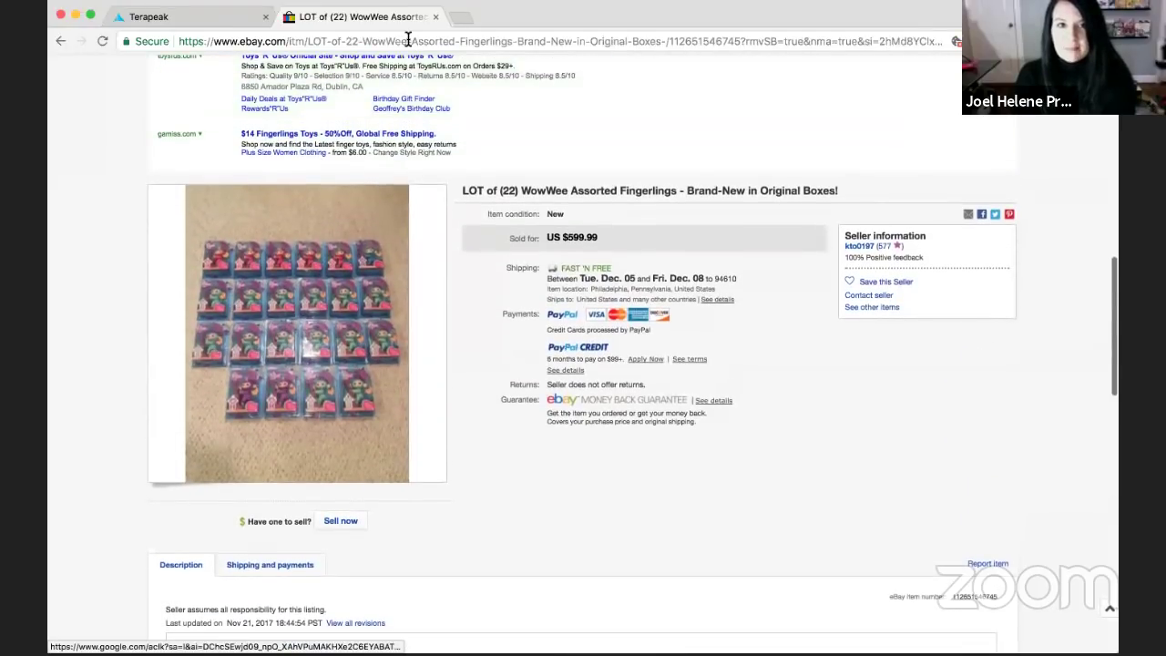
scroll(446, 99, up, 2)
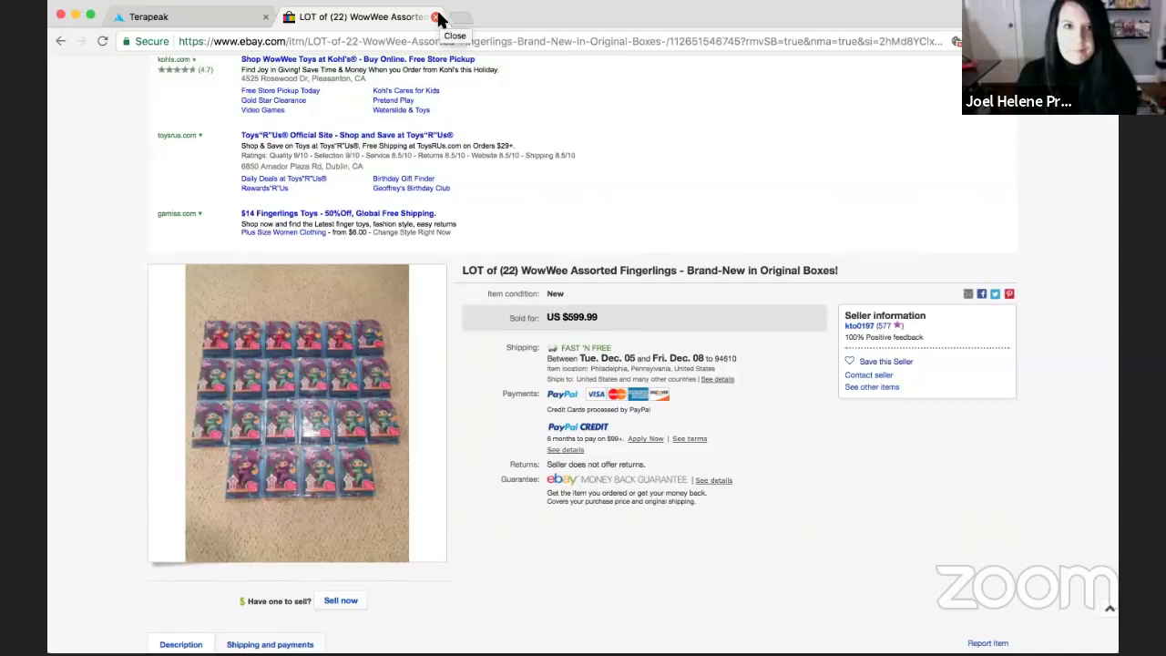
Close the Fingerlings listing and return to the product search form in Terapeak
click(438, 18)
scroll(573, 300, up, 15)
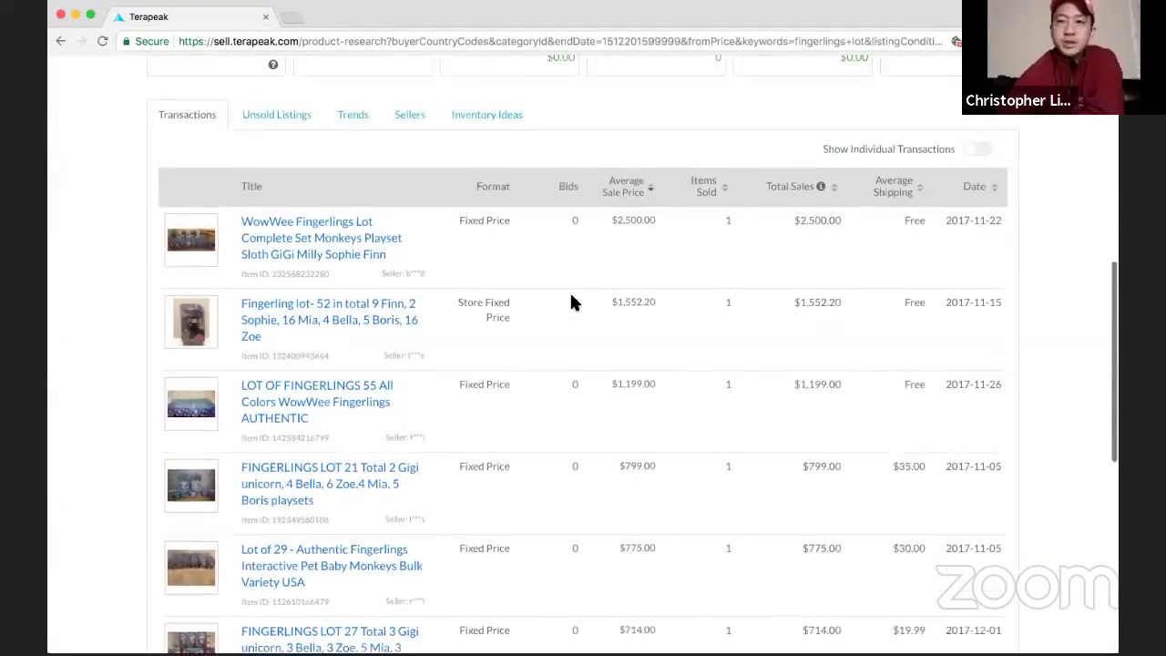
scroll(572, 300, down, 1)
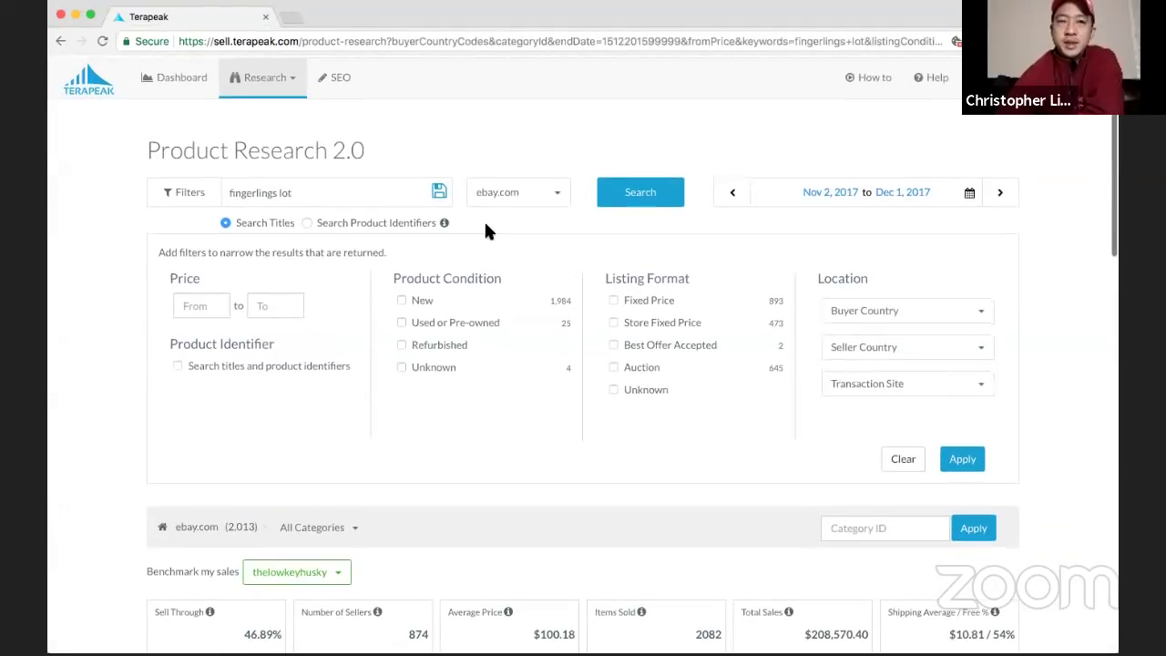
Replace the search keywords with "hello dreamhouse" and run the product search on ebay.com
double_click(418, 202)
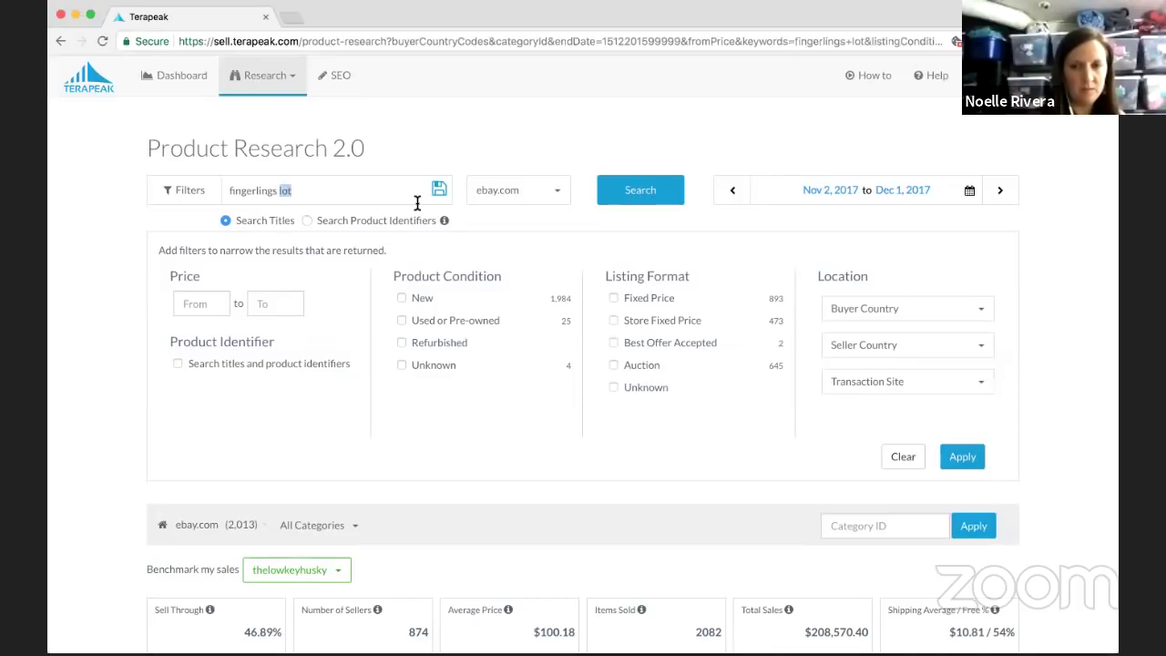
triple_click(418, 202)
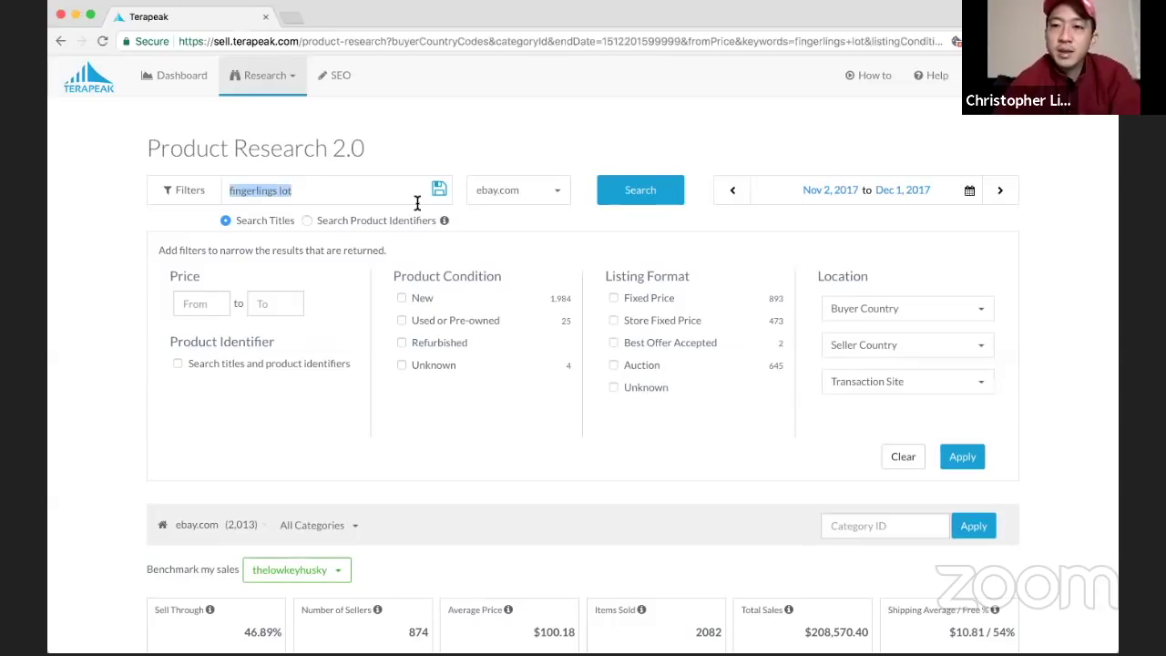
text(h)
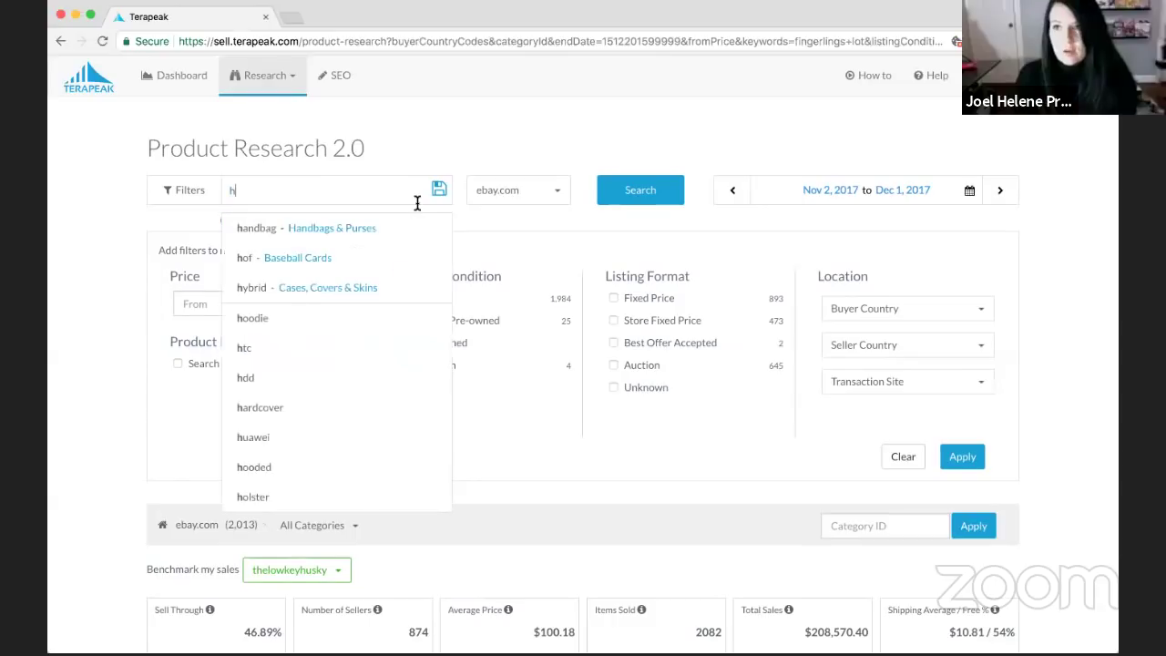
key(BackSpace)
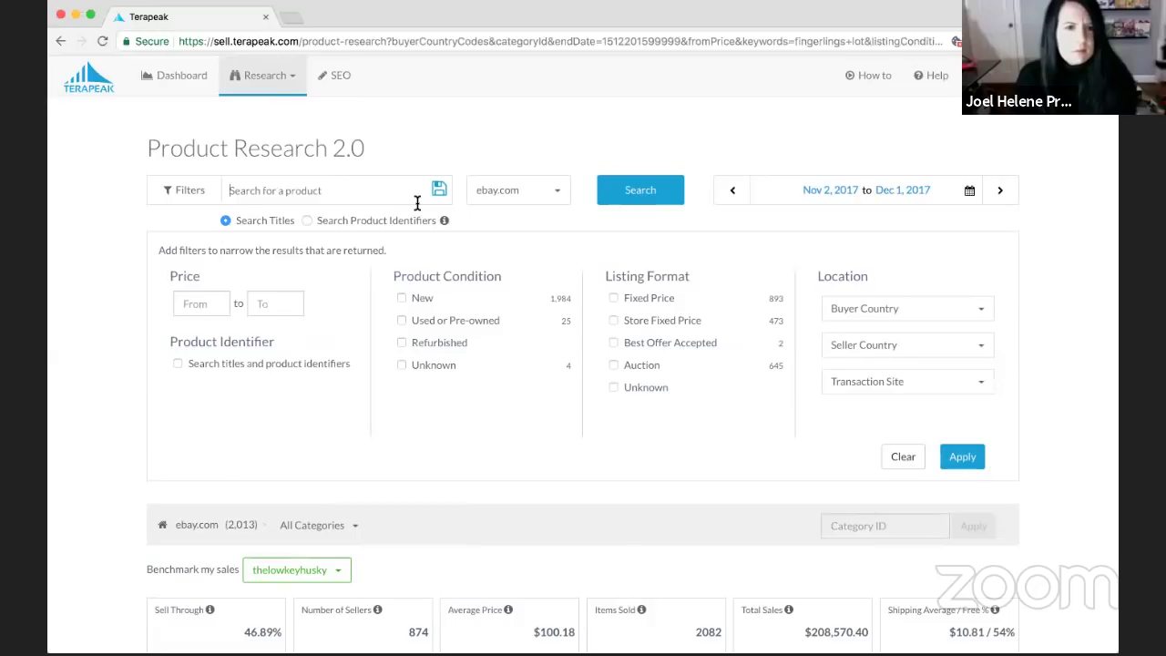
text(ba)
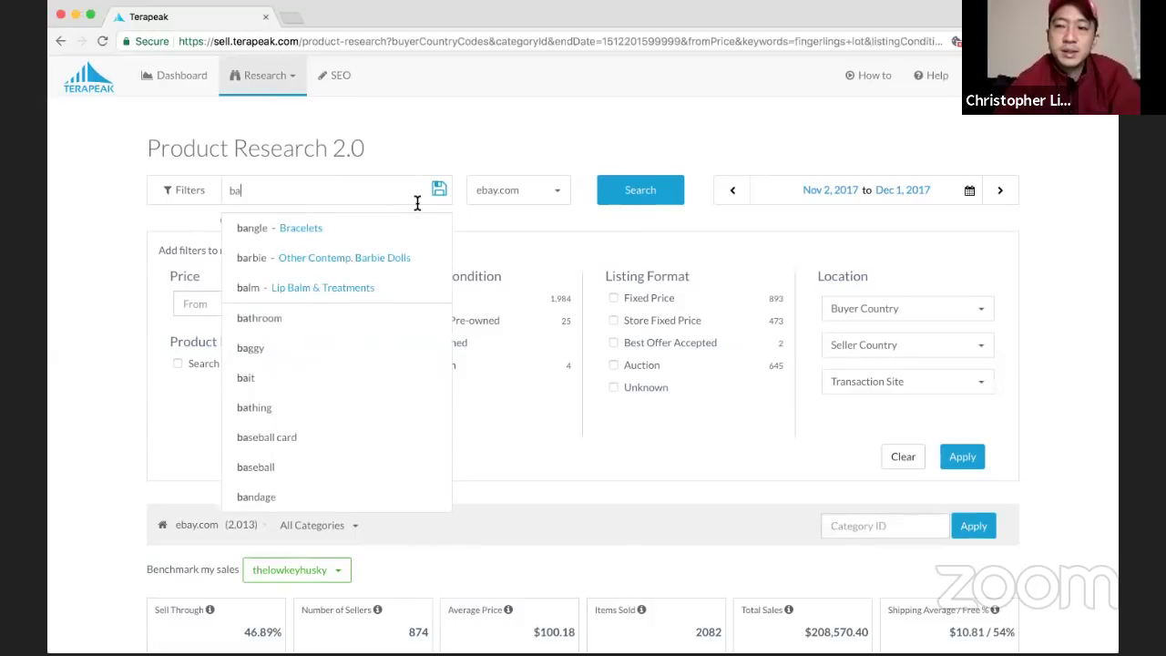
key(BackSpace)
key(BackSpace)
text(hello dreamhouse)
key(Return)
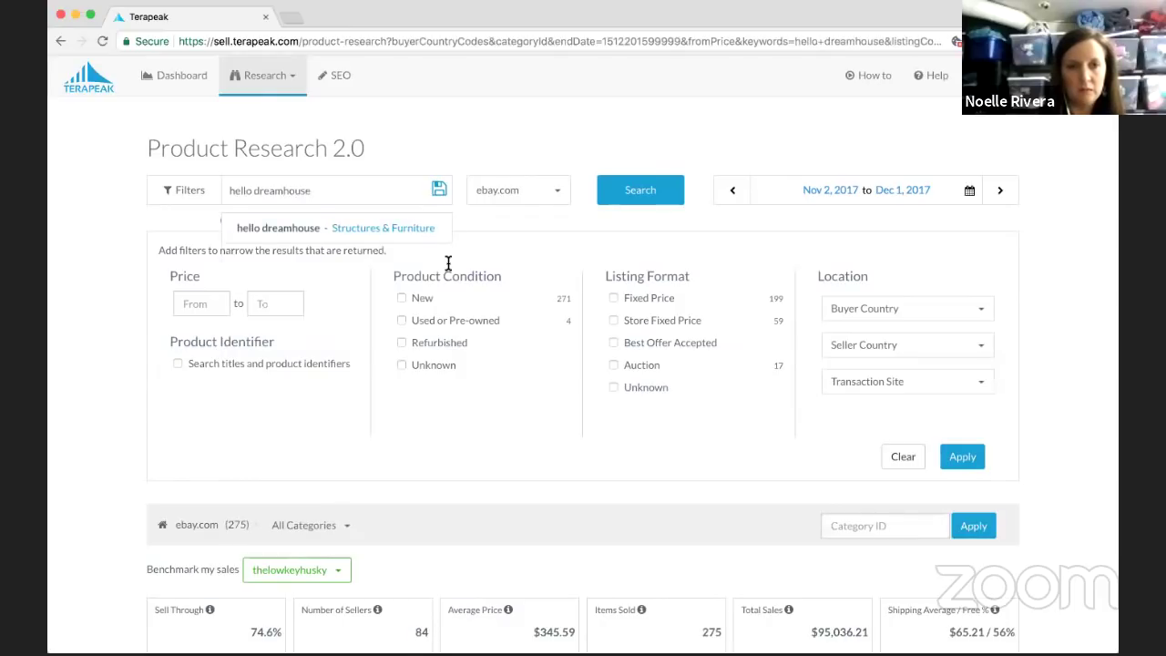
click(620, 201)
Review the sales statistics and the sold Barbie Hello Dreamhouse transactions, checking prices, formats, bids and shipping
scroll(620, 202, down, 5)
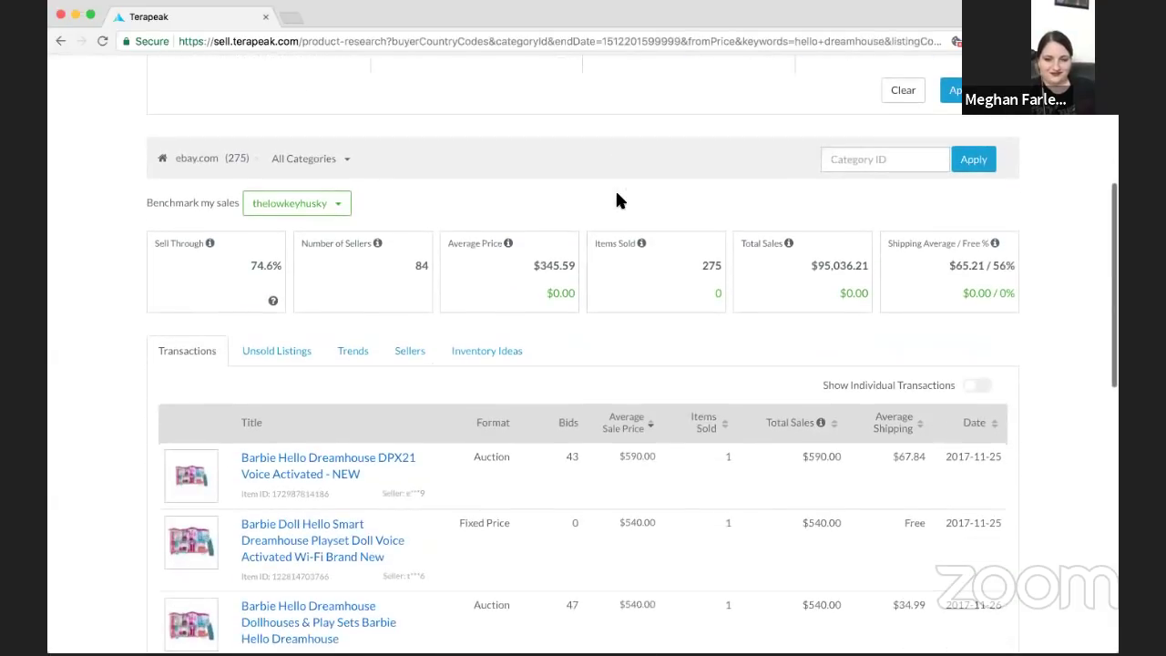
scroll(617, 199, down, 2)
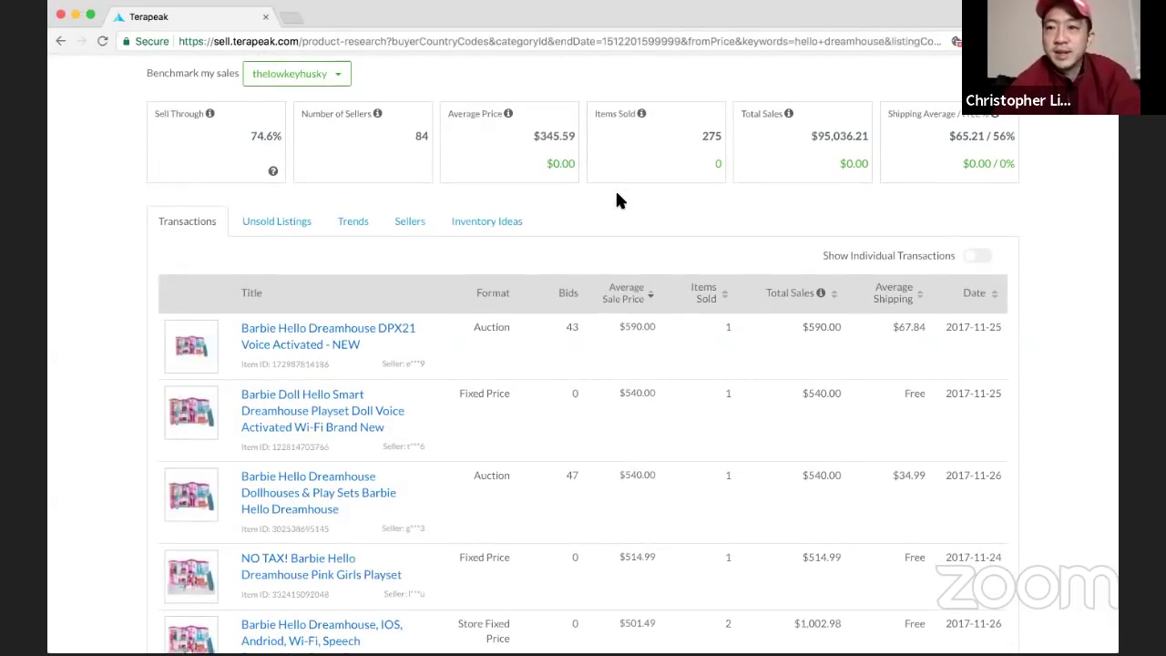
scroll(617, 199, down, 1)
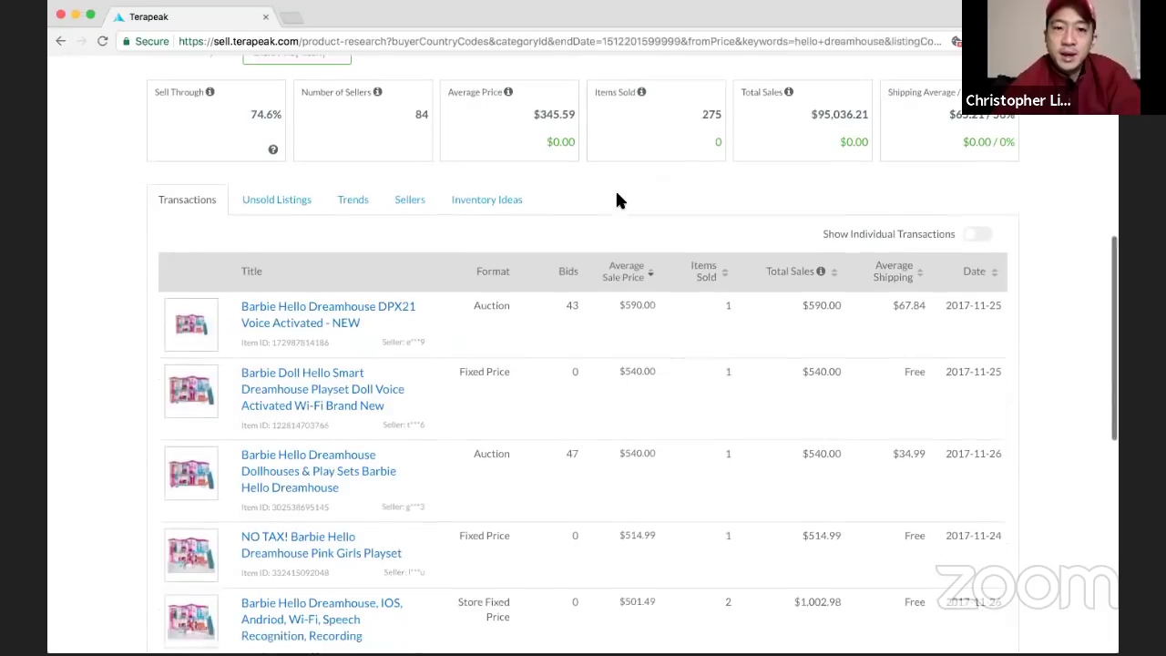
scroll(617, 200, down, 3)
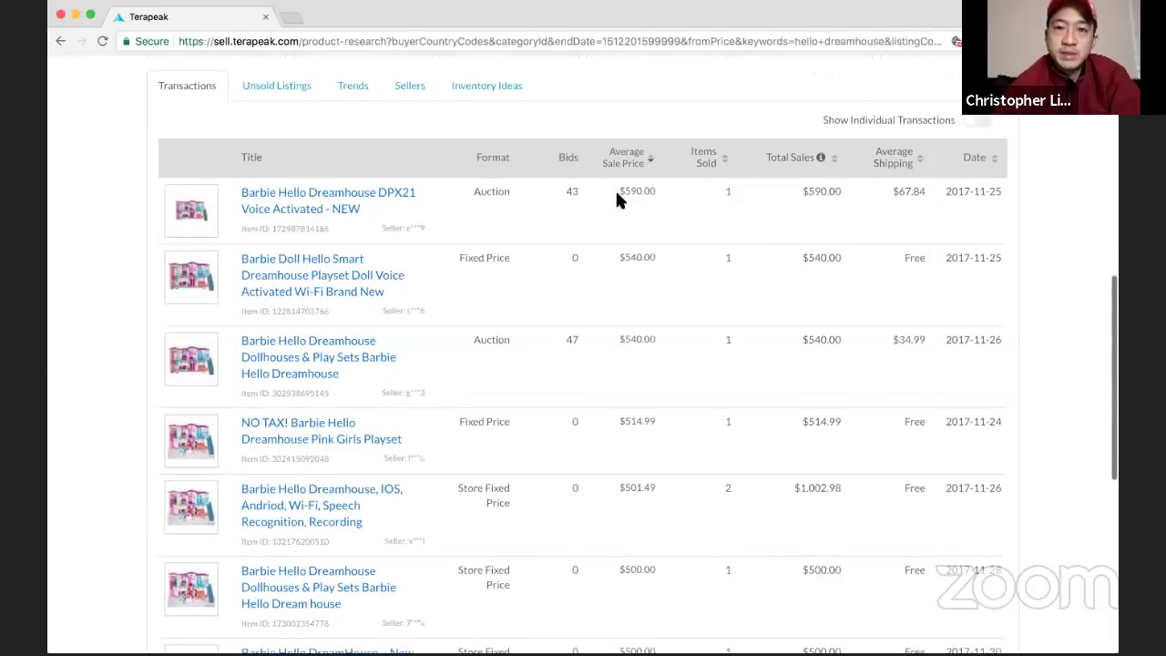
scroll(617, 200, down, 1)
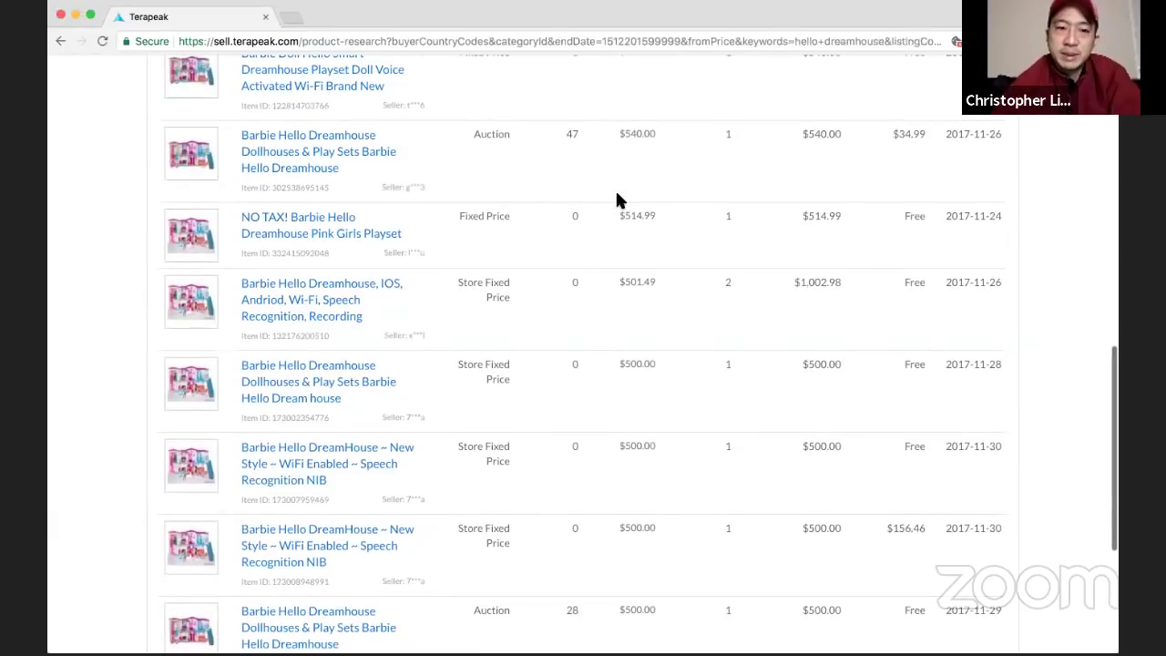
scroll(617, 199, up, 2)
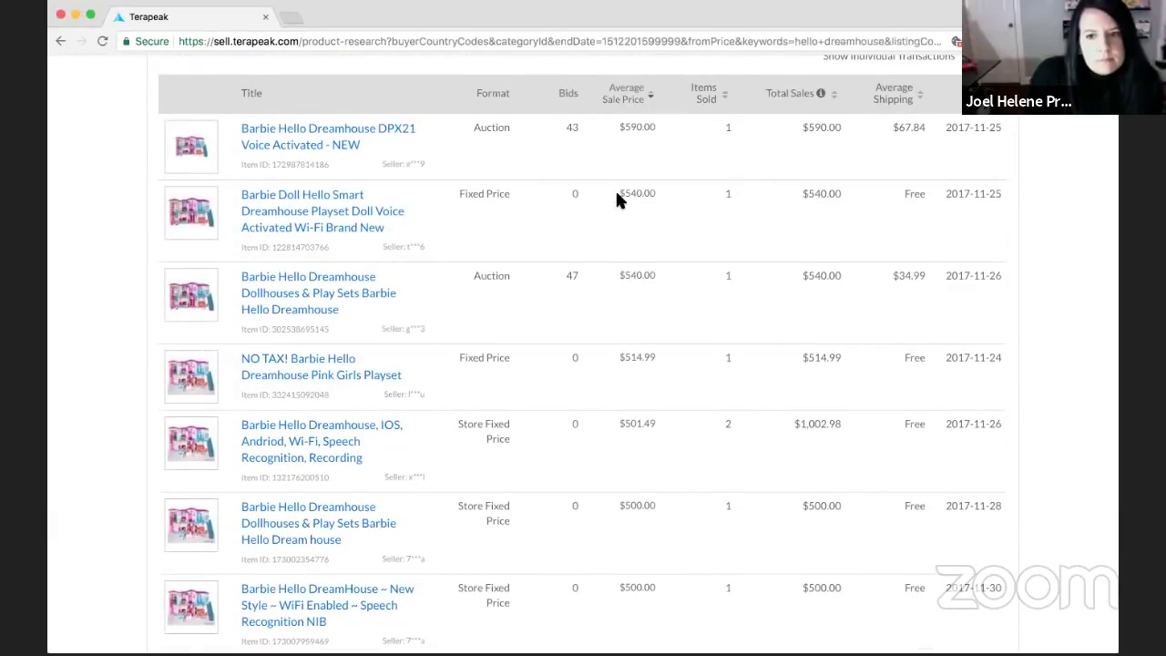
scroll(617, 199, up, 4)
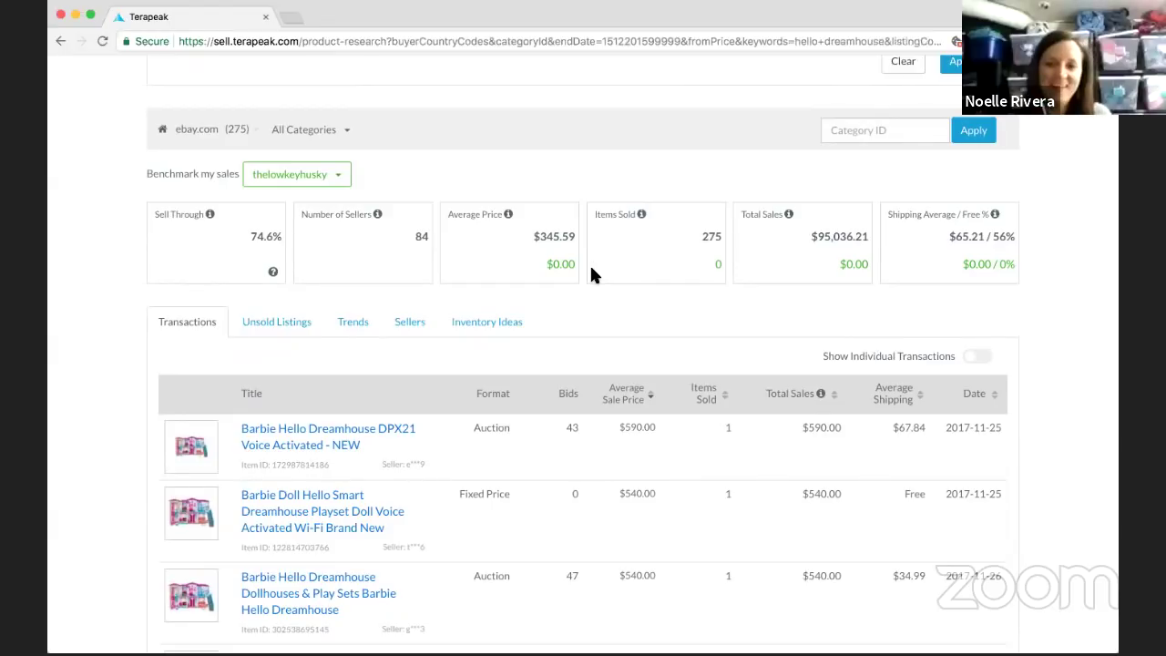
scroll(533, 286, up, 1)
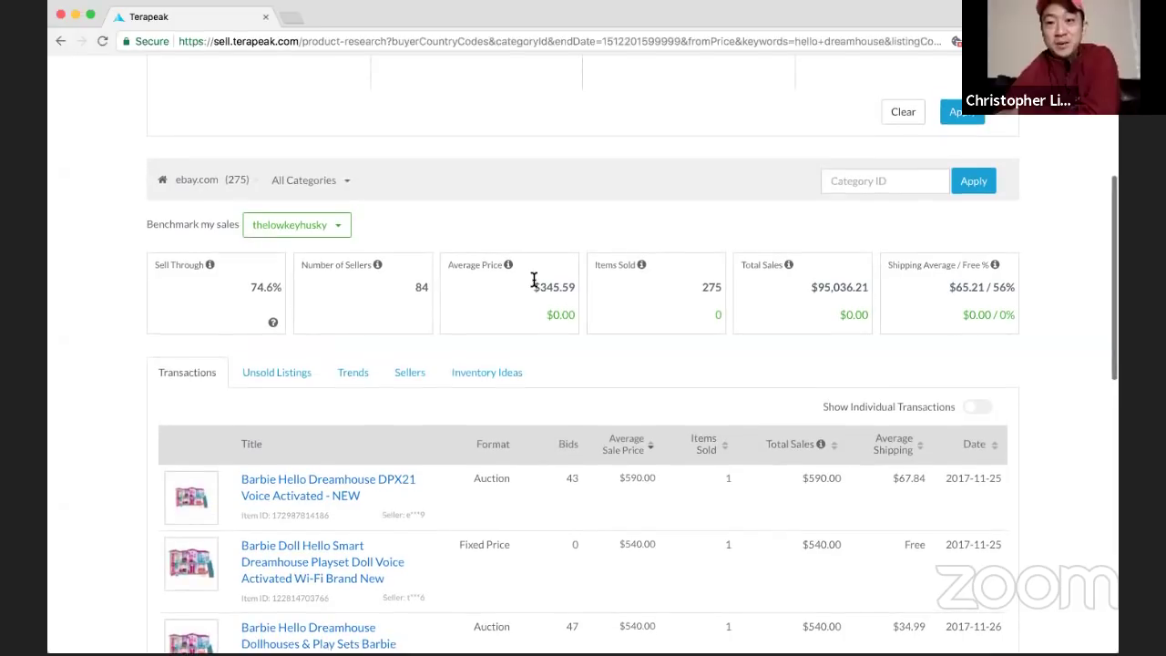
scroll(534, 281, down, 2)
scroll(536, 290, down, 5)
scroll(534, 289, up, 1)
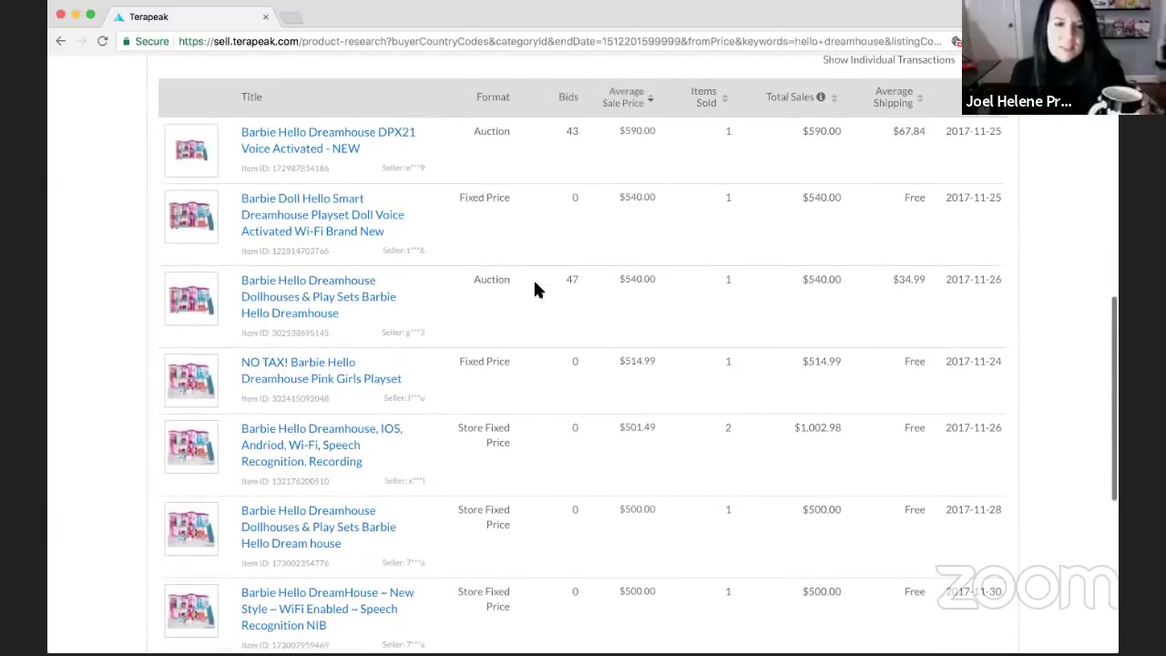
scroll(534, 289, up, 1)
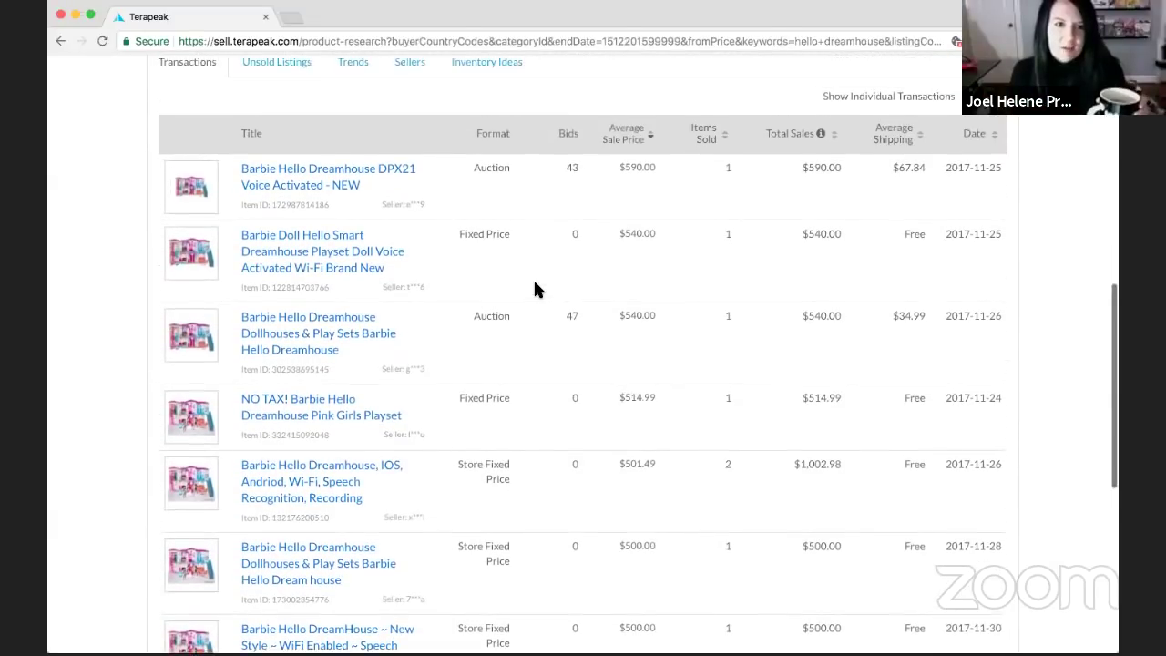
Open the listing for the Barbie Hello Dreamhouse DPX21 Voice Activated in a new tab and switch to it
right_click(335, 173)
click(364, 176)
click(320, 20)
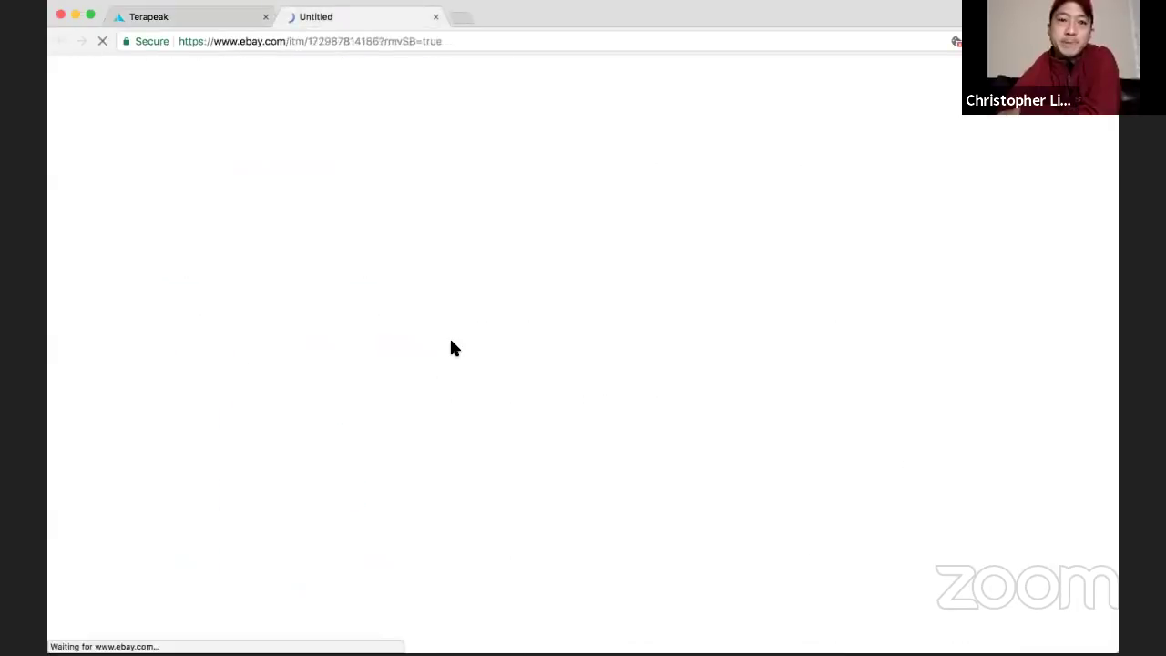
Review the ended Barbie Hello Dreamhouse listing's sale details, product features, shipping weight and dimensions
scroll(450, 336, down, 5)
scroll(449, 335, down, 5)
scroll(449, 335, up, 10)
scroll(450, 335, up, 2)
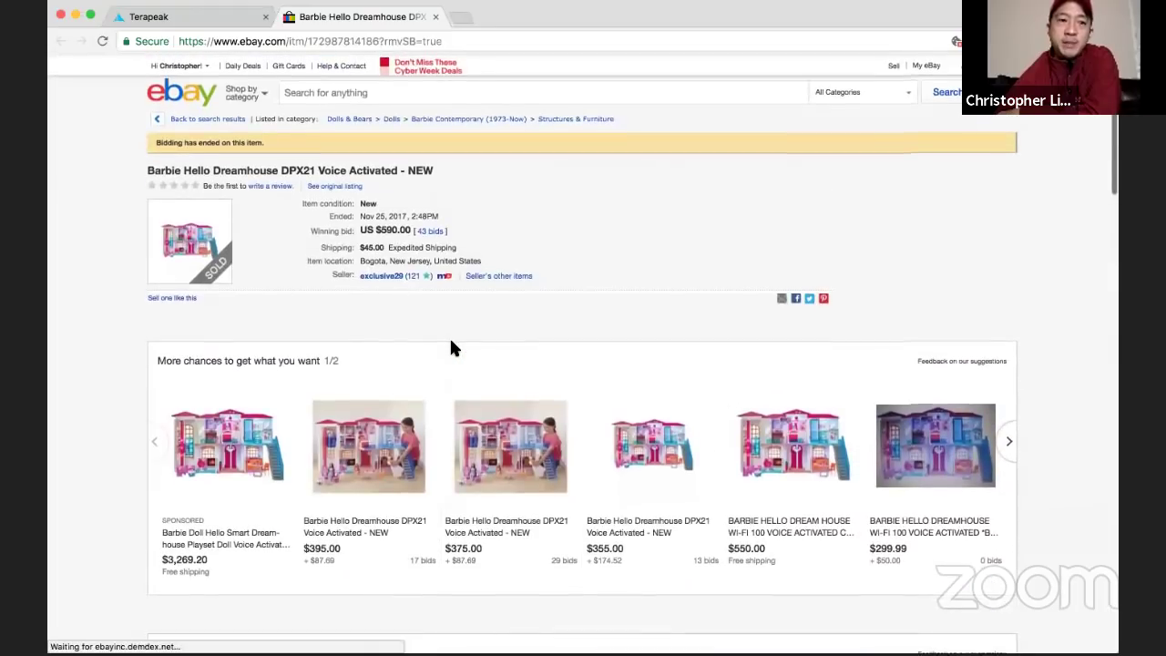
scroll(430, 336, down, 5)
scroll(426, 339, down, 6)
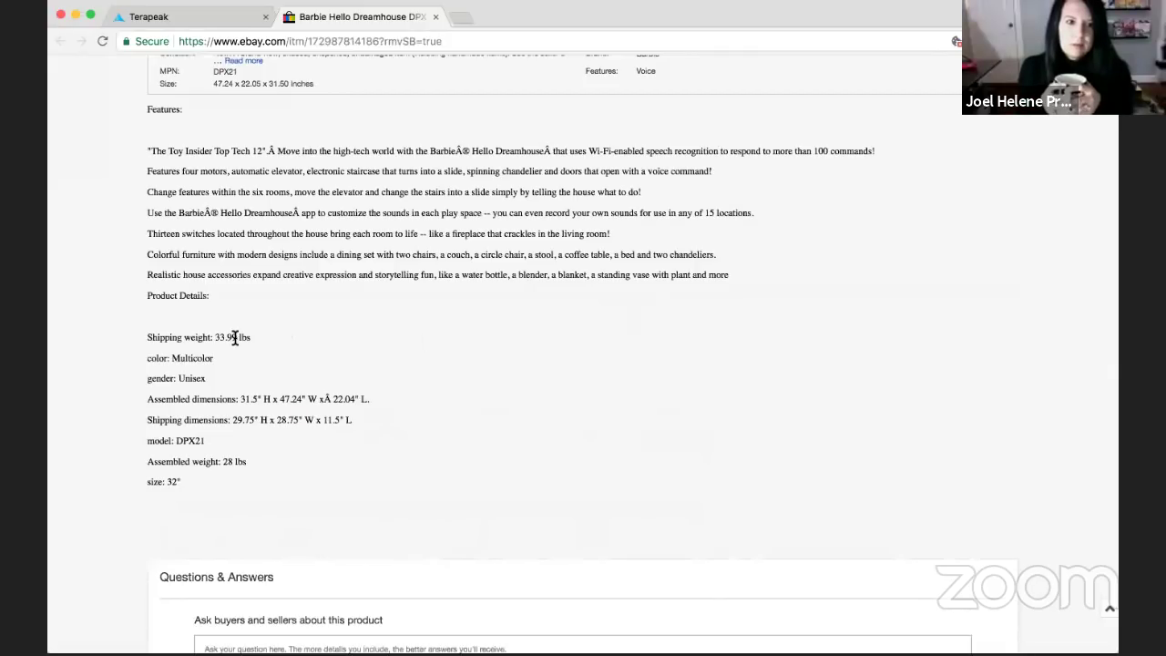
scroll(235, 337, up, 10)
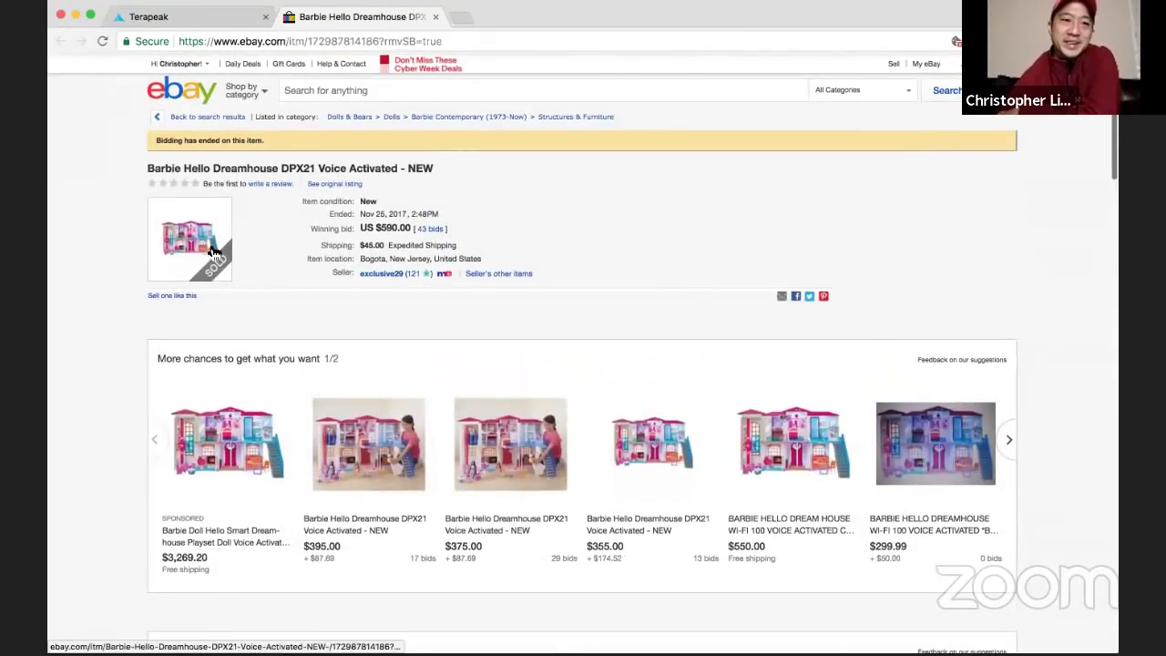
Open the original Barbie Hello Dreamhouse DPX21 listing and enlarge its main product photo
click(213, 253)
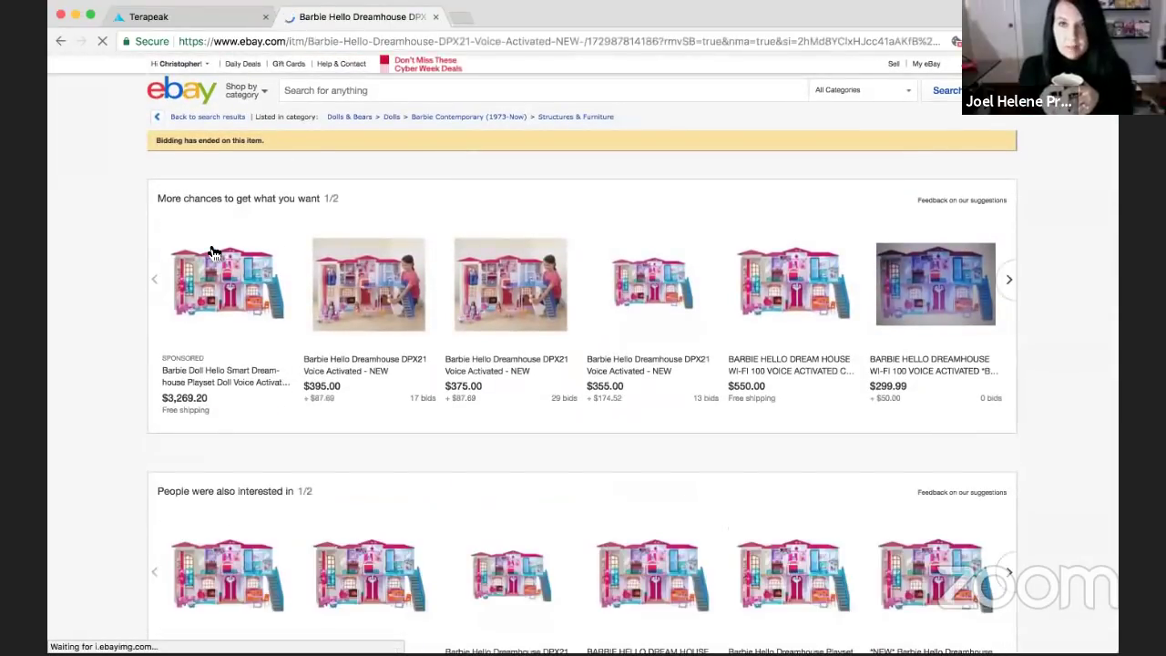
scroll(274, 266, down, 8)
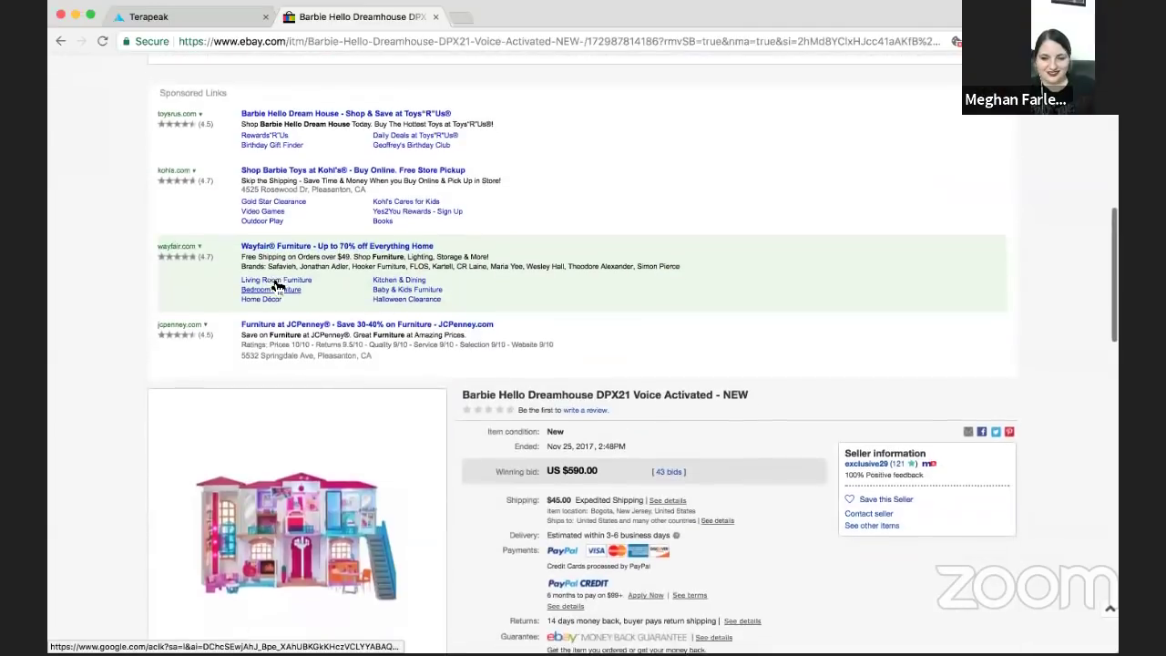
scroll(273, 291, down, 3)
click(292, 359)
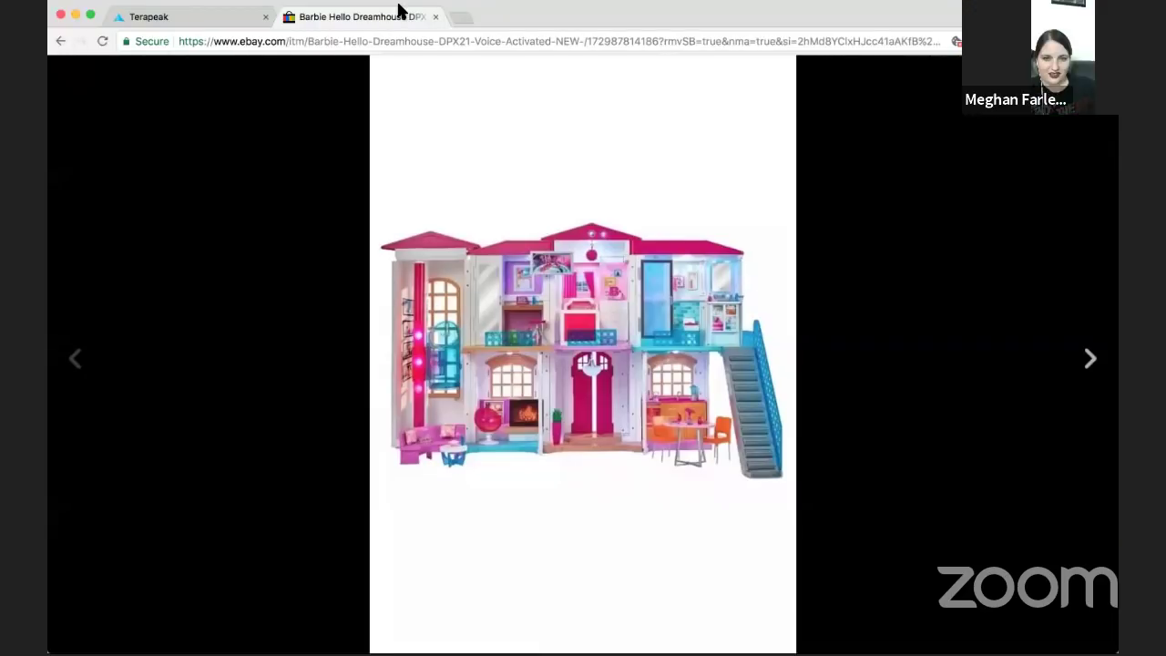
Return to the Terapeak tab, search product research for "nike cleats" and check its sales statistics
click(208, 16)
scroll(292, 137, up, 10)
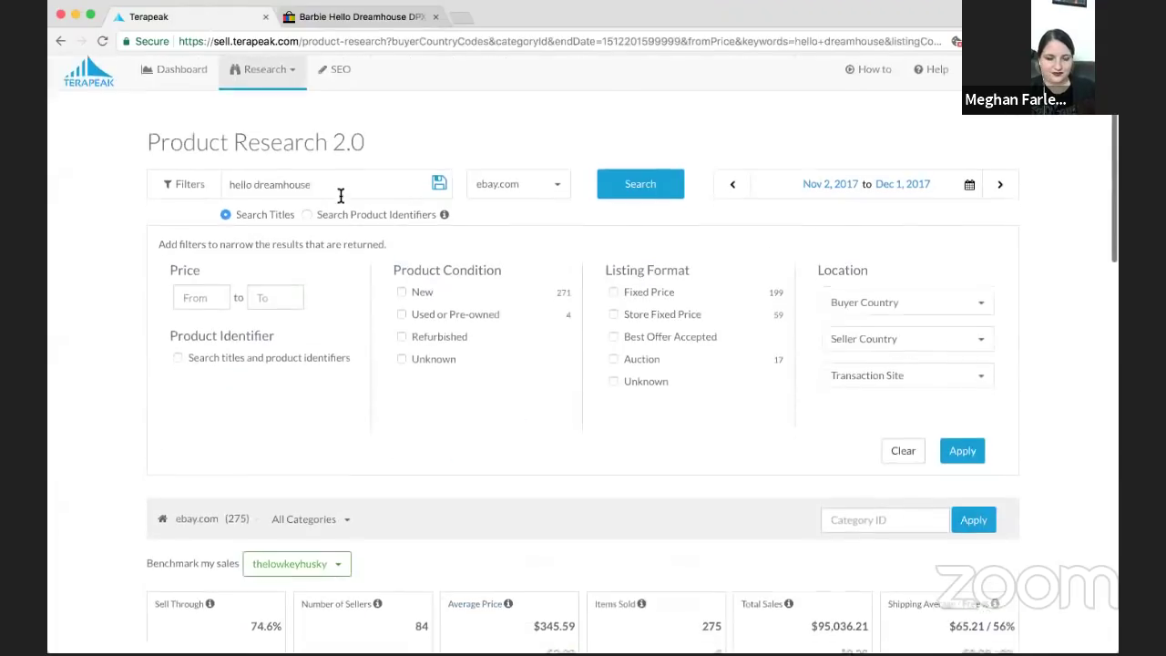
triple_click(340, 193)
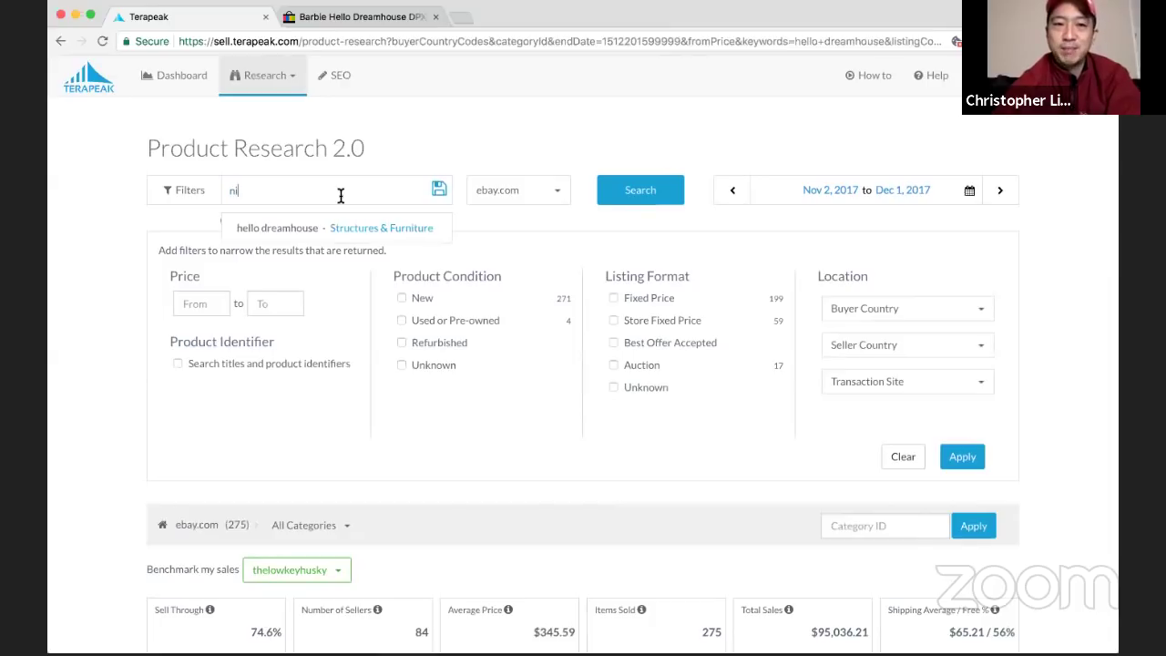
text(ke cleats)
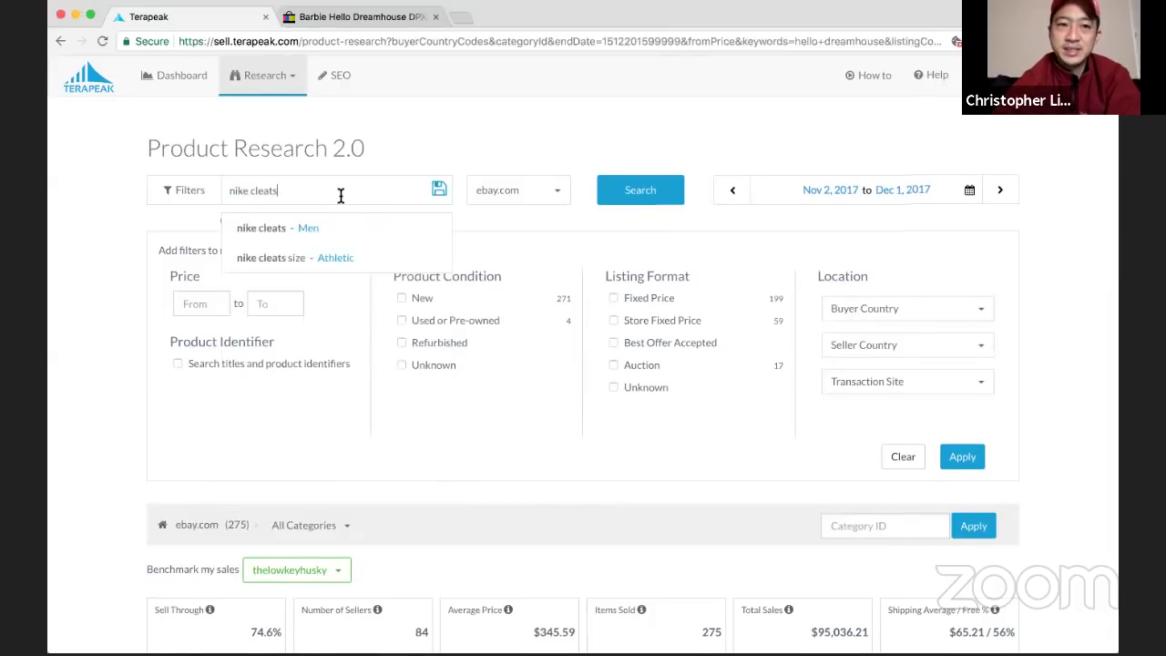
scroll(341, 196, down, 3)
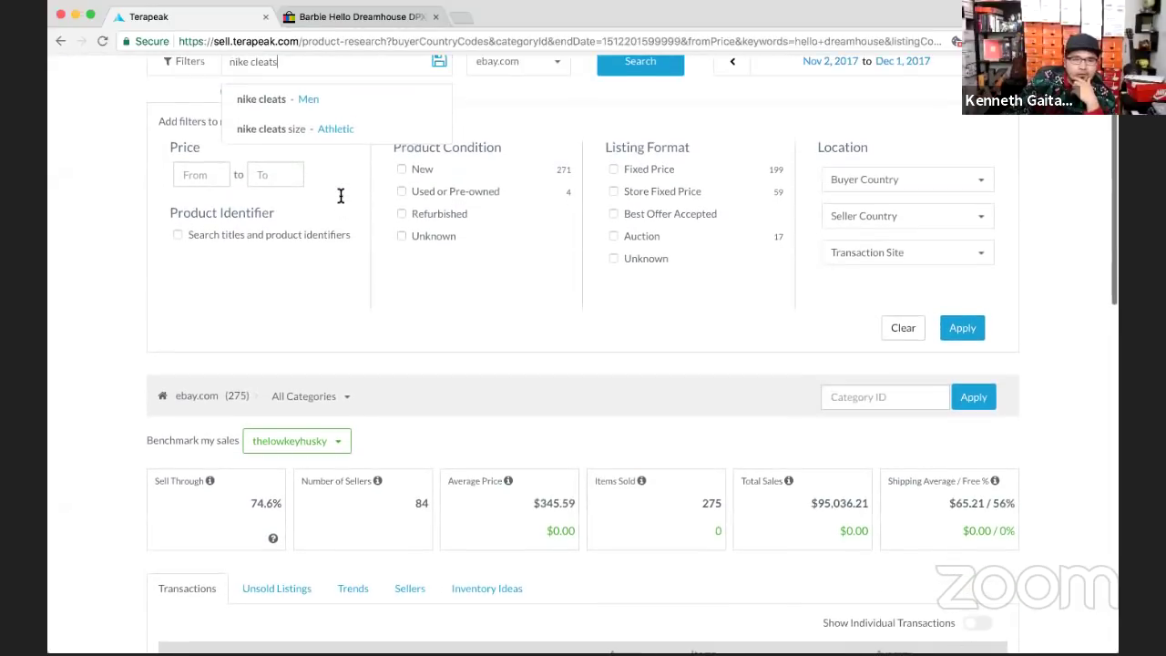
scroll(341, 196, up, 1)
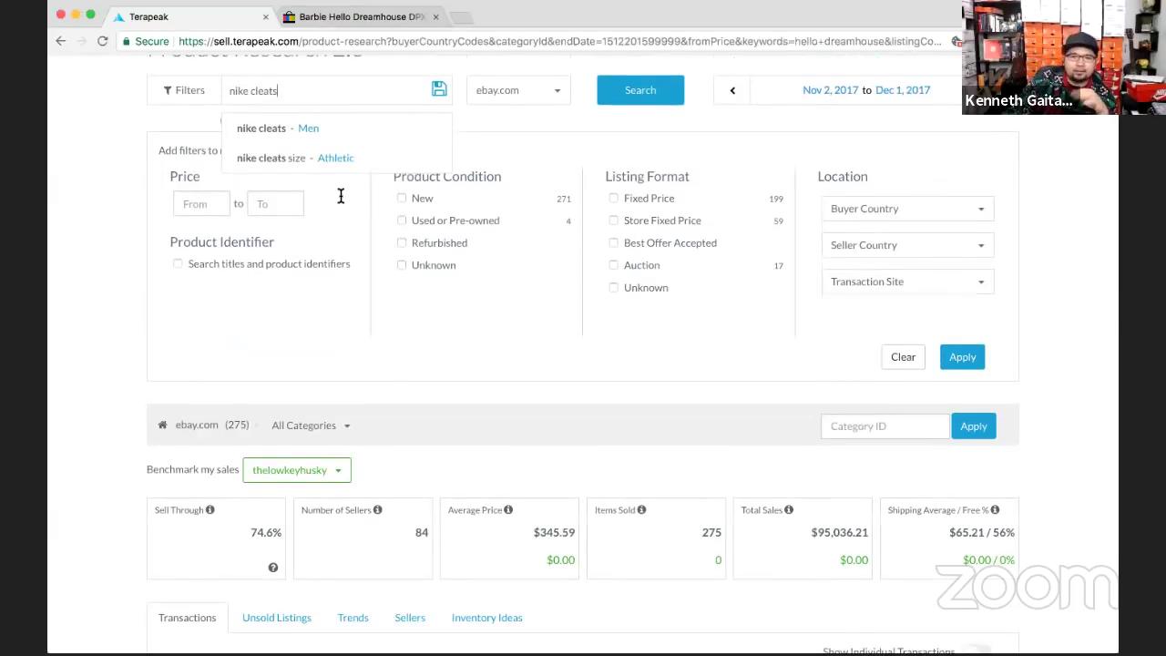
scroll(338, 264, up, 2)
click(635, 157)
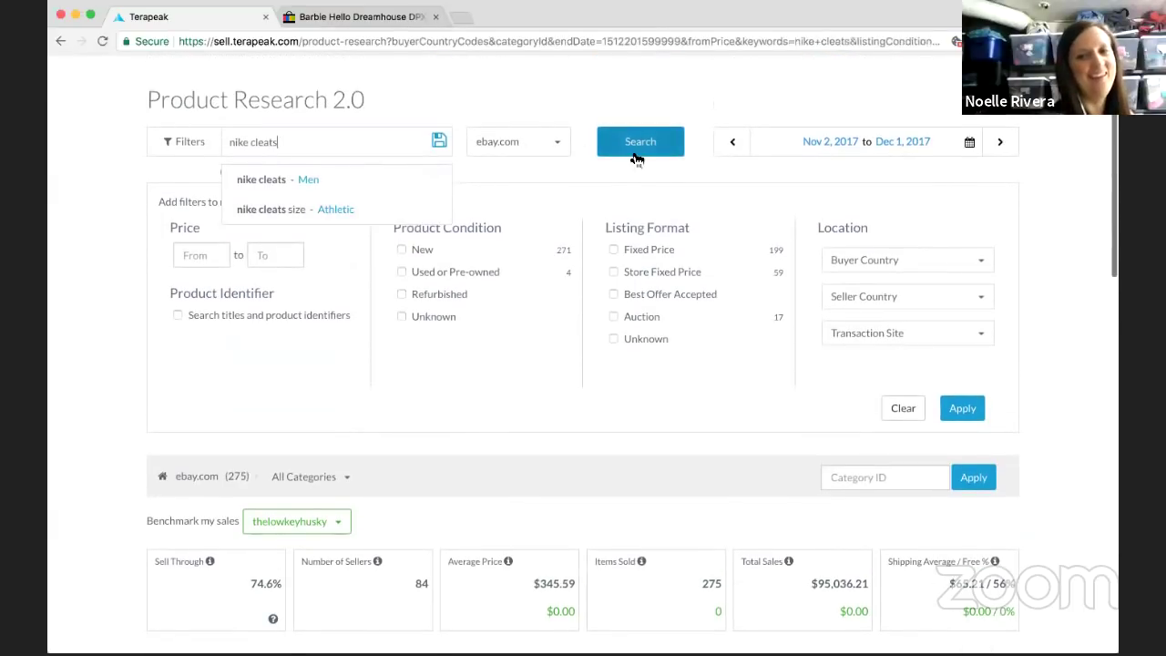
scroll(635, 156, down, 2)
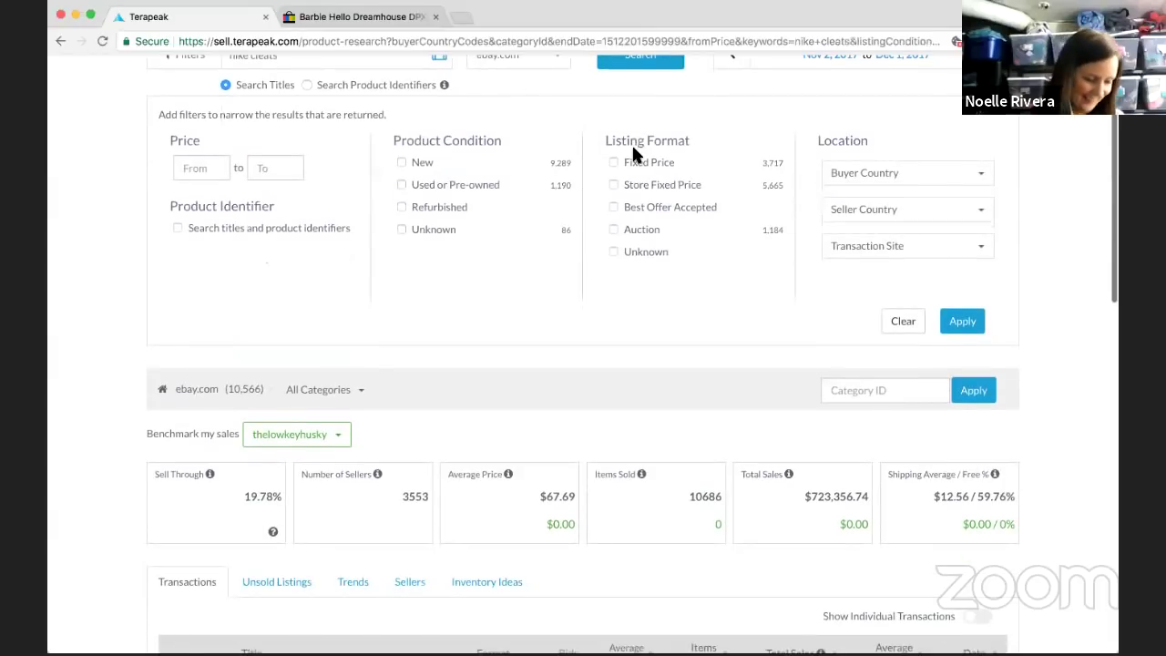
scroll(635, 155, up, 1)
scroll(636, 155, down, 1)
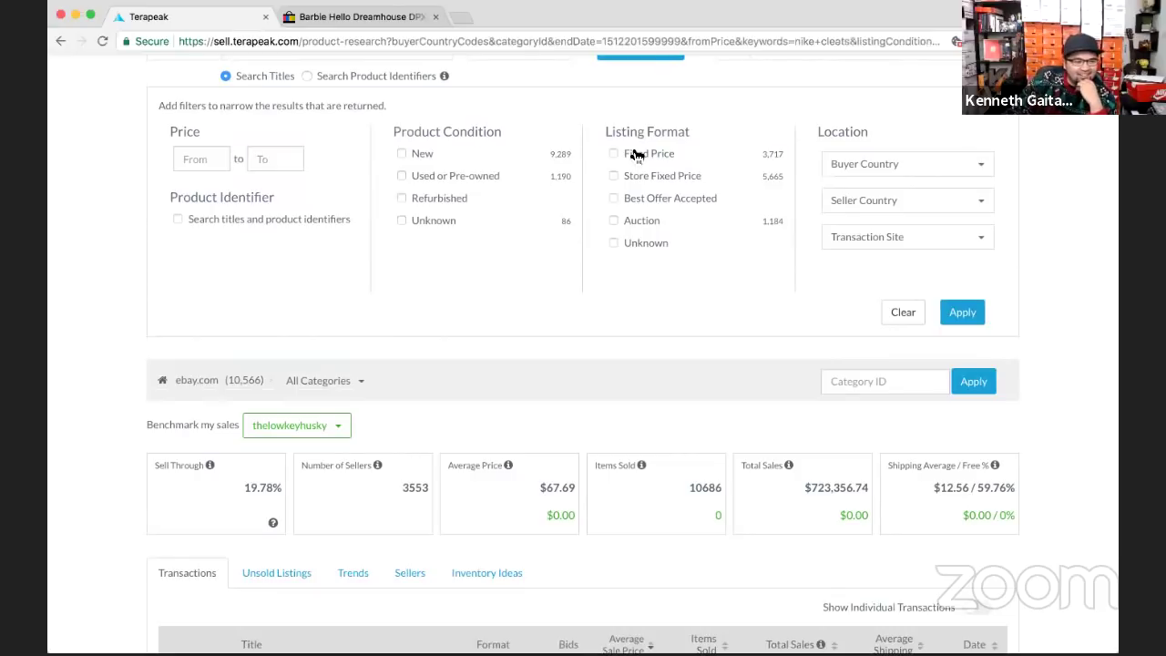
Replace the search keywords with "yeezy" and run the search to bring up its sales statistics
scroll(592, 207, up, 3)
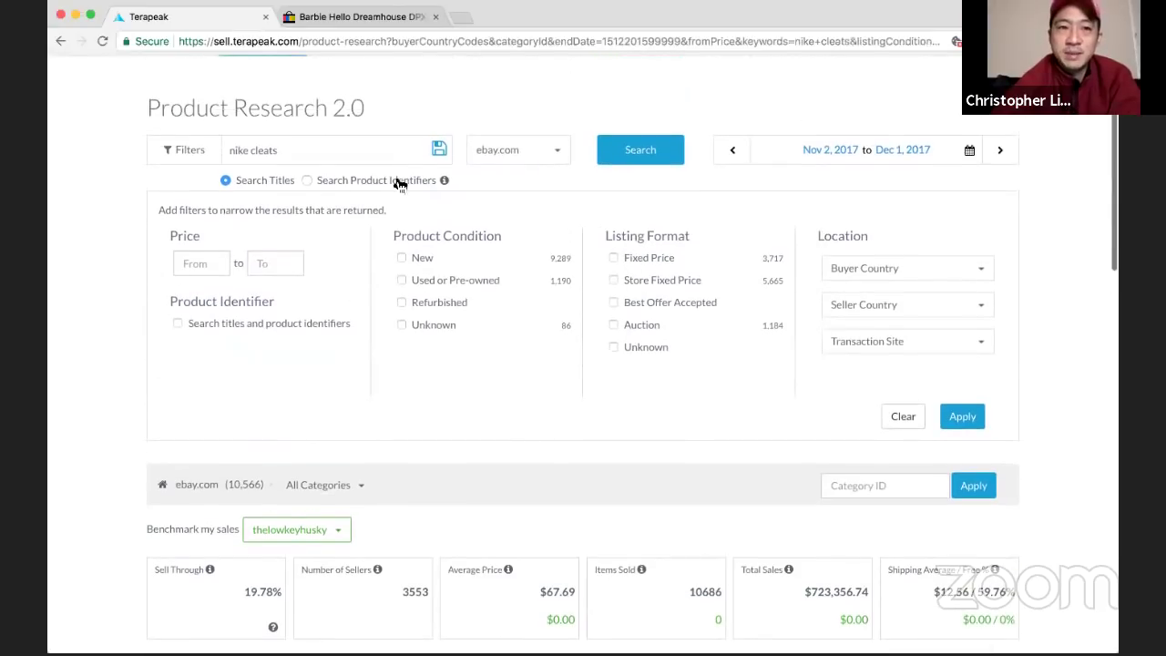
triple_click(355, 155)
text(yeezy)
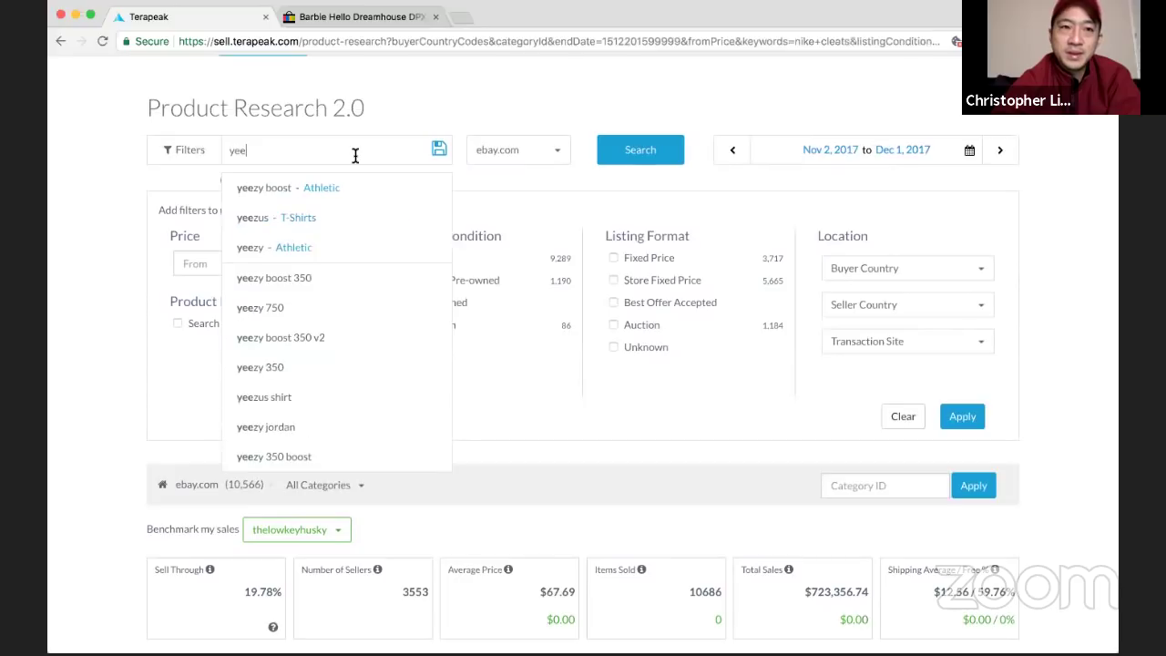
click(637, 155)
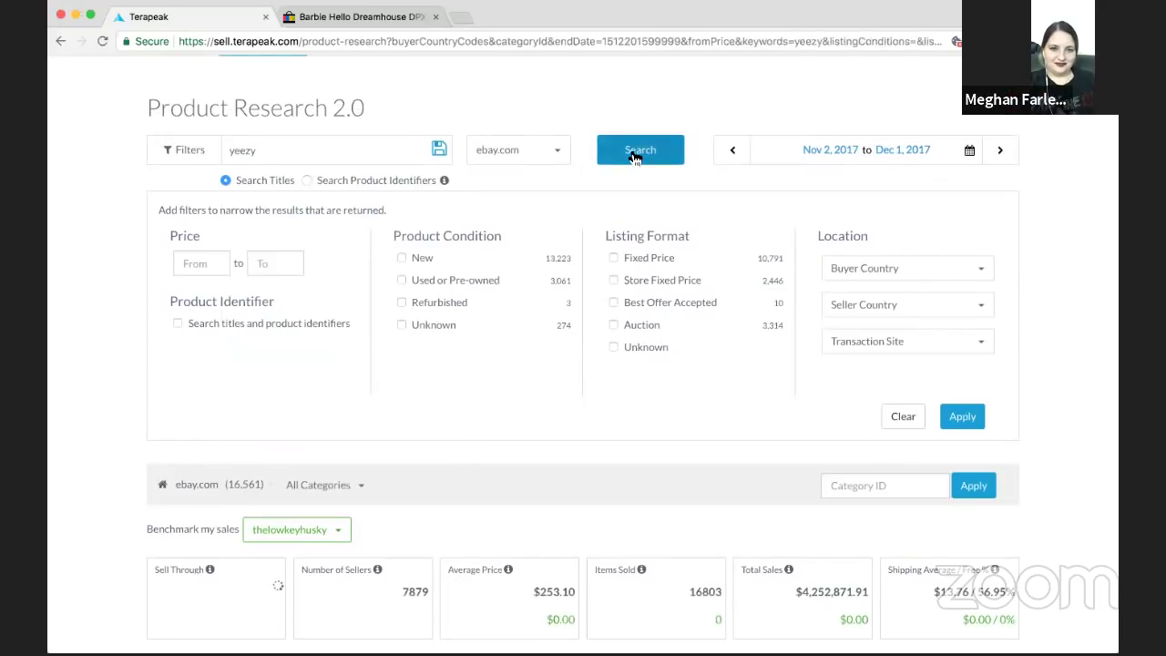
scroll(635, 157, down, 3)
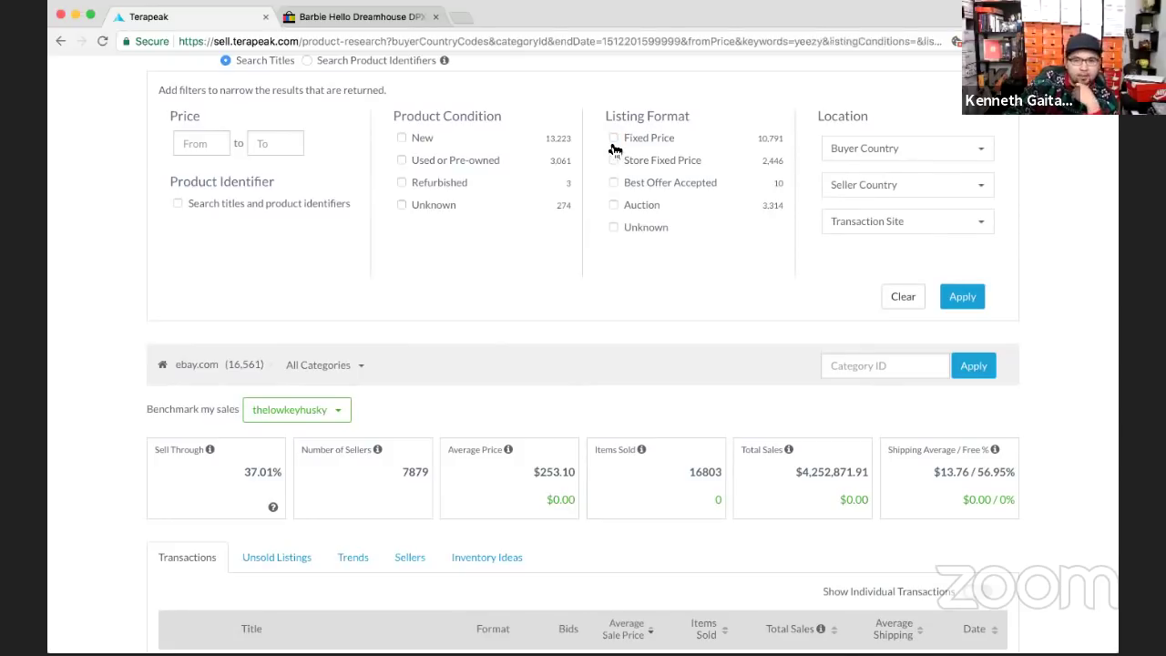
Filter the yeezy results to the Fixed Price listing format and New product condition
triple_click(613, 139)
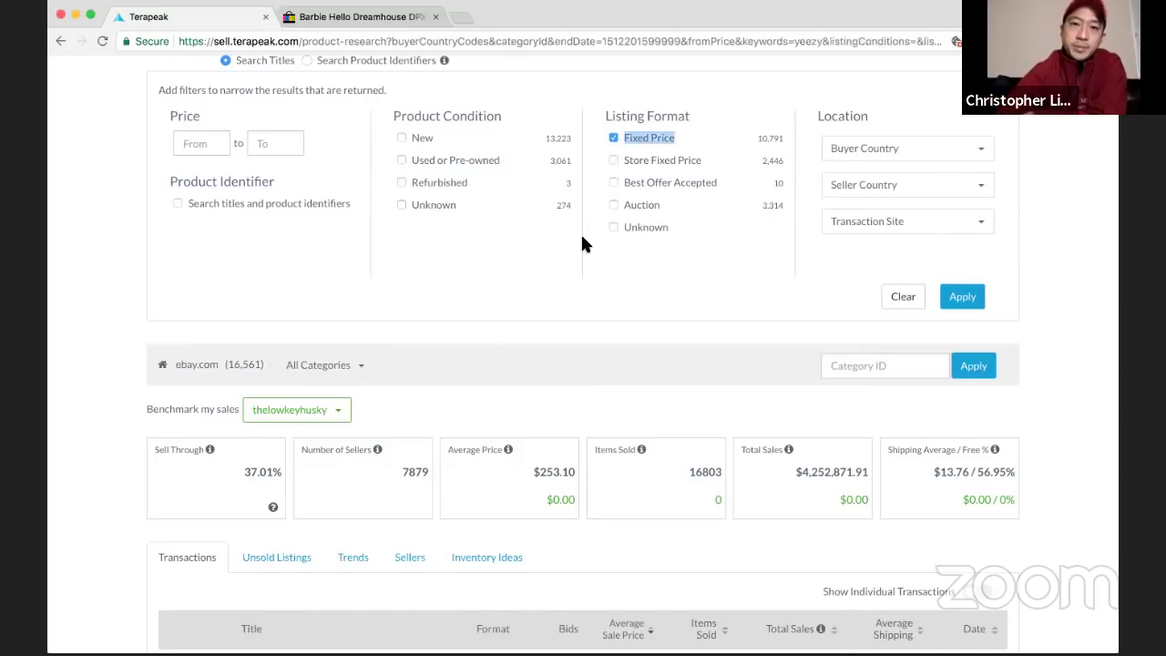
scroll(592, 244, down, 1)
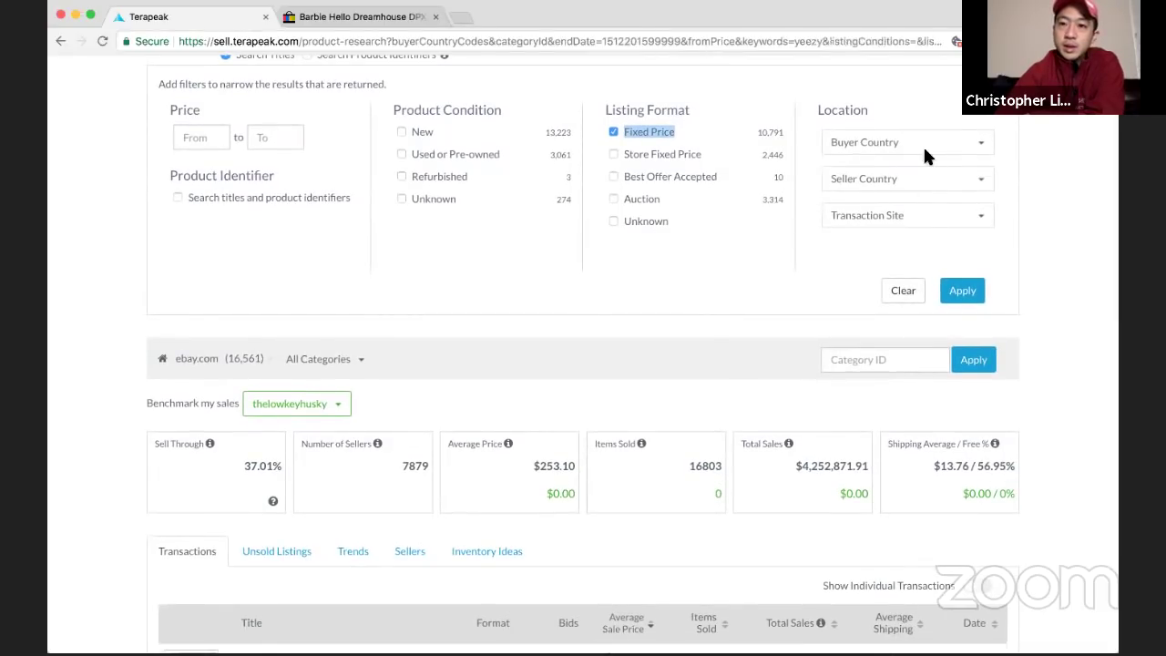
click(962, 290)
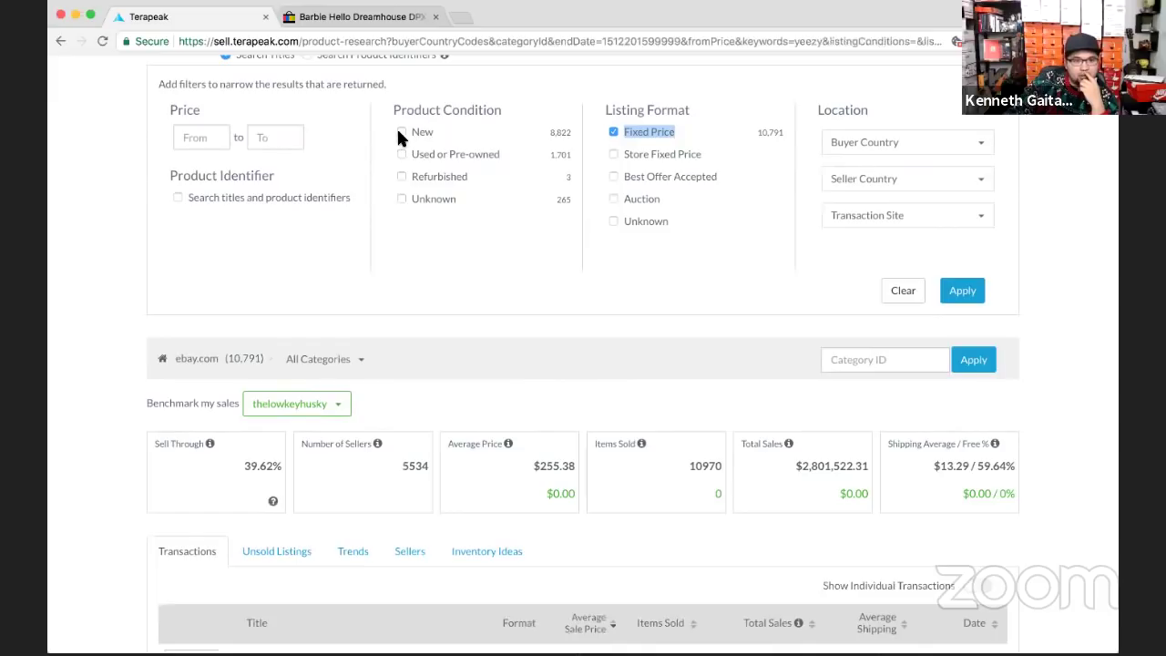
click(950, 280)
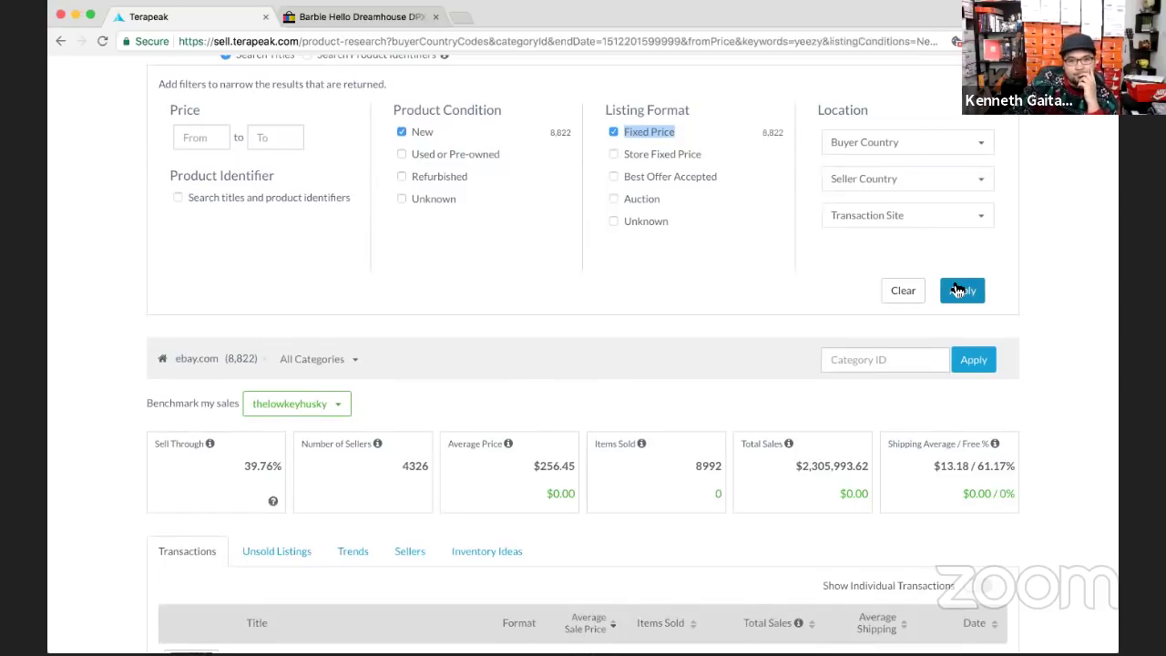
Sort the yeezy transactions by average sale price from lowest to highest and look over the cheapest sales
scroll(957, 290, down, 4)
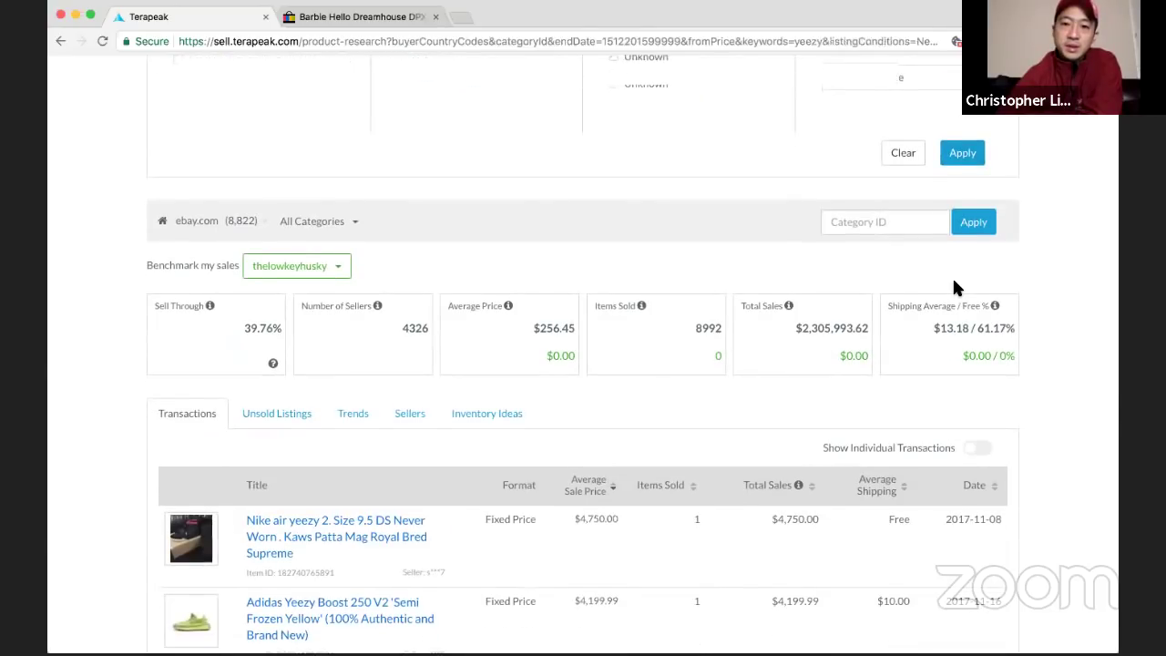
scroll(955, 288, down, 1)
scroll(955, 288, down, 2)
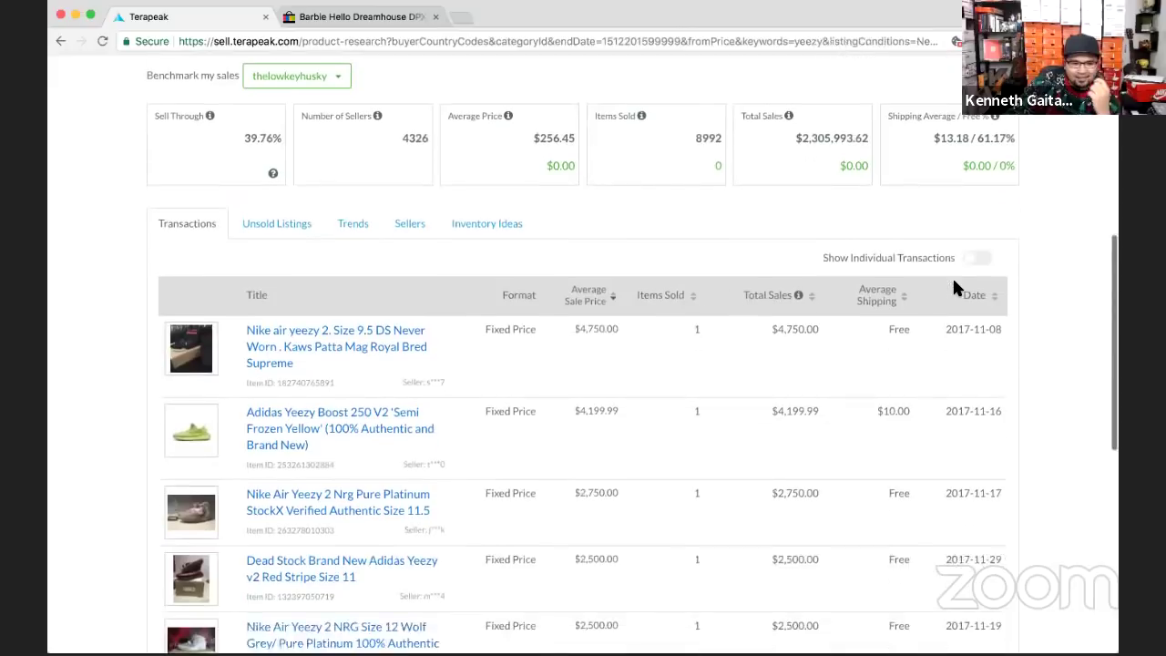
scroll(955, 288, down, 2)
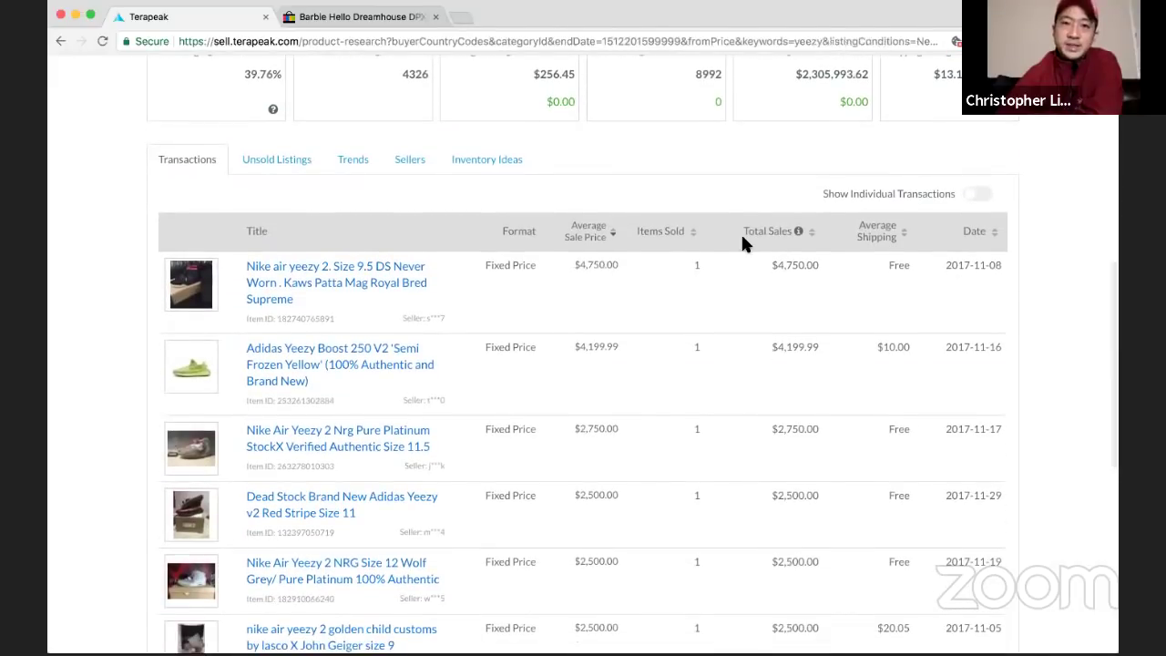
click(592, 231)
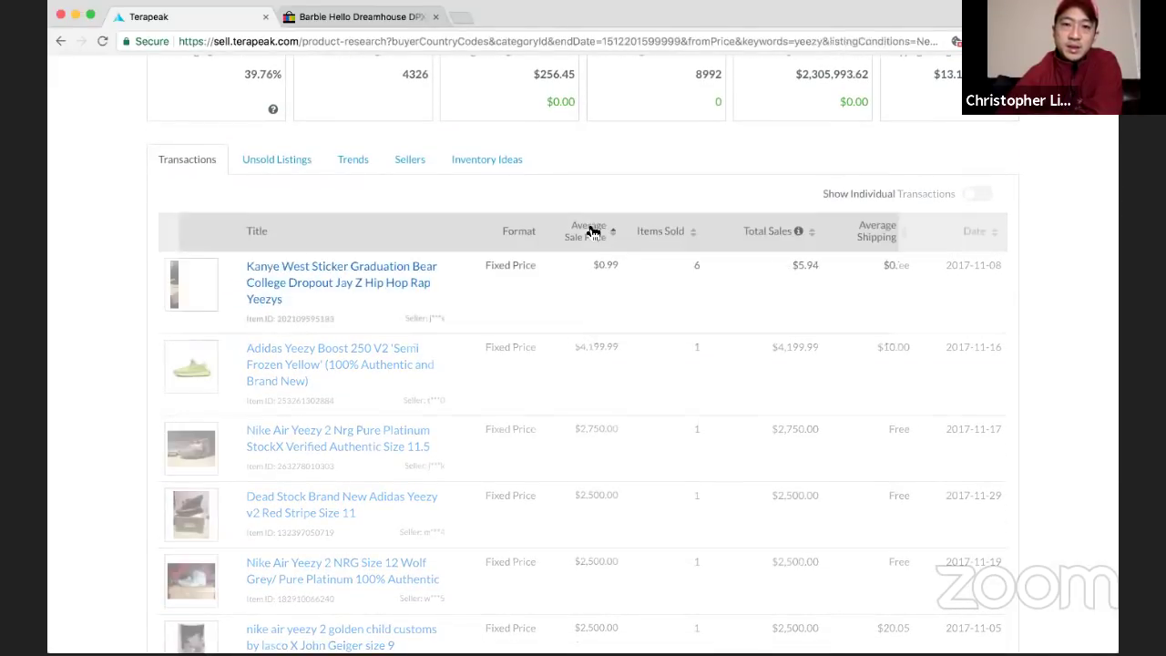
scroll(586, 254, up, 1)
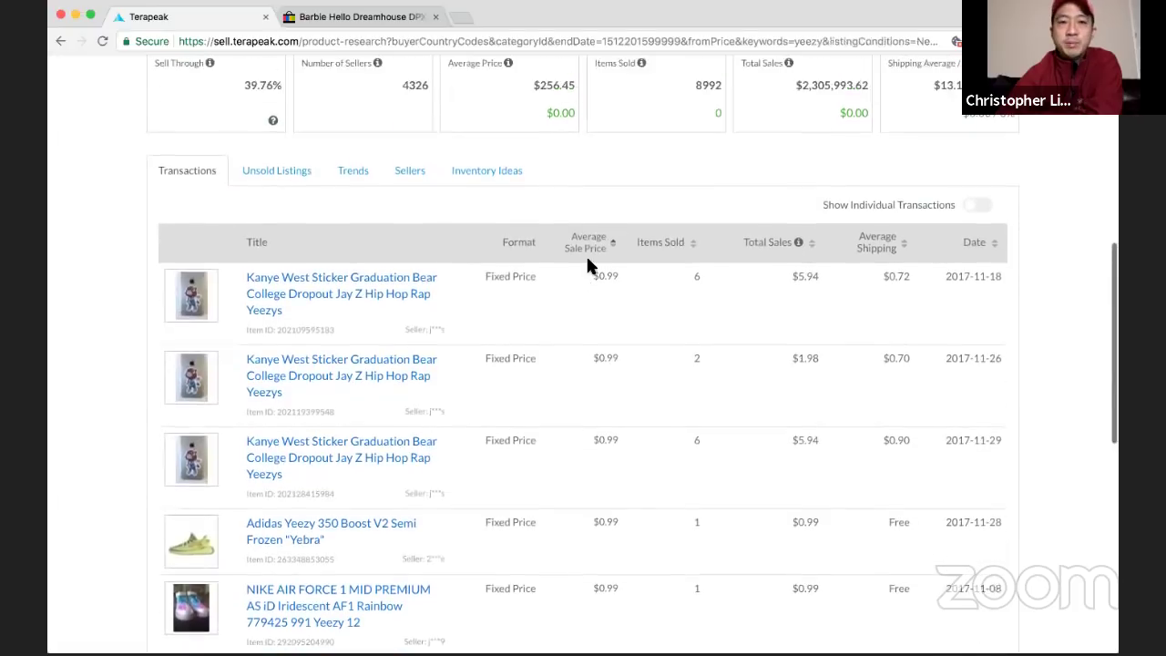
scroll(586, 266, up, 5)
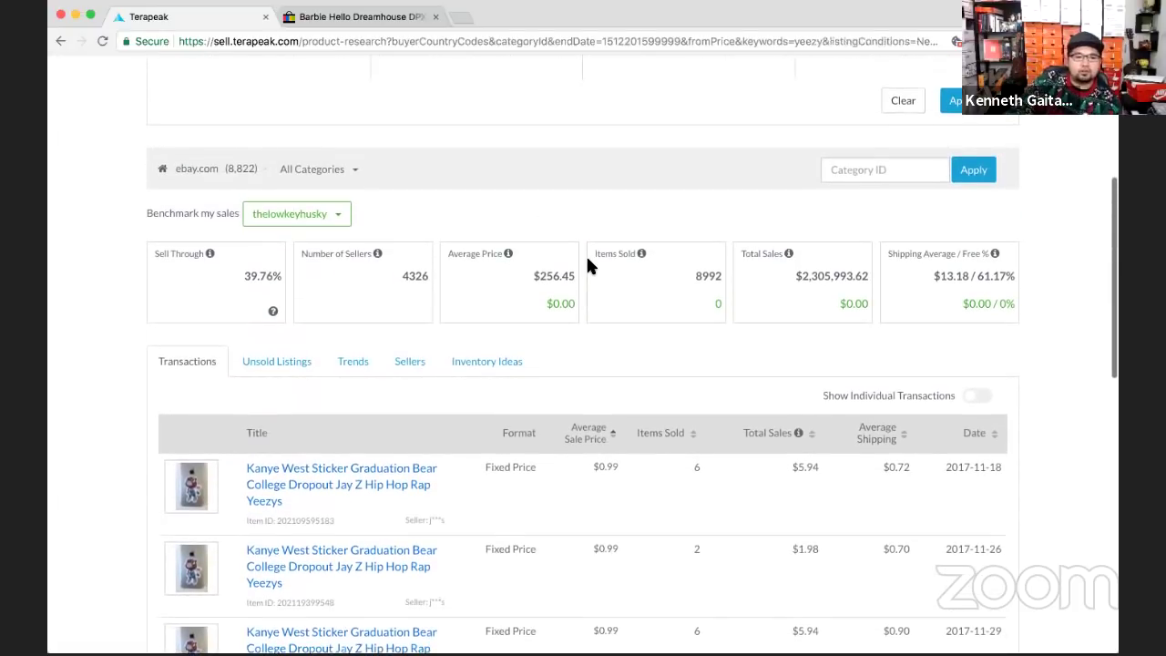
Refine the search to the suggested "yeezy boost" in the Athletic category
scroll(586, 265, up, 9)
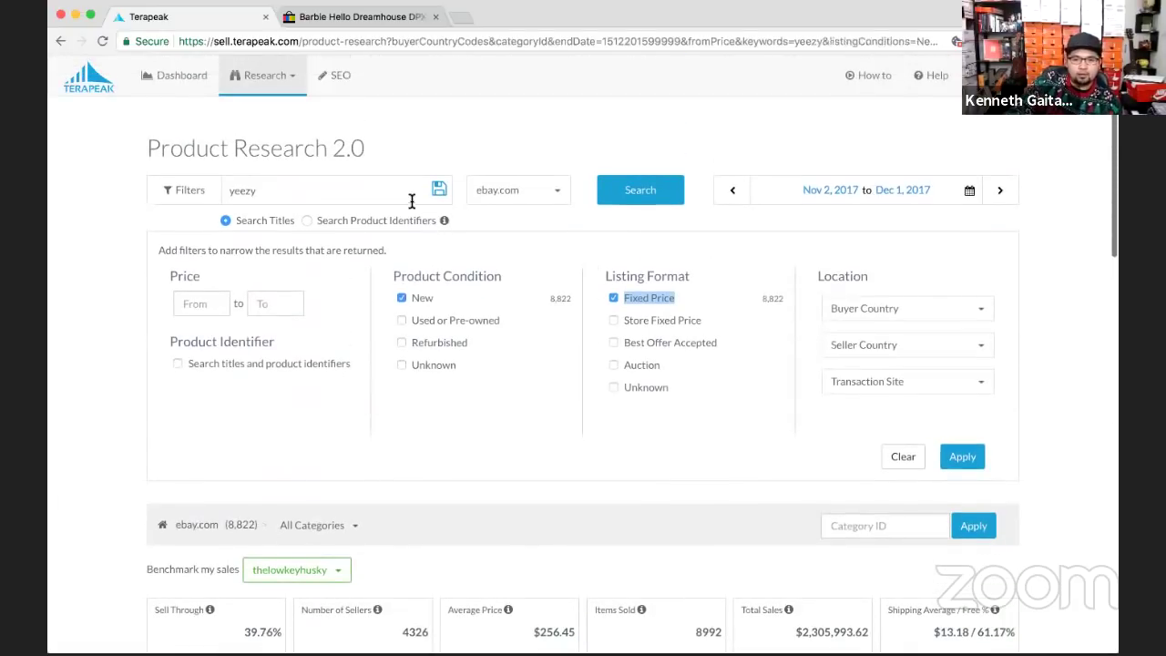
scroll(487, 277, down, 5)
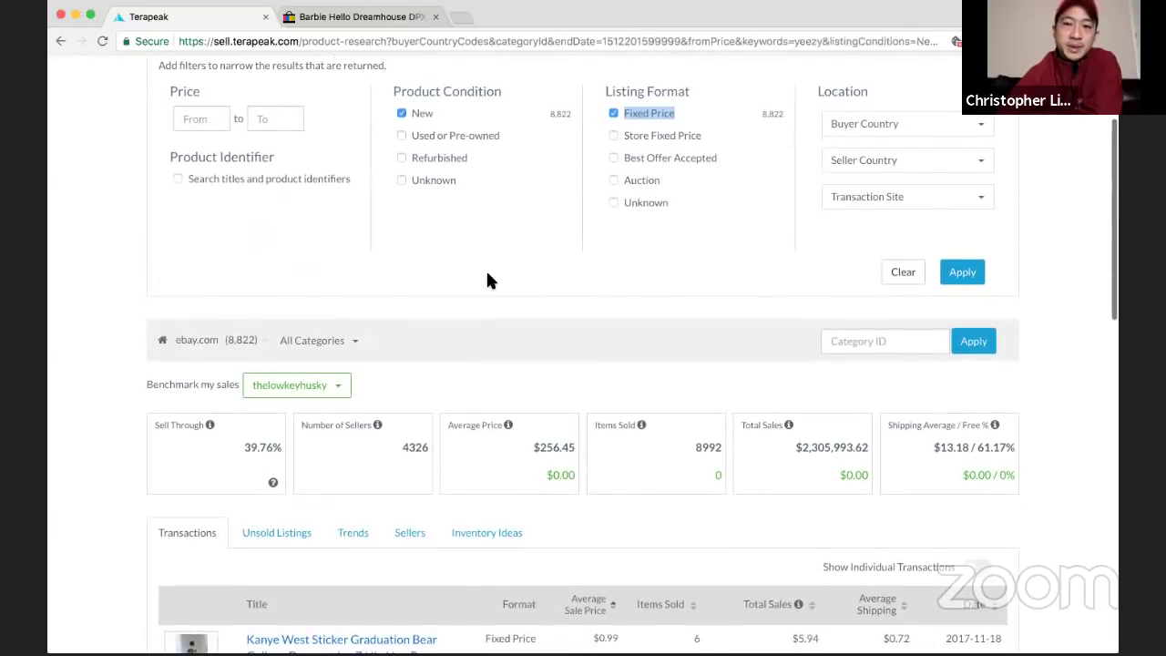
scroll(487, 276, up, 5)
click(372, 201)
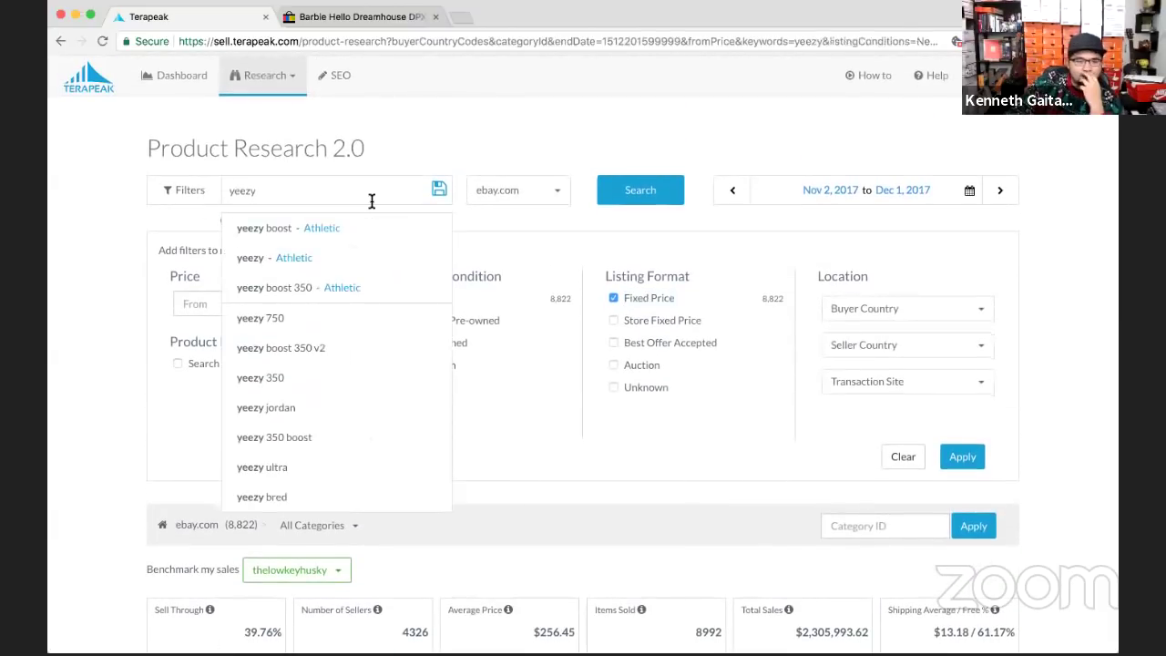
text(s)
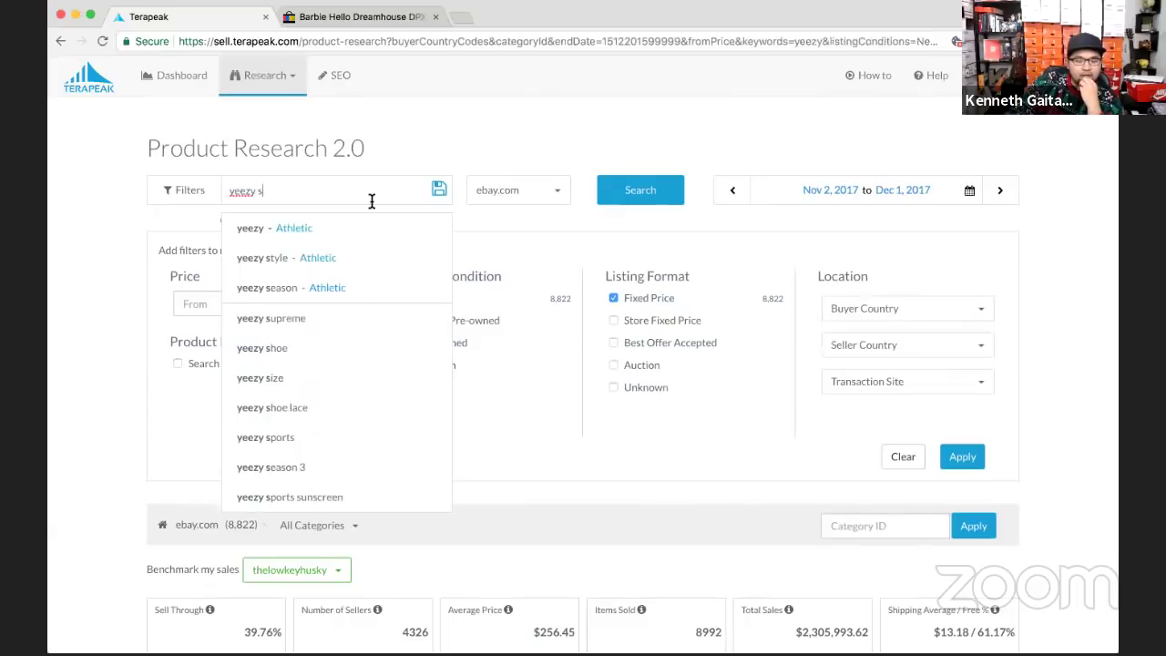
key(BackSpace)
text(boost)
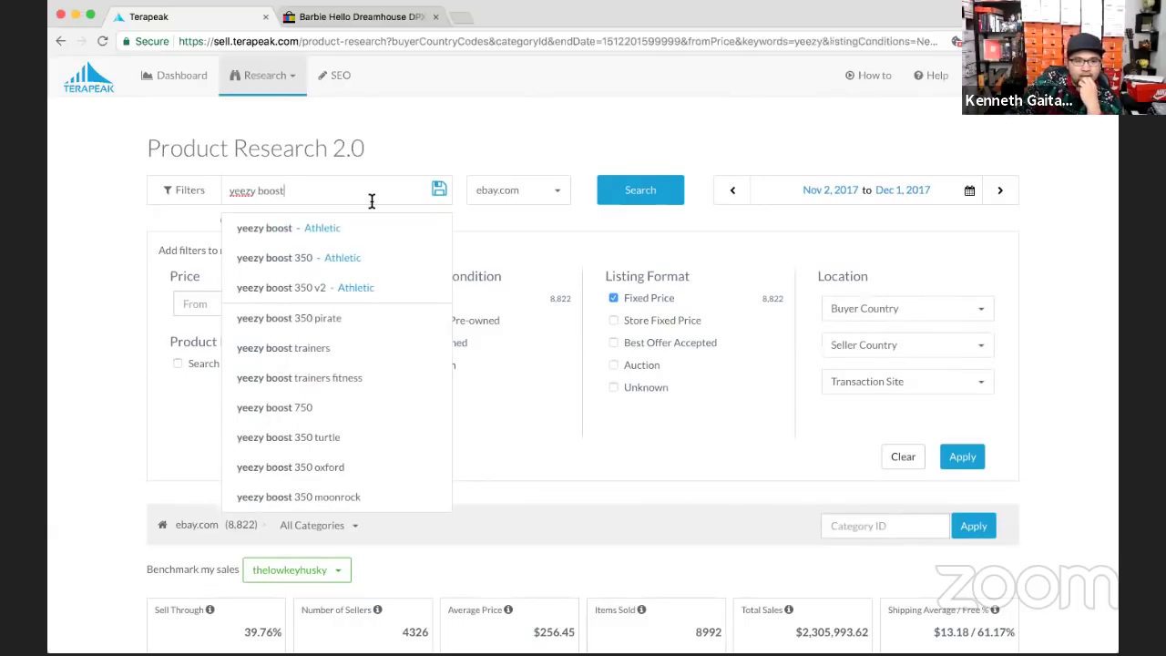
click(381, 232)
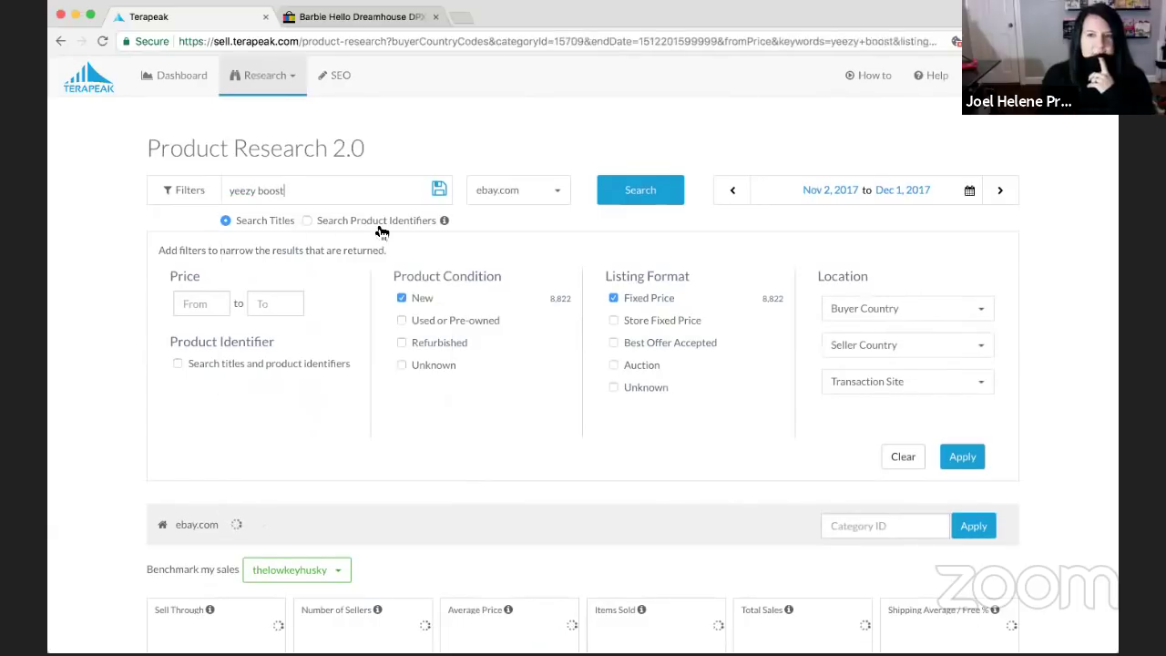
Review the yeezy boost sales statistics and the lowest-priced transactions, checking titles, prices and items sold
scroll(381, 231, down, 3)
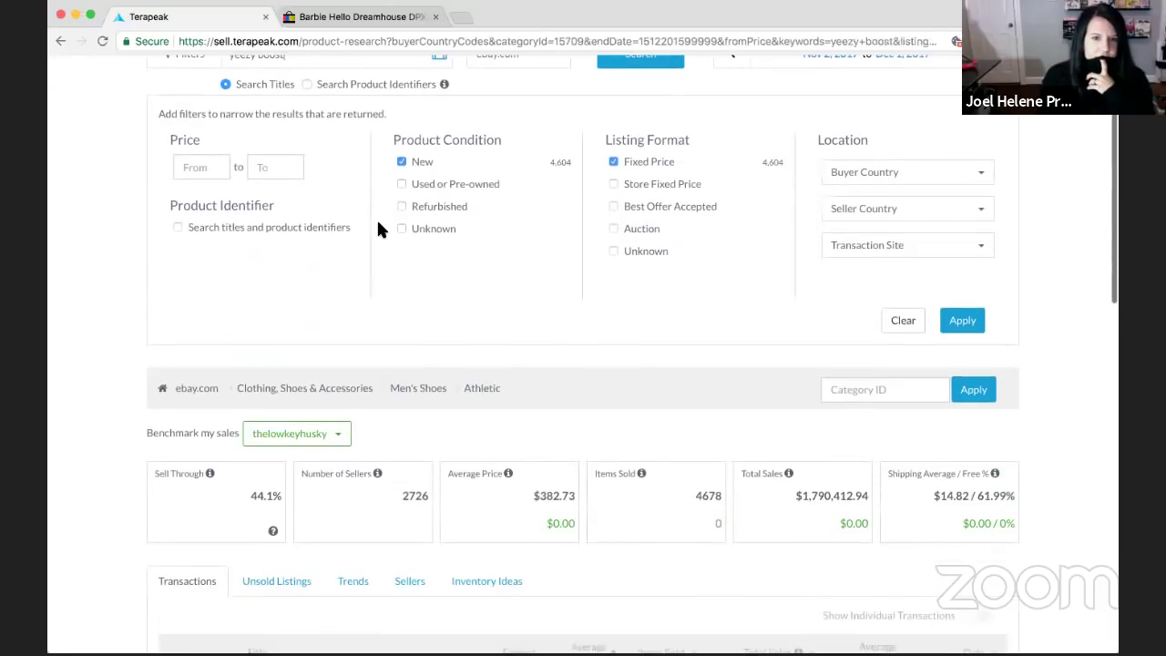
scroll(381, 232, down, 4)
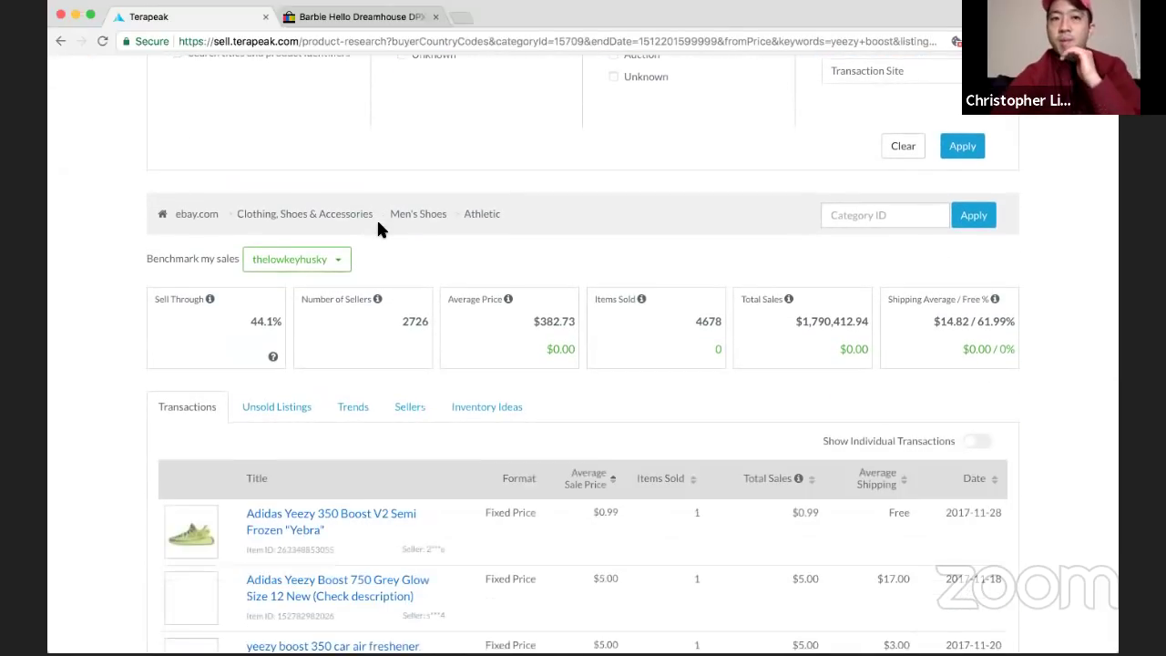
scroll(379, 224, down, 1)
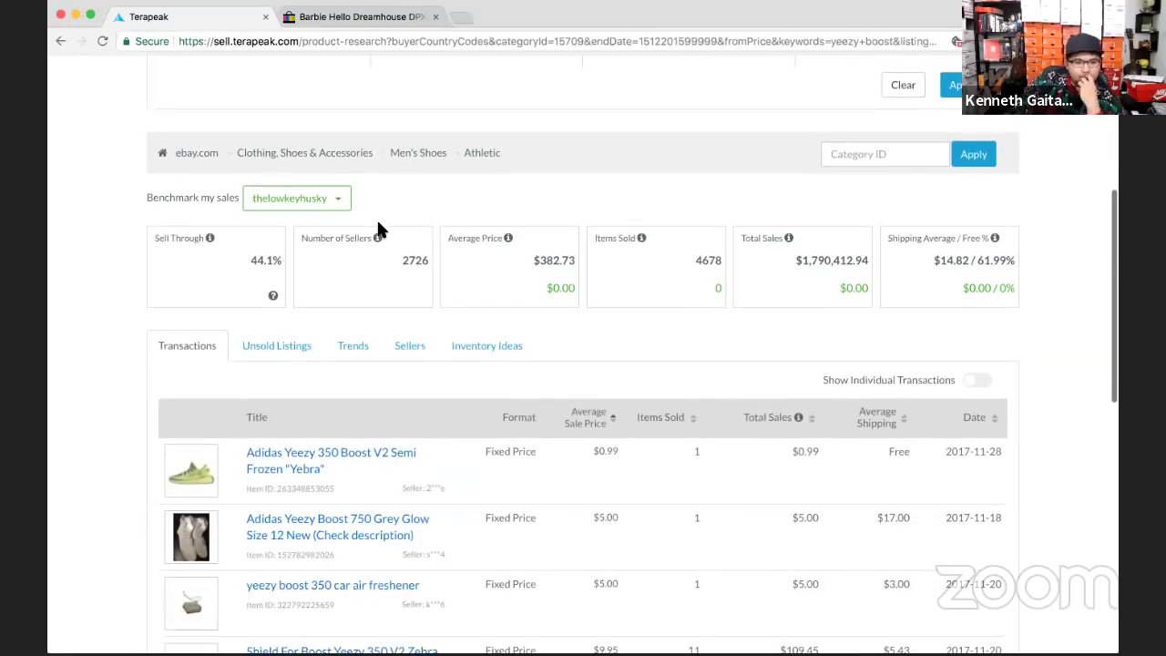
scroll(392, 254, up, 4)
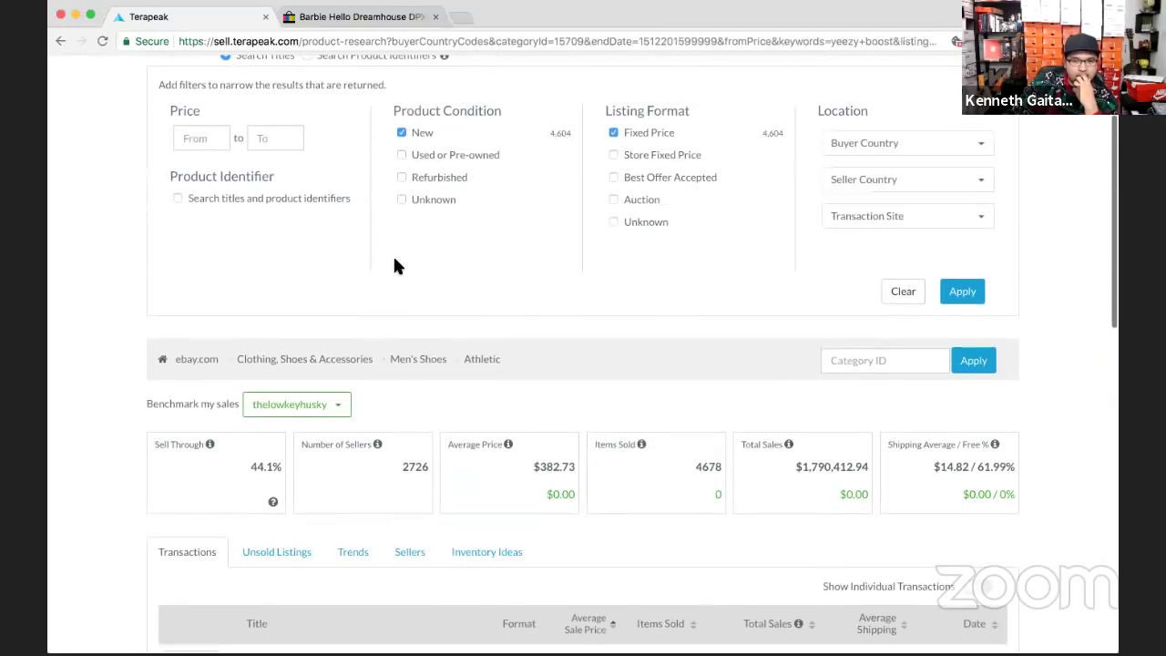
scroll(394, 265, down, 3)
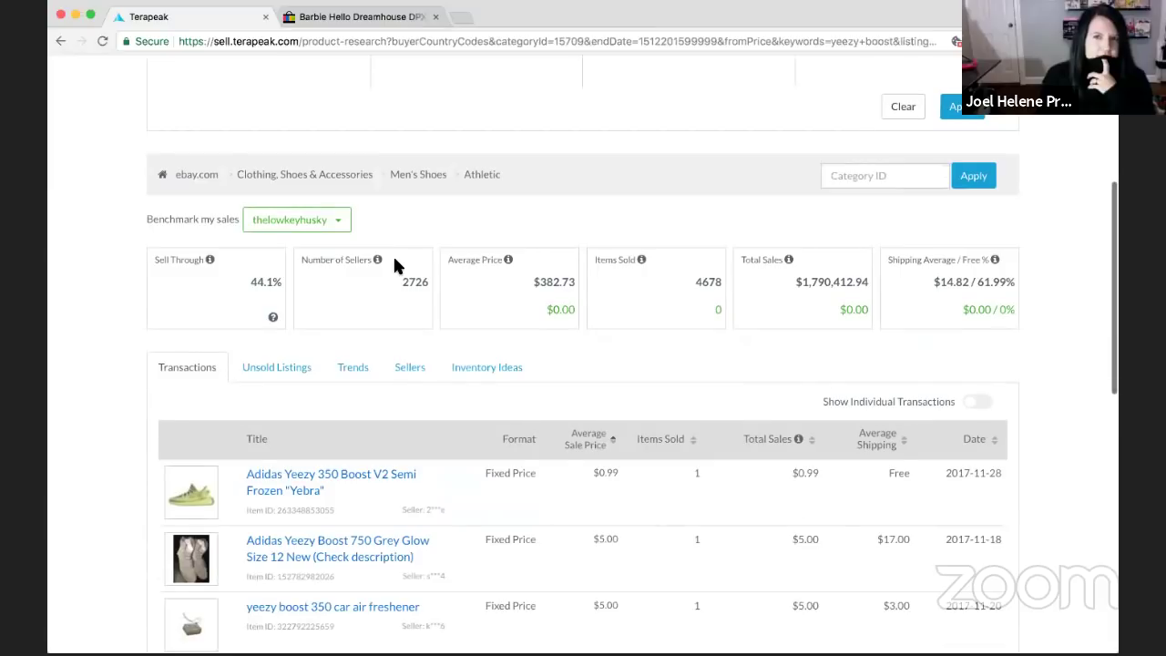
scroll(393, 254, down, 2)
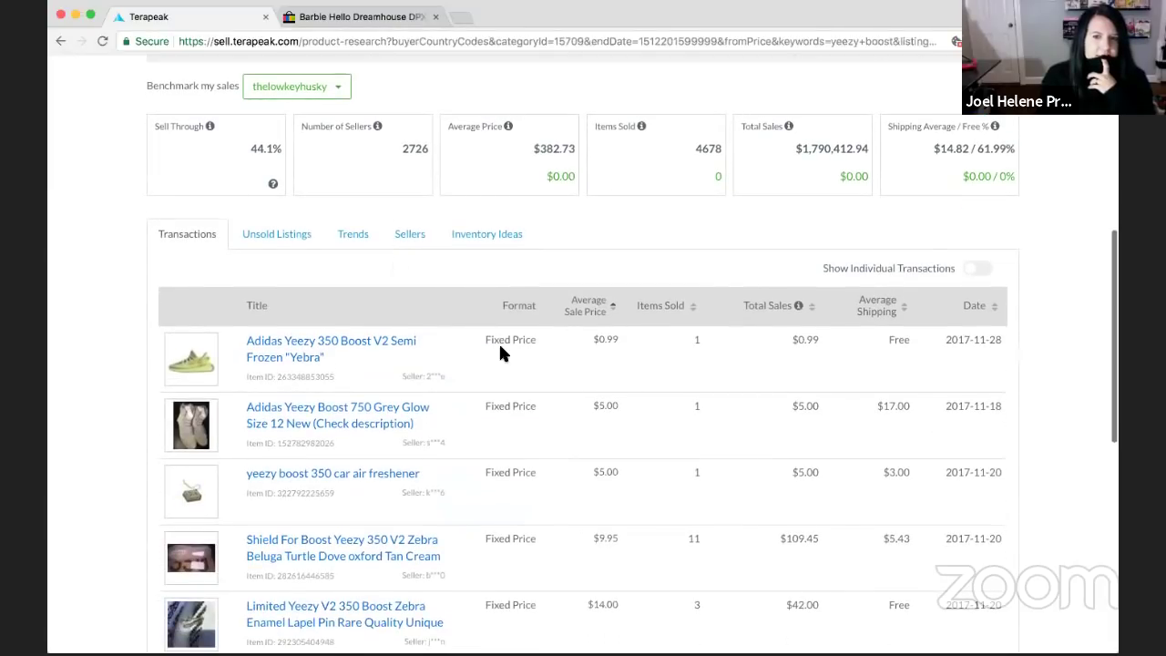
scroll(500, 359, down, 2)
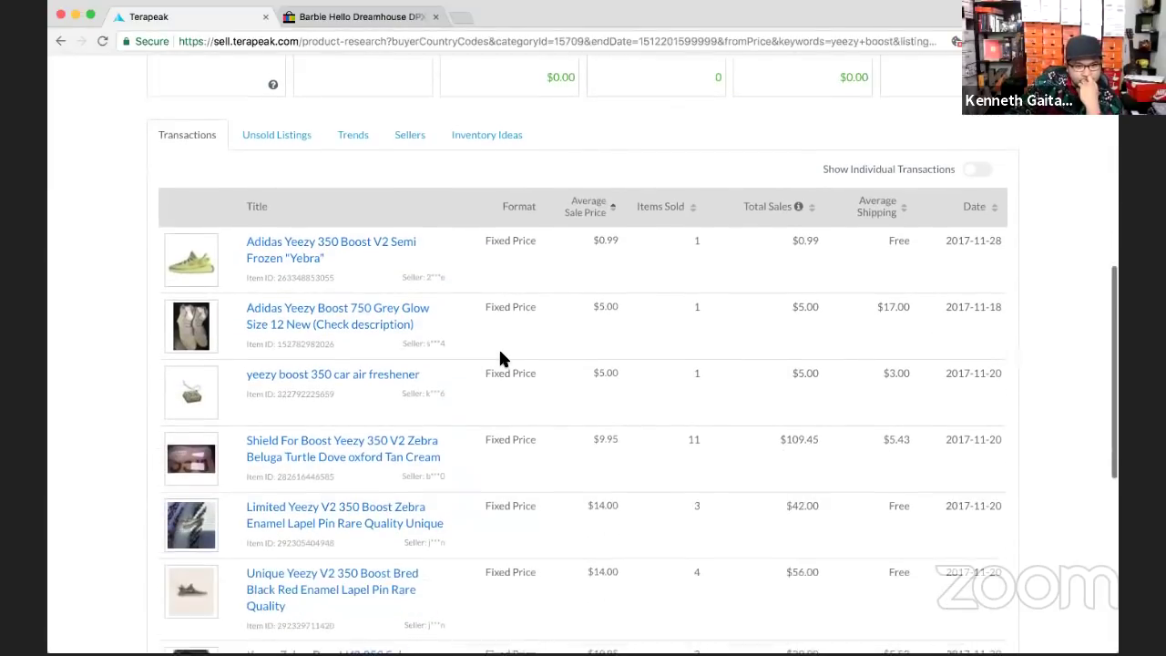
Search the Athletic category for "Nike Jordan Bin 9" and review its sales statistics and transactions
scroll(500, 354, down, 3)
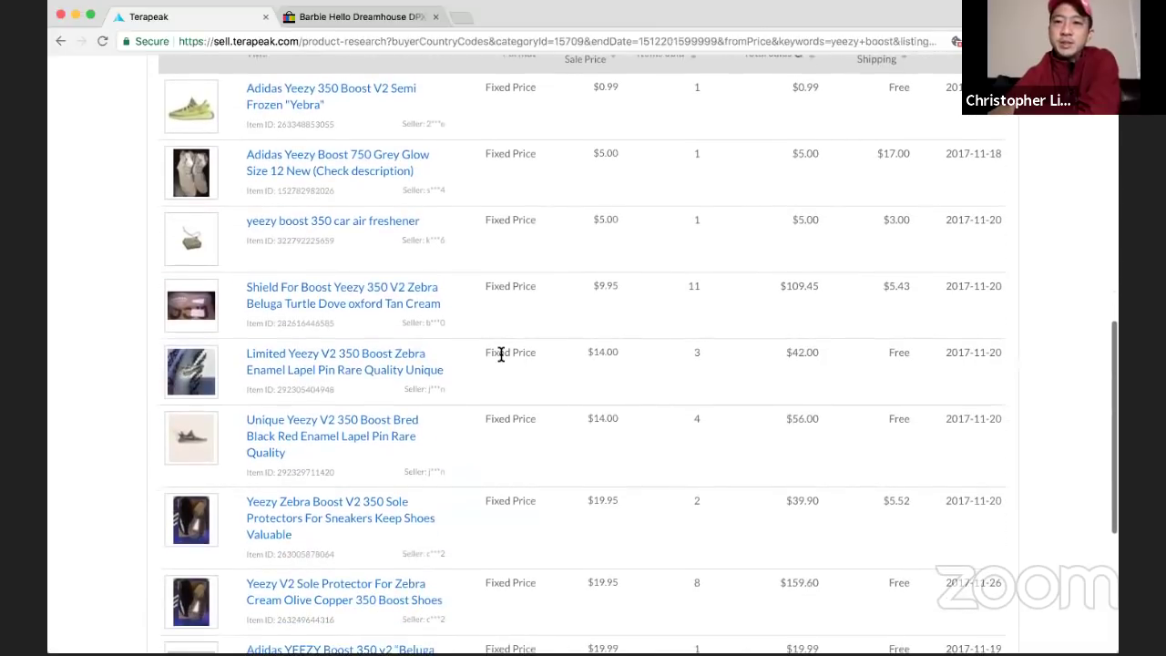
scroll(500, 353, down, 1)
scroll(499, 356, down, 3)
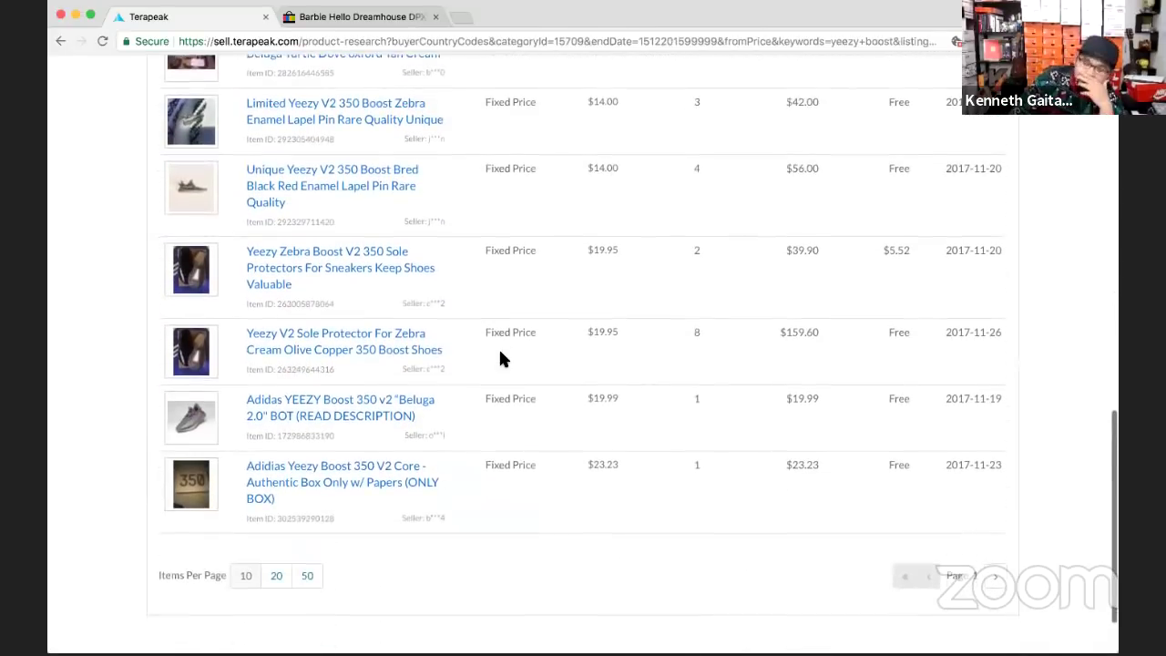
scroll(500, 356, up, 15)
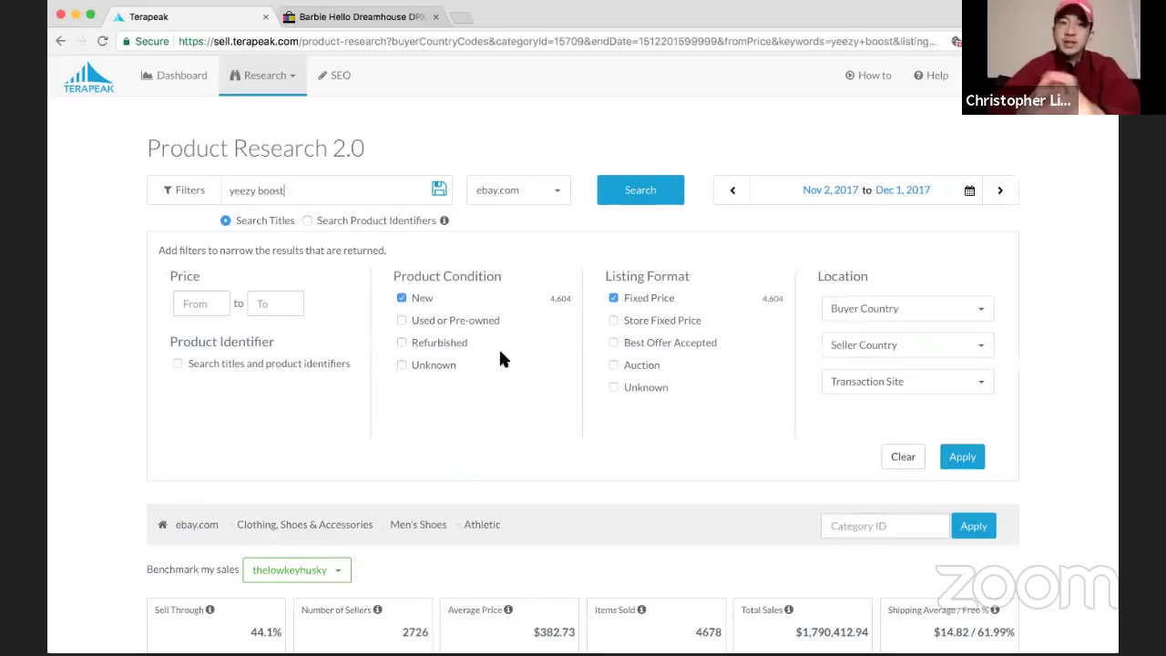
key(super+a)
text(Nik)
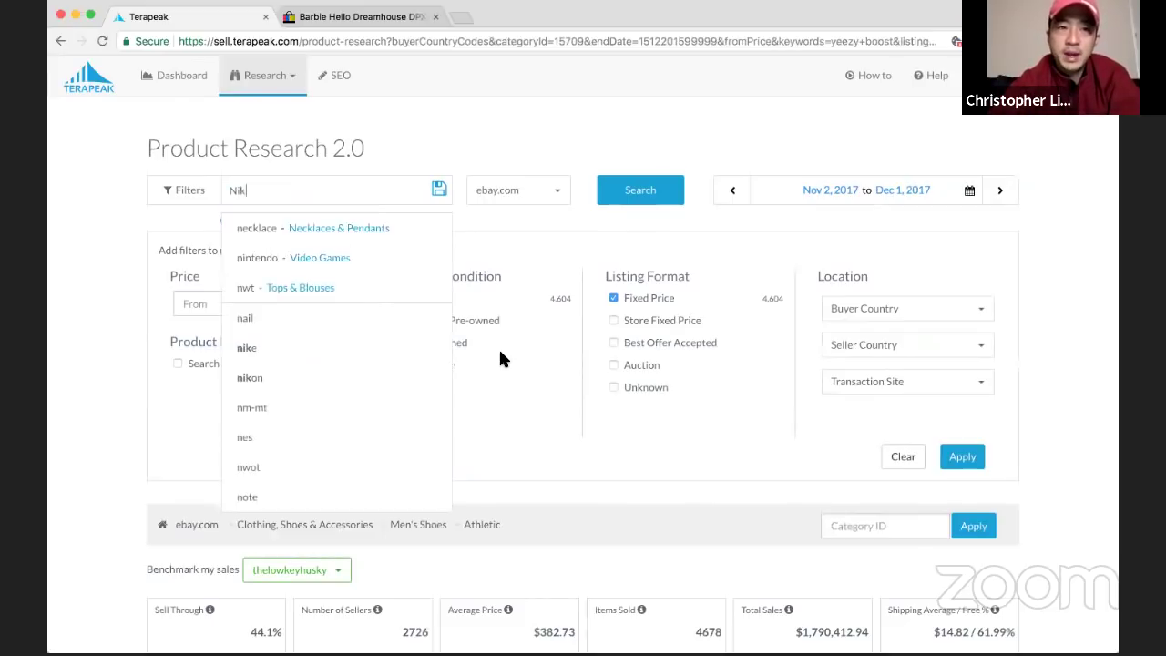
text(e Jordan Bin 9)
key(Return)
scroll(557, 524, down, 5)
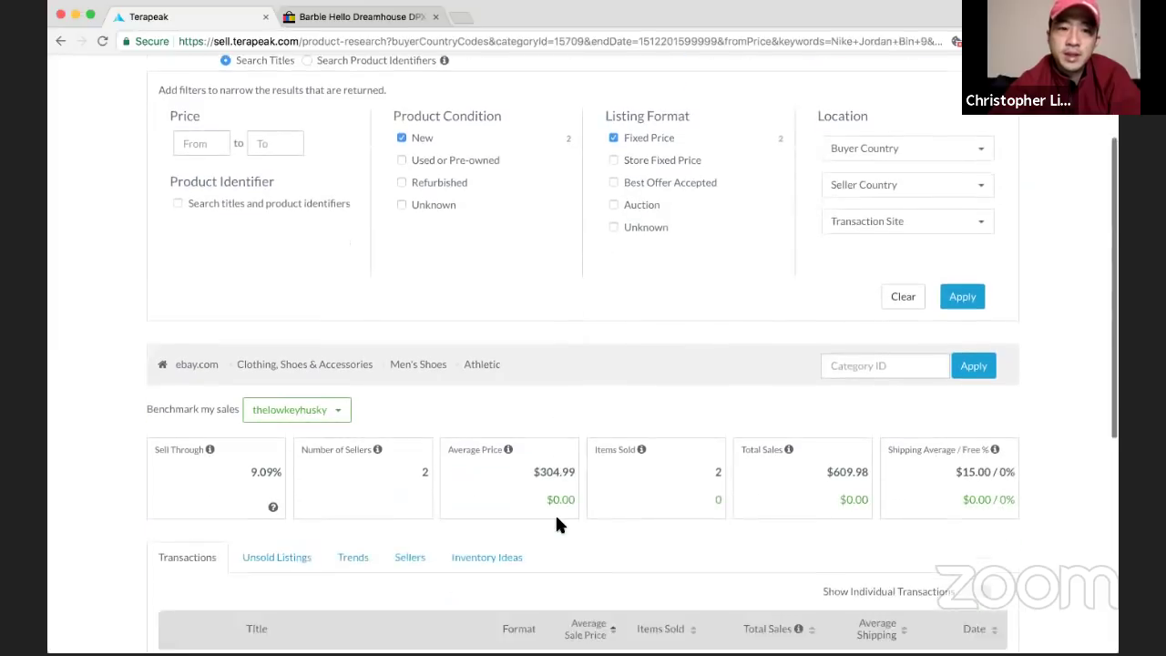
scroll(558, 525, down, 1)
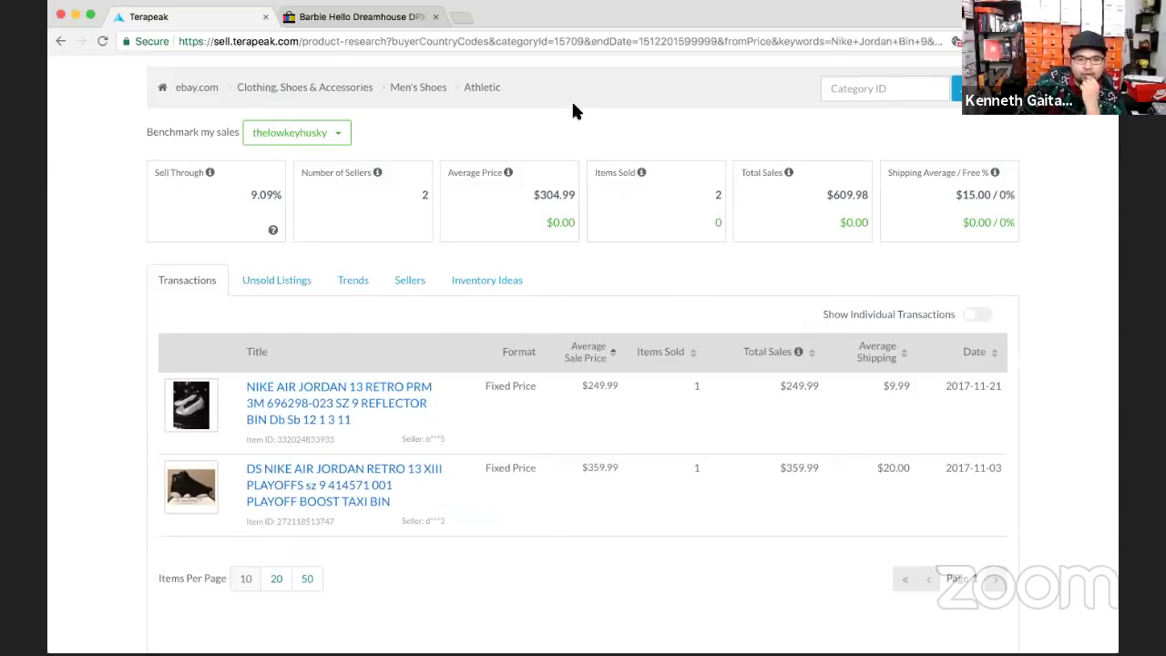
Search for "gap pants" using the current Athletic category, New condition and Fixed Price filters
scroll(500, 214, up, 5)
click(335, 154)
key(super+a)
text(gap pants)
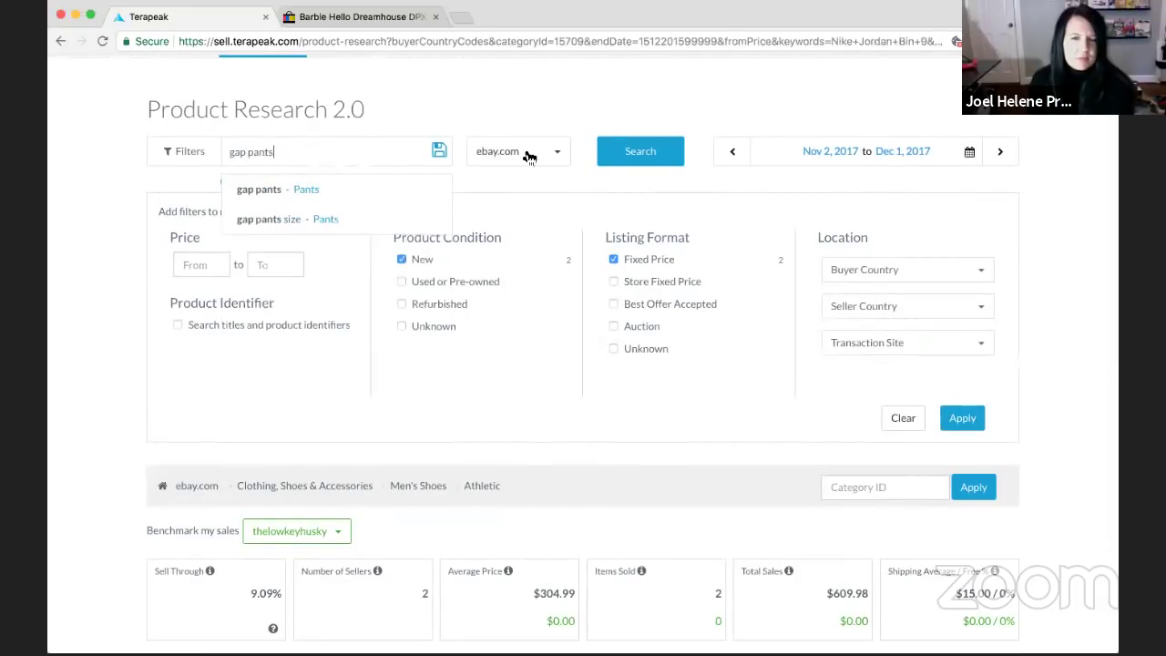
click(588, 153)
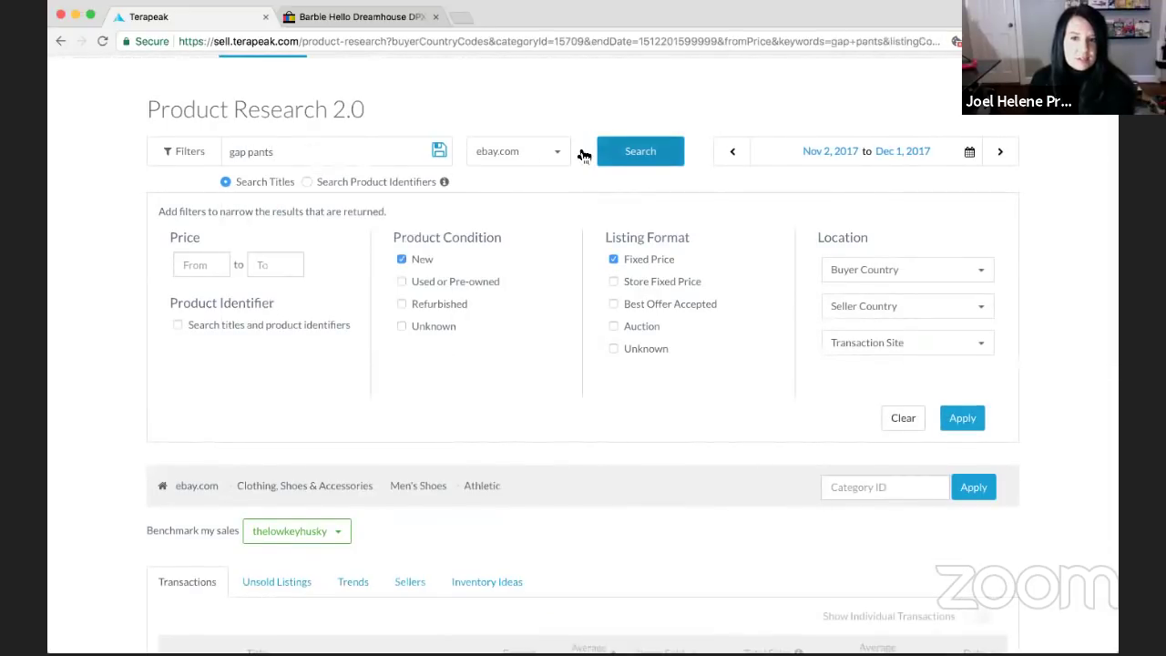
scroll(601, 155, down, 3)
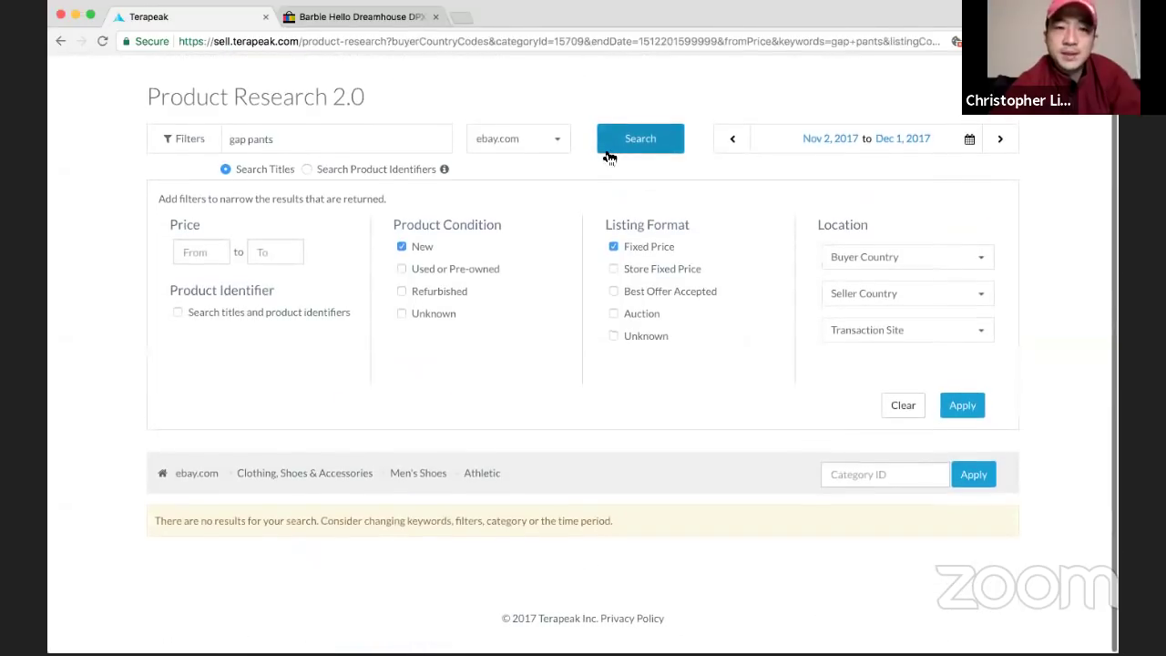
Remove the New condition and Fixed Price format filters and rerun the gap pants search
scroll(607, 156, up, 1)
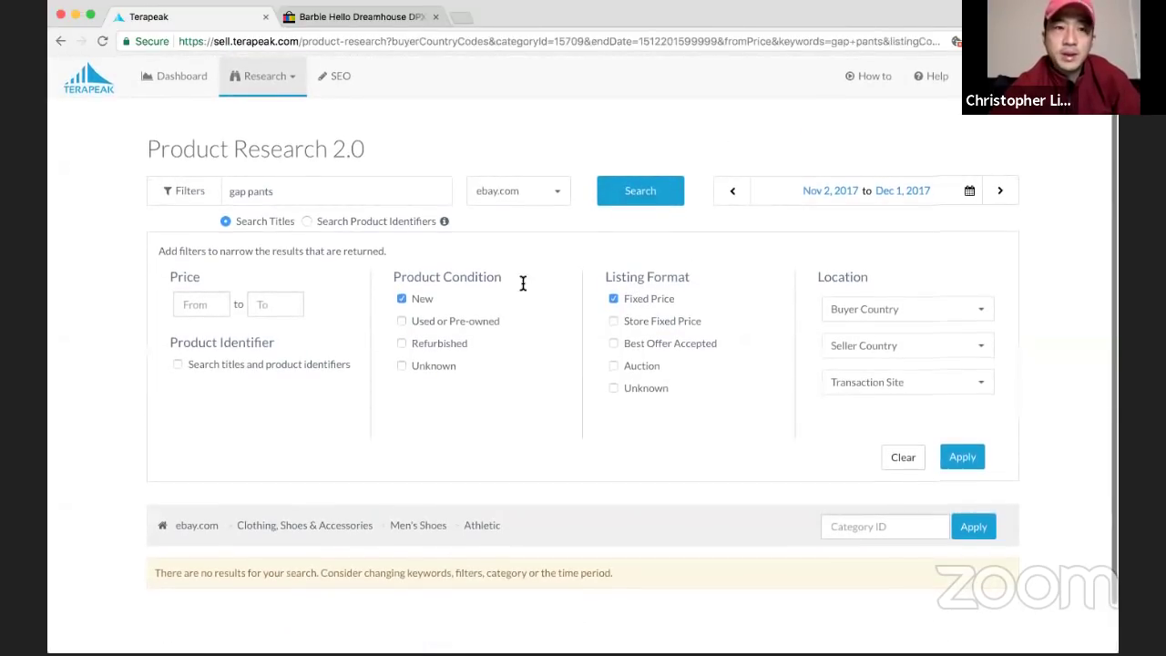
click(395, 195)
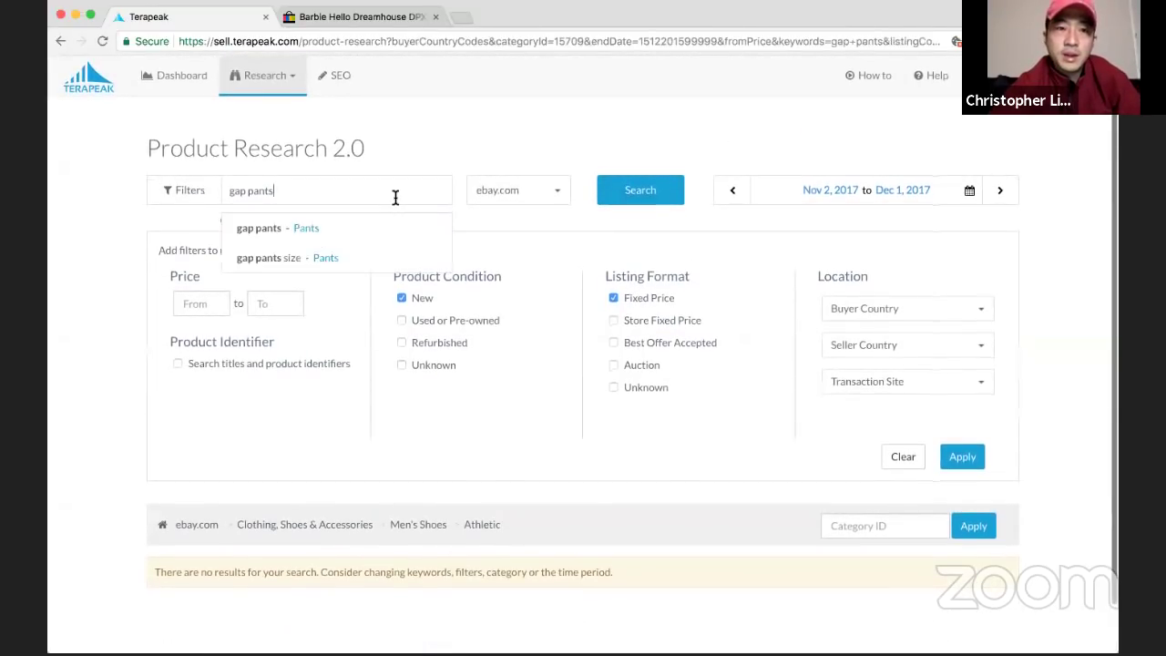
click(665, 202)
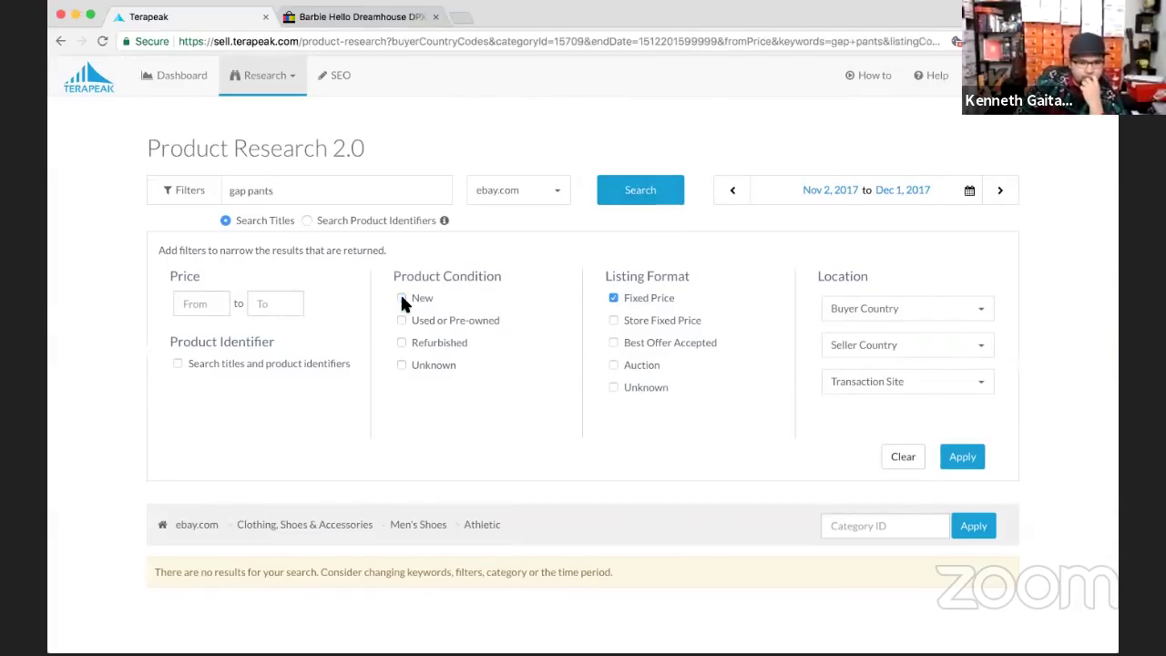
click(640, 193)
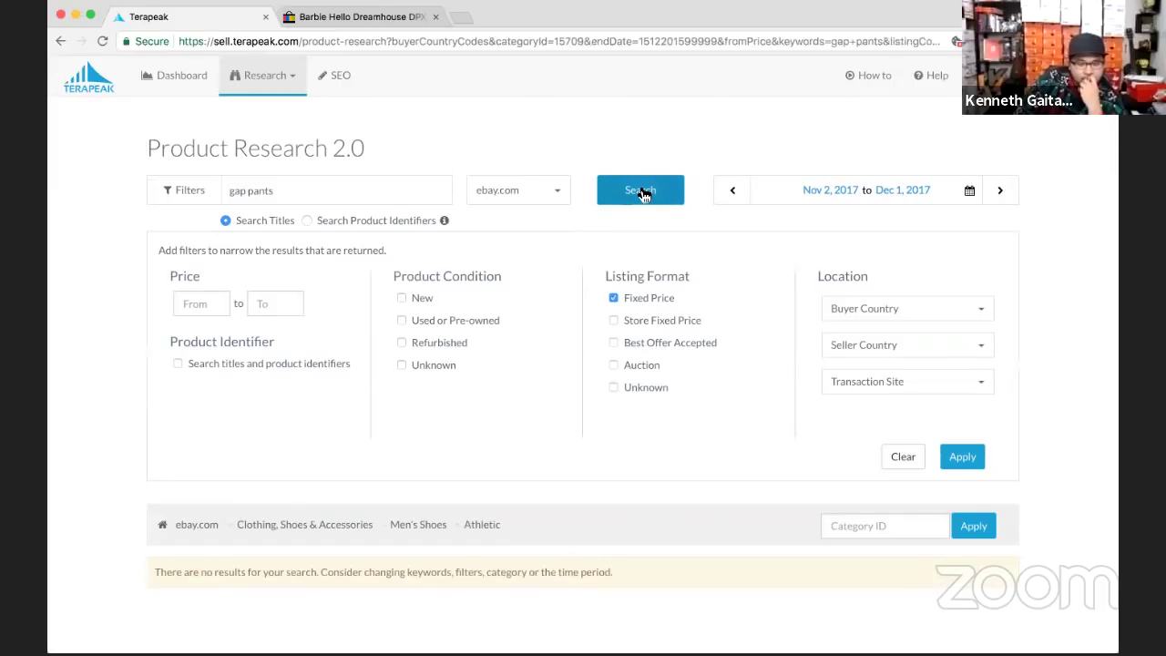
click(664, 301)
click(652, 201)
key(super+minus)
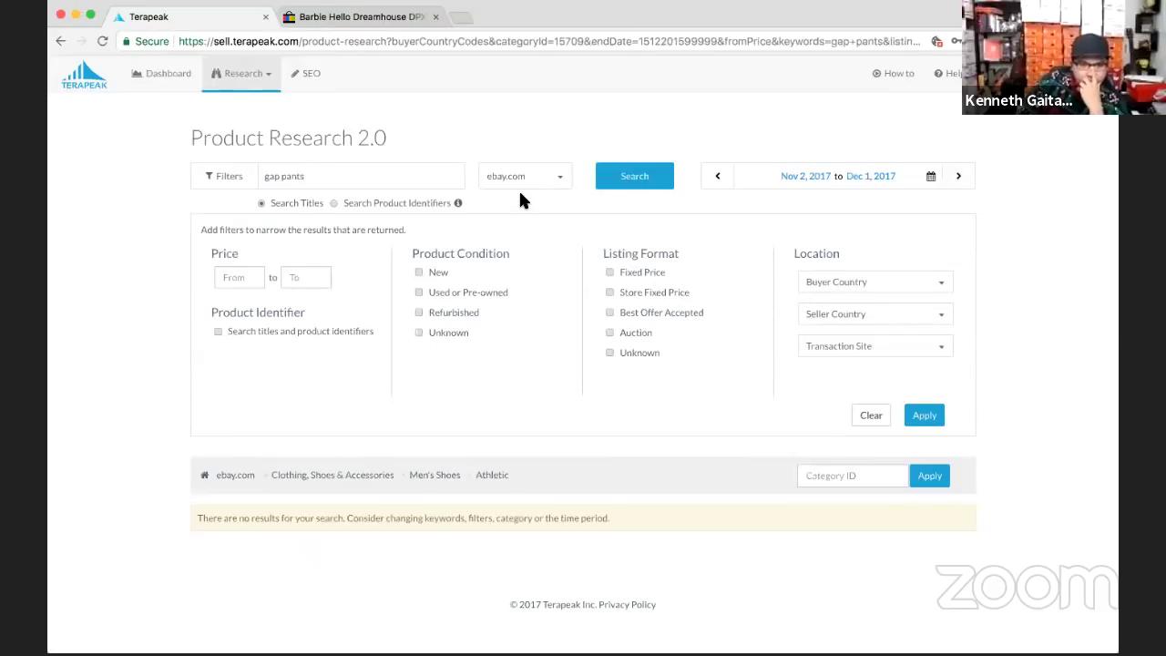
Switch to the suggested "gap pants" search in the Pants category and review its sales statistics
click(421, 182)
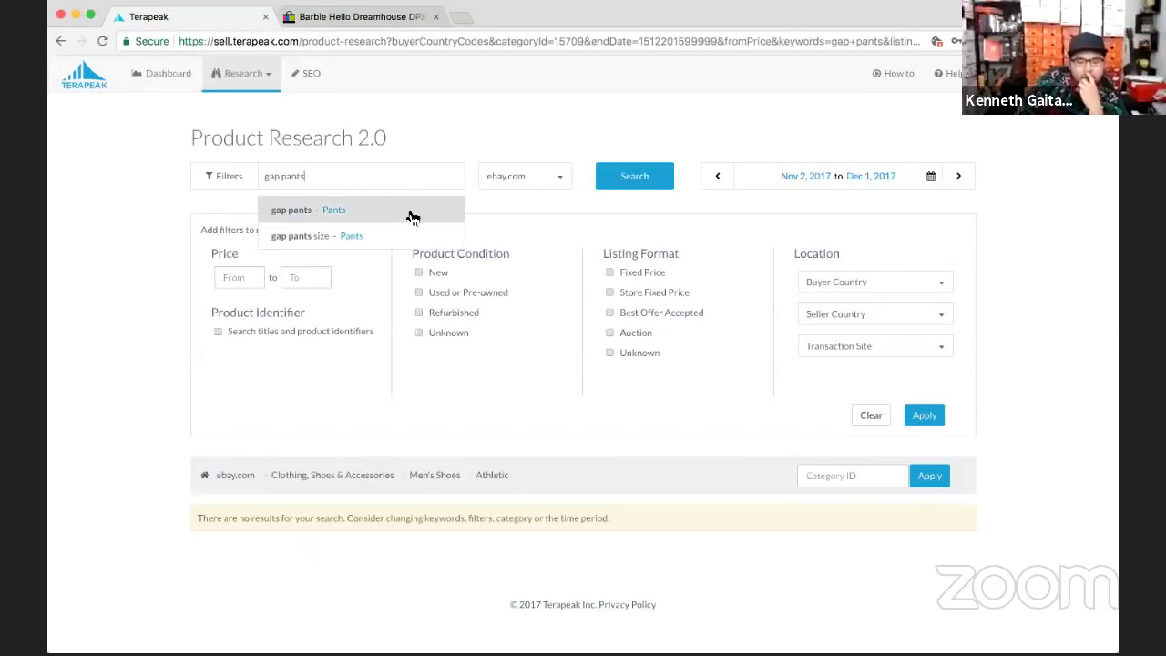
click(407, 210)
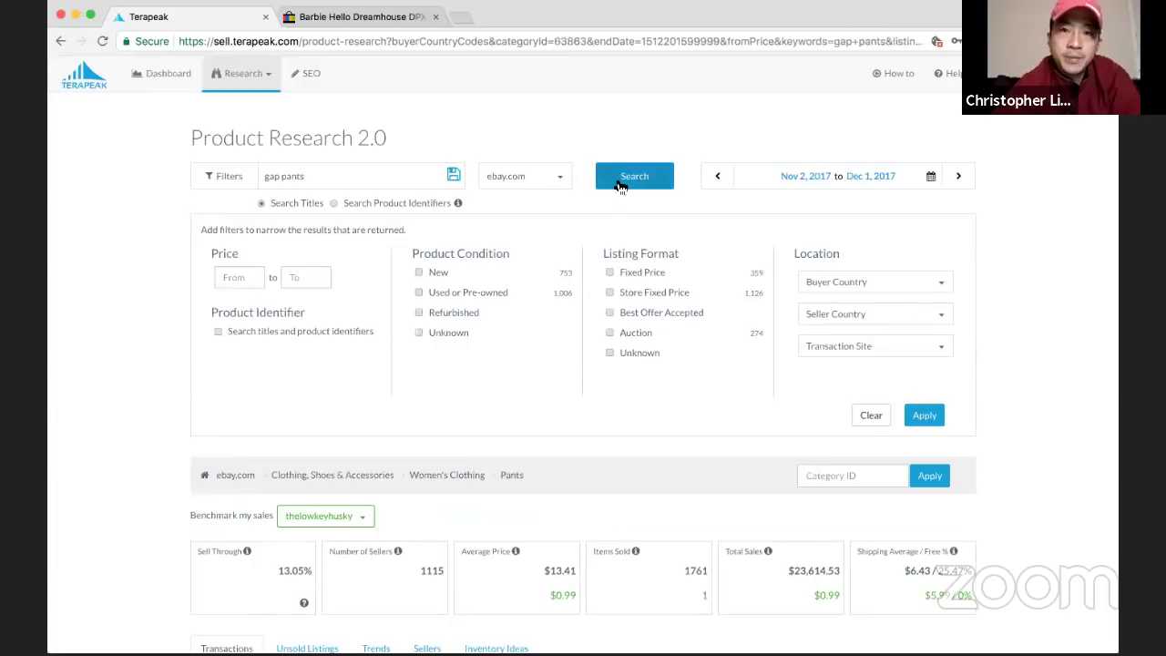
scroll(627, 292, down, 2)
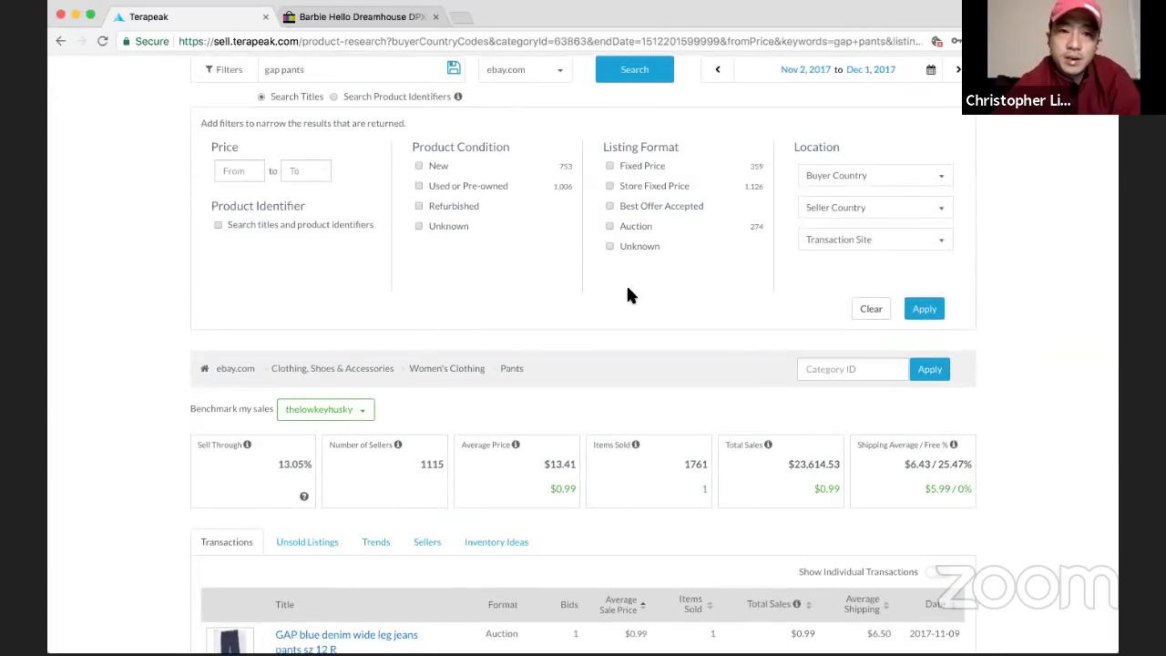
scroll(623, 378, down, 1)
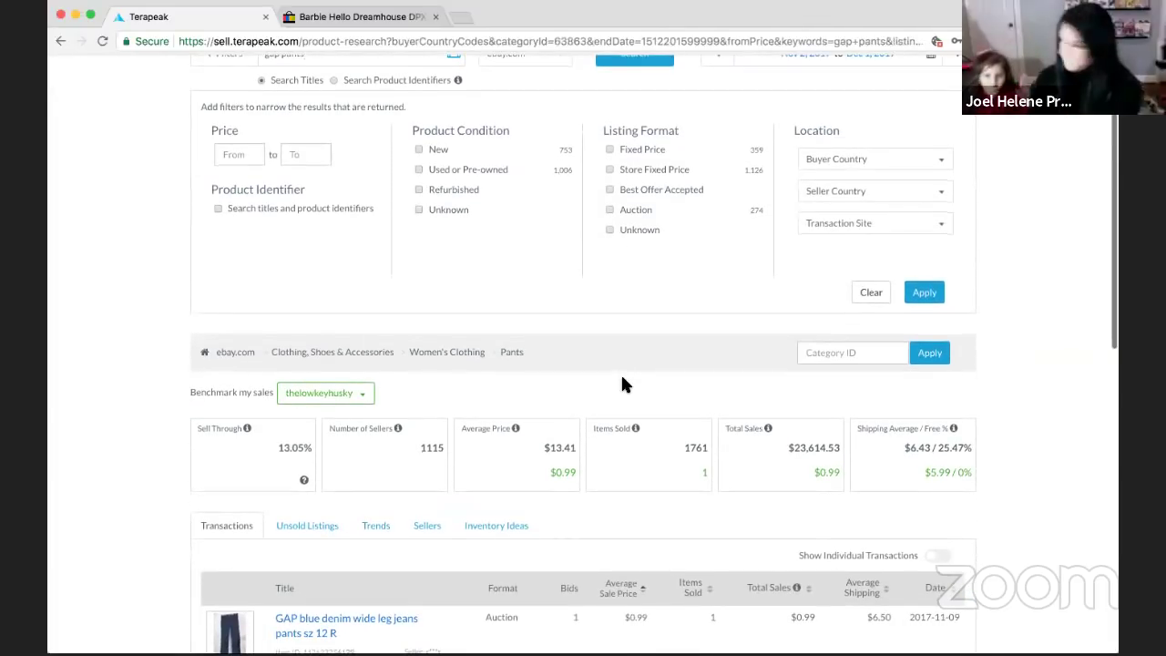
scroll(623, 382, down, 1)
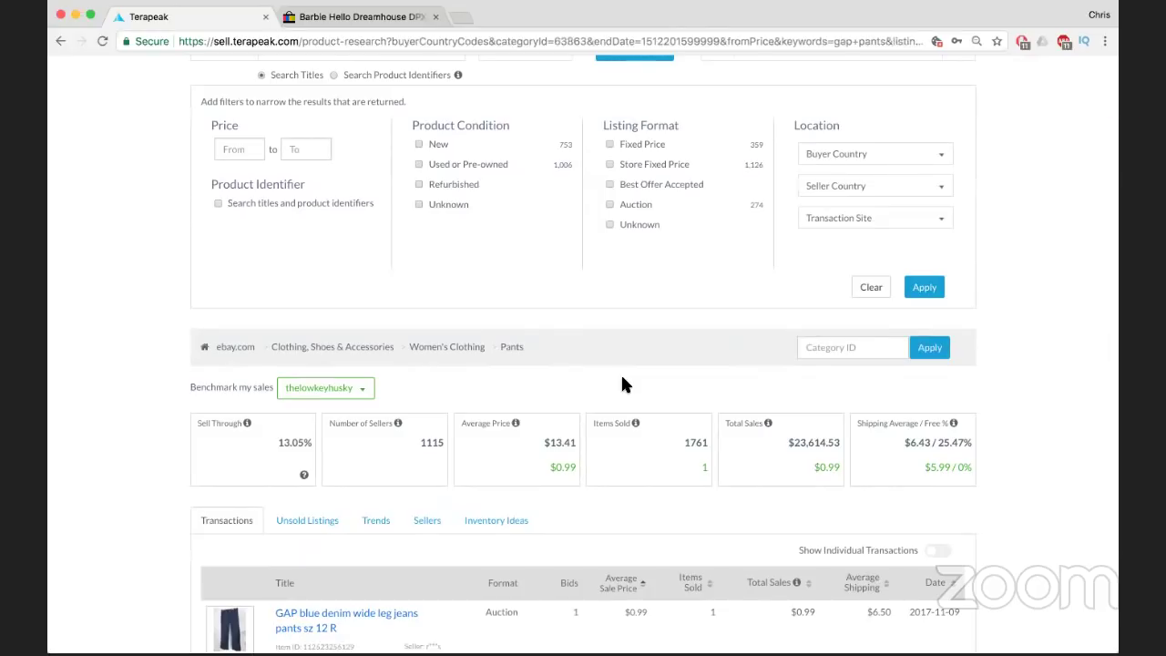
Search for the suggested "white house black market" in the Tops & Blouses category and review its sales statistics
scroll(622, 377, up, 3)
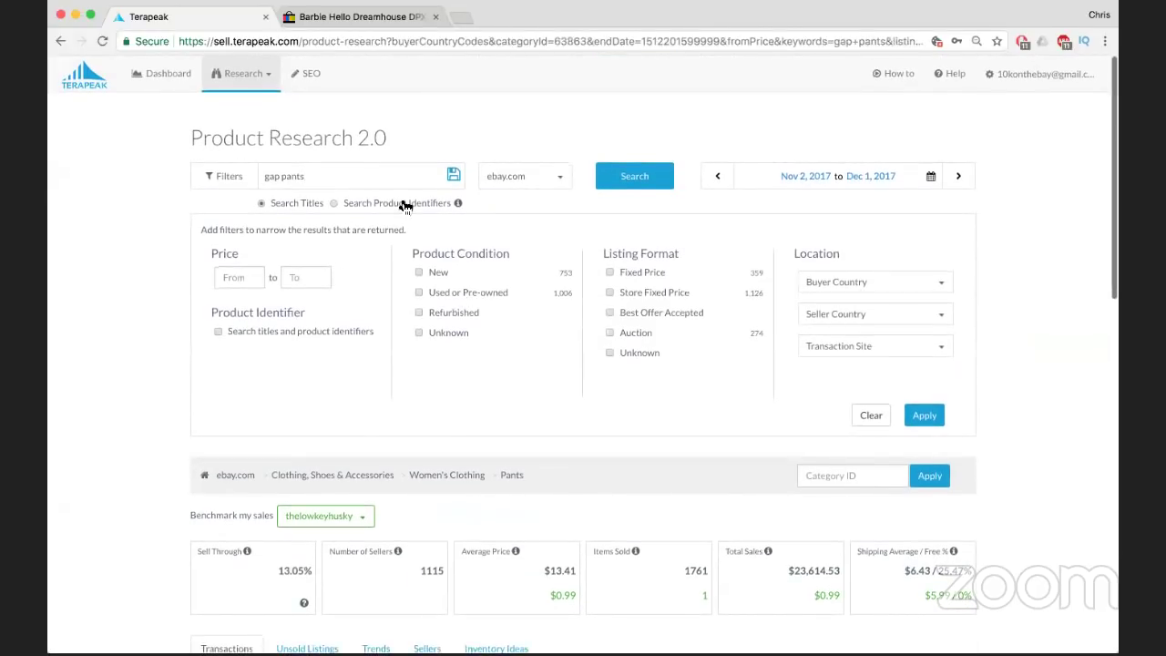
key(super+a)
text(white house blak)
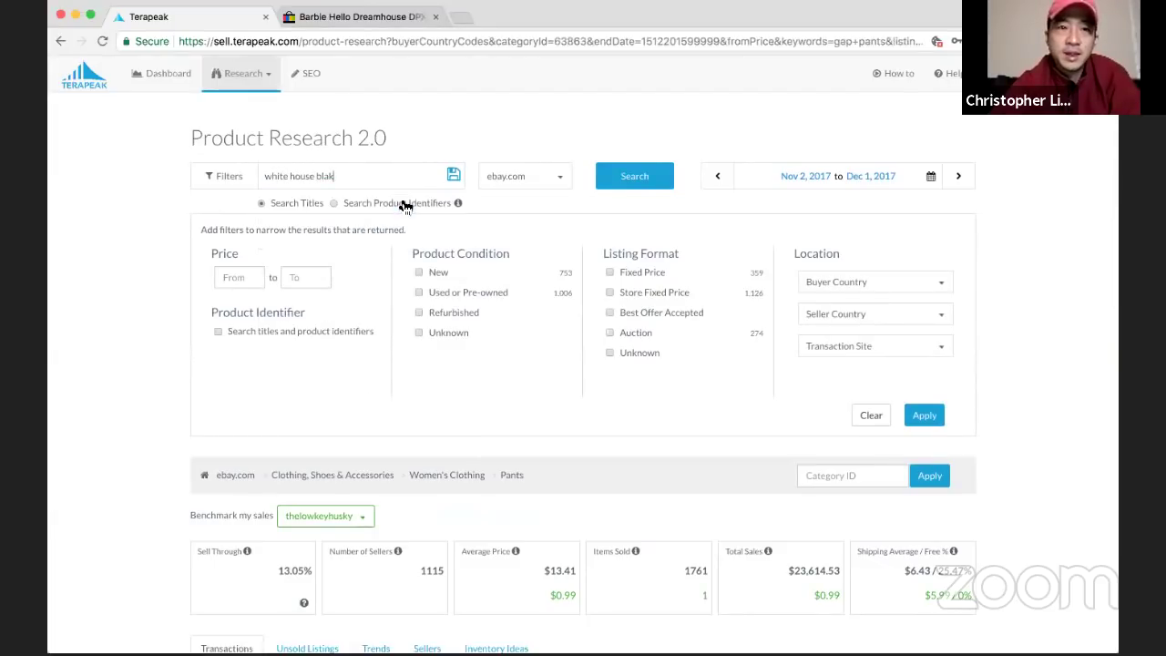
key(BackSpace)
text(ck market)
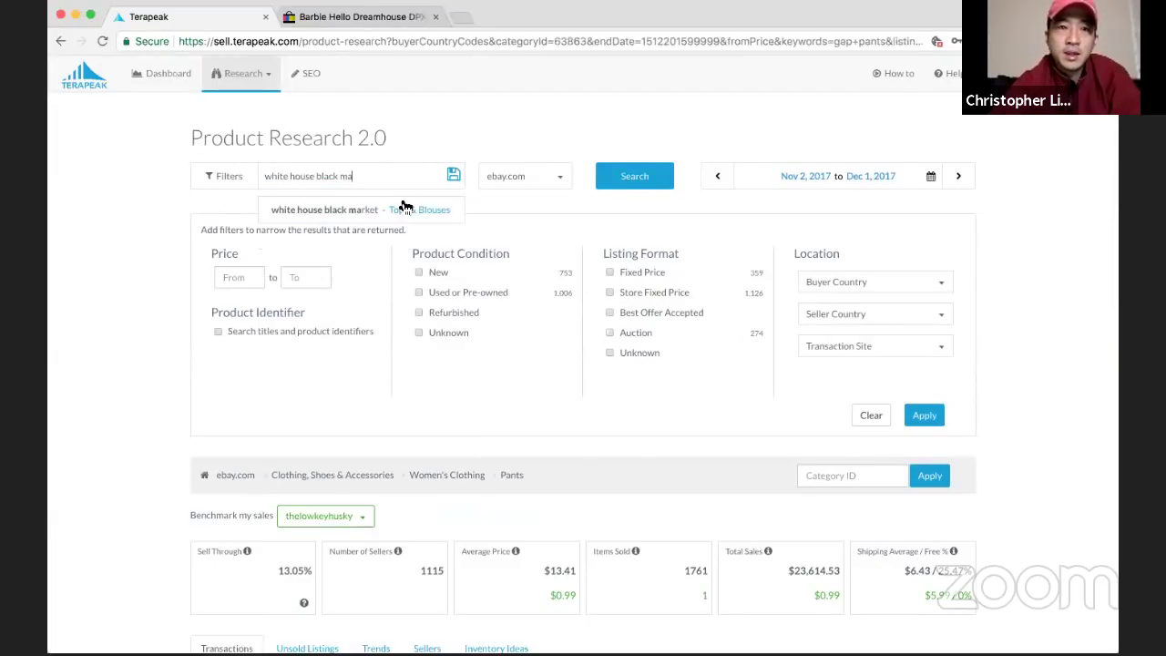
click(421, 212)
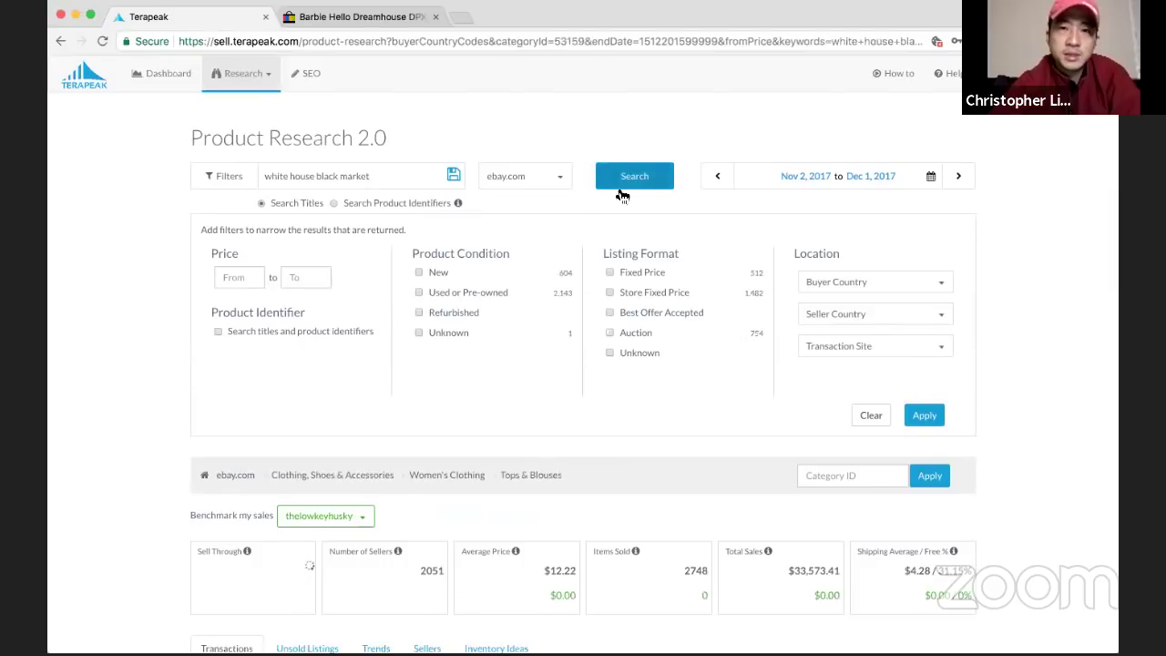
scroll(644, 310, down, 3)
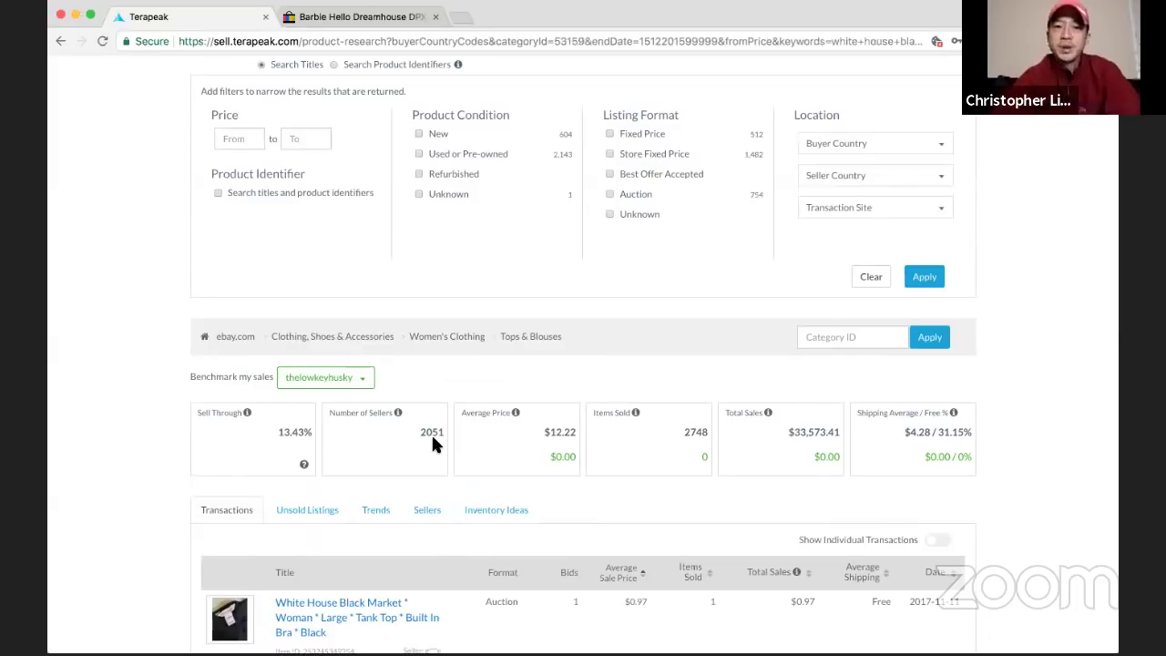
Search for the suggested "supreme north face" in the Coats & Jackets category
scroll(432, 438, up, 2)
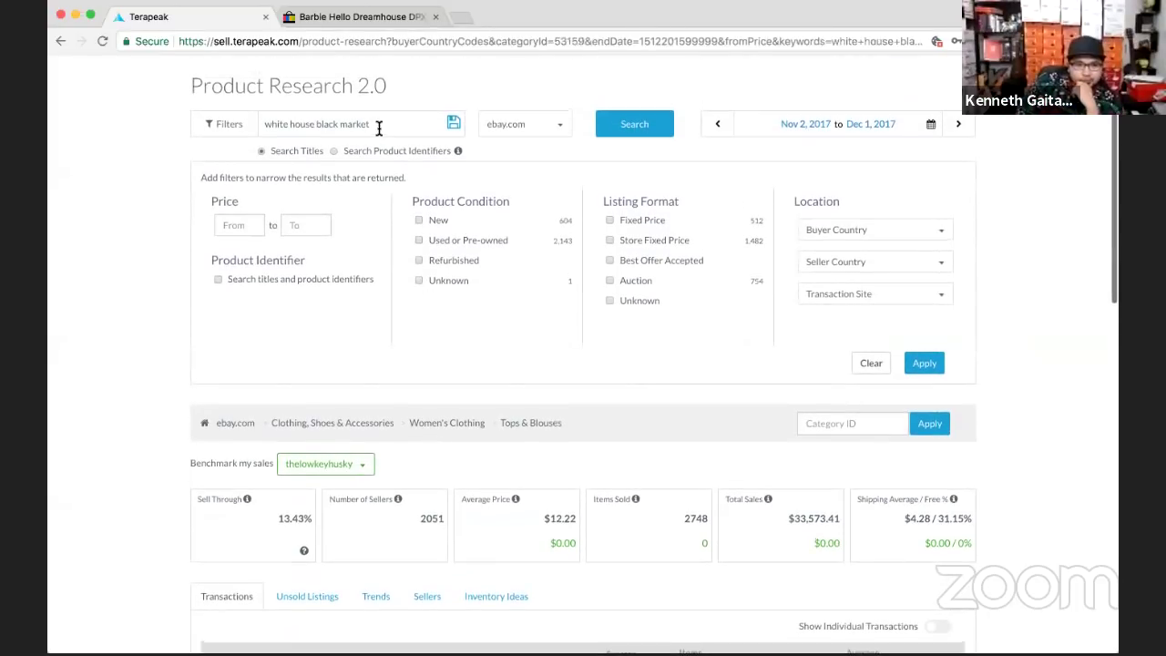
triple_click(380, 128)
text(supreme)
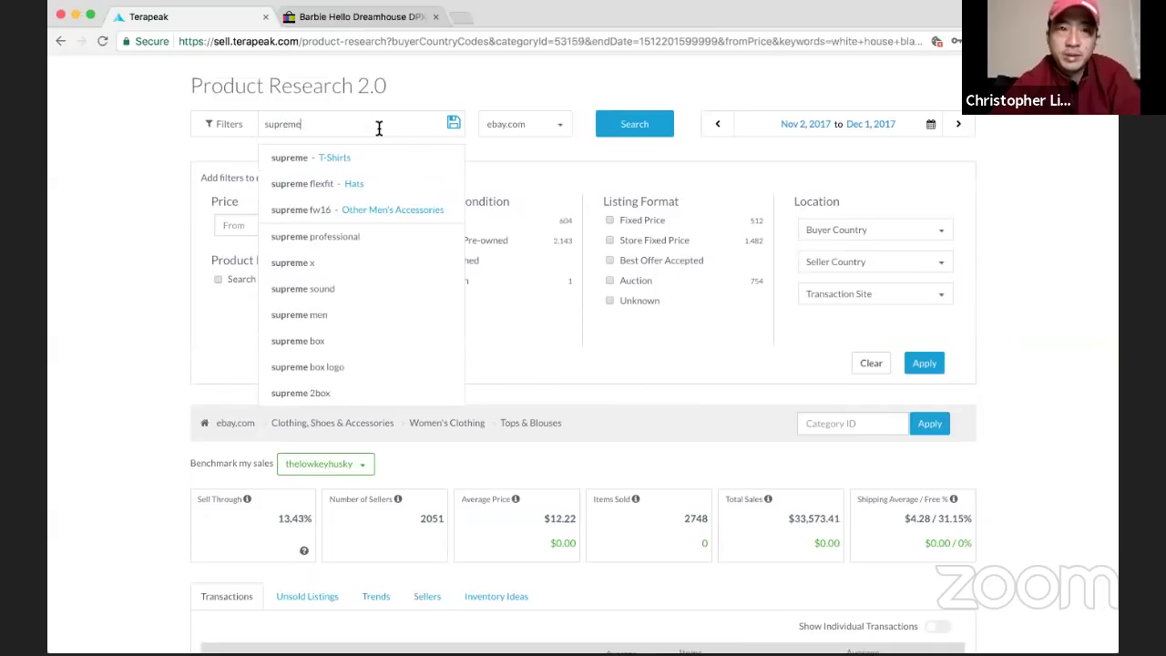
click(533, 91)
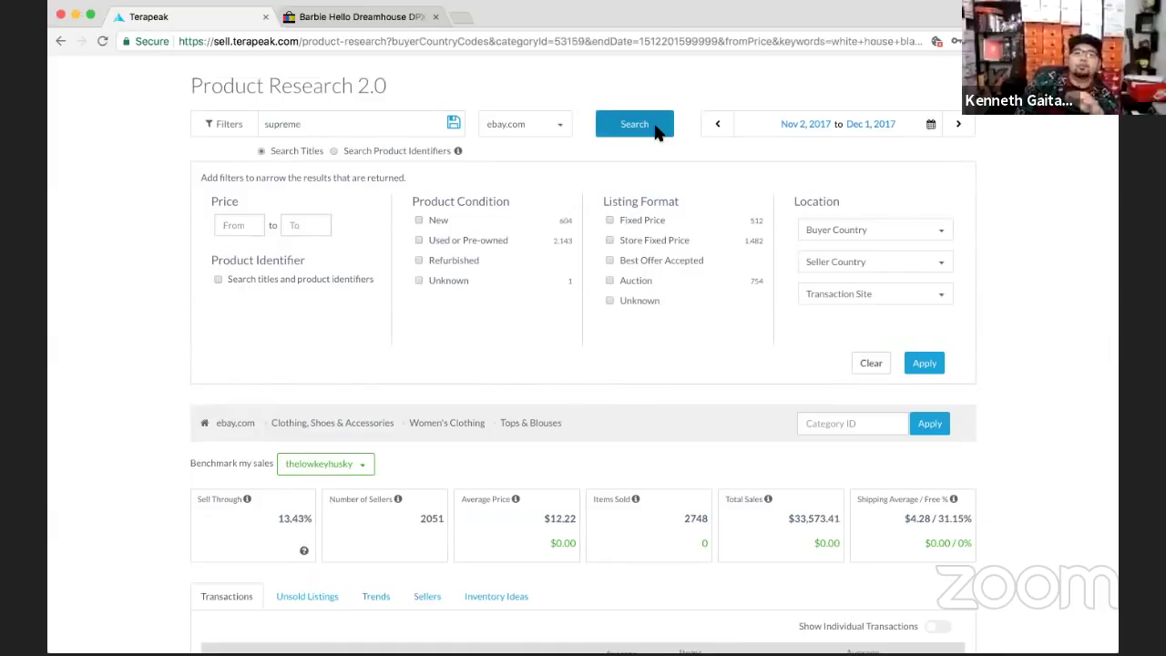
click(402, 119)
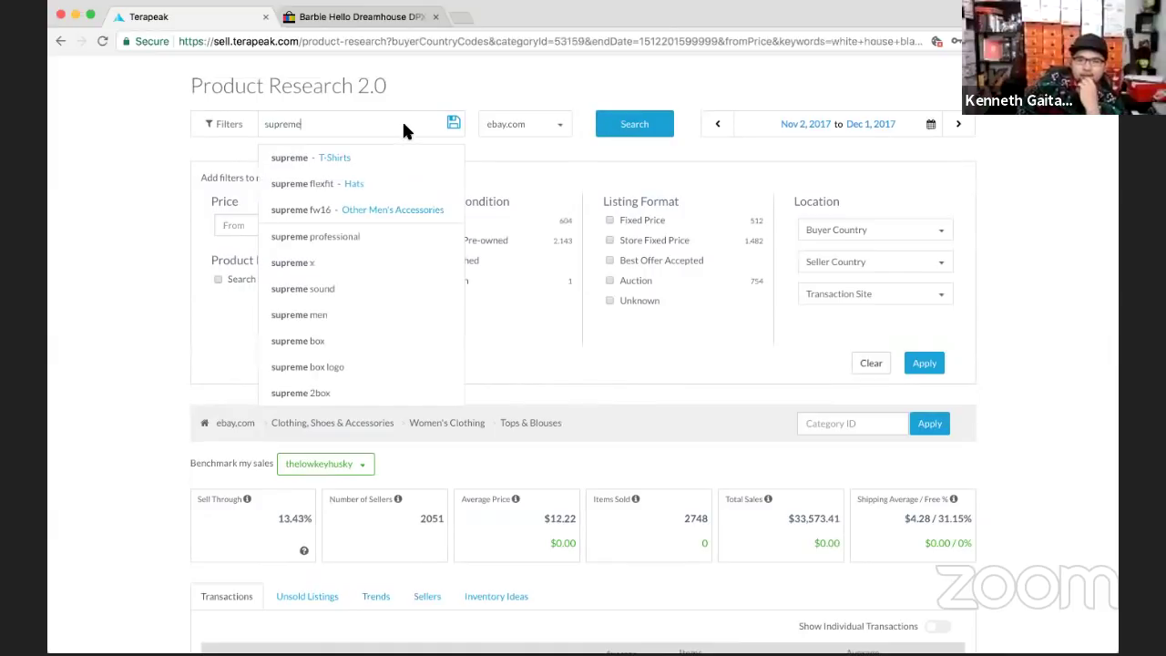
text(north face)
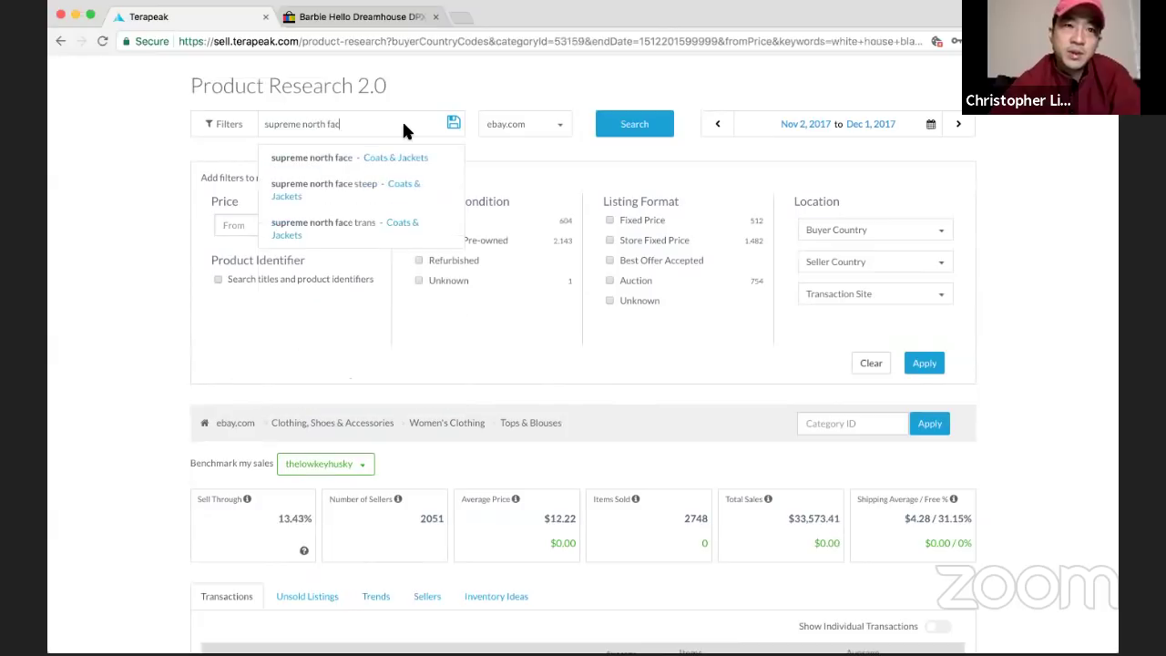
click(404, 160)
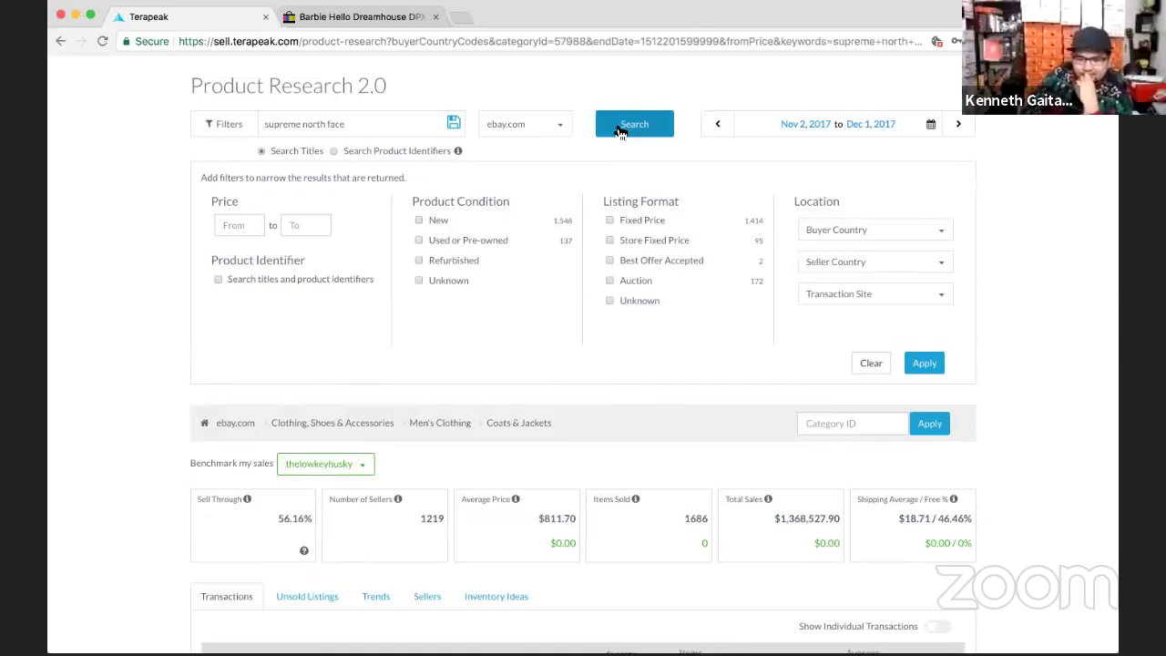
Shorten the keywords to "supreme" and rerun the search within Men's Coats & Jackets
text(\\)
key(BackSpace)
key(BackSpace)
key(BackSpace)
key(BackSpace)
key(BackSpace)
key(BackSpace)
key(BackSpace)
key(BackSpace)
key(BackSpace)
key(BackSpace)
key(BackSpace)
key(BackSpace)
key(BackSpace)
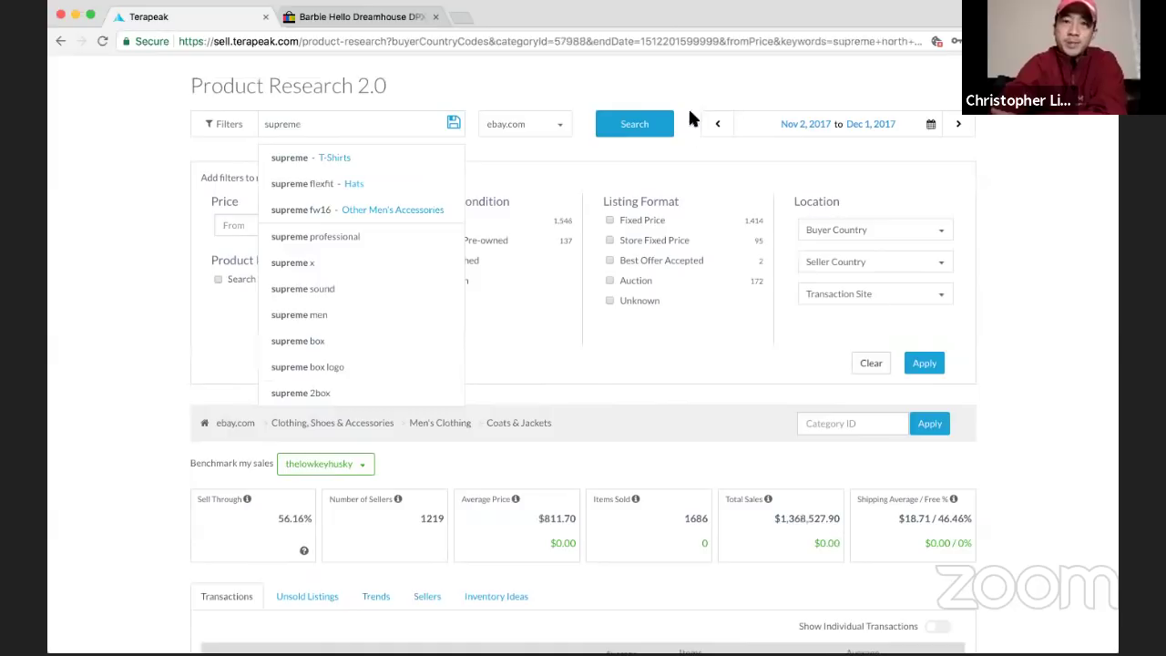
click(662, 128)
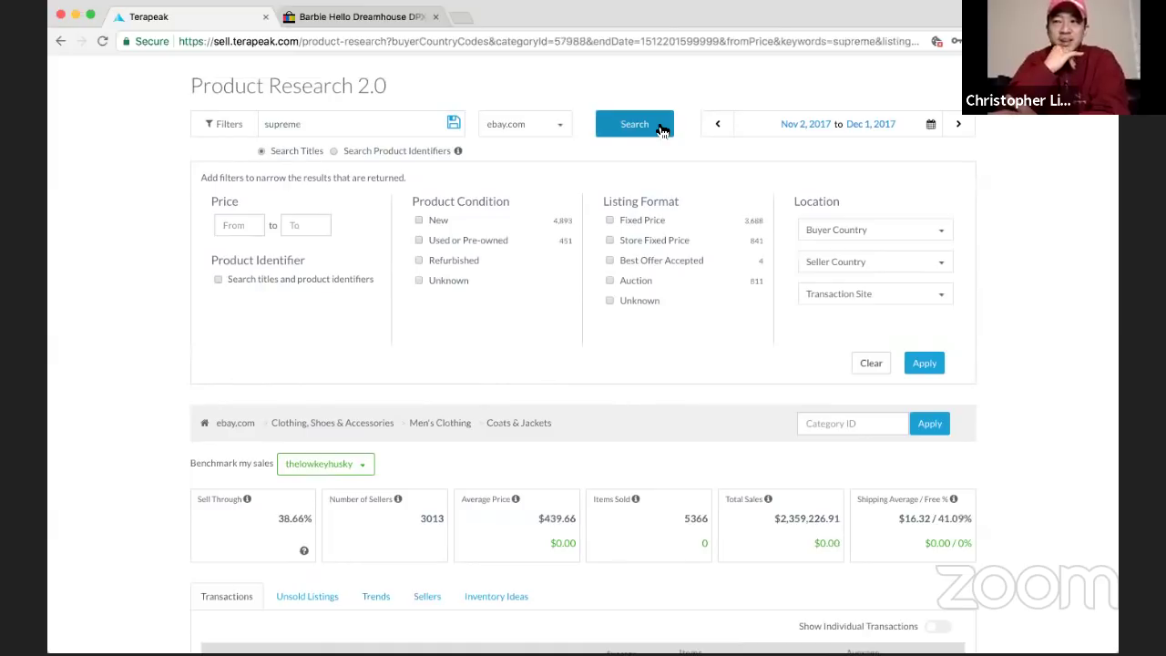
Search for "banana republic" within Men's Coats & Jackets
double_click(407, 120)
text(banan)
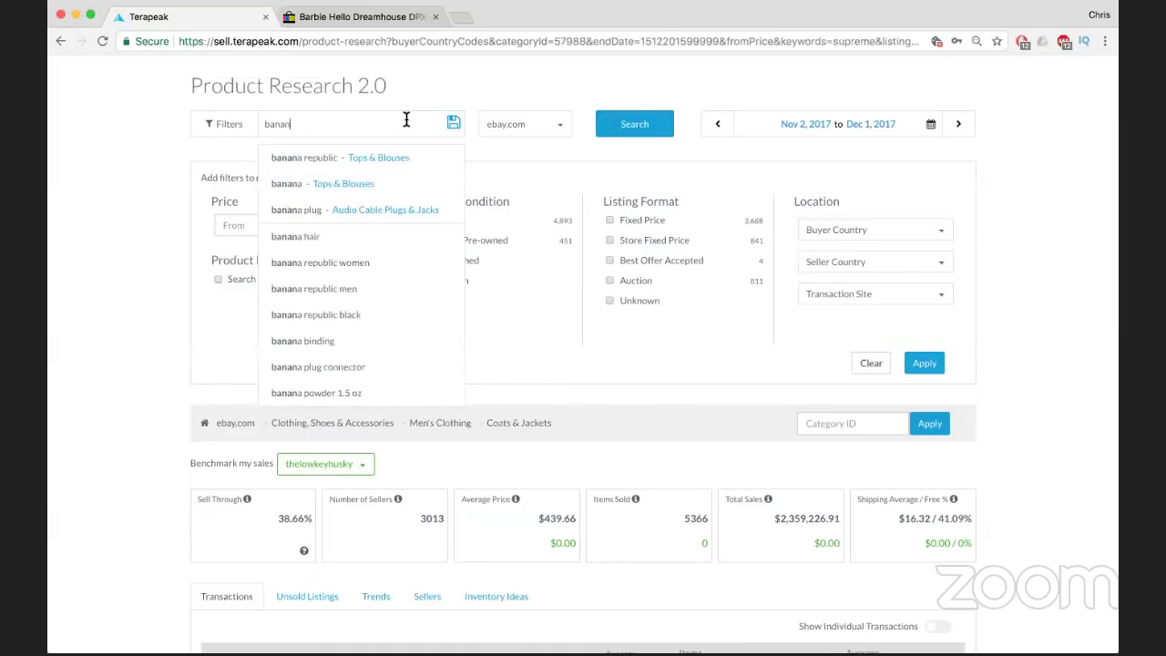
text(a republic)
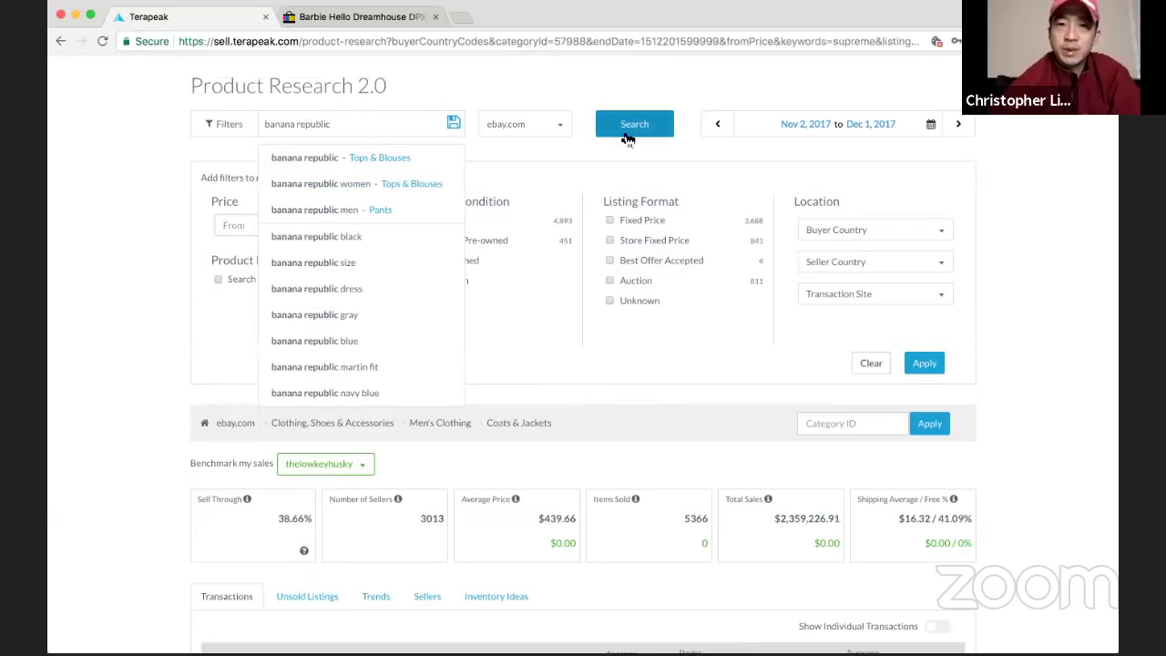
click(628, 127)
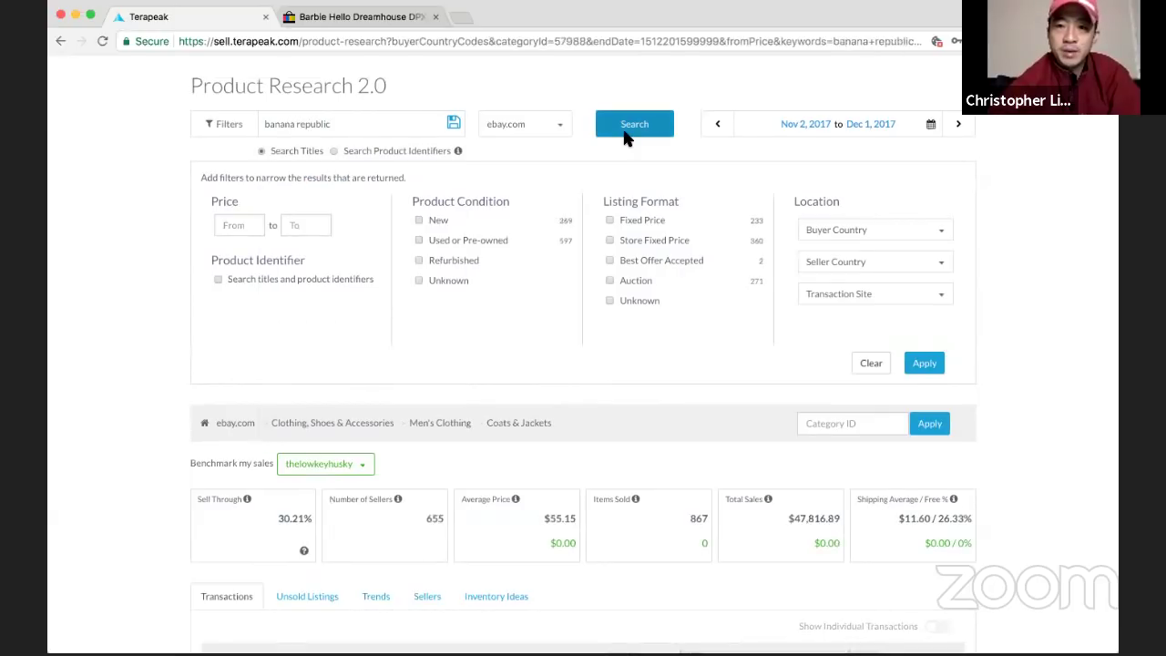
Search for "j crew" within Men's Coats & Jackets
click(352, 124)
key(super+a)
key(BackSpace)
text(j crew)
click(597, 130)
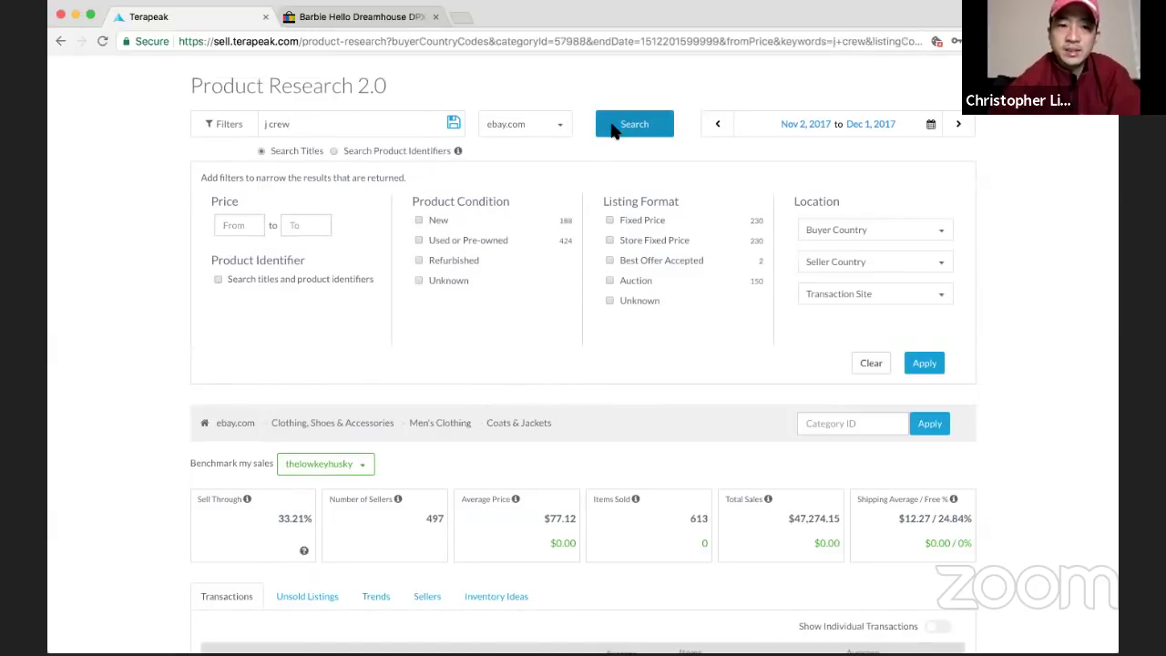
Search for "arcteryx" within Men's Coats & Jackets
click(392, 134)
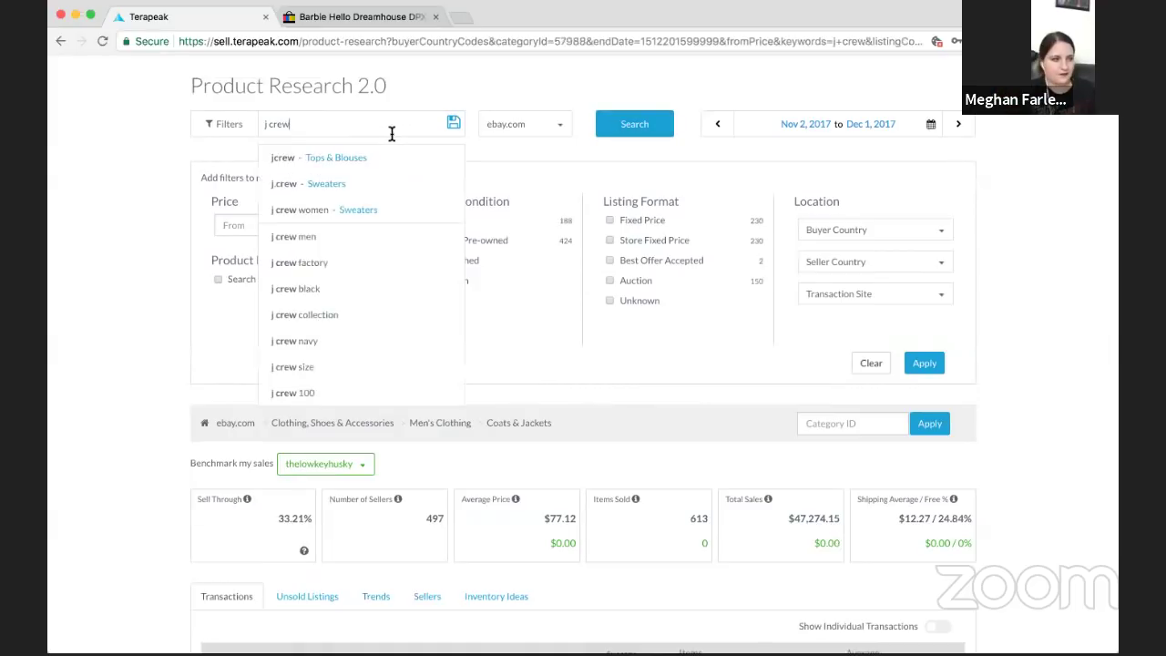
triple_click(392, 134)
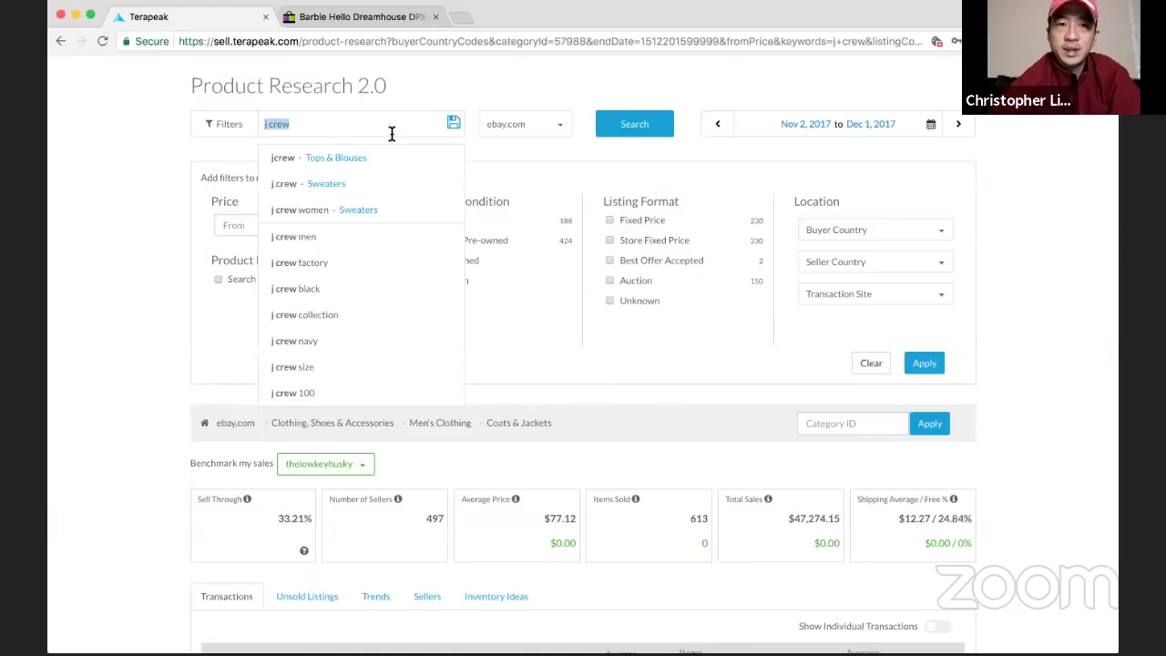
text(arcte)
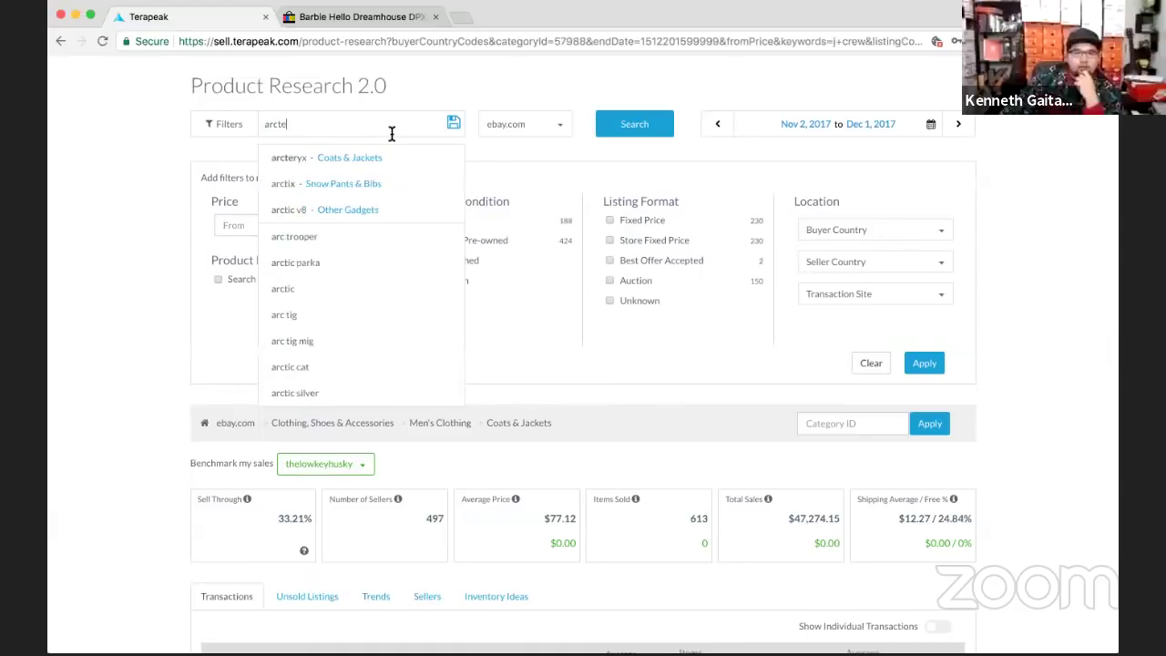
text(ryx)
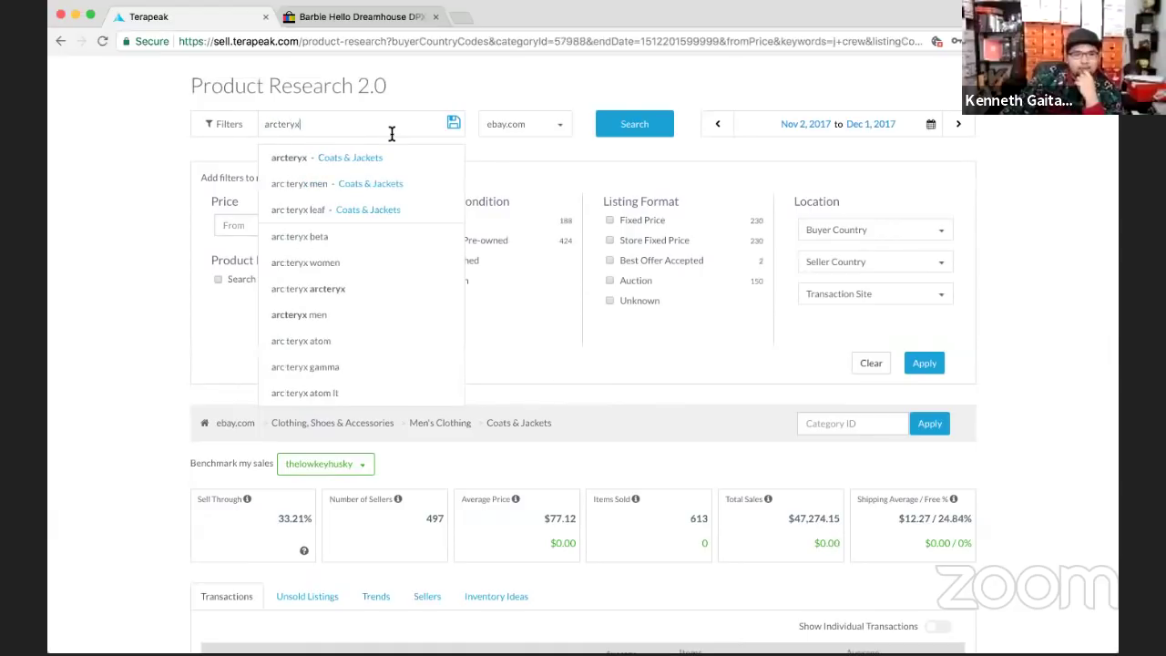
click(621, 133)
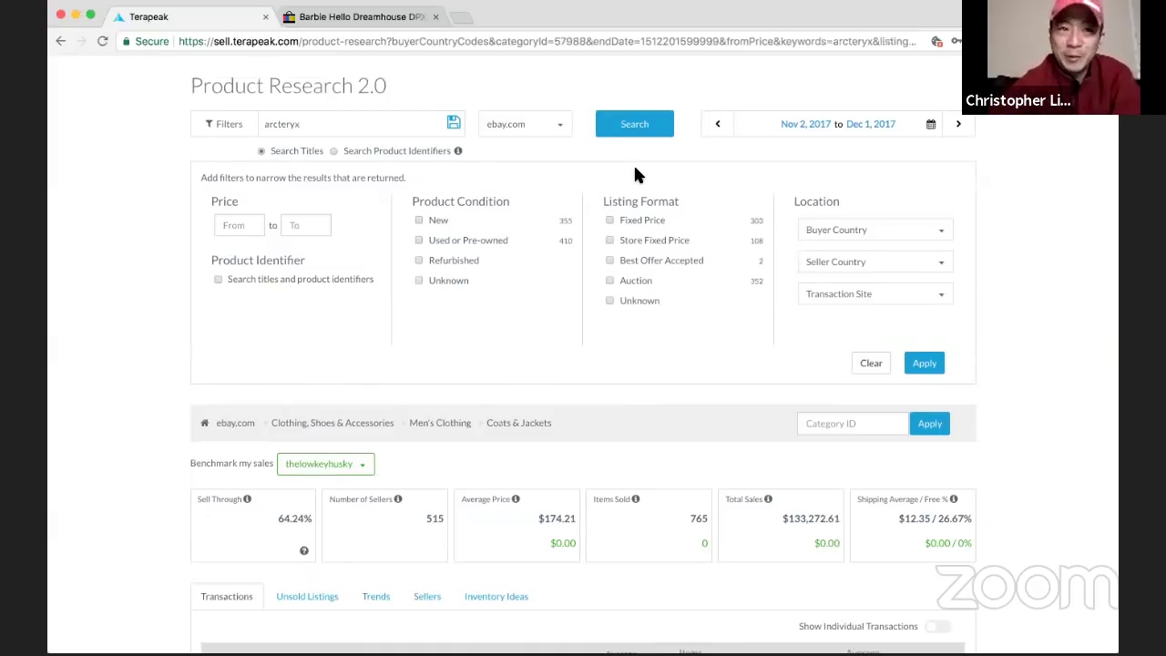
Search for "robert graham" within Men's Coats & Jackets, and run the suggested "robert graham shirt" search in Casual Shirts
double_click(332, 128)
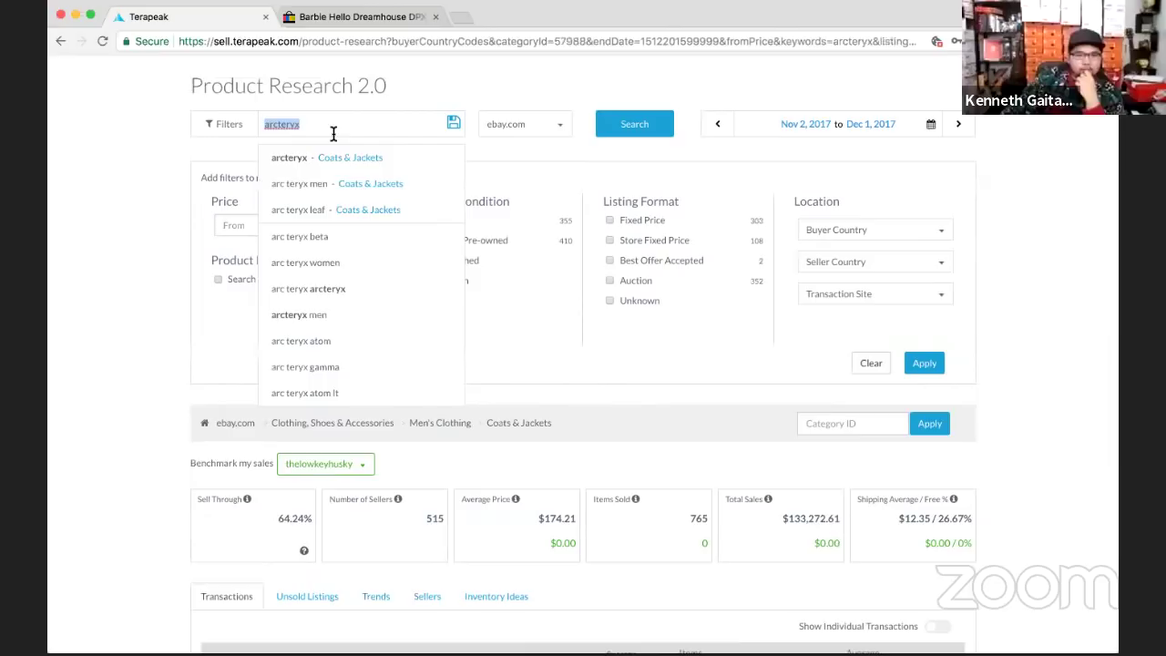
text(robert grah)
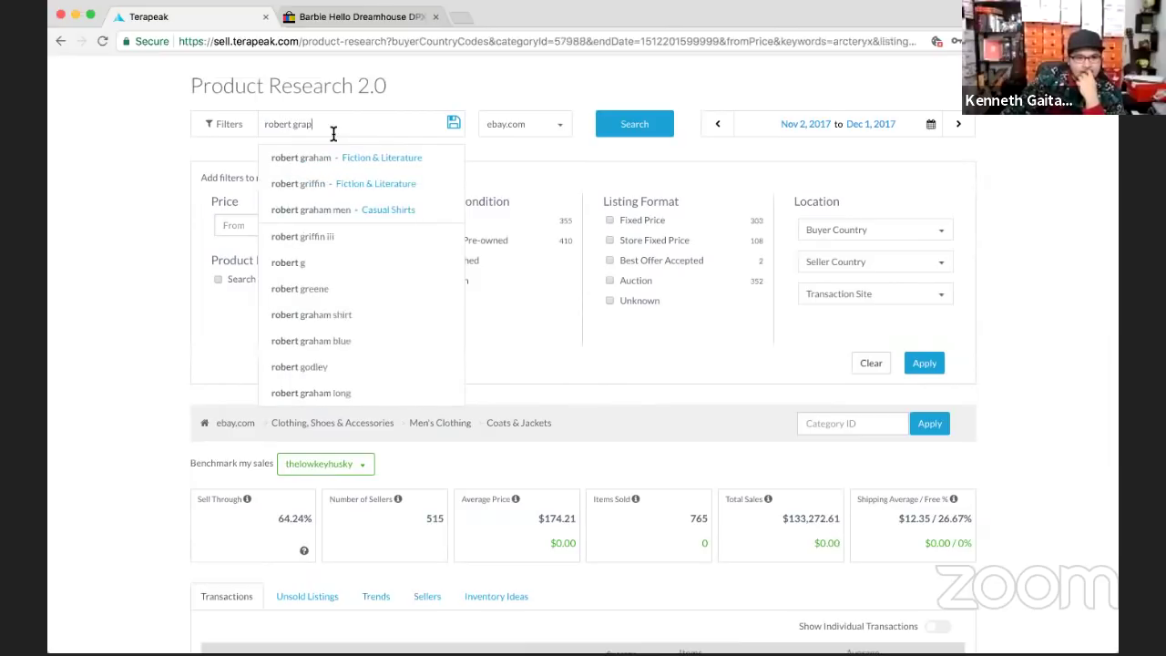
text(am)
click(645, 133)
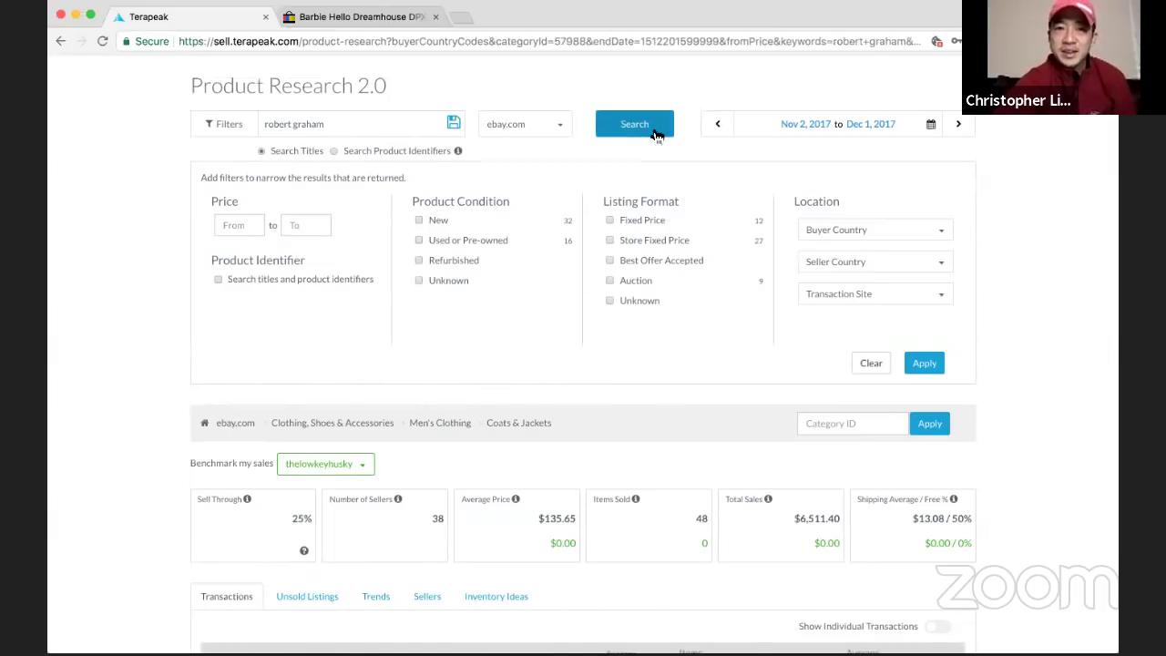
click(406, 121)
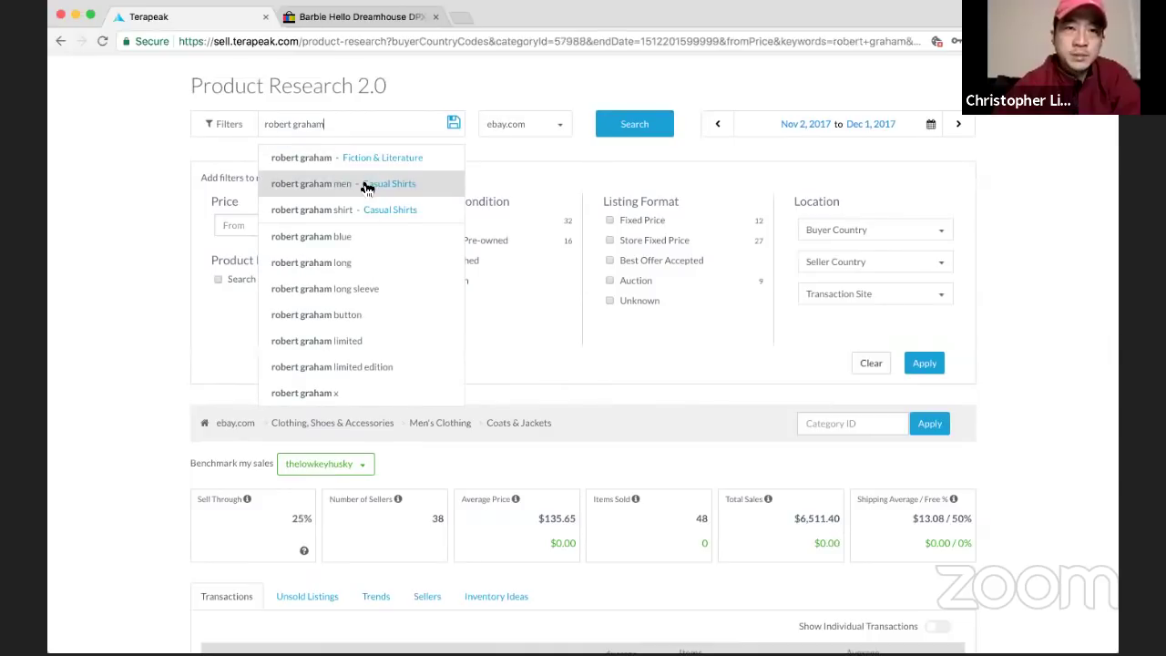
click(412, 211)
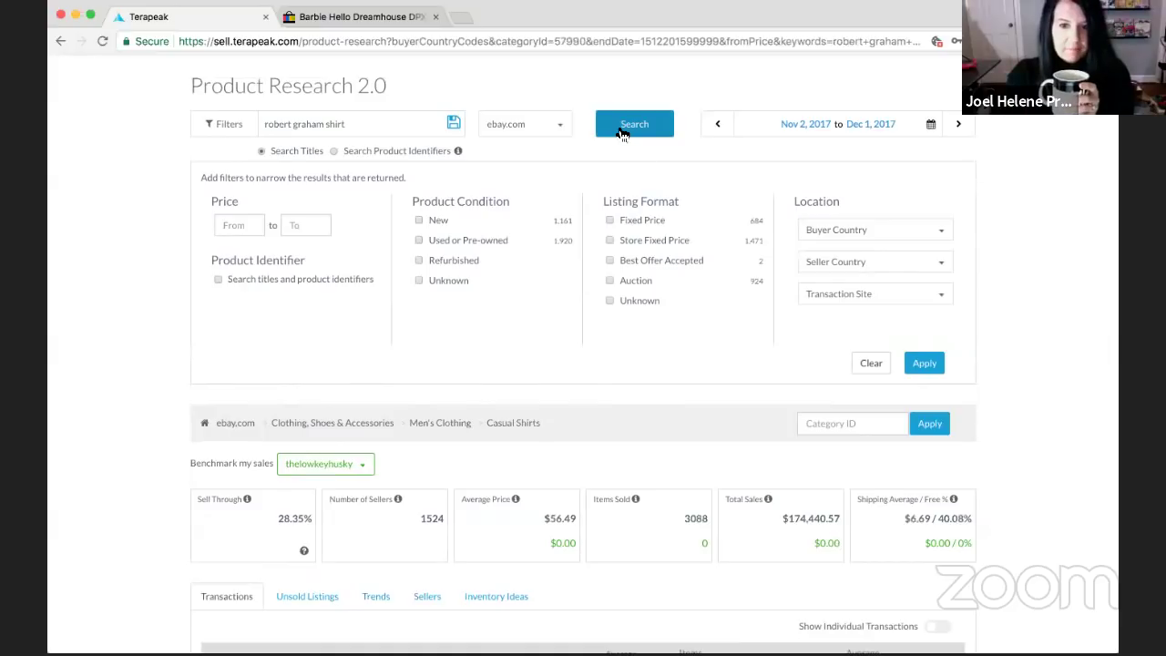
Search for the suggested "vintage tommy hilfiger tommy" across all categories and review its sales statistics and sold listings
triple_click(392, 121)
text(vintage tommy)
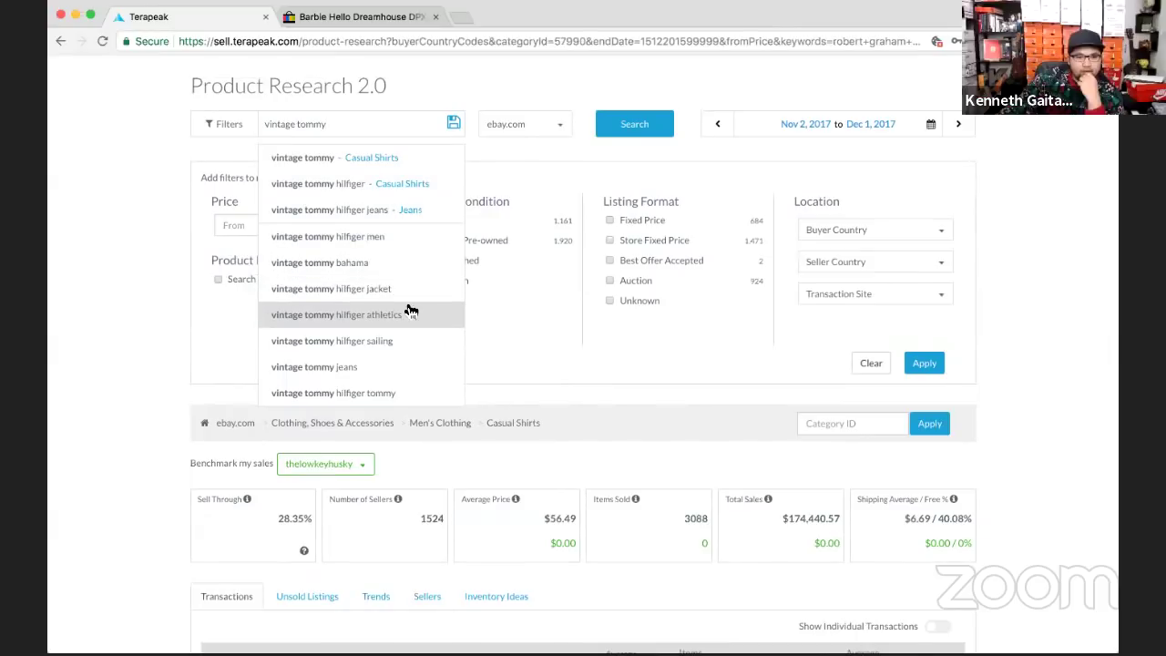
click(412, 393)
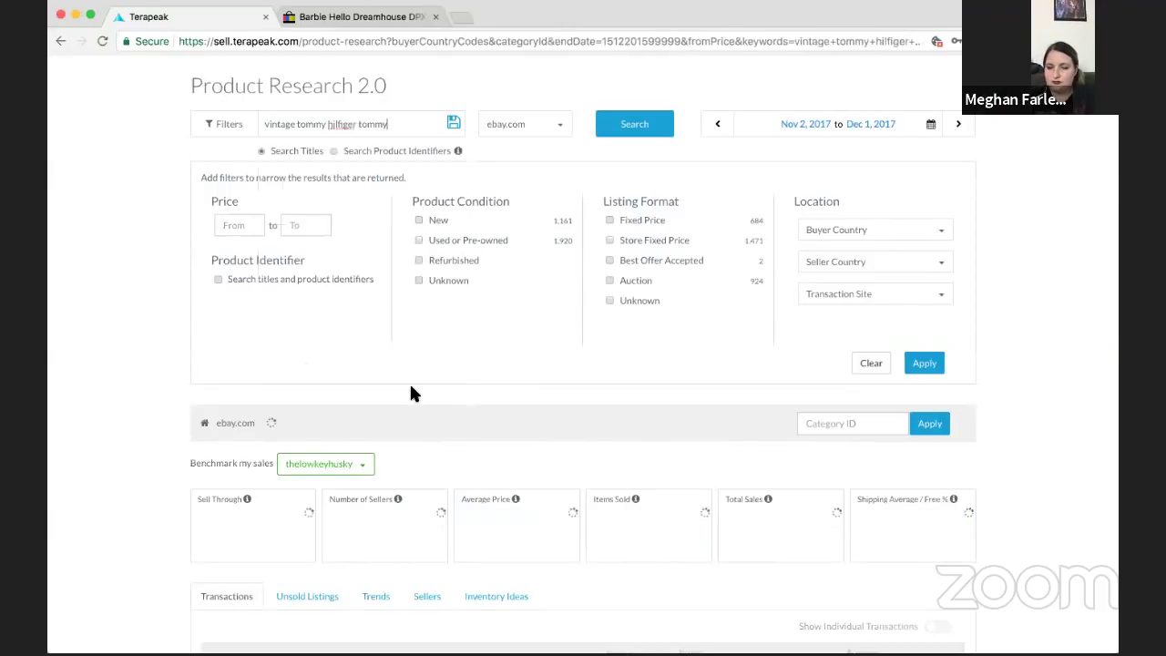
scroll(588, 273, down, 3)
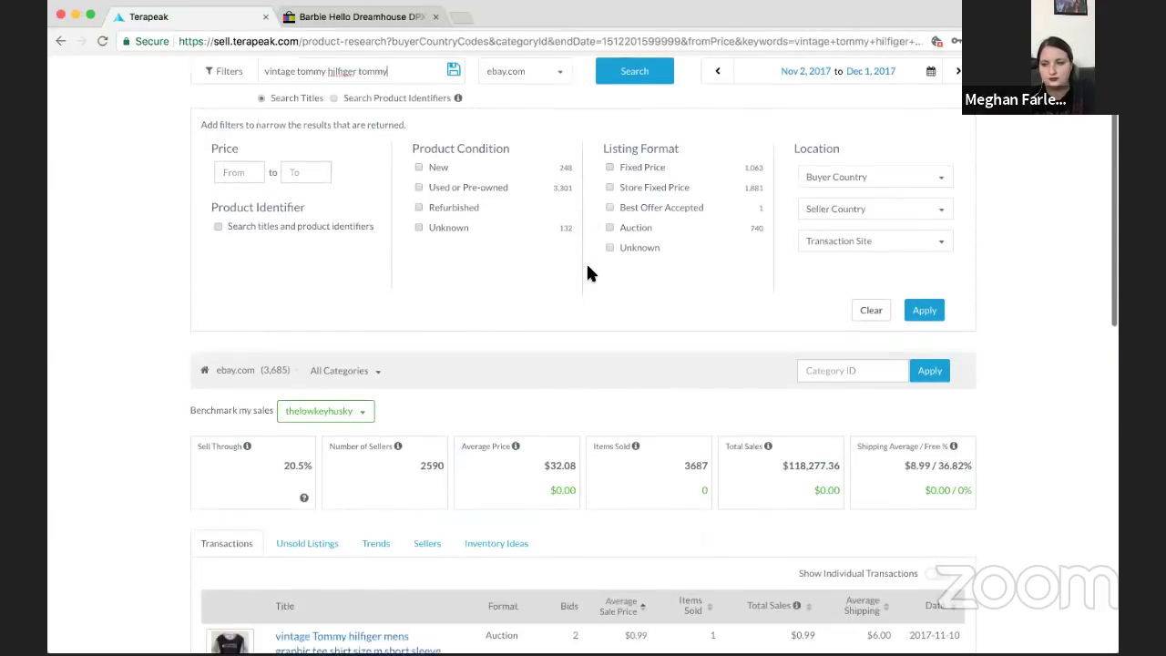
scroll(587, 273, down, 1)
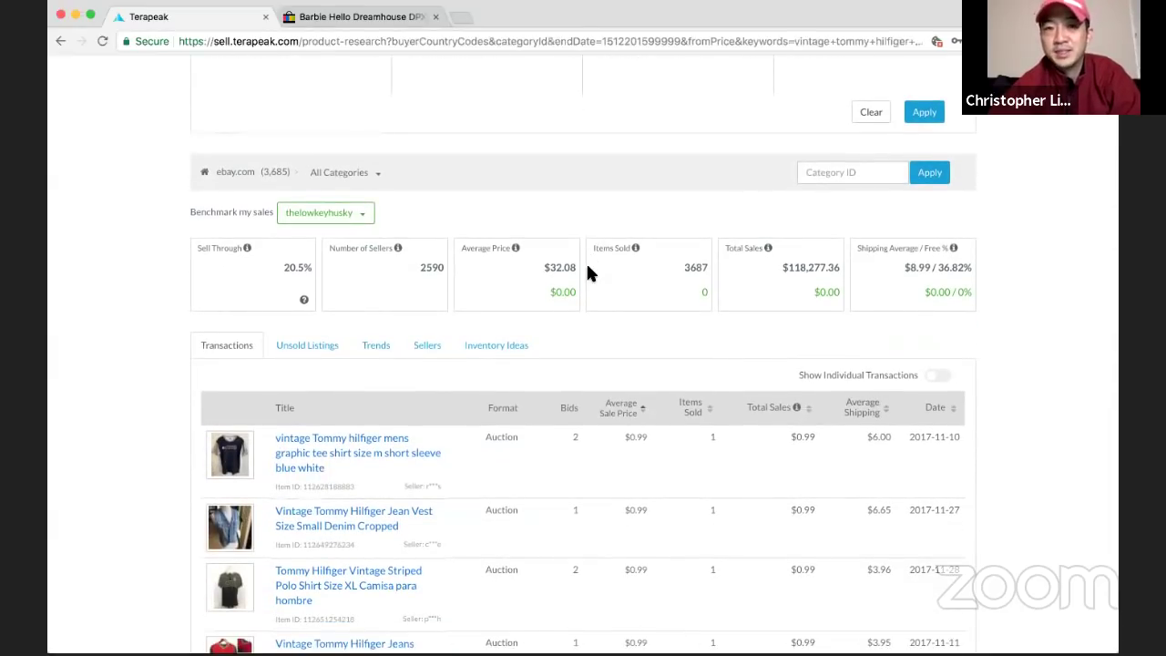
scroll(588, 270, down, 1)
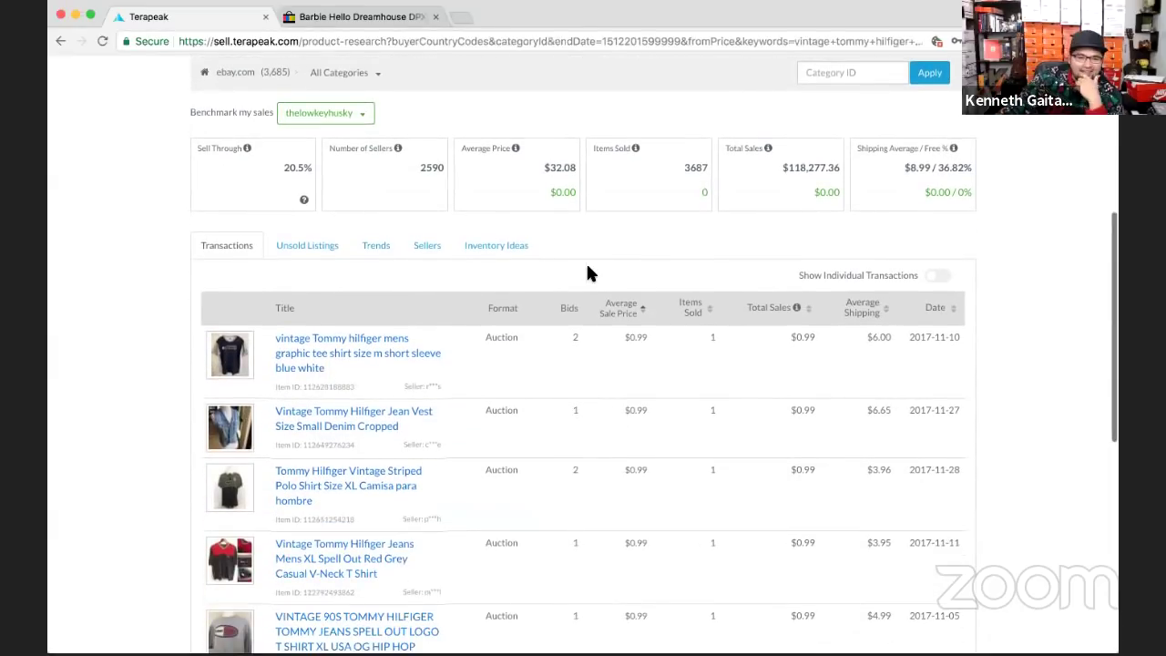
scroll(588, 271, down, 1)
scroll(588, 273, down, 1)
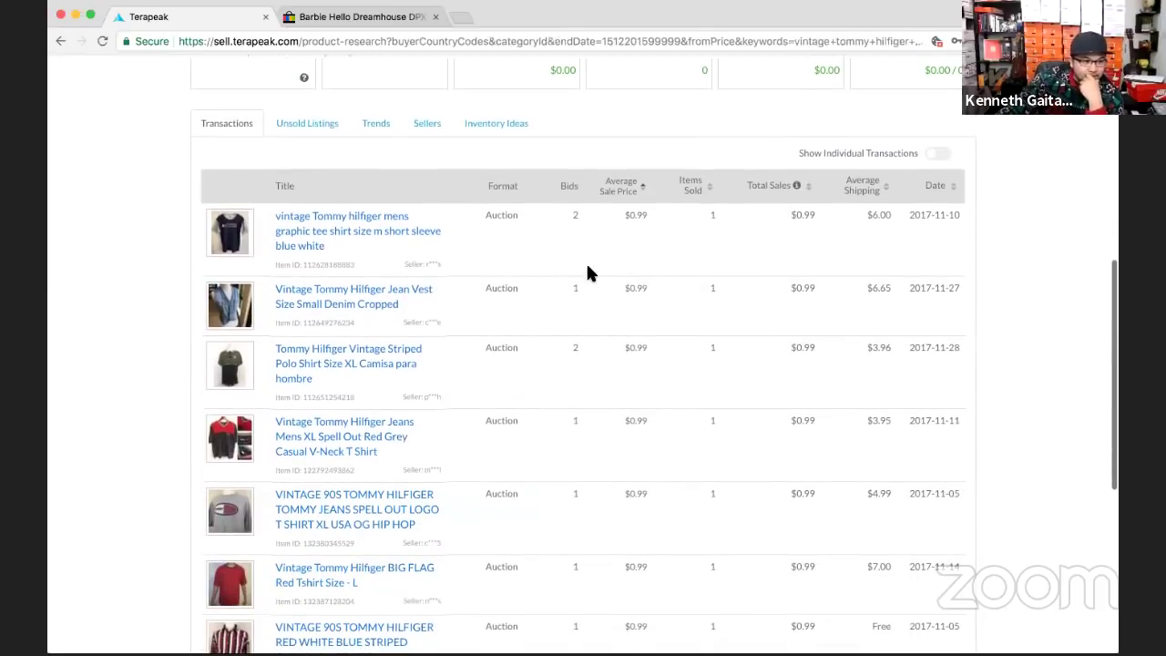
scroll(588, 274, up, 5)
scroll(588, 273, up, 2)
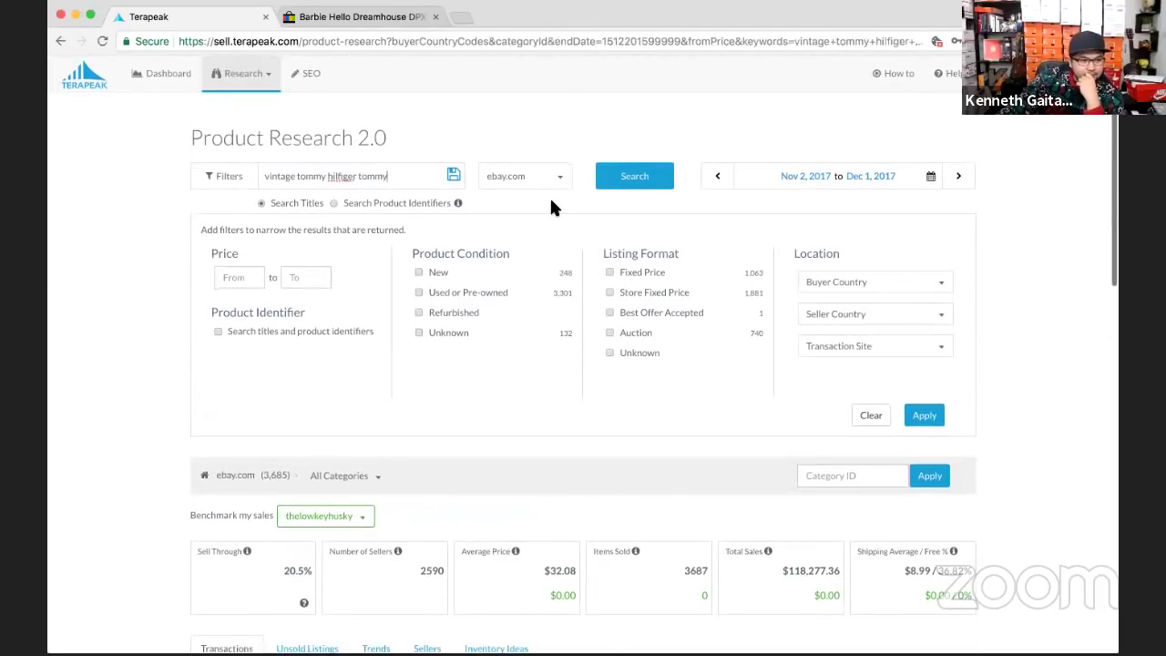
Search for the suggested "nike" in the Athletic category and review its sales statistics
triple_click(410, 180)
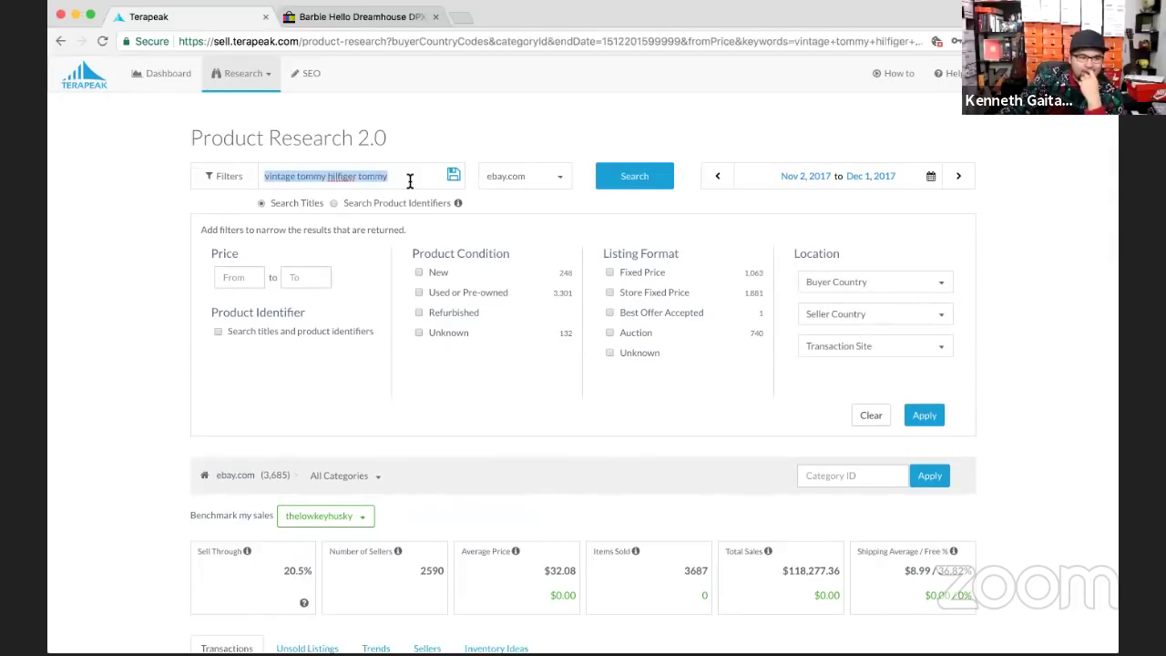
text(nike)
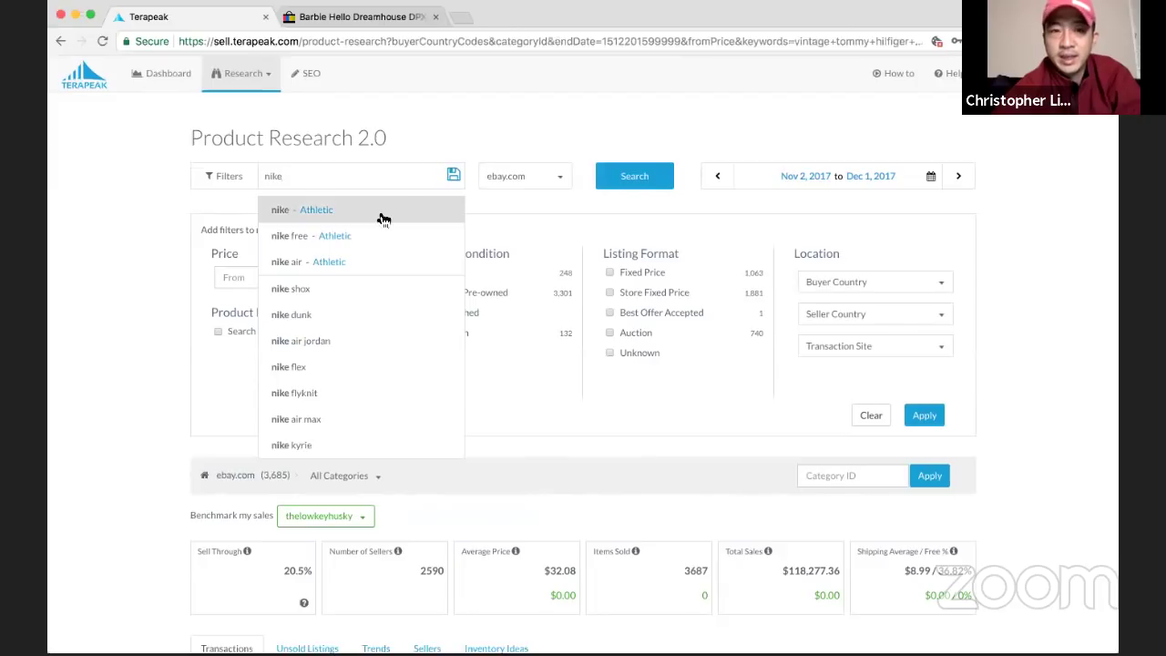
click(382, 219)
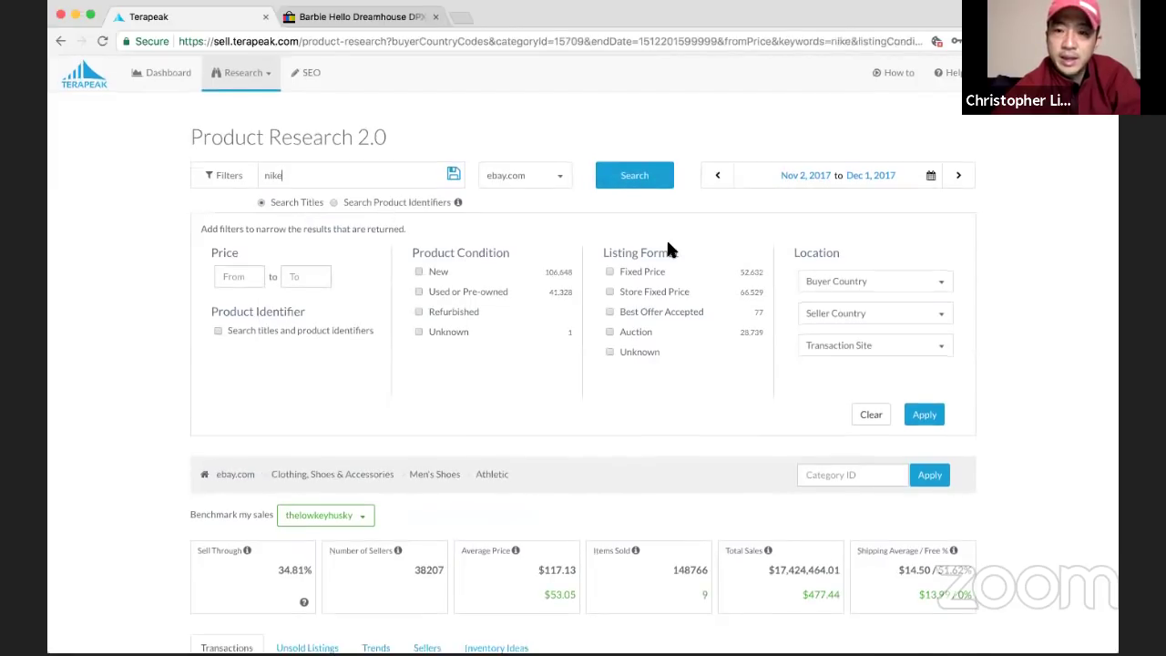
scroll(668, 243, down, 1)
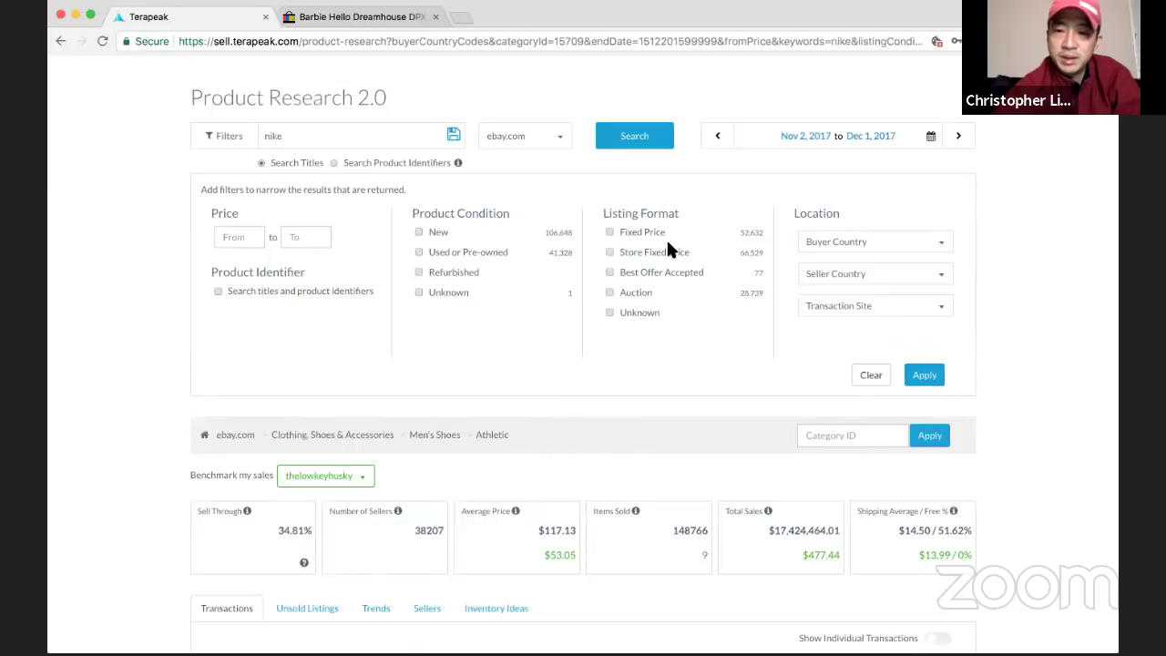
scroll(666, 238, up, 1)
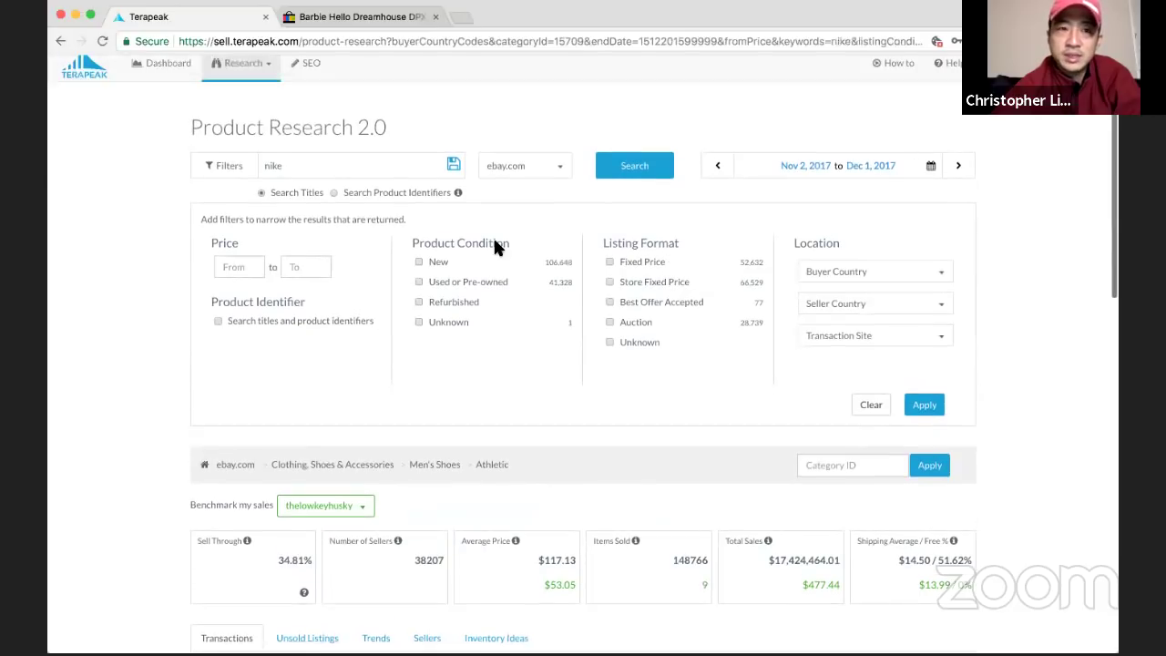
Search for the suggested "adidas" in the Athletic category and review its sales statistics
double_click(271, 165)
text(adidas)
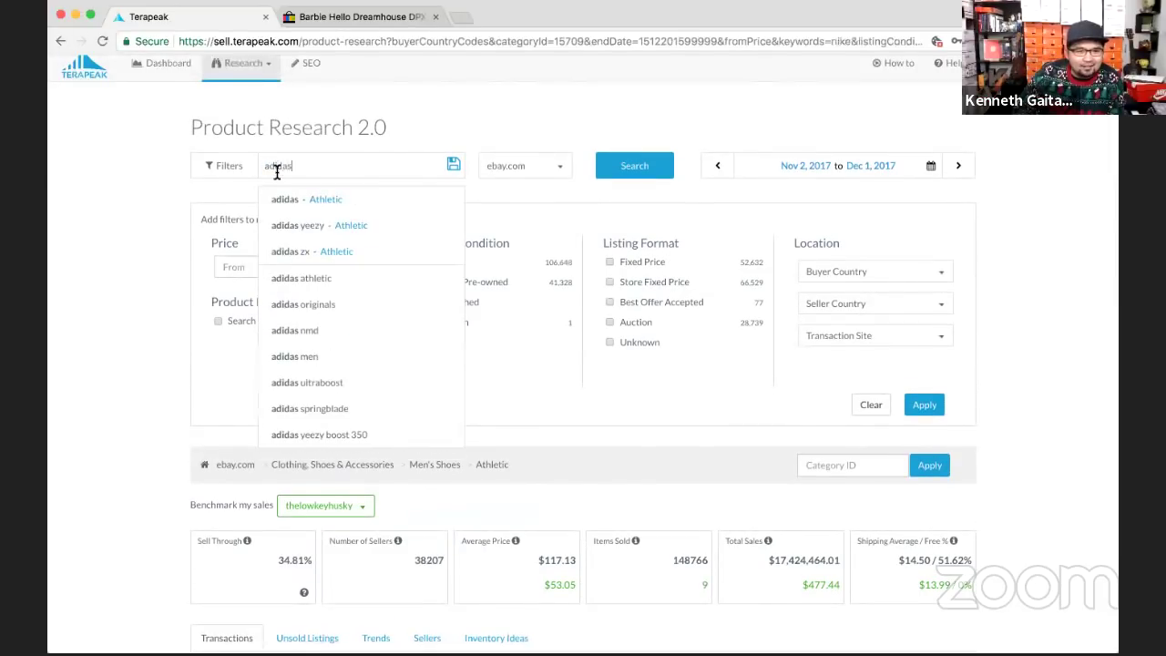
click(294, 203)
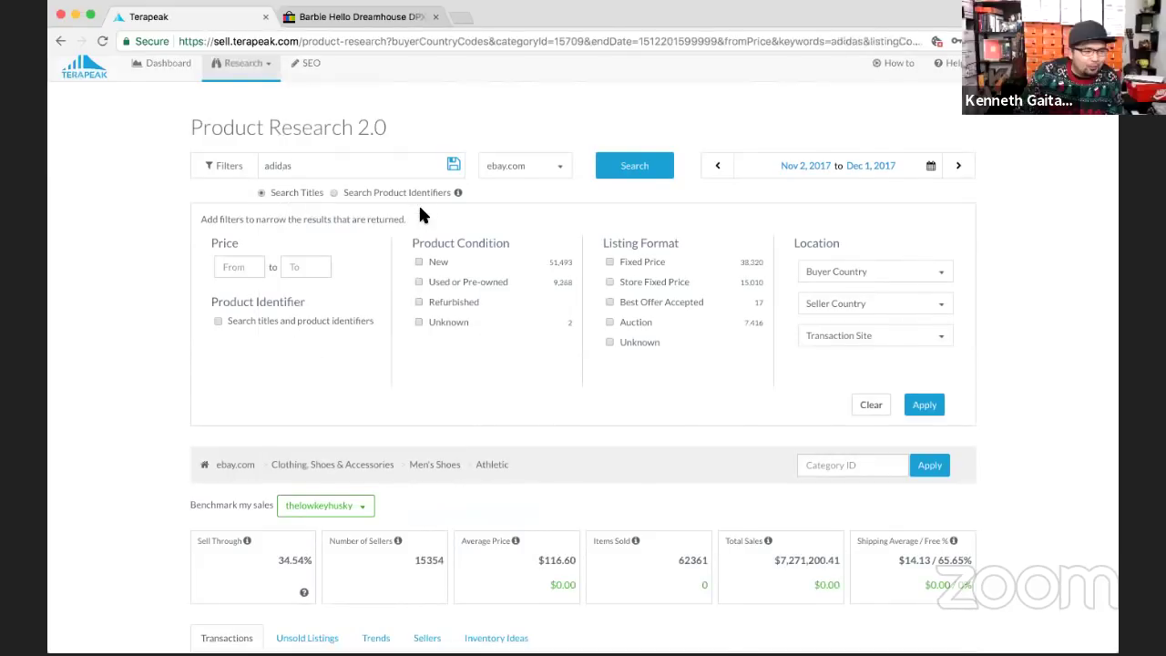
scroll(422, 214, down, 1)
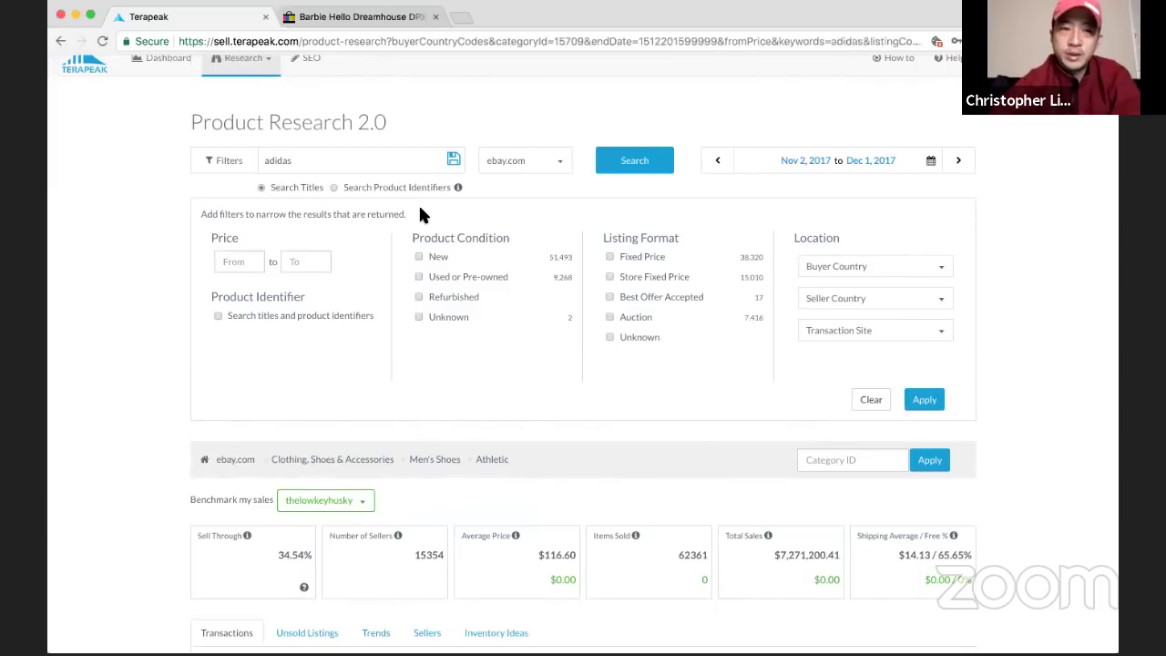
key(ctrl+a)
text(reebok)
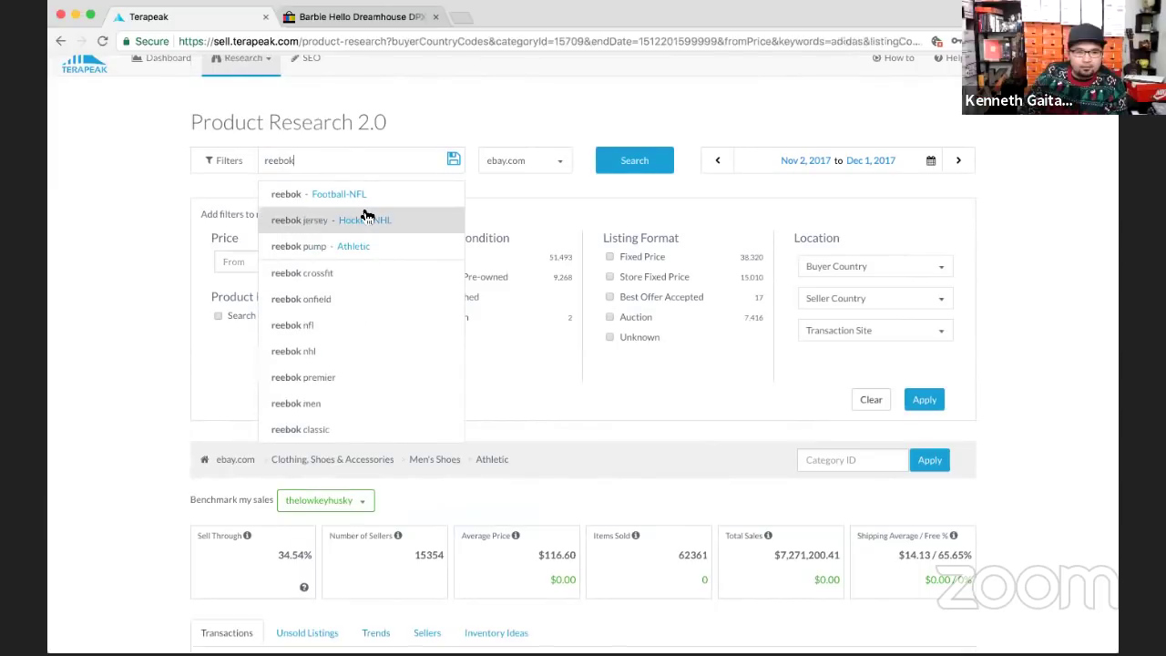
text( - ath)
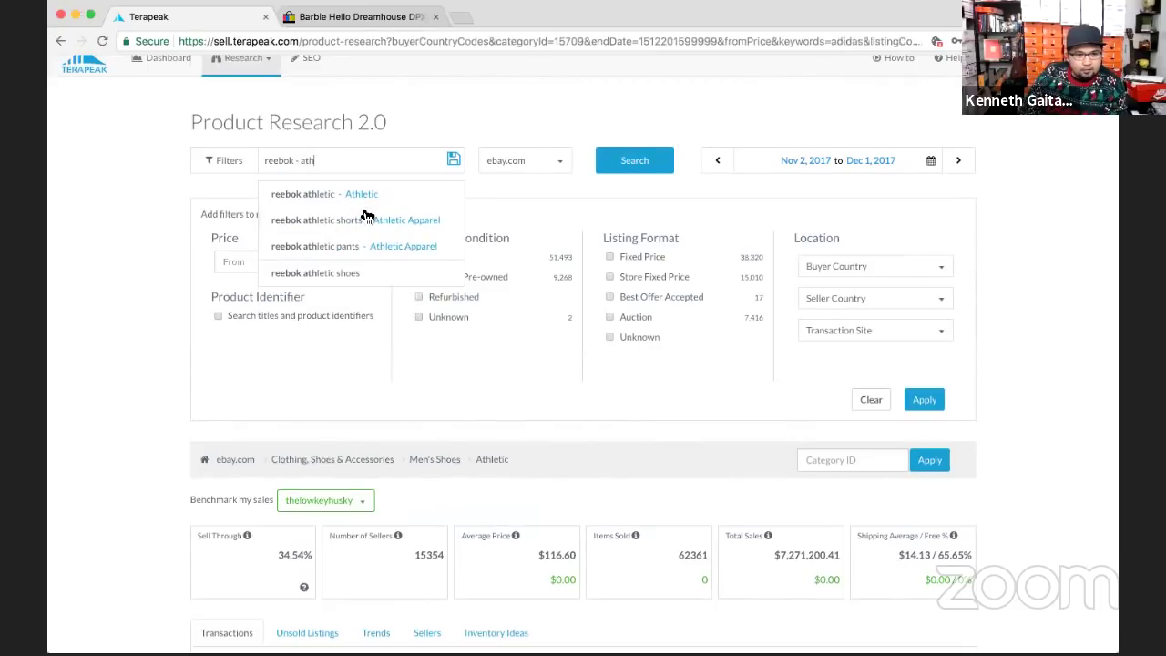
key(BackSpace)
key(BackSpace)
key(BackSpace)
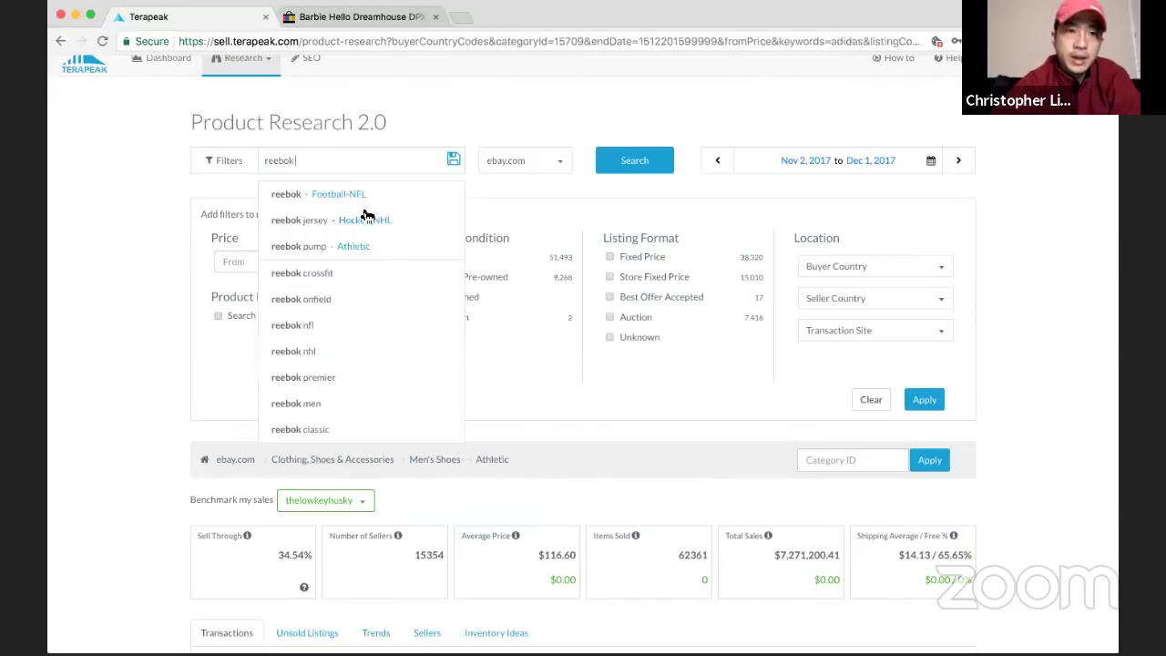
Search for the suggested "new balance" in the Athletic category
double_click(330, 161)
text(new balance)
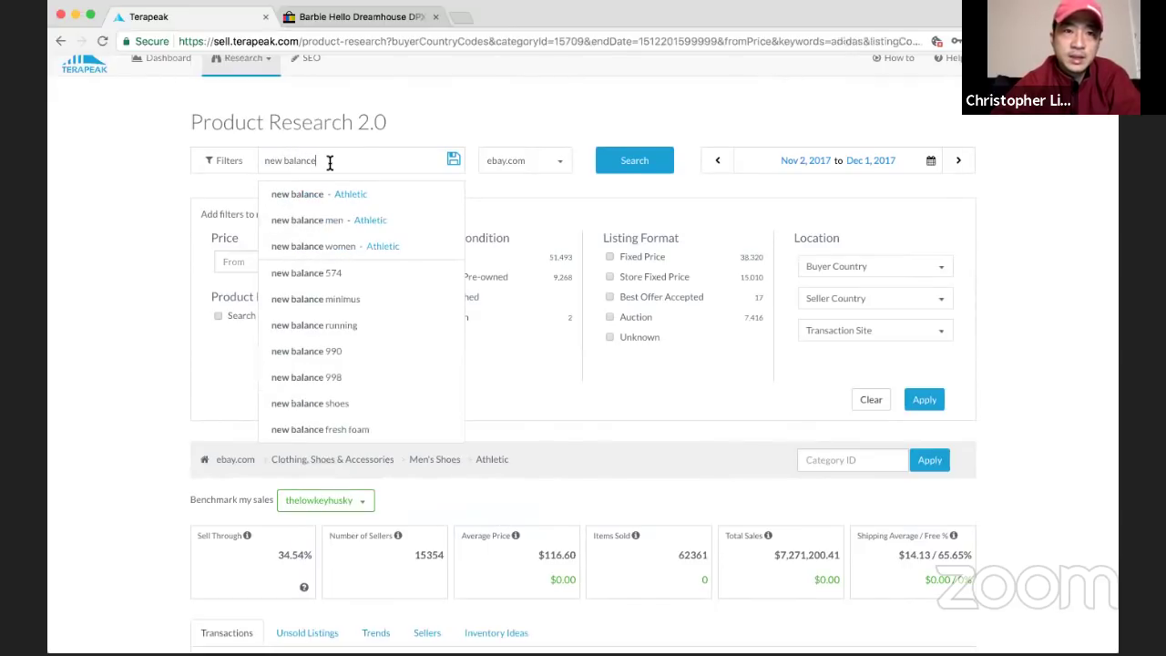
click(341, 195)
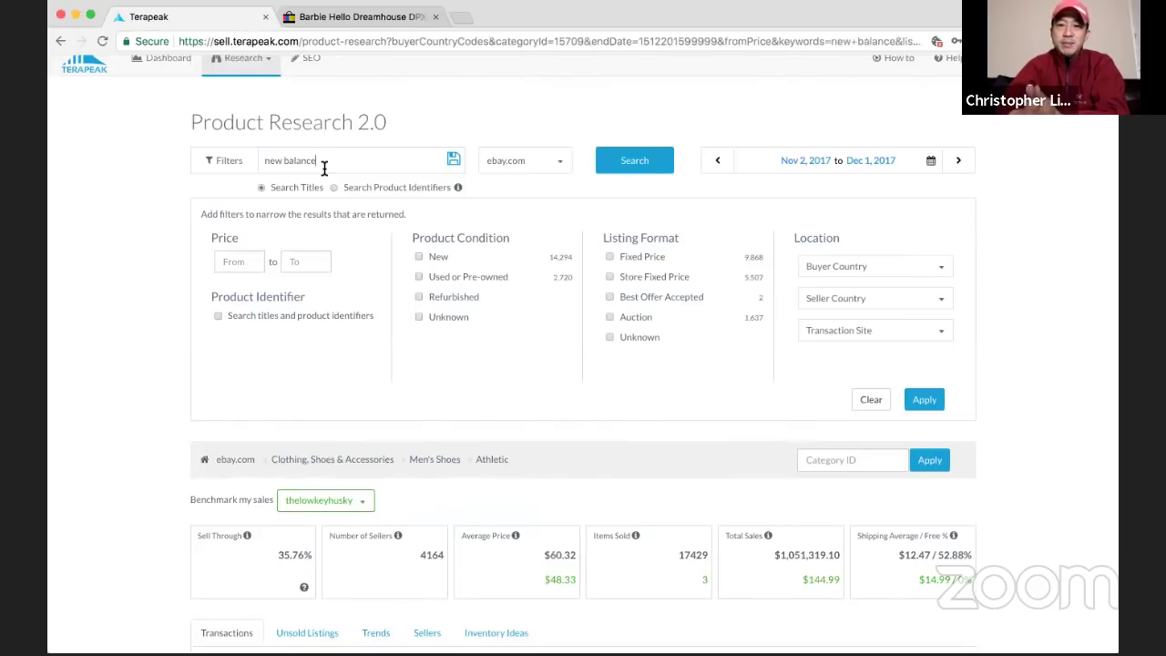
Search for the suggested "under armour" in the Athletic Apparel category
triple_click(324, 169)
text(under armour)
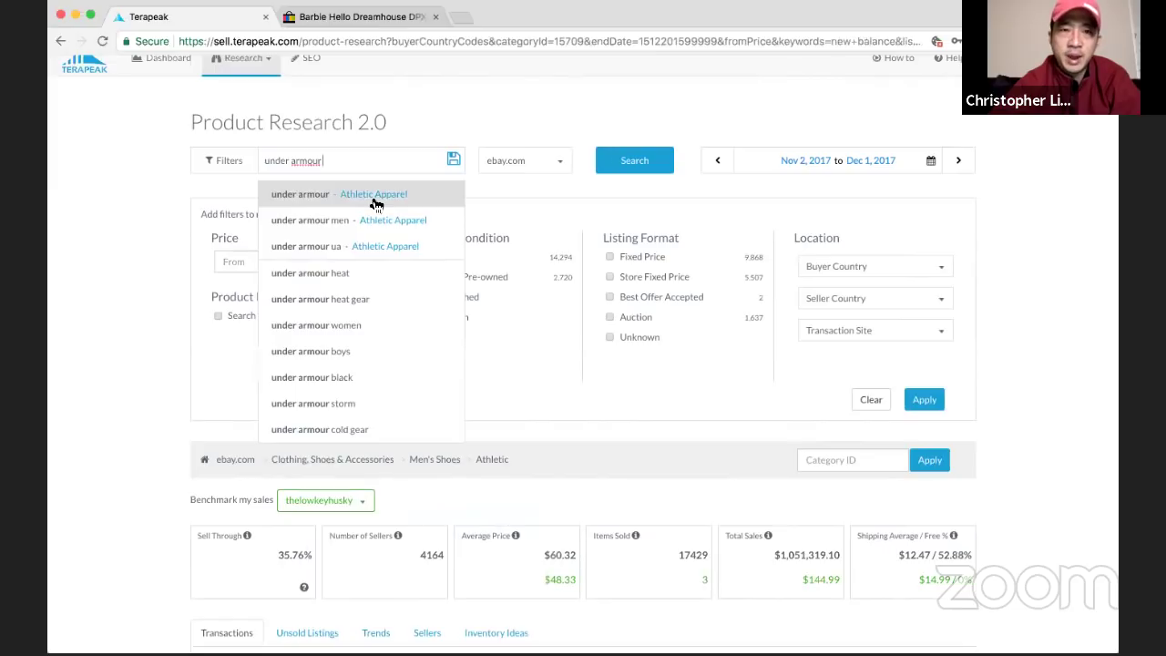
click(376, 198)
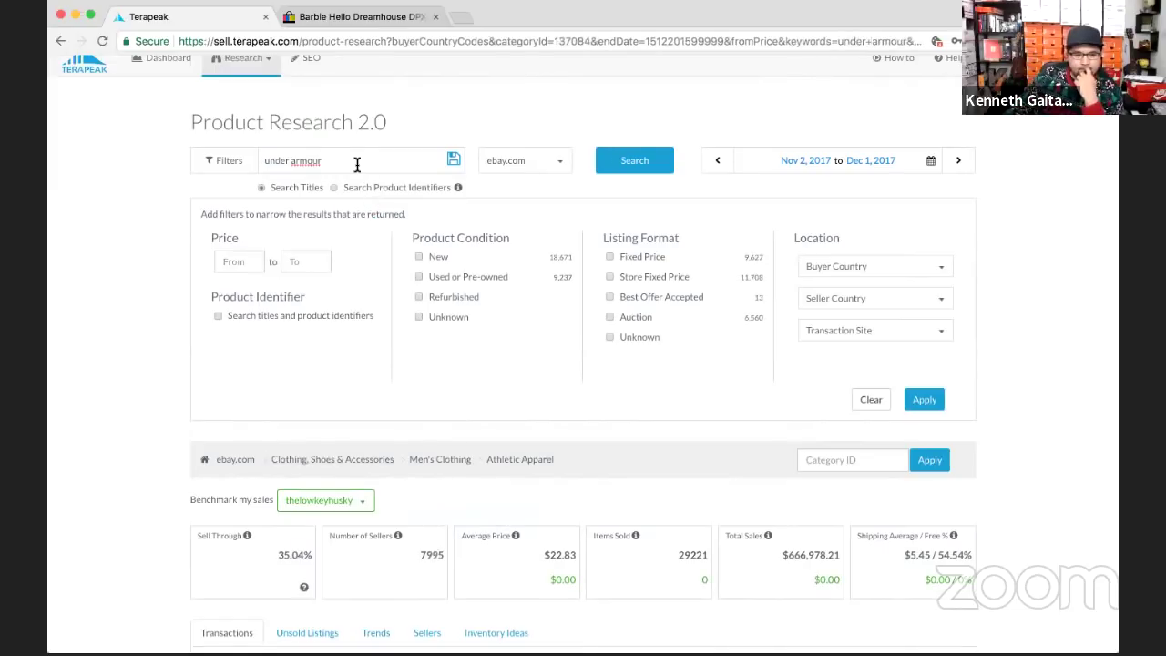
triple_click(350, 161)
text(nike)
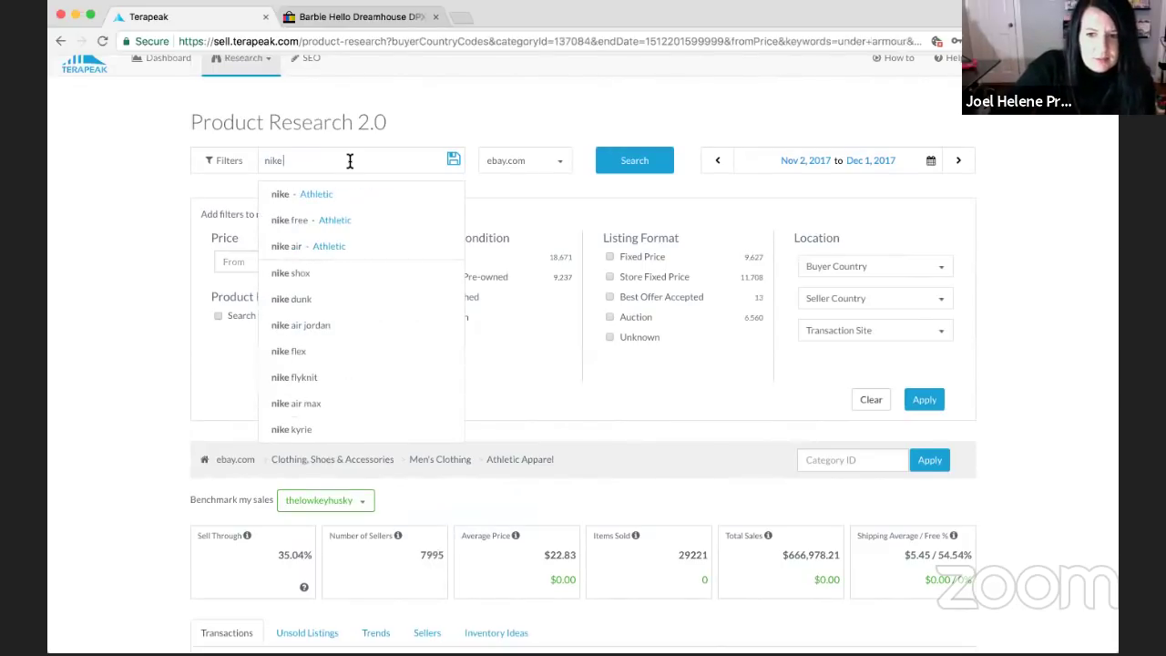
text( athletic)
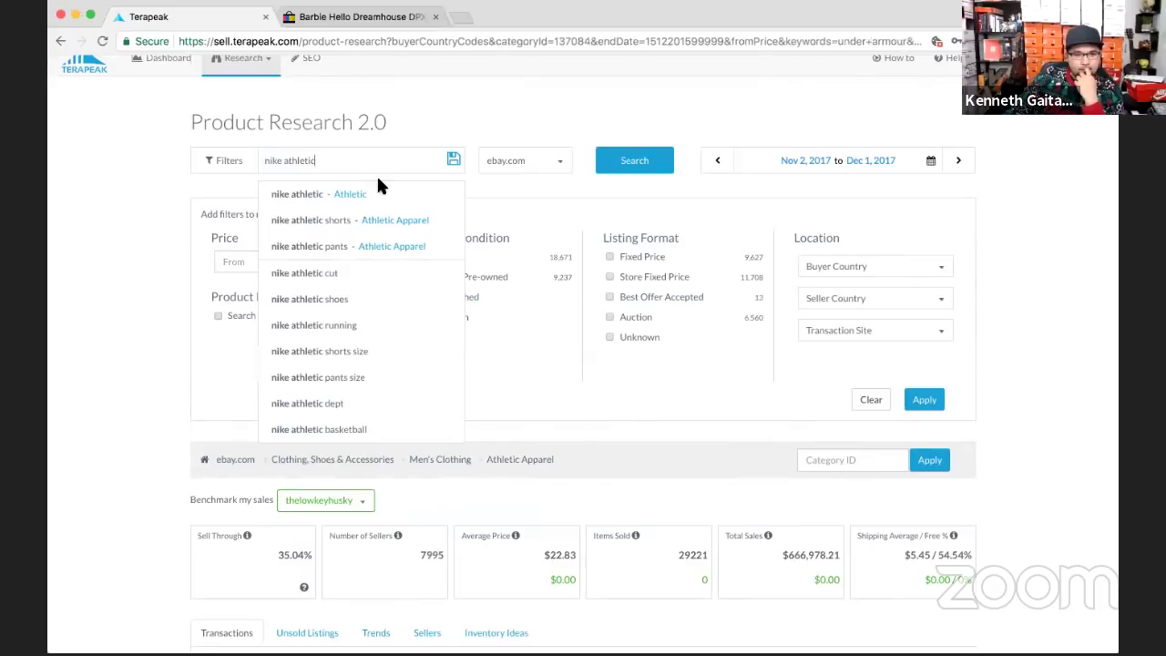
drag(292, 160, 357, 160)
key(BackSpace)
key(BackSpace)
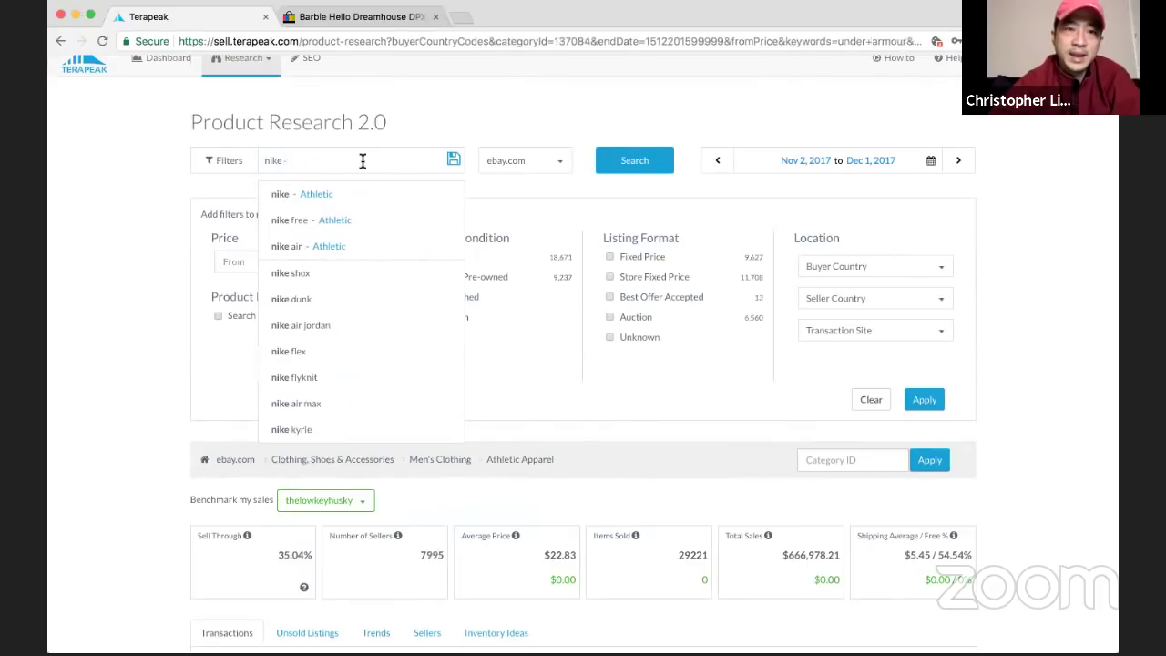
text(Athletic)
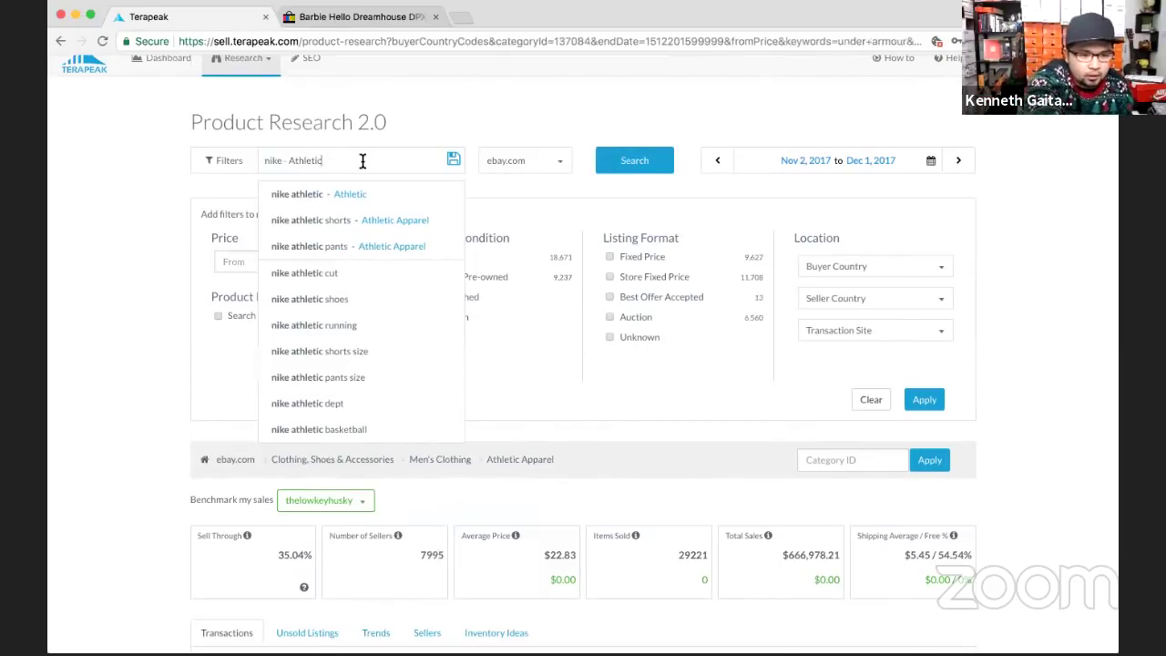
key(BackSpace)
key(BackSpace)
key(BackSpace)
key(BackSpace)
key(BackSpace)
key(BackSpace)
key(BackSpace)
key(BackSpace)
key(BackSpace)
key(BackSpace)
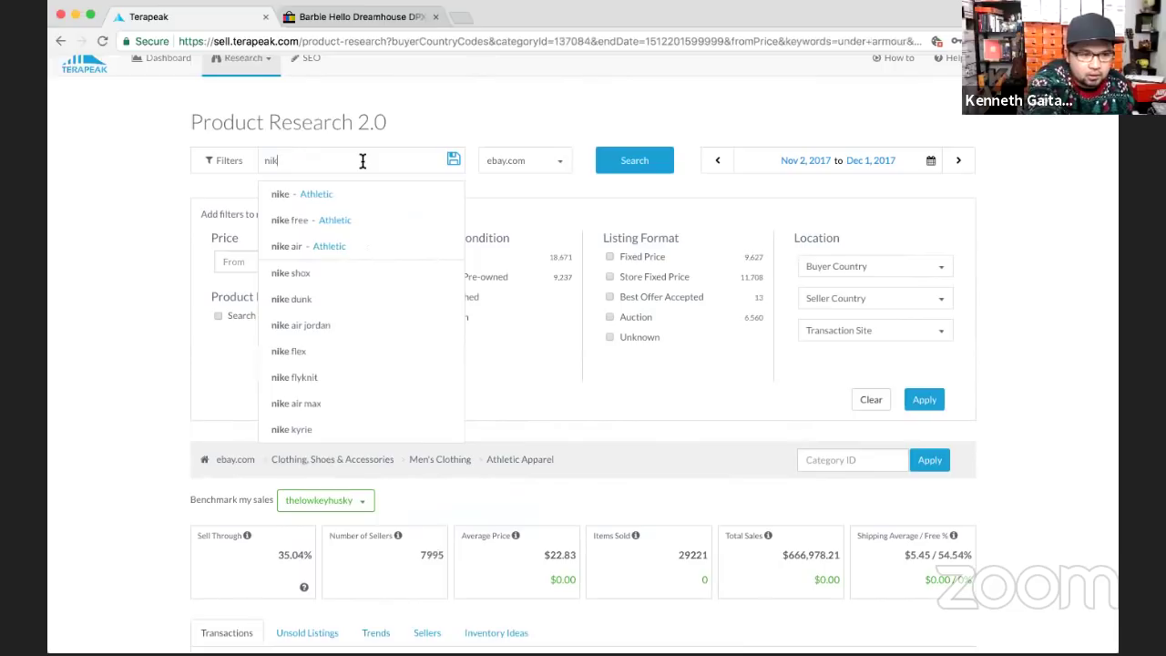
key(BackSpace)
key(BackSpace)
key(BackSpace)
click(562, 164)
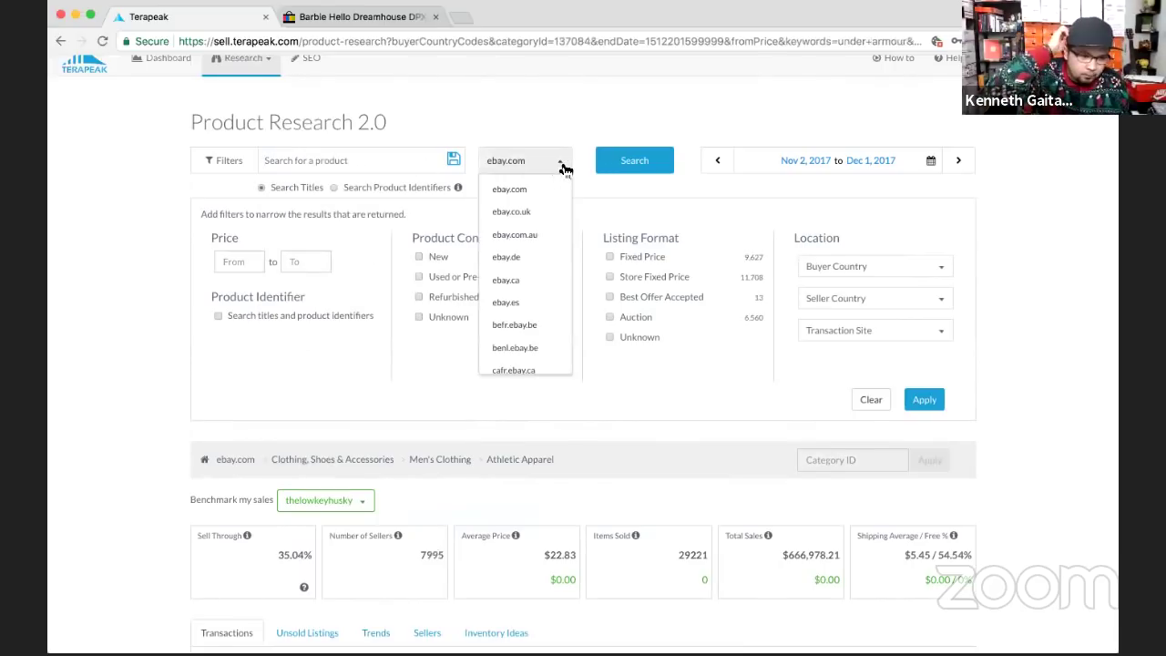
click(428, 189)
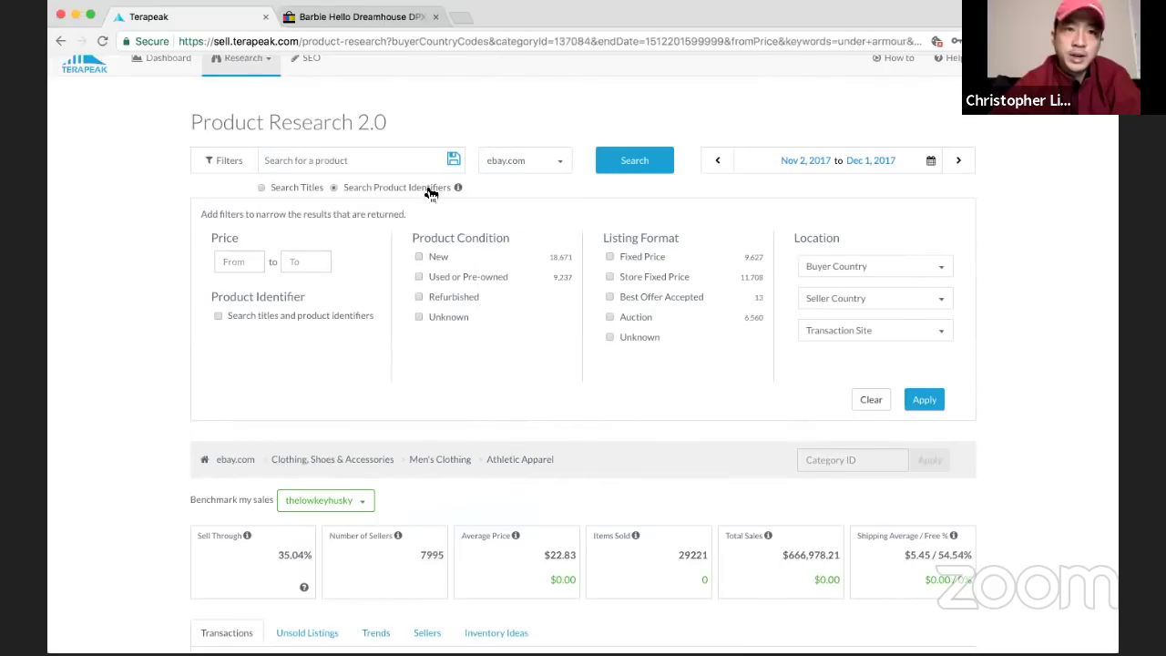
mouse_move(461, 196)
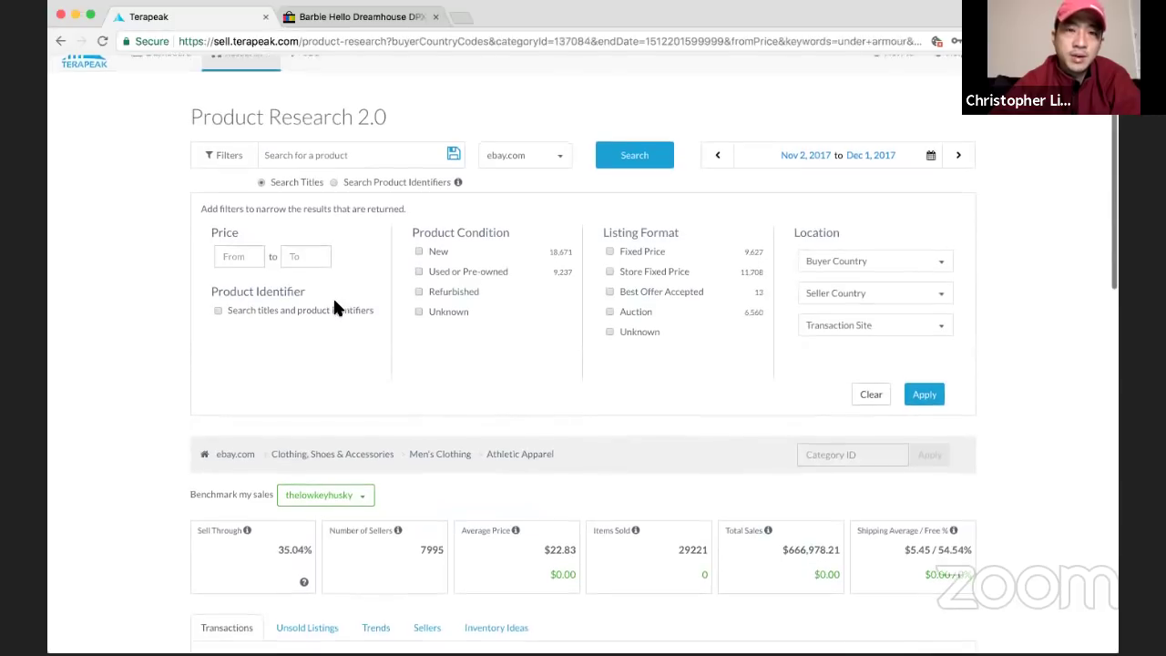
Broaden the category to Clothing, Shoes & Accessories, search it for "nike" and review the sales statistics
scroll(319, 304, down, 1)
scroll(314, 307, down, 5)
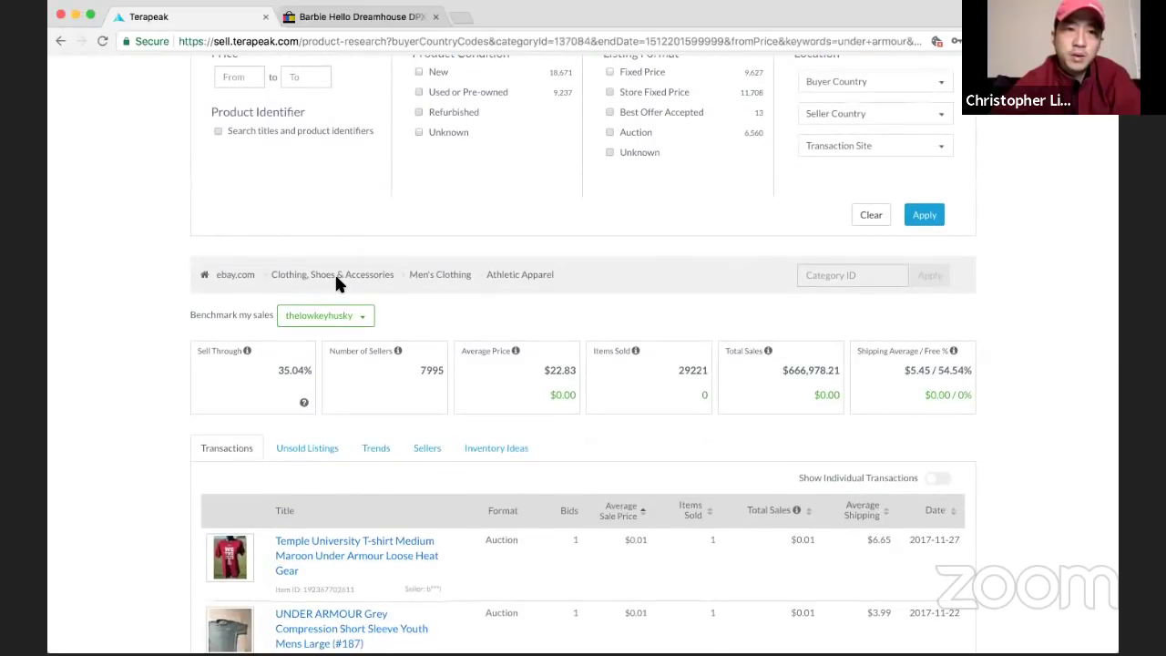
scroll(337, 278, up, 6)
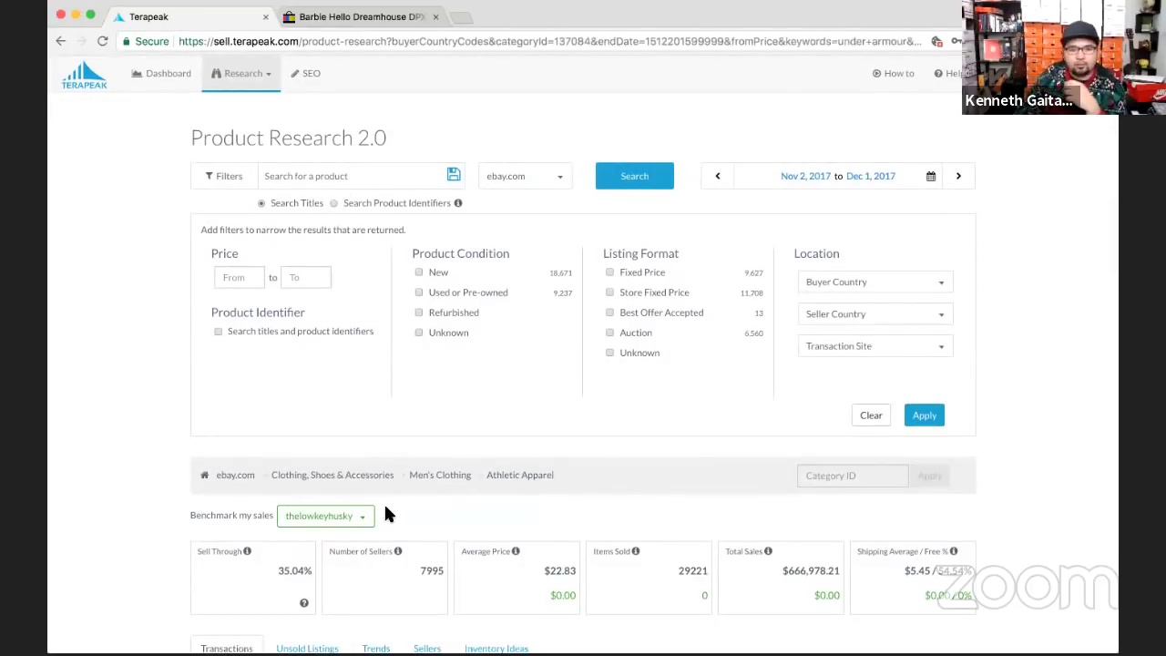
click(371, 477)
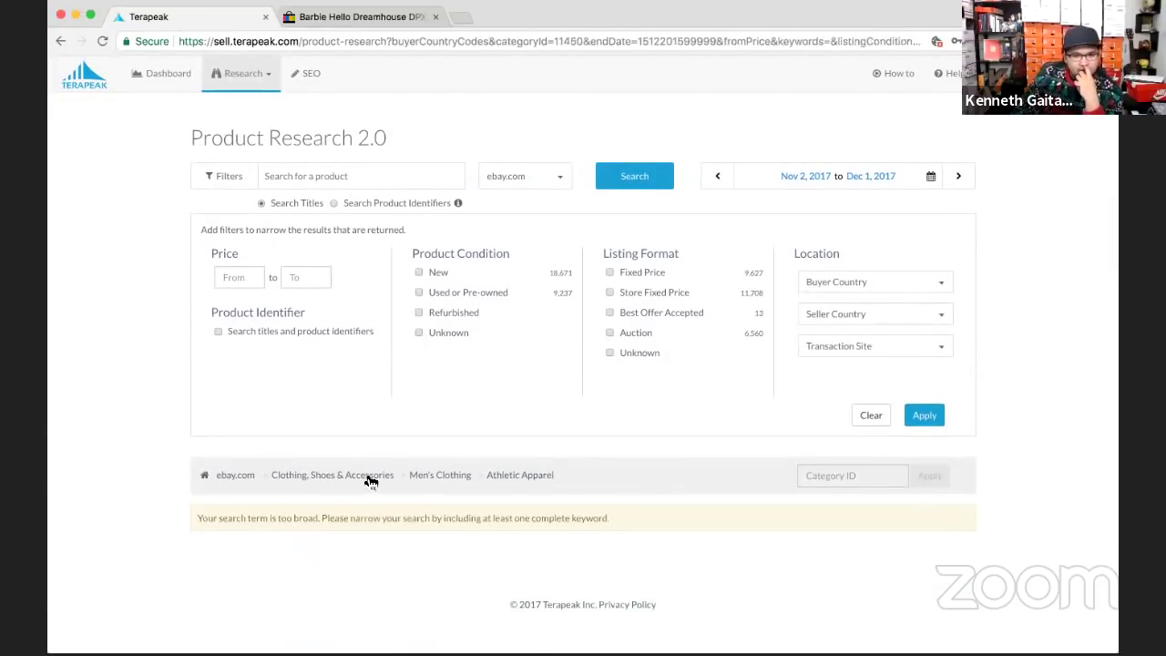
click(350, 179)
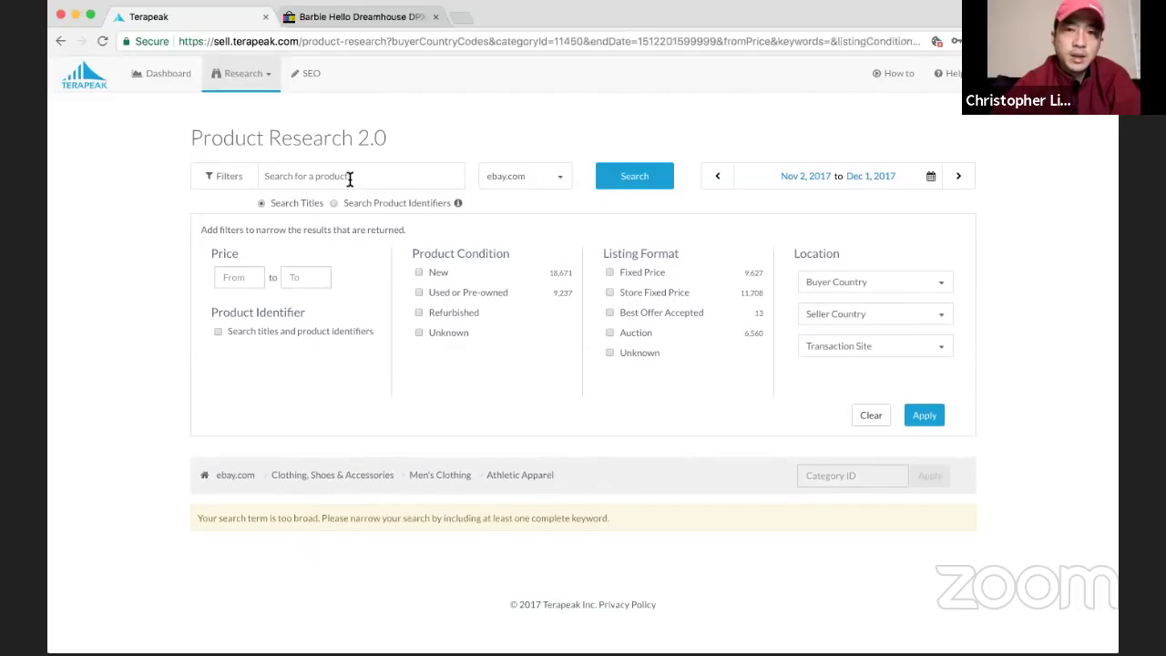
text(nike)
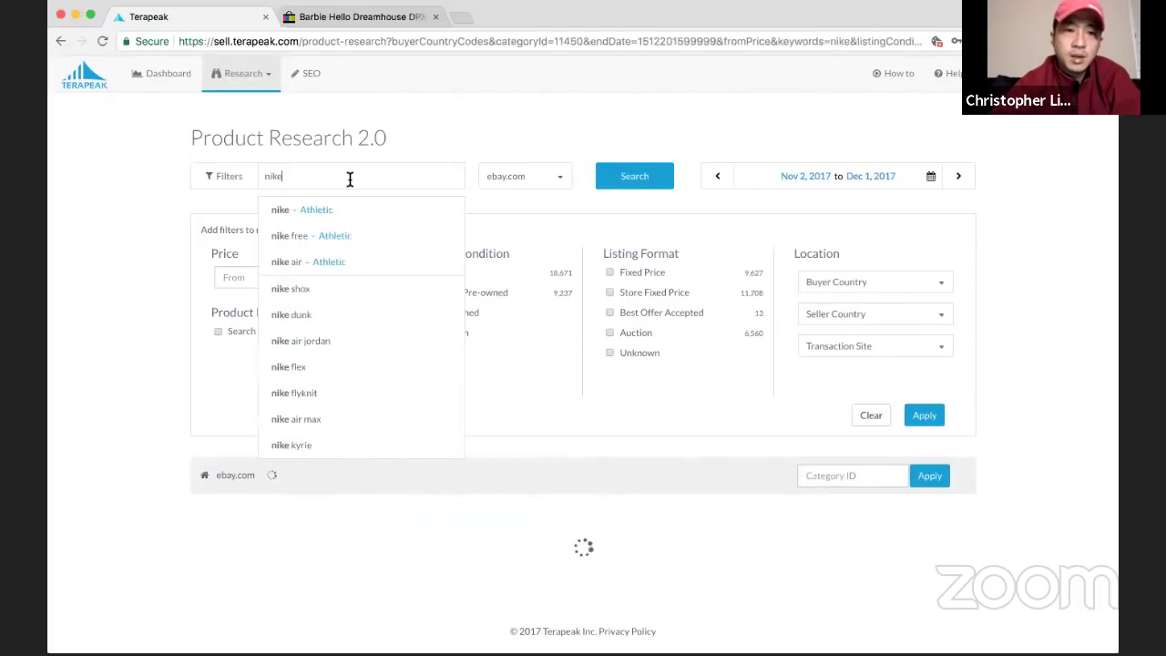
scroll(424, 288, down, 1)
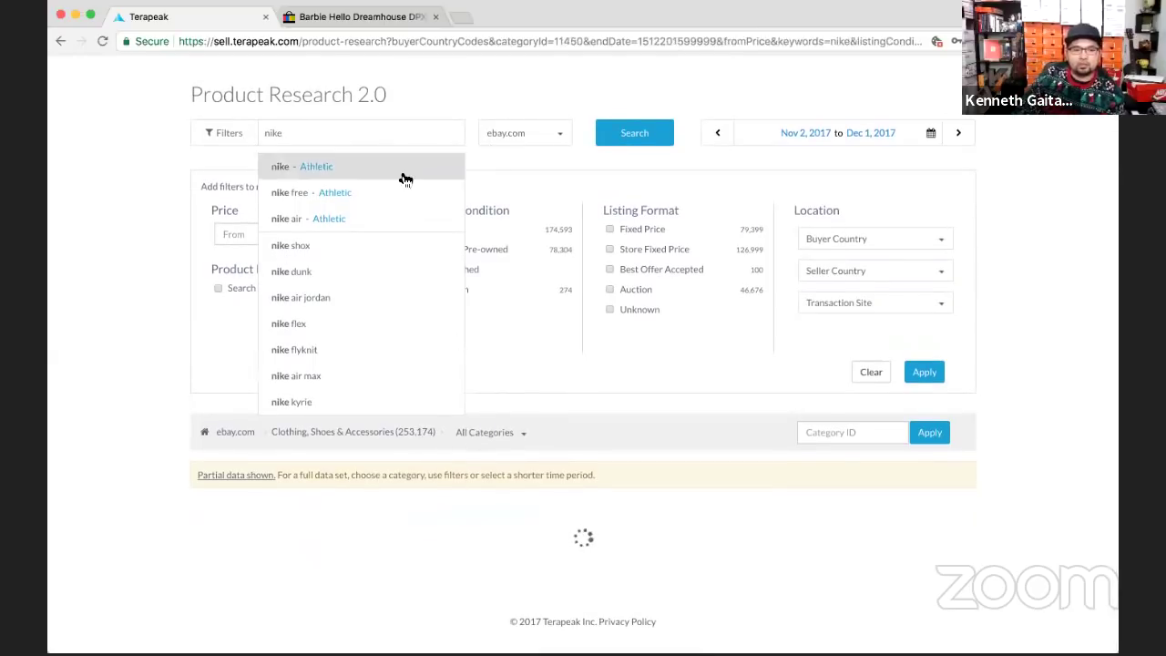
scroll(401, 173, up, 1)
click(258, 318)
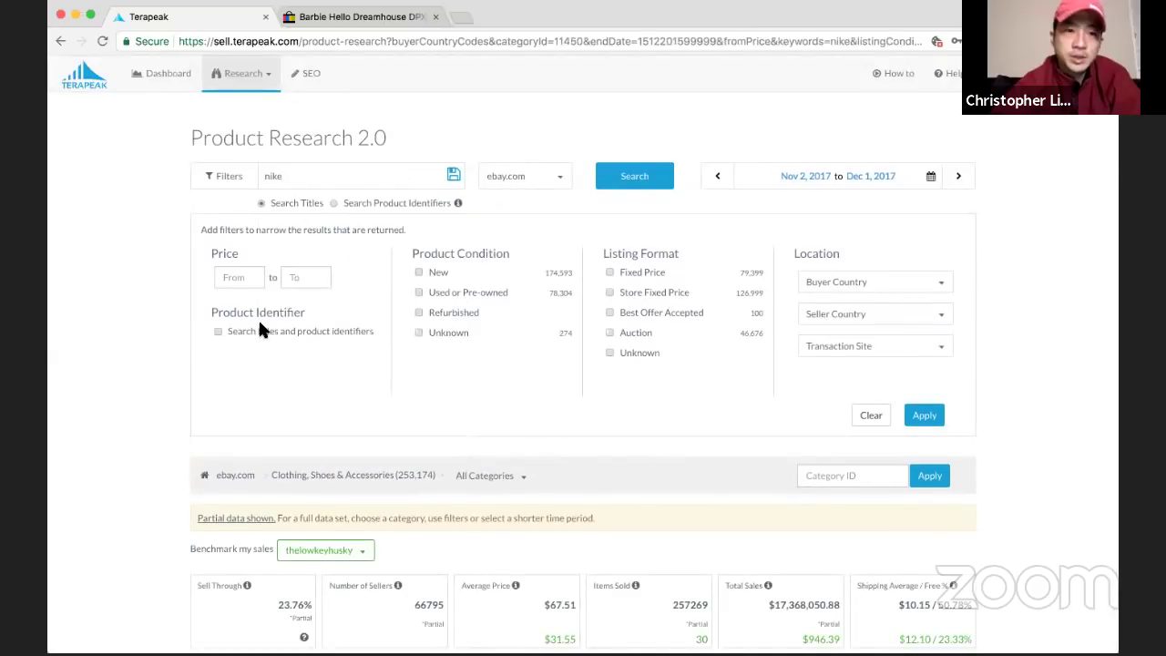
scroll(265, 331, down, 2)
scroll(269, 333, down, 2)
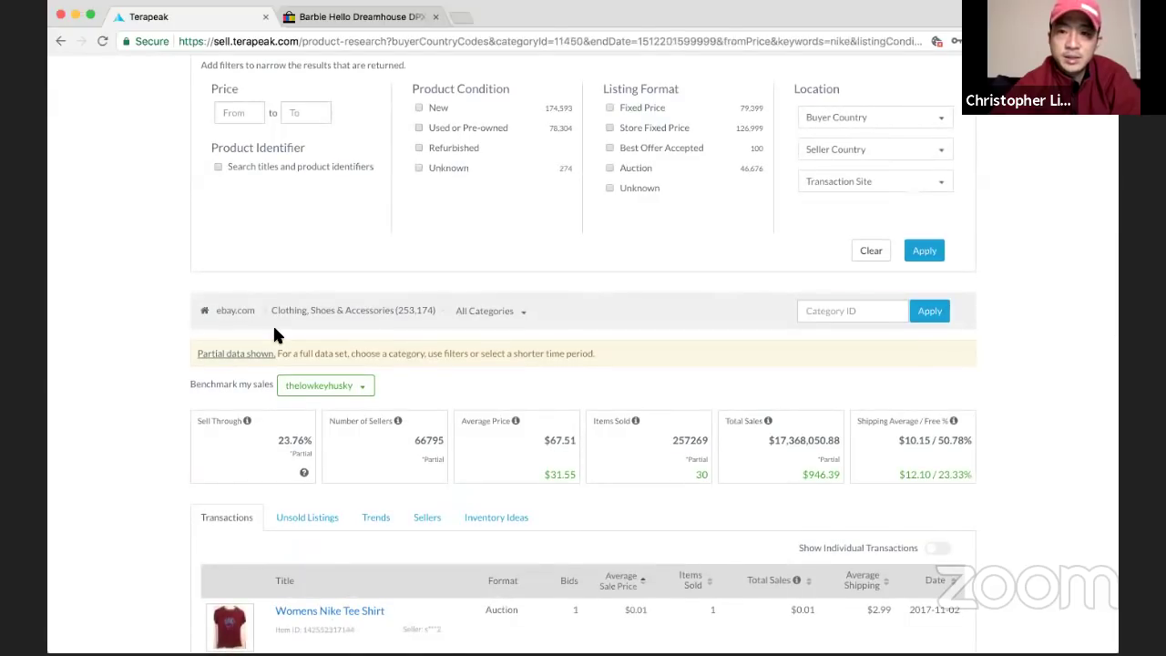
scroll(276, 334, down, 1)
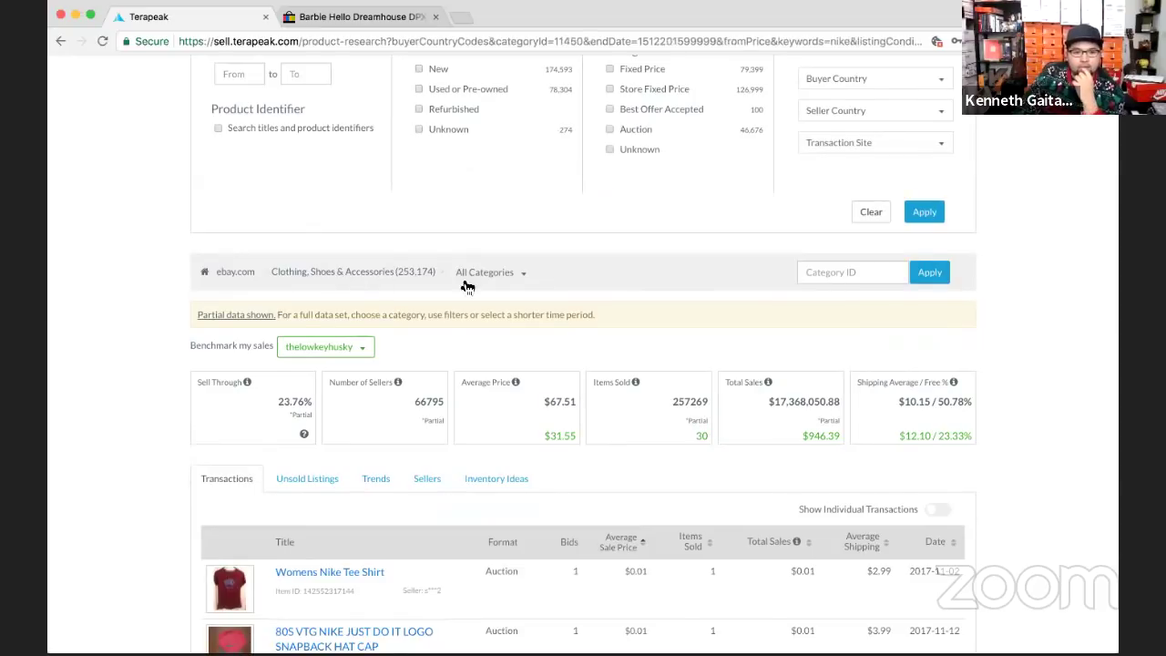
Narrow the "nike" results to the Men's Shoes category
click(528, 273)
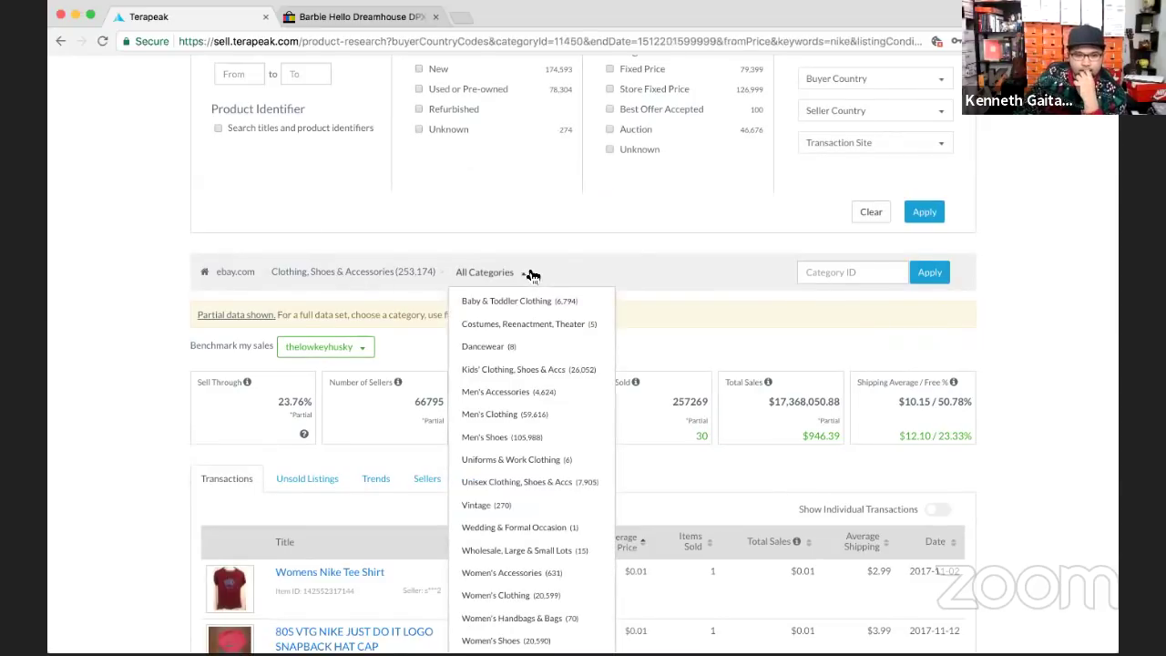
scroll(533, 344, down, 1)
scroll(533, 345, down, 1)
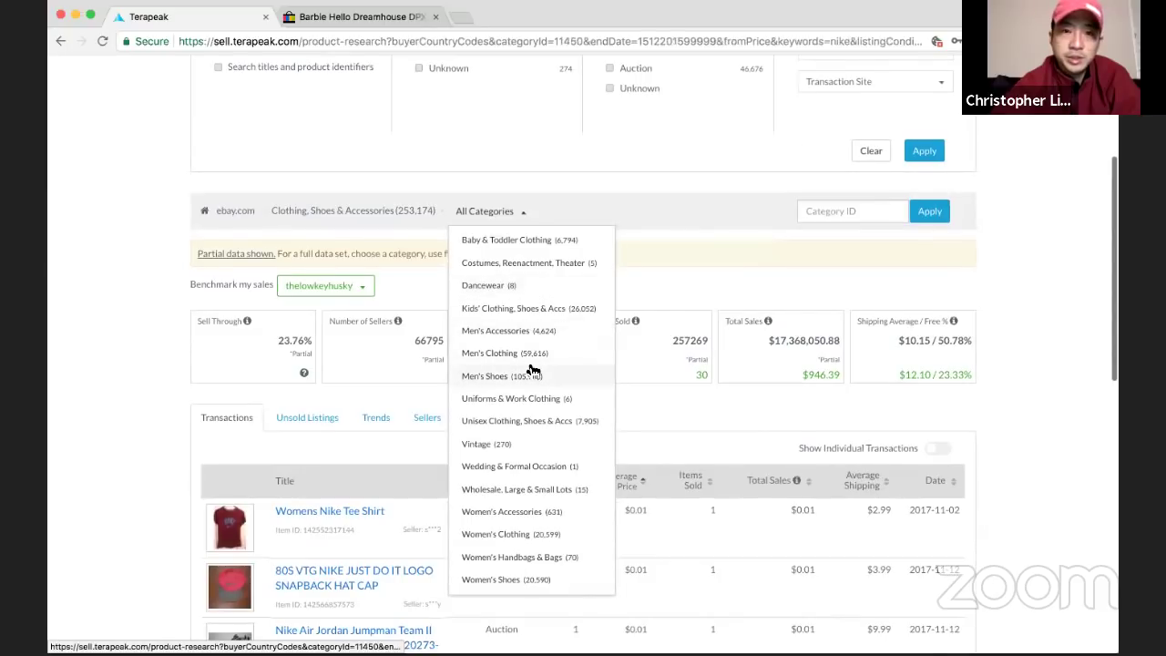
click(531, 370)
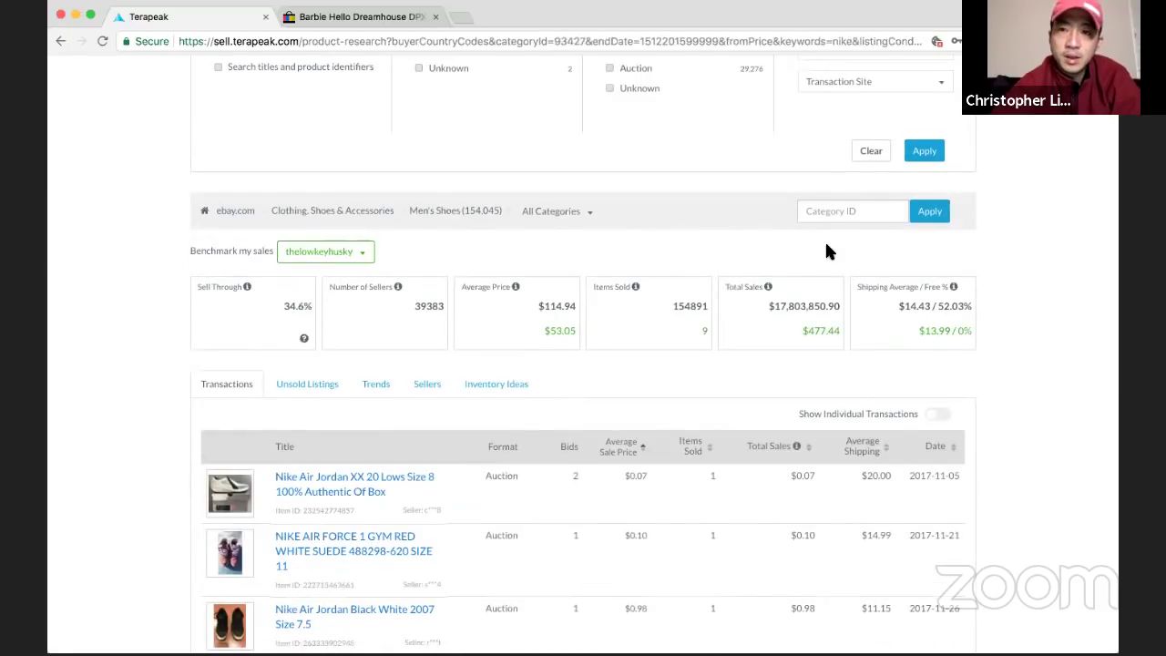
Remove the category restriction from the "nike" search and review the sales statistics across all eBay categories
click(923, 228)
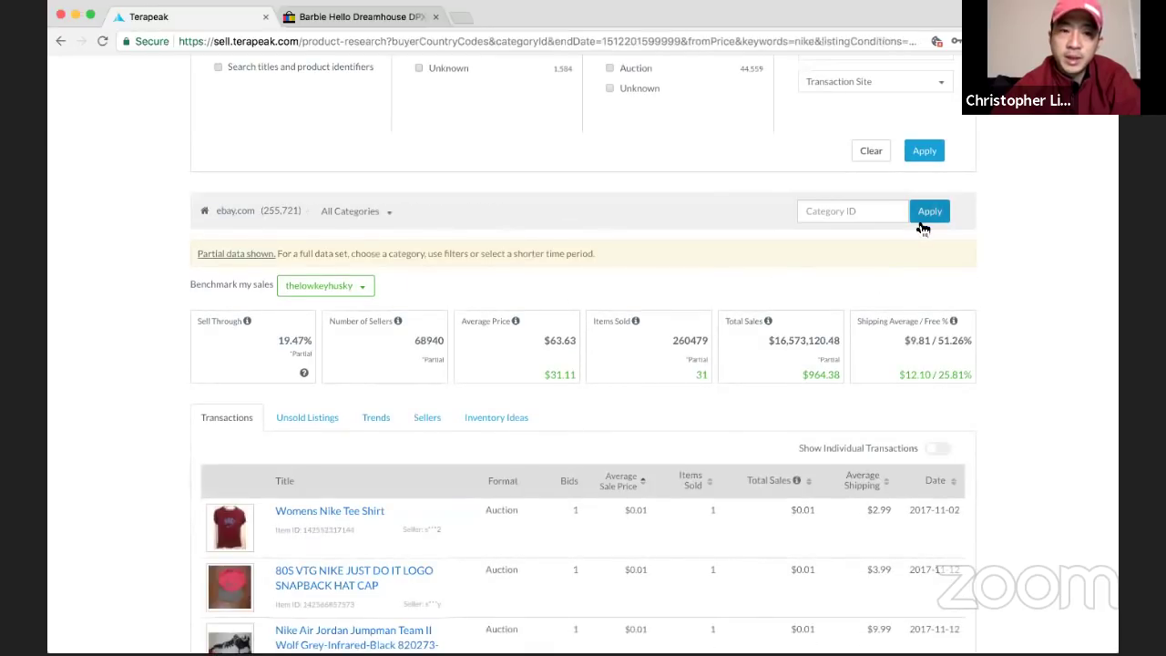
scroll(726, 372, down, 2)
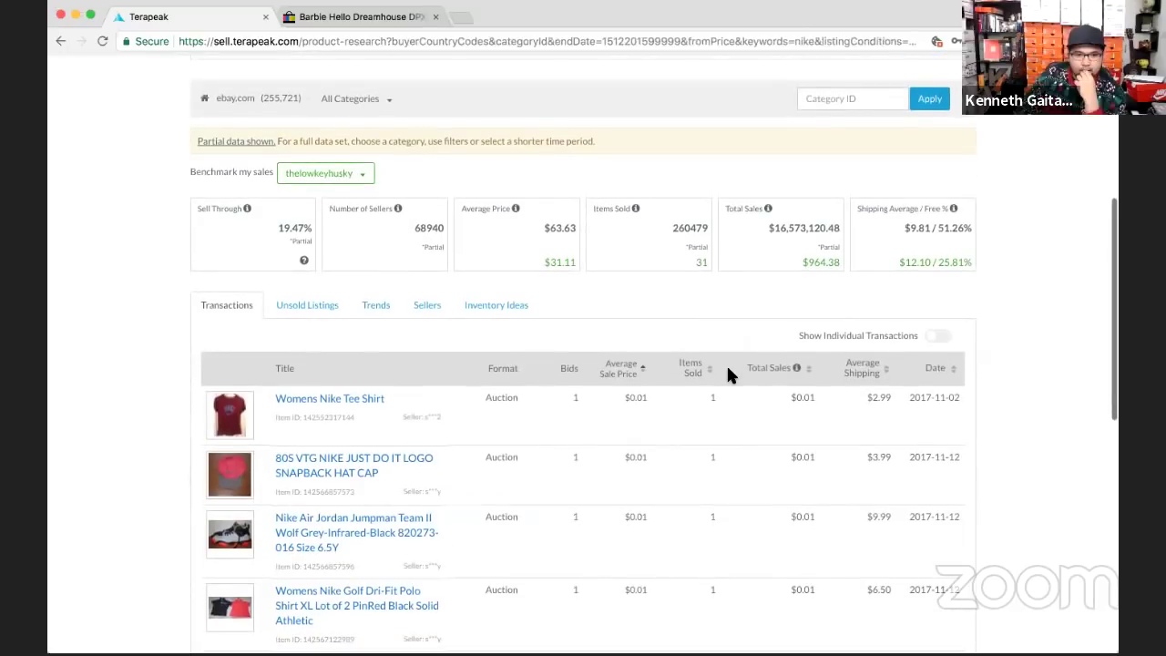
scroll(728, 371, up, 2)
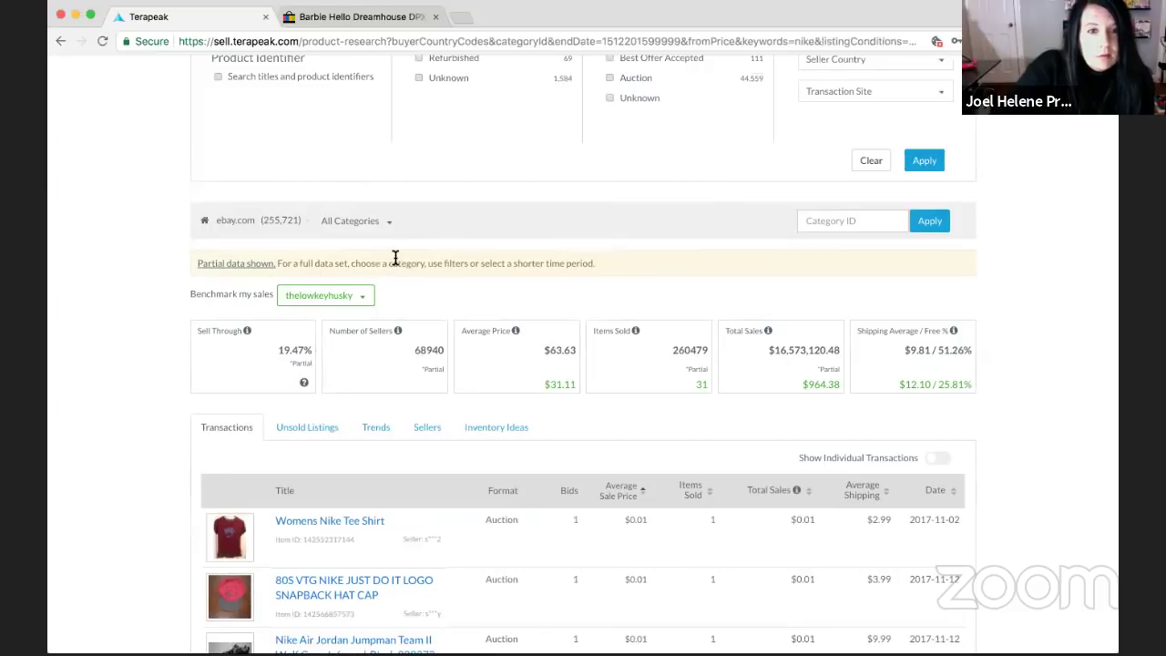
scroll(395, 258, up, 5)
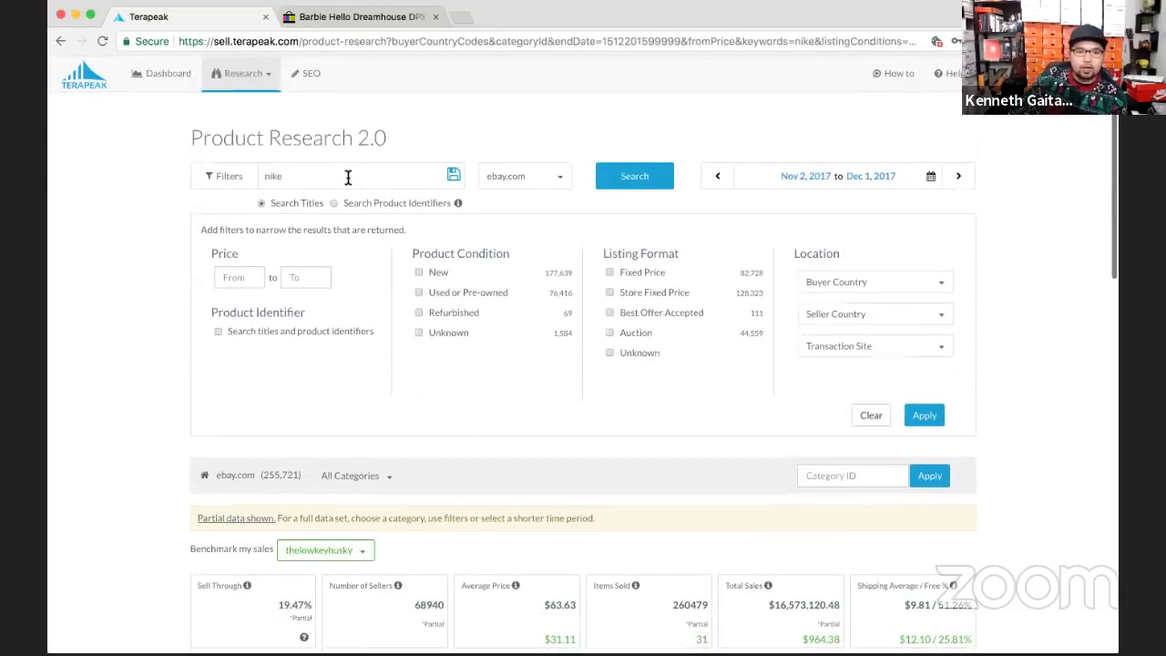
Search for the suggested "nike shoe" in the Athletic category and review its sales statistics
click(348, 176)
text(shoes)
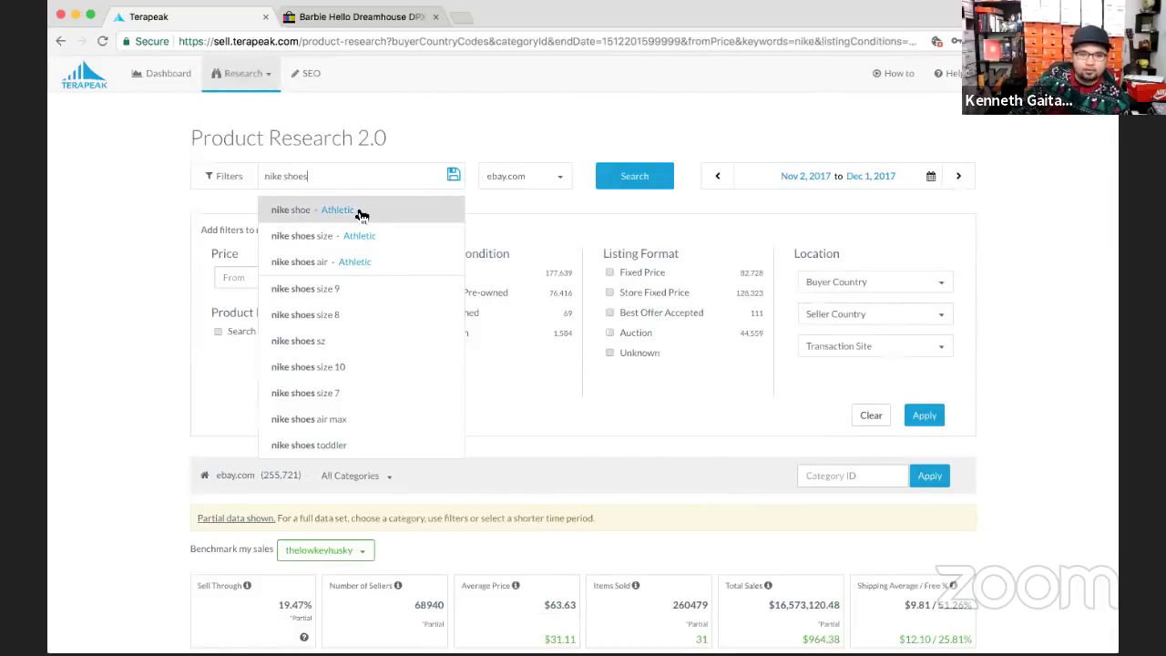
click(361, 211)
scroll(387, 225, down, 3)
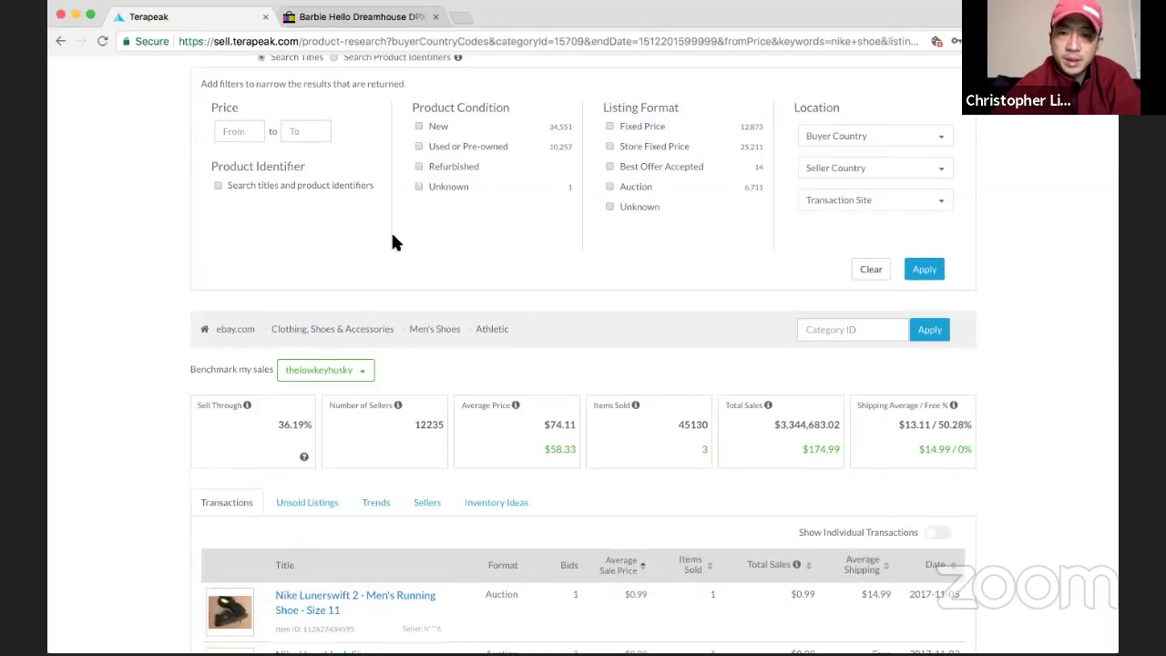
scroll(393, 236, down, 2)
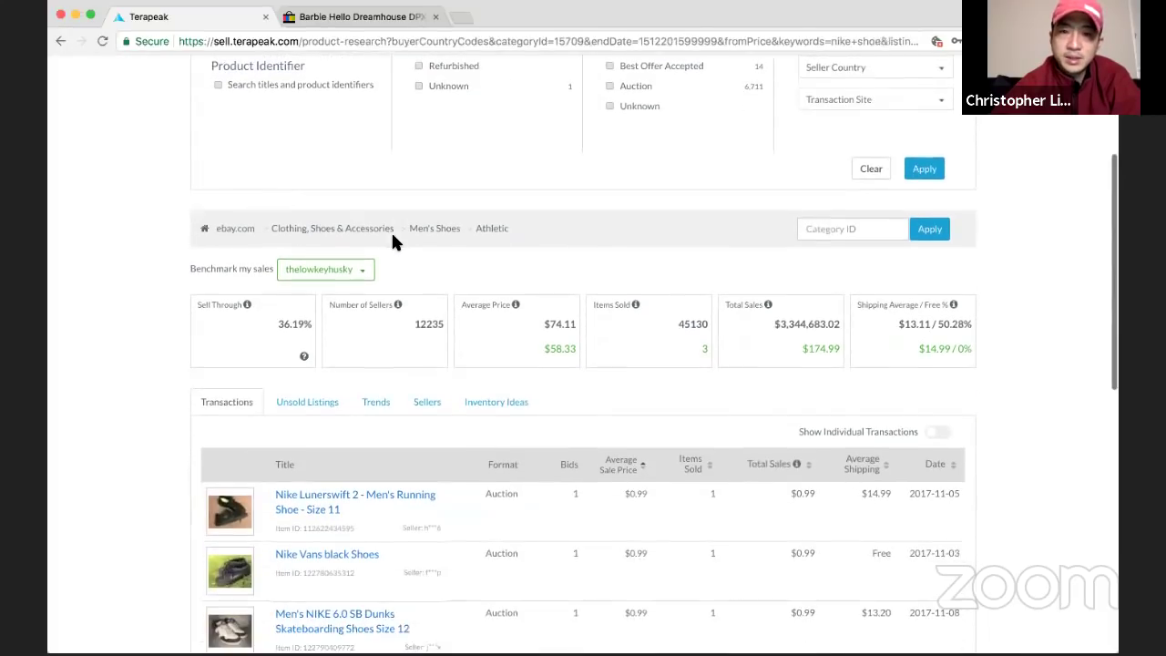
scroll(393, 237, up, 5)
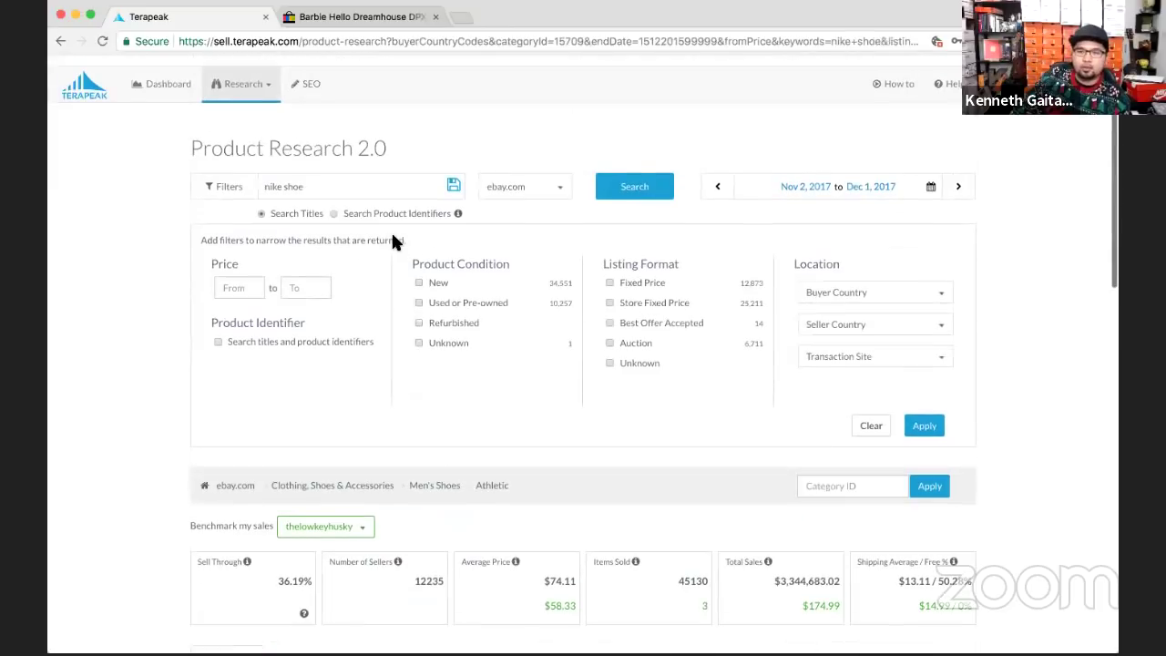
Search for "nike mens shoes" in the Athletic category and check its sales statistics
click(315, 176)
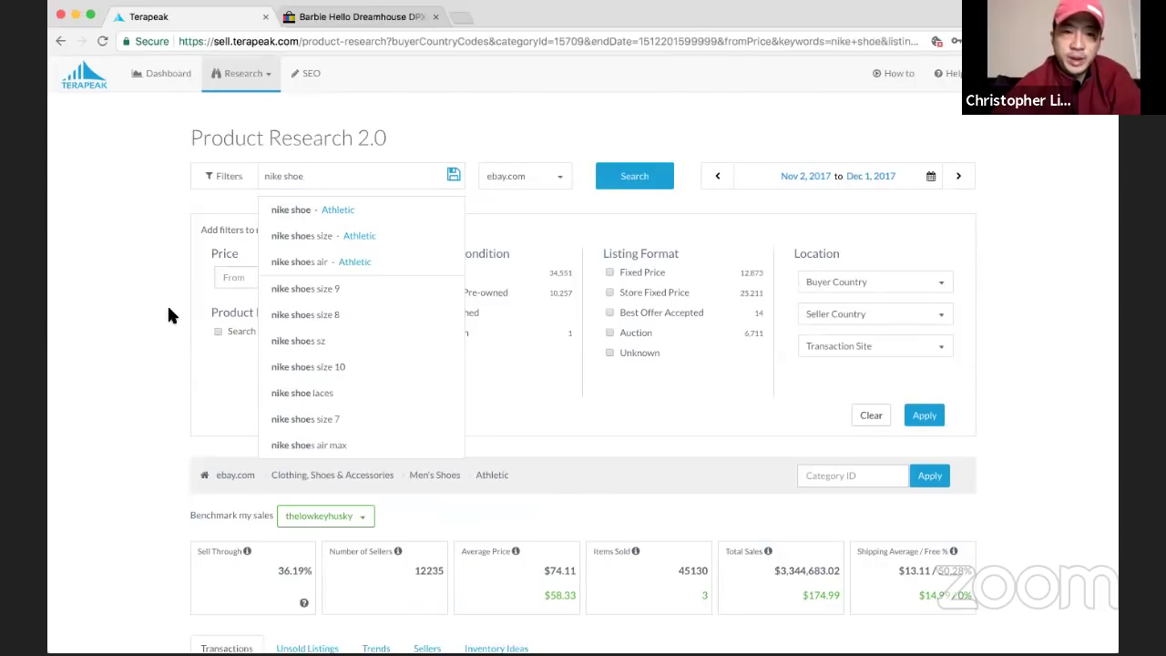
double_click(292, 178)
text(mens shoes)
click(597, 176)
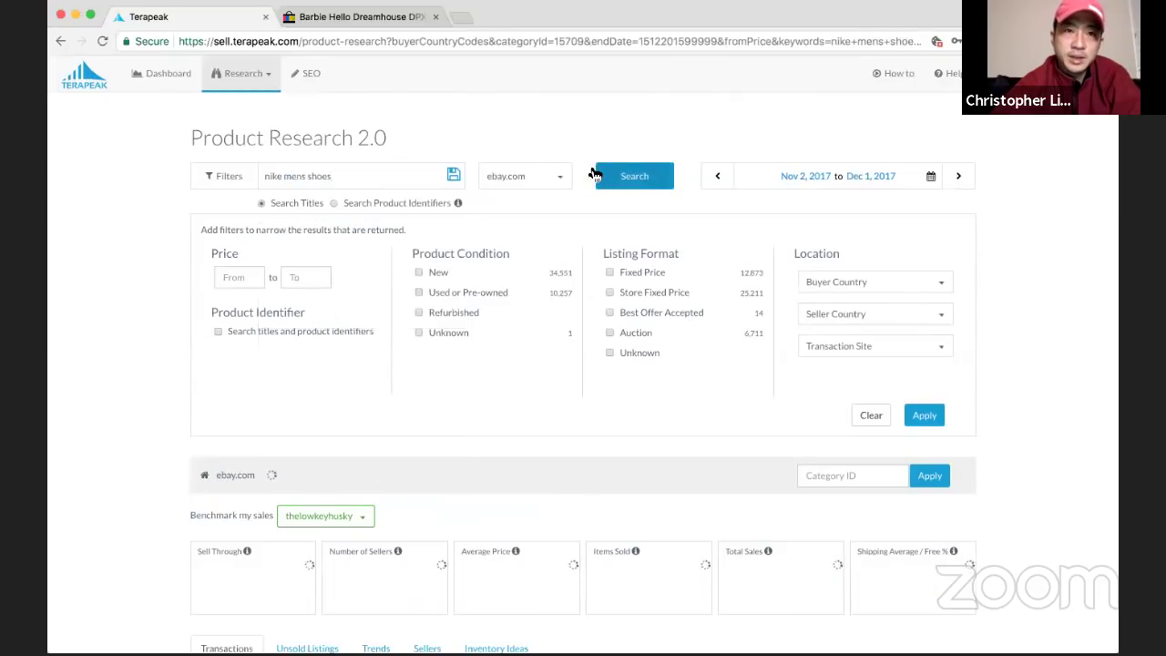
scroll(630, 191, down, 5)
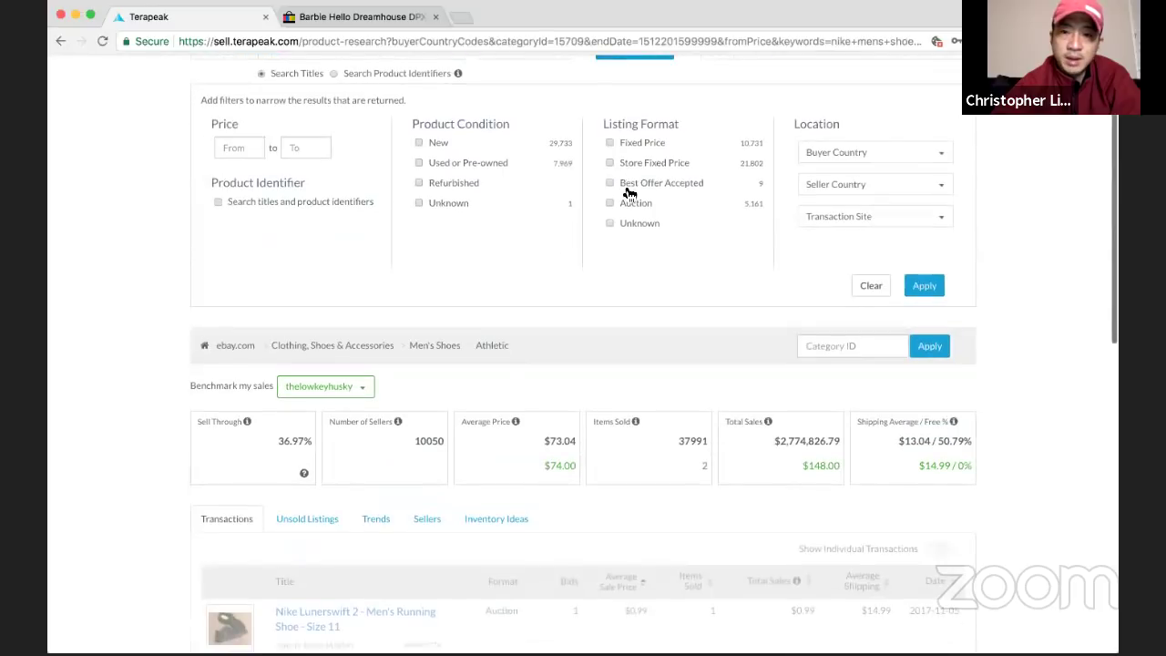
Search for "nike womens shoes" and review its sales statistics and category path
scroll(630, 193, up, 5)
click(284, 180)
text(womens shoes)
click(636, 175)
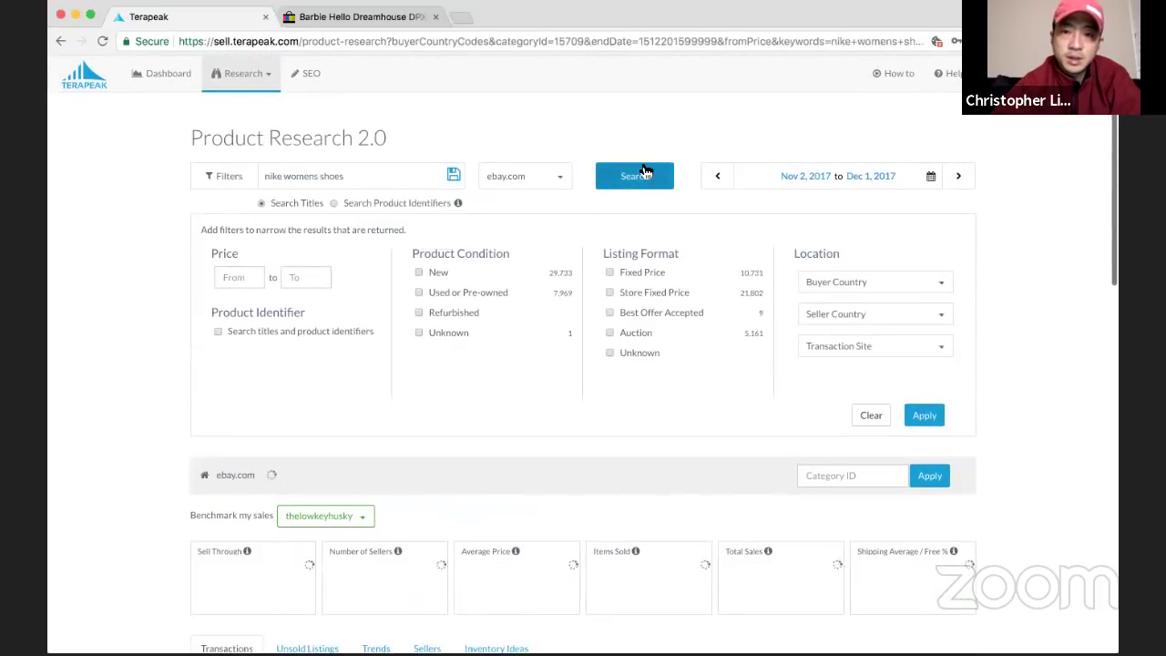
scroll(642, 172, down, 2)
scroll(641, 167, up, 1)
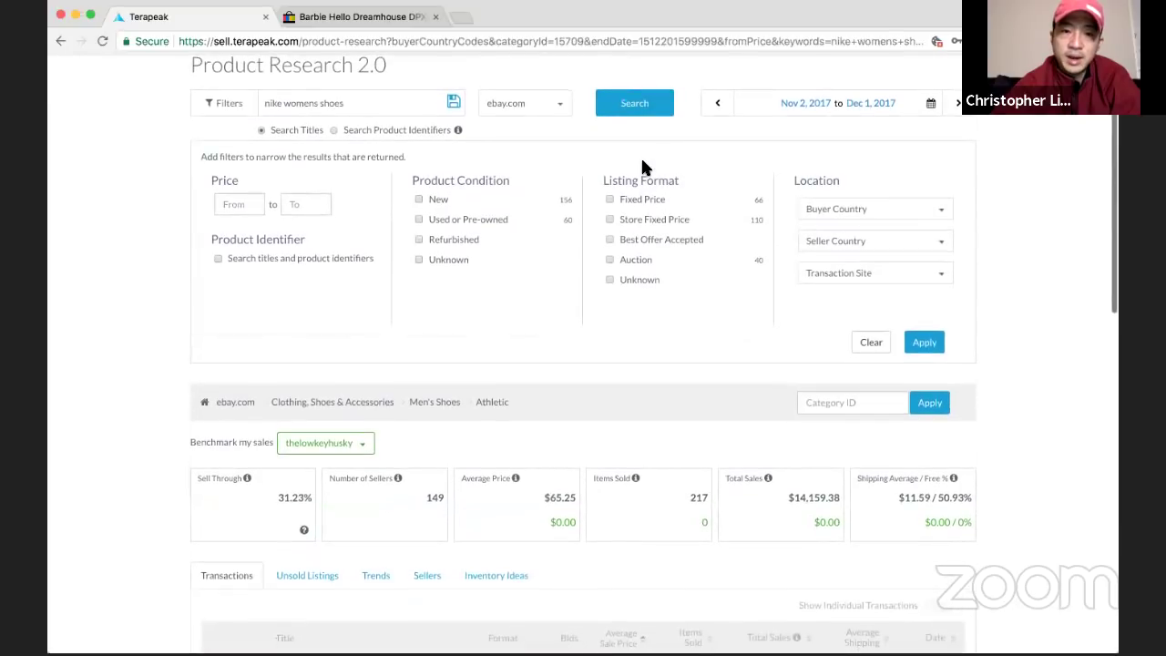
scroll(640, 145, up, 1)
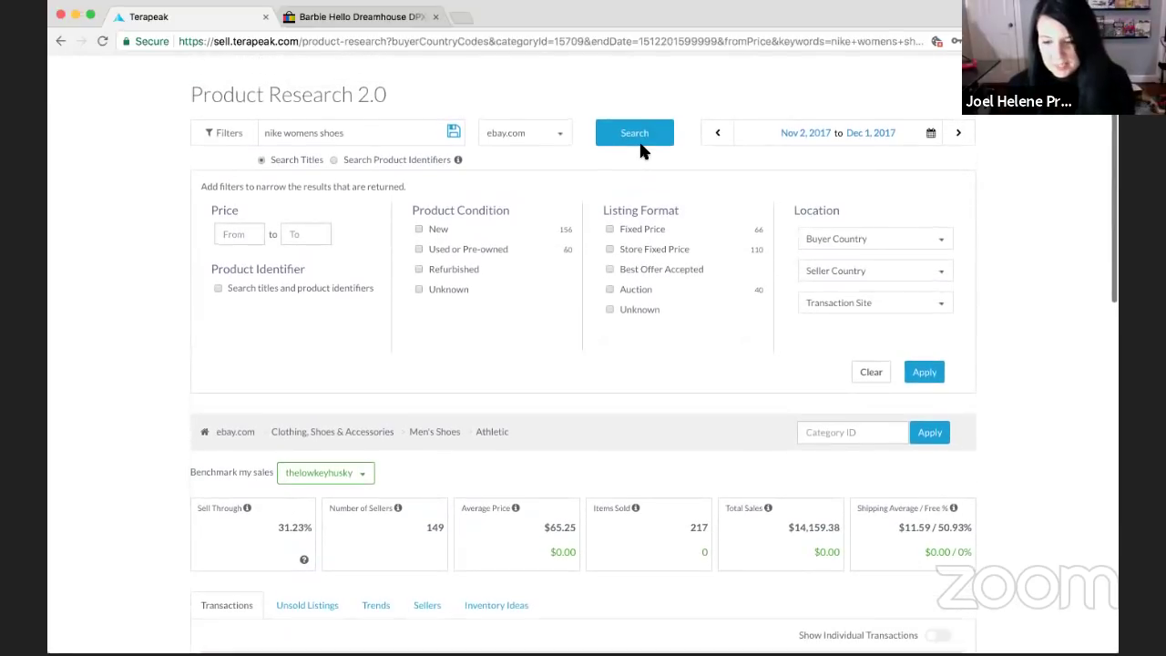
scroll(402, 207, down, 2)
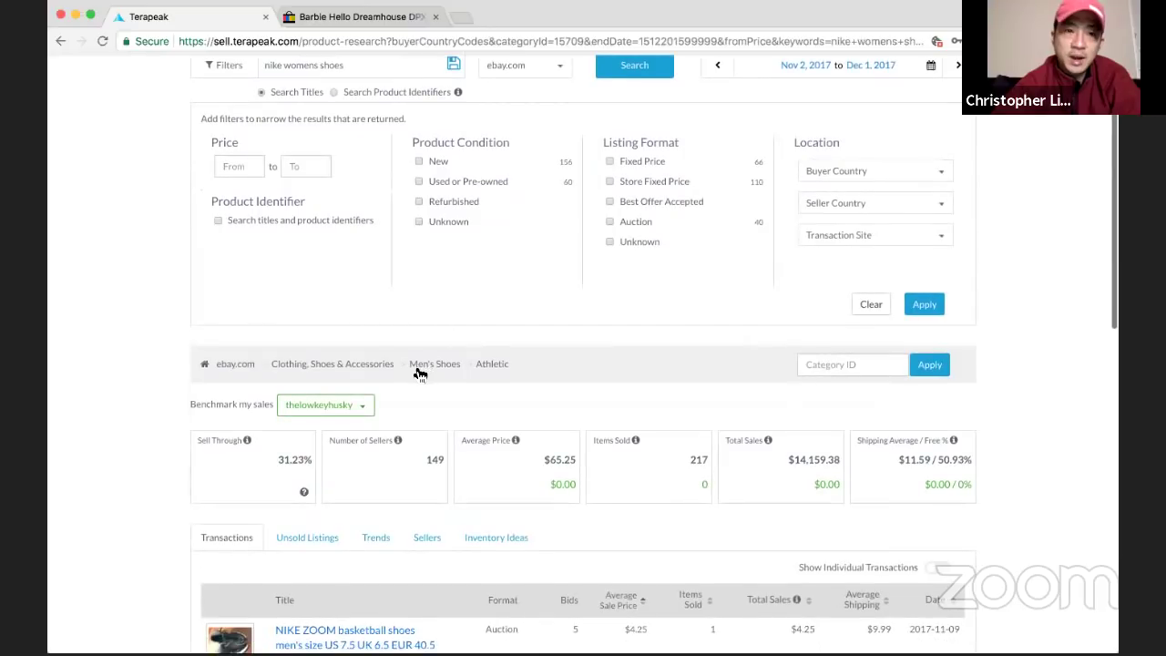
Widen the "nike womens shoes" search to the Clothing, Shoes & Accessories category and review its sales statistics
click(387, 366)
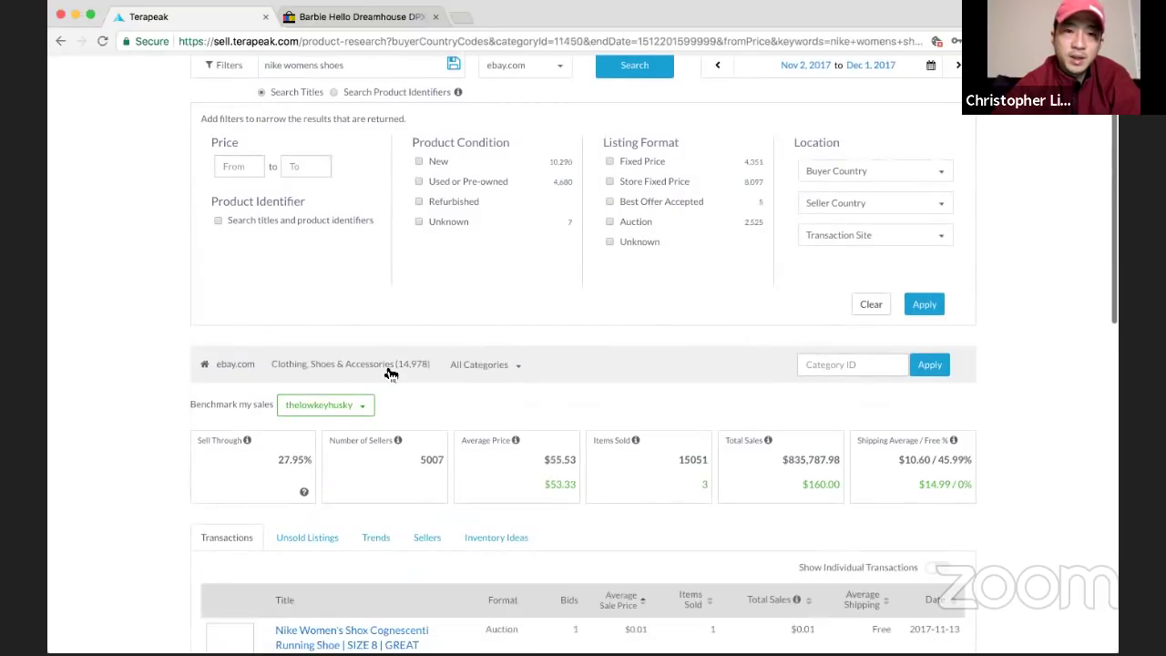
scroll(390, 369, down, 4)
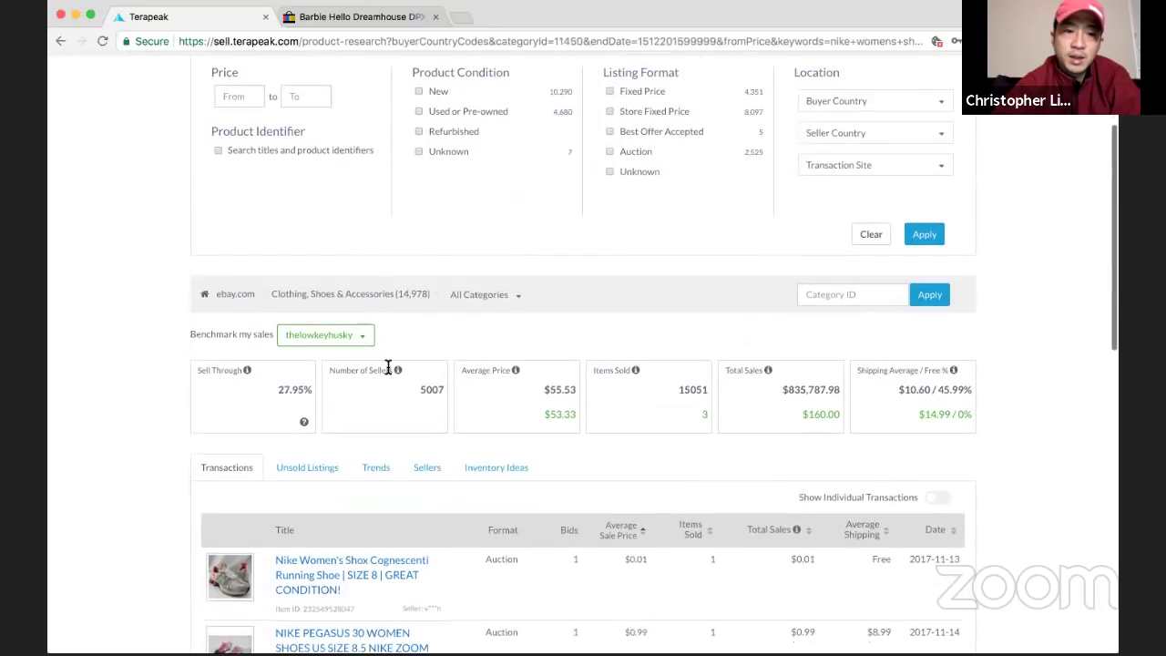
scroll(388, 366, down, 1)
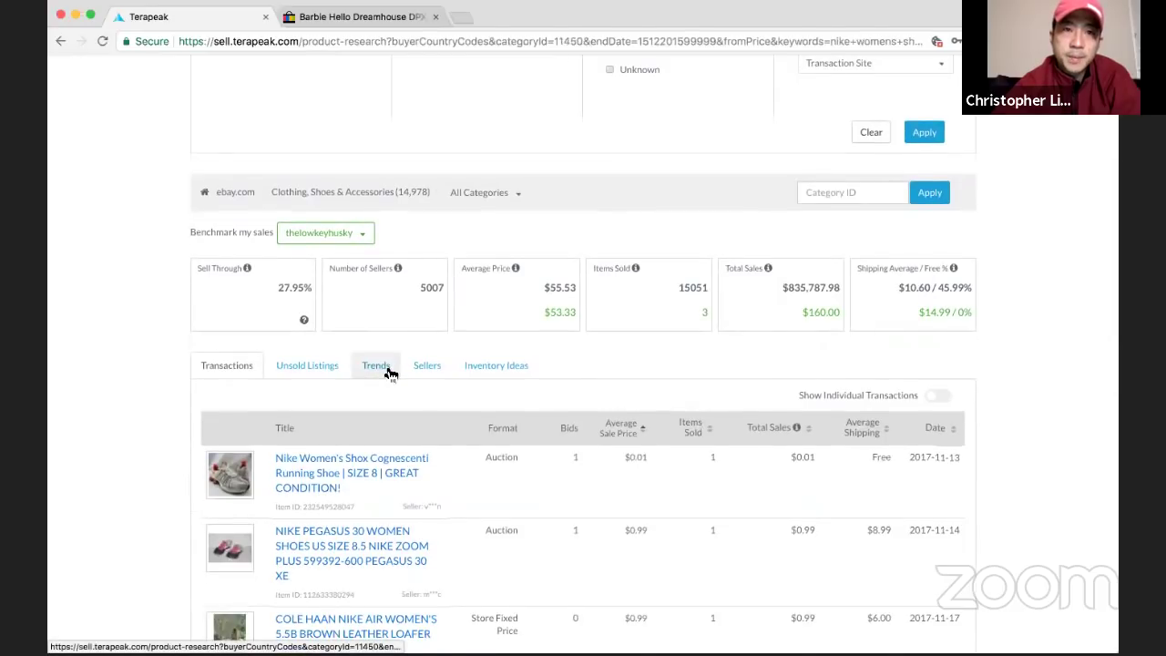
scroll(390, 374, up, 3)
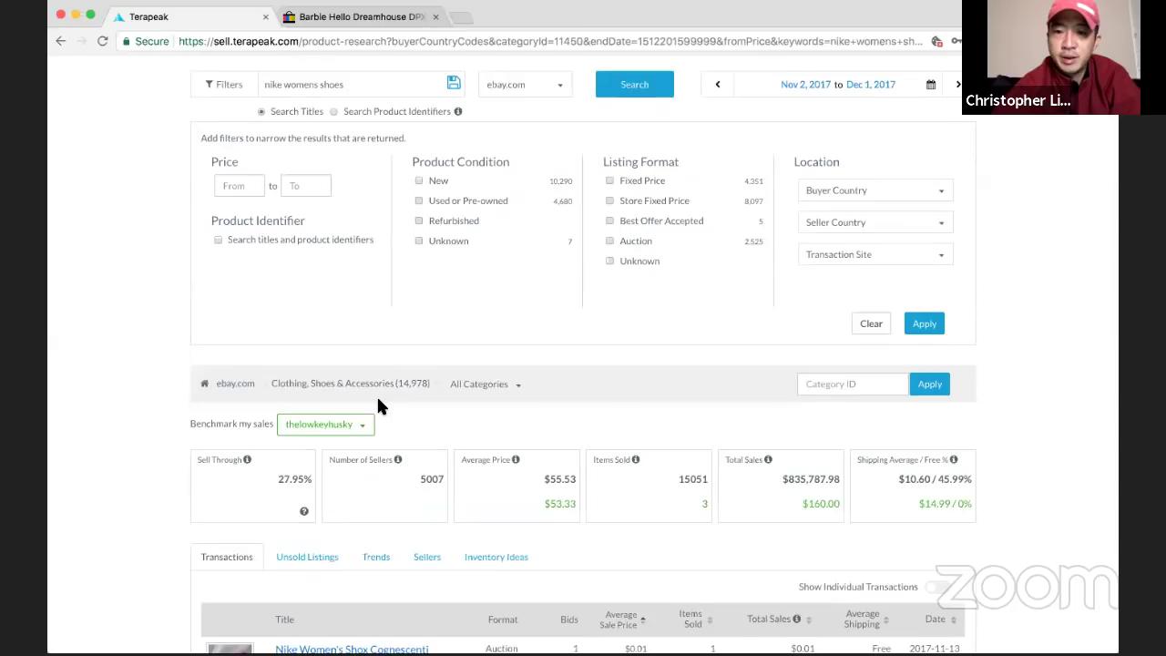
Search for "nike mens shoes" in Clothing, Shoes & Accessories and review its sales statistics
scroll(379, 400, up, 1)
scroll(378, 407, up, 1)
double_click(306, 177)
text(mens)
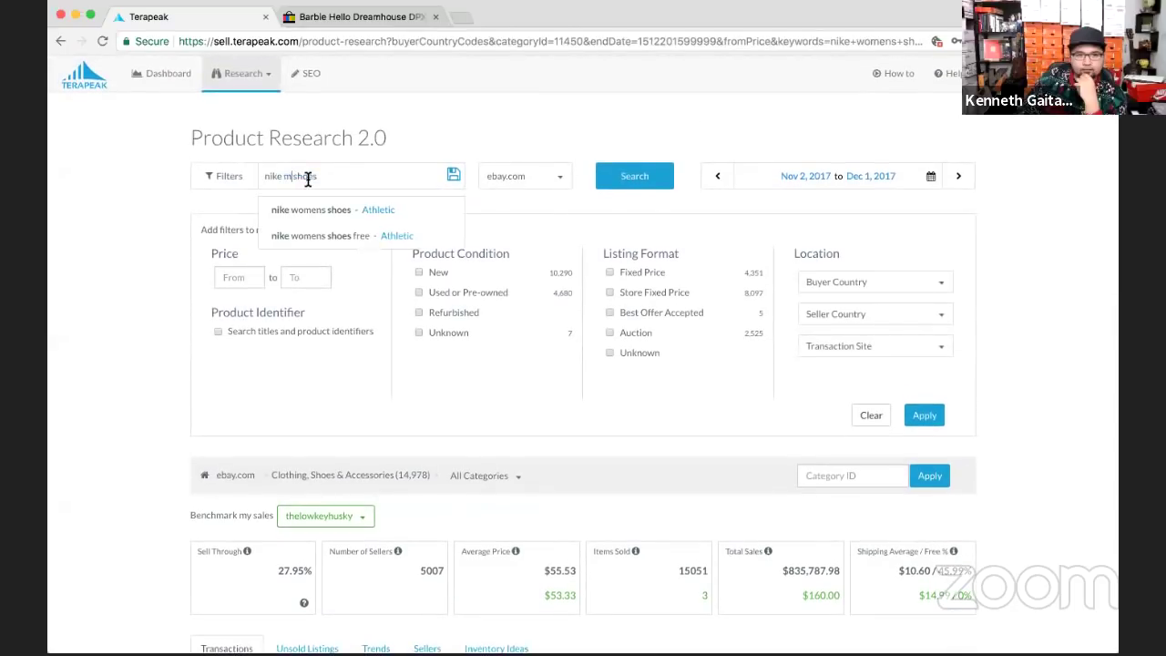
key(Return)
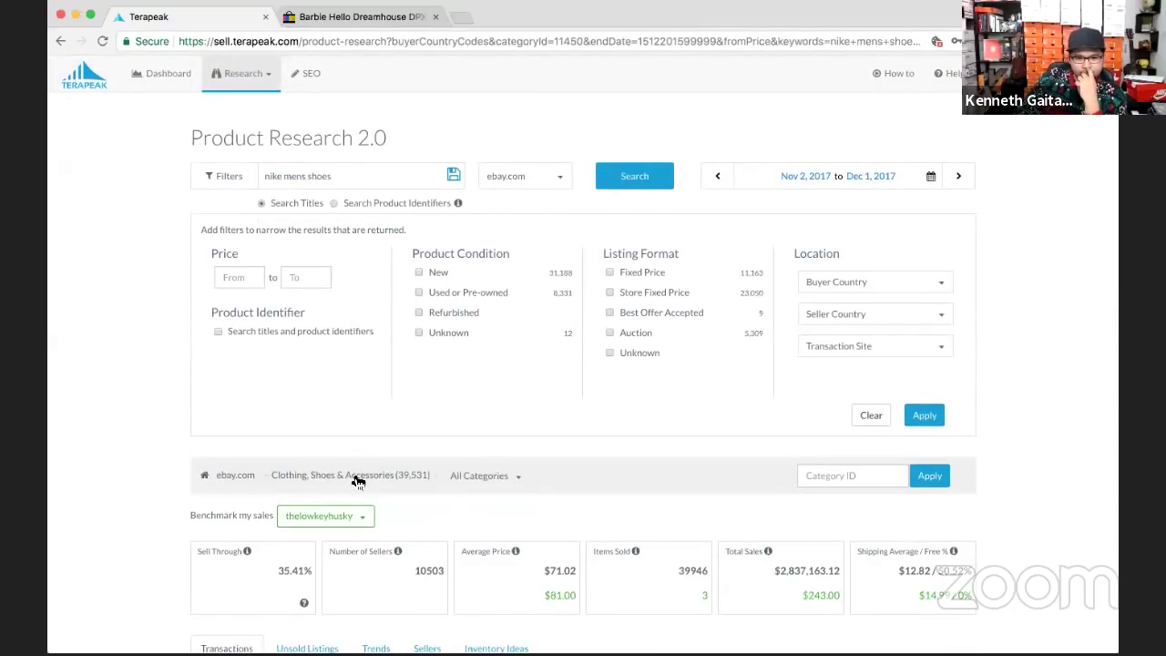
scroll(356, 480, down, 2)
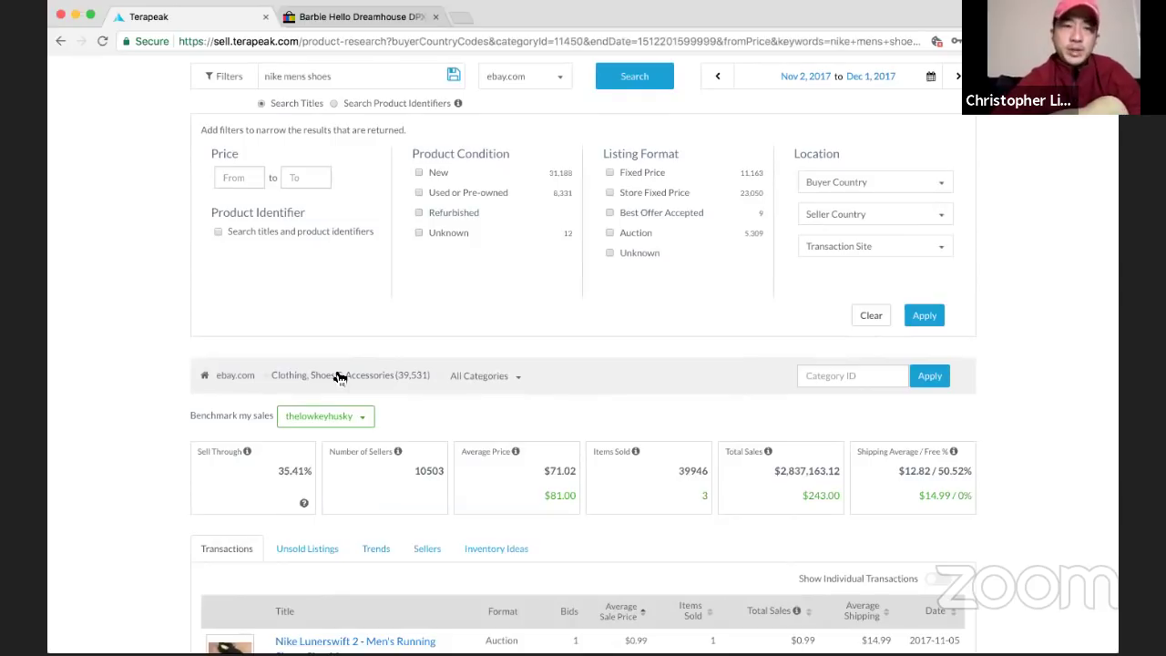
double_click(293, 76)
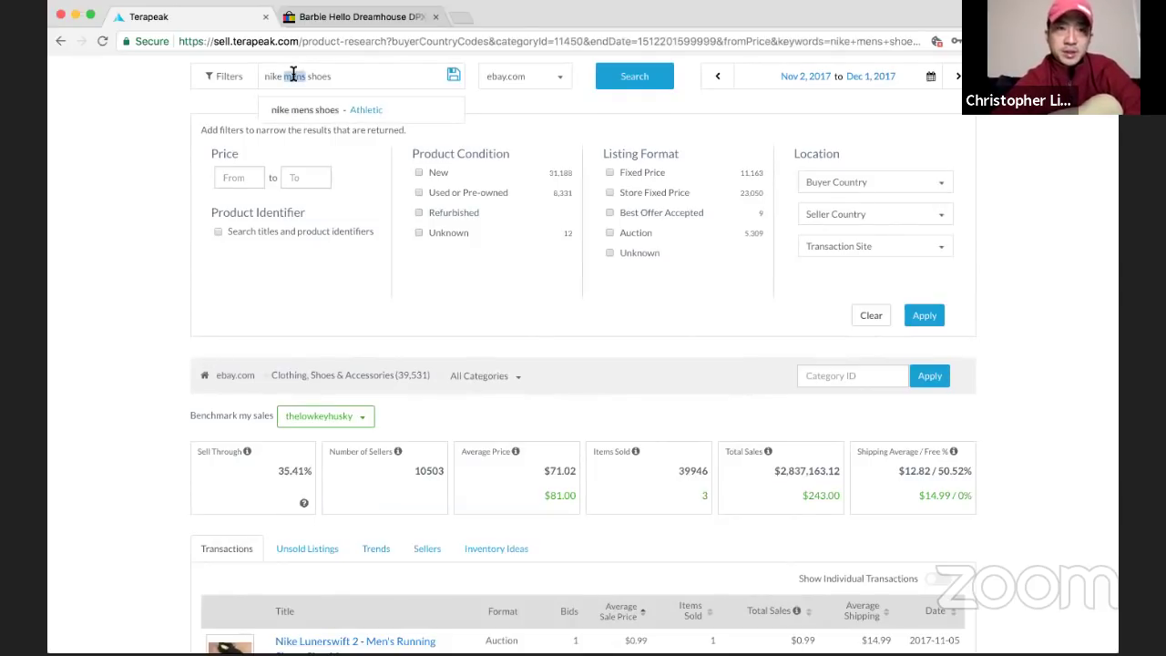
double_click(330, 76)
text(running)
Search for the suggested "lululemon" in the Athletic Apparel category and review its sales statistics
key(ctrl+a)
text(lu)
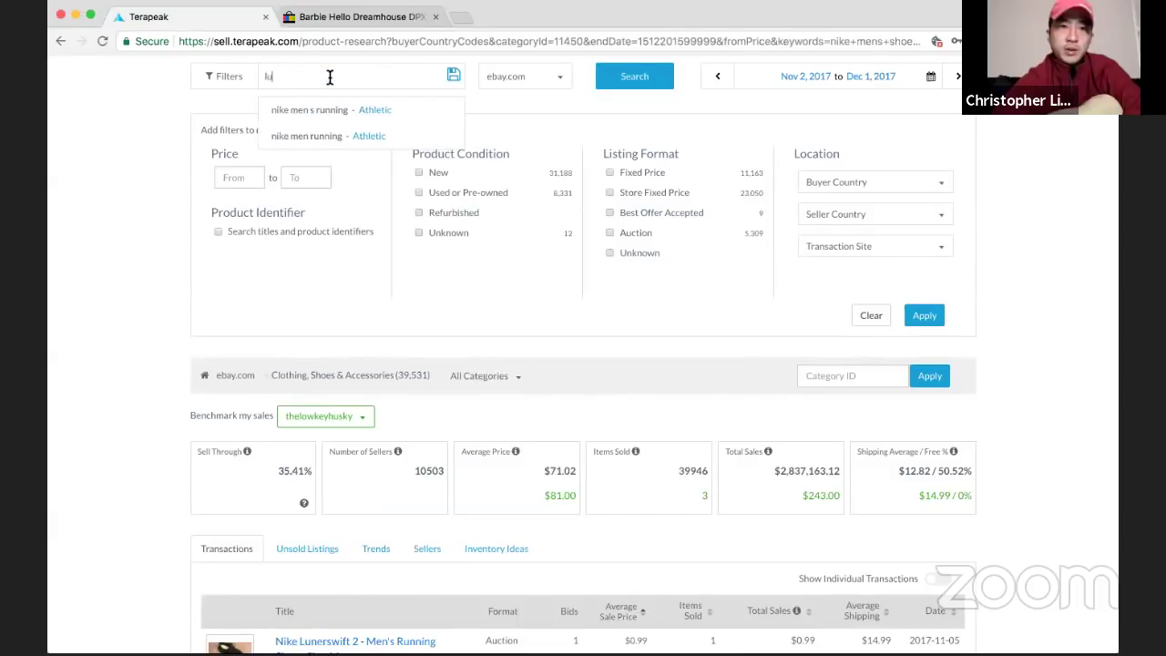
text(lulemon)
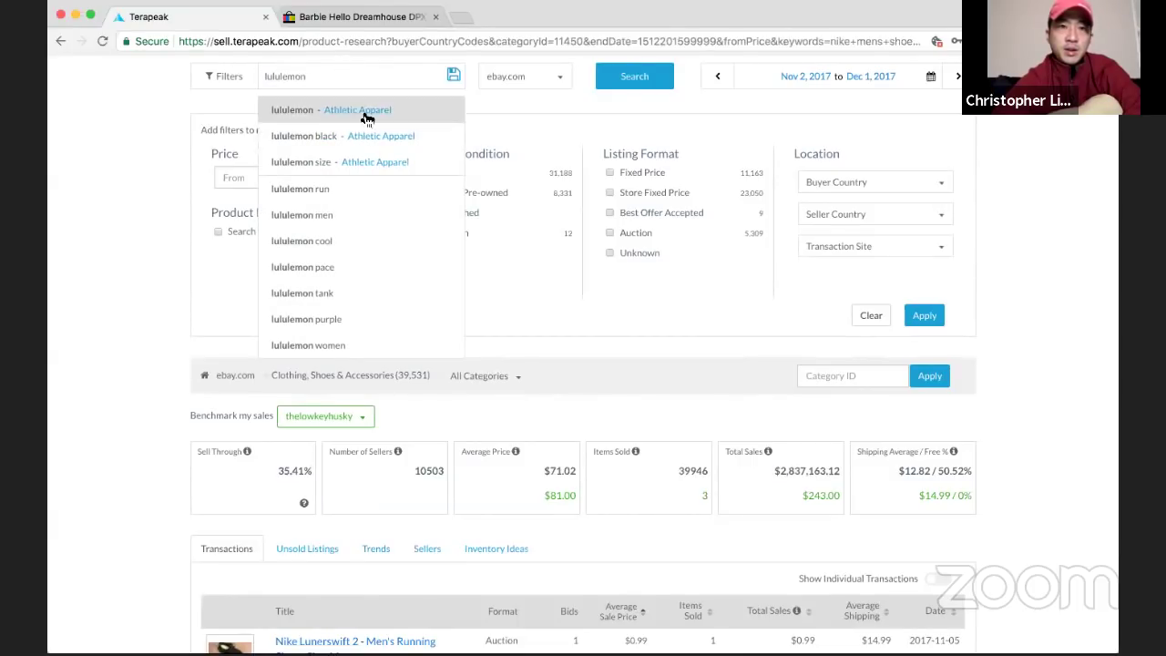
click(364, 115)
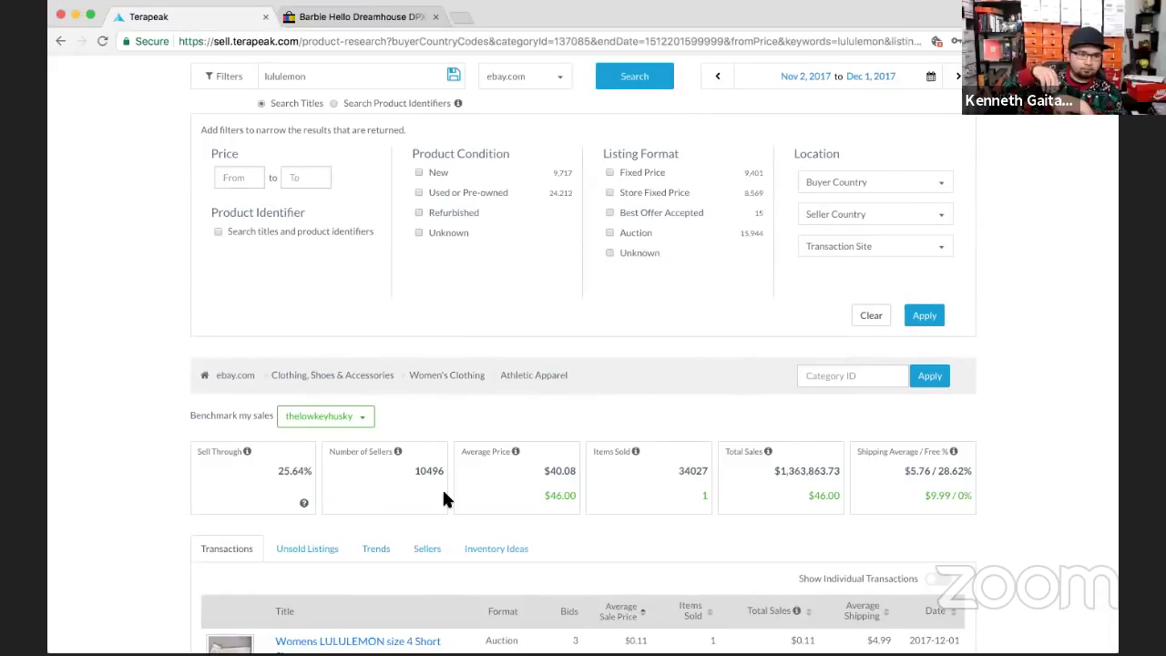
Search for "nintendo" within the current Athletic Apparel category
double_click(317, 79)
text(nin)
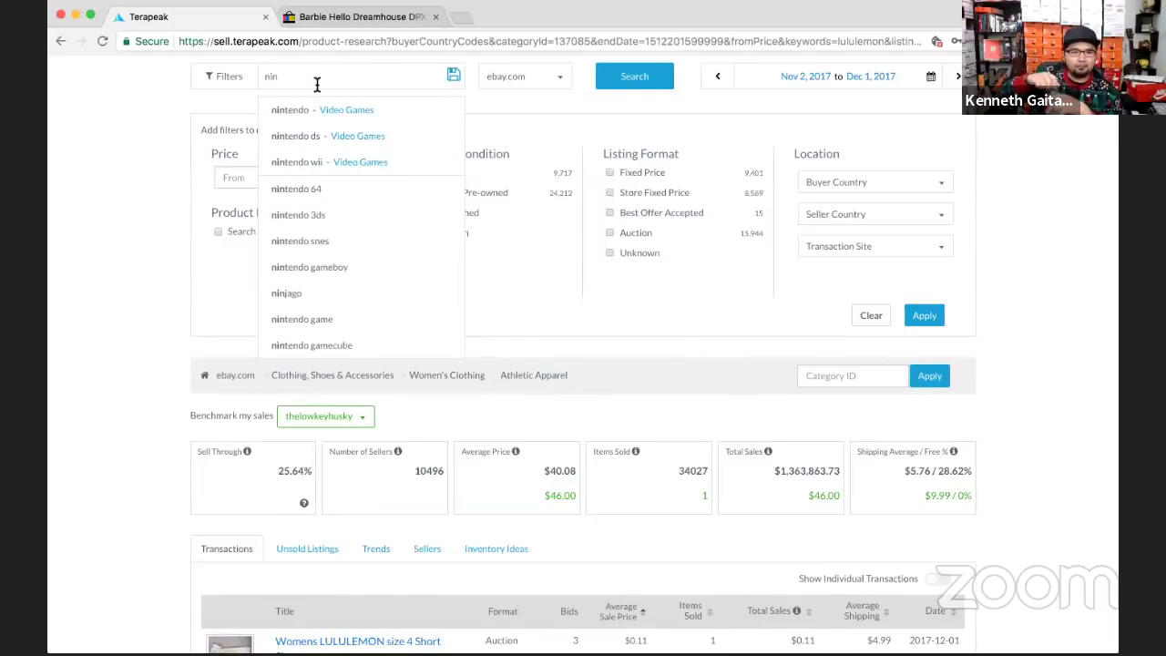
text(tendo)
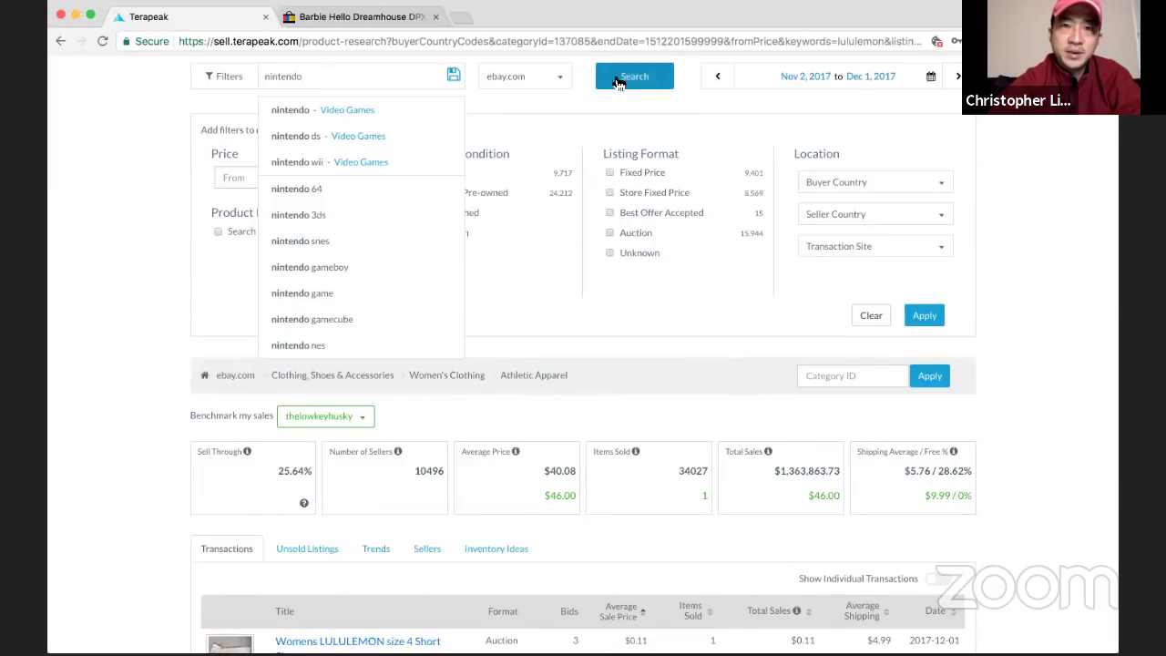
click(618, 83)
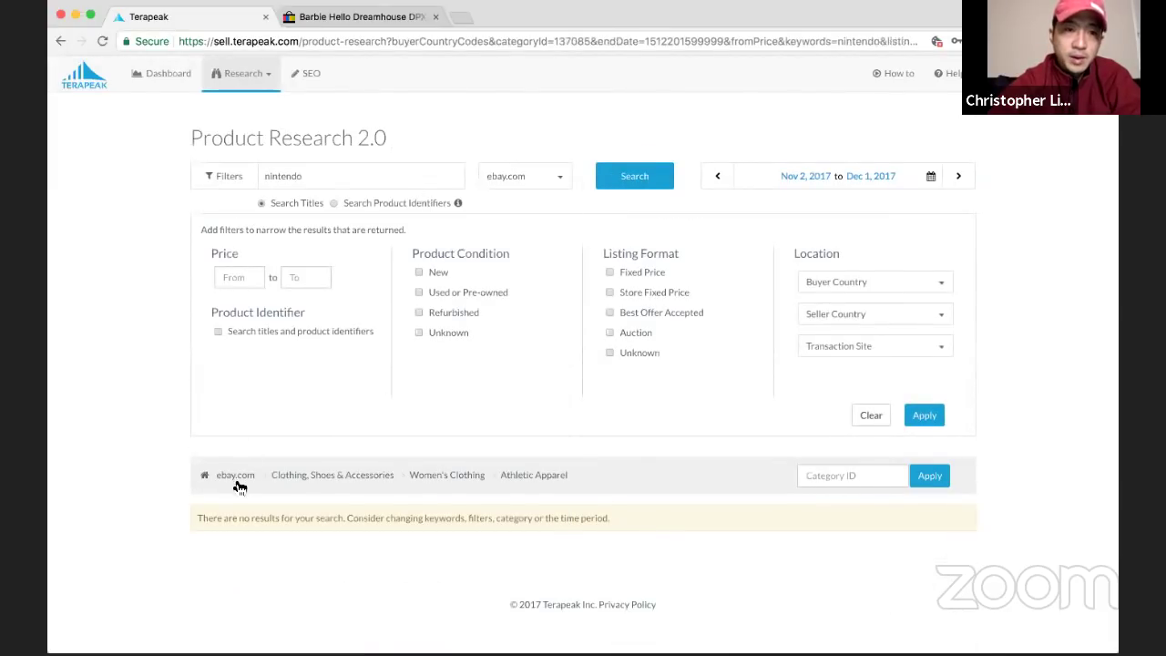
Search for the suggested "nintendo" in the Video Games category and review its sales statistics
click(386, 185)
click(391, 208)
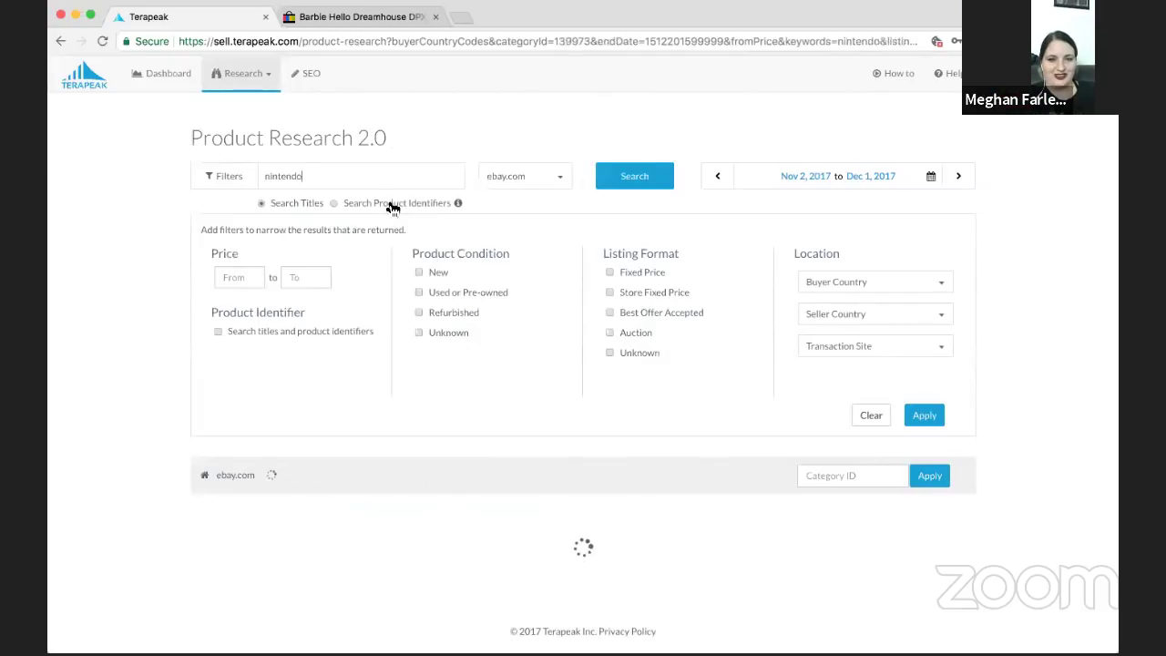
scroll(387, 207, down, 1)
scroll(386, 206, down, 2)
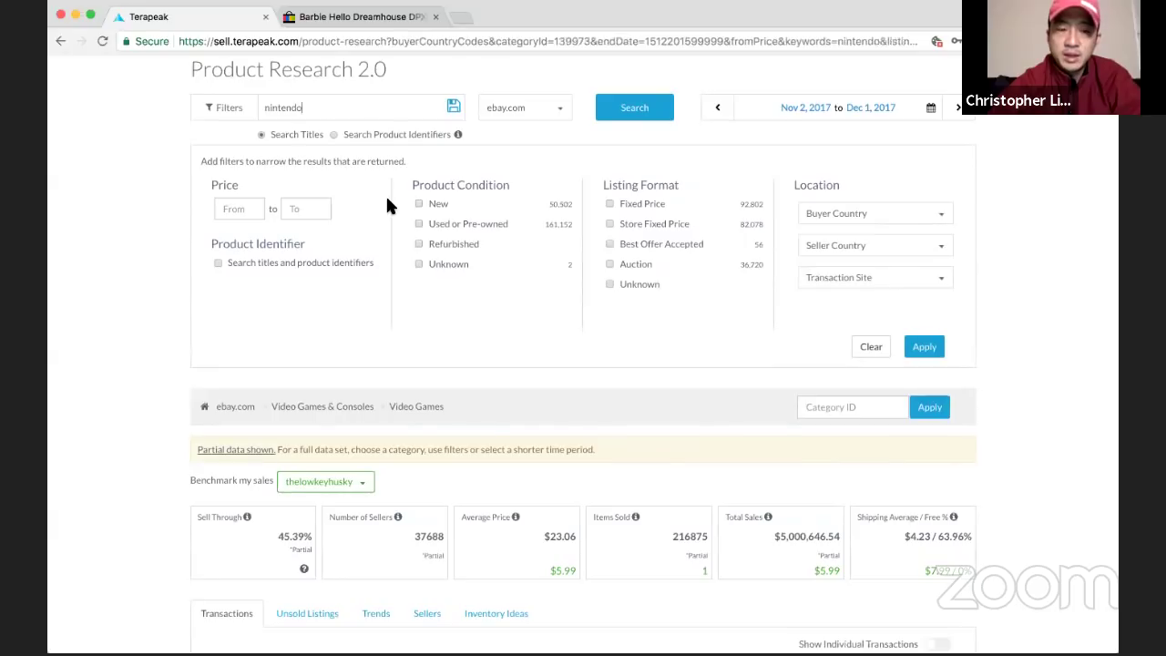
scroll(387, 206, up, 1)
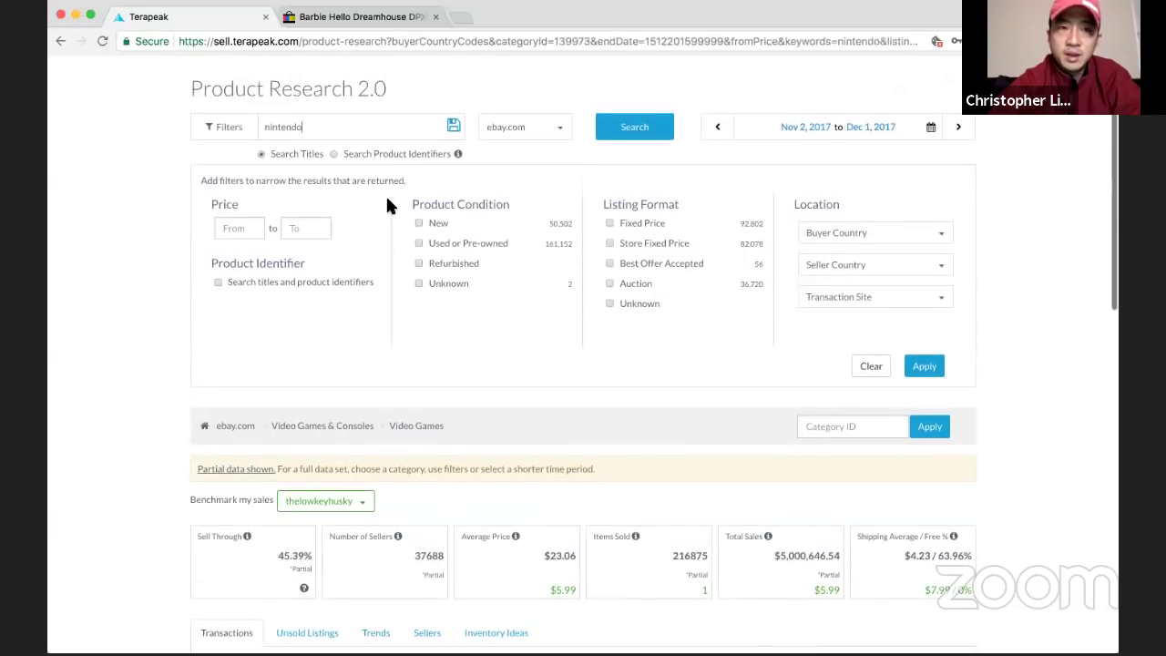
Broaden the "nintendo" search to Video Games & Consoles and on to all eBay categories, reviewing the sales statistics
click(354, 138)
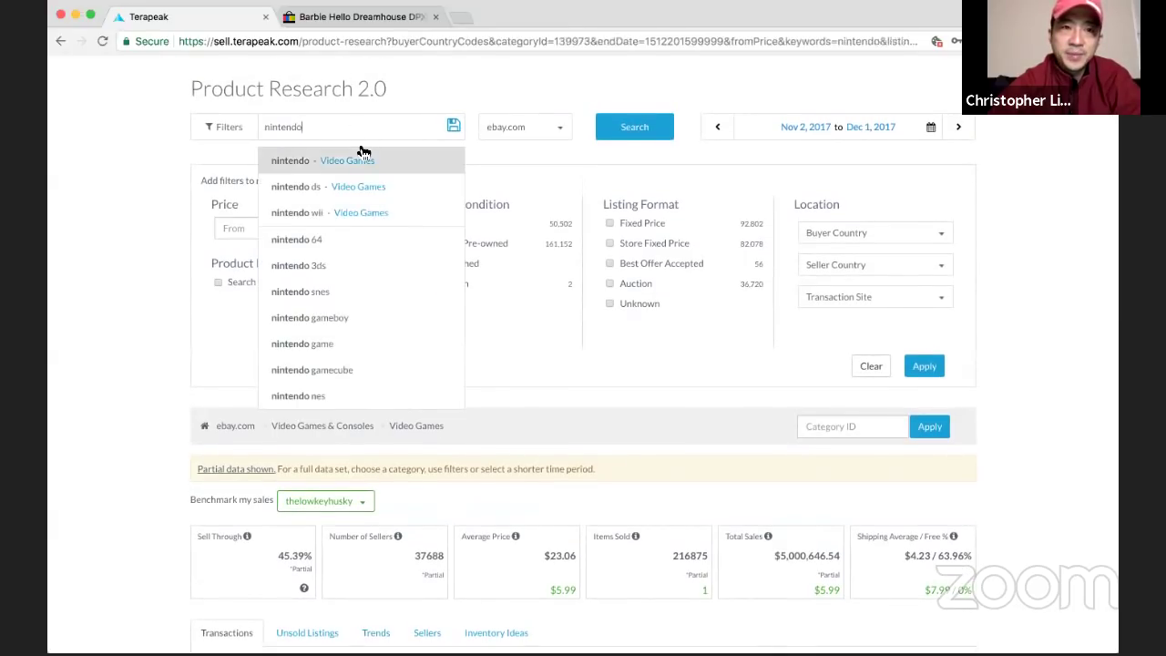
click(336, 426)
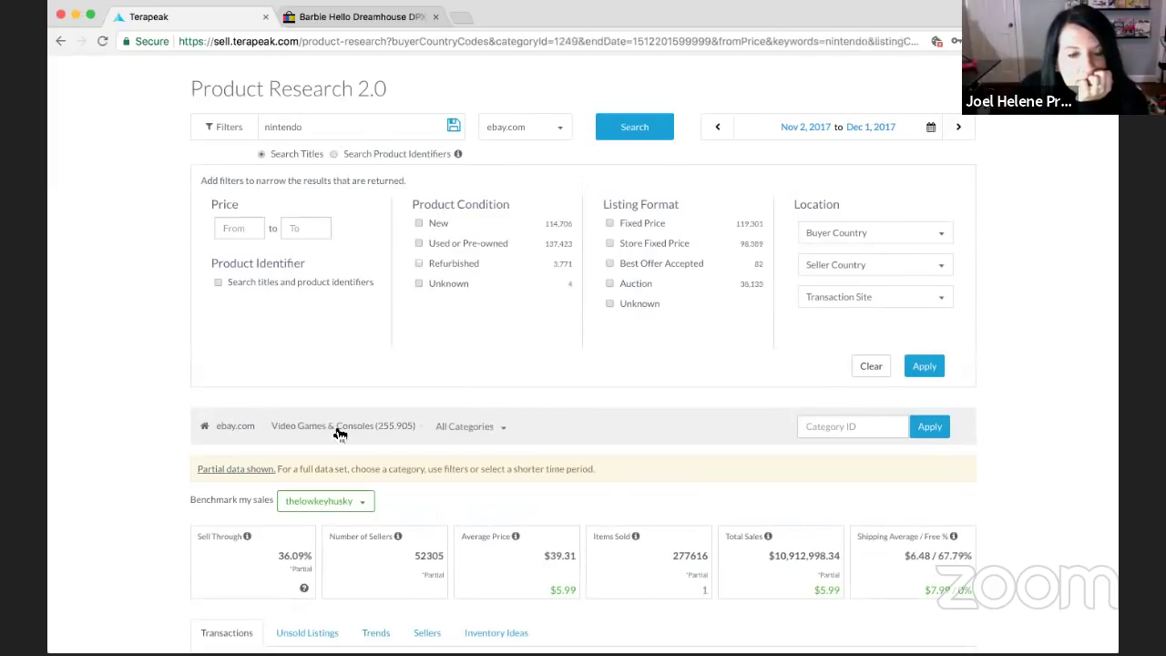
click(240, 428)
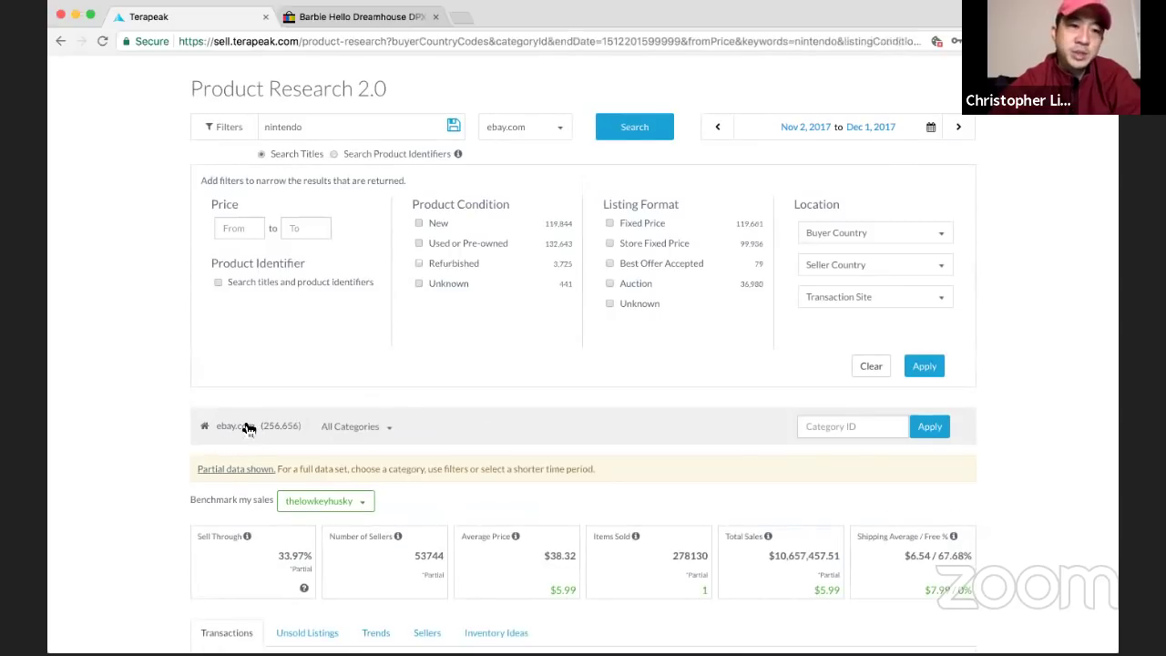
scroll(146, 429, down, 2)
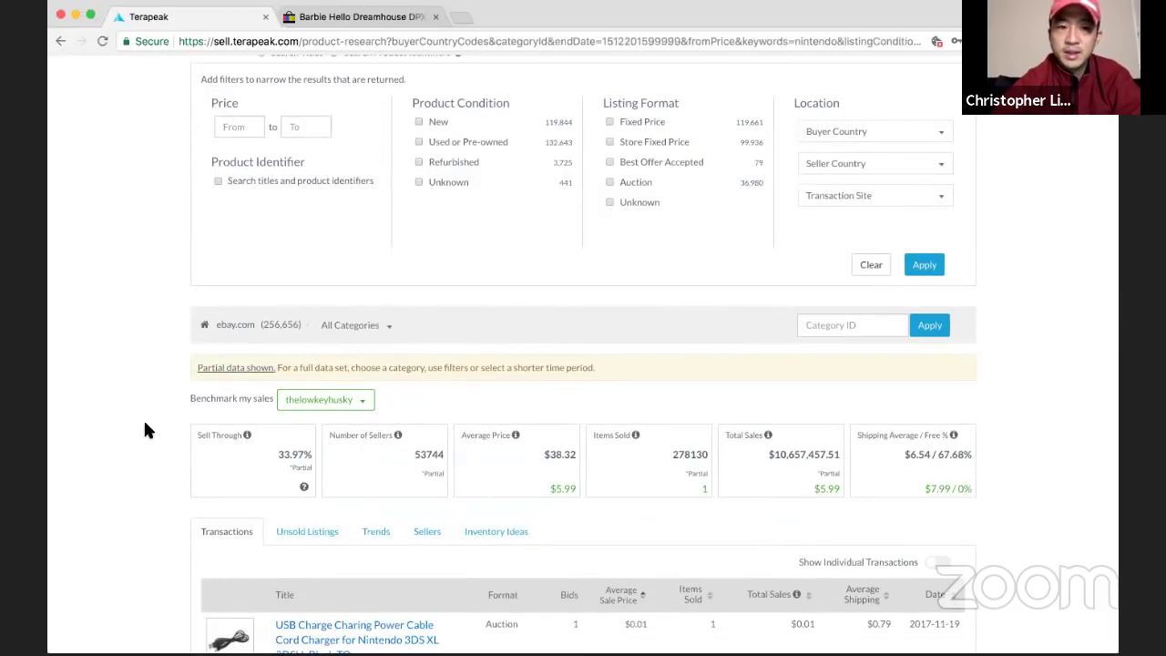
scroll(145, 425, up, 2)
scroll(145, 430, down, 5)
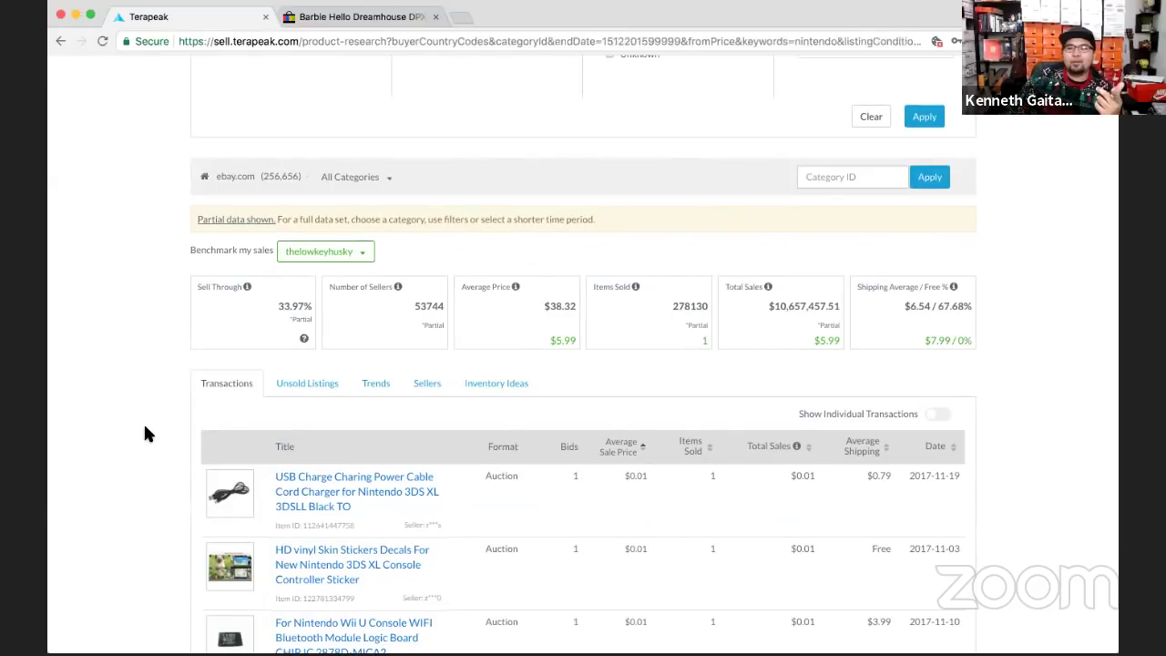
Search for "nike" across all eBay categories and review its sales statistics
scroll(158, 428, up, 3)
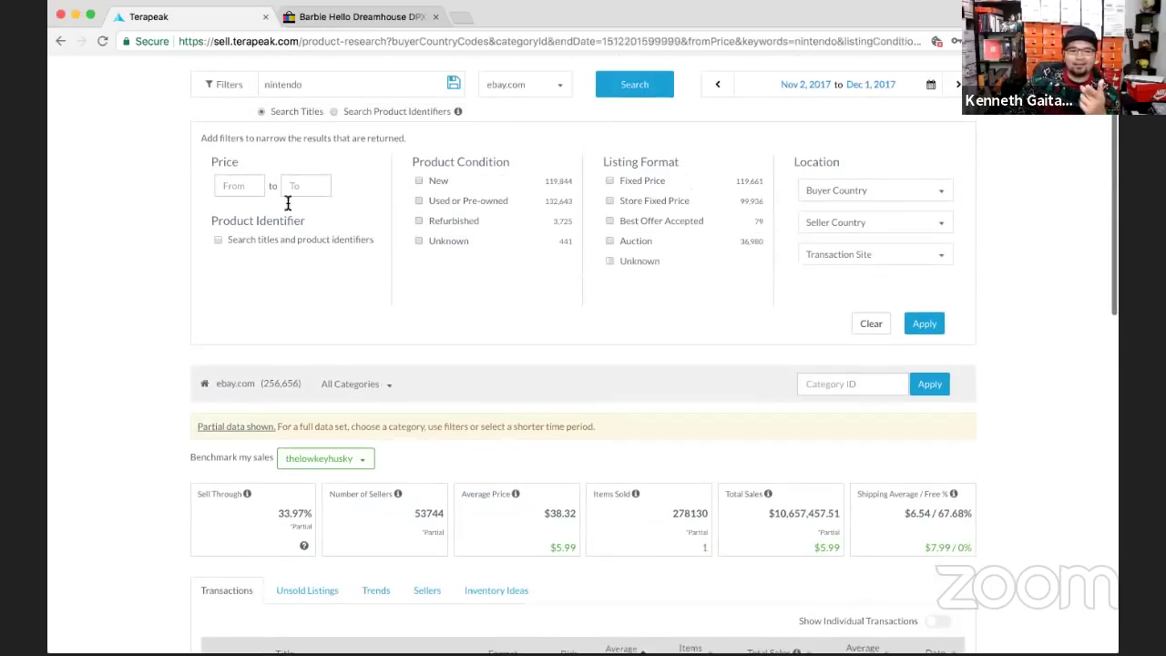
double_click(305, 97)
text(nike)
key(Return)
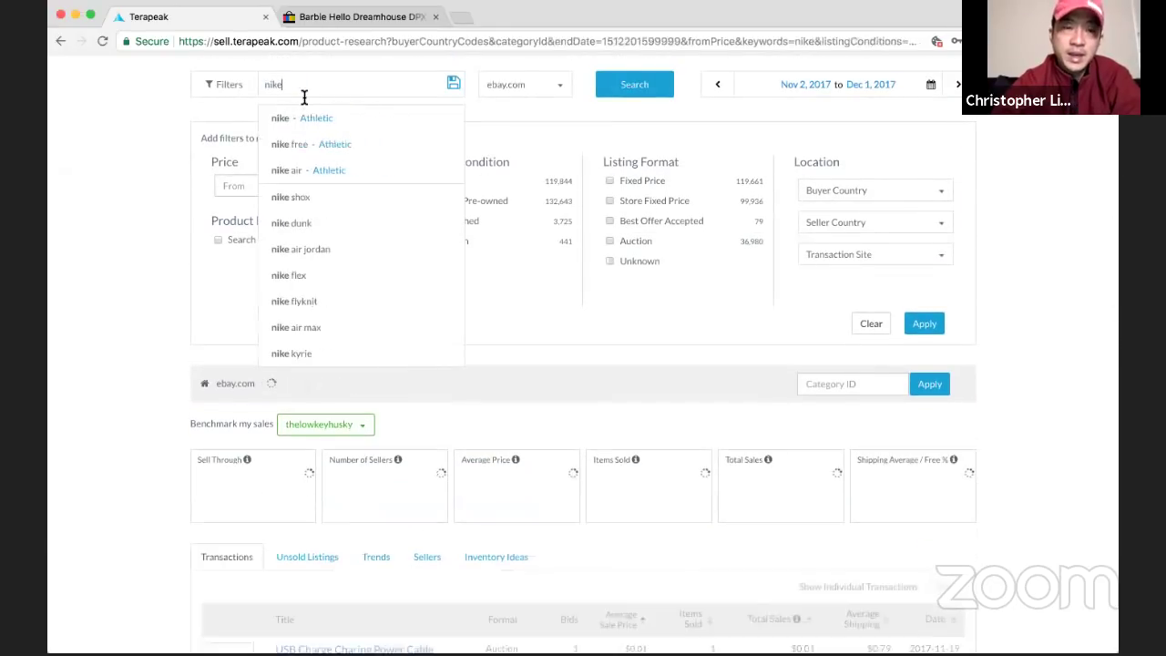
click(268, 383)
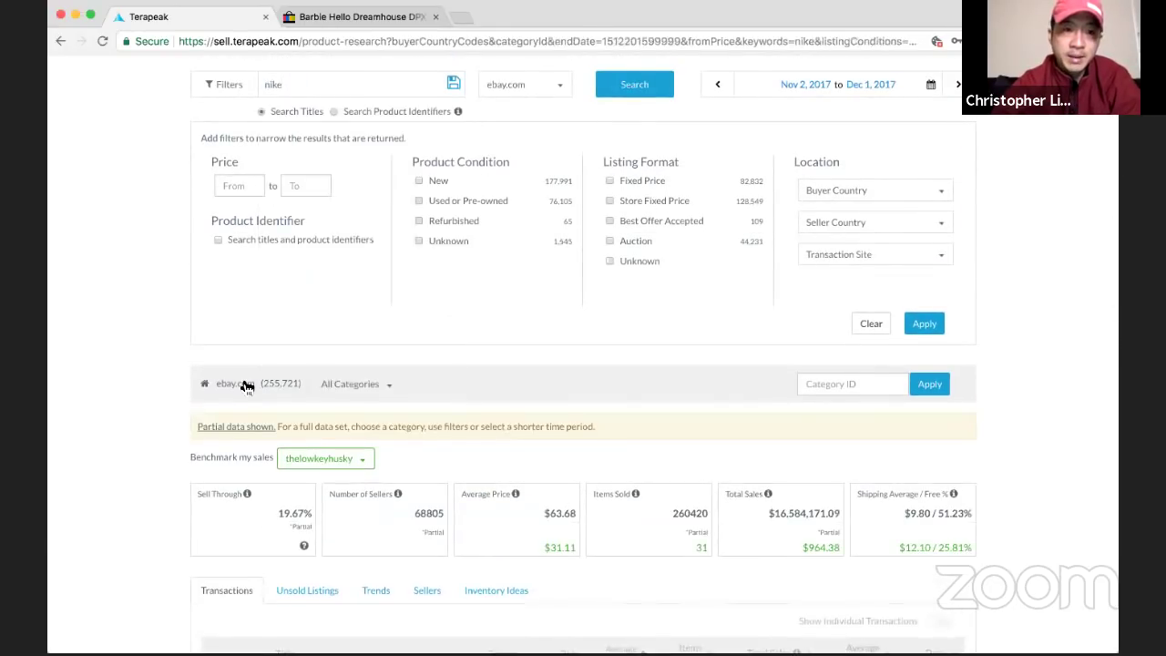
scroll(241, 384, down, 1)
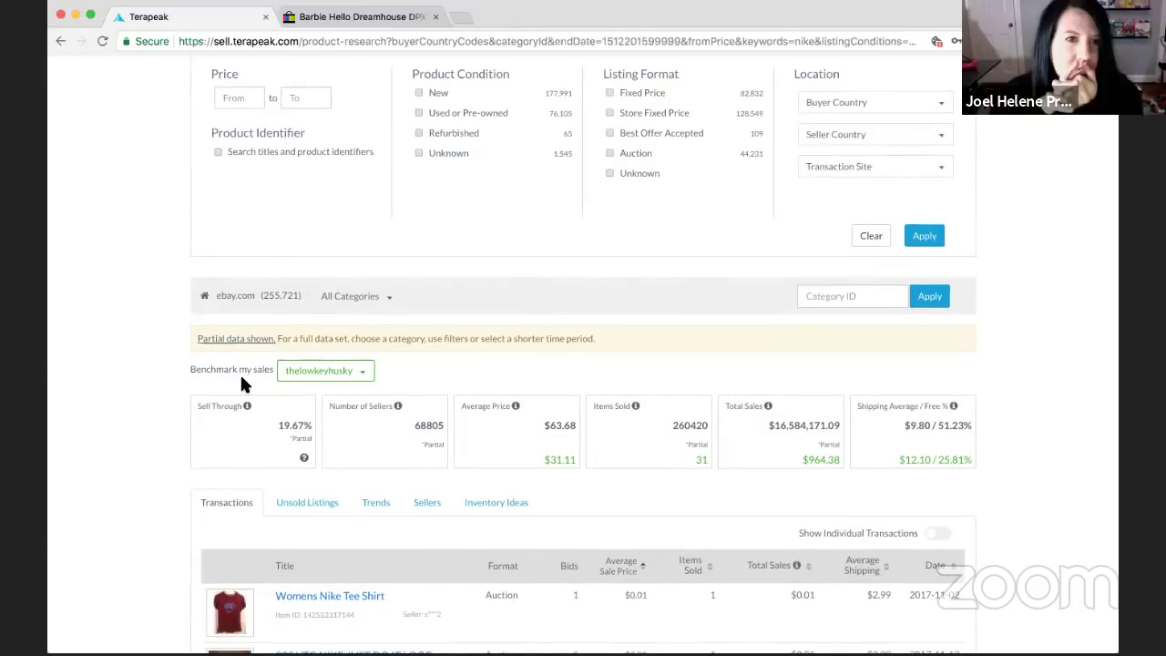
Restrict the "nike" search to the Clothing, Shoes & Accessories category and review its sales statistics
click(355, 295)
scroll(414, 429, down, 4)
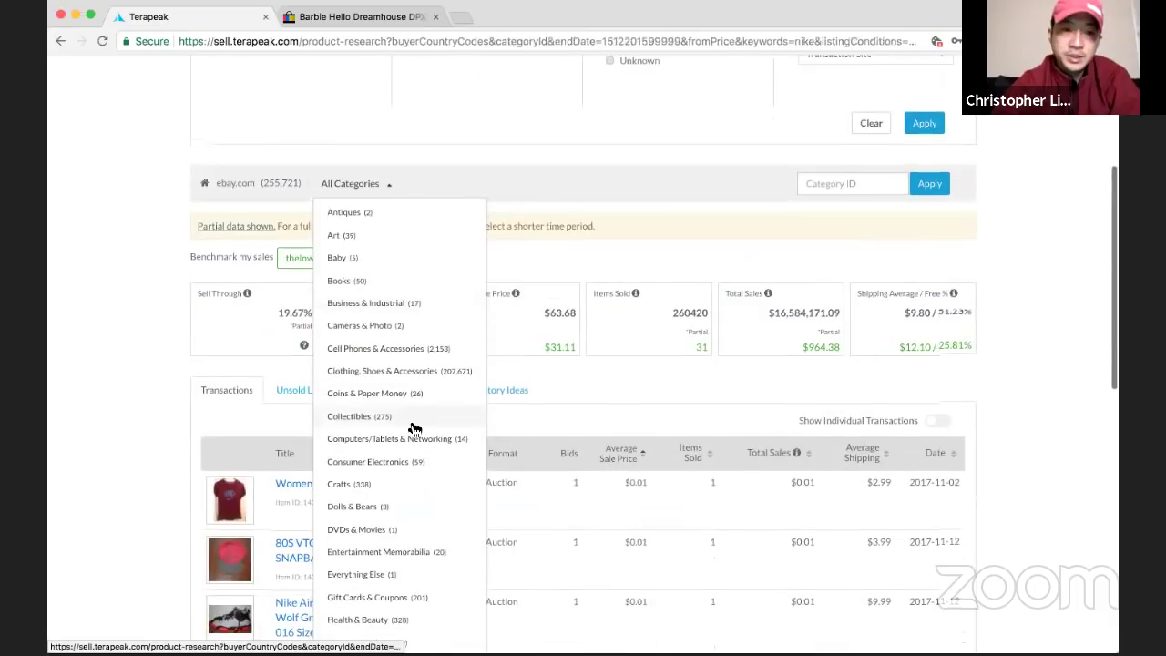
scroll(411, 426, down, 2)
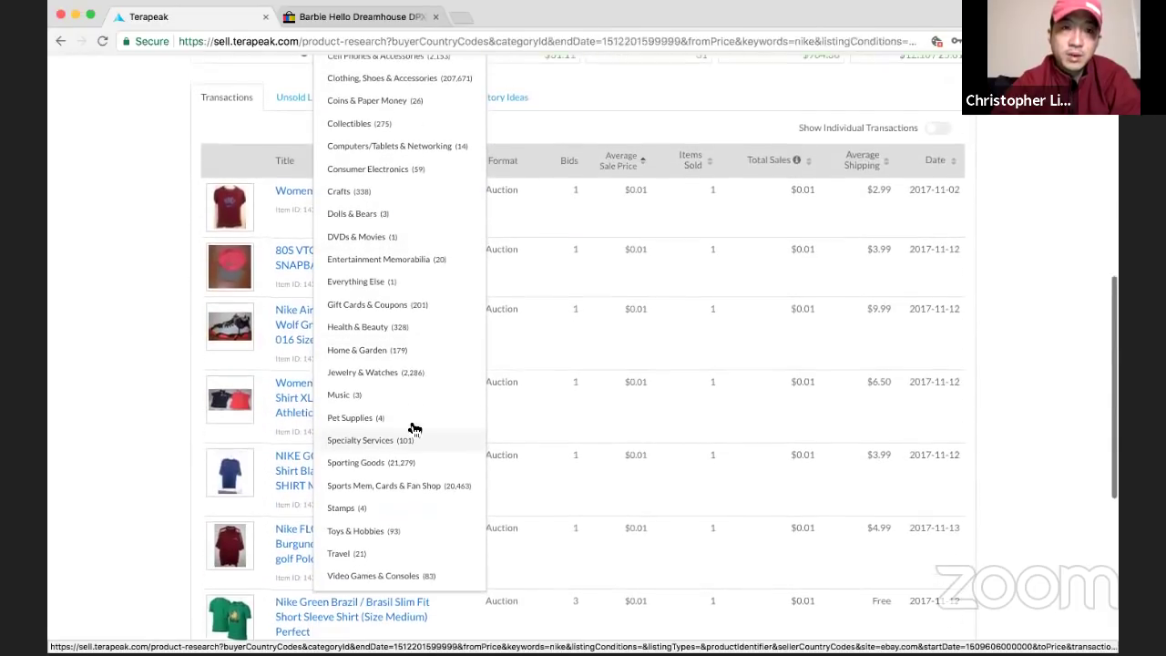
scroll(411, 365, up, 1)
click(417, 121)
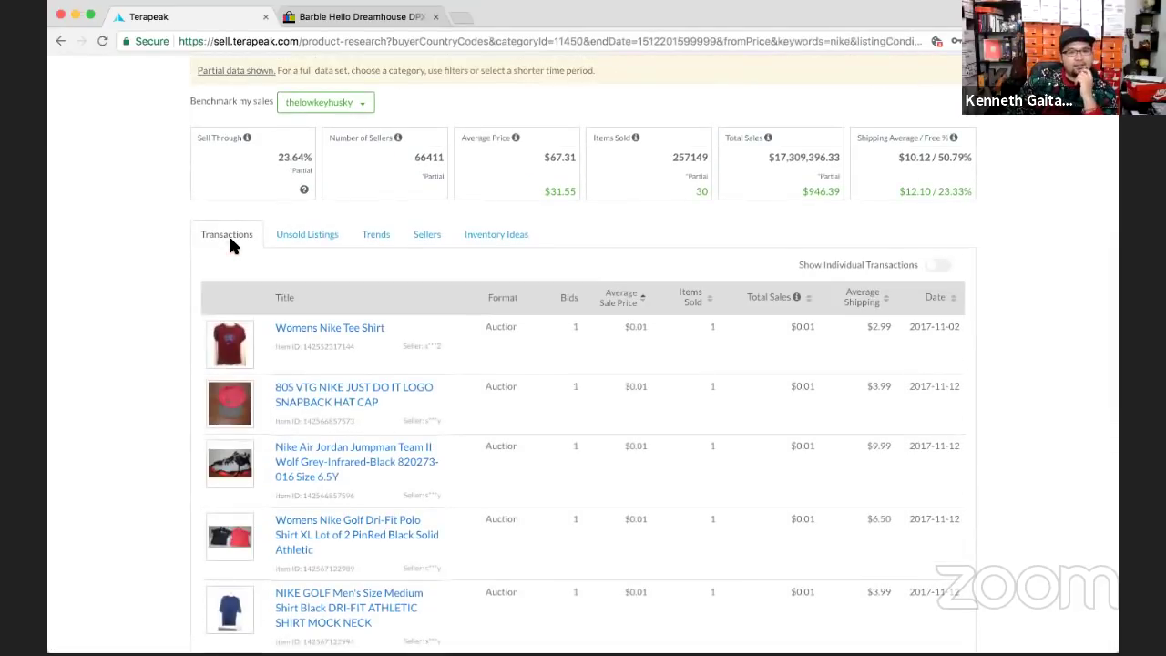
scroll(195, 265, up, 2)
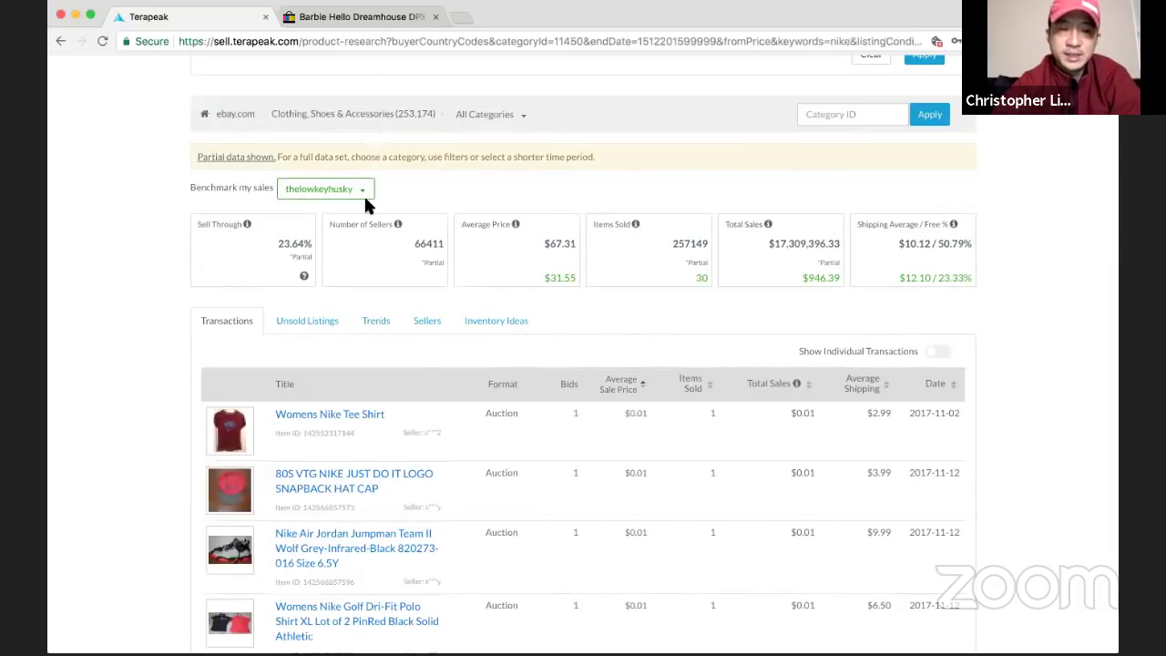
Search for "patagonia", remove the category restriction and review its sales statistics across all of eBay
scroll(364, 194, up, 6)
click(332, 158)
key(ctrl+a)
text(patagonia)
click(617, 160)
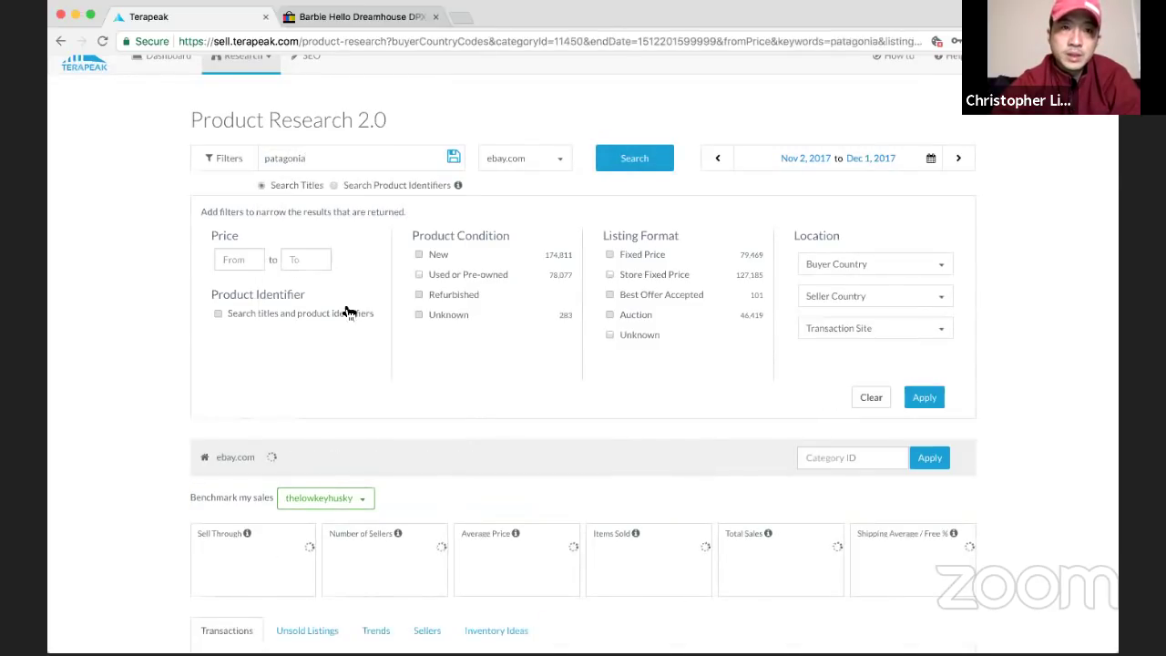
click(240, 459)
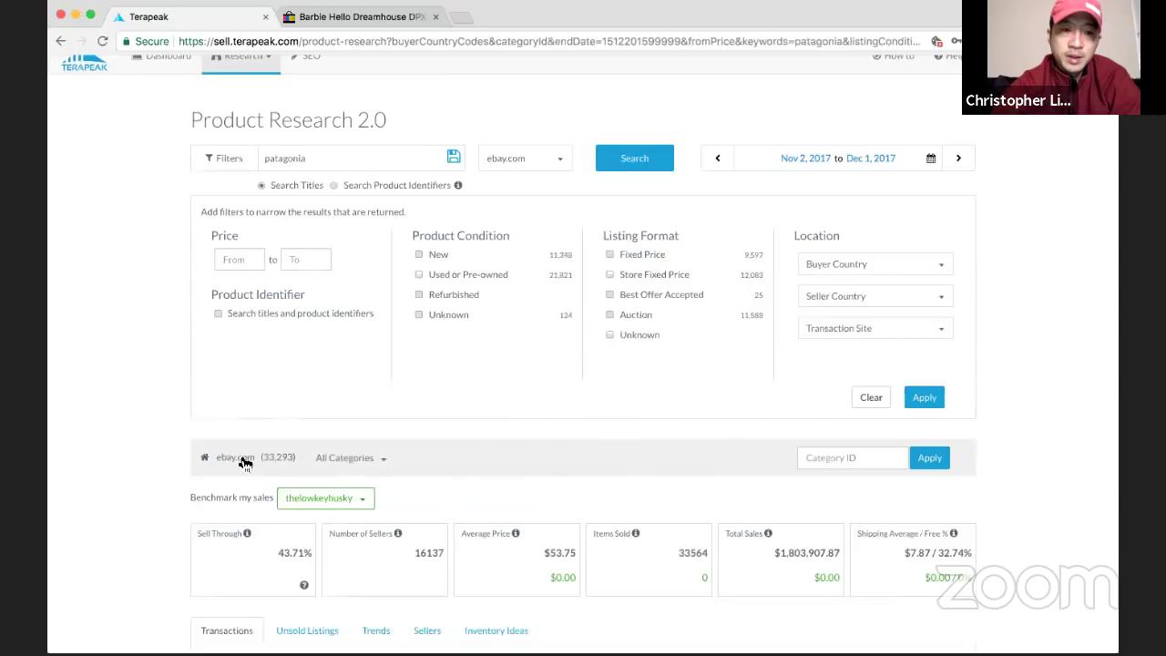
scroll(242, 463, down, 1)
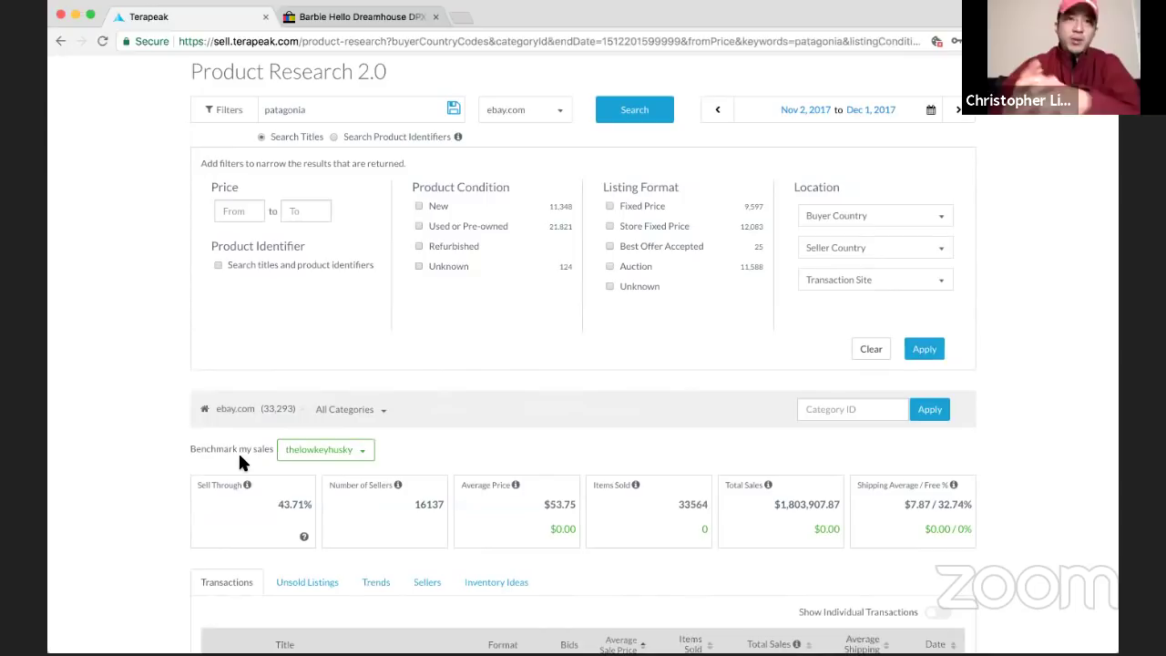
Search for "supreme" within the Clothing, Shoes & Accessories category and review its sales statistics
double_click(290, 110)
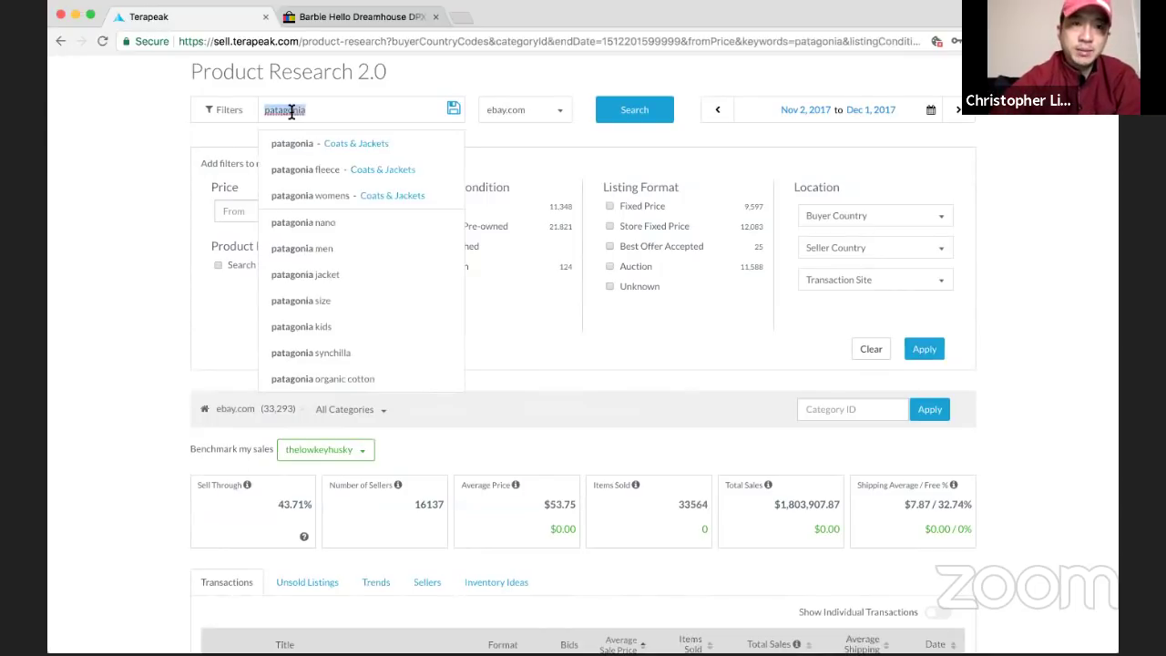
text(supreme)
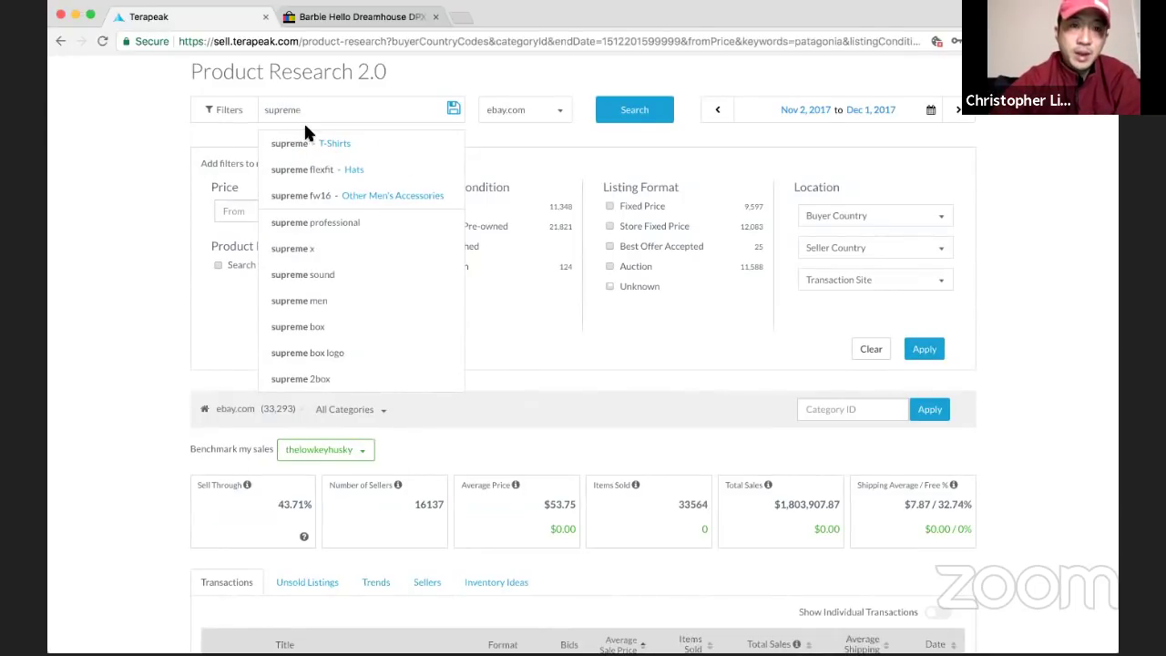
click(460, 173)
key(BackSpace)
key(BackSpace)
key(BackSpace)
key(BackSpace)
key(BackSpace)
key(BackSpace)
key(BackSpace)
key(BackSpace)
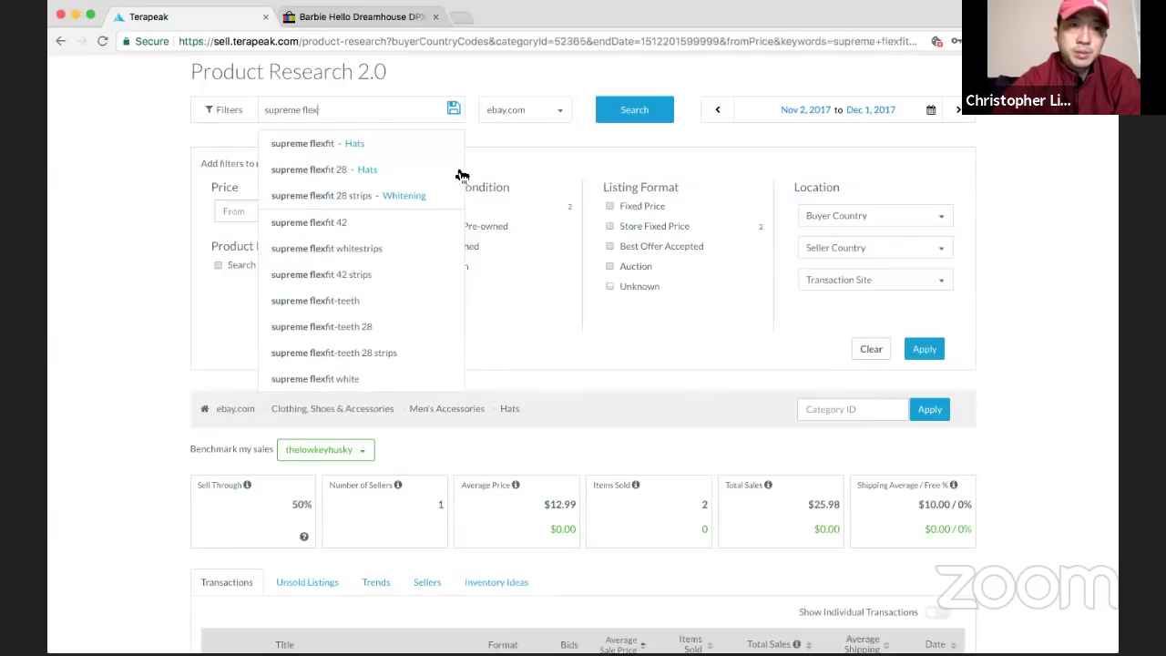
key(Return)
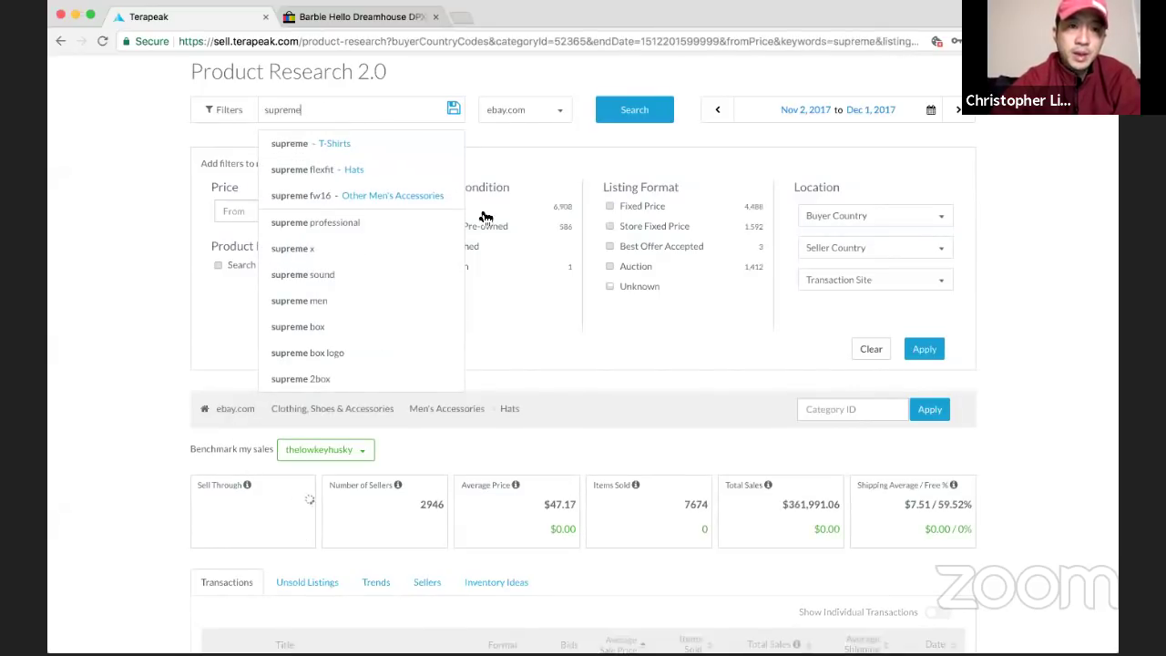
click(339, 409)
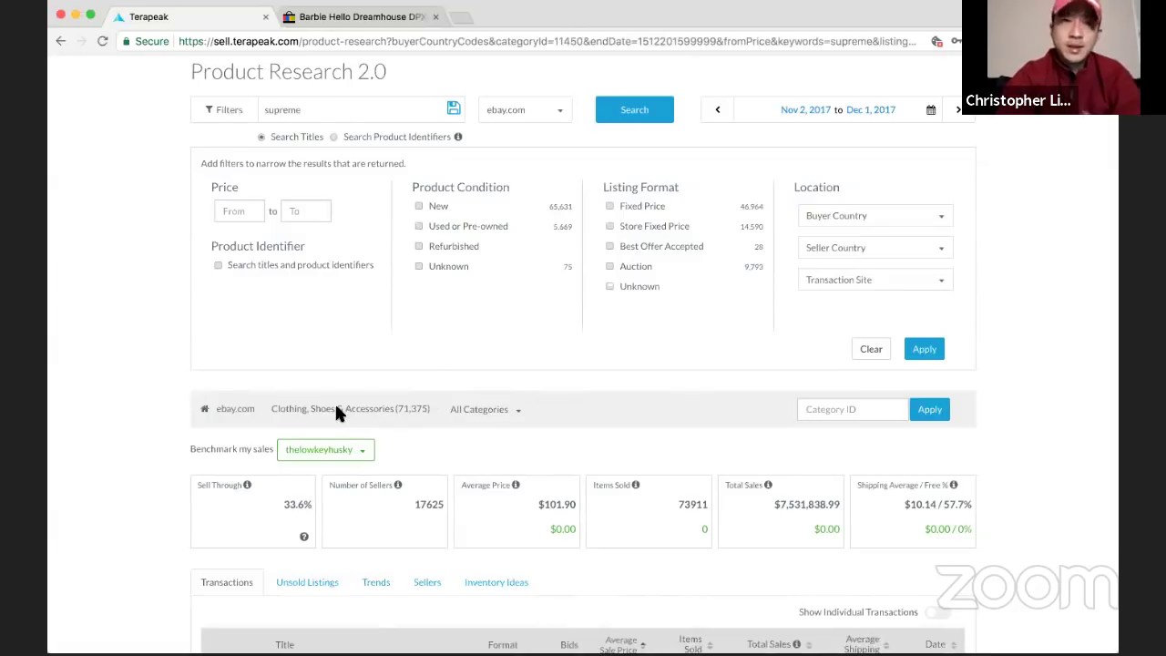
Search for "under armour" within Clothing, Shoes & Accessories and review its sales statistics
click(335, 109)
double_click(336, 110)
text(under armour)
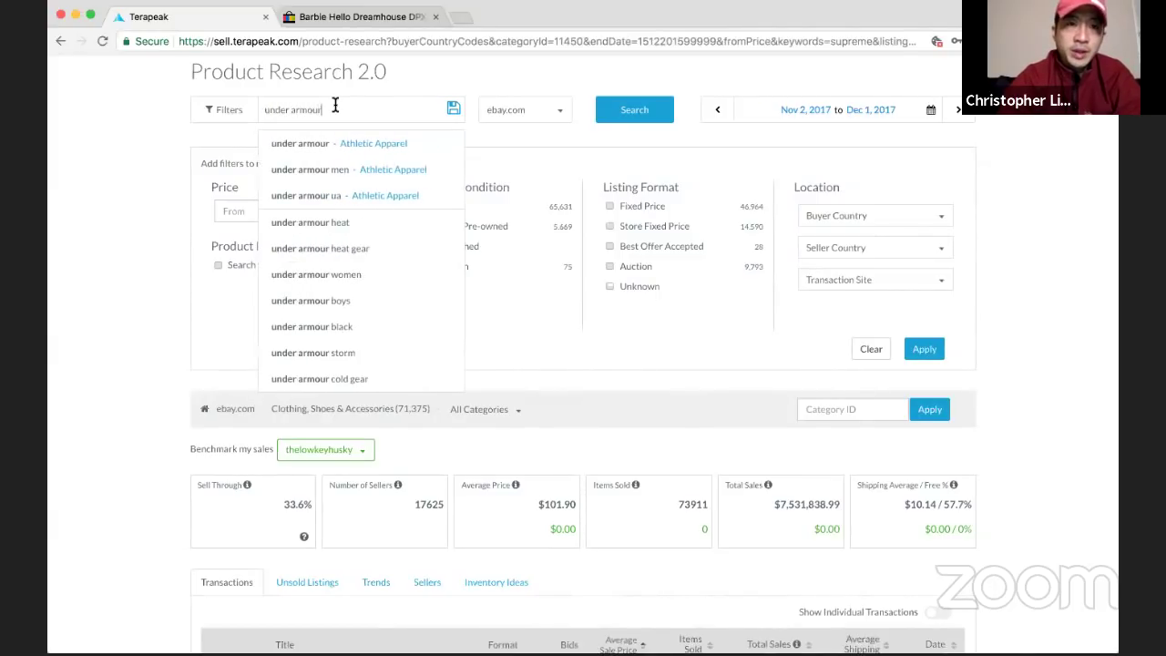
key(BackSpace)
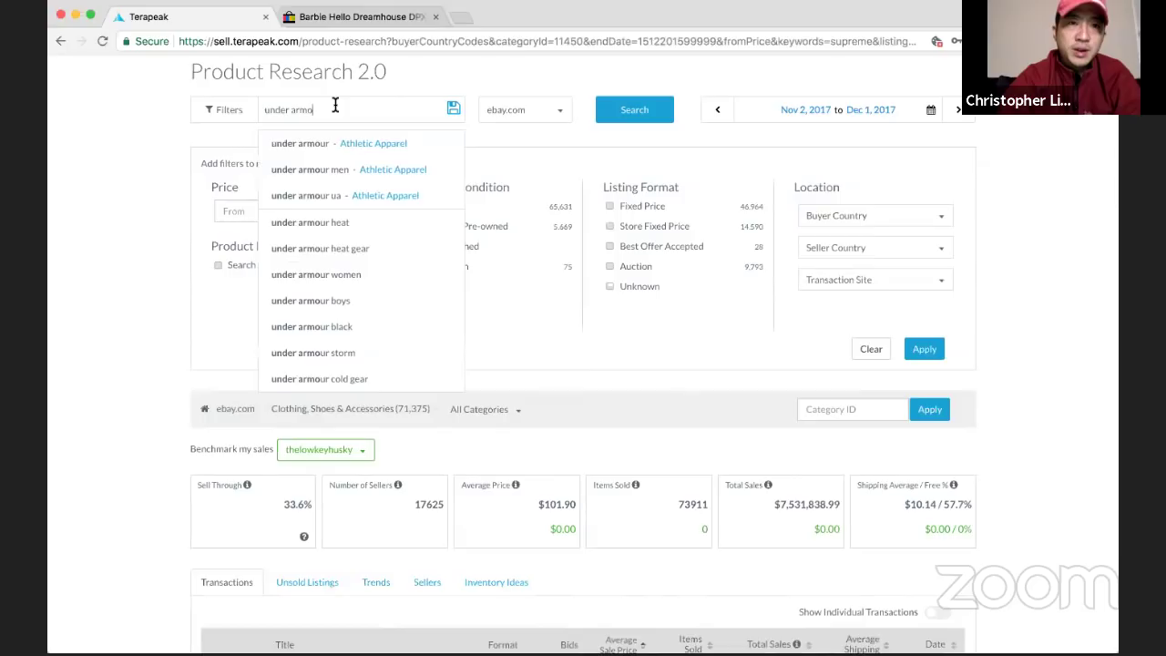
text(r)
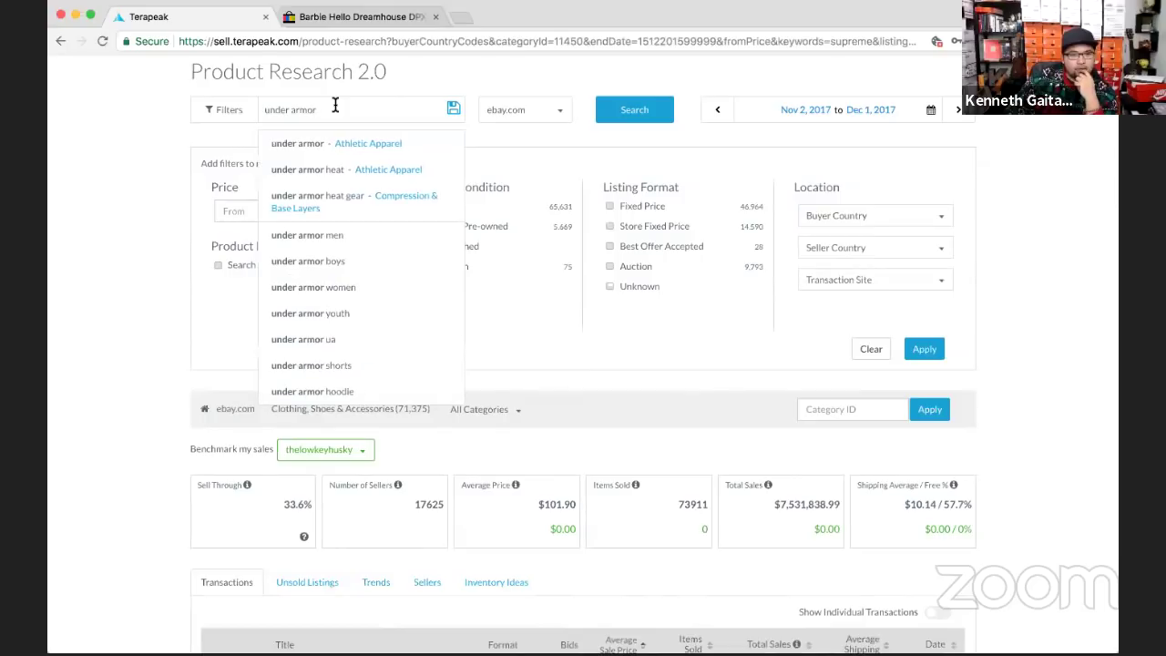
key(BackSpace)
text(ur)
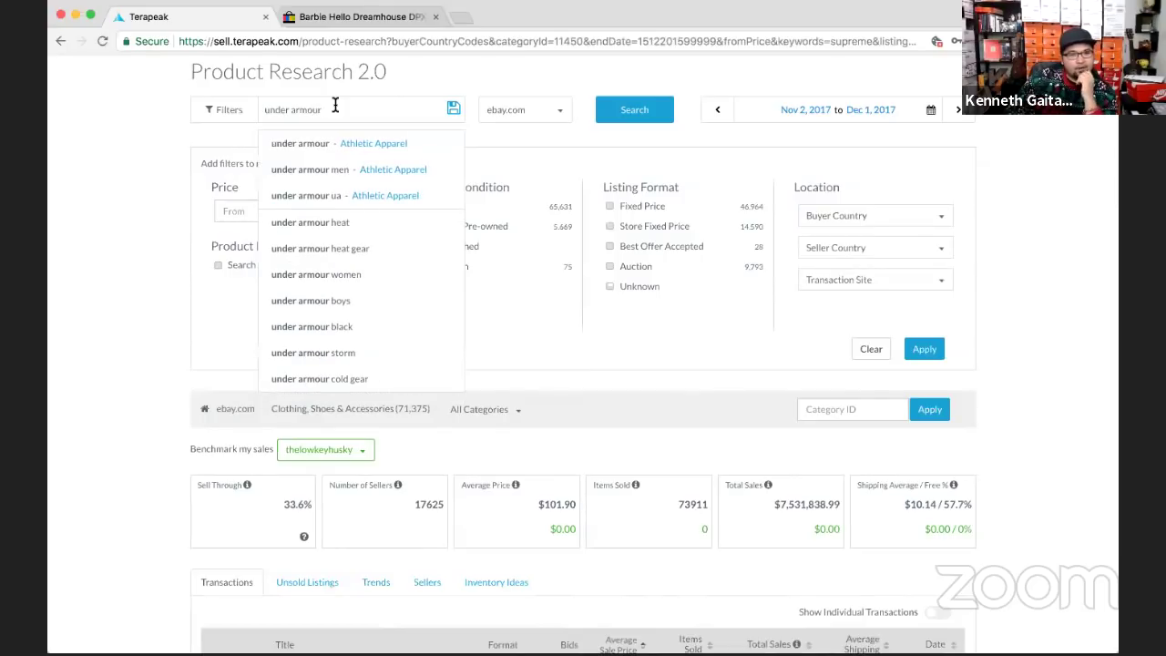
key(Return)
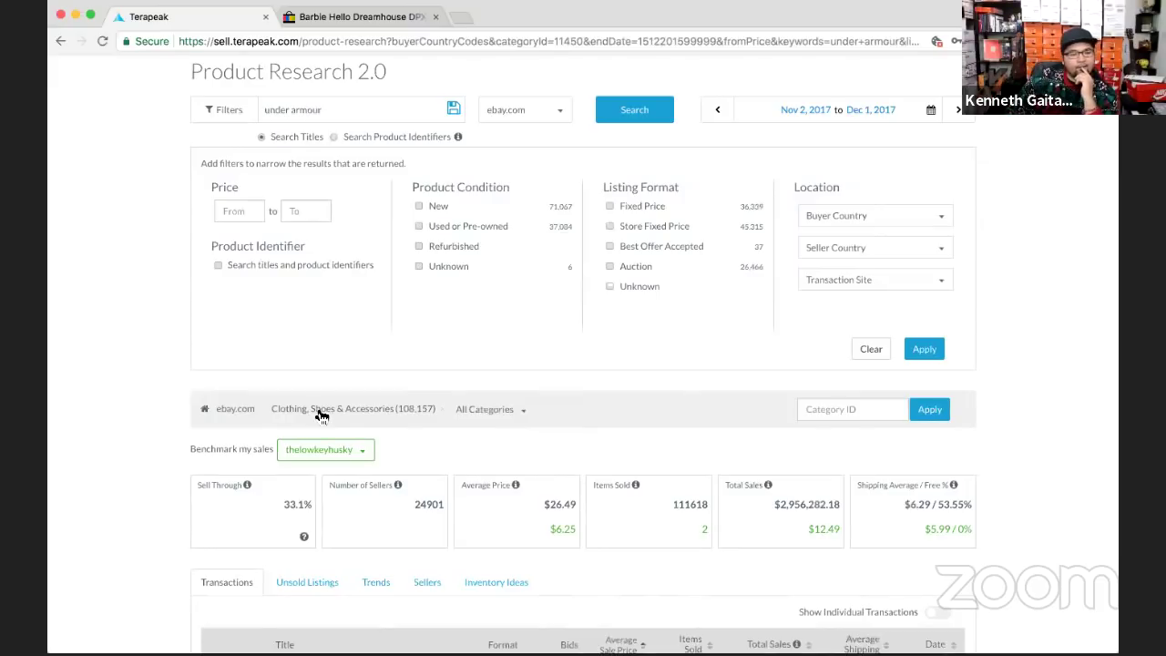
Search for "gucci", widen the results to all eBay categories and review the sales statistics
click(347, 113)
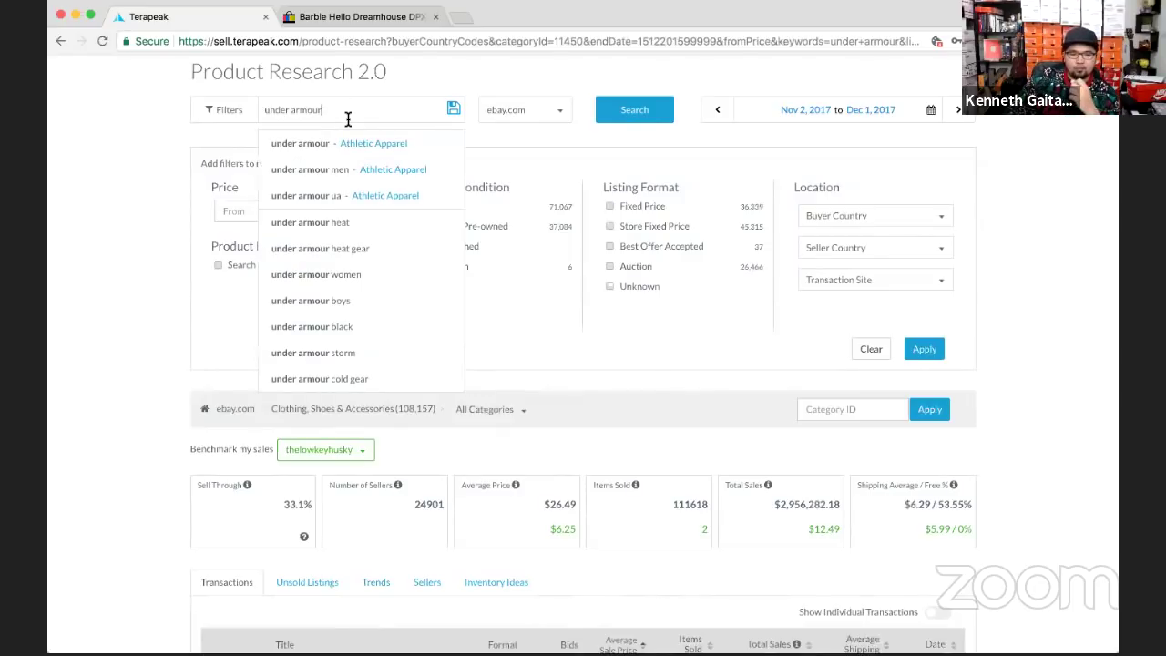
triple_click(347, 118)
text(gucci)
click(634, 110)
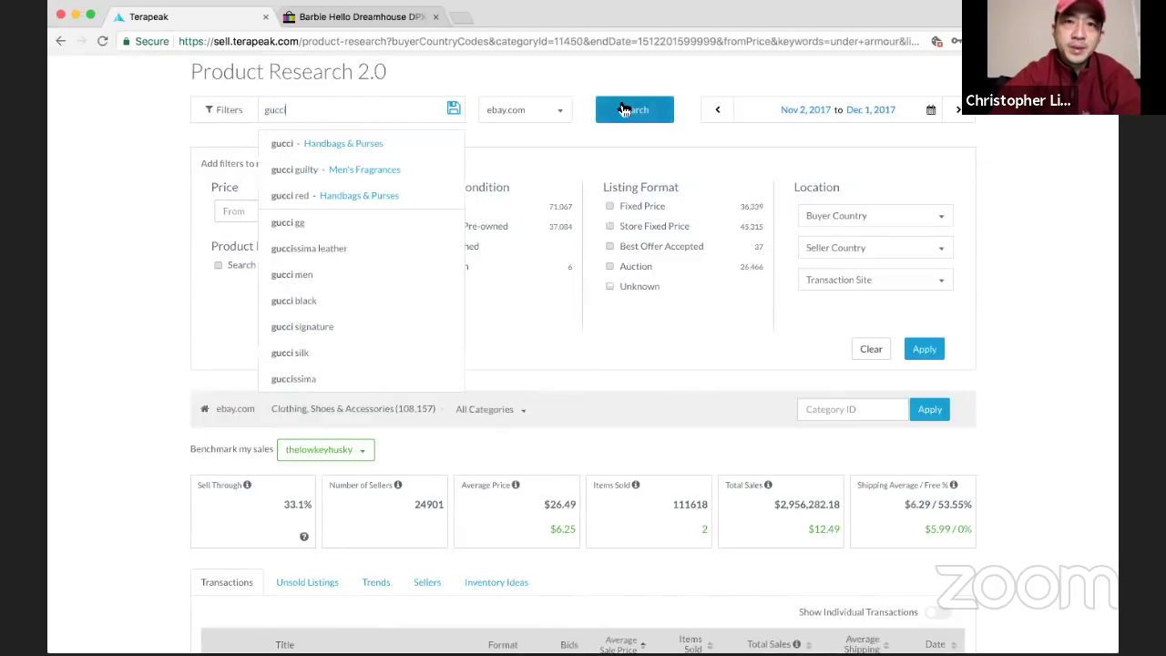
click(245, 410)
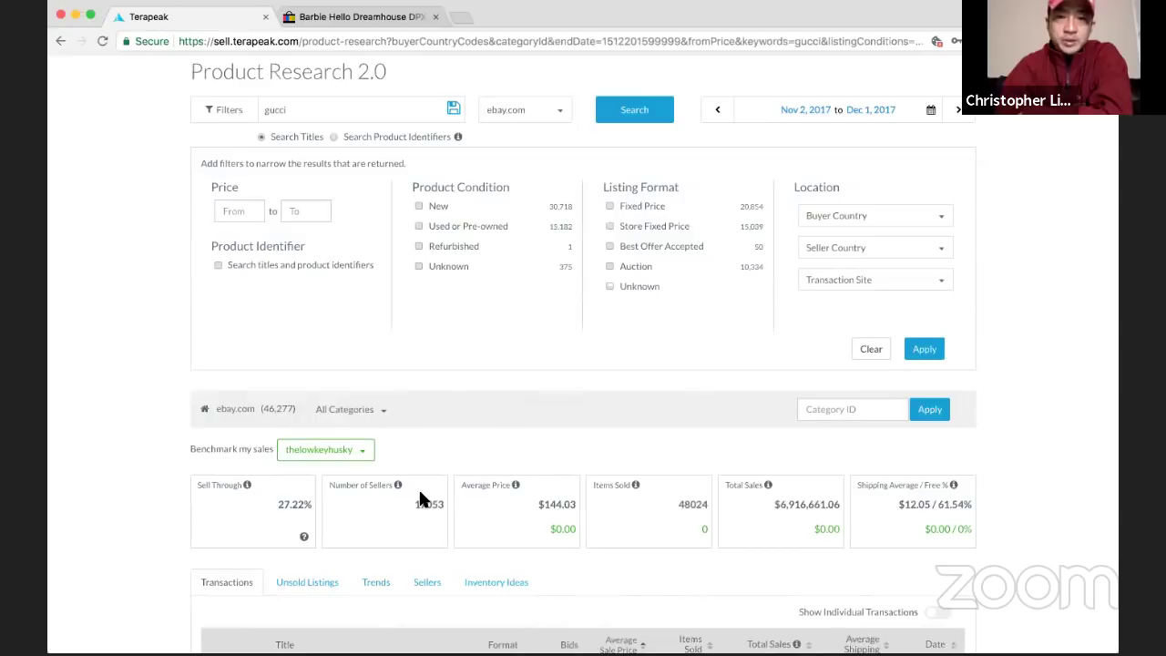
Search for "michael kors" across all eBay categories and review its sell-through, average price and items sold
click(270, 108)
double_click(271, 109)
text(michael kors)
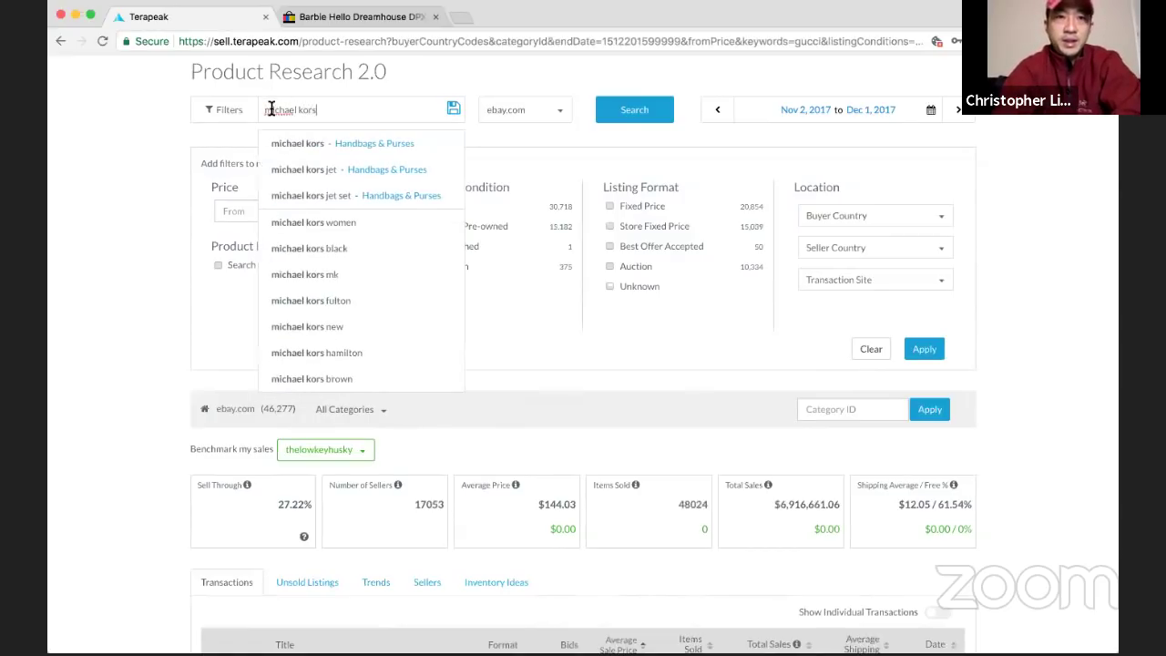
key(Return)
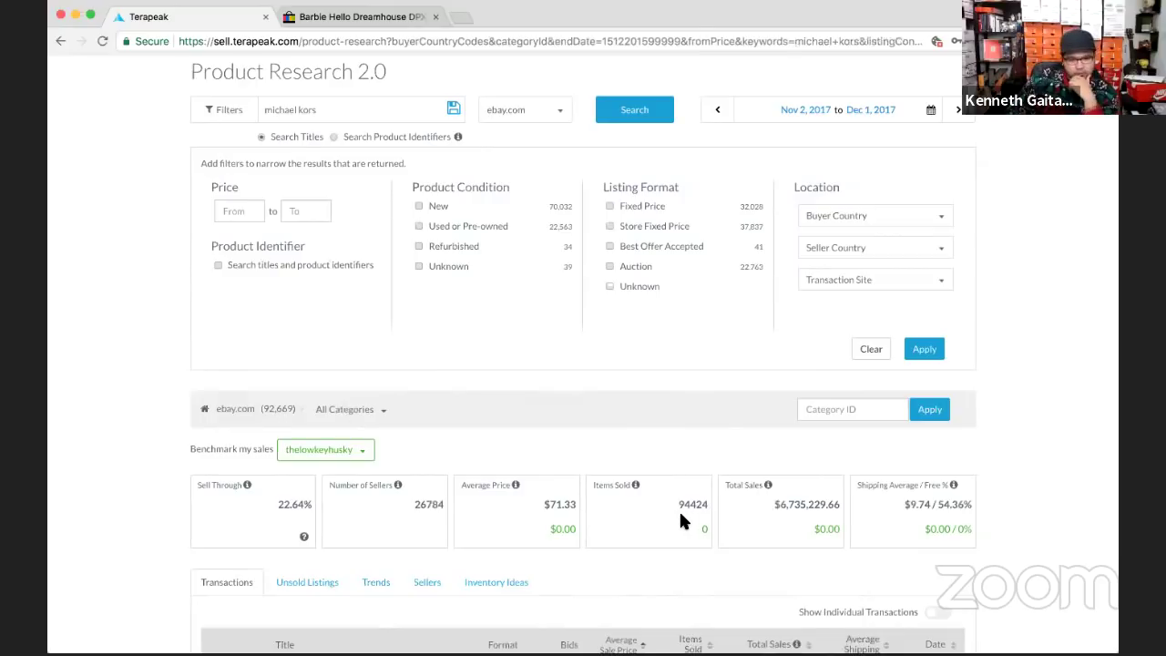
Search for "anthropologie" across all eBay categories and review its sales statistics
click(349, 113)
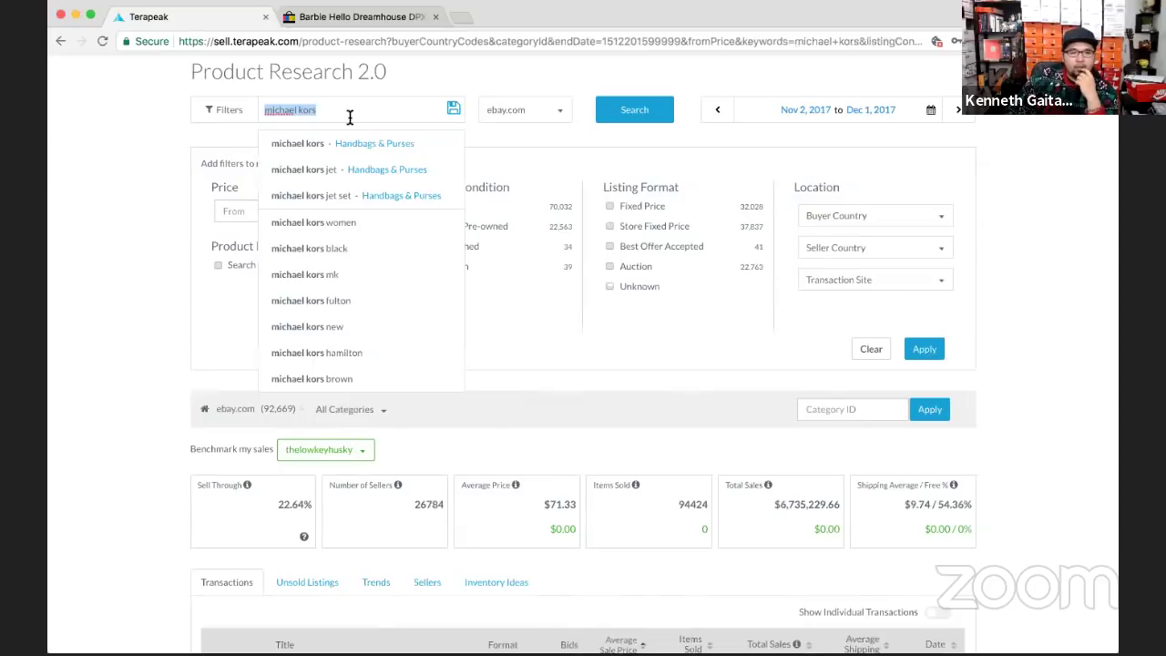
text(anthro)
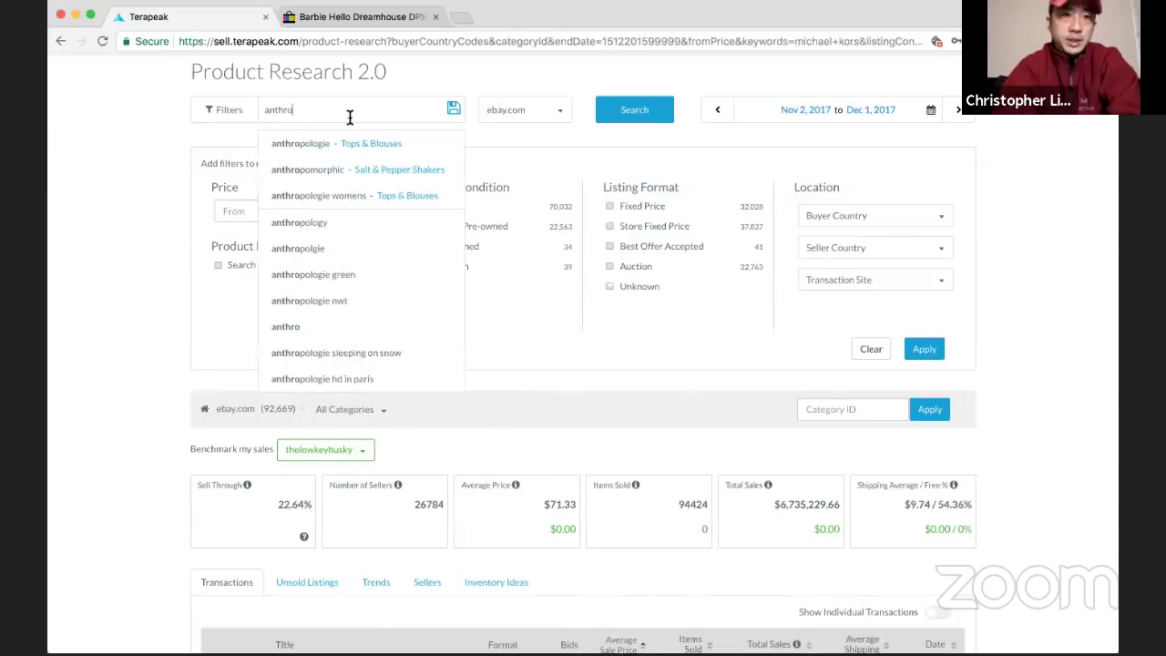
text(pologie)
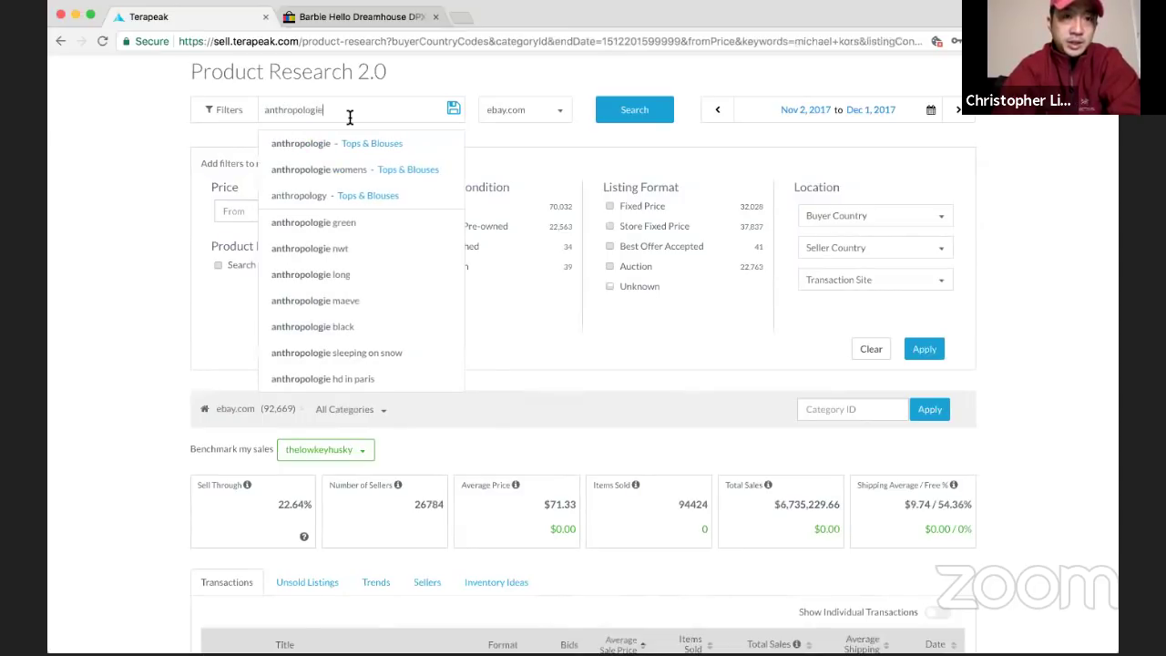
click(233, 416)
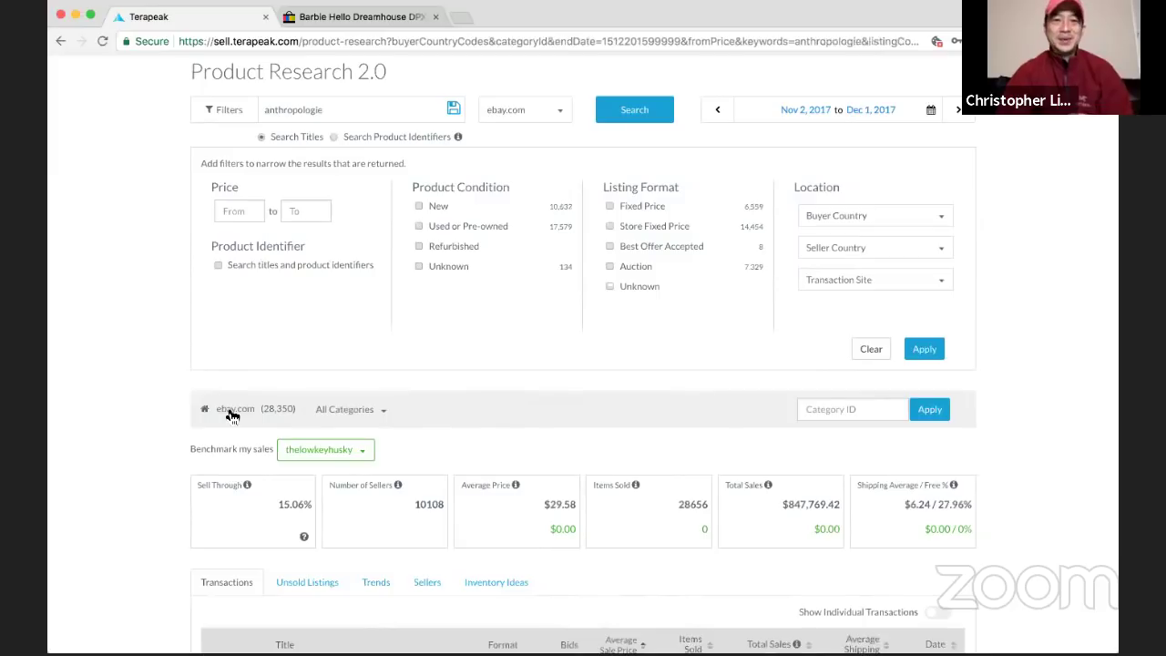
Search for "free people" across all eBay categories and review its sales statistics
double_click(317, 104)
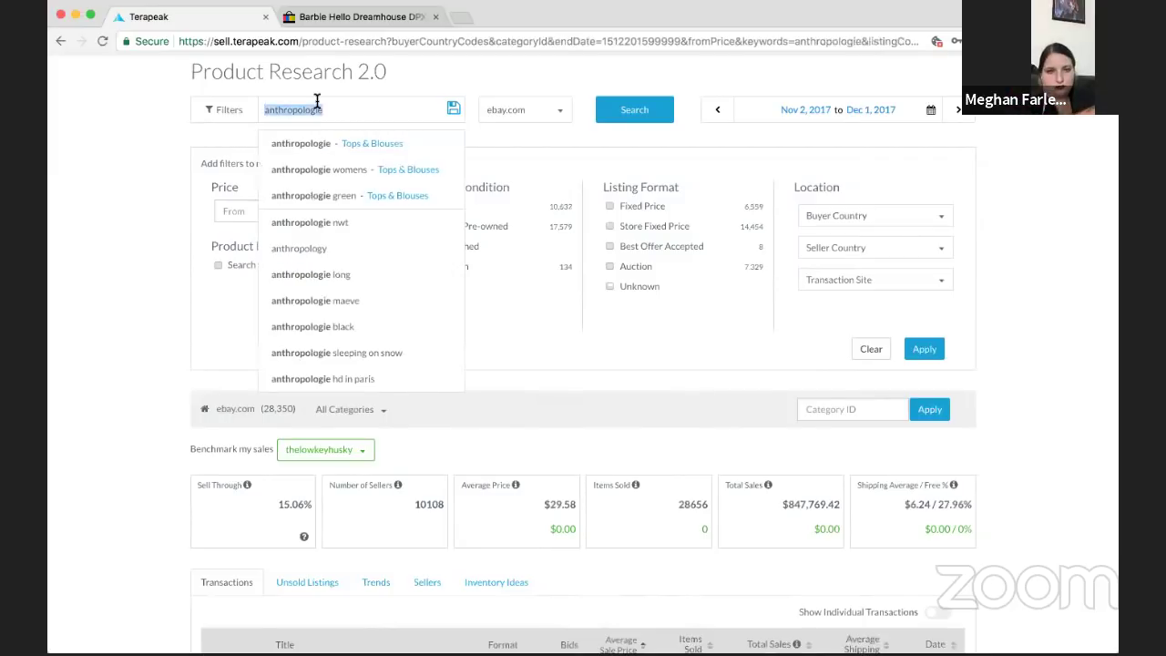
text(free people)
key(Return)
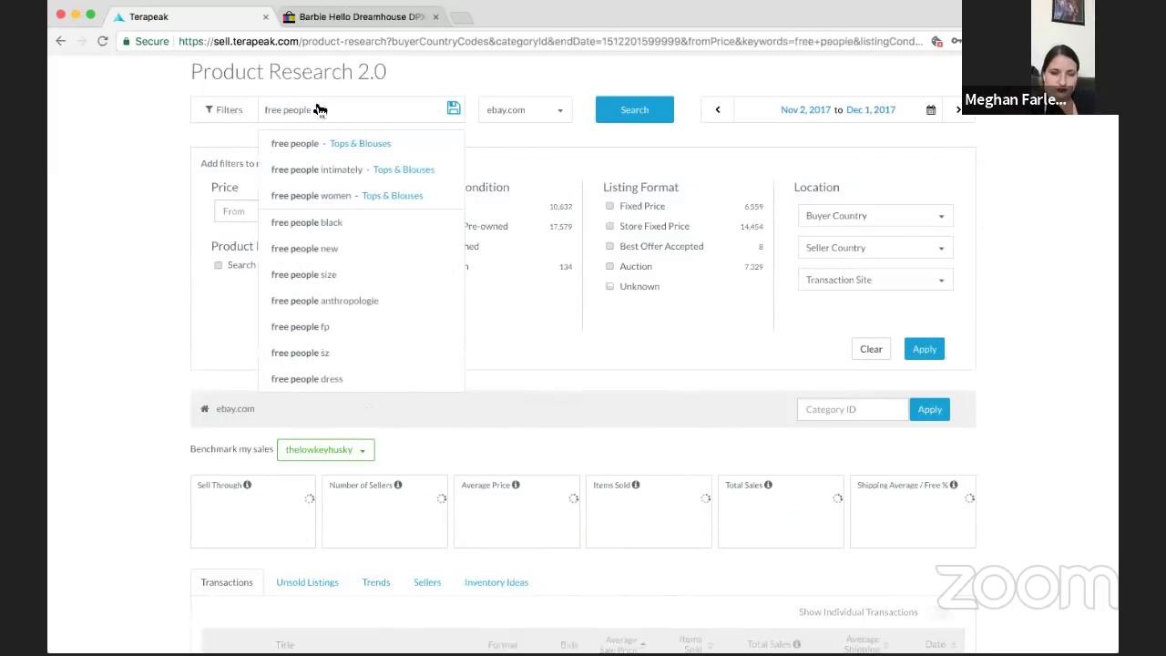
click(273, 408)
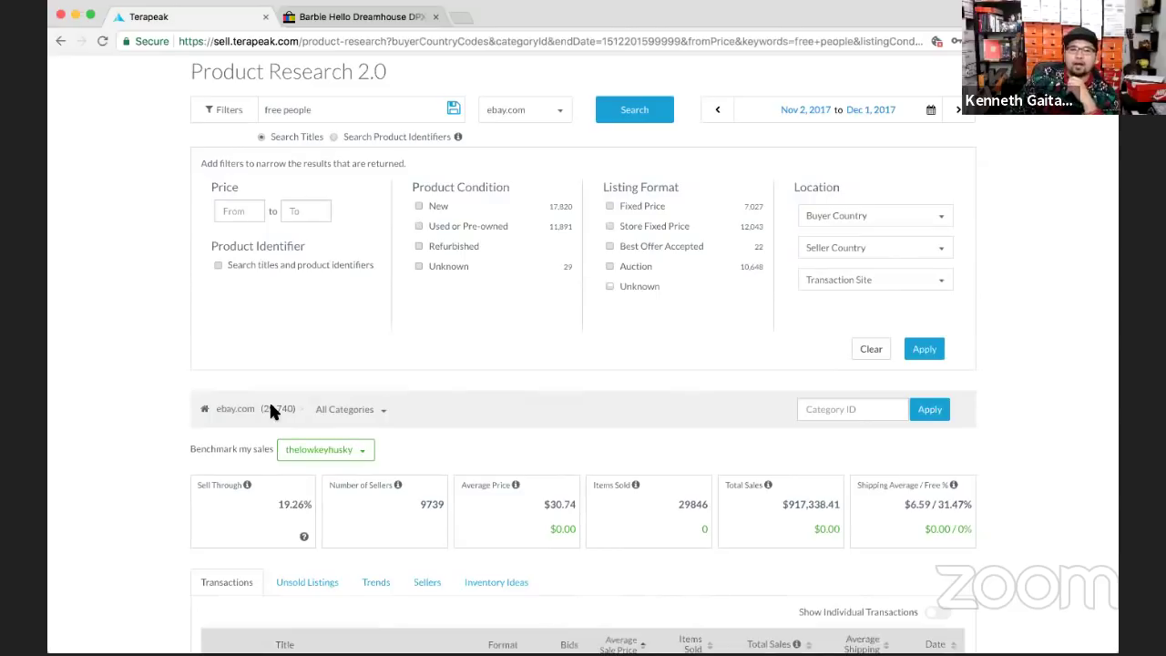
Search for "apple" across all eBay categories and review its sales statistics
click(368, 108)
text(apple)
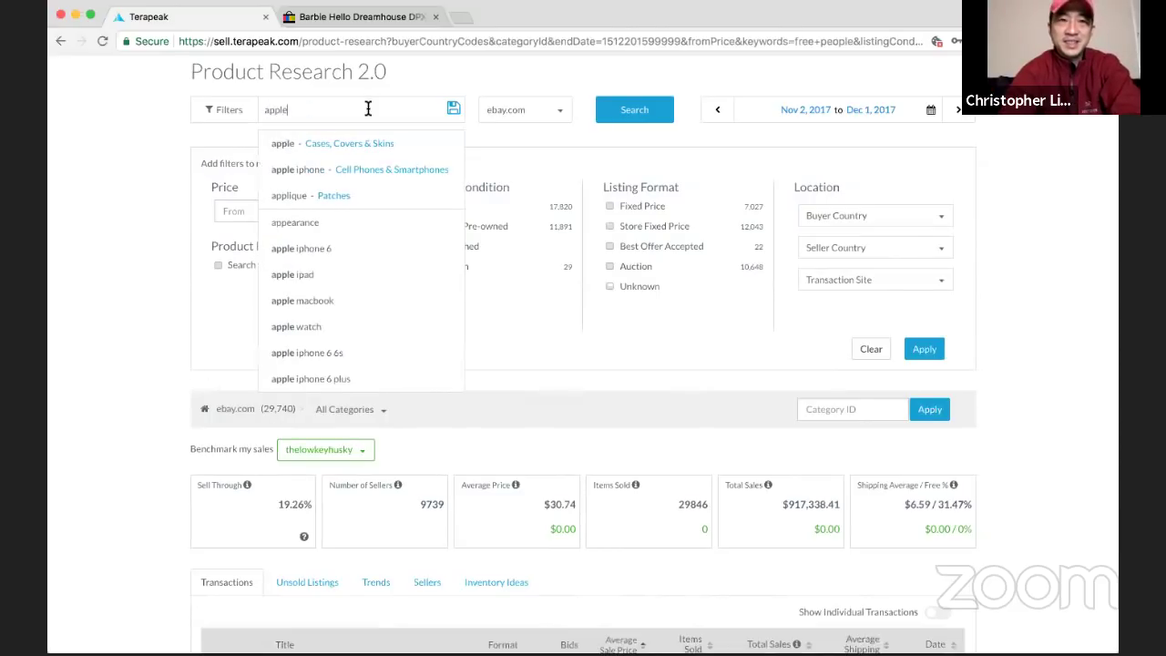
click(230, 411)
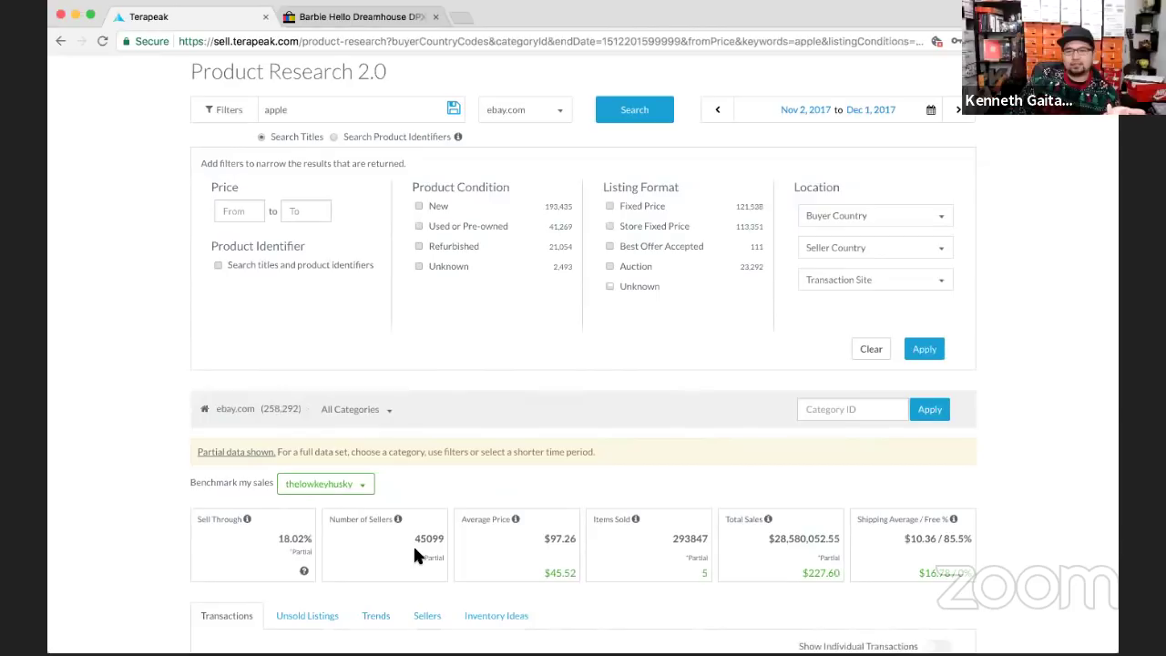
scroll(415, 548, down, 1)
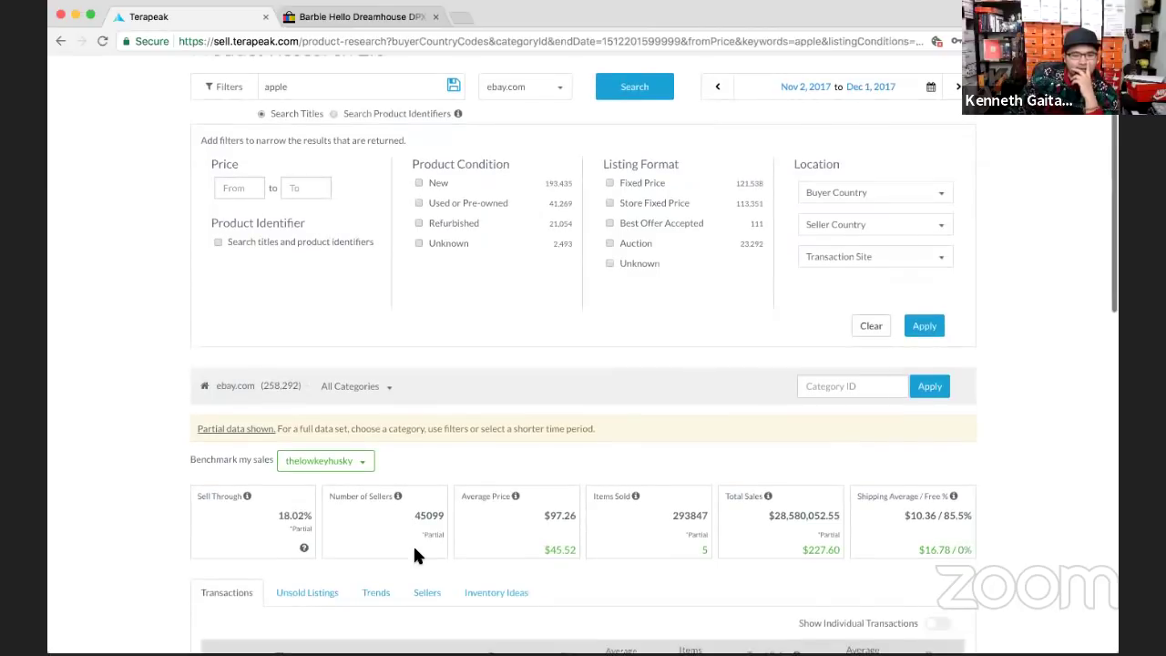
scroll(414, 549, up, 1)
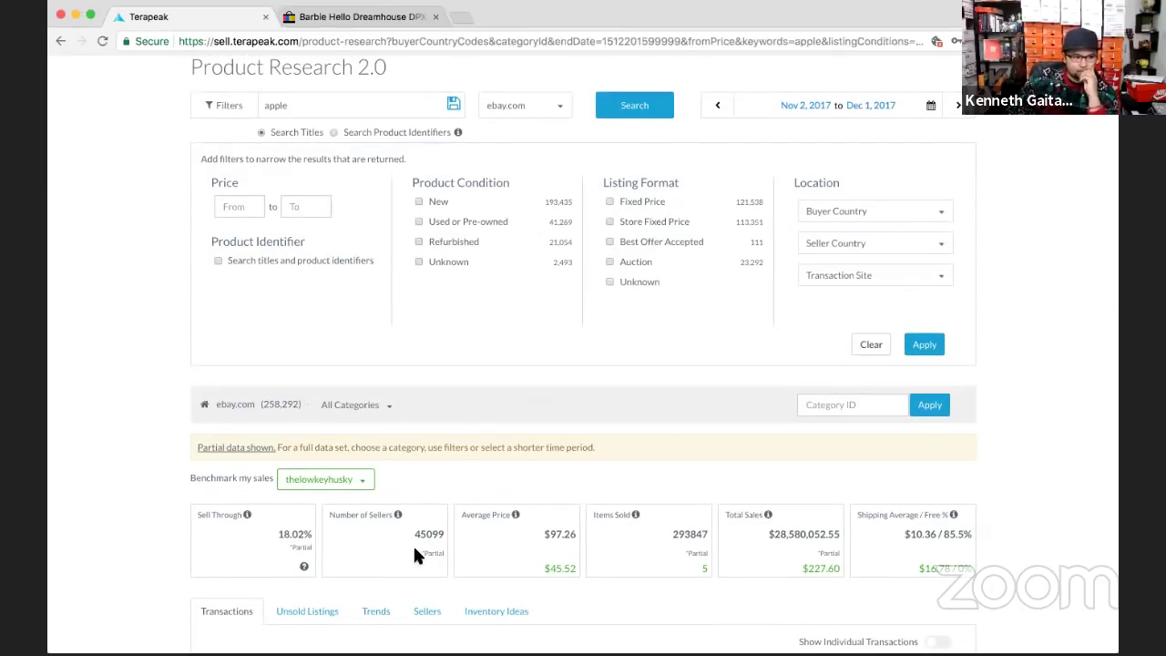
Search for "gopro" across all eBay categories and review its sales statistics
click(364, 105)
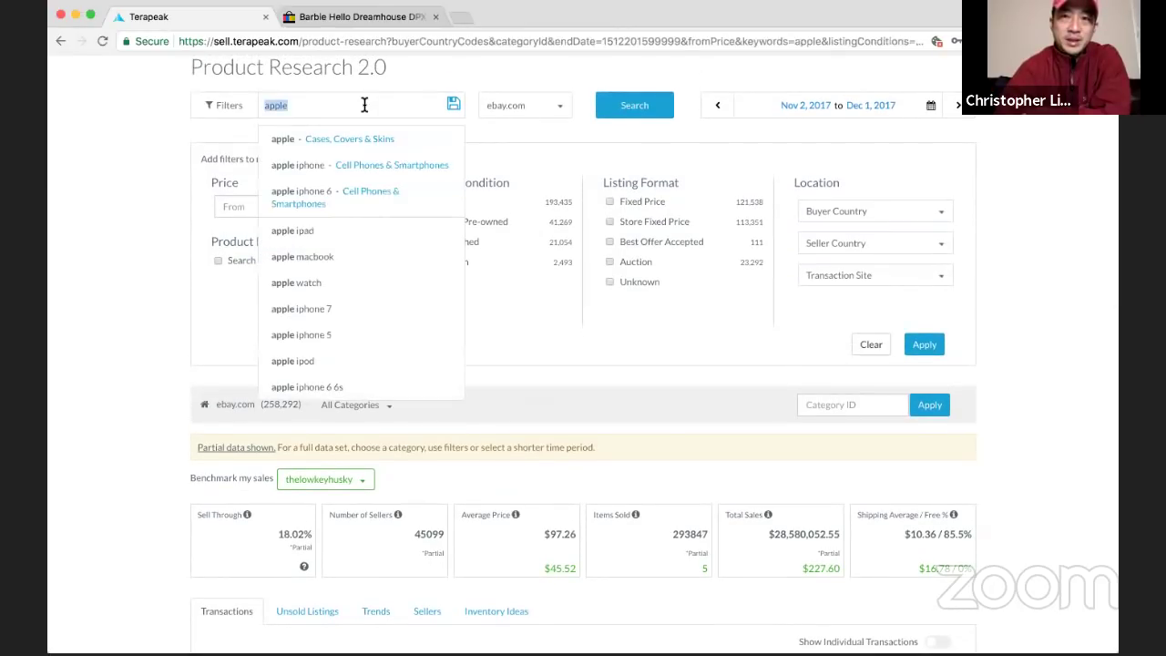
text(gopro)
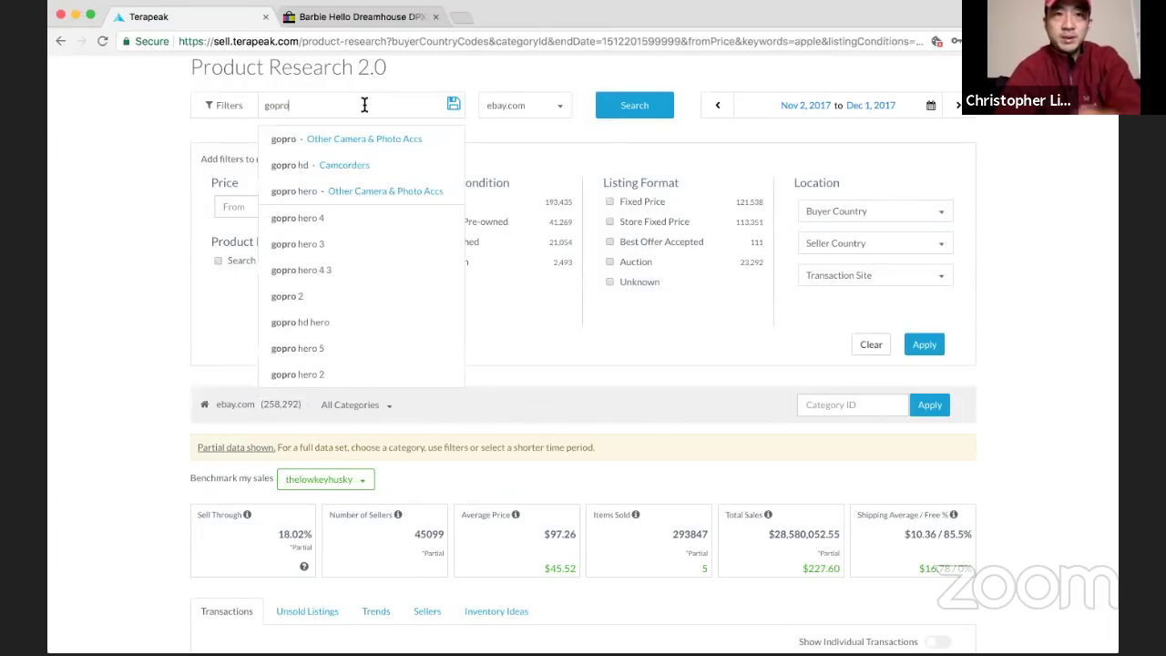
click(635, 116)
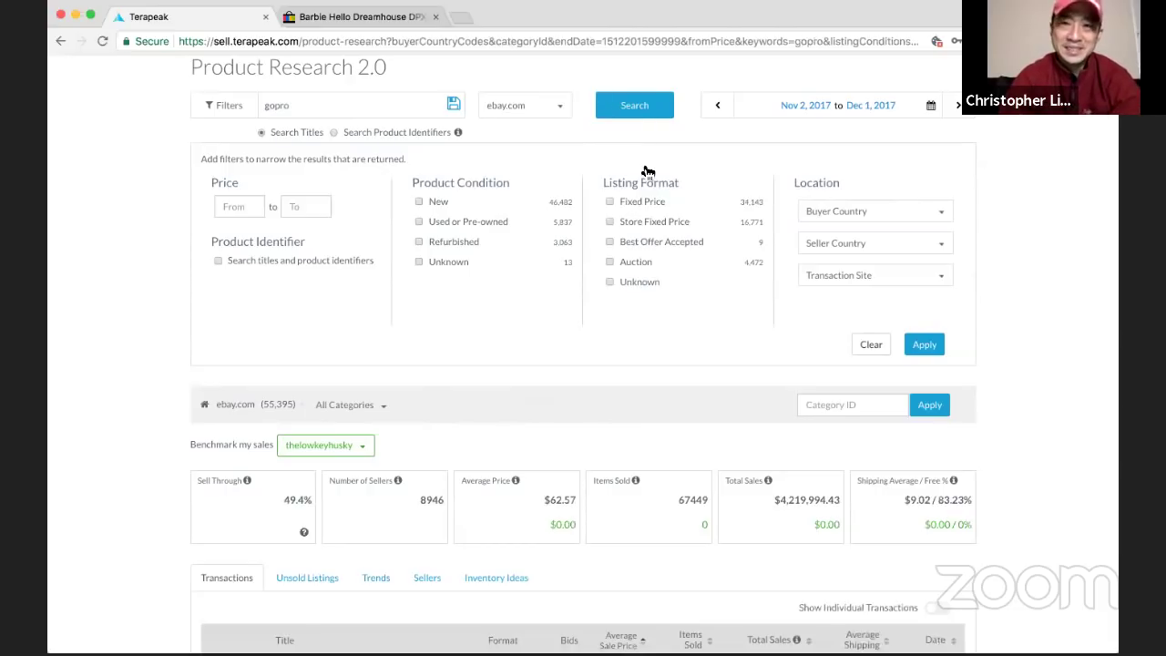
Search product research on ebay.com for the keyword "polo"
scroll(652, 214, down, 2)
scroll(654, 214, up, 2)
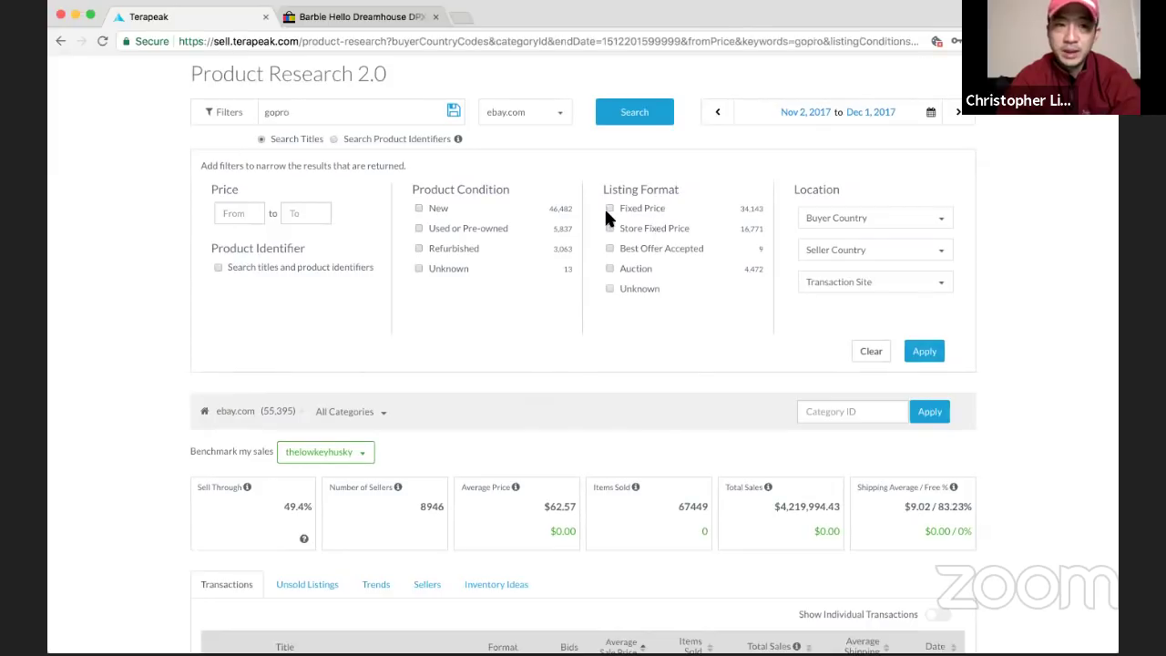
double_click(331, 111)
text(polo)
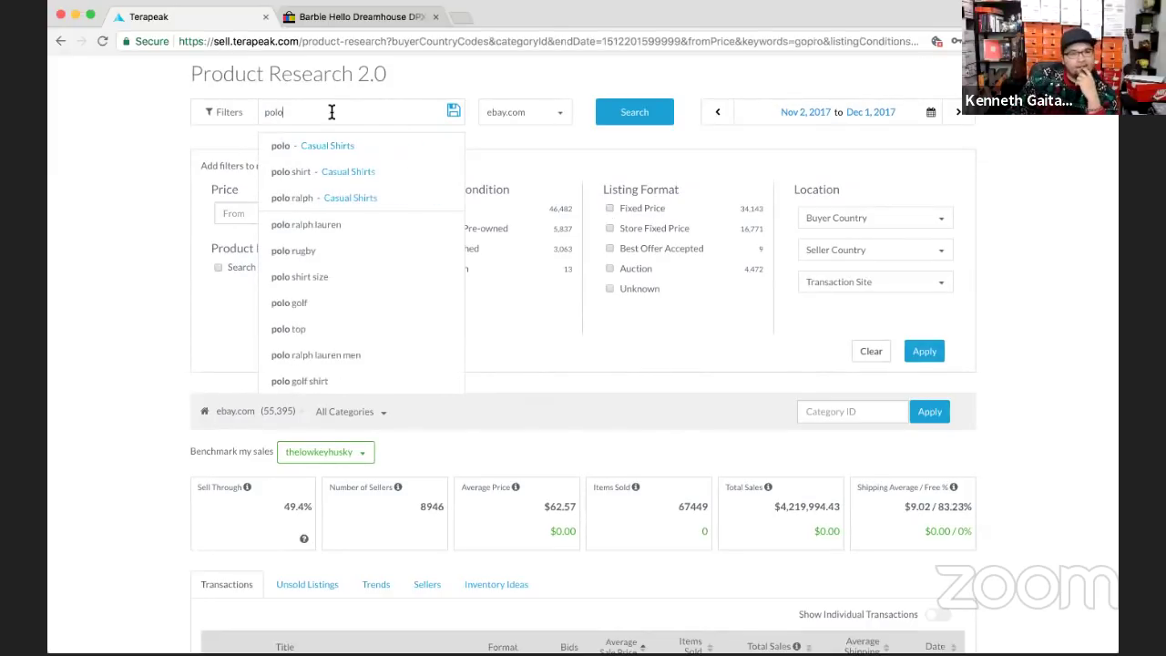
key(Return)
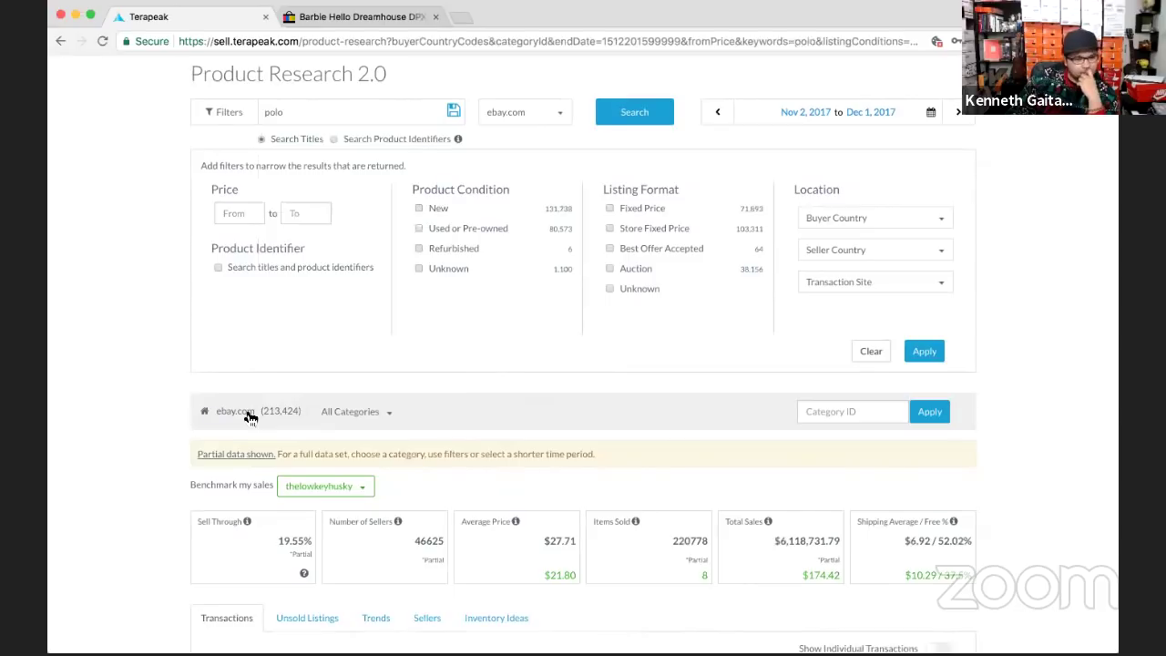
Replace the keyword with "ralph lauren" and run the product research search
double_click(300, 112)
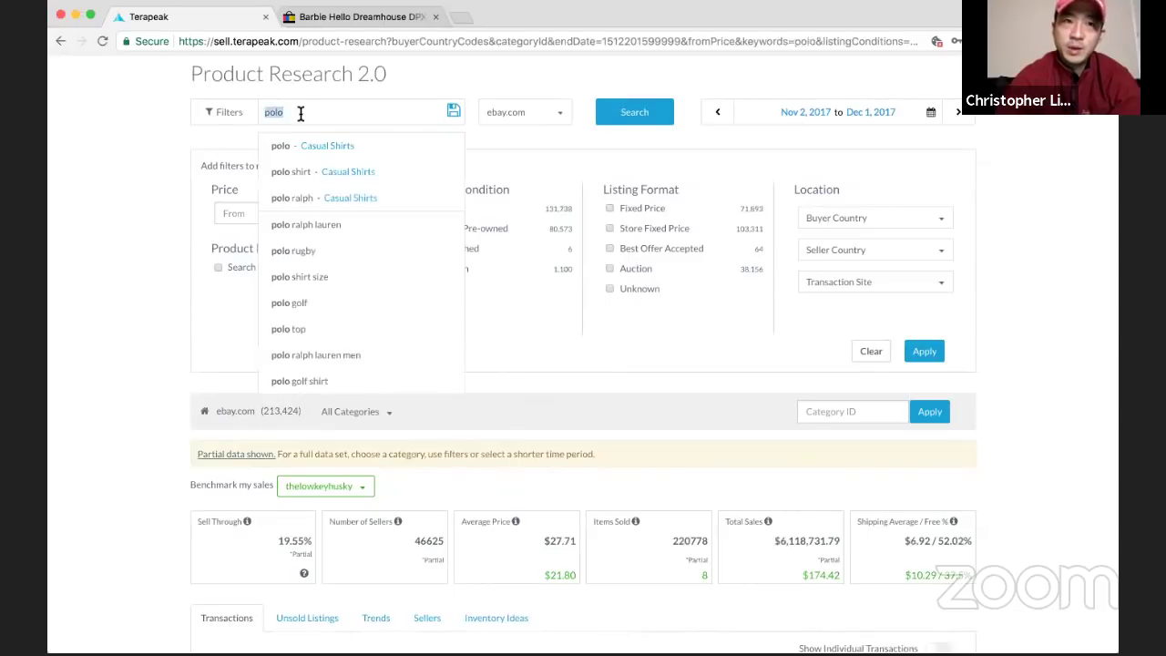
text(ralph lauren)
key(Return)
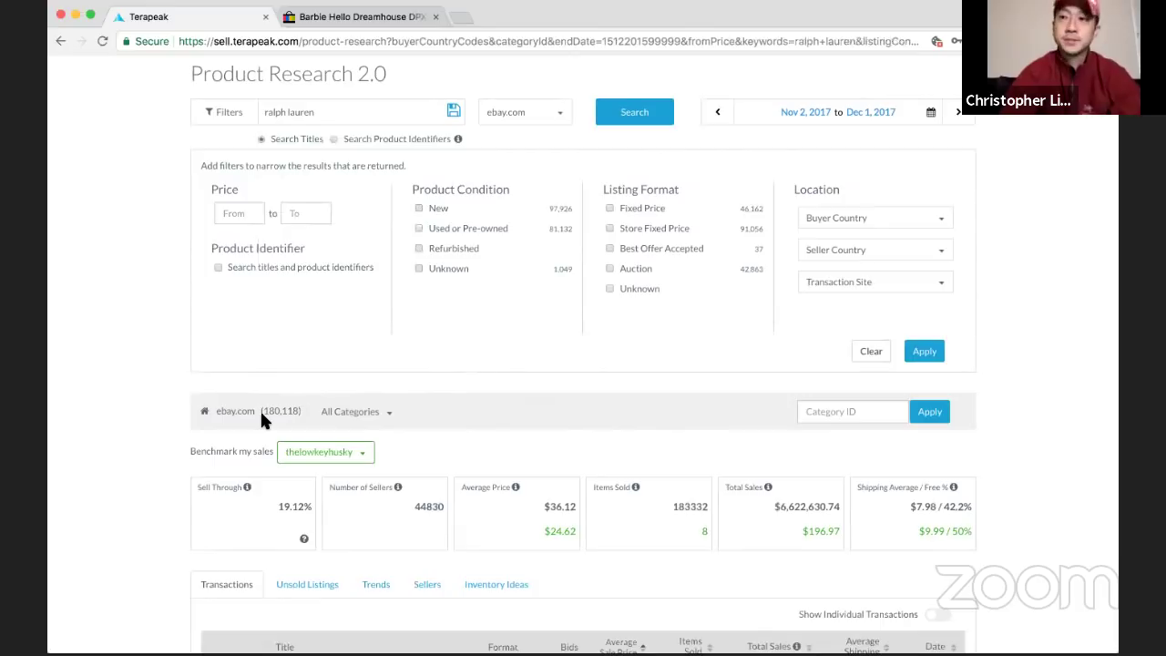
Search ebay.com product research for "toyota" and look over the sales results
click(325, 120)
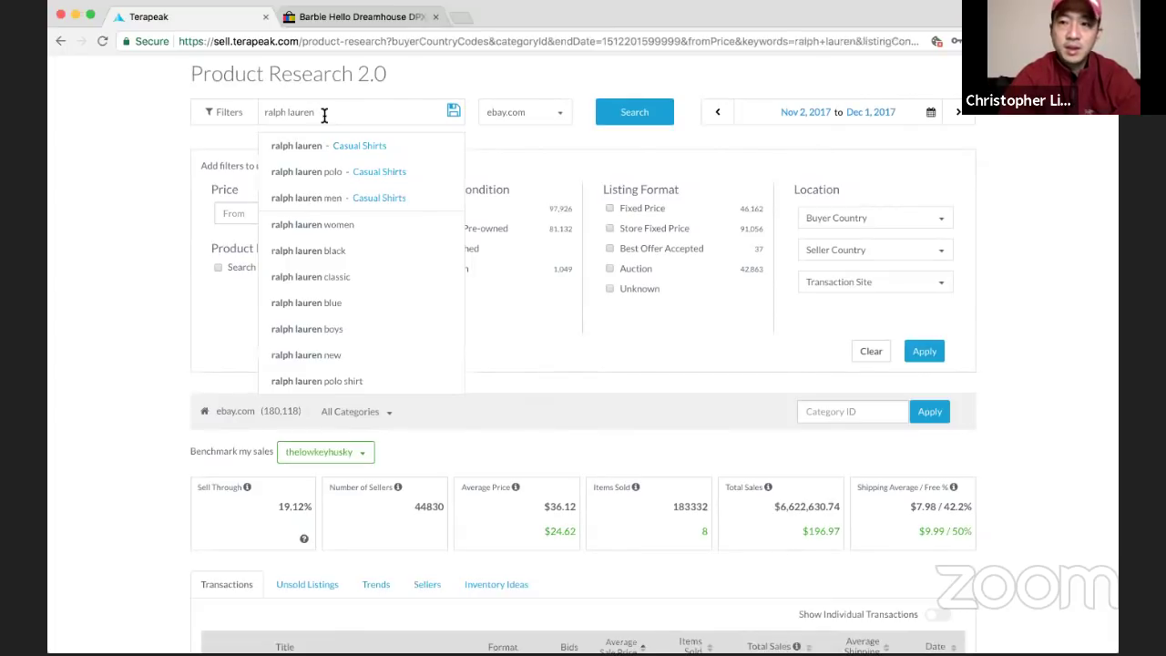
triple_click(324, 116)
text(toyota)
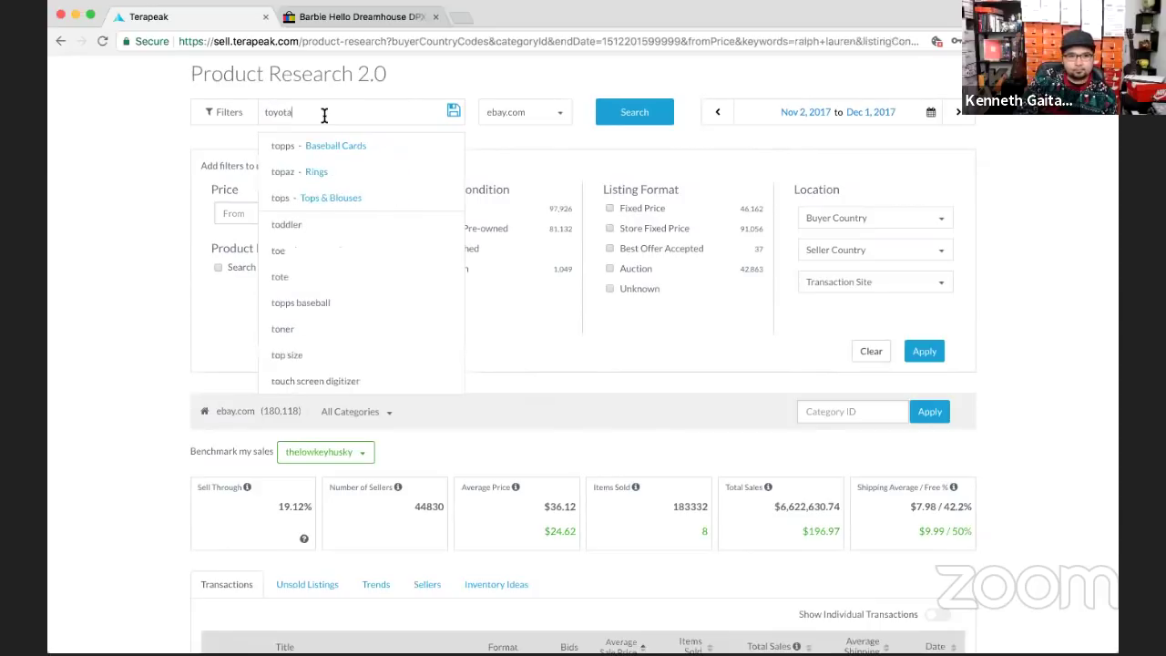
key(Return)
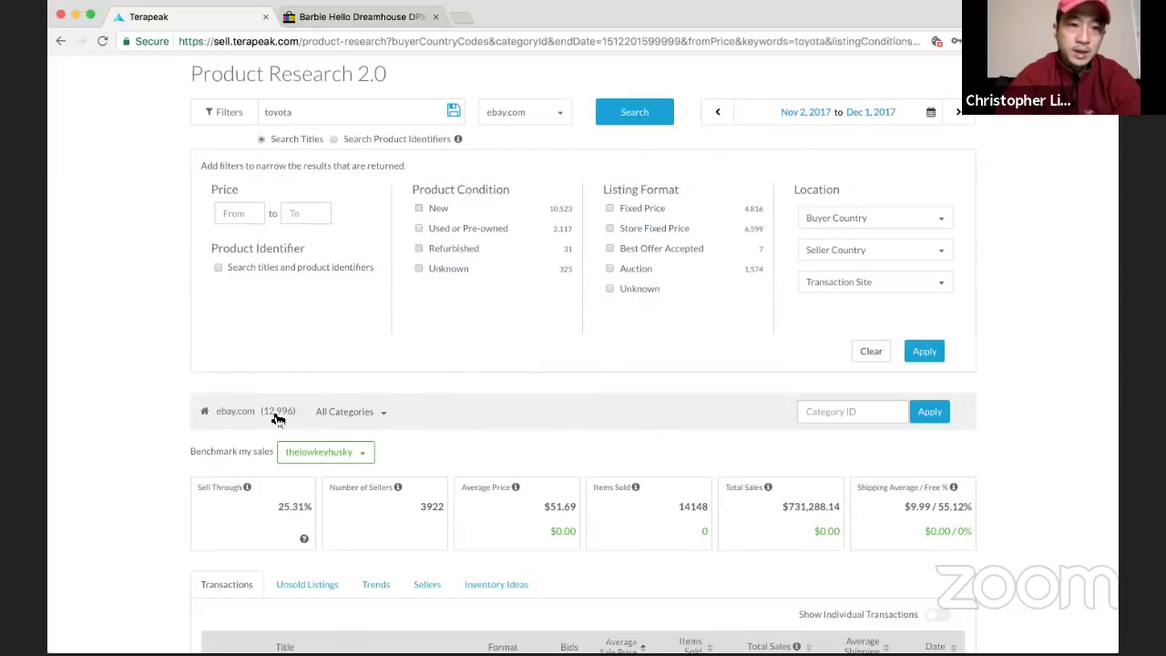
scroll(275, 417, down, 3)
scroll(275, 417, up, 4)
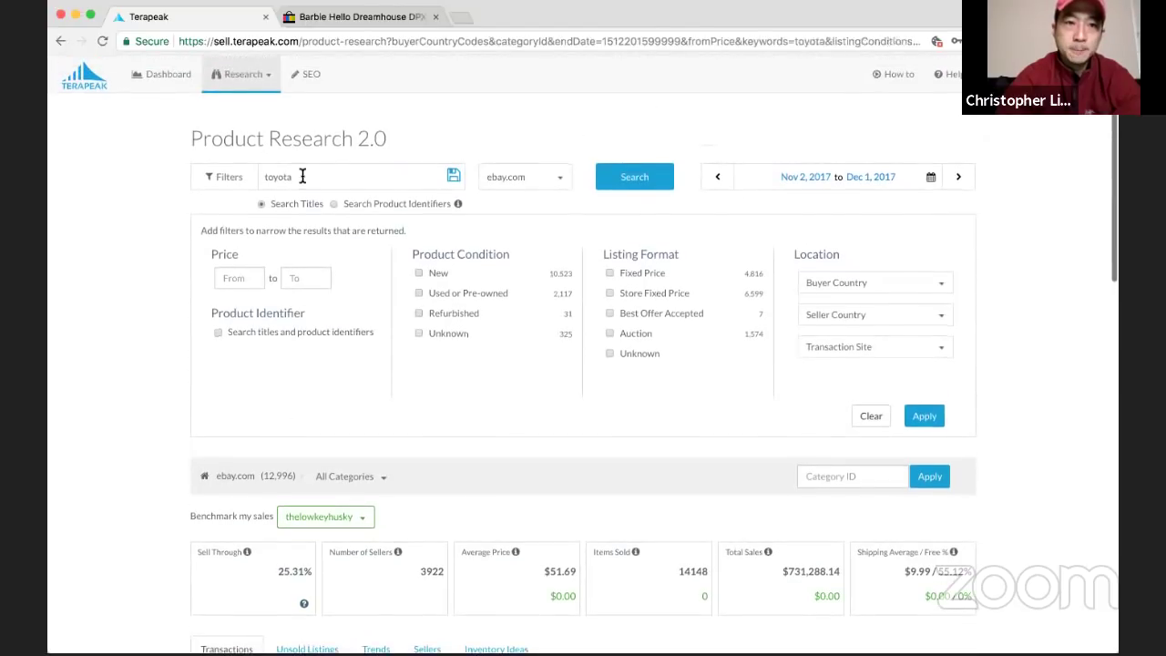
Switch the searched site to motors.ebay.com and rerun the "toyota" search
click(301, 181)
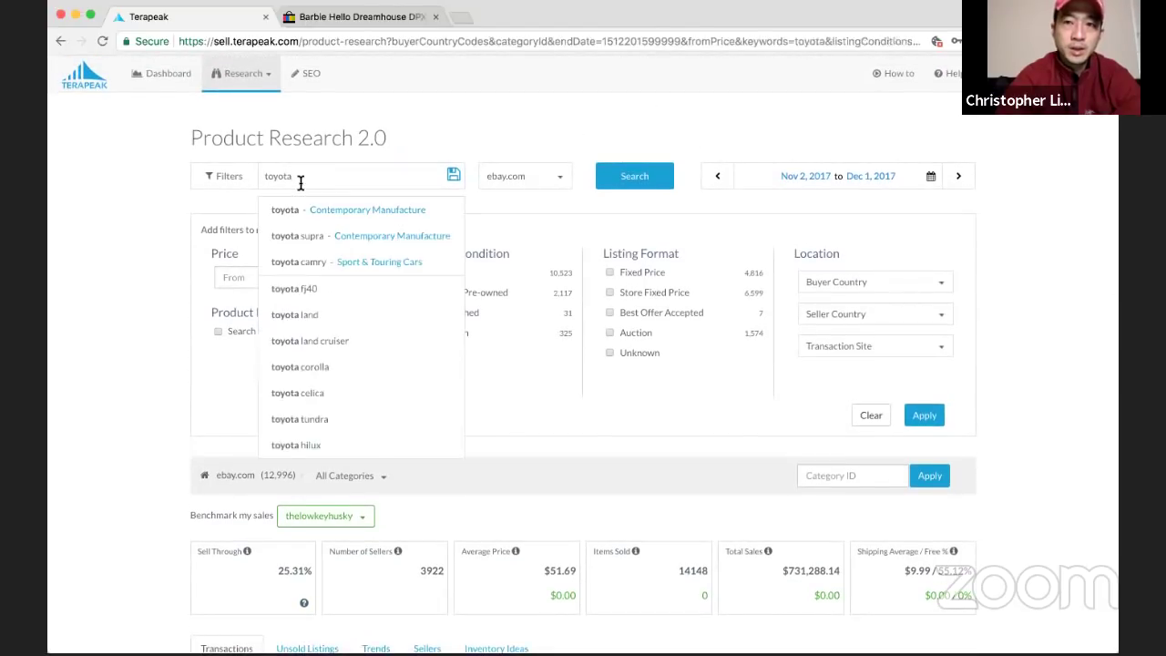
click(539, 178)
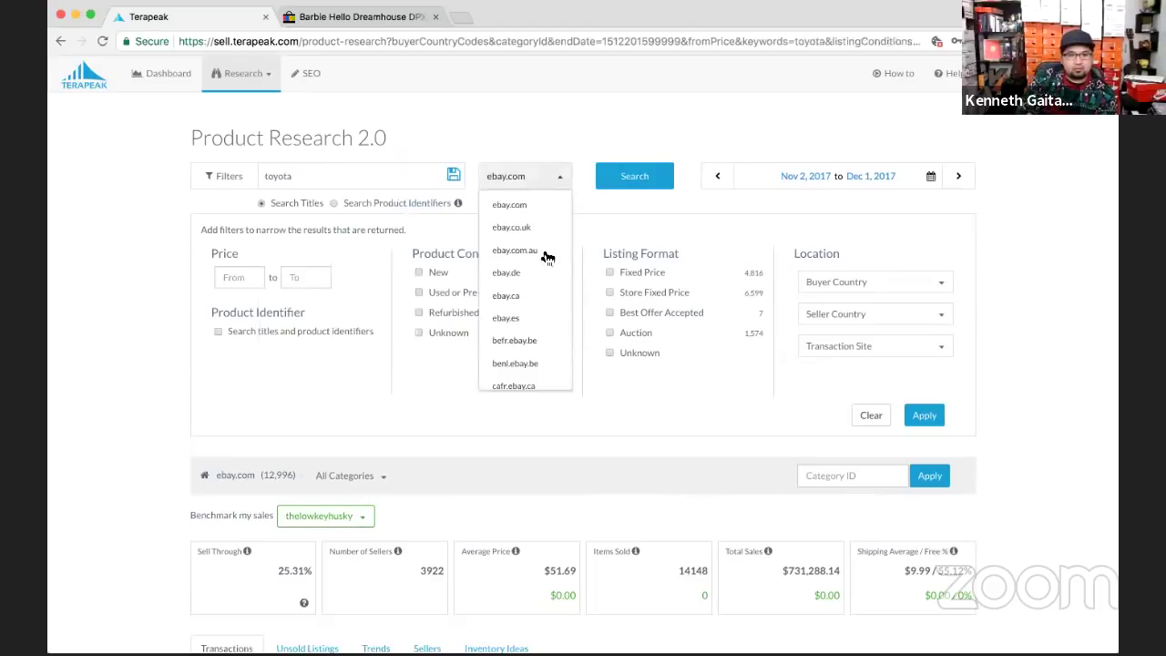
scroll(546, 257, down, 2)
scroll(546, 258, down, 5)
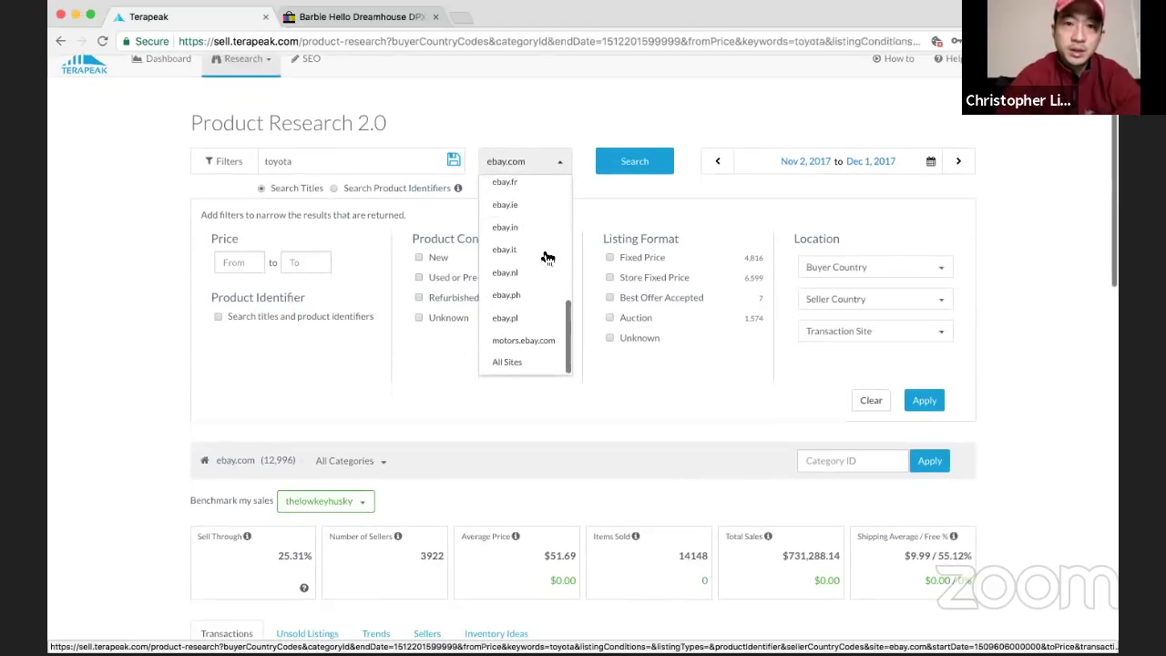
click(543, 340)
click(618, 171)
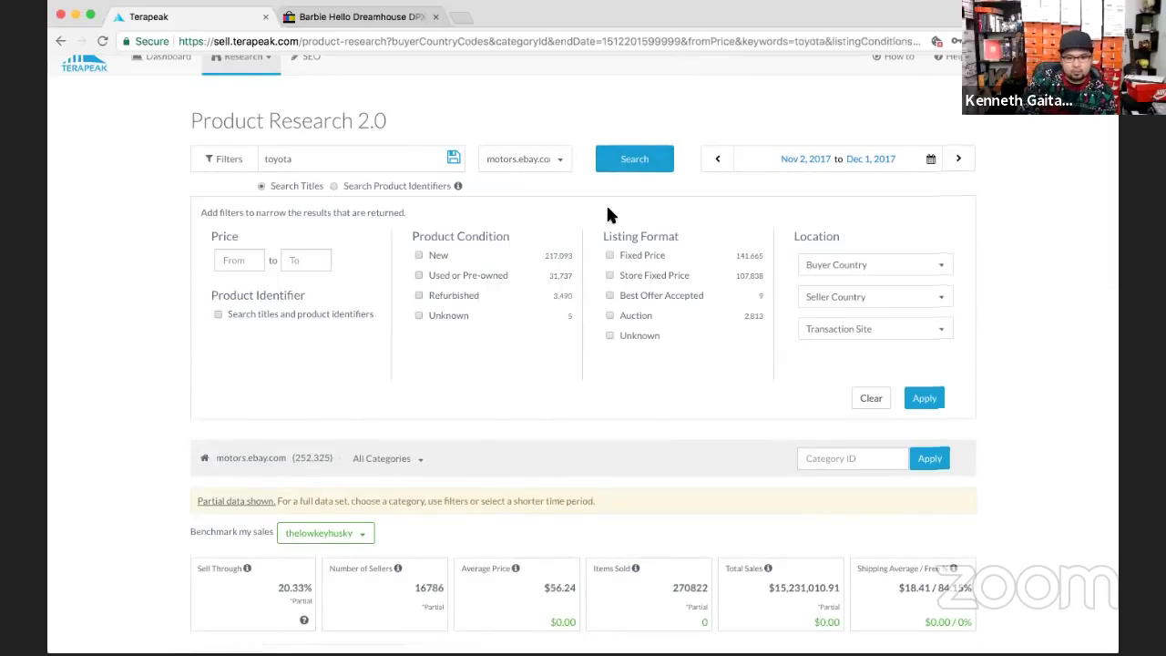
Review the filter breakdown, sales summary and first transactions for "toyota" on motors.ebay.com
scroll(609, 213, down, 2)
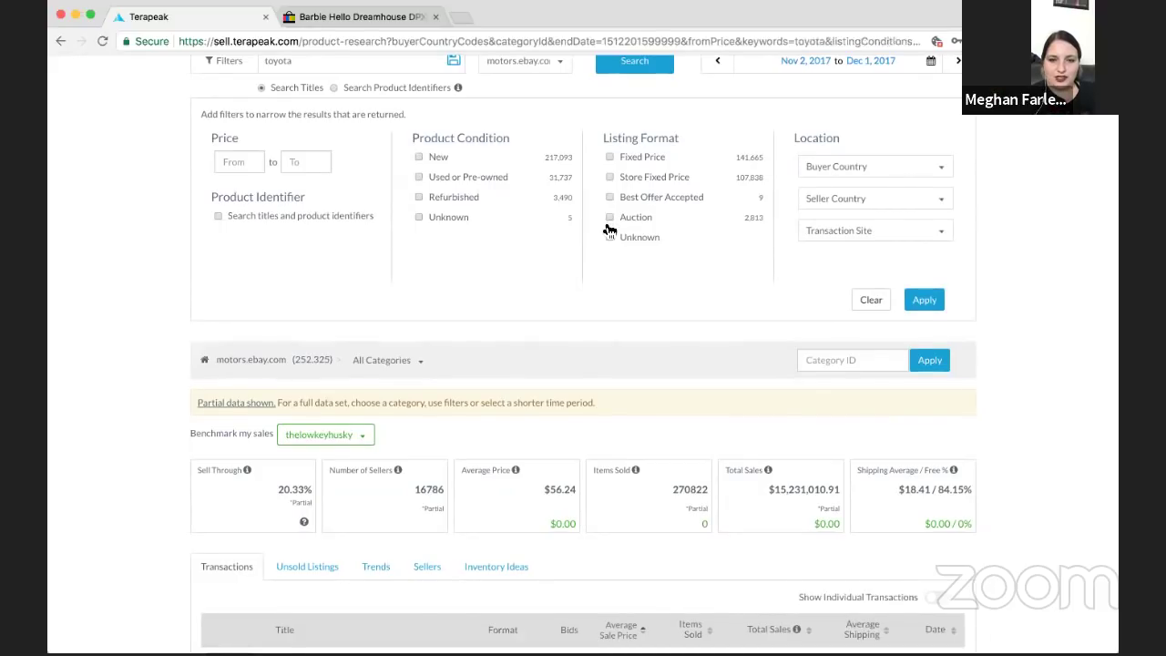
scroll(608, 219, up, 1)
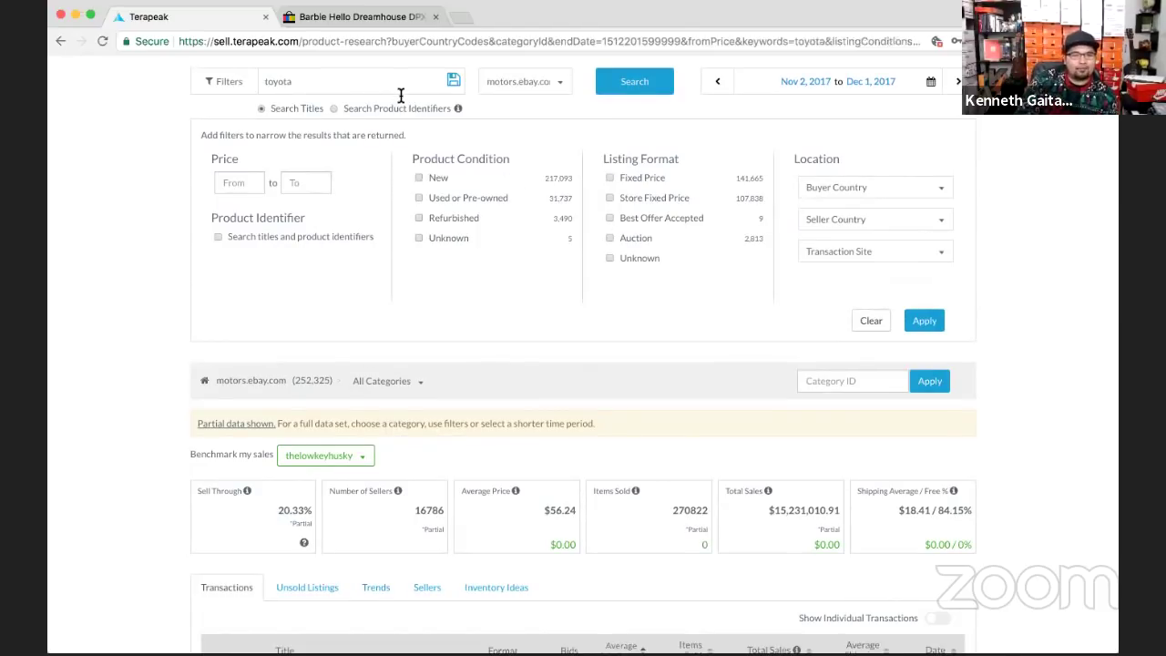
scroll(470, 207, down, 1)
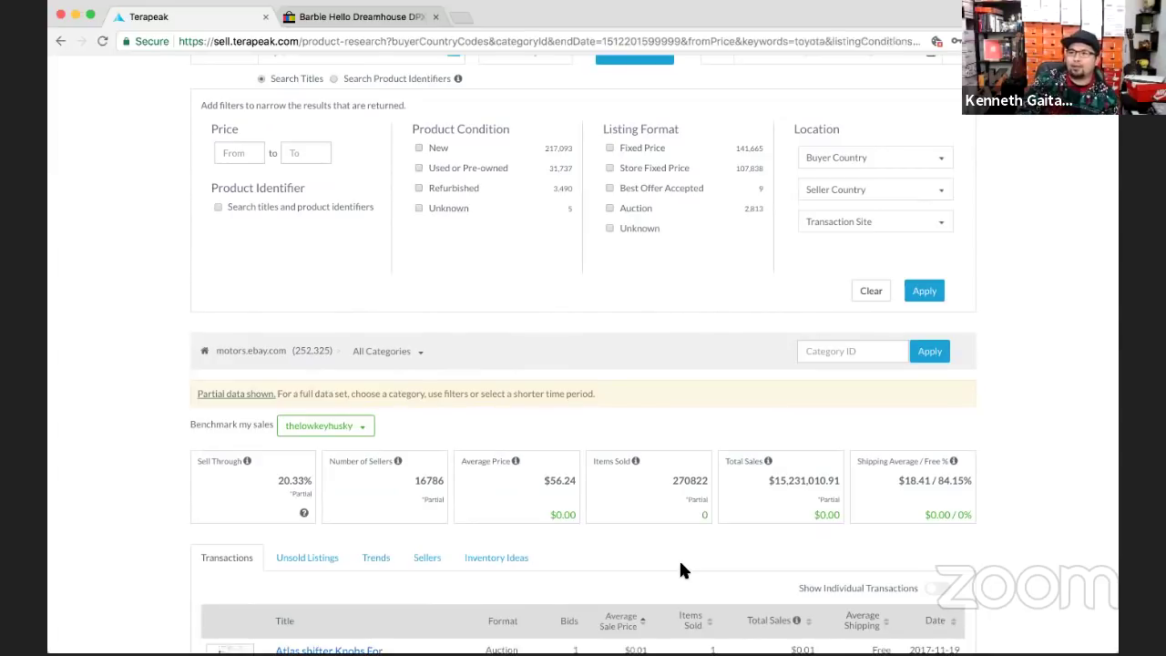
scroll(682, 565, up, 1)
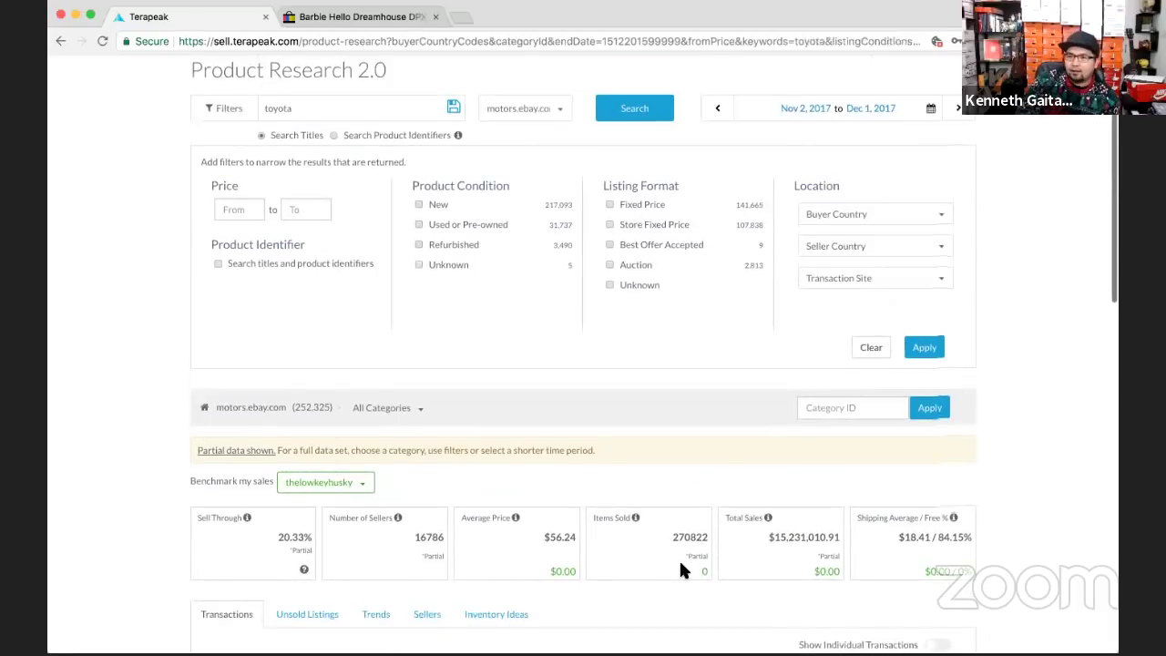
scroll(681, 565, down, 2)
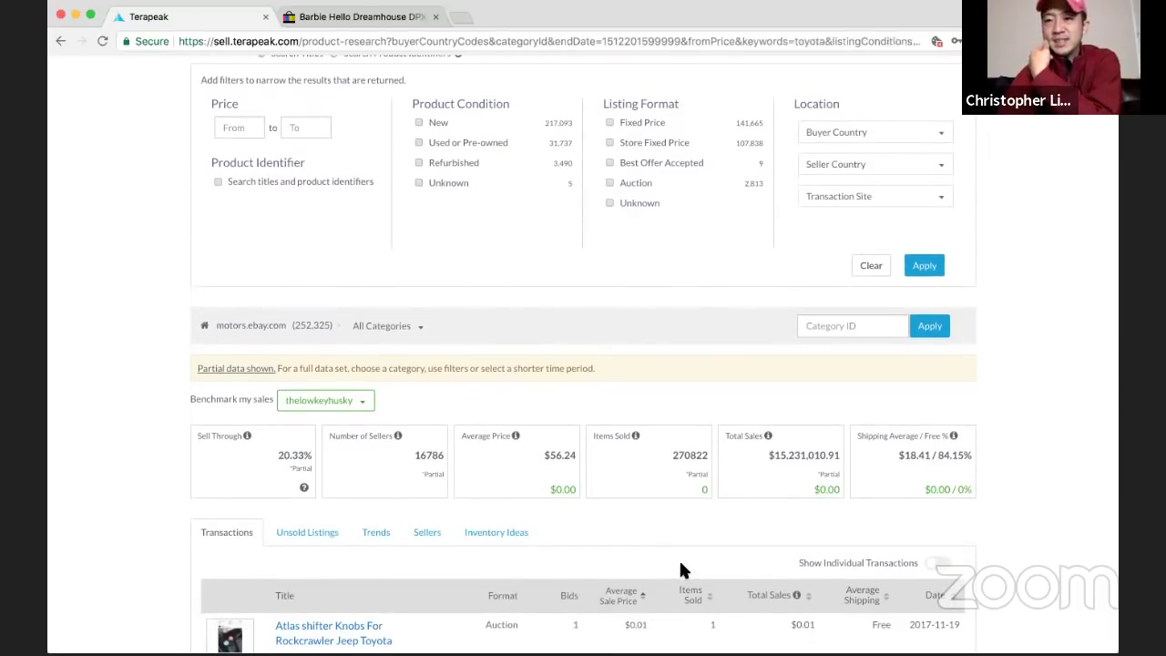
scroll(464, 507, down, 1)
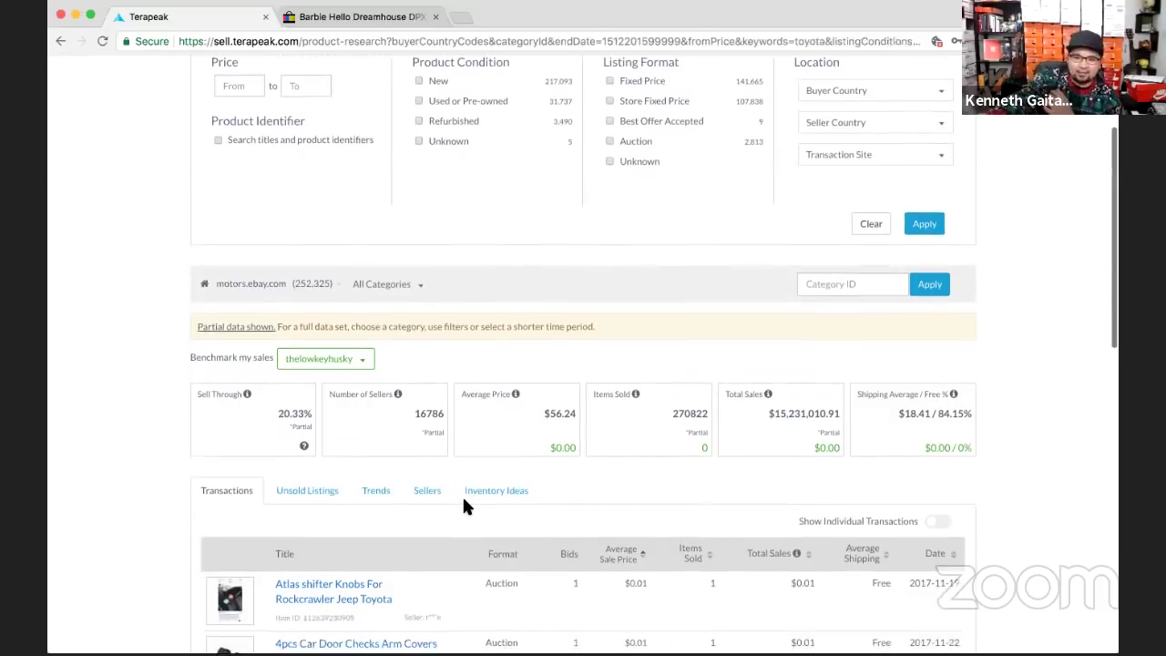
scroll(464, 507, up, 4)
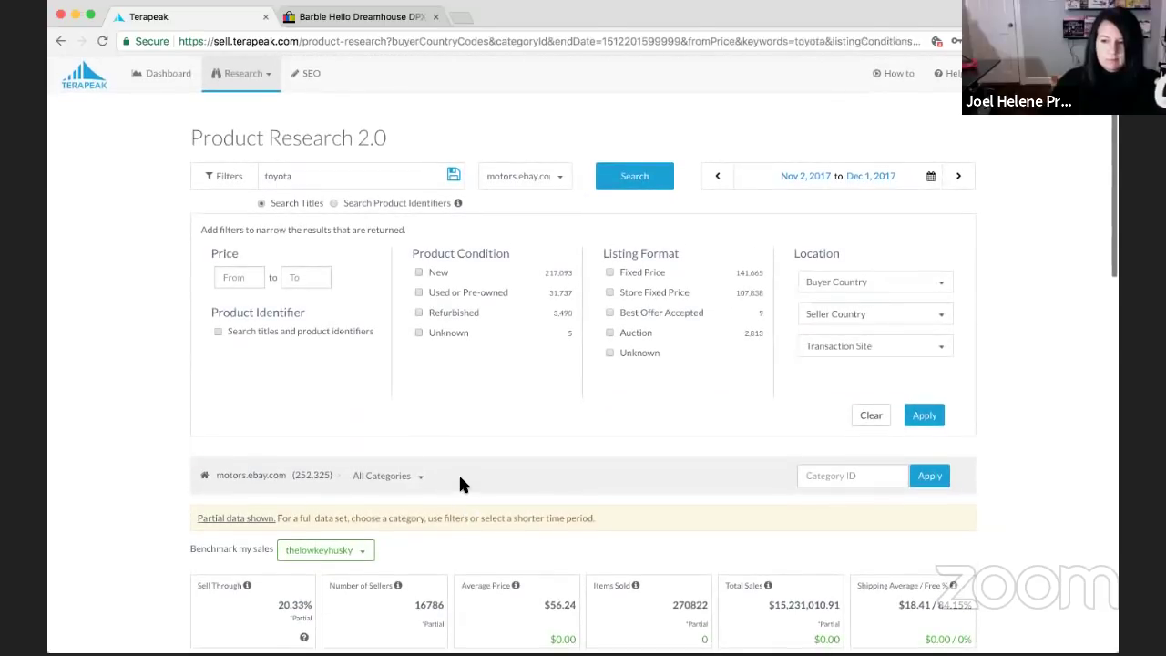
Search for "apple shoes" with the site set back to ebay.com and look through the listed transactions
click(410, 181)
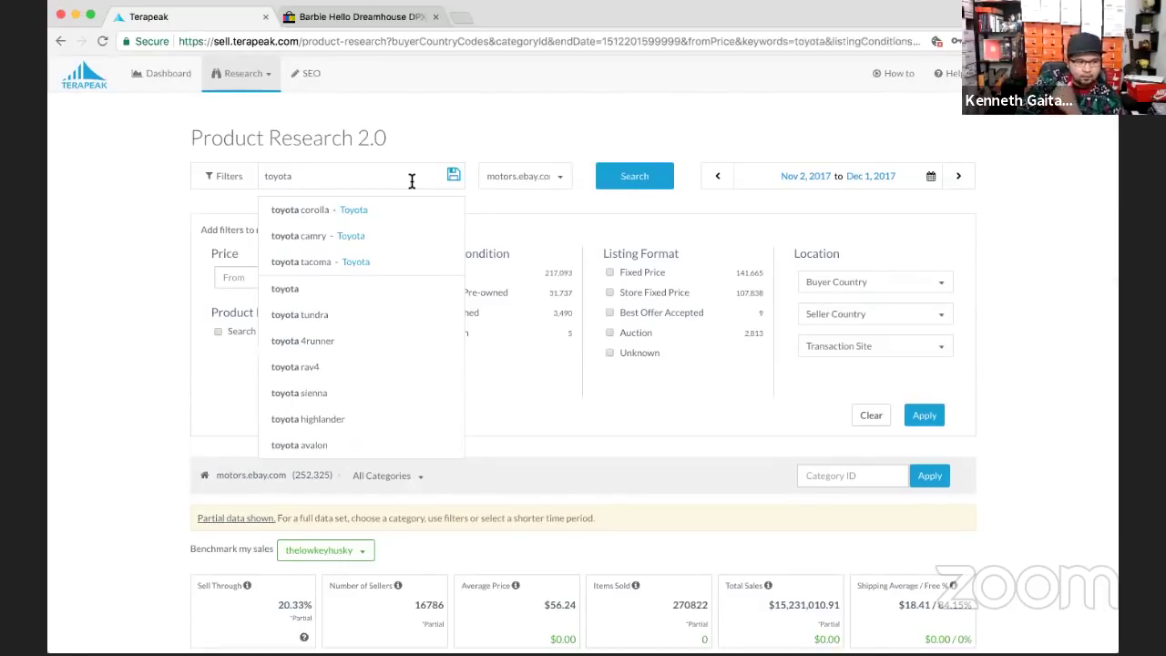
key(super+a)
text(apple shoes)
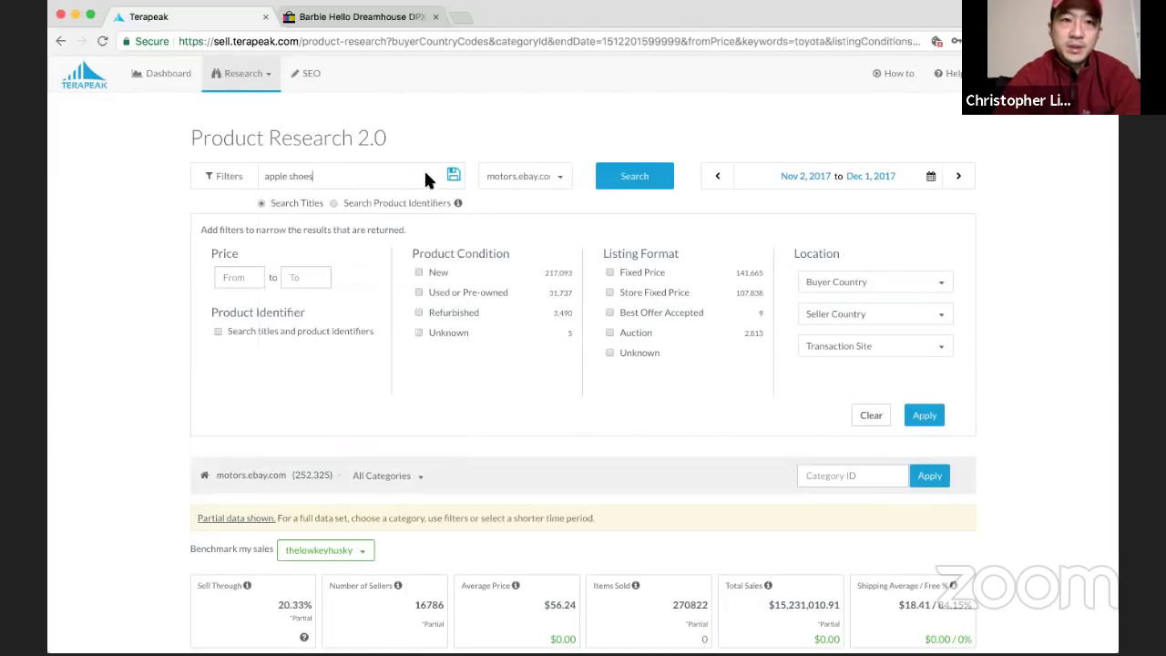
click(547, 176)
click(542, 210)
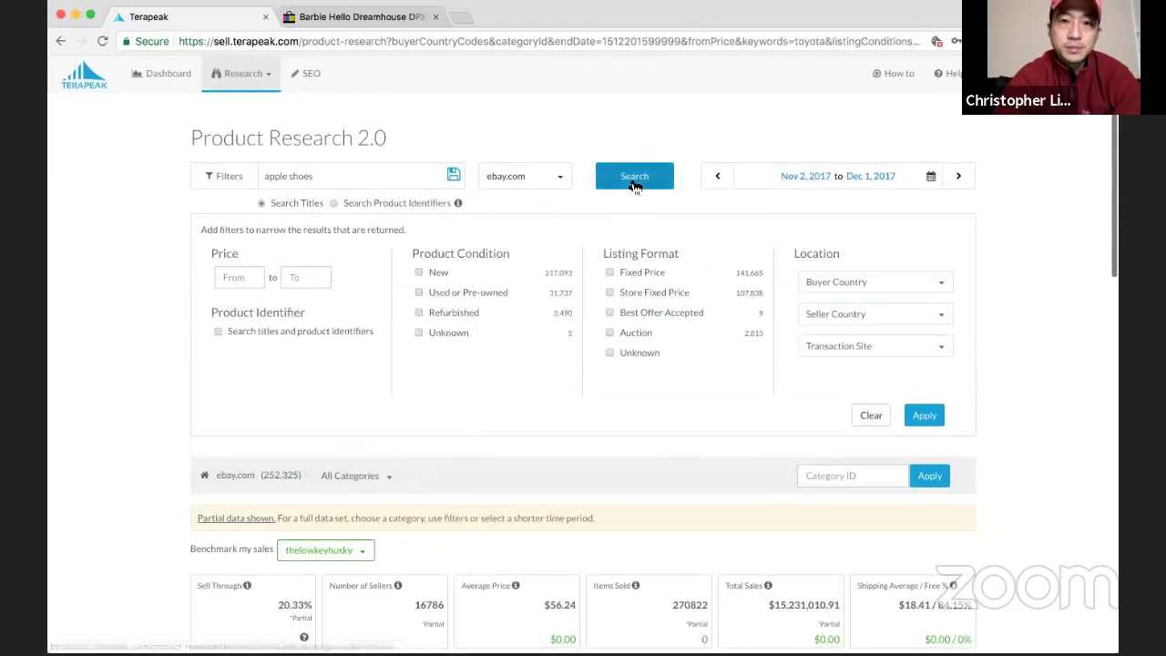
click(635, 180)
scroll(558, 274, down, 10)
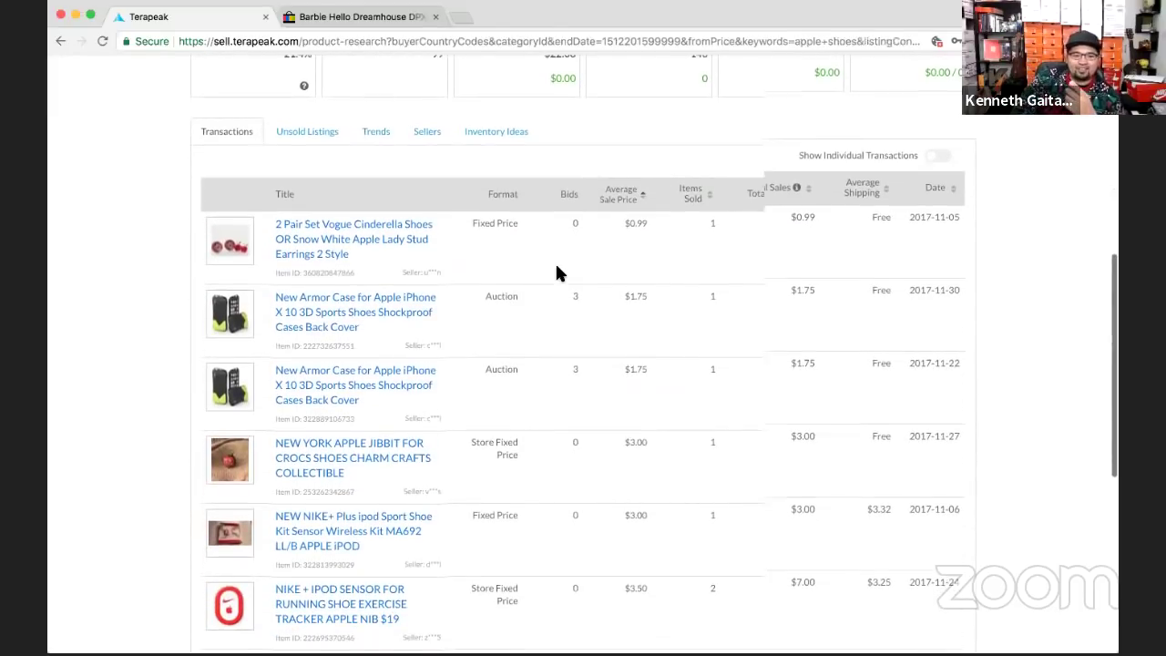
scroll(555, 261, down, 4)
scroll(555, 261, up, 14)
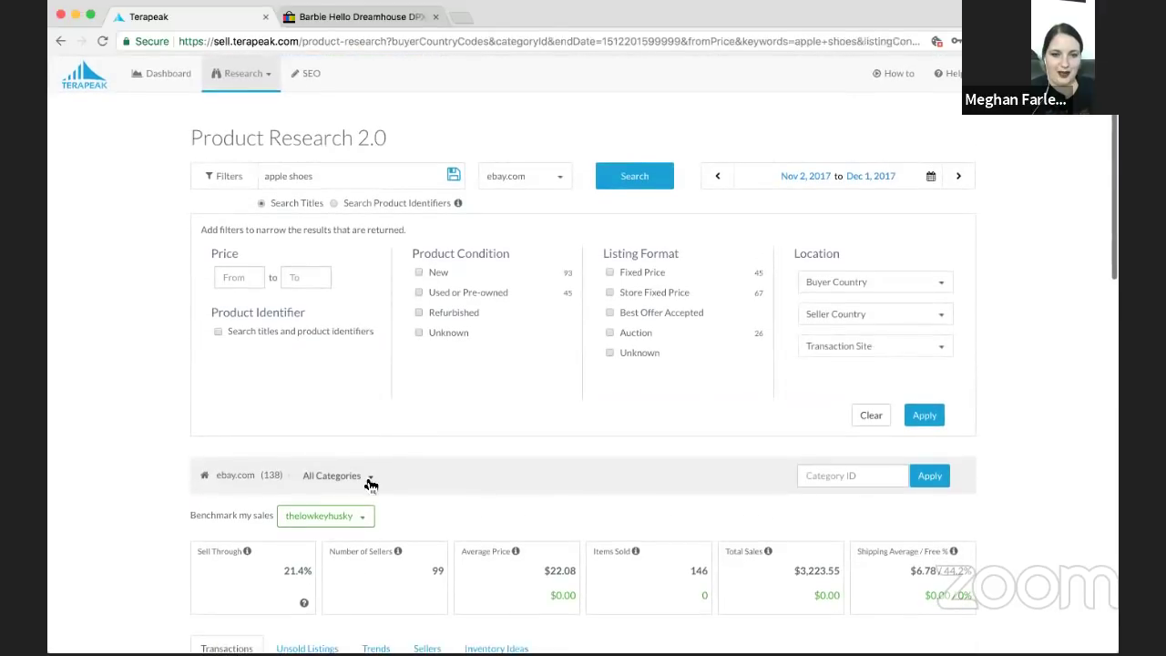
Narrow the "apple shoes" results to the Clothing, Shoes & Accessories category and look through the matching transactions
click(369, 480)
scroll(374, 489, down, 1)
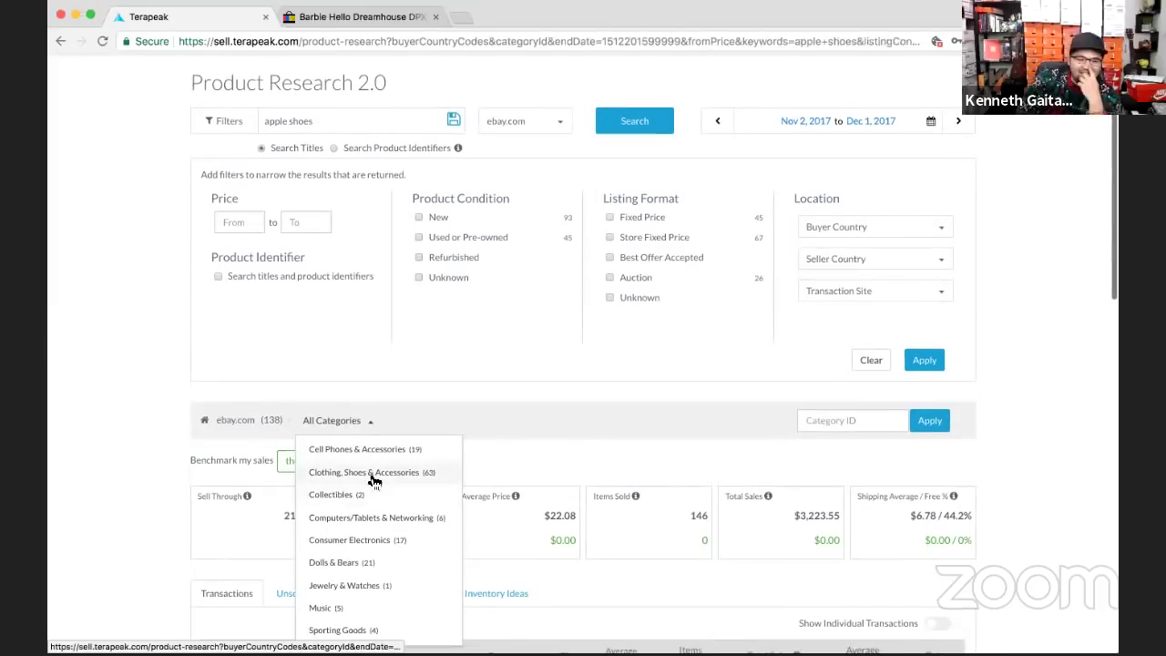
click(368, 473)
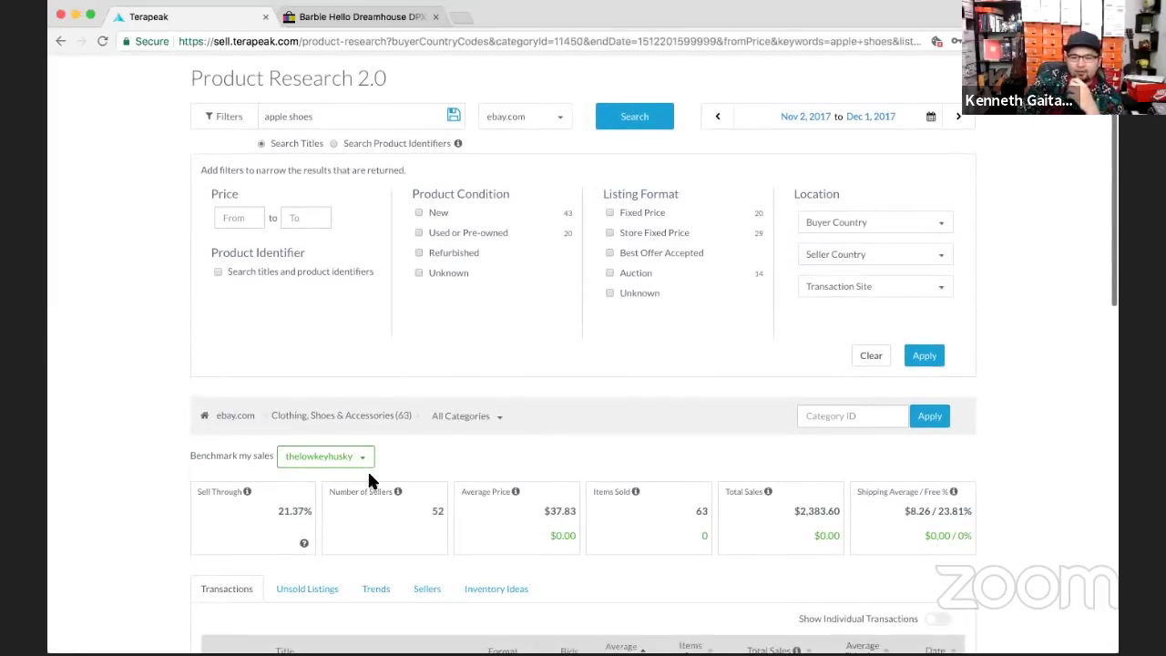
scroll(369, 480, down, 5)
scroll(370, 480, down, 2)
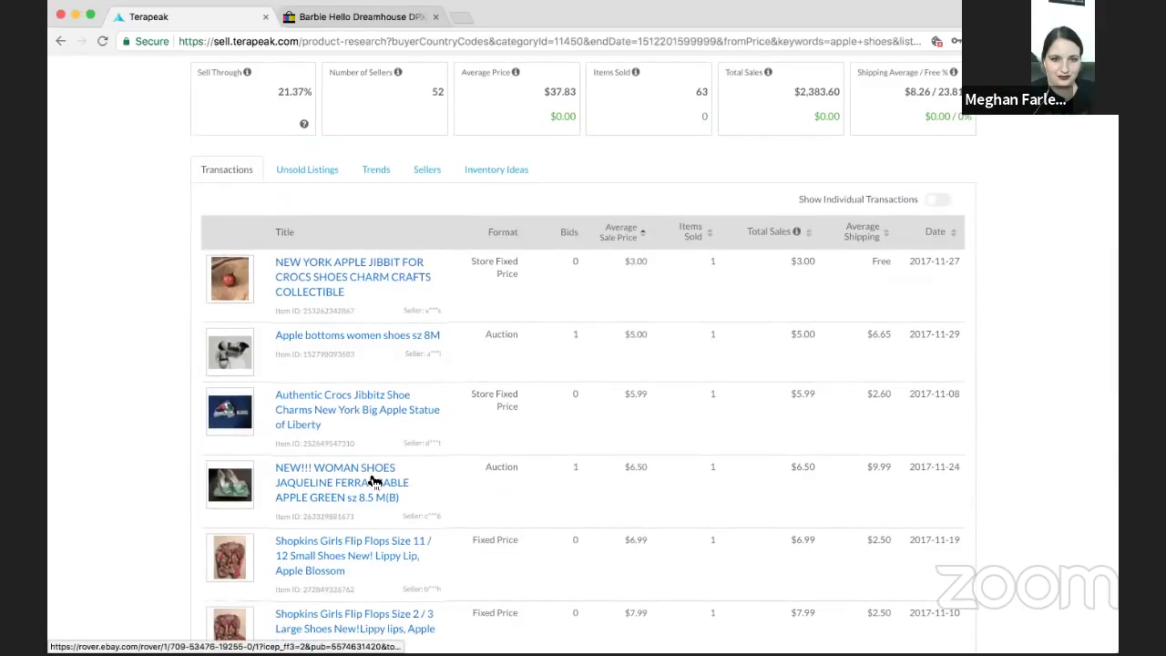
scroll(374, 481, down, 6)
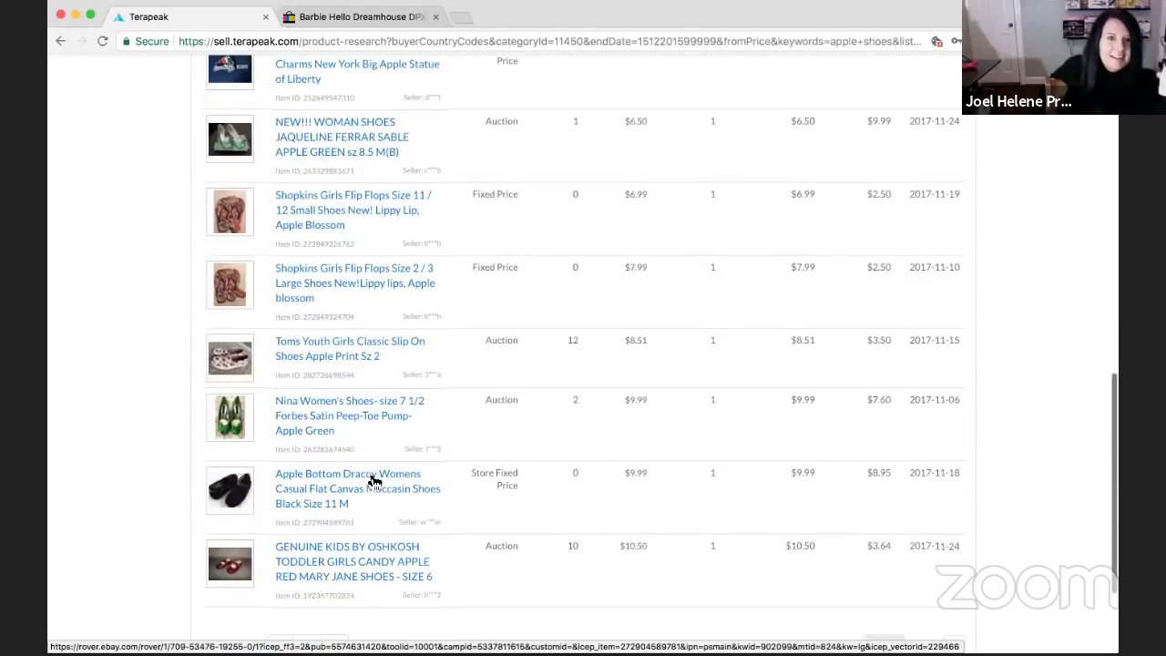
scroll(373, 481, up, 5)
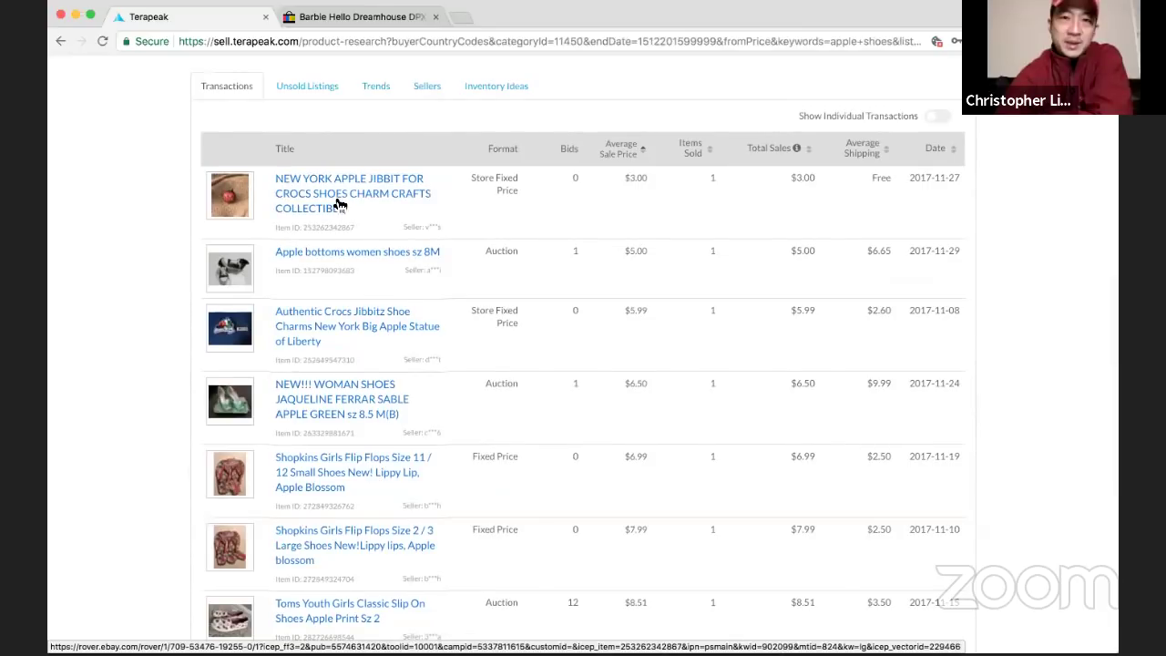
scroll(335, 200, up, 10)
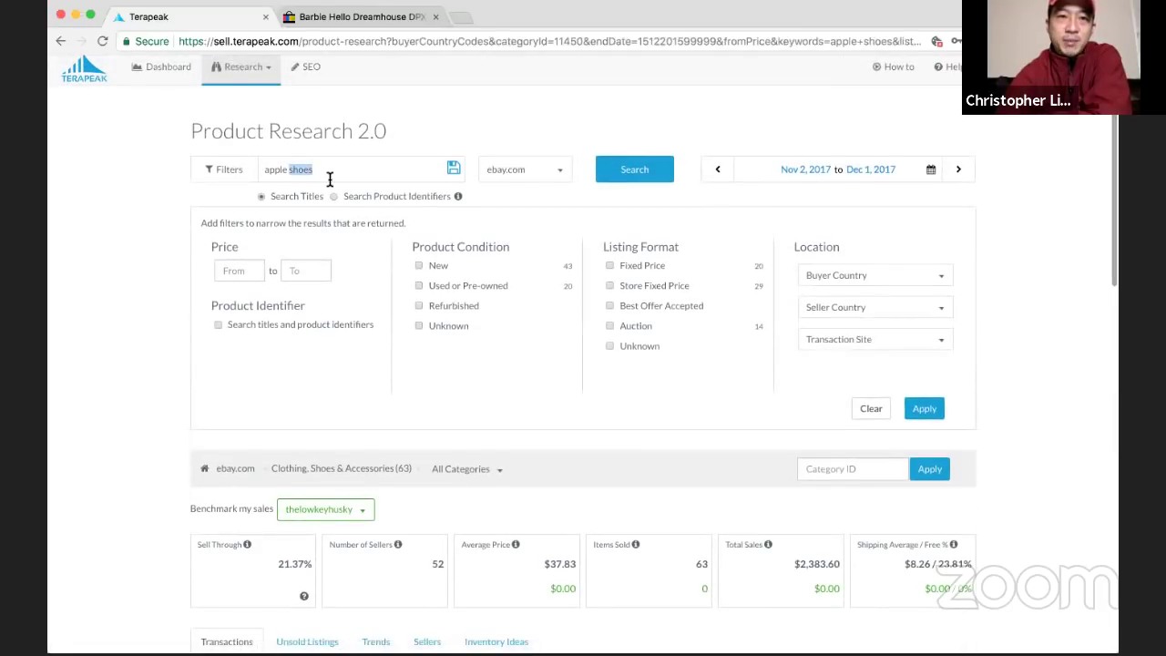
Search Google for "worlds hottest brands" in a new browser tab
triple_click(330, 179)
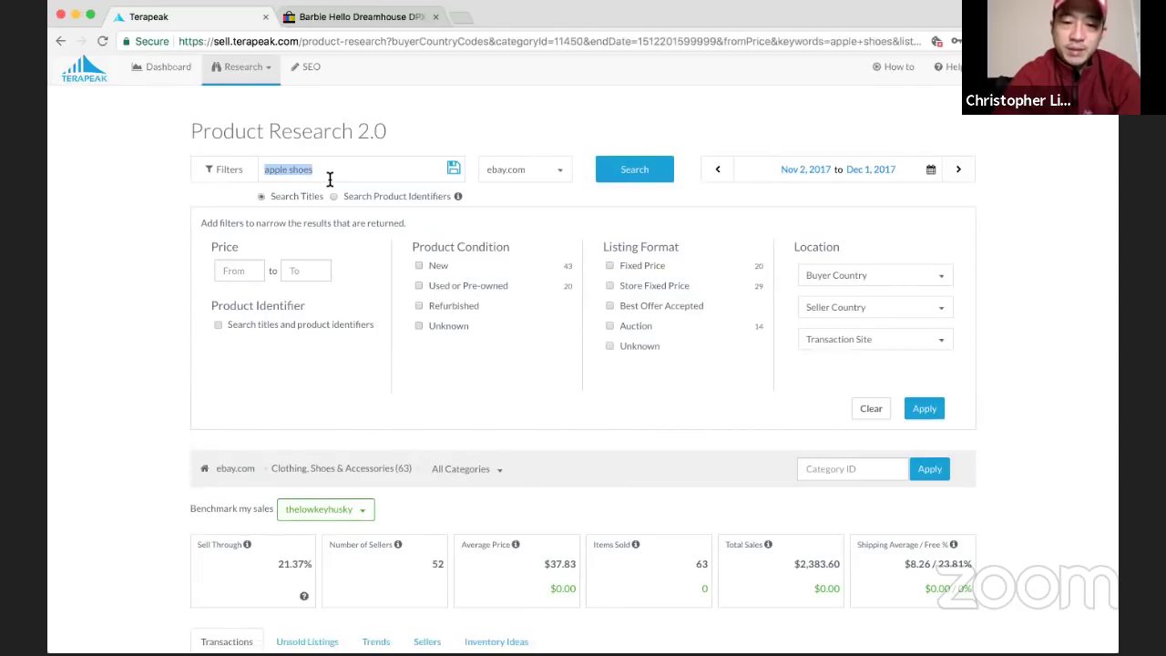
key(ctrl+t)
text(w)
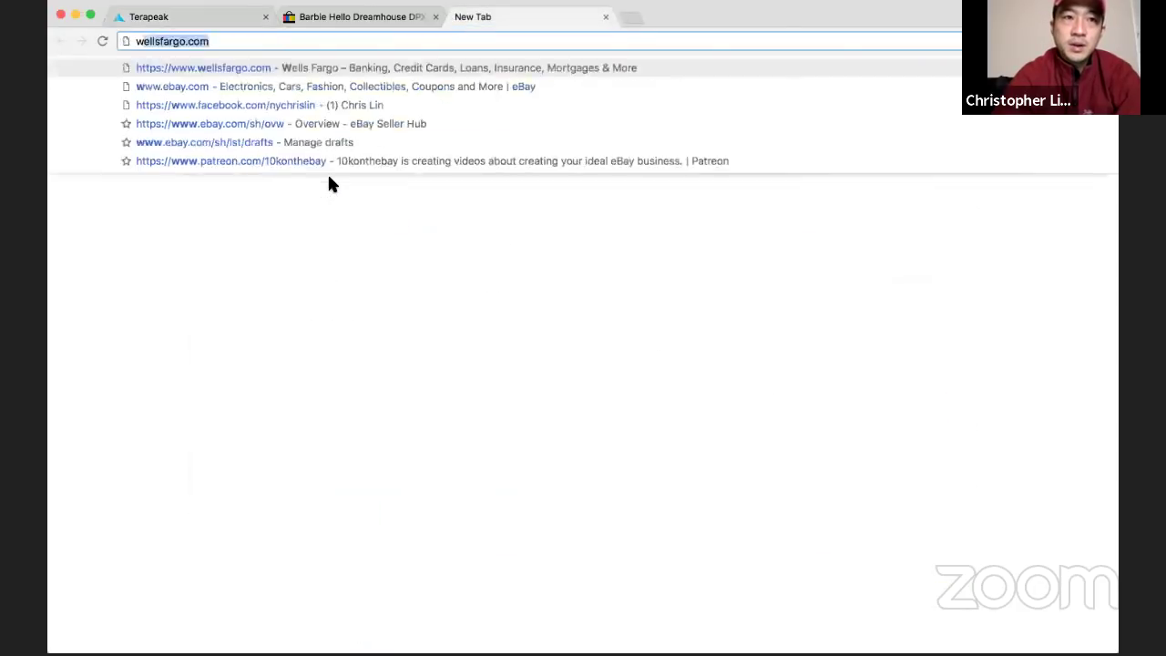
text(orlds hottest brands)
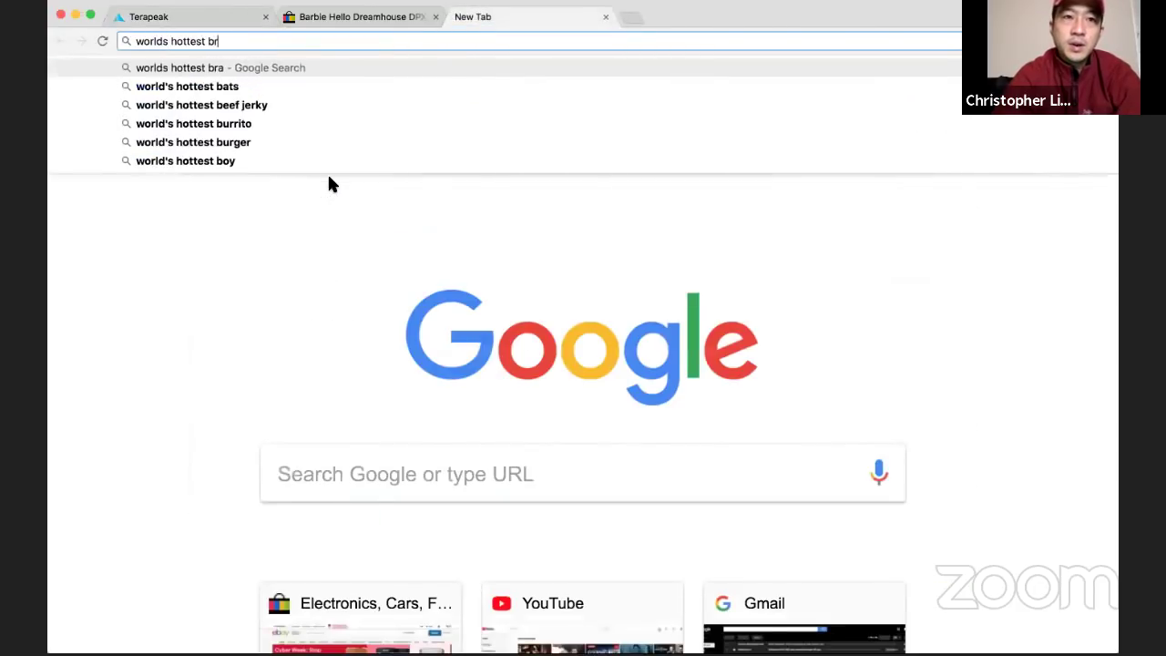
key(Return)
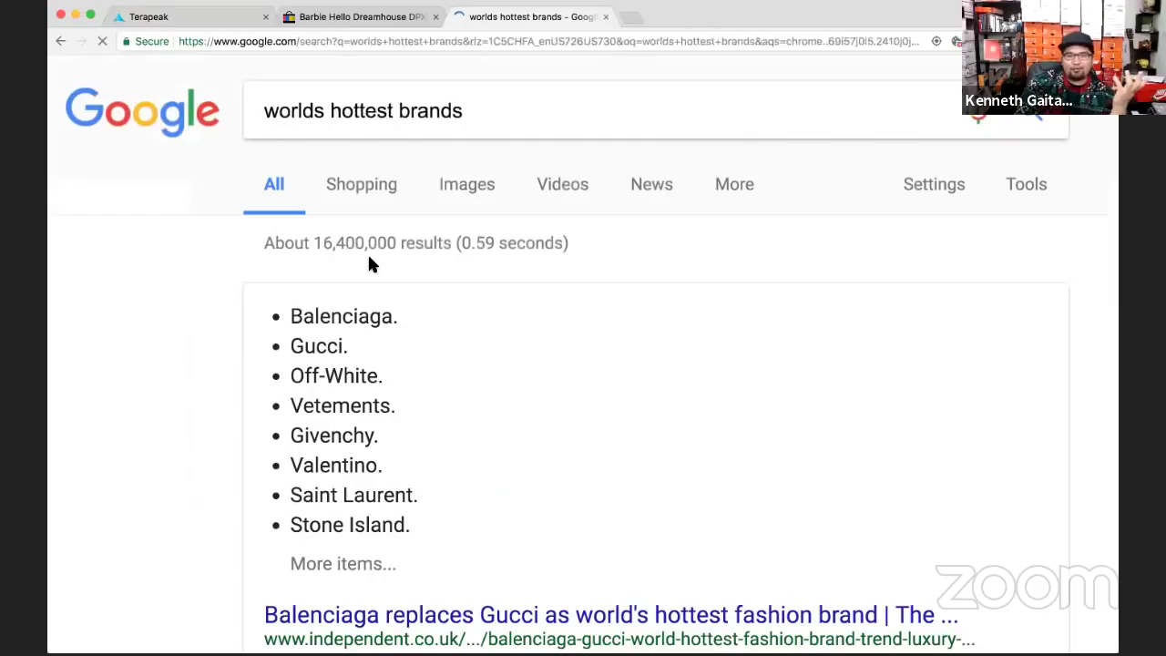
Copy Balenciaga from the Google brand list, search for it in Terapeak across all ebay.com categories, and review its sales summary
double_click(369, 317)
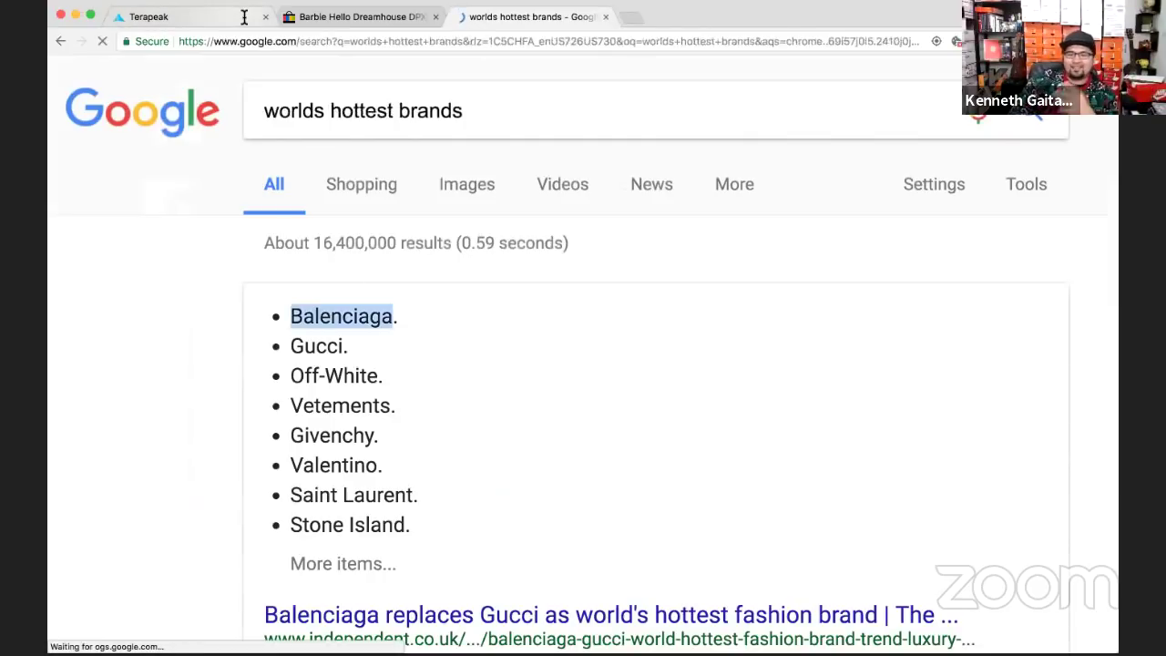
click(244, 16)
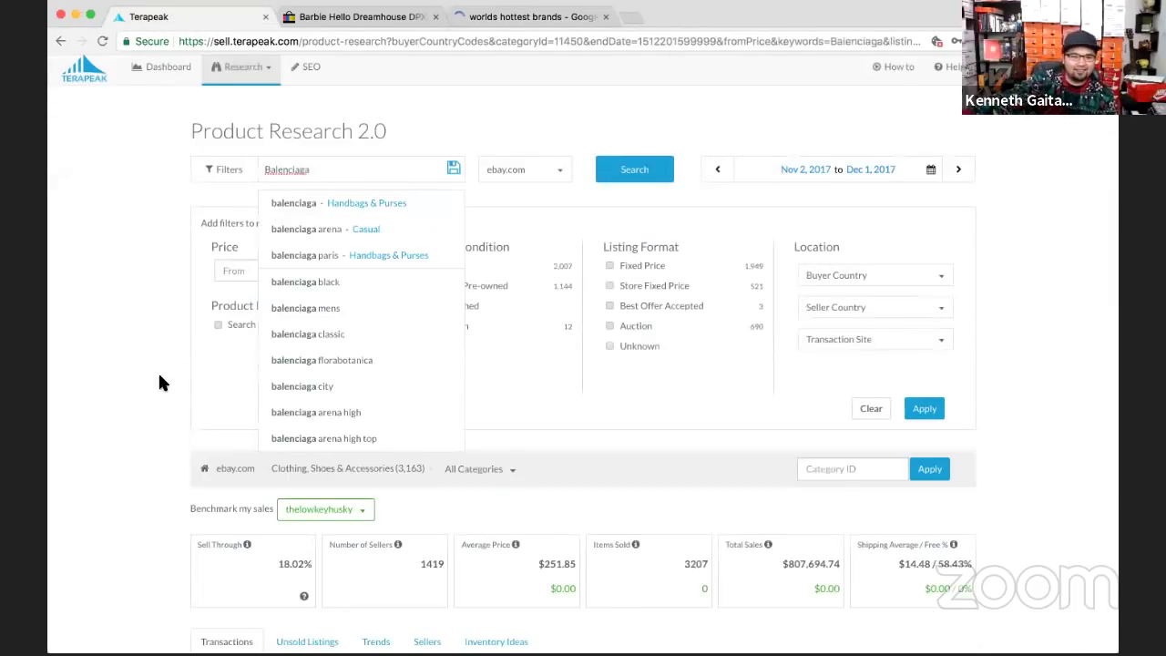
scroll(210, 415, down, 1)
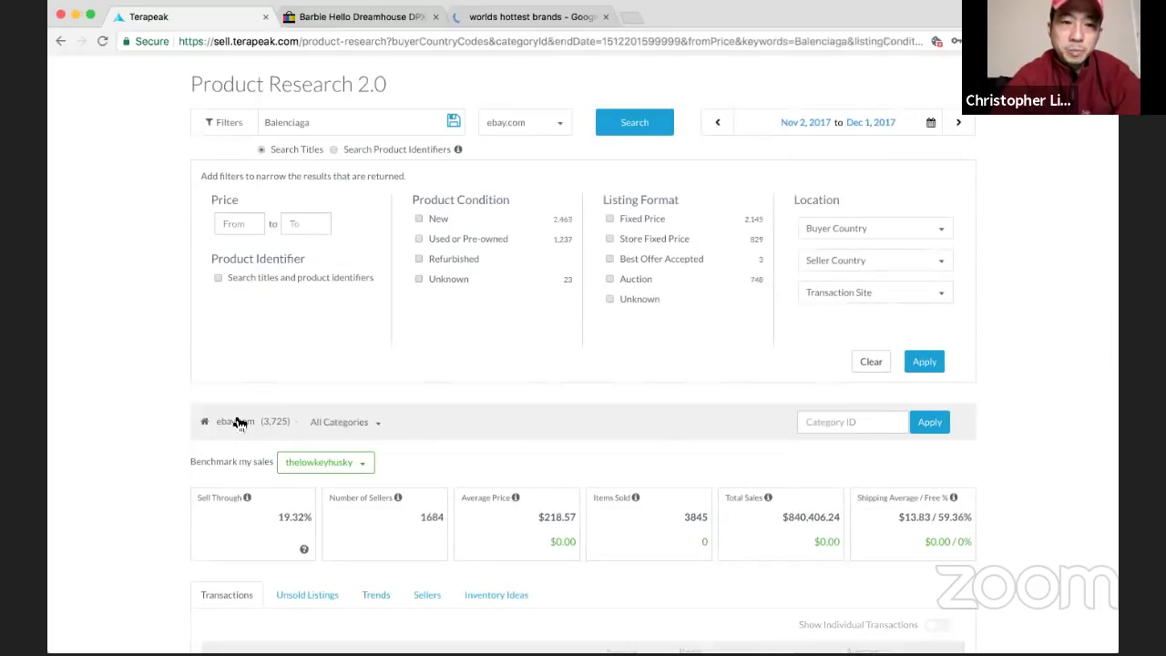
scroll(237, 424, down, 2)
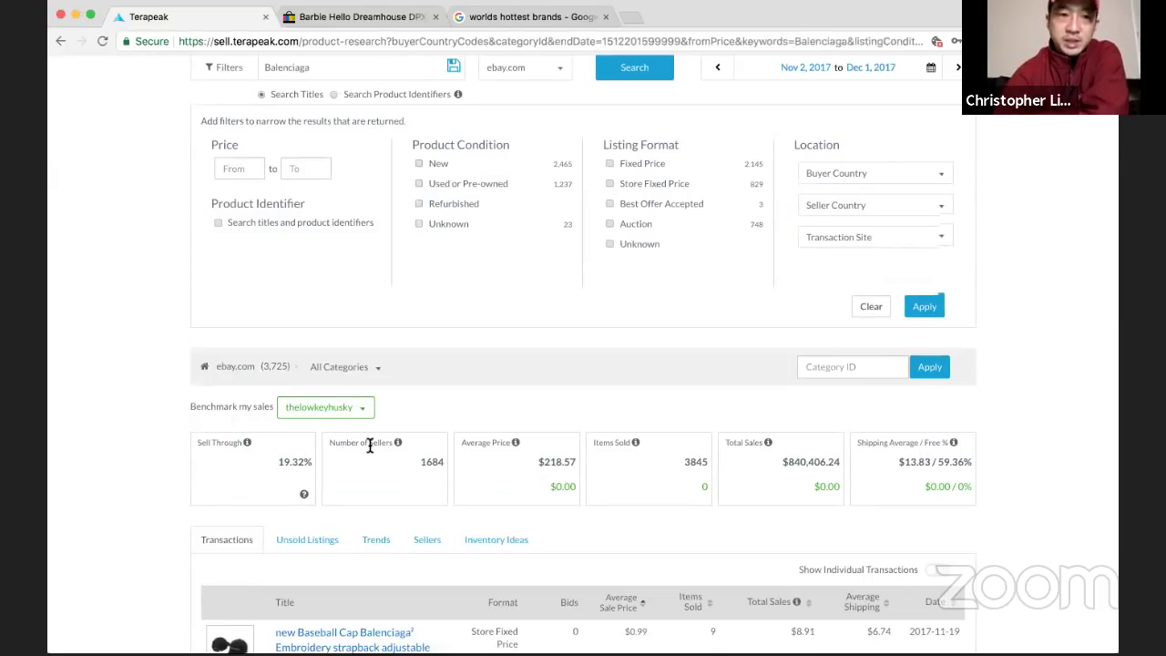
scroll(369, 442, down, 3)
scroll(374, 451, up, 5)
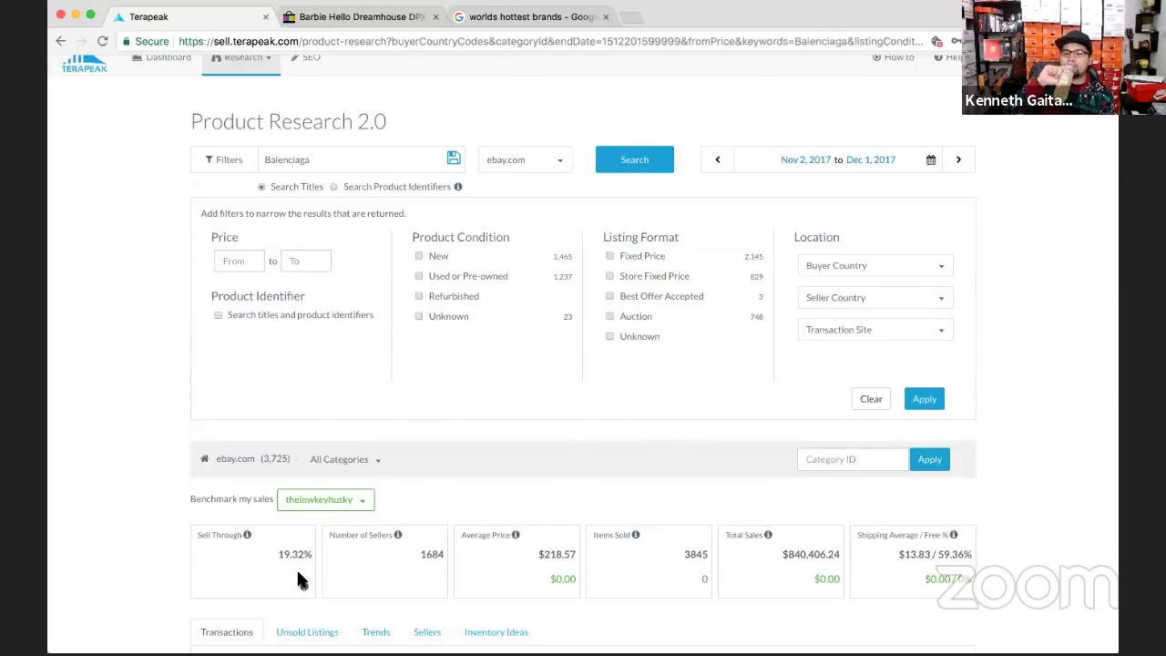
Search ebay.com sales for "merona" and look through its sales summary and first transactions
click(319, 159)
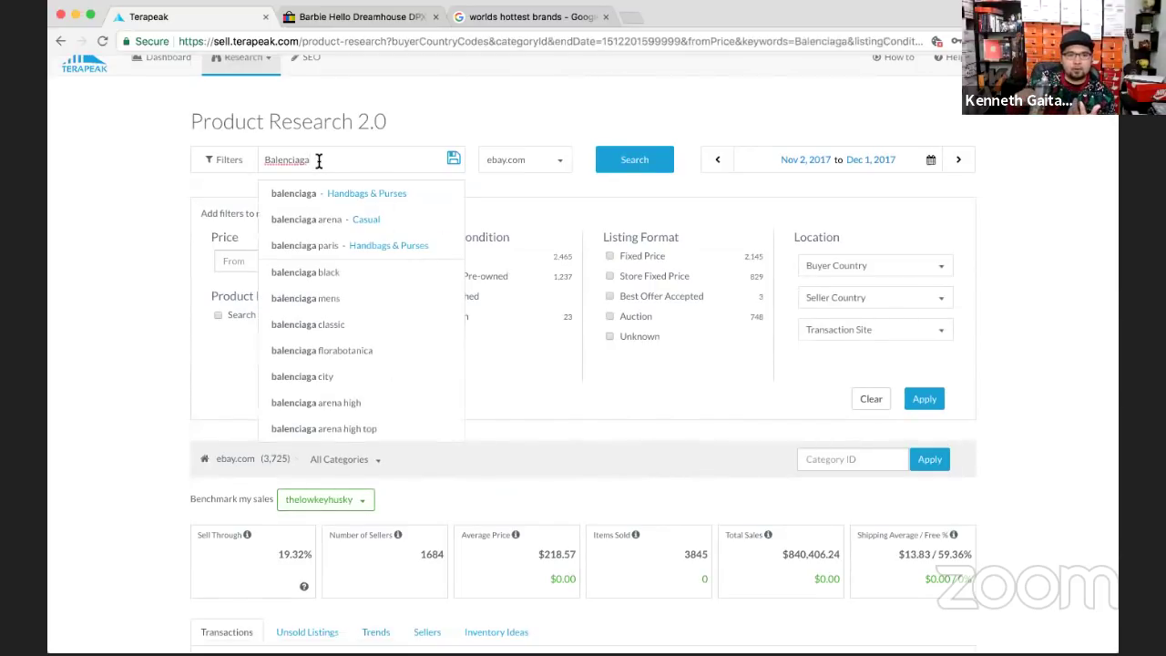
double_click(319, 159)
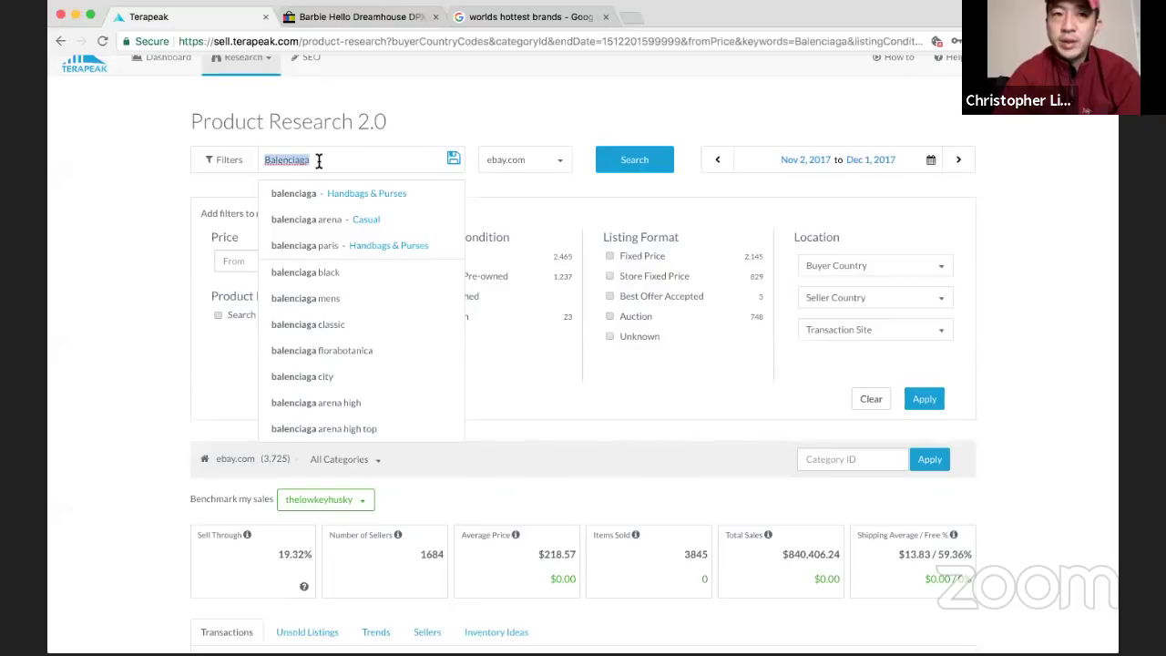
key(BackSpace)
text(merona)
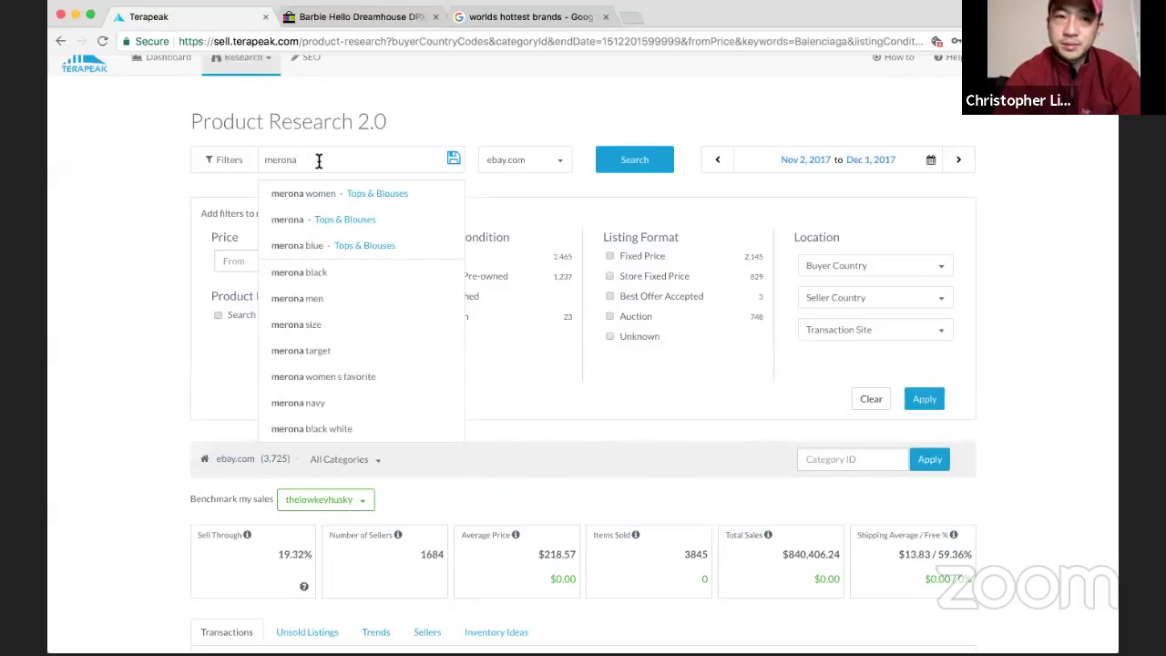
click(630, 167)
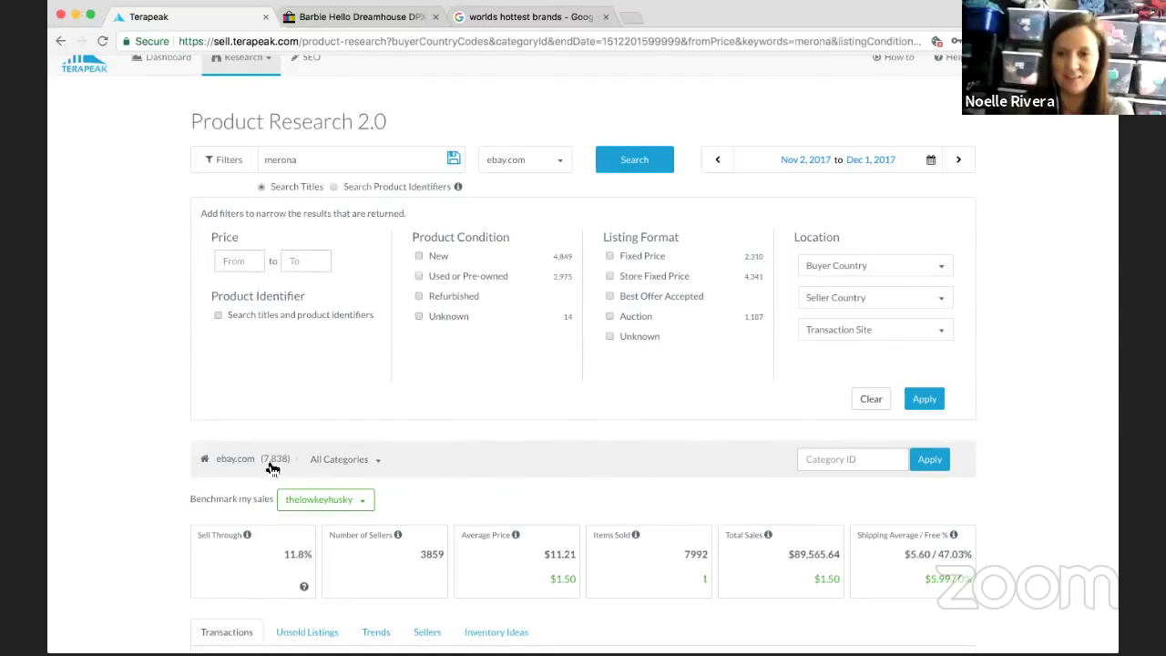
scroll(272, 468, down, 5)
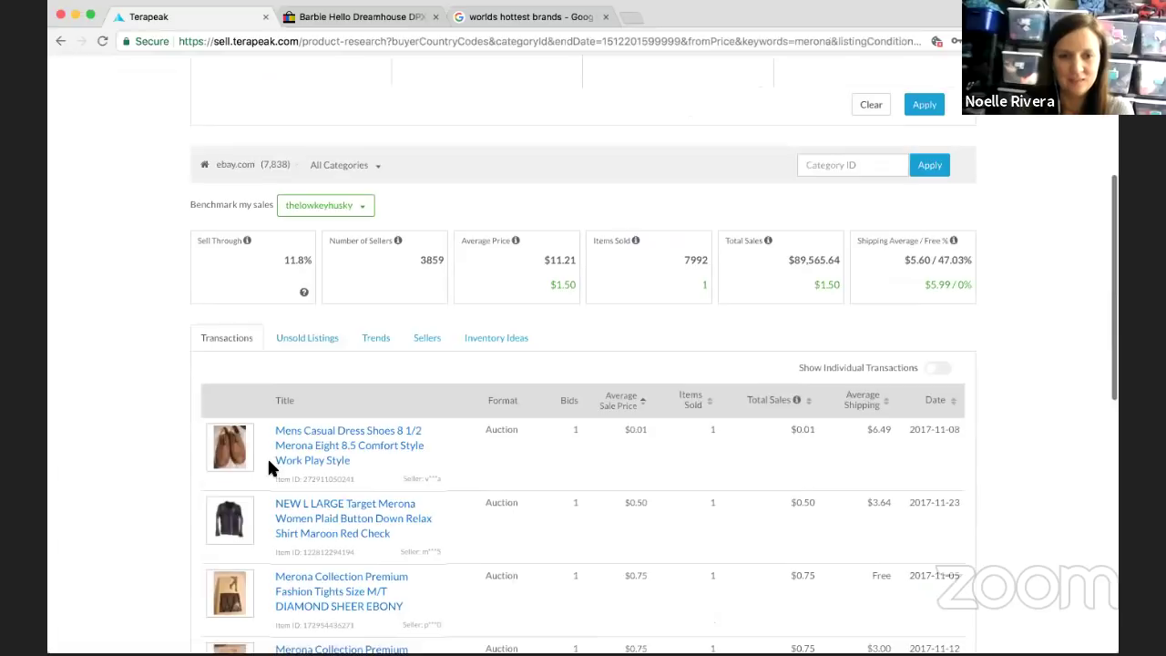
scroll(272, 468, up, 3)
scroll(268, 468, up, 2)
Search for "old navy" and review its filter breakdown and sales summary
click(306, 141)
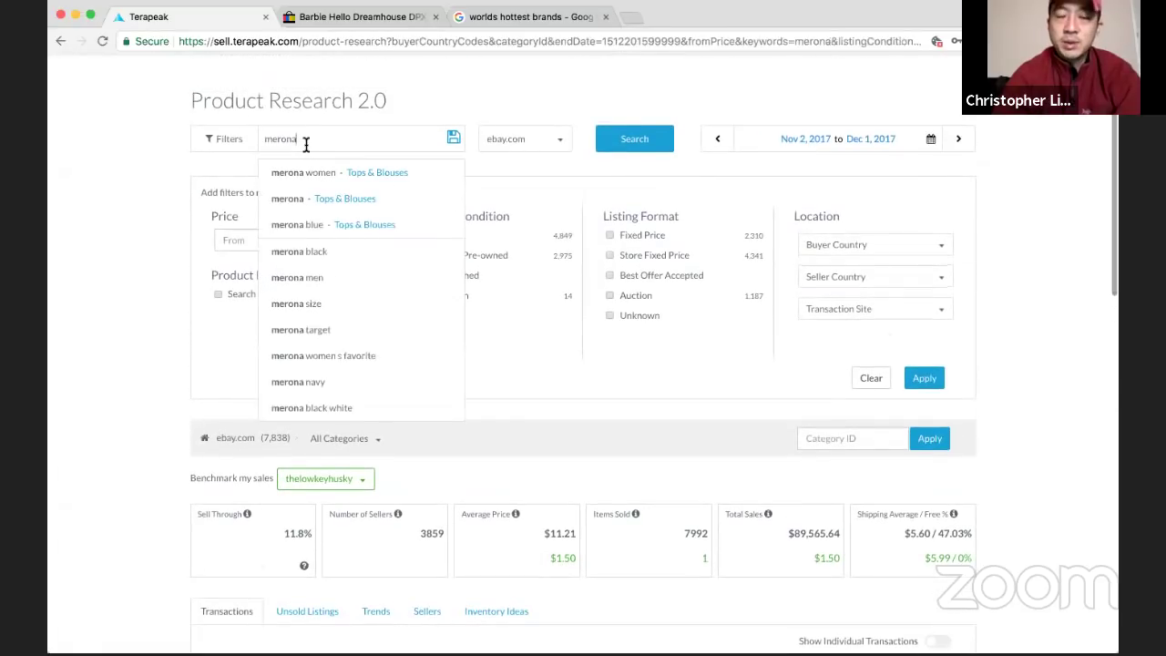
double_click(306, 142)
key(BackSpace)
text(old navy)
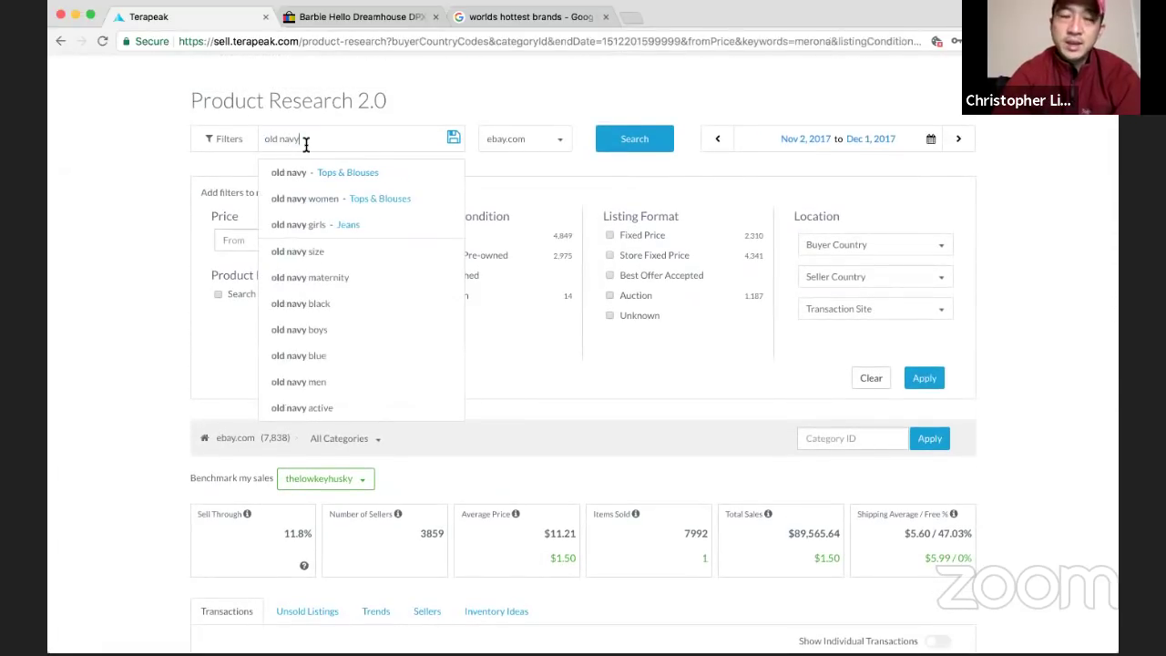
click(627, 141)
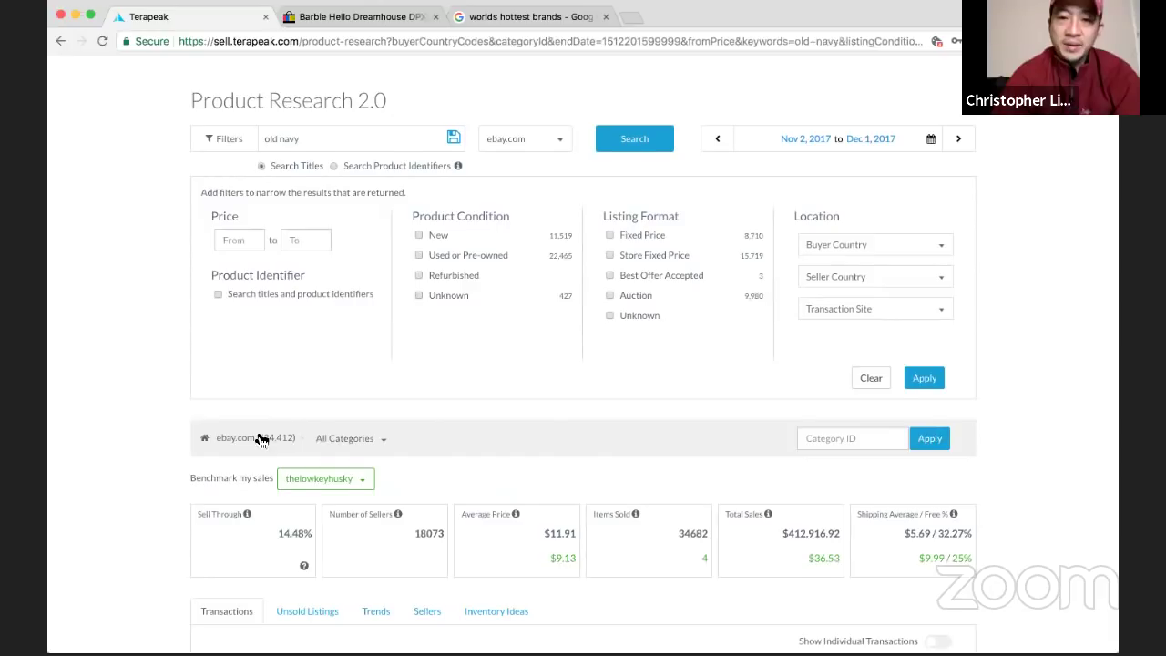
scroll(256, 438, down, 1)
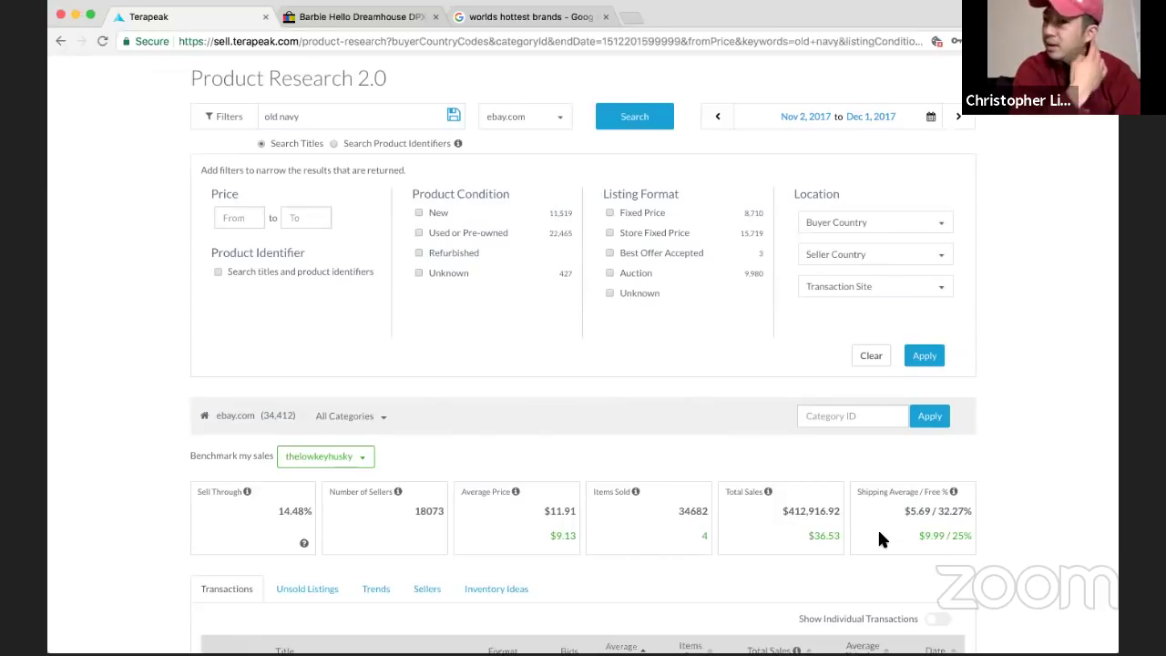
Search for "gap" to get its sales summary for the same date range
triple_click(372, 117)
text(gap)
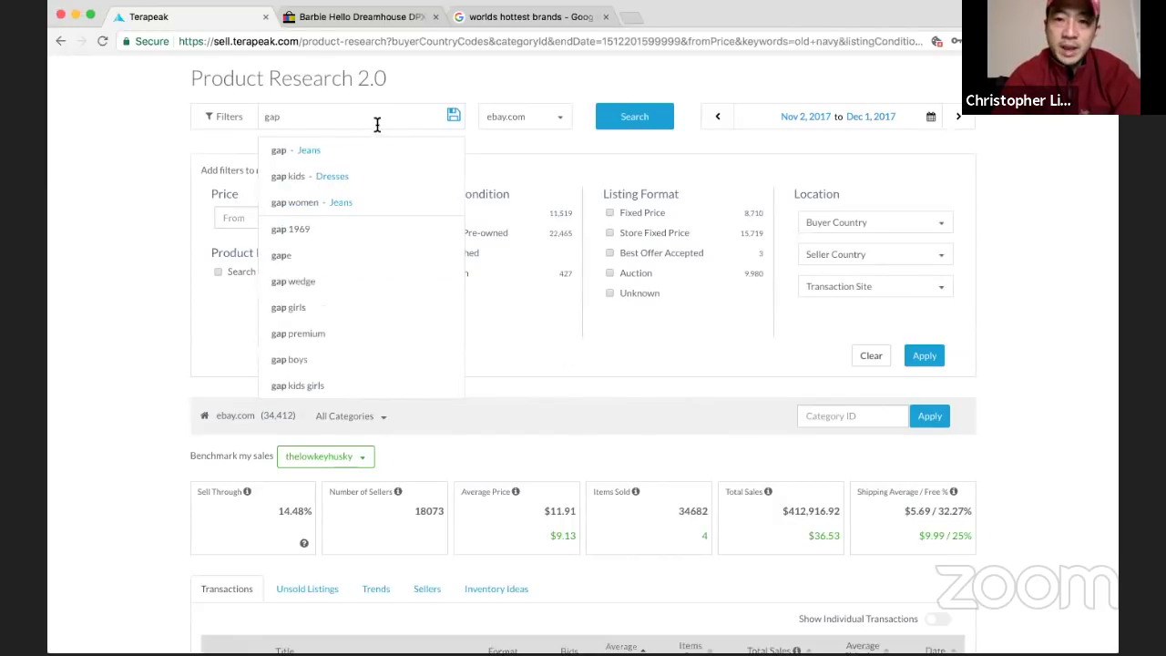
click(636, 121)
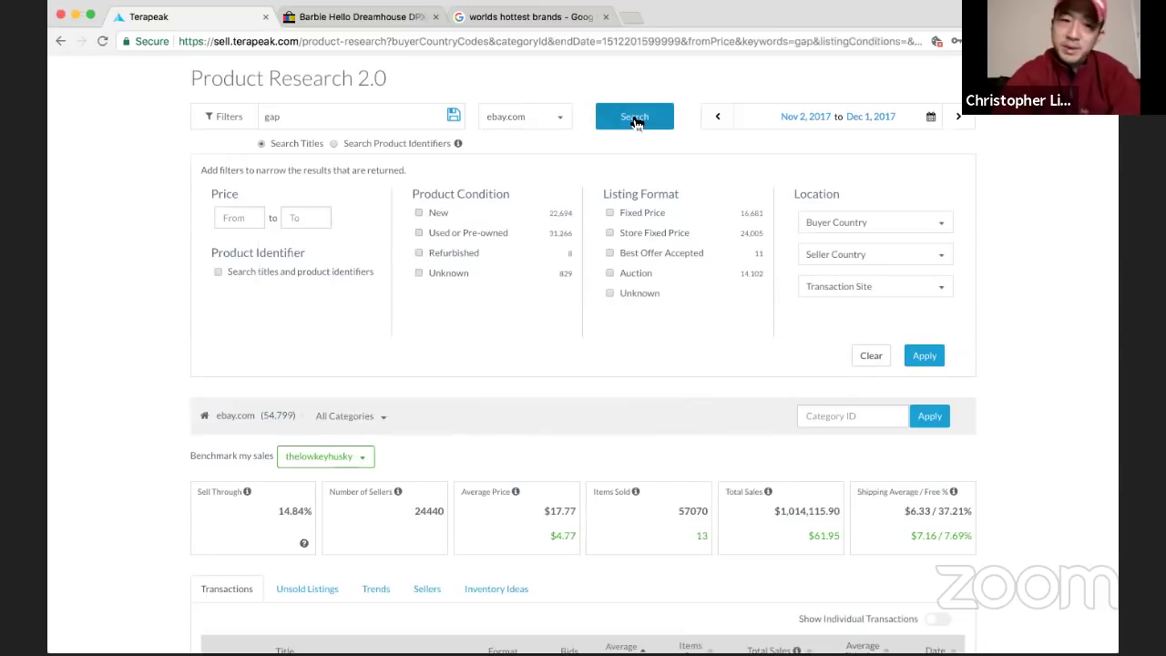
Replace the keyword with "banana republic" and run the search
triple_click(403, 122)
text(banana republic)
key(Return)
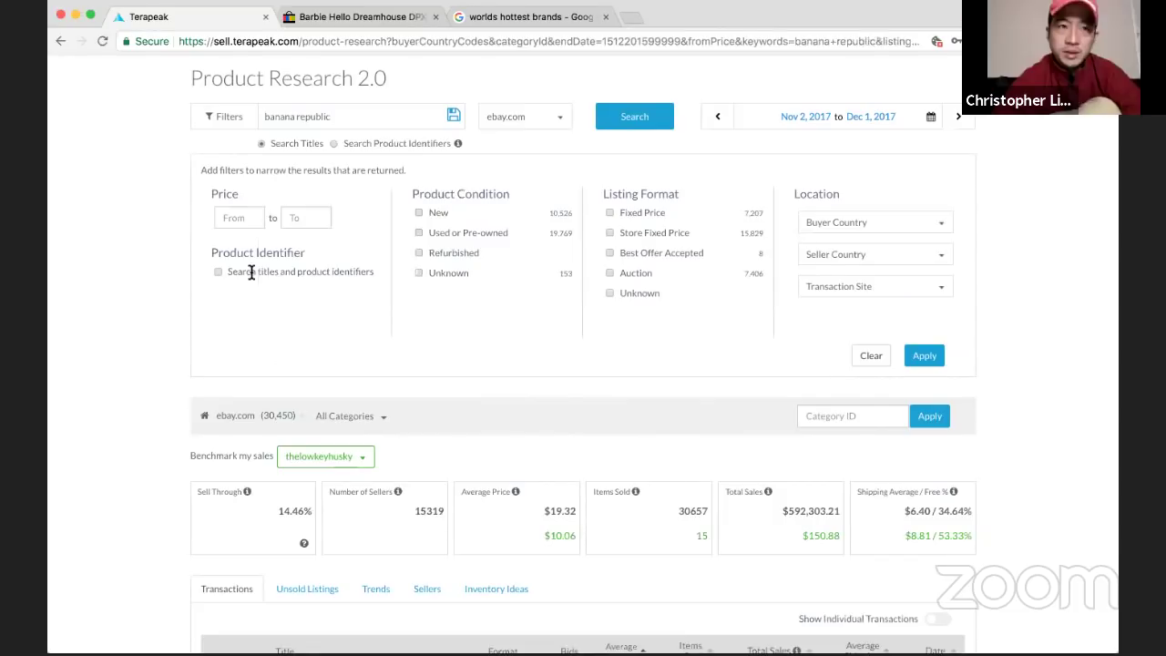
Revisit the earlier "gap" and "old navy" results for comparison, and return to the "banana republic" results
click(60, 42)
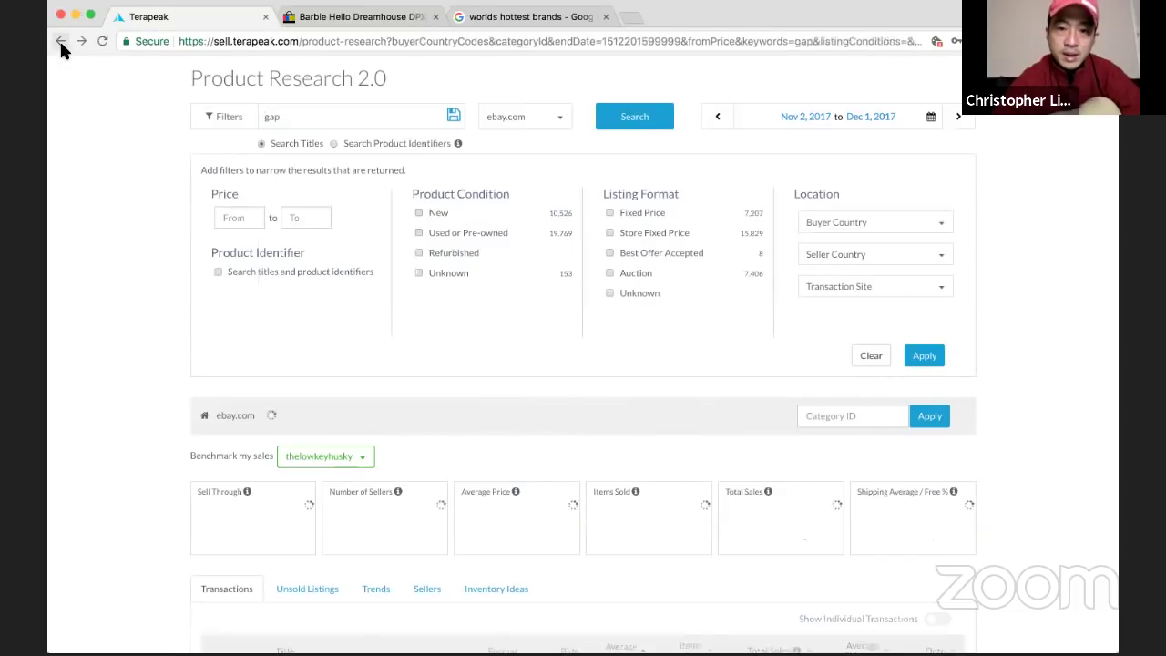
click(60, 42)
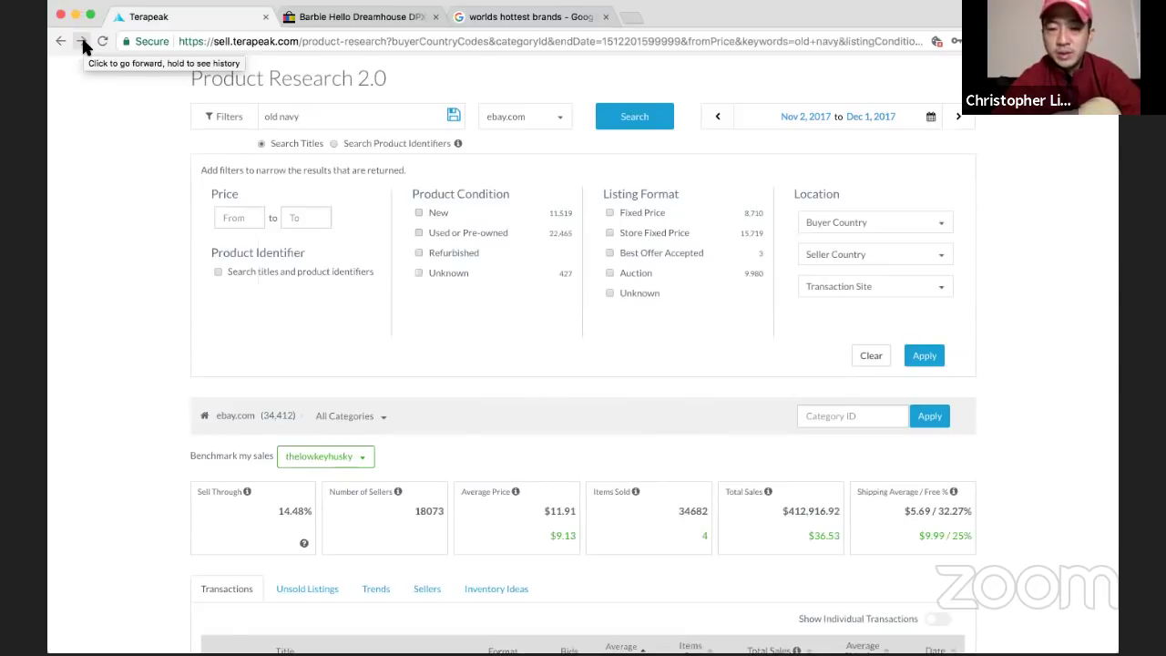
click(83, 41)
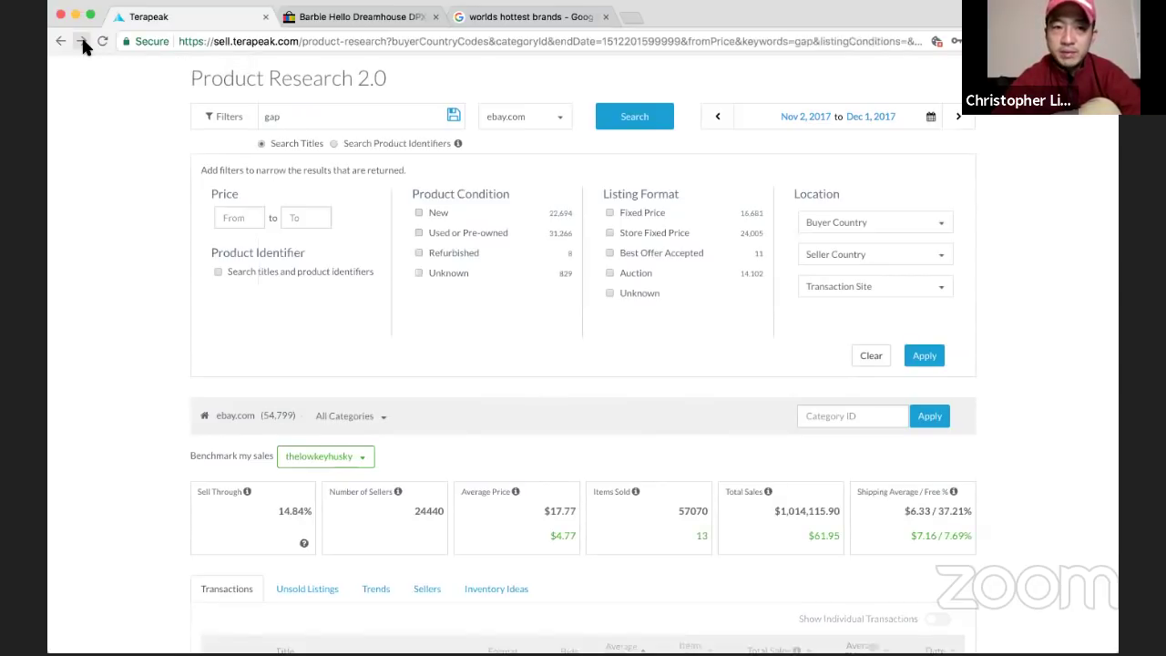
click(82, 41)
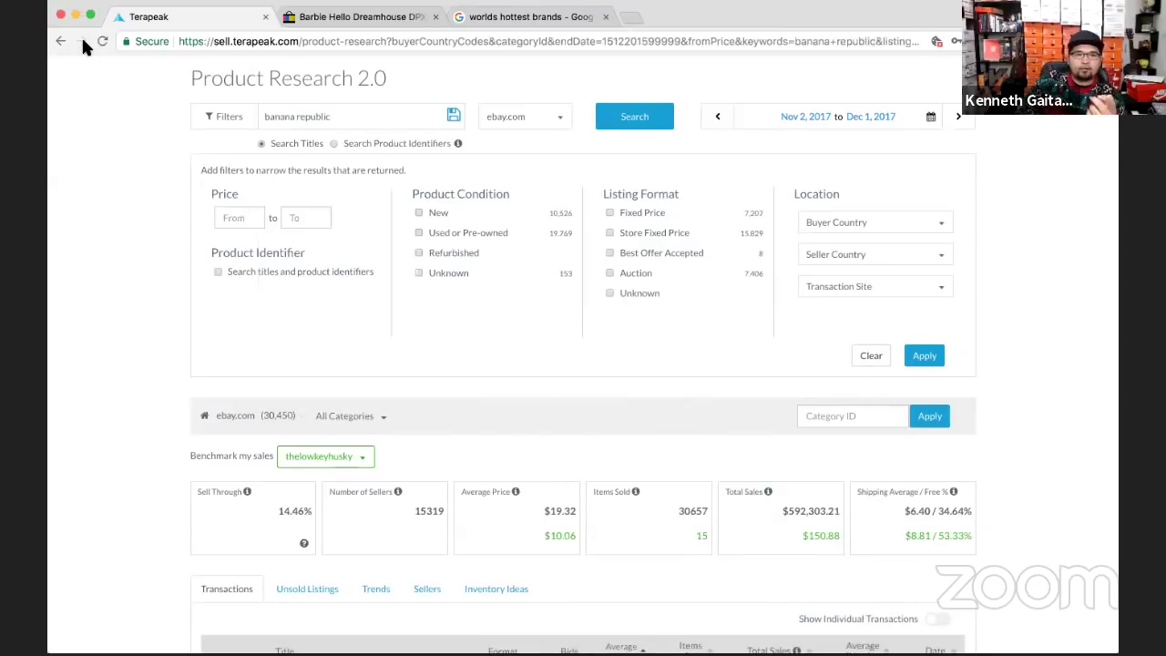
Search for "forever 21" and check its sales summary across all of ebay.com
triple_click(262, 108)
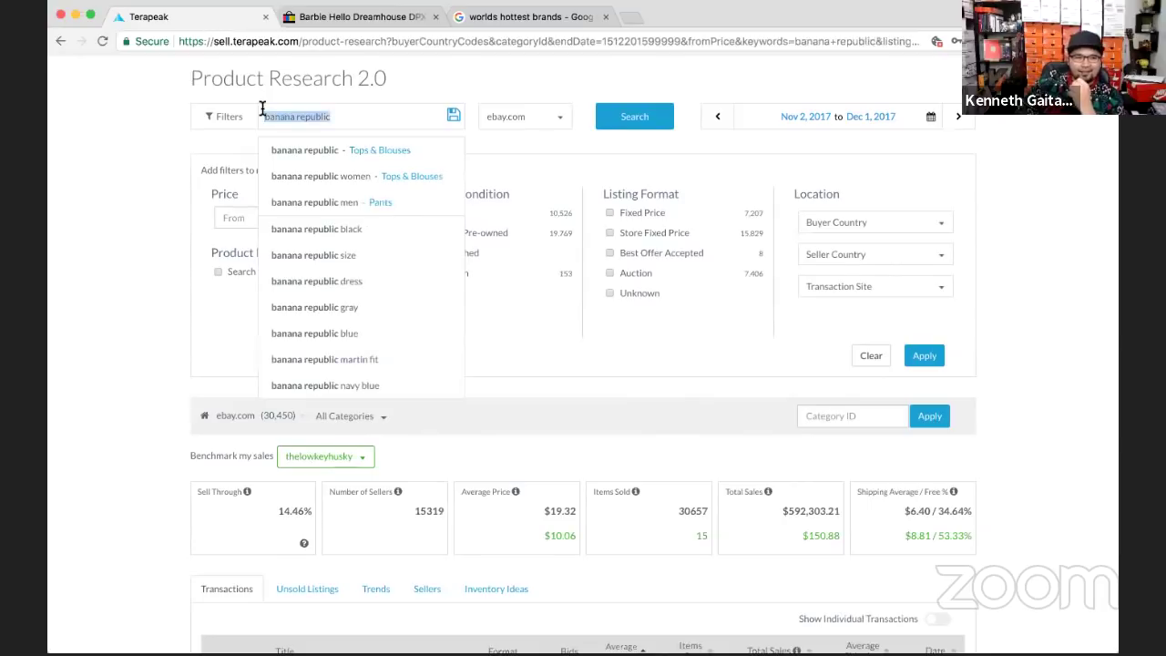
text(forever 21)
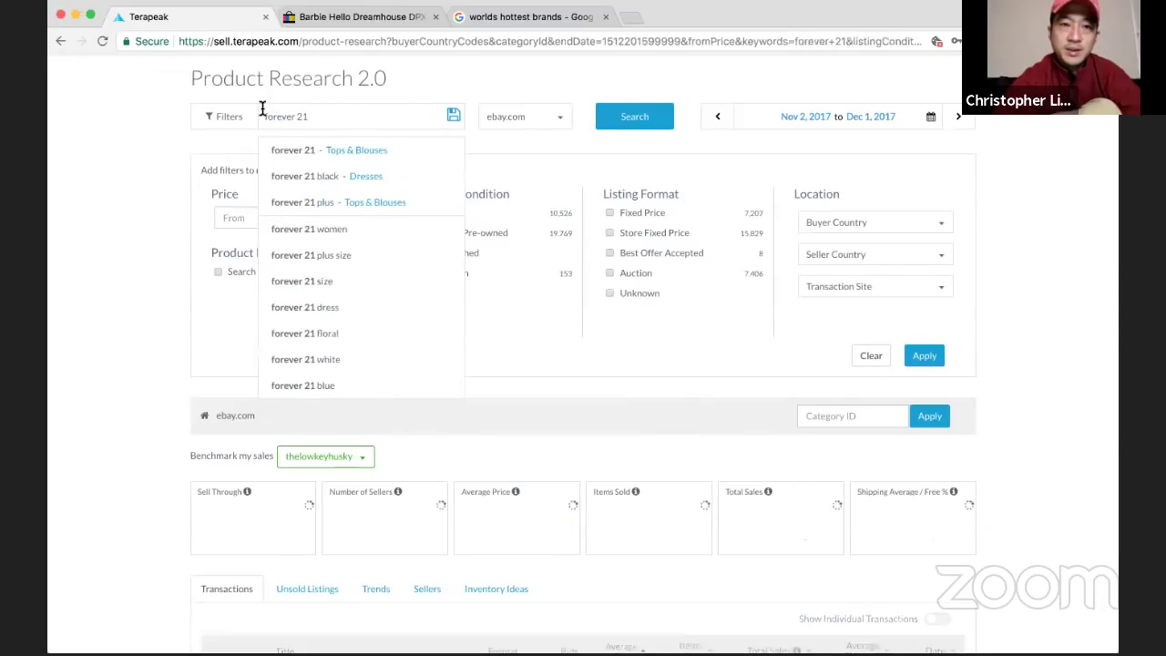
click(250, 419)
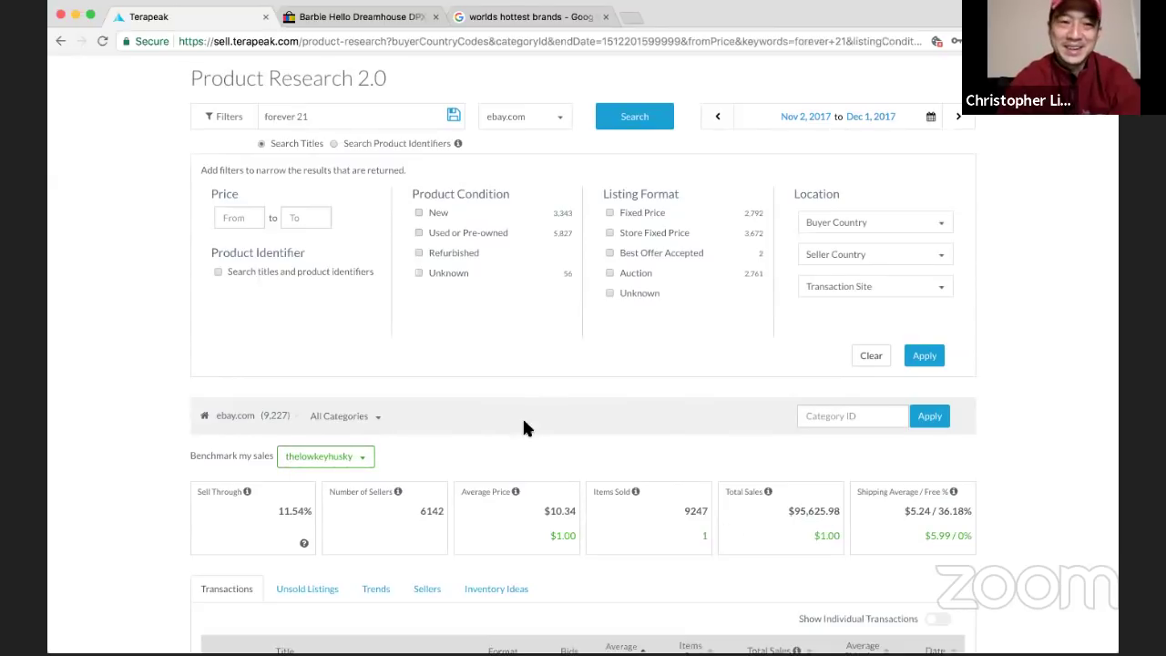
Search for the keyword "plus size" across all ebay.com categories
click(379, 103)
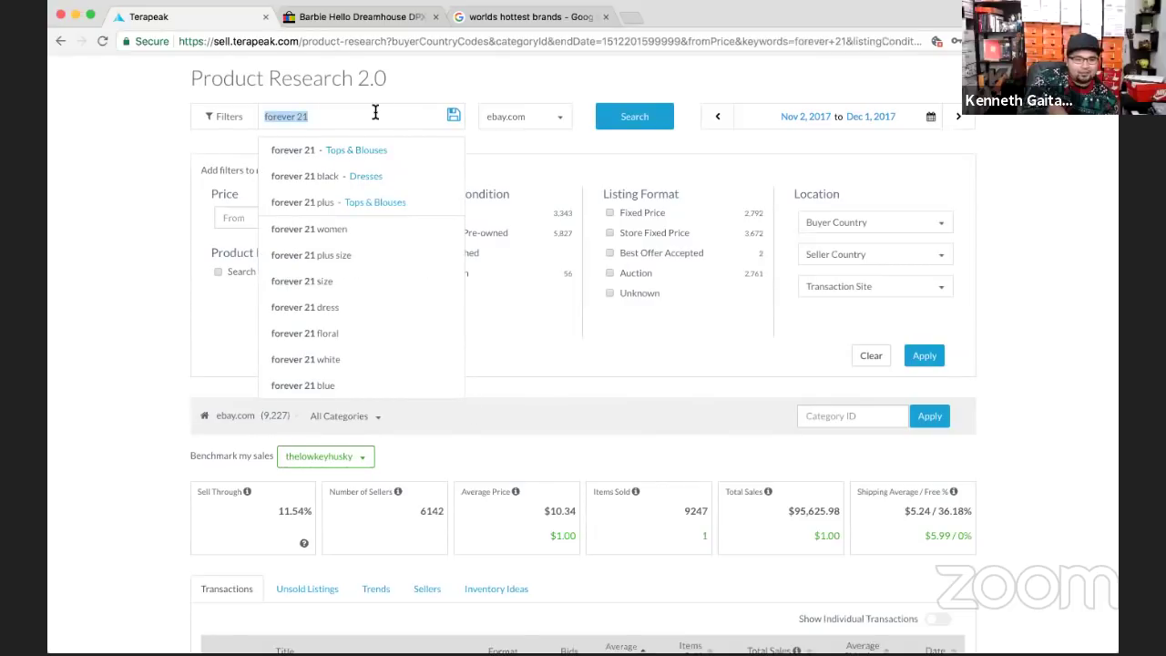
text(plus size)
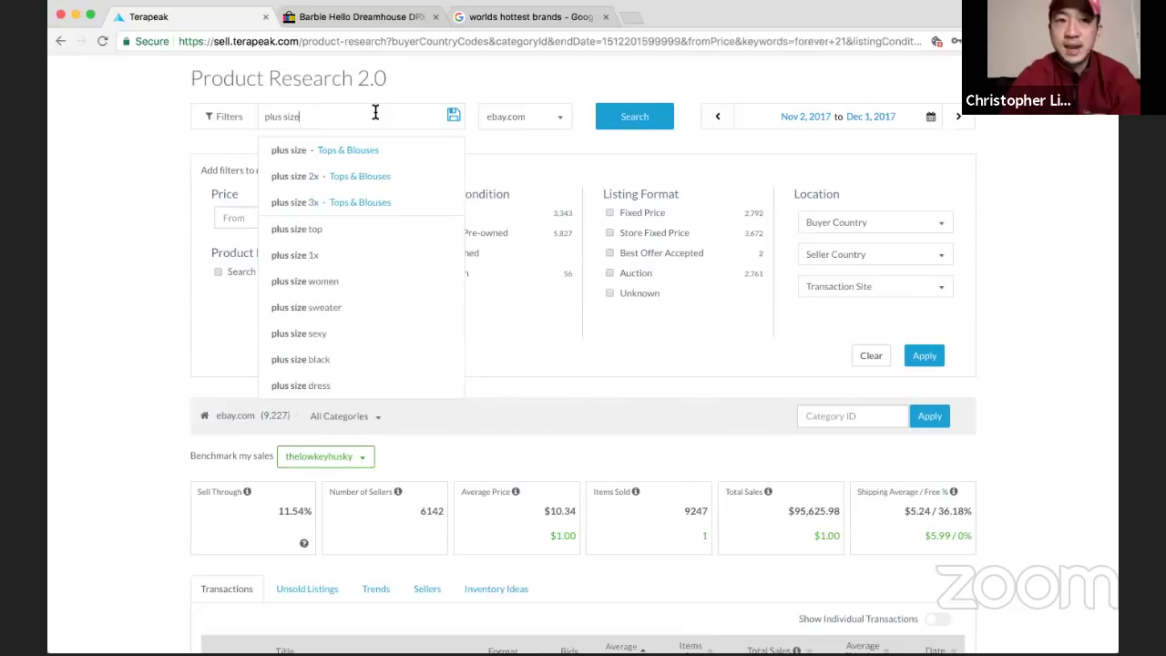
click(622, 116)
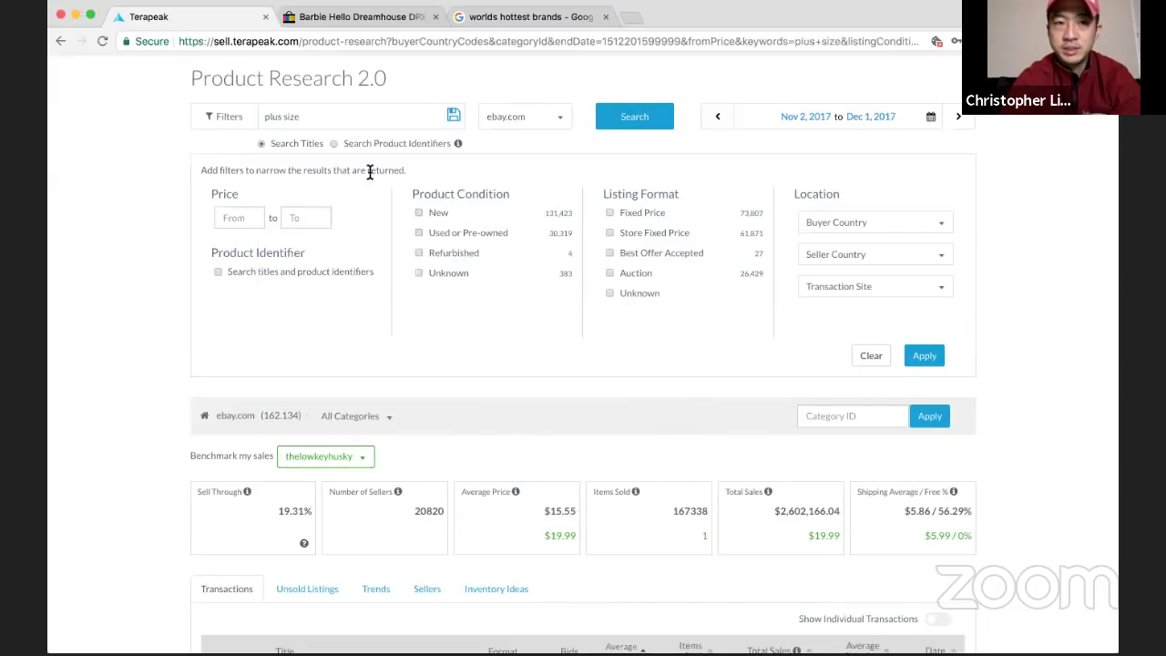
Search for "petite" and compare its sales summary with the earlier "plus size" results, returning to "petite"
triple_click(312, 121)
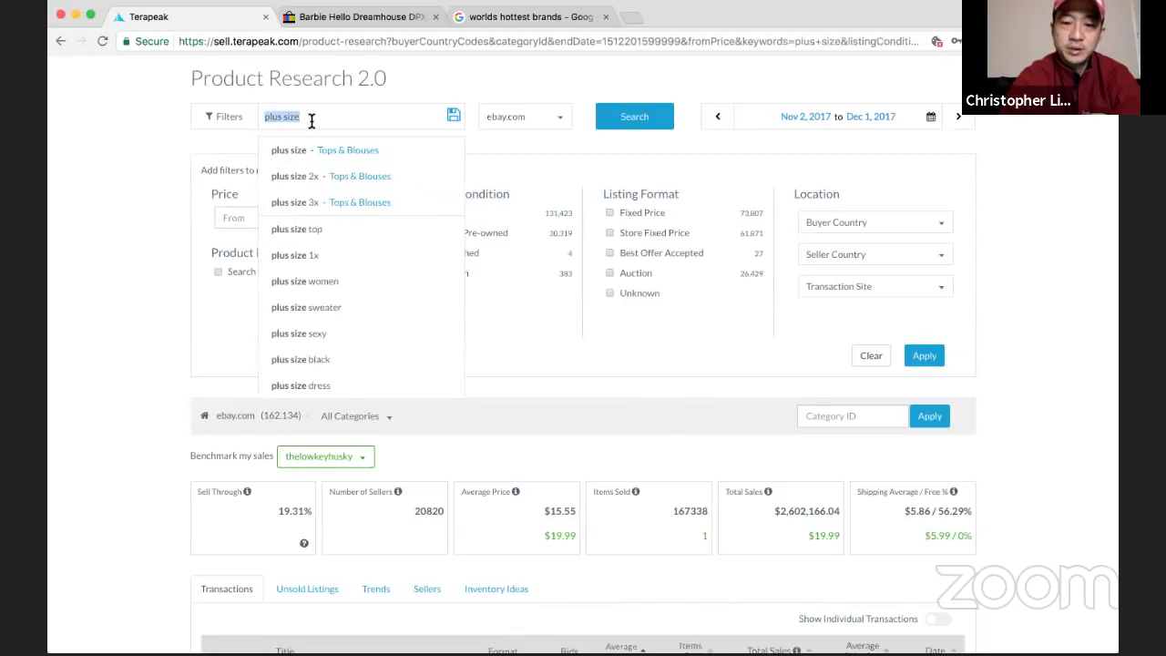
text(petite)
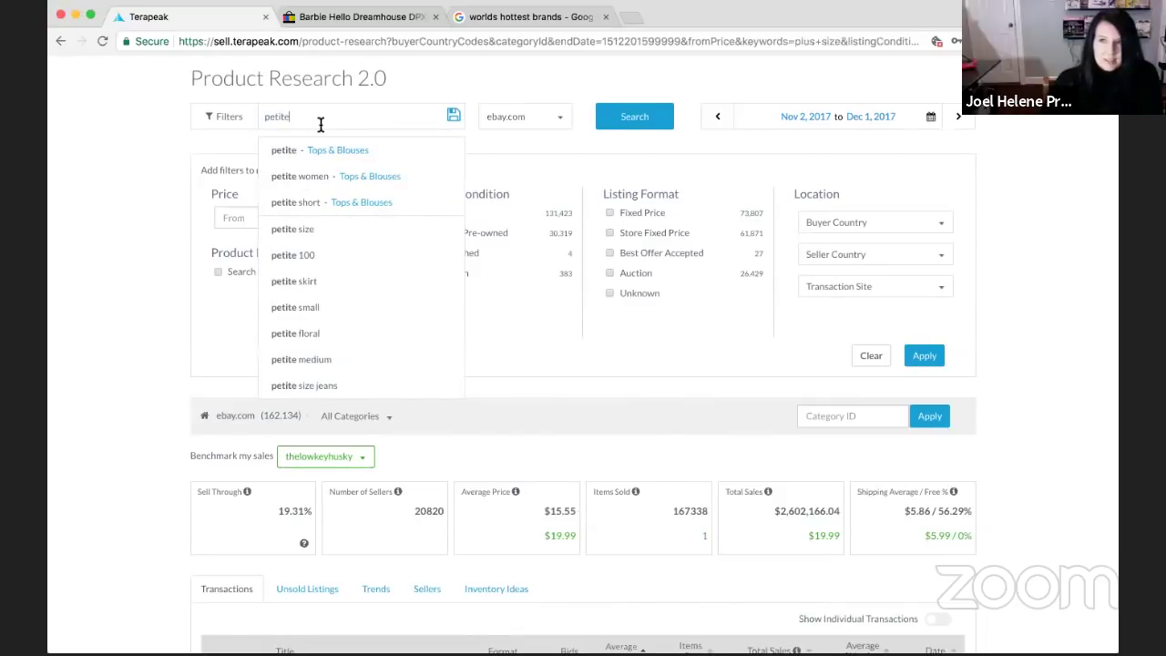
key(Return)
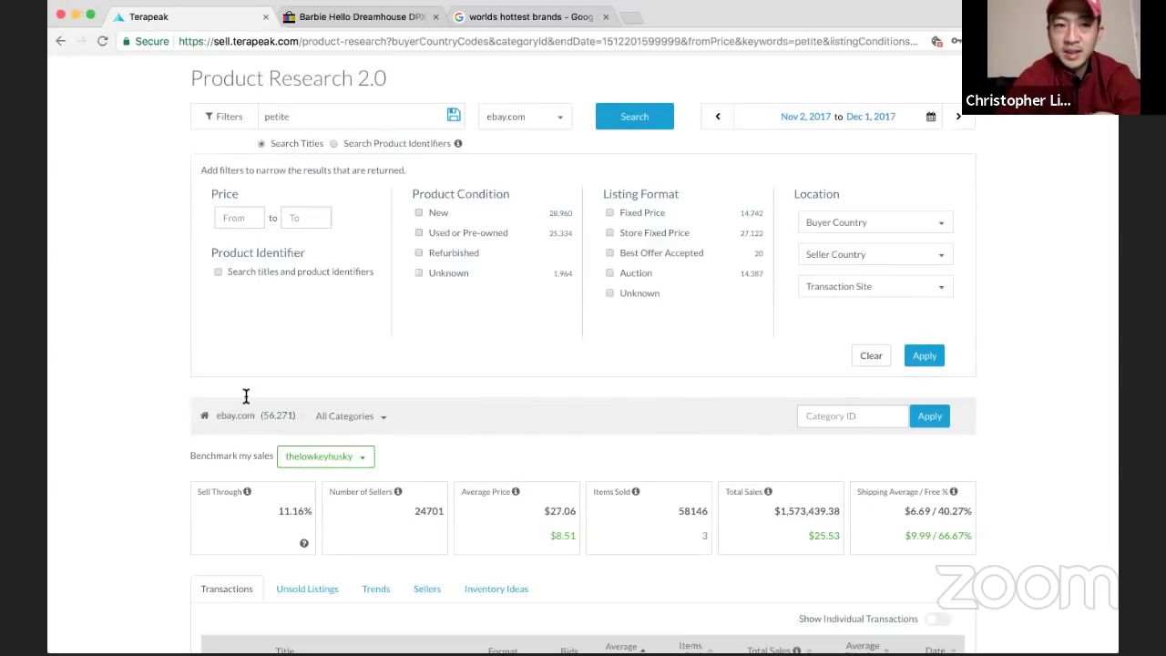
click(301, 119)
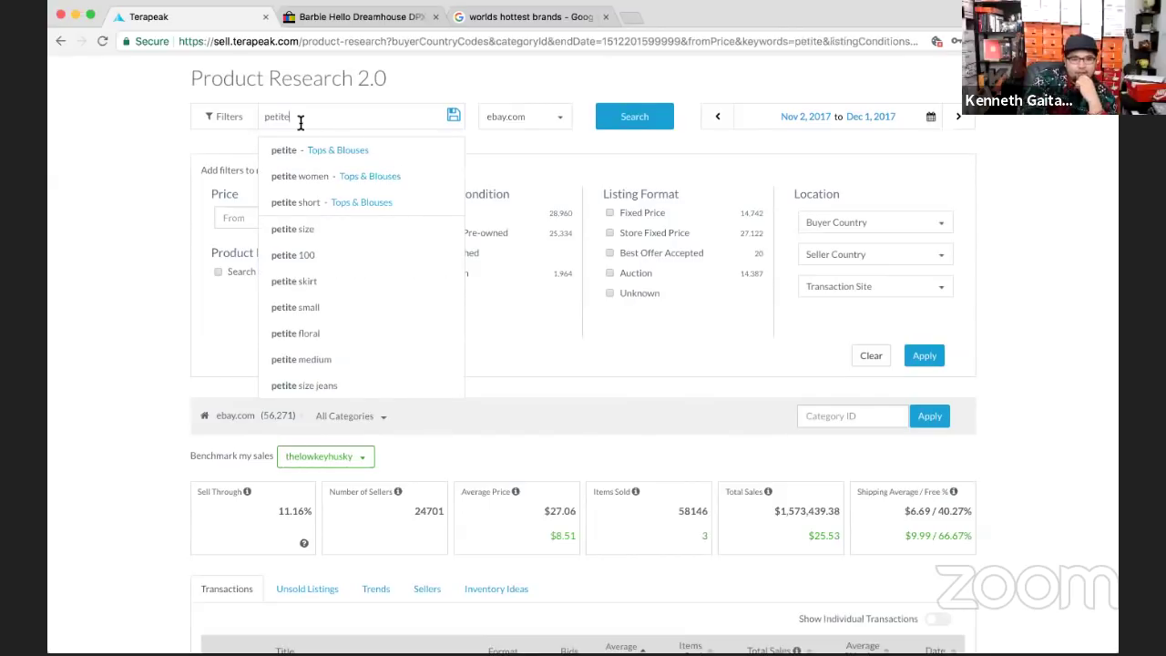
click(61, 42)
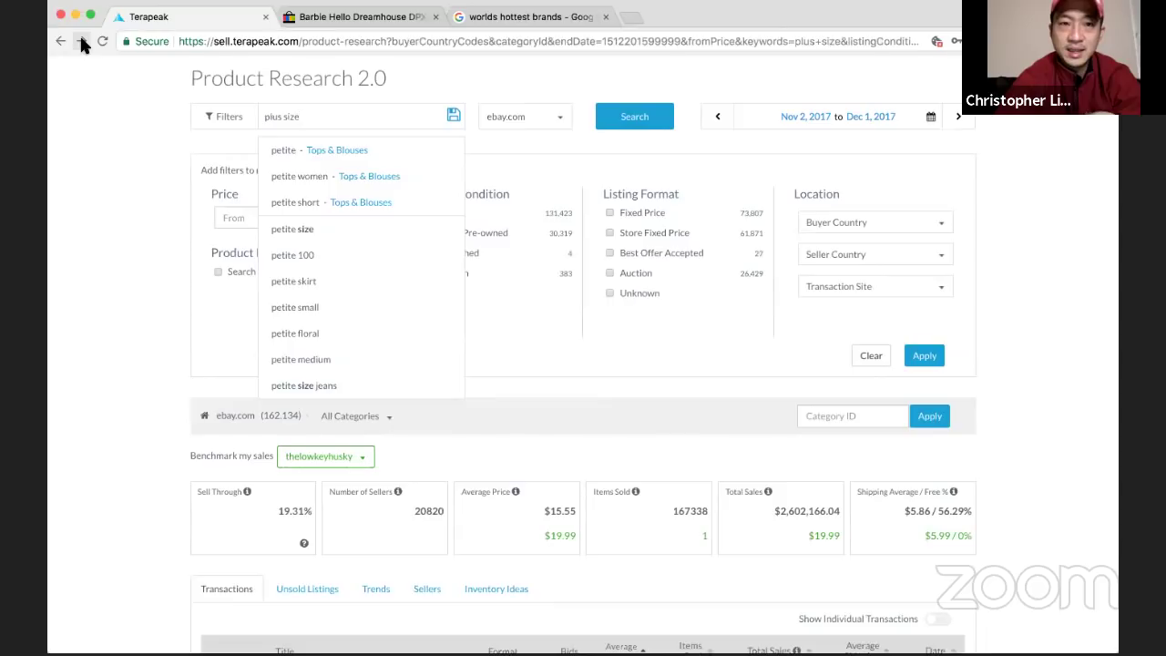
click(81, 41)
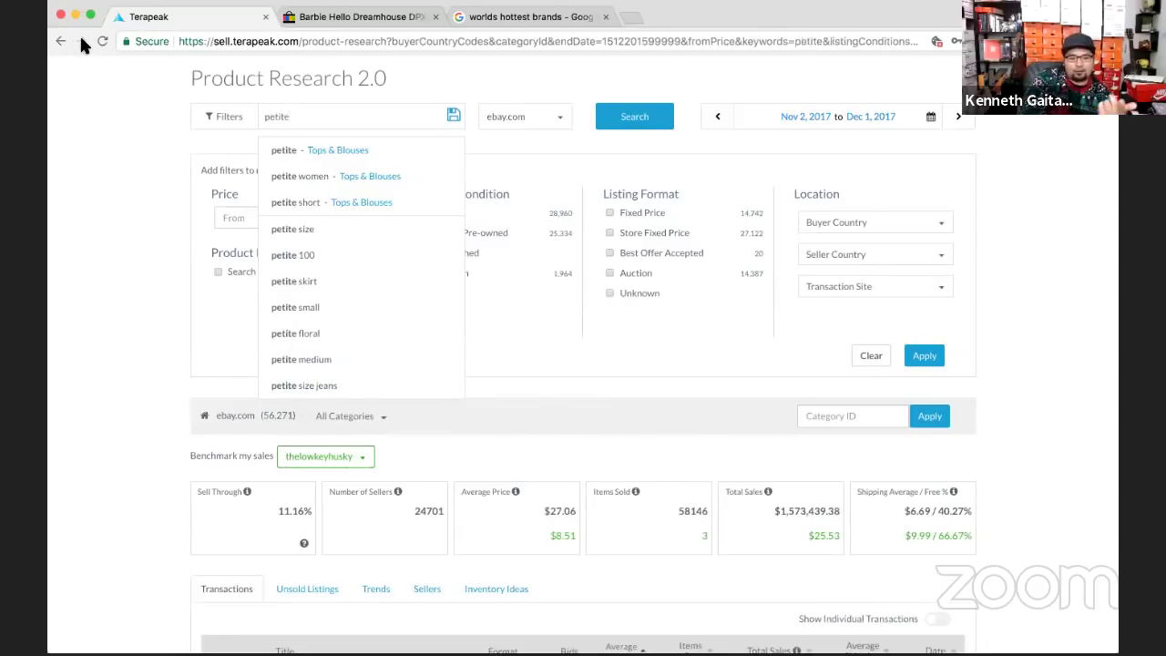
Replace the keyword with "tall" and run the search on ebay.com
double_click(277, 124)
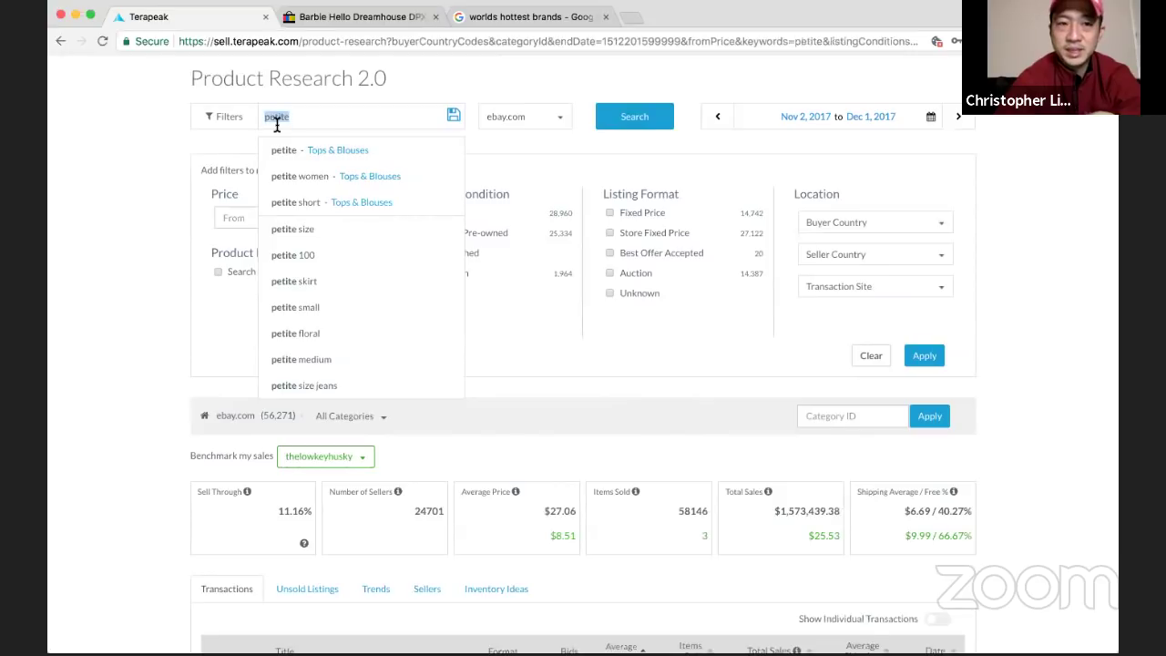
text(tall)
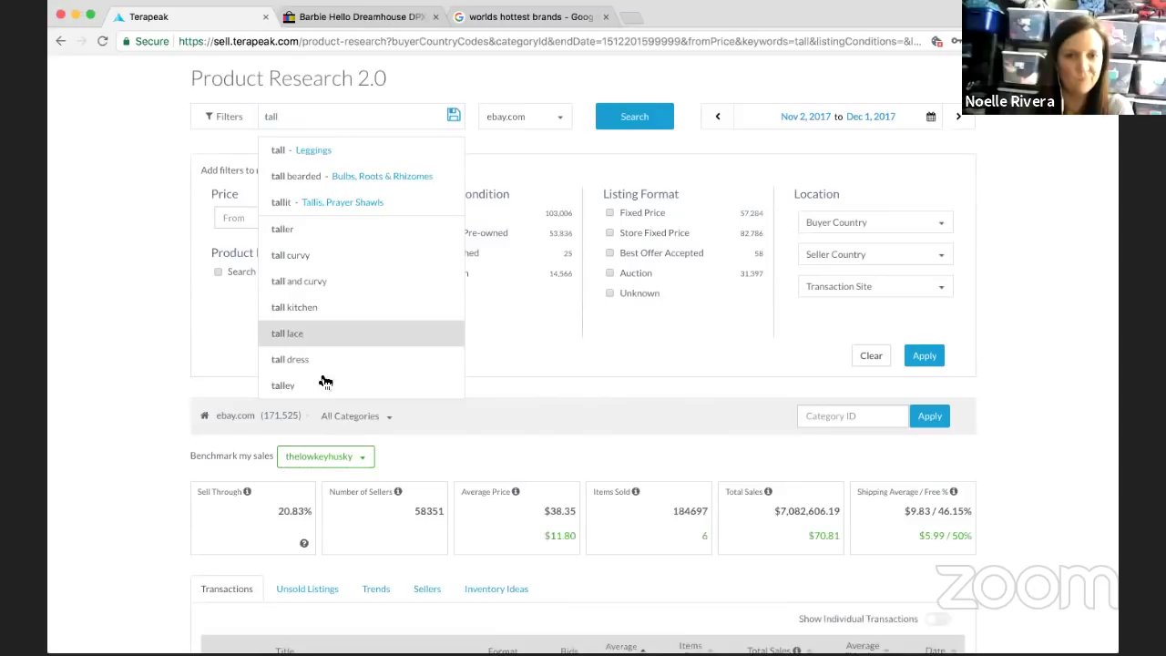
Replace the keyword with "big and tall" and search across all ebay.com categories
double_click(274, 116)
text(big and tall)
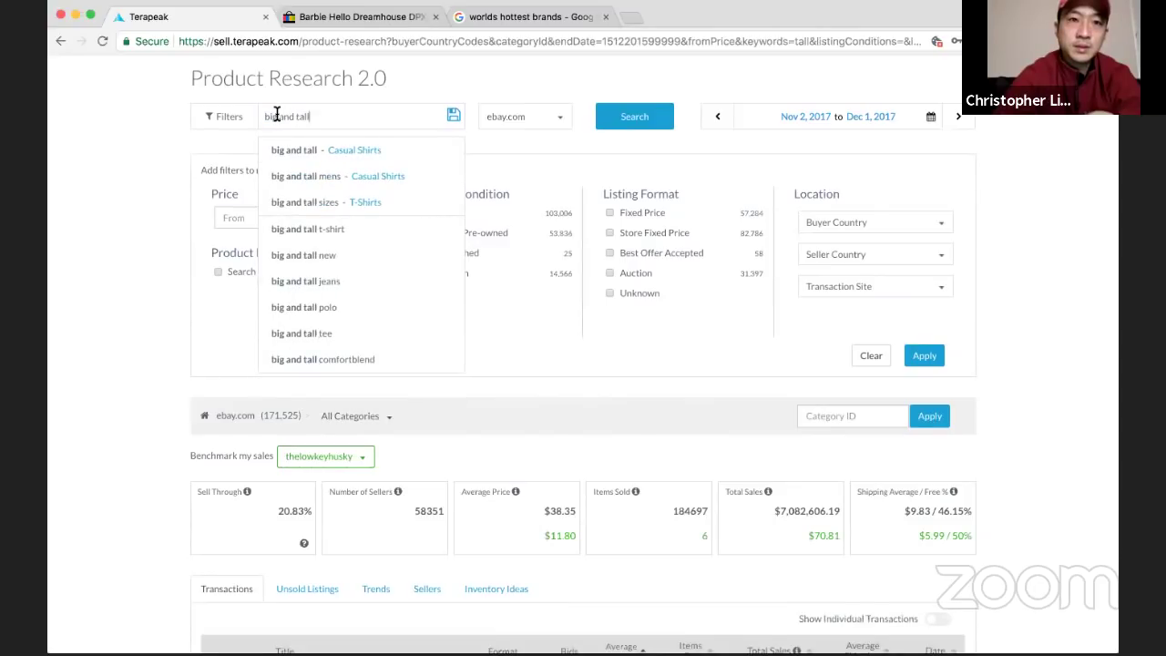
click(283, 417)
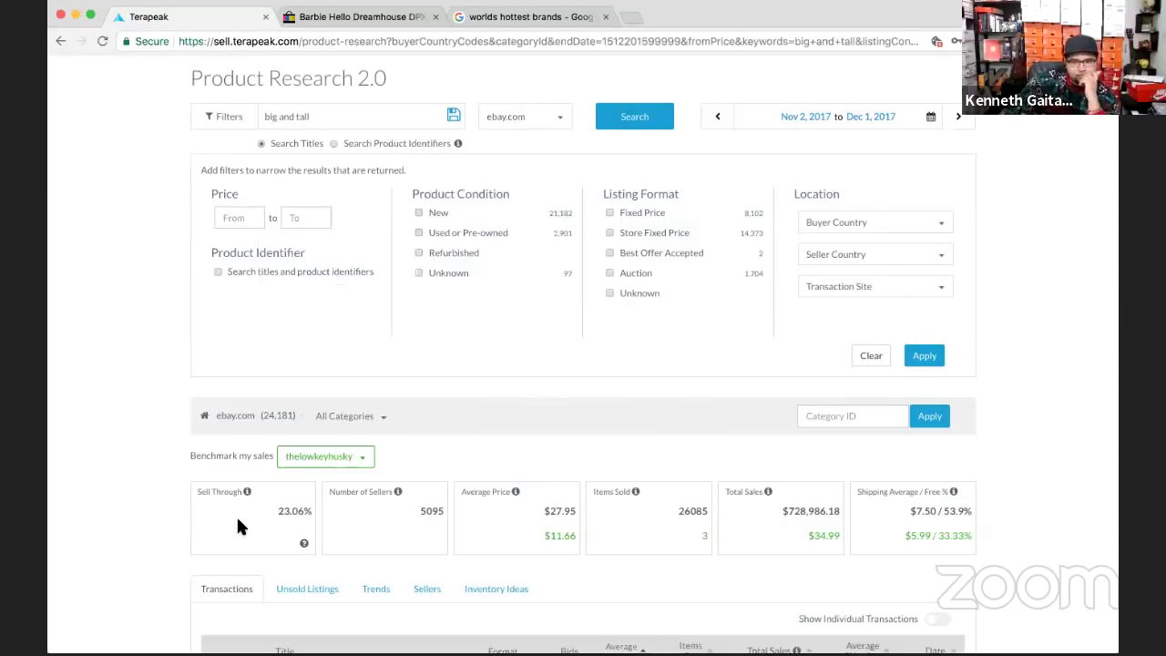
Search for "jeans" across all ebay.com categories and review its sell-through, seller count, average price and total sales
click(313, 115)
key(ctrl+a)
text(jeans)
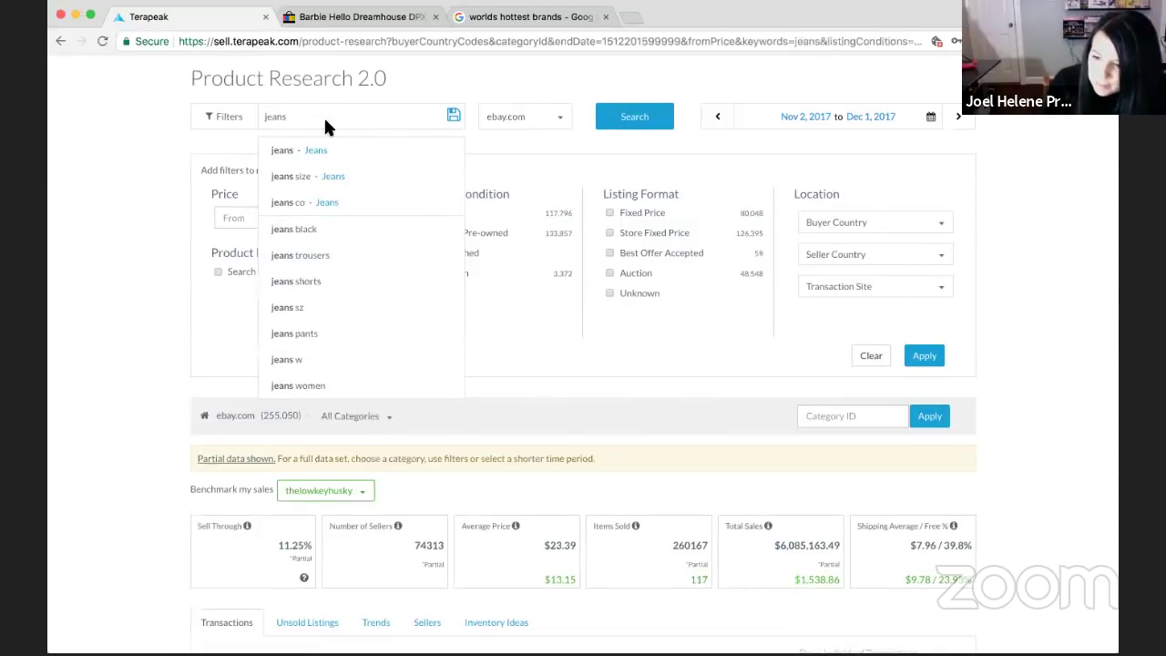
click(231, 434)
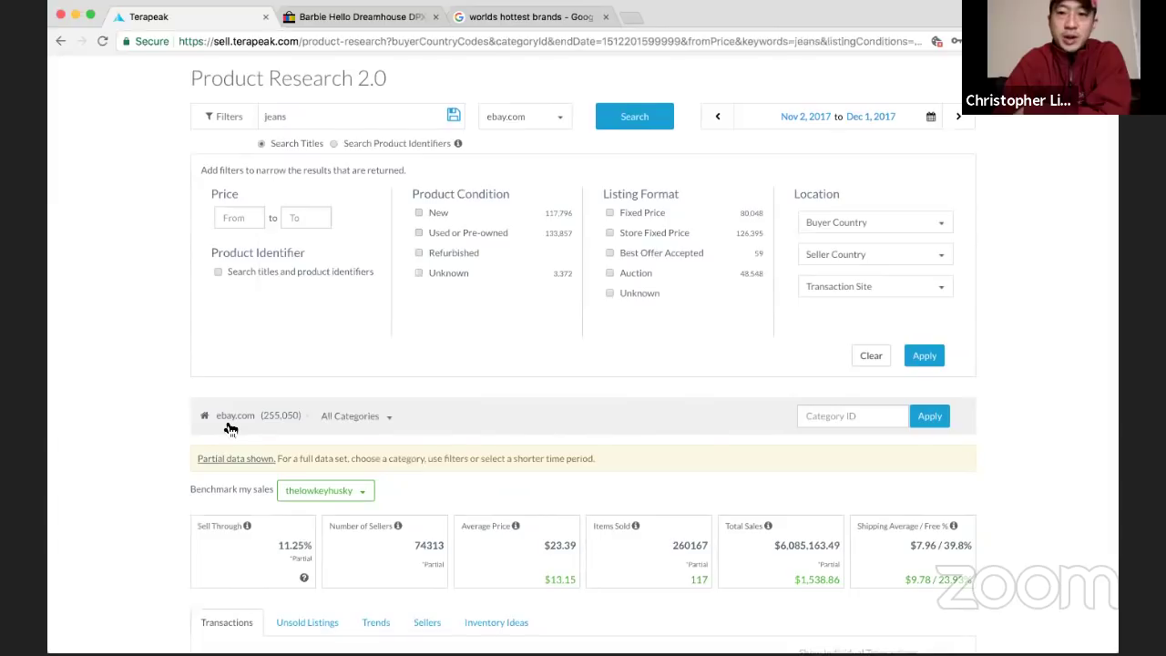
scroll(230, 428, down, 1)
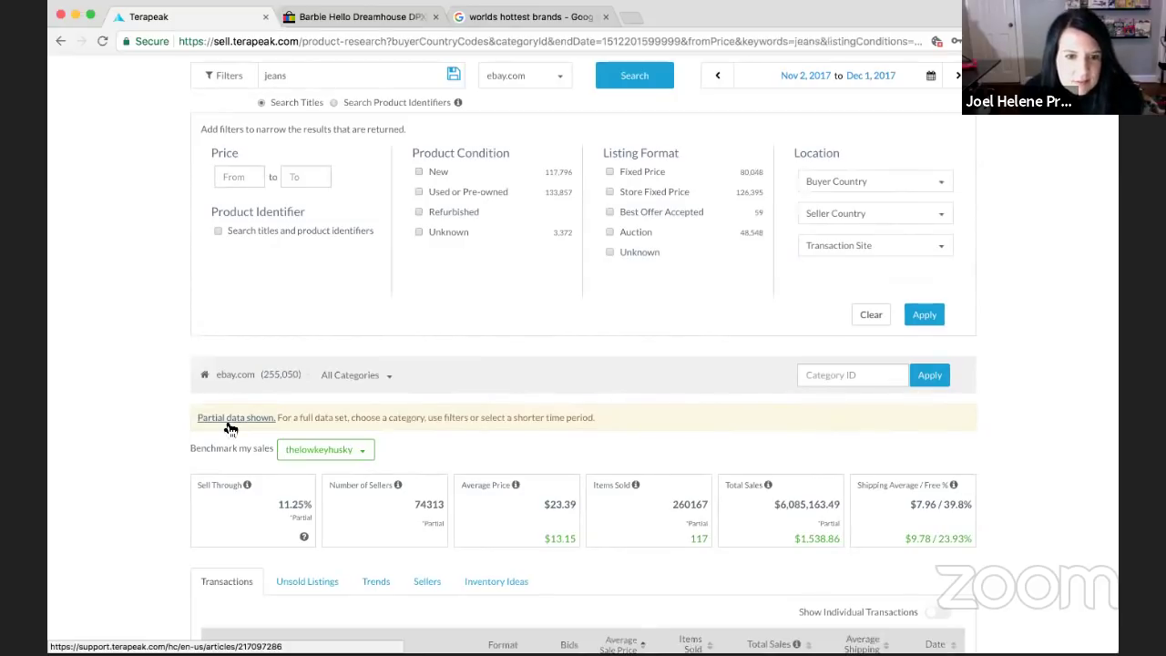
scroll(228, 426, up, 1)
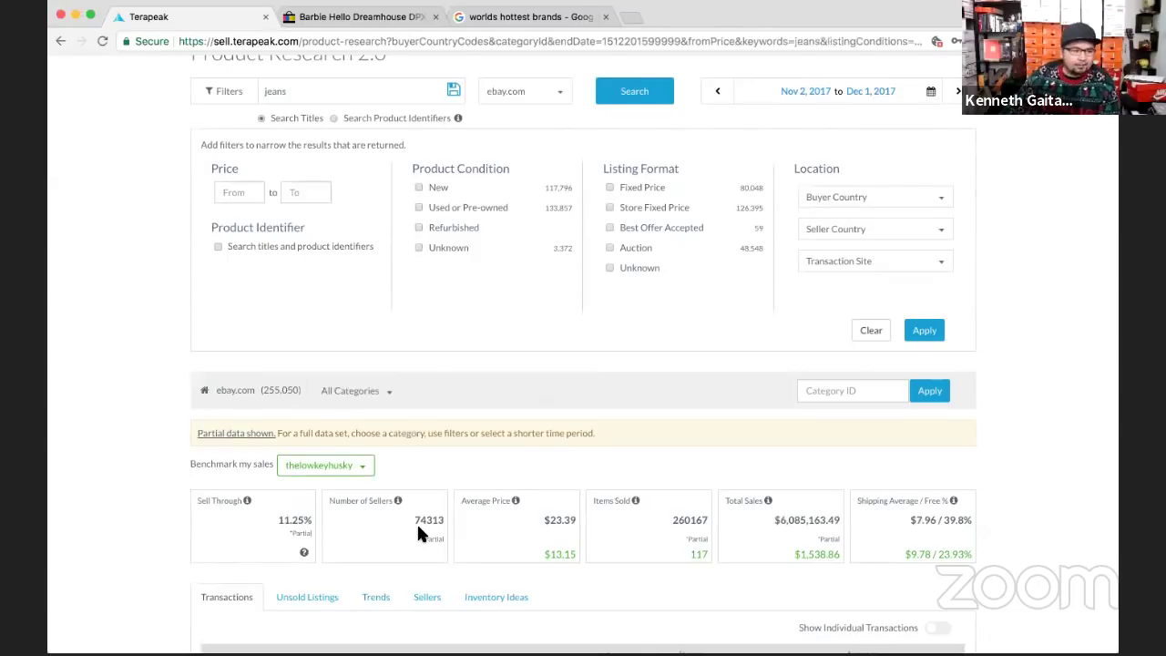
scroll(417, 522, up, 1)
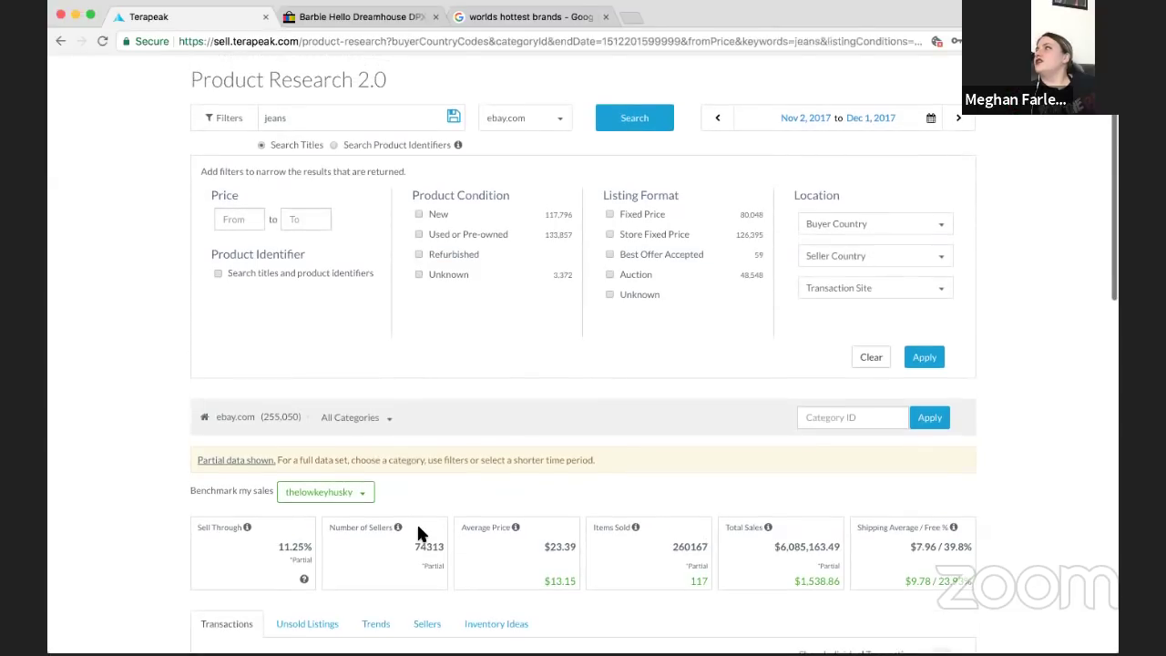
scroll(416, 522, down, 1)
scroll(416, 532, up, 1)
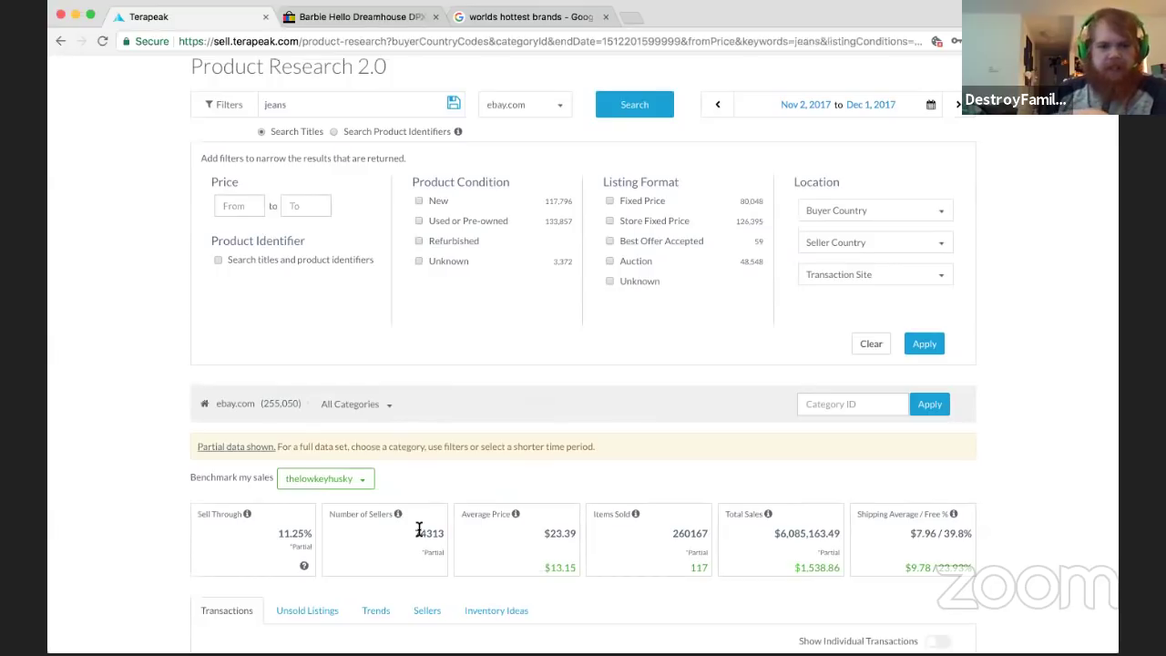
scroll(419, 531, up, 1)
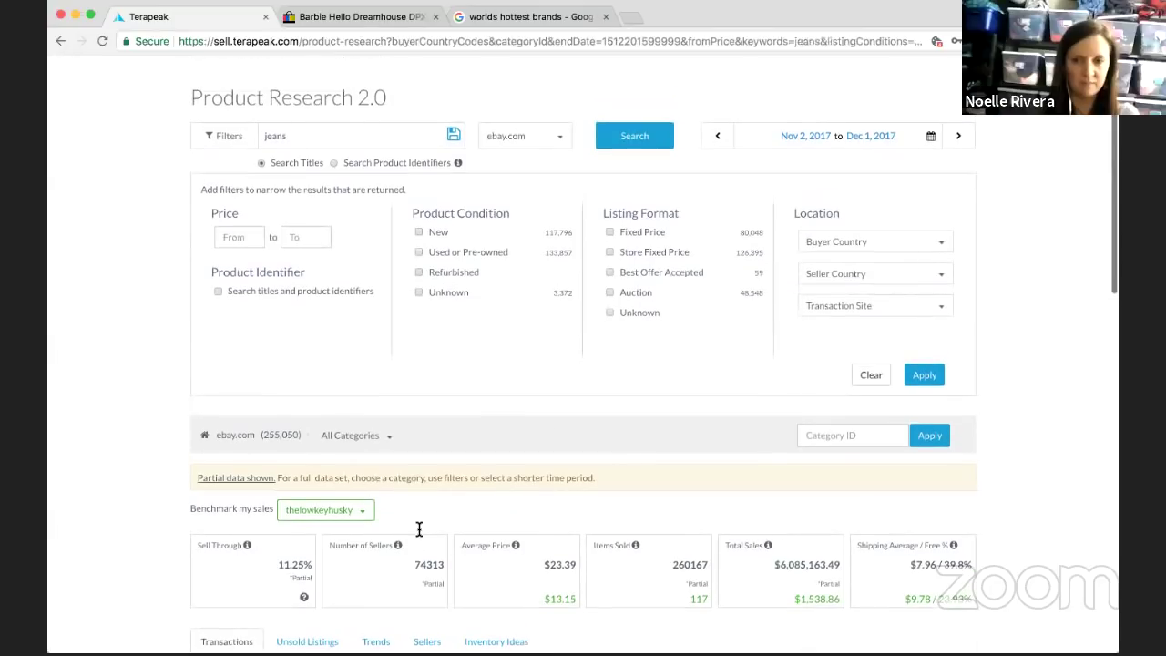
Search for "shoes" across all ebay.com categories and review its sales summary
double_click(318, 137)
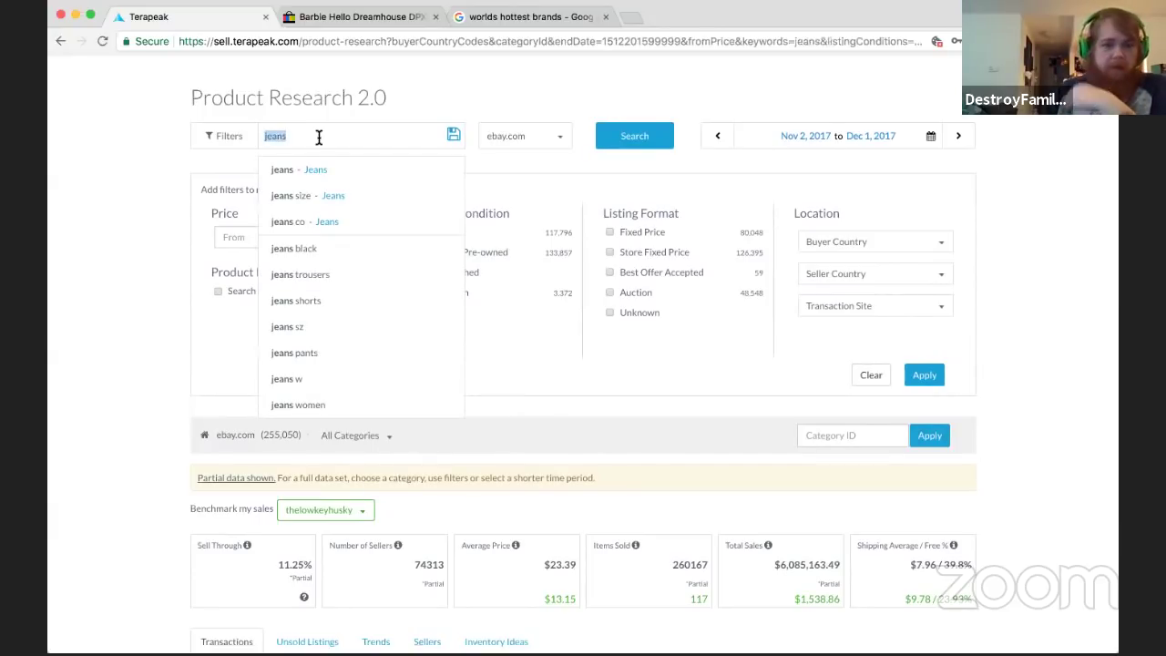
text(shoes)
key(Return)
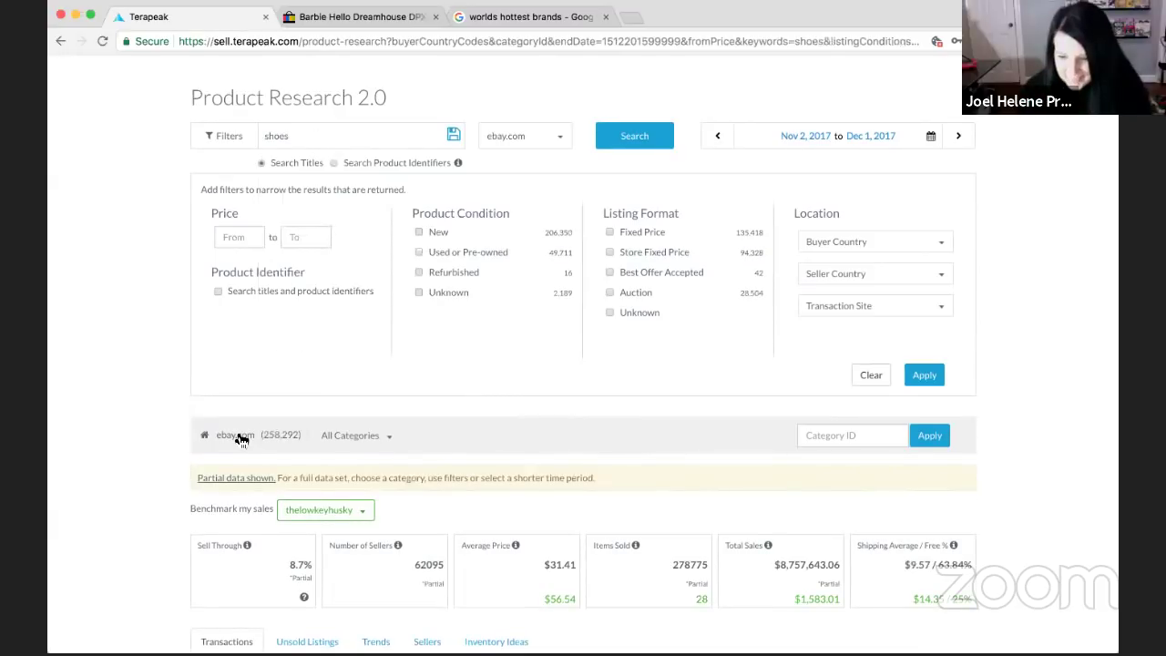
scroll(242, 440, down, 2)
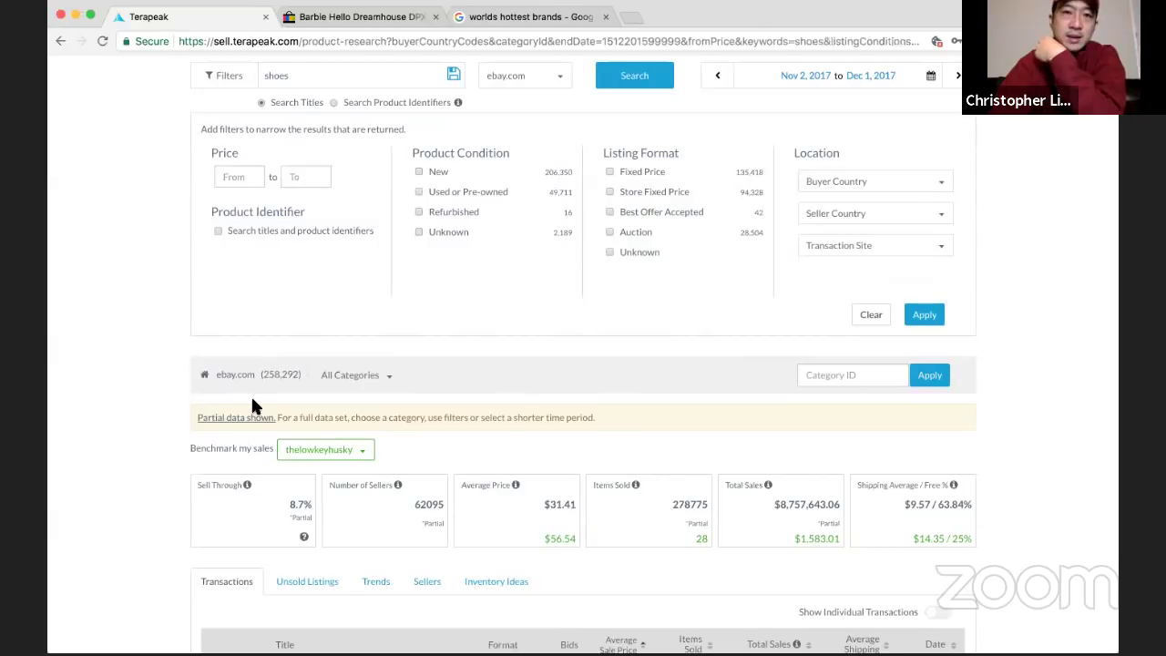
Search for "nike shoe" using the Athletic suggestion and widen the results to all of ebay.com
right_click(251, 397)
click(258, 77)
click(262, 78)
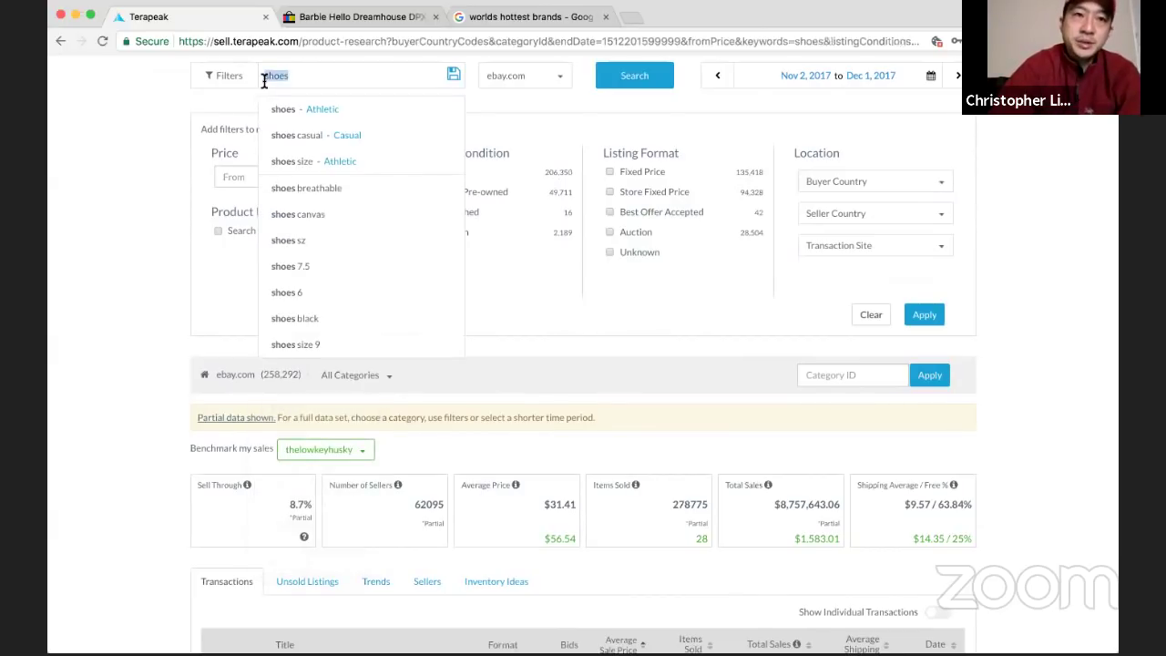
click(265, 78)
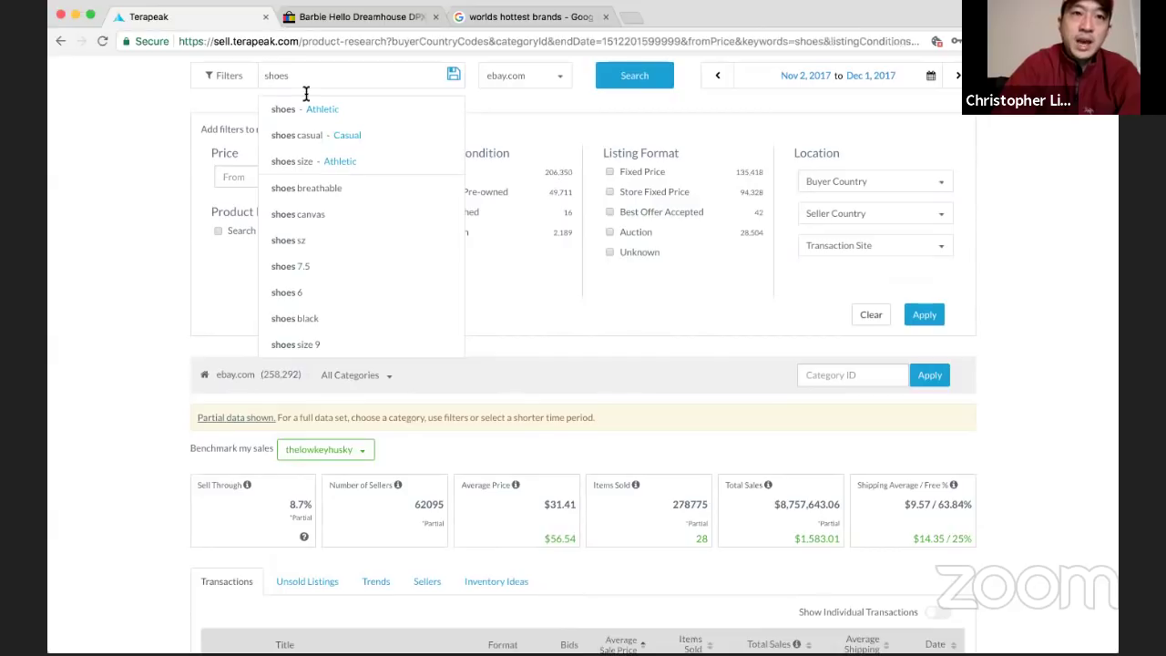
text(nike)
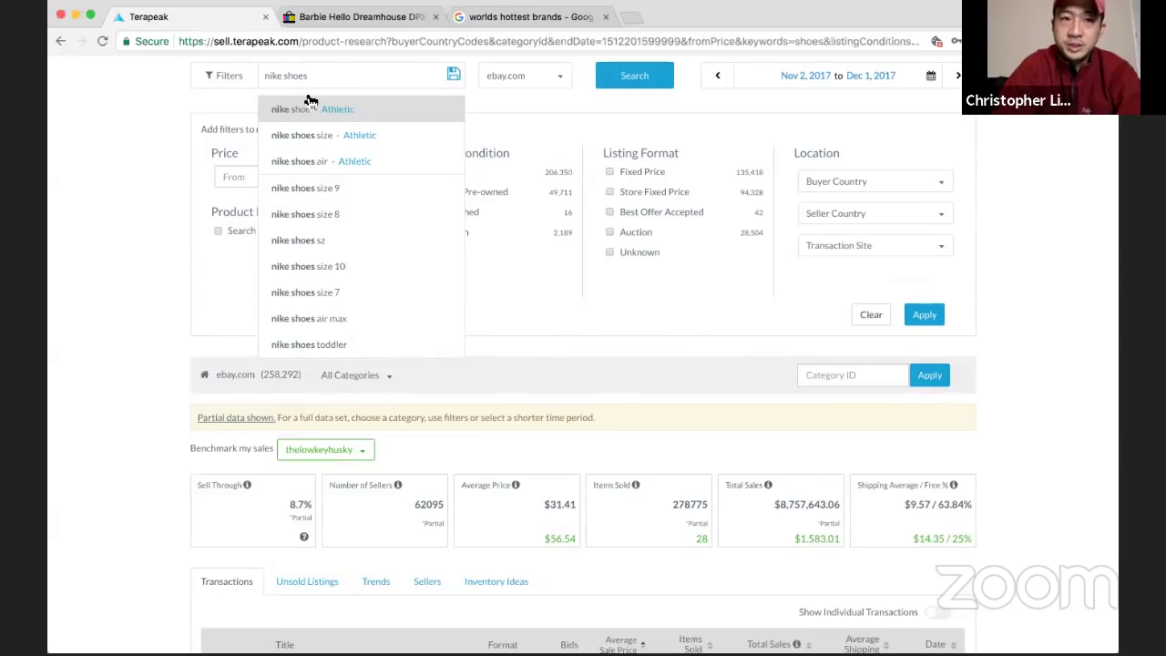
click(309, 104)
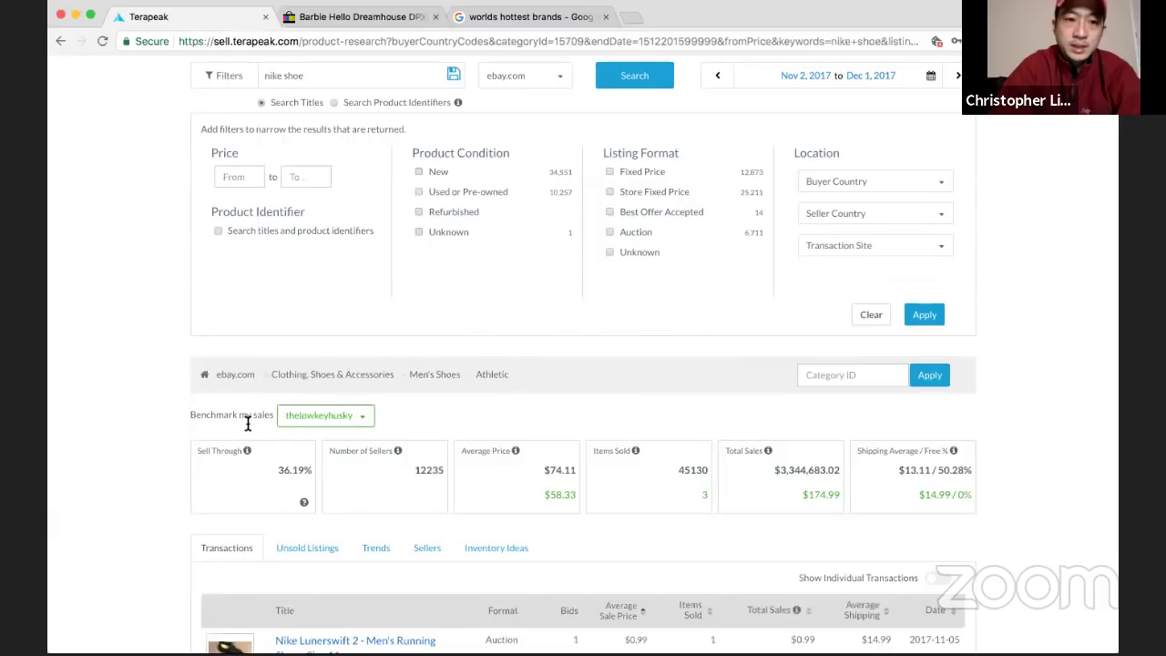
click(234, 375)
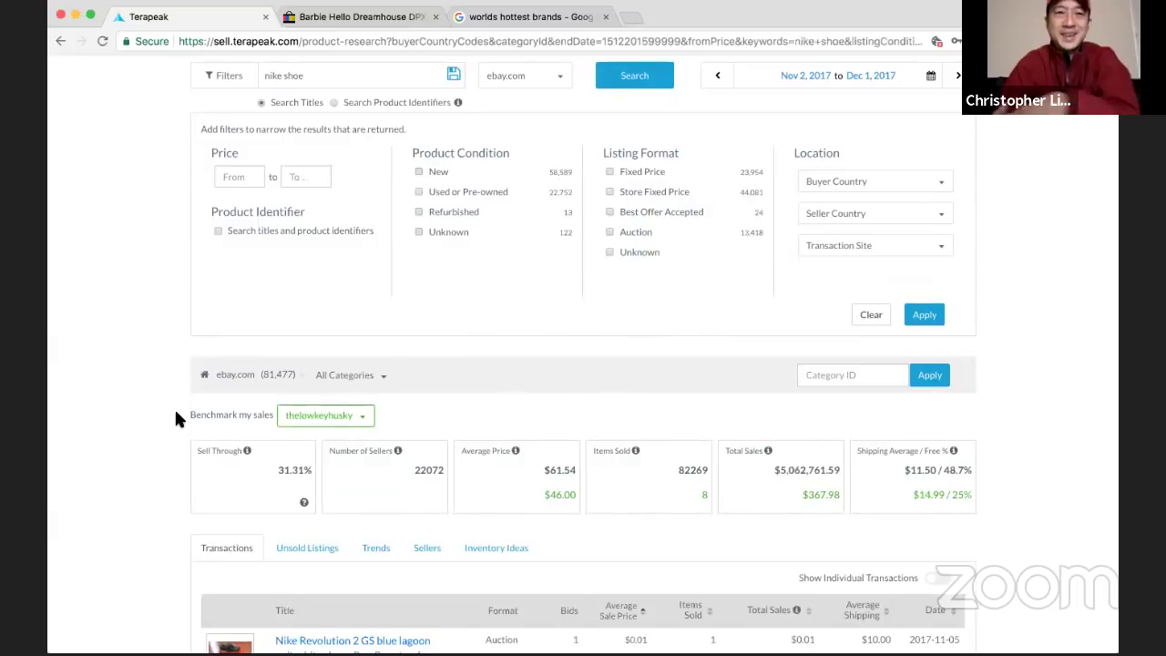
Search for "adidas shoe" and compare its sales summary with the earlier "nike shoe" results, returning to "adidas shoe"
triple_click(294, 82)
text(nike a)
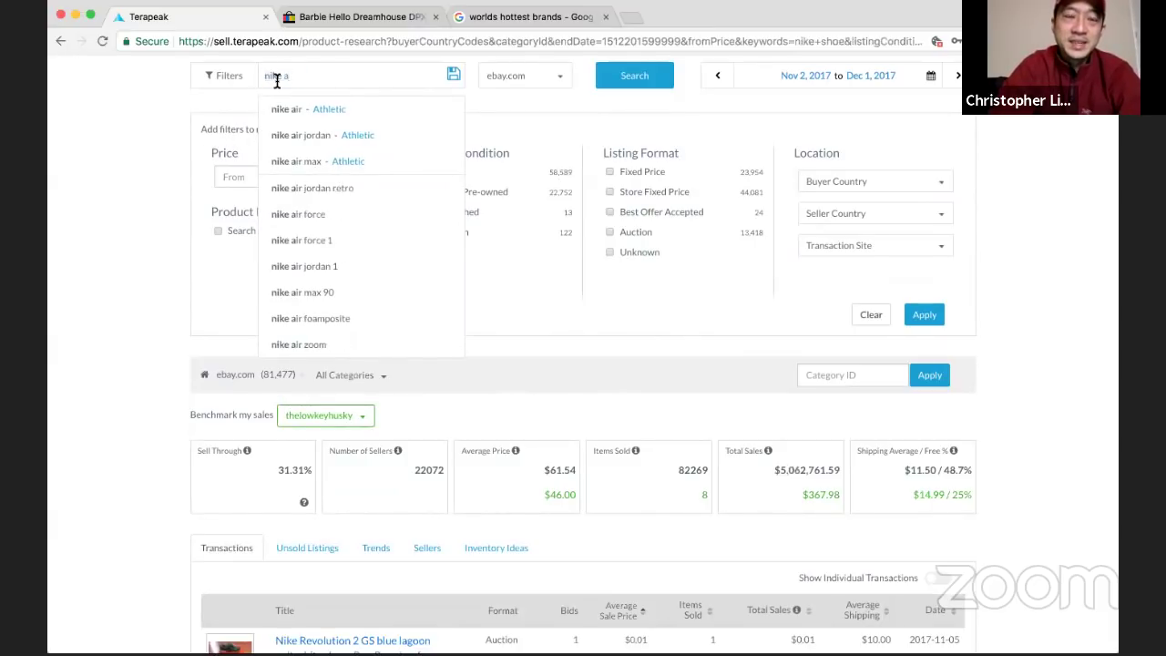
key(ctrl+z)
double_click(275, 78)
text(adidas shoe)
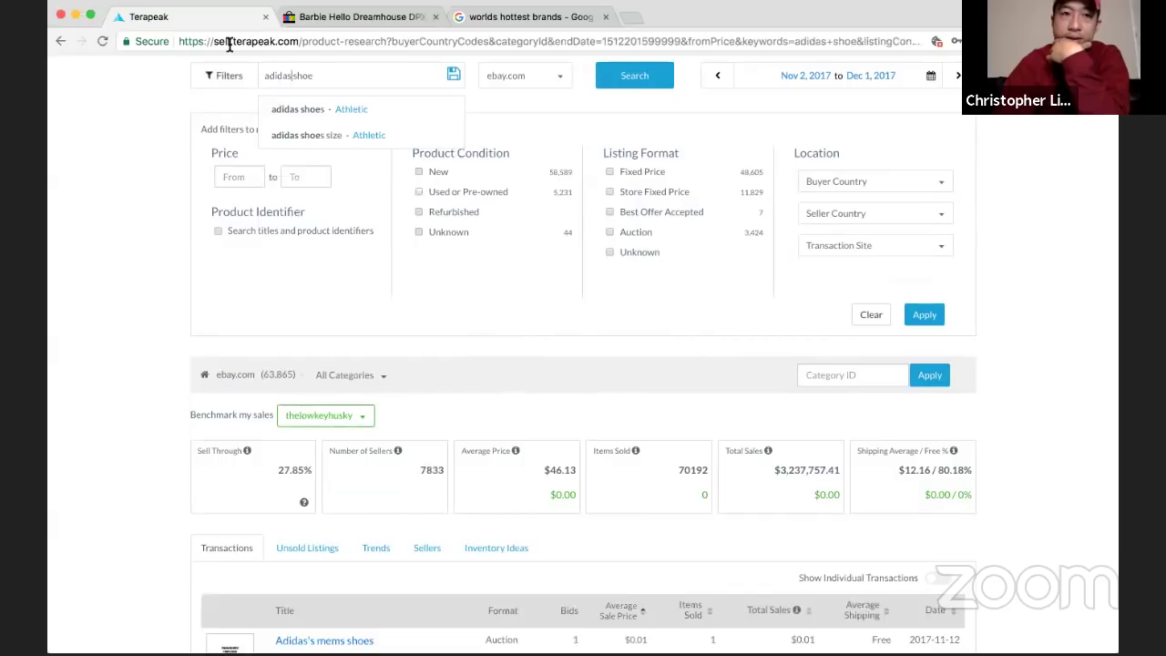
click(58, 43)
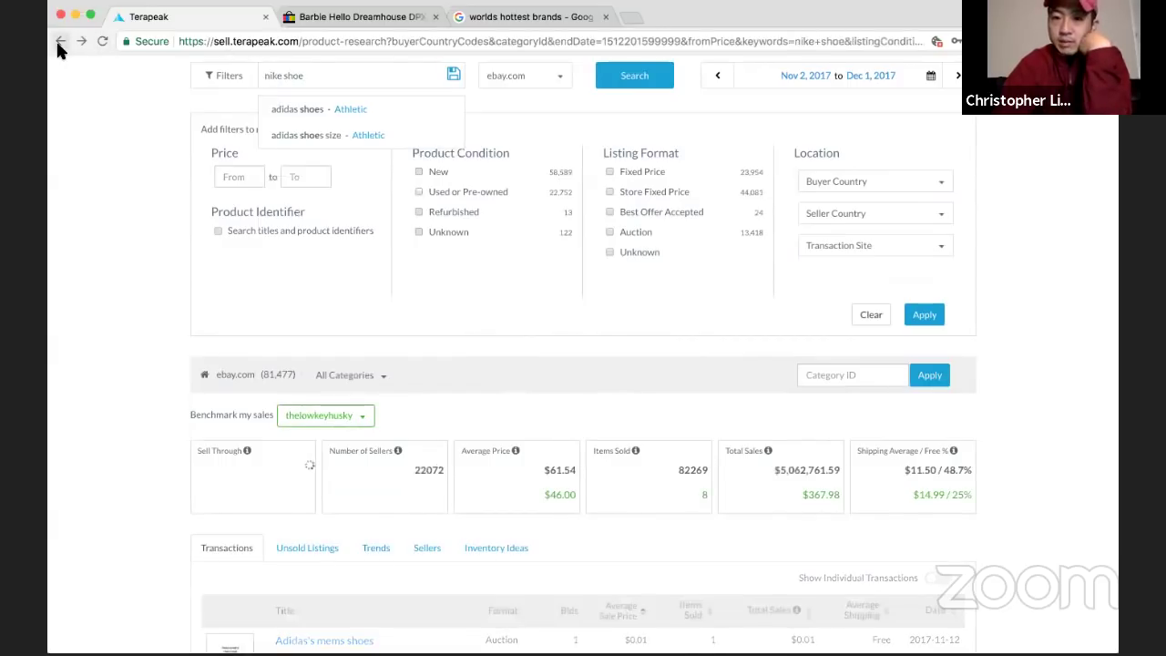
click(78, 43)
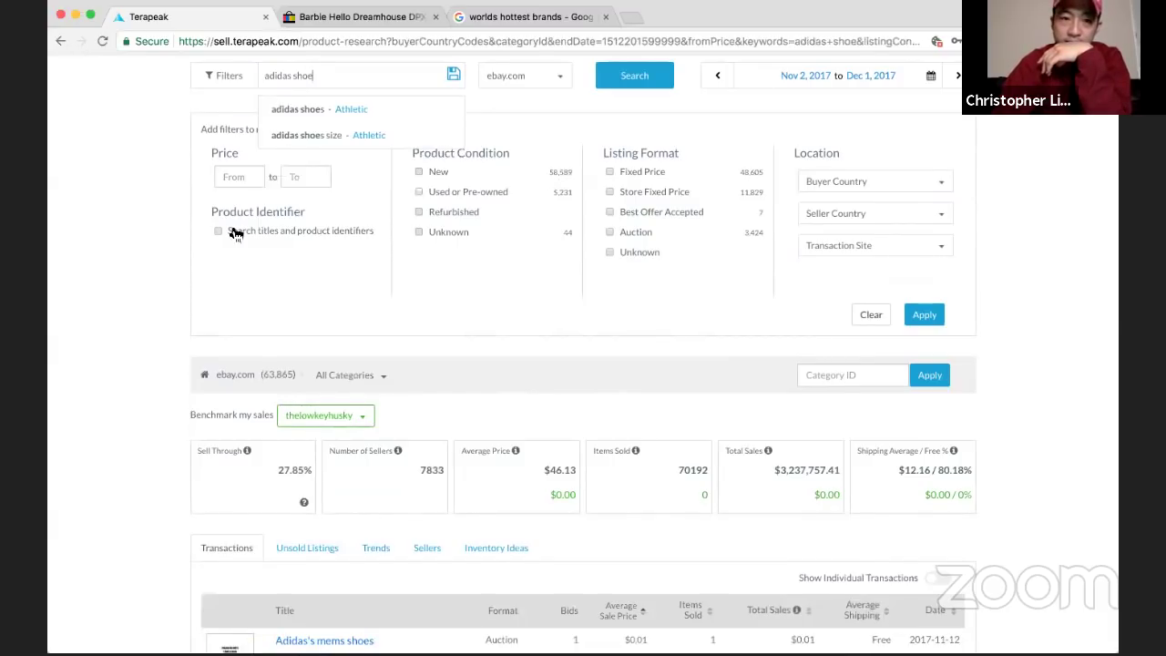
scroll(235, 235, up, 1)
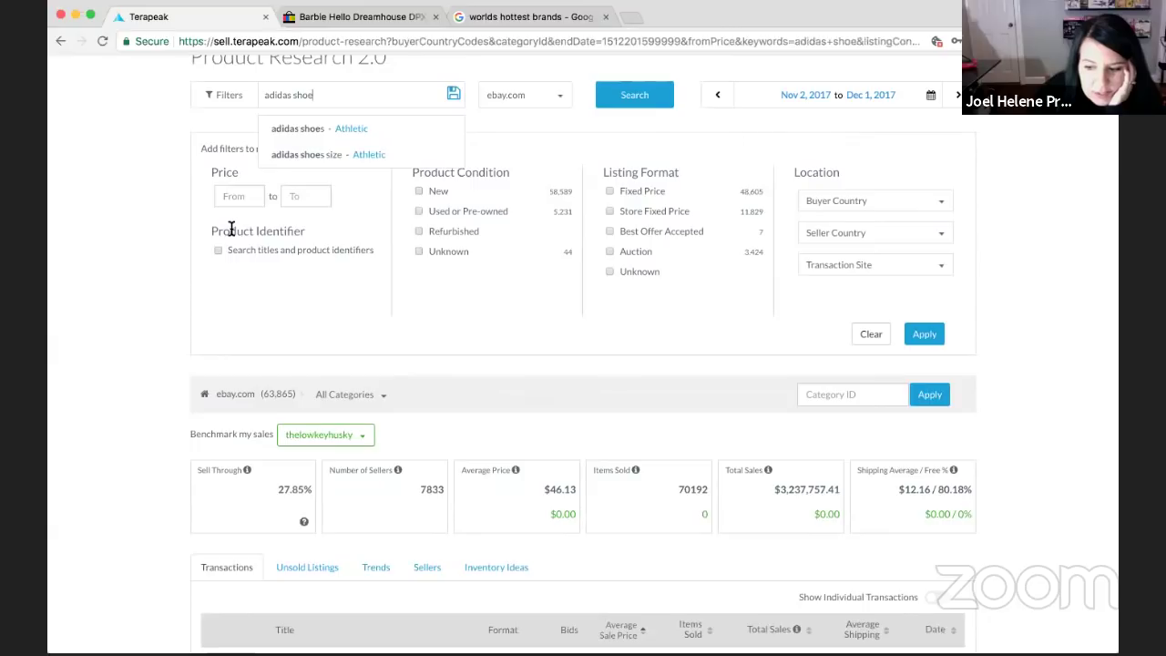
scroll(232, 229, up, 2)
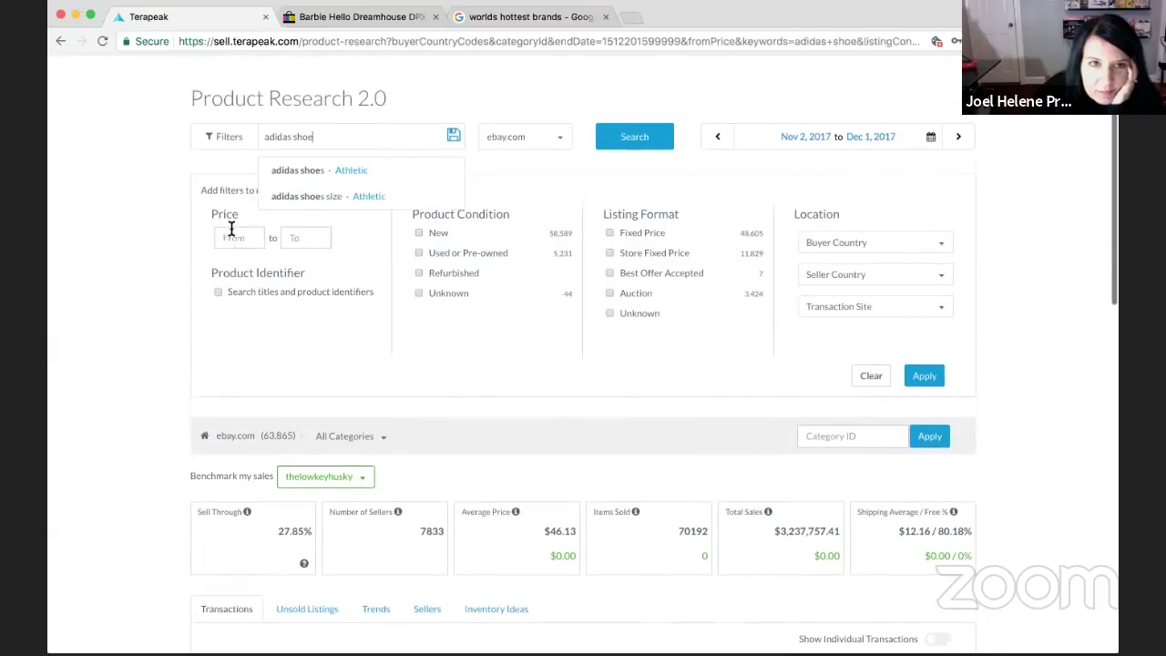
click(239, 149)
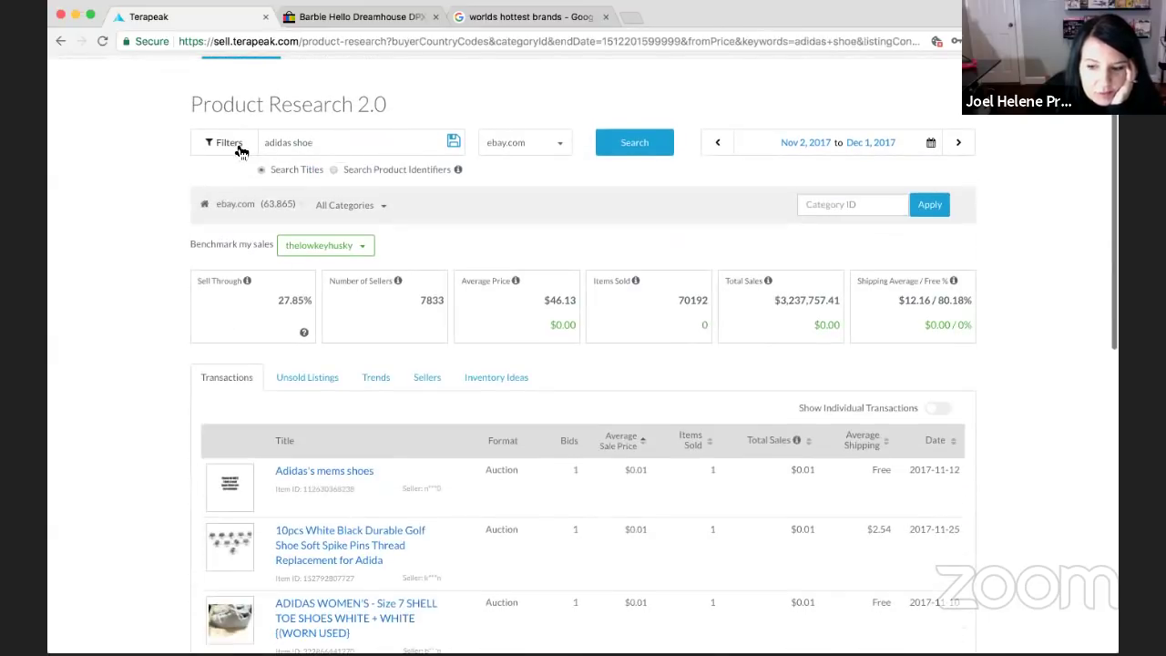
click(234, 146)
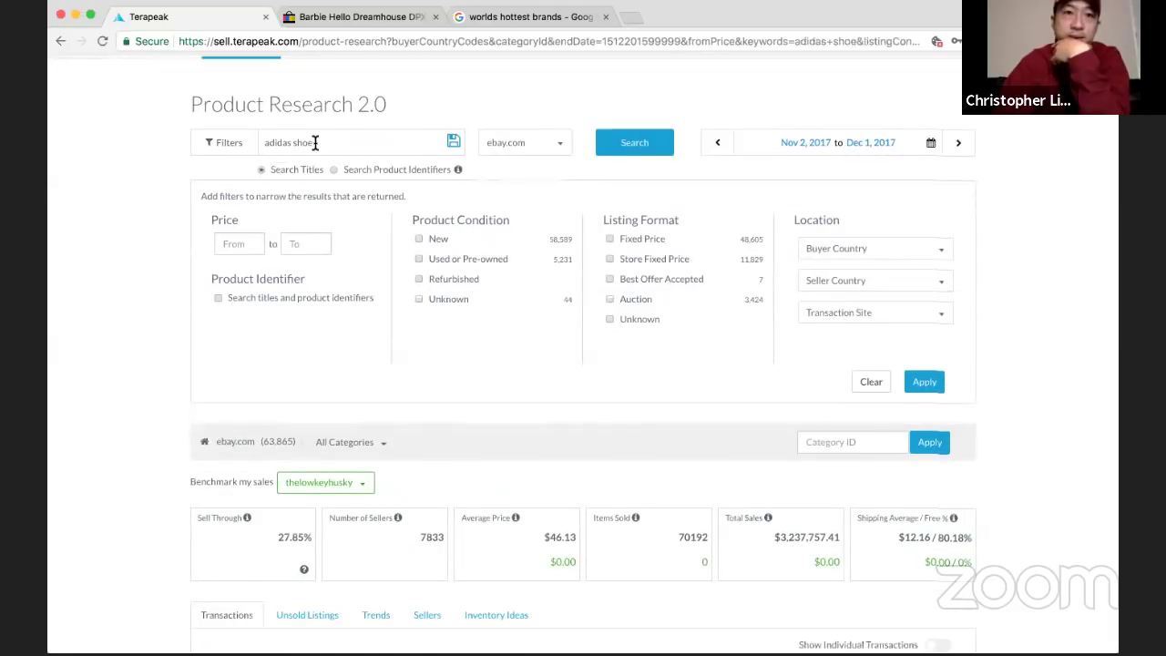
Open the Hot Research page and look through its list of hot eBay.com categories
scroll(251, 148, up, 1)
click(270, 79)
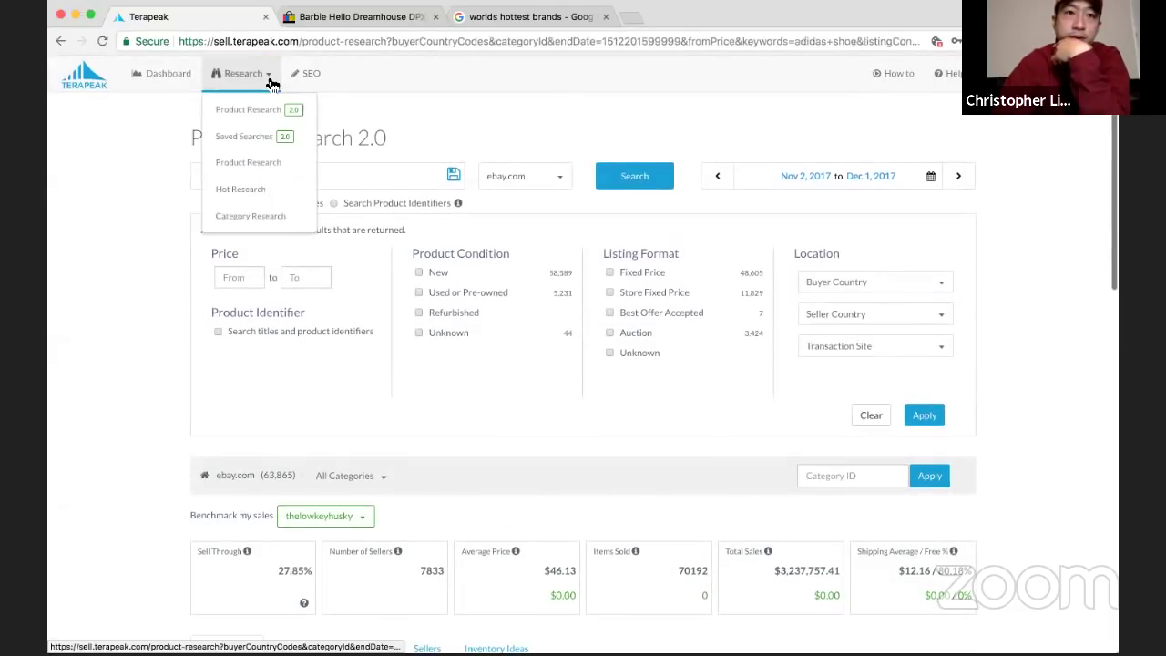
click(260, 187)
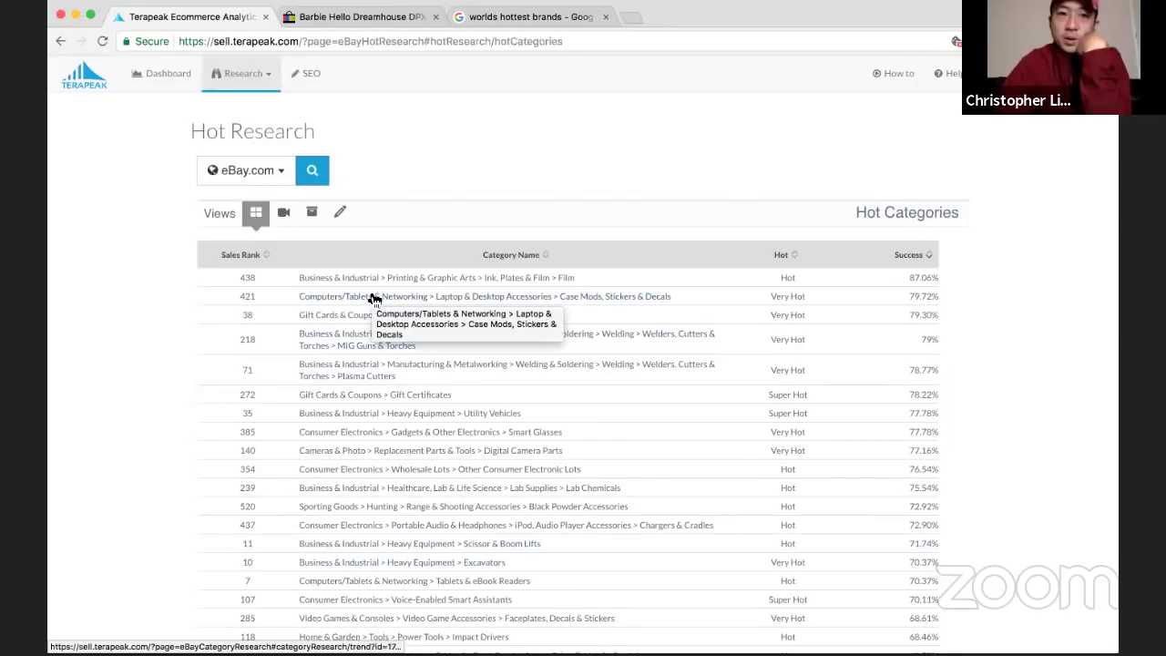
scroll(374, 299, down, 1)
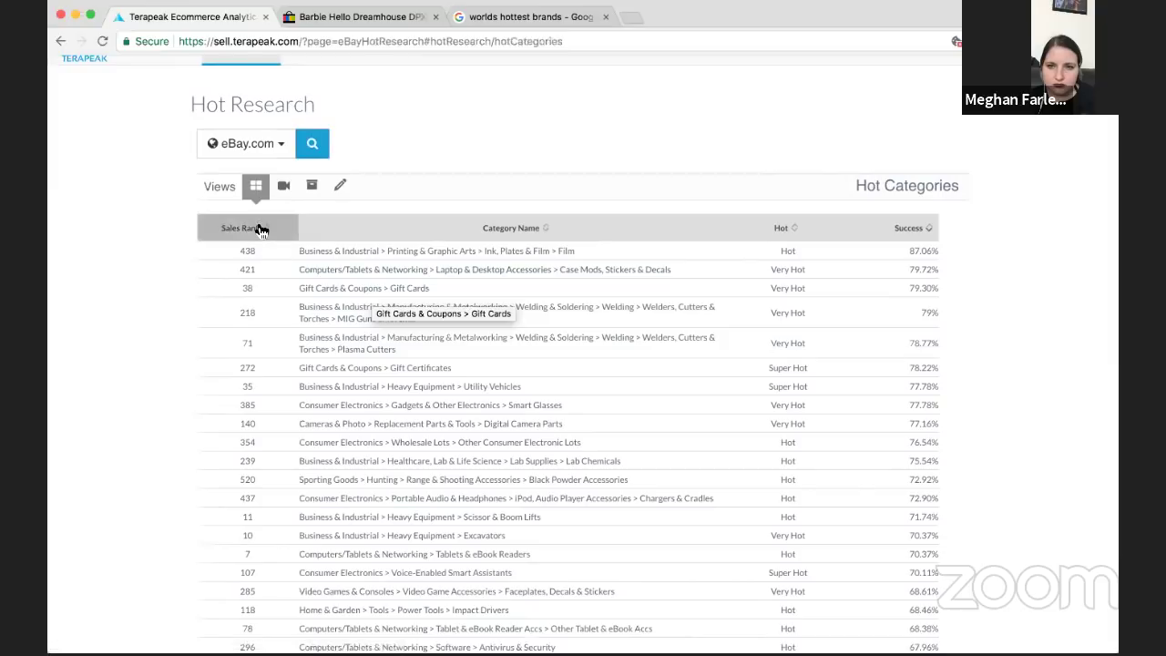
scroll(303, 326, down, 1)
scroll(304, 326, down, 1)
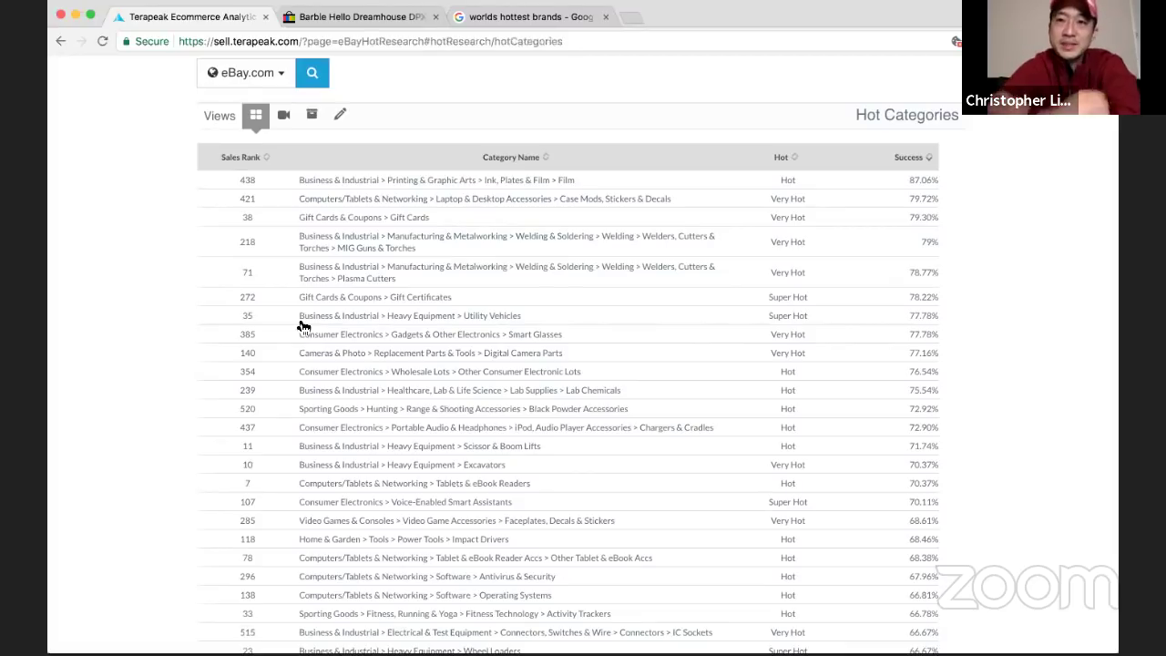
Sort the hot categories by hotness with Super Hot first and look through the highest-rated ones
click(790, 161)
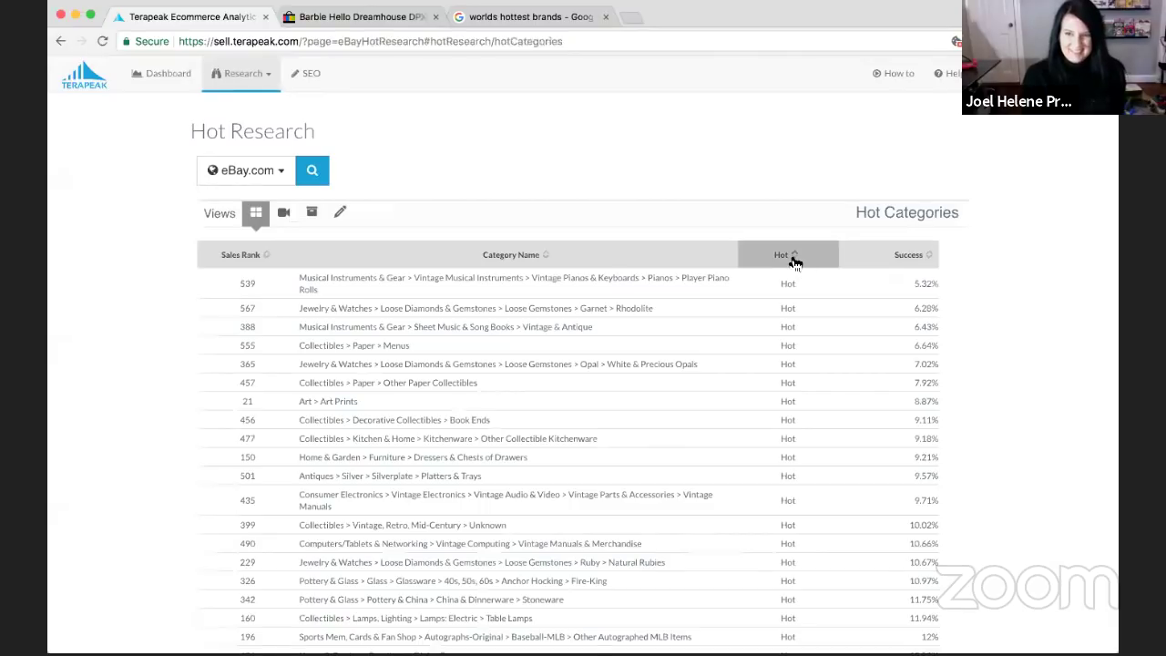
click(791, 259)
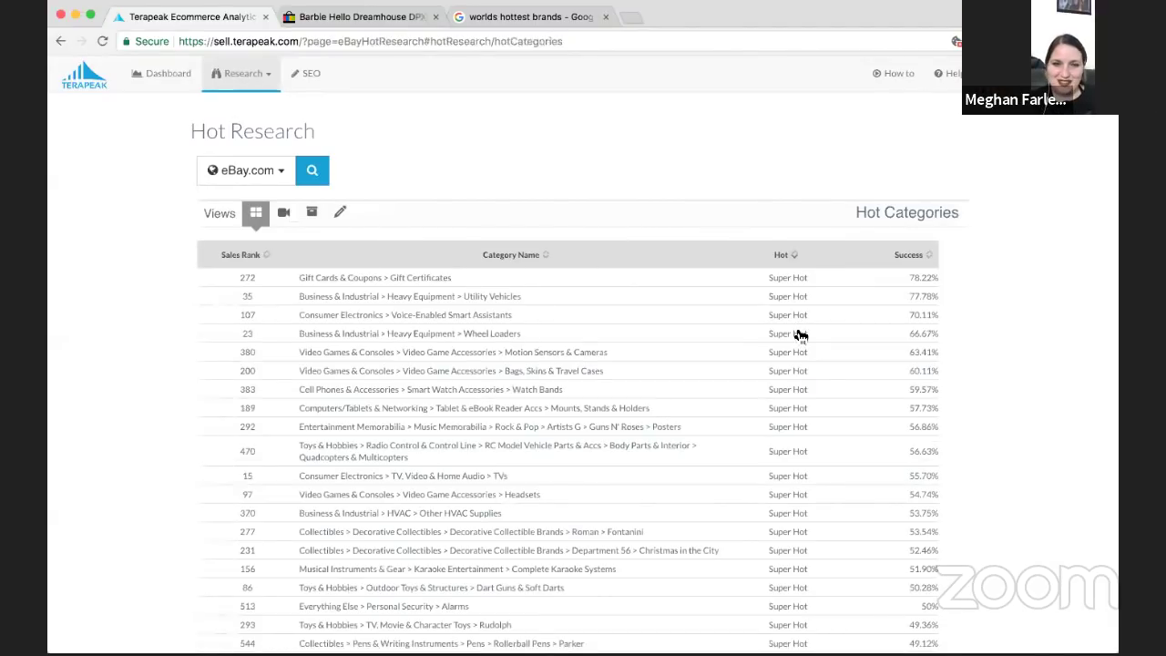
scroll(800, 336, down, 2)
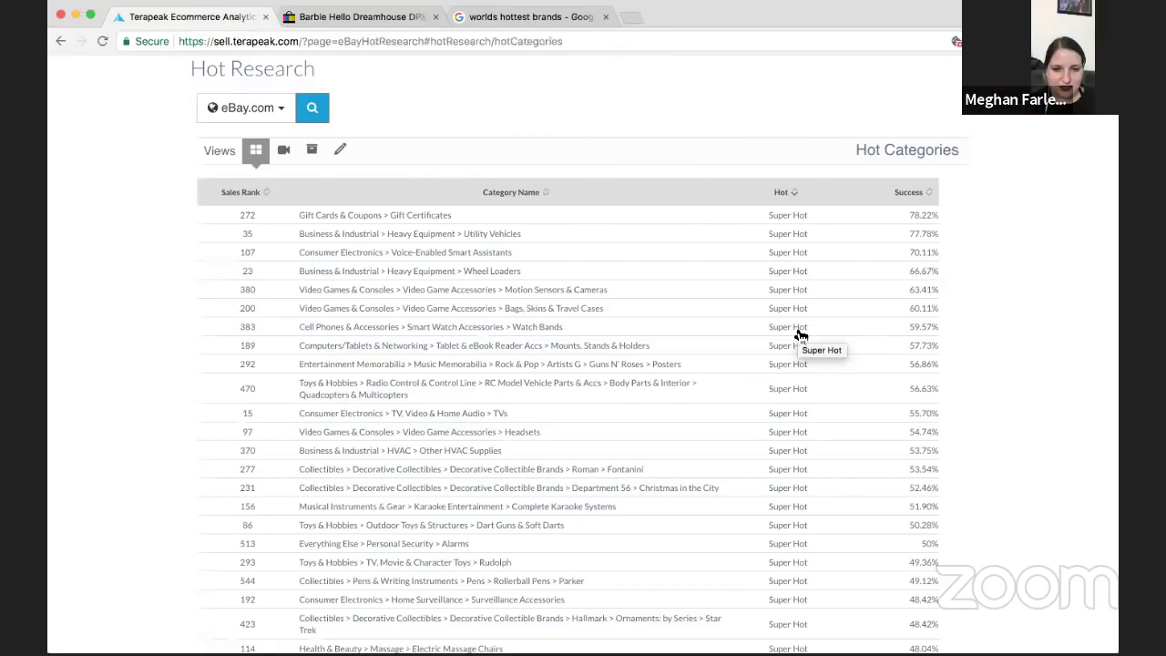
scroll(801, 336, down, 2)
scroll(801, 336, down, 1)
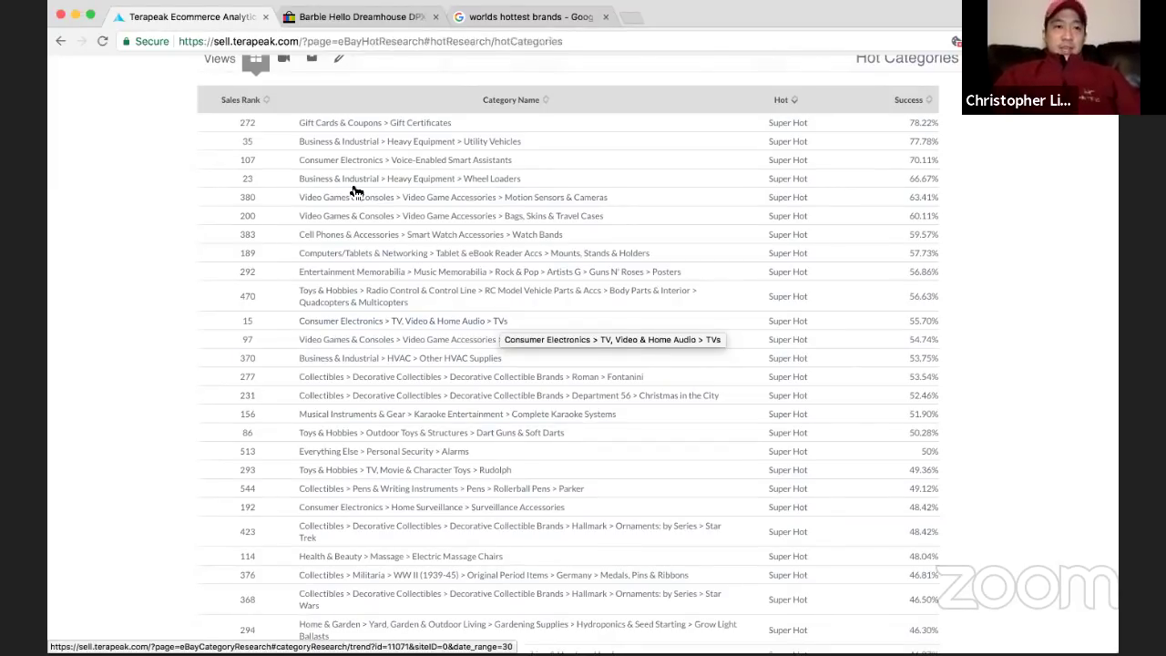
Sort the hot categories by sales rank starting from rank 1 and look through the best-selling categories
click(252, 98)
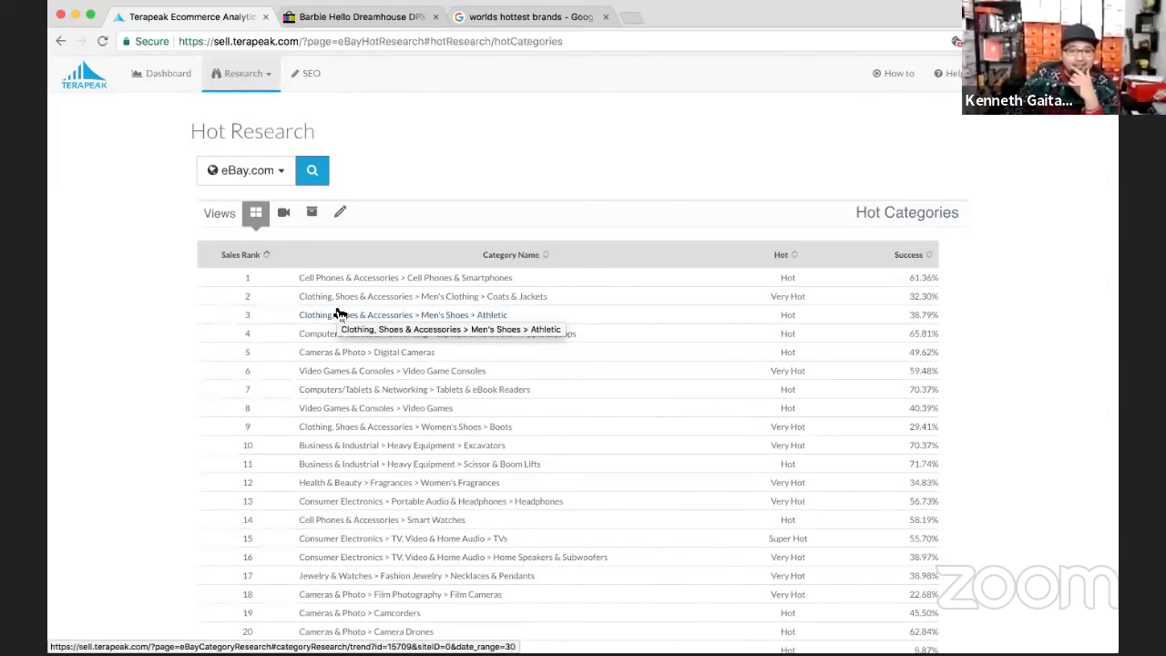
scroll(339, 314, down, 3)
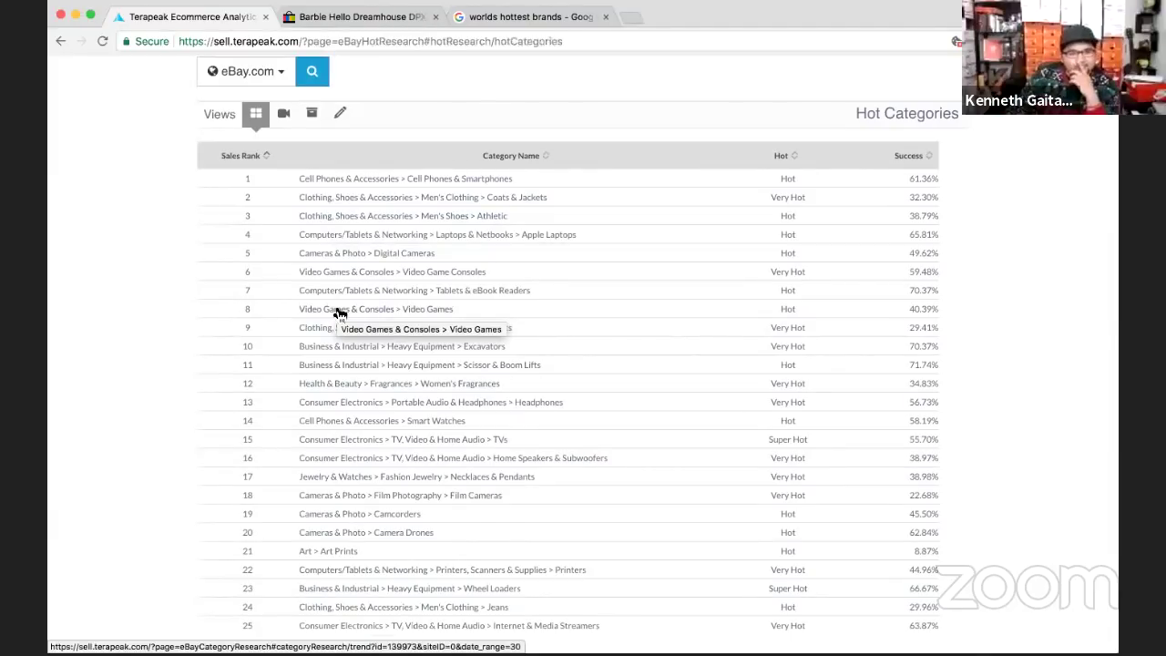
Look further down the hot categories ranked by sales, then review the top-ranked categories again
scroll(339, 315, down, 3)
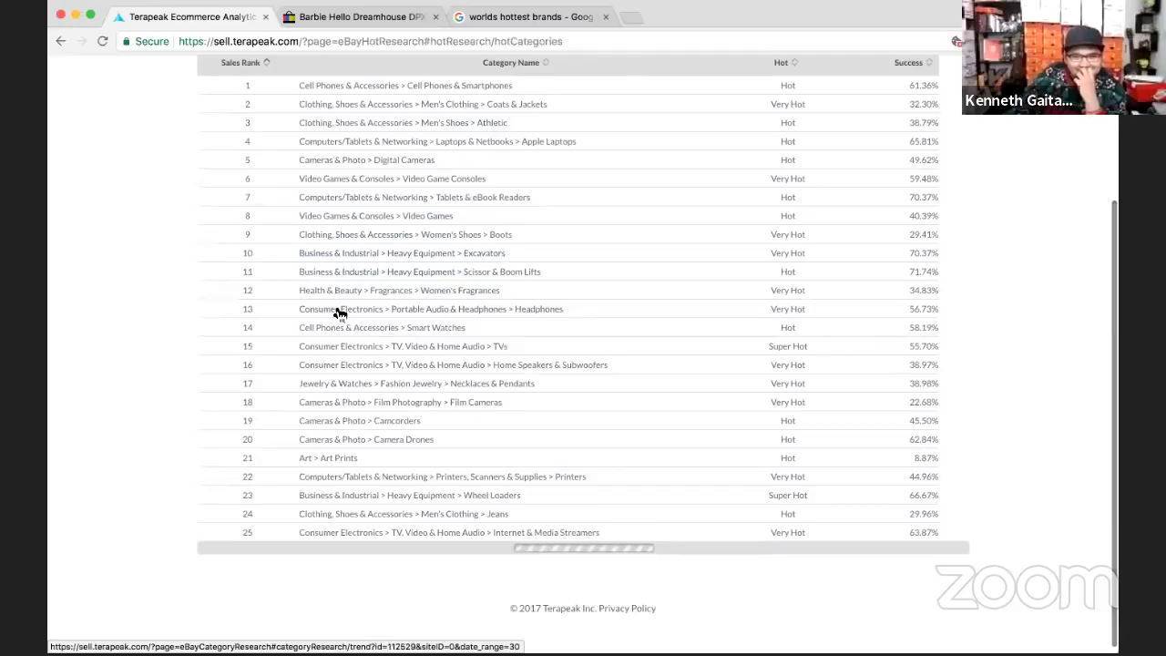
scroll(339, 314, down, 6)
scroll(339, 314, down, 1)
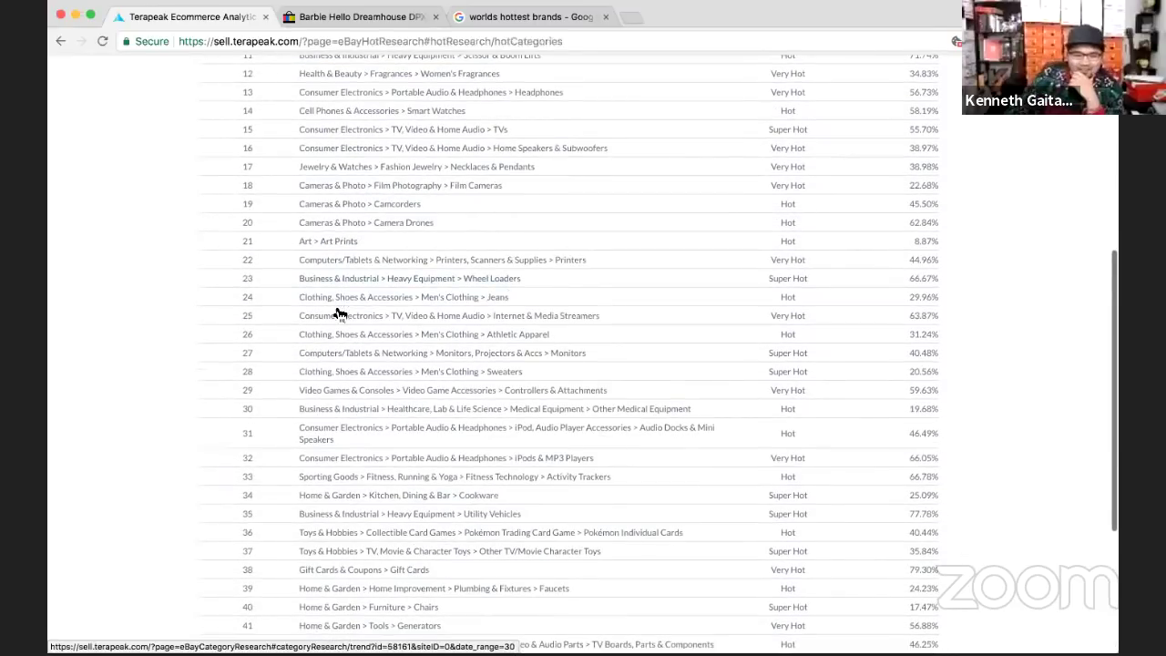
scroll(339, 314, down, 2)
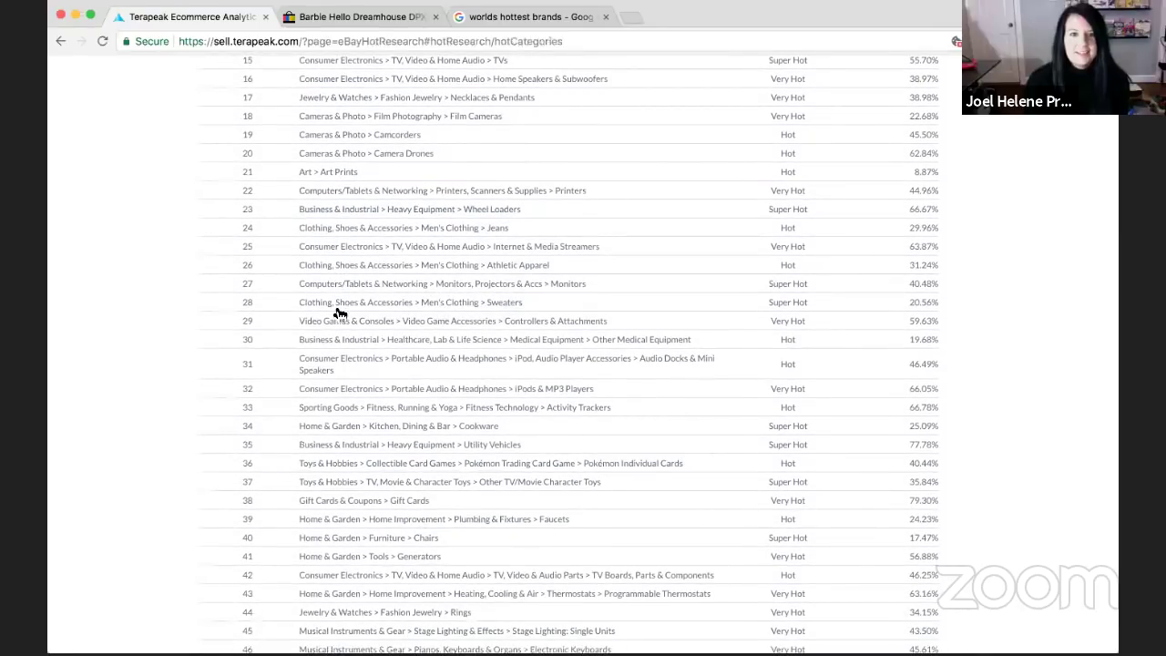
scroll(339, 314, down, 4)
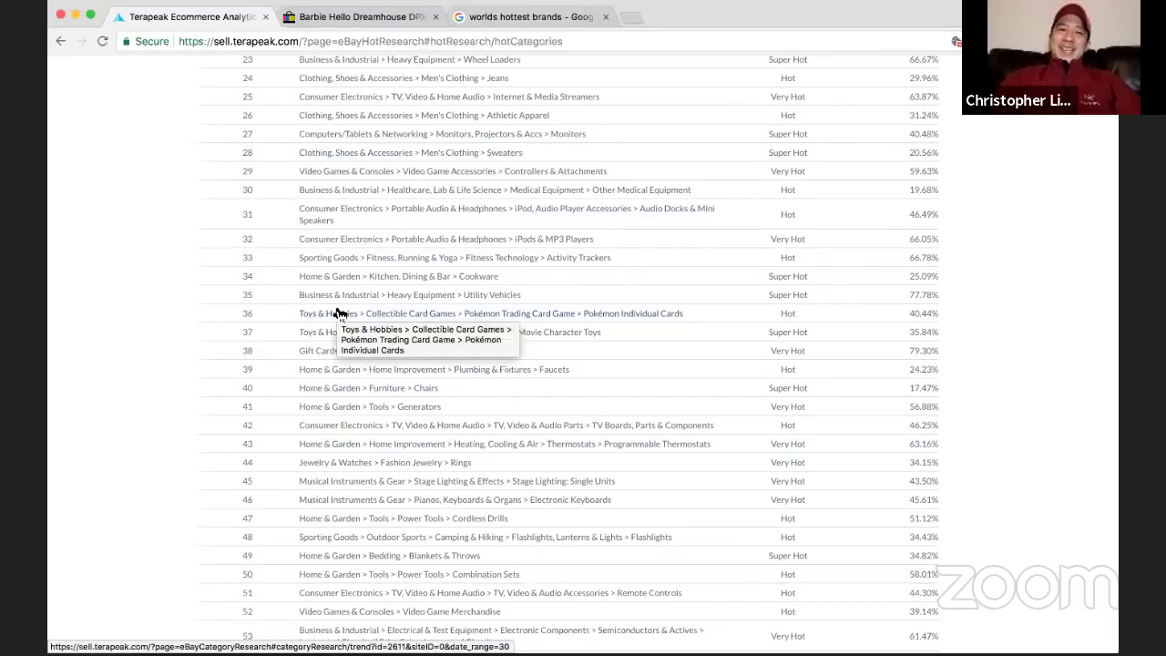
scroll(339, 314, down, 4)
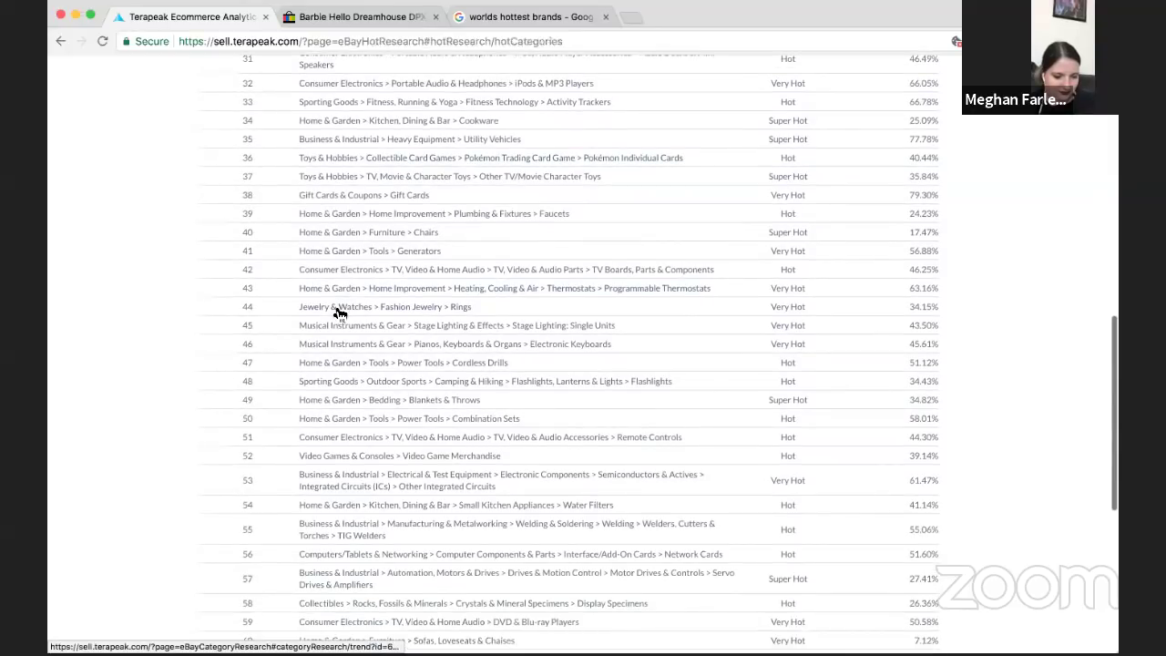
scroll(339, 313, down, 2)
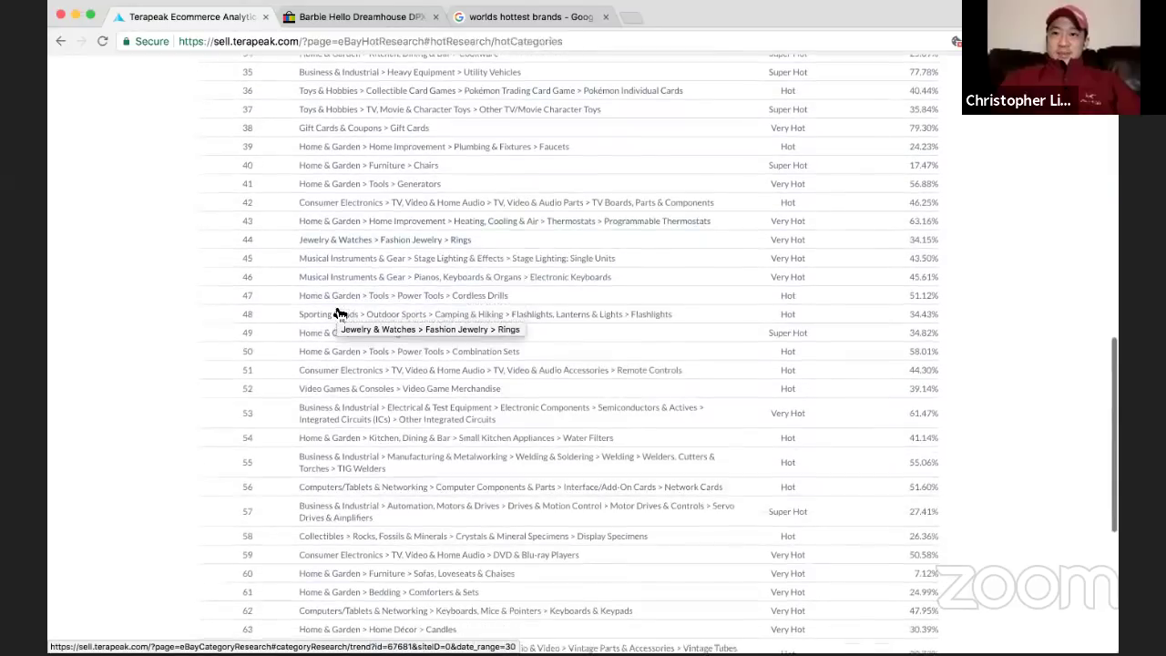
scroll(339, 313, down, 2)
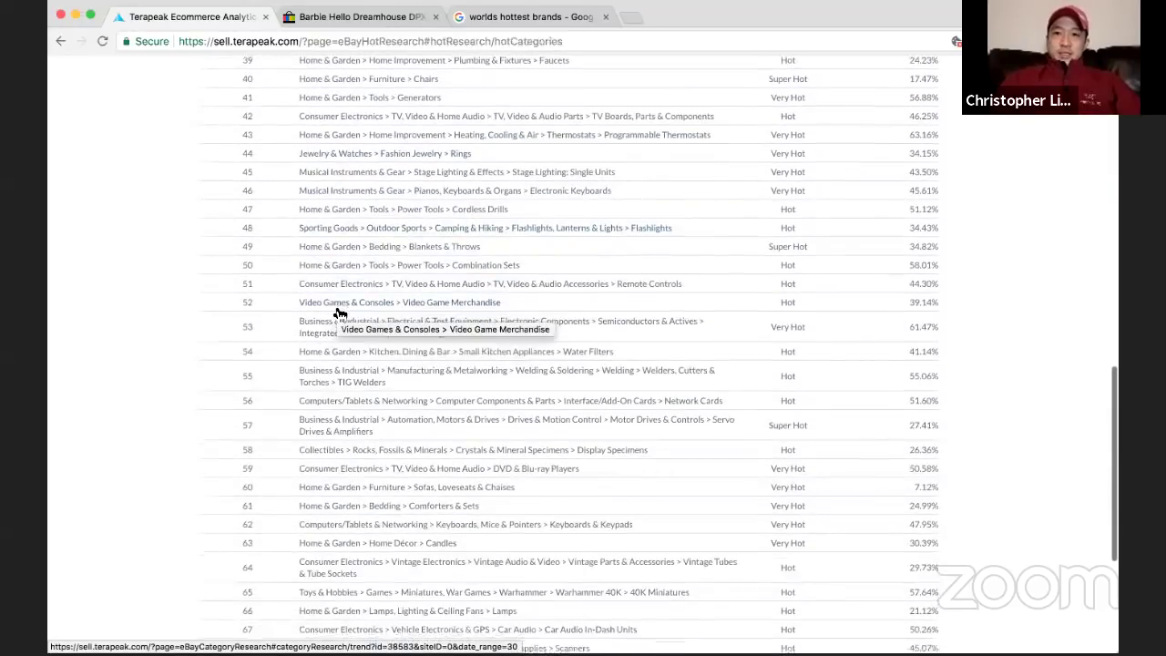
scroll(339, 313, up, 20)
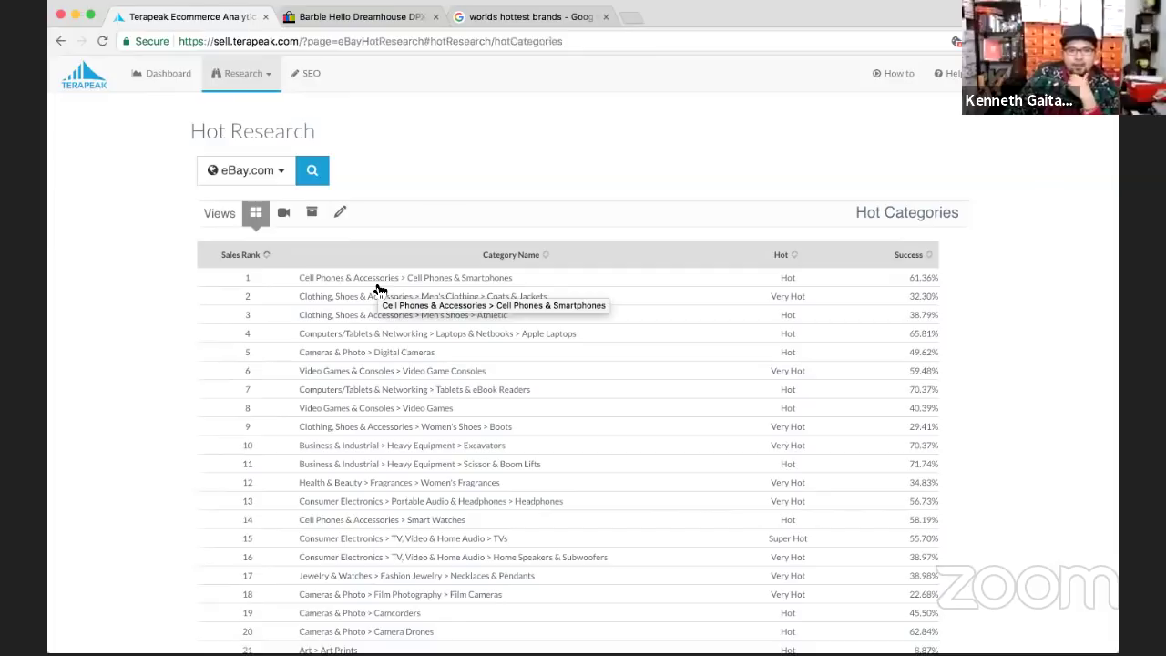
scroll(380, 290, down, 3)
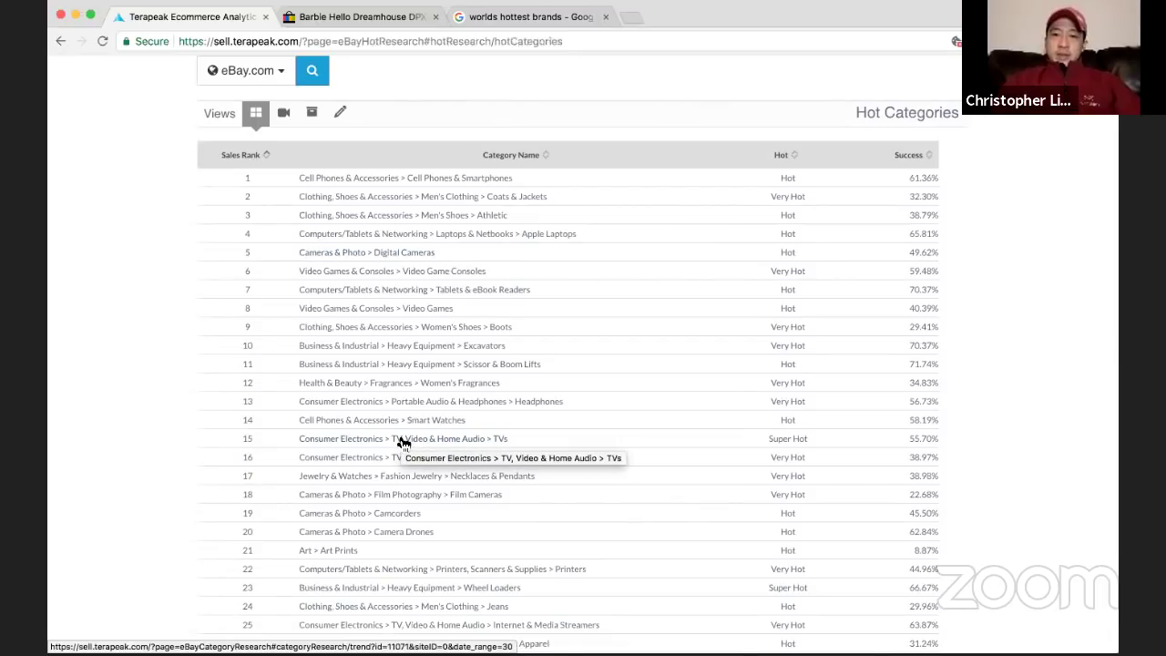
scroll(403, 444, down, 4)
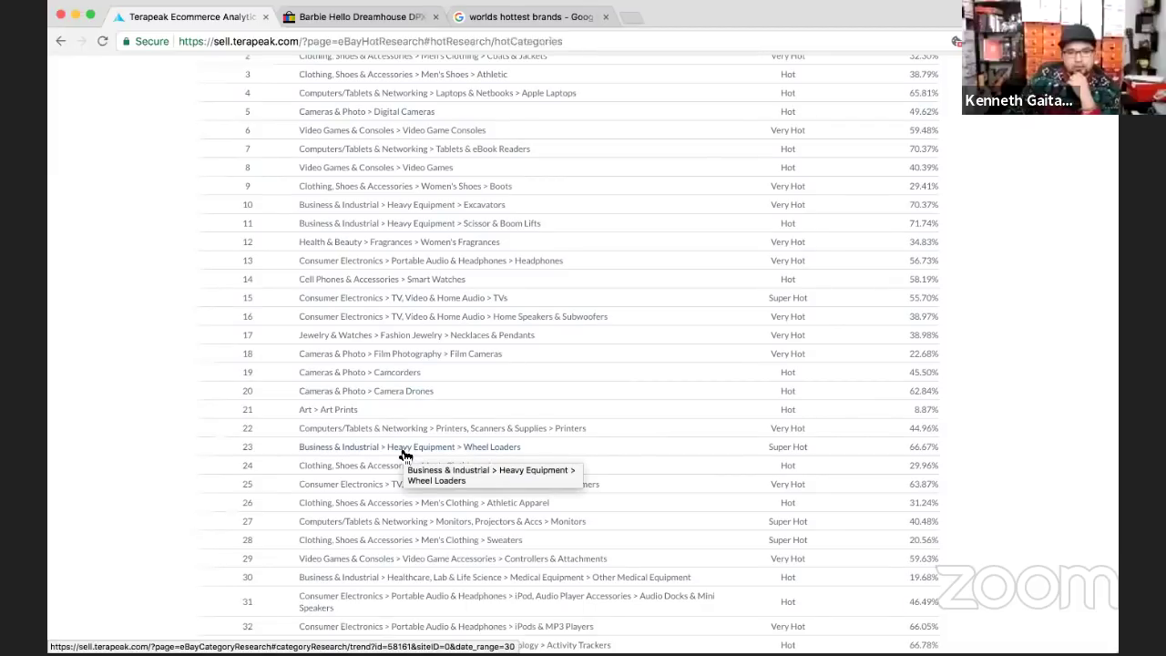
Switch to eBay, close the Barbie Dreamhouse photo, search for "wheel loader" and look through the listings
click(385, 18)
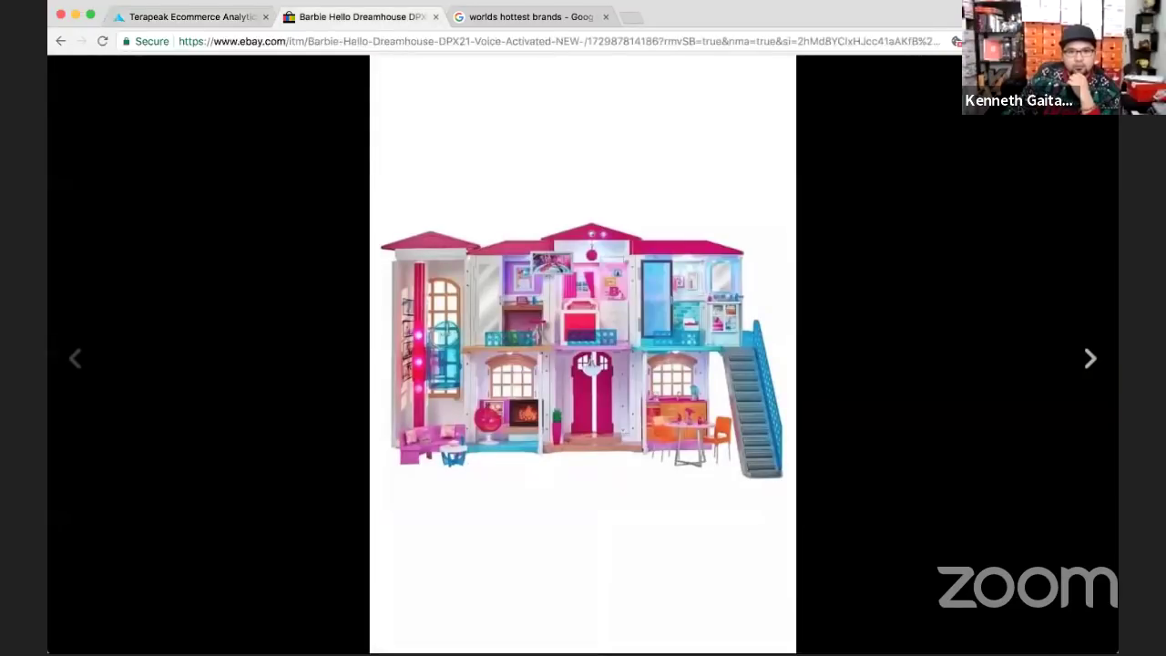
key(Escape)
scroll(390, 135, up, 5)
scroll(390, 135, up, 5)
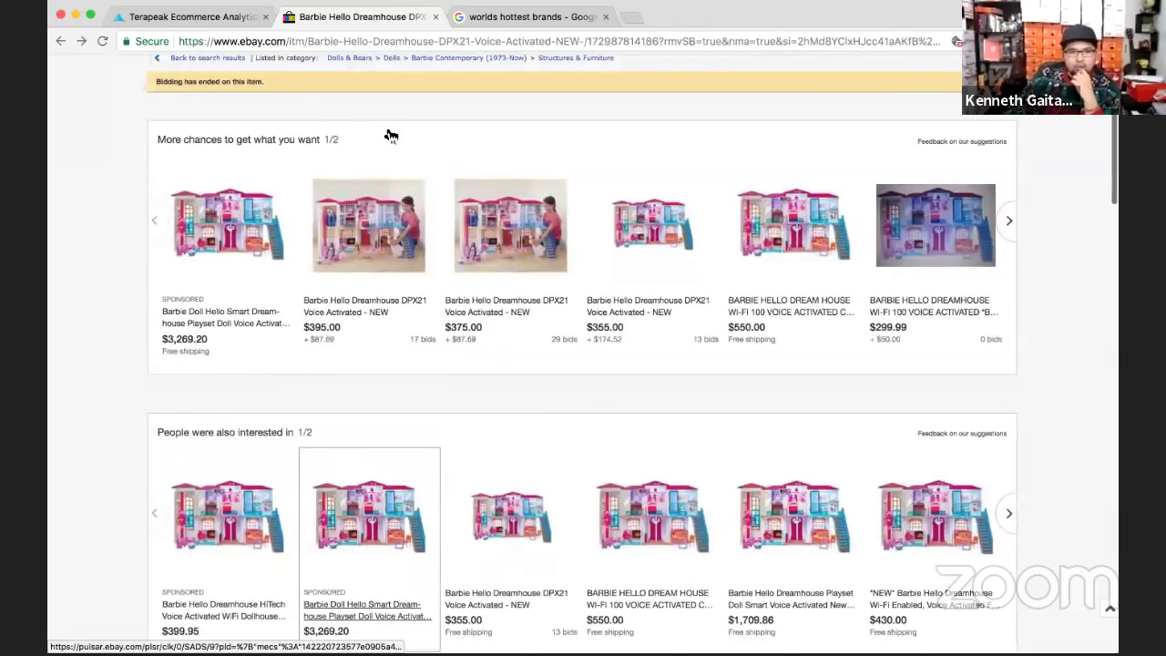
scroll(390, 135, up, 1)
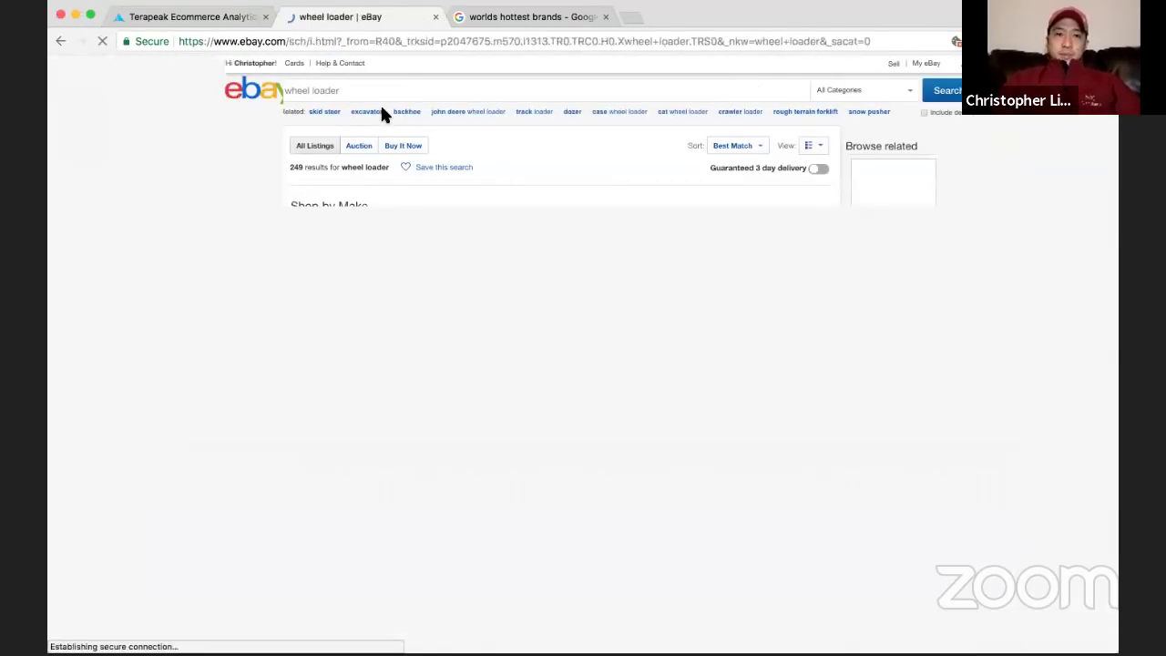
scroll(382, 109, down, 3)
scroll(381, 112, down, 9)
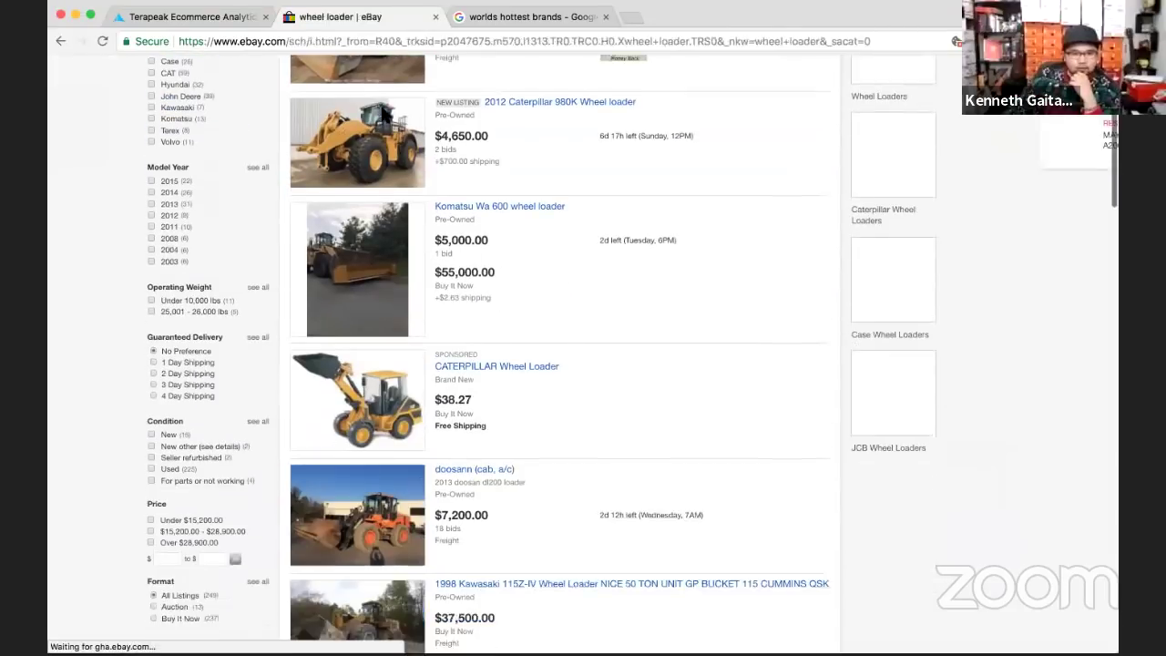
scroll(381, 113, down, 9)
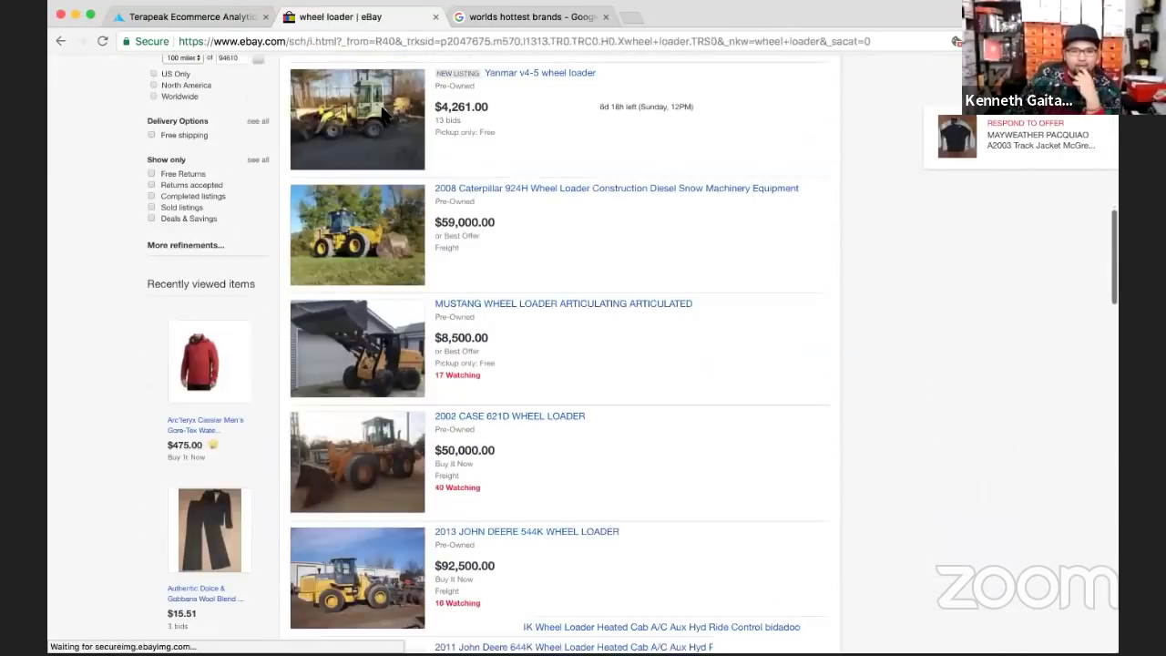
Return to Terapeak's hot categories and compare the hotness and success rates of the sales-ranked entries
click(236, 18)
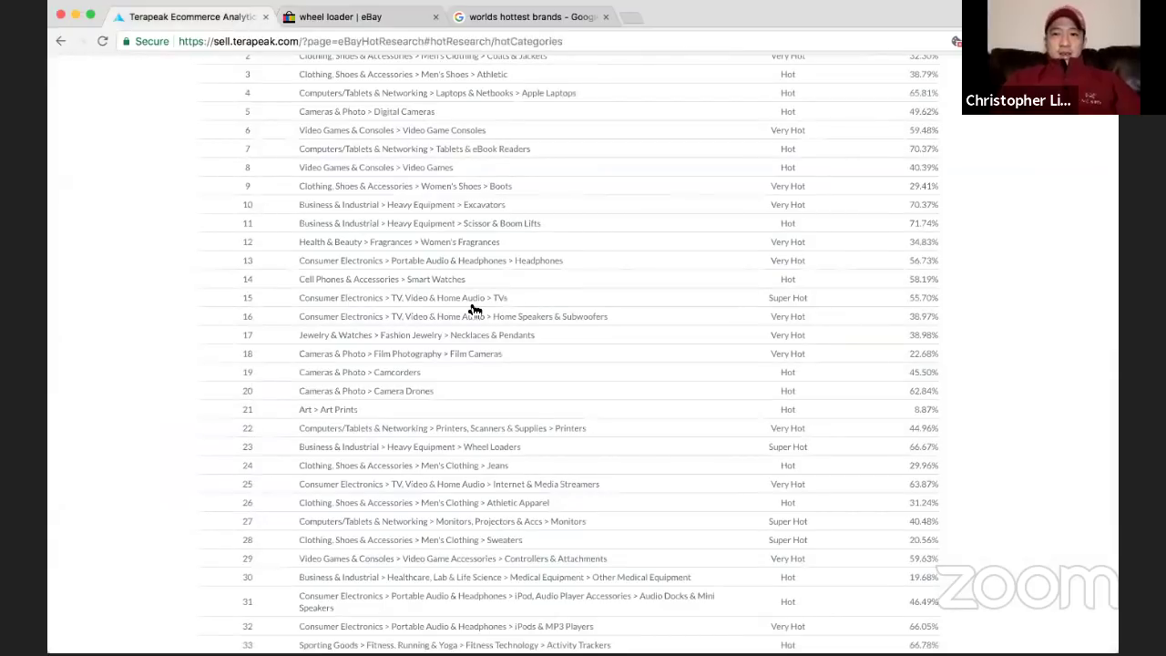
scroll(475, 310, down, 2)
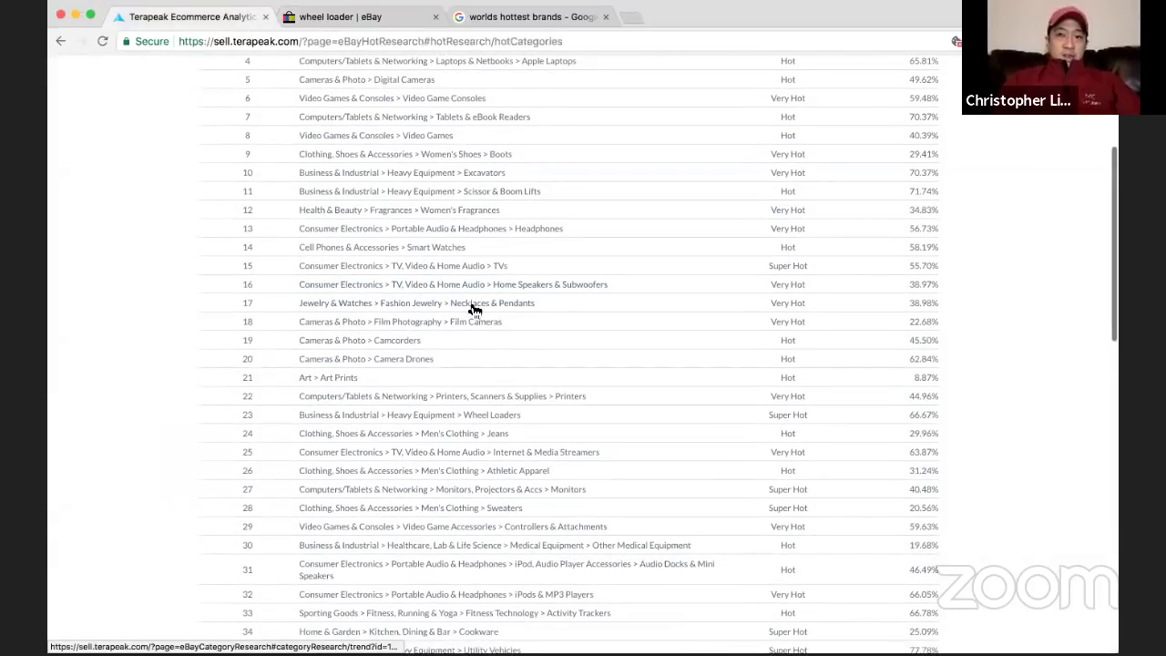
scroll(475, 310, down, 3)
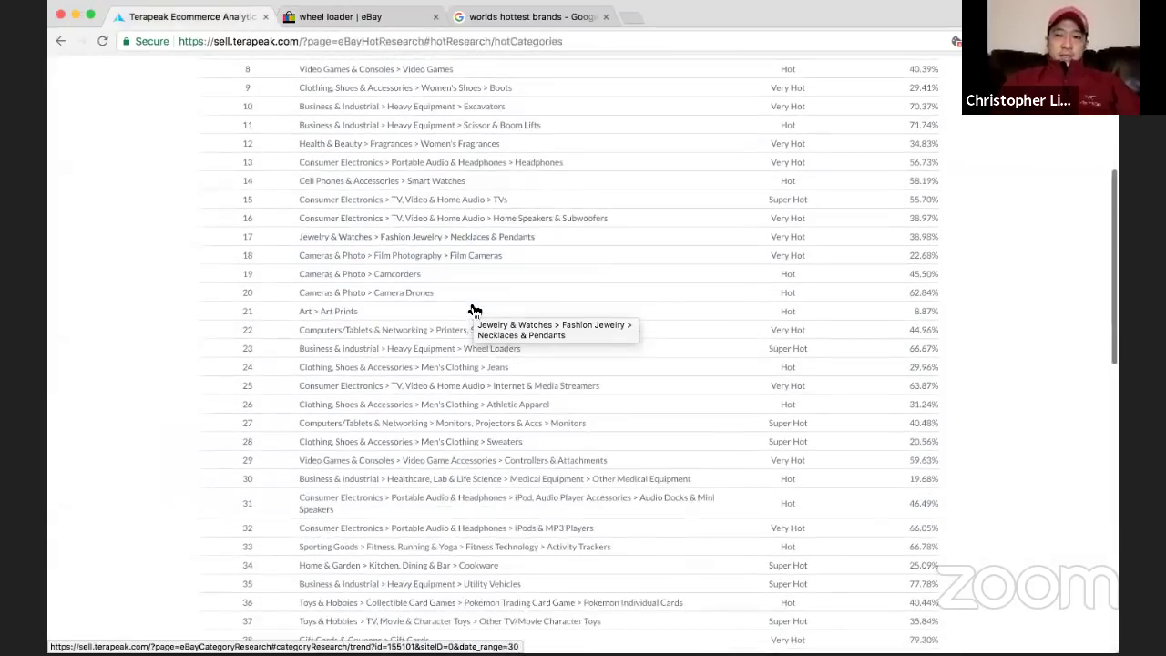
scroll(474, 310, down, 3)
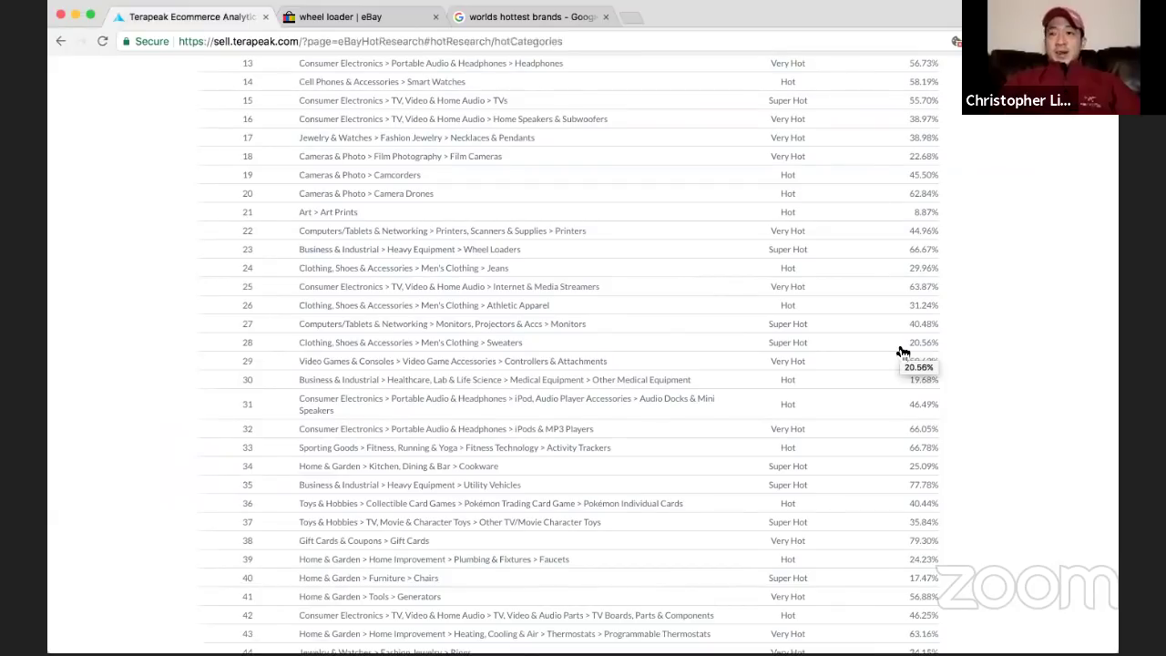
scroll(903, 351, down, 1)
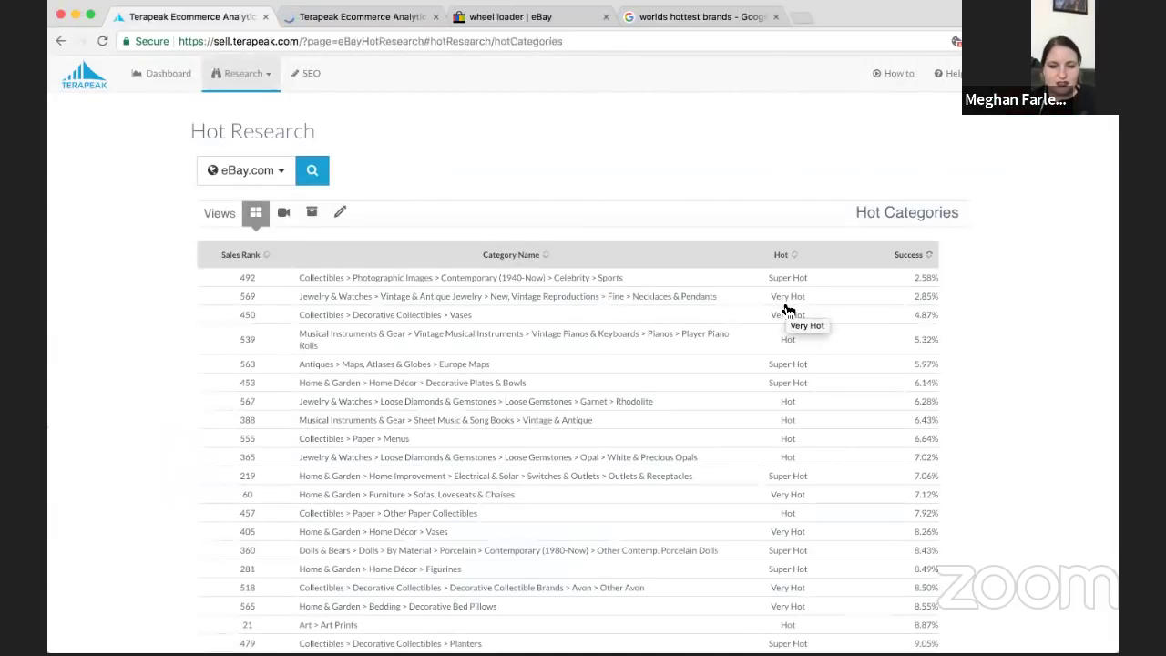
Sort the hot categories by success rate from highest to lowest and look through the leading ones
click(906, 261)
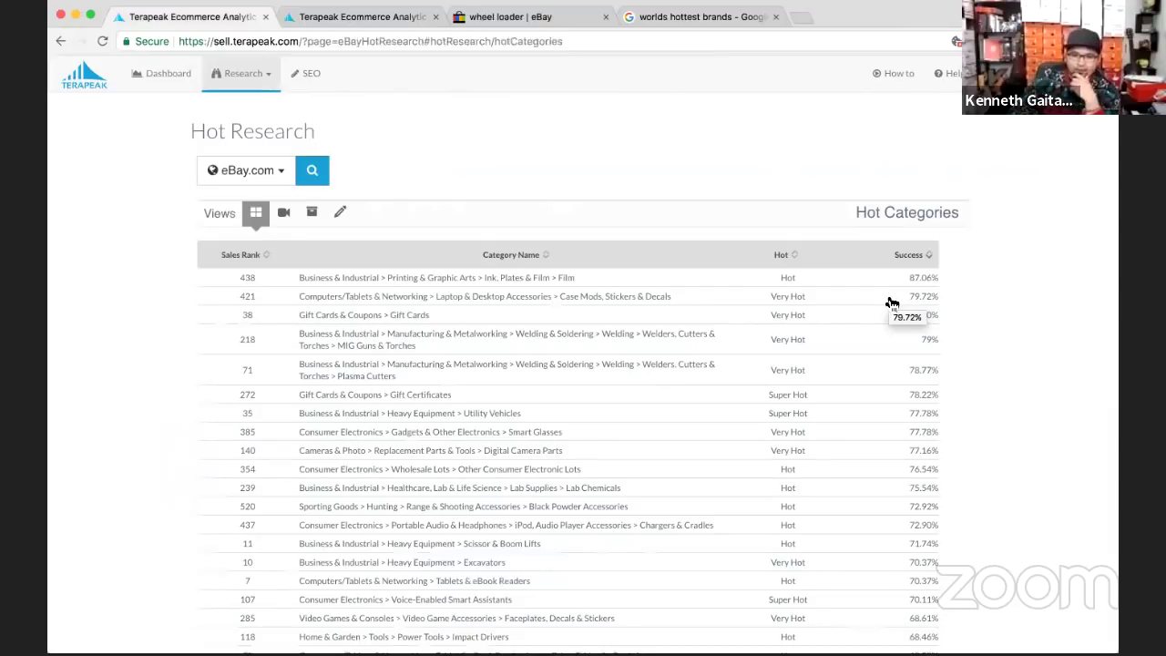
scroll(892, 303, down, 2)
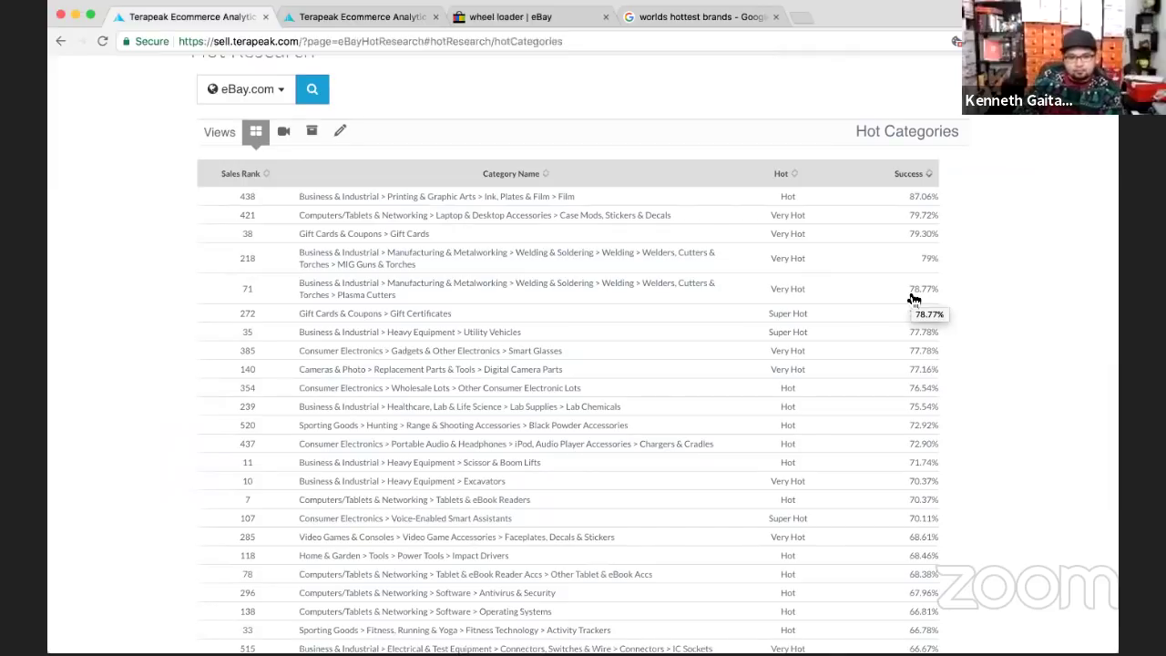
scroll(914, 300, down, 1)
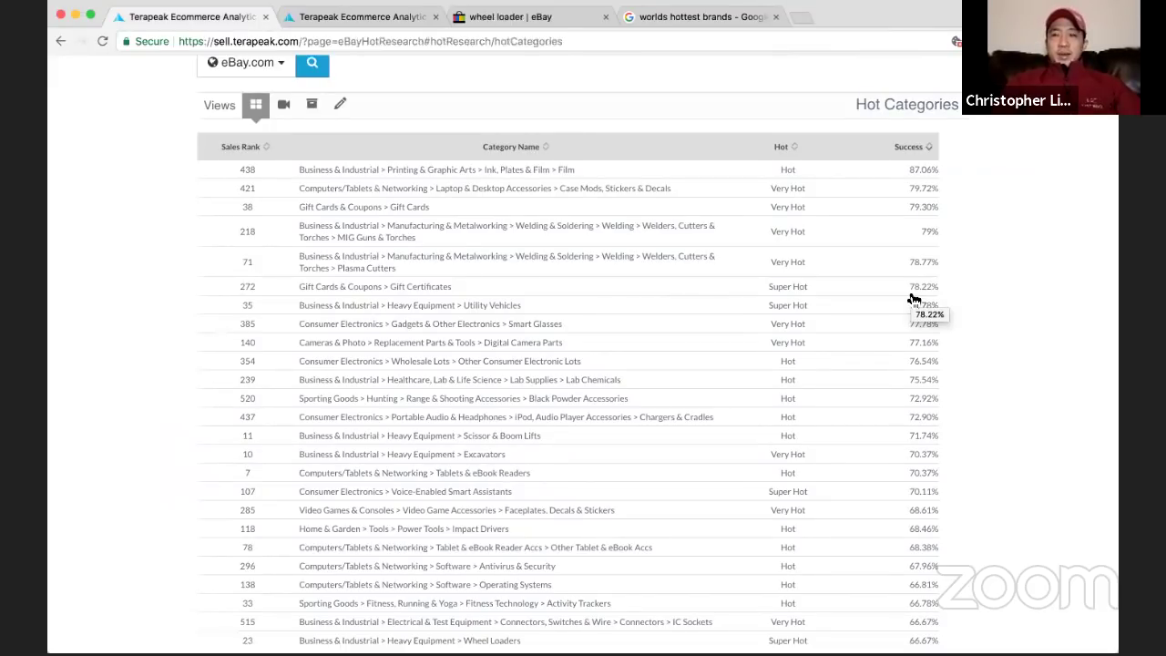
scroll(914, 300, down, 2)
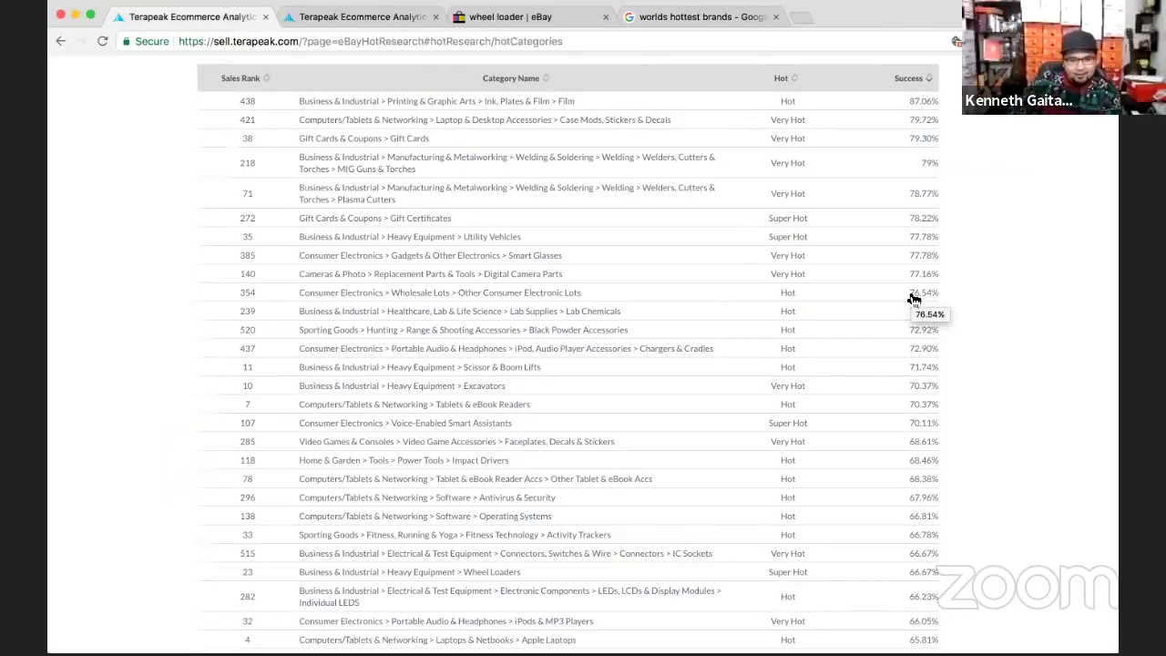
scroll(914, 300, down, 1)
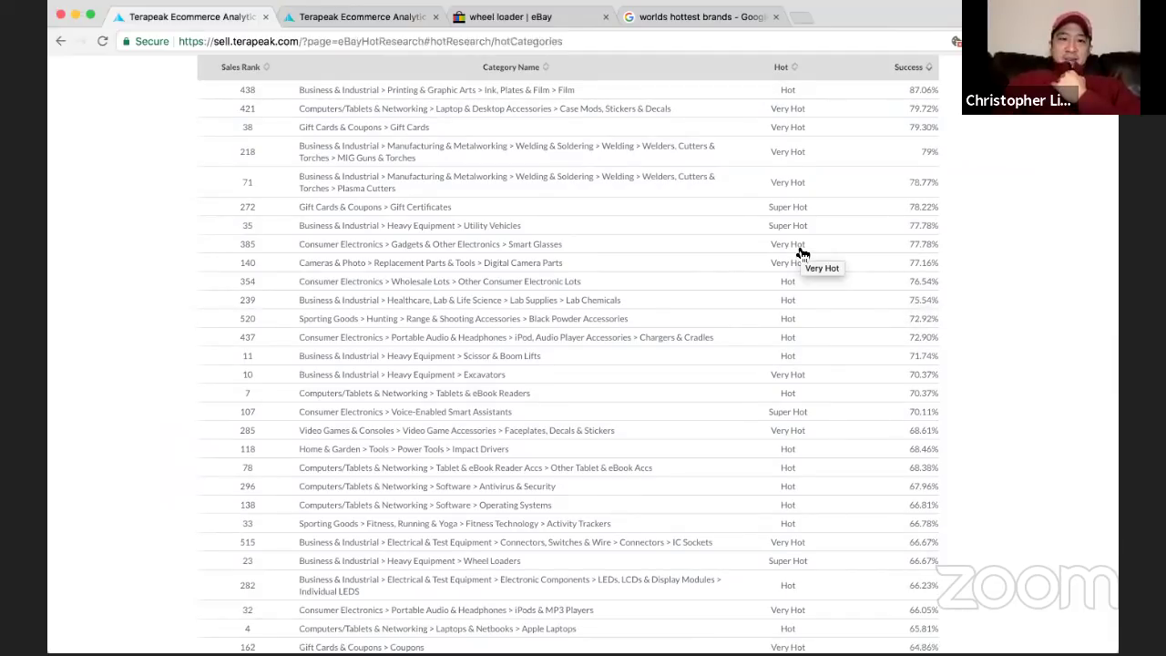
scroll(534, 331, down, 1)
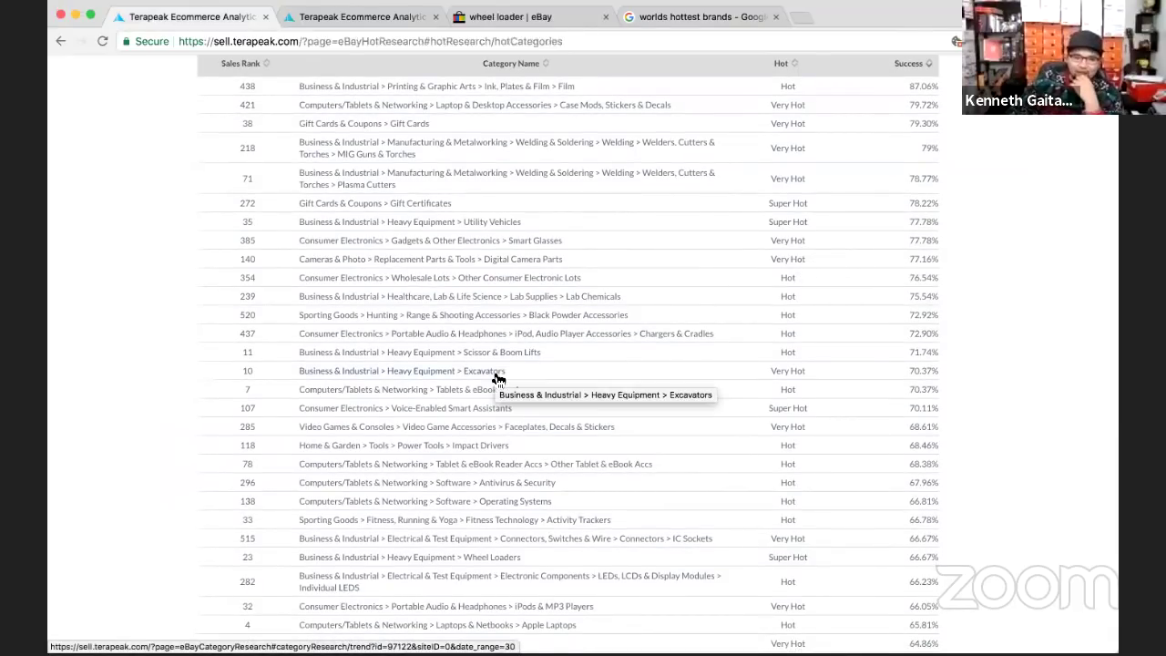
scroll(498, 379, down, 3)
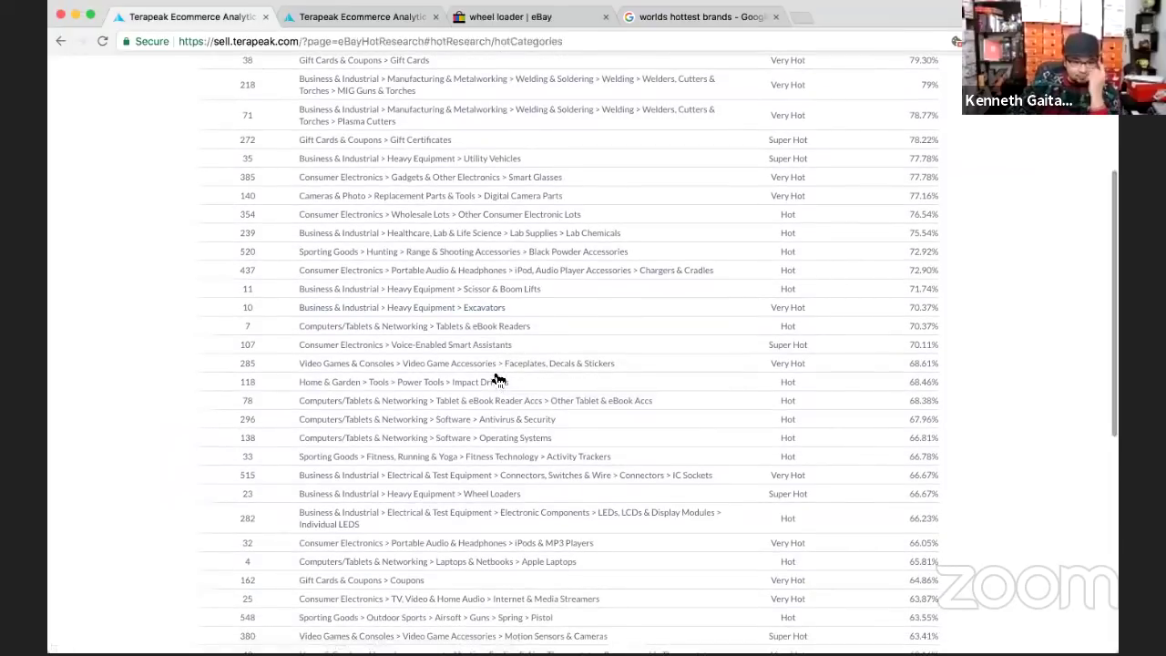
Go back to the eBay "wheel loader" results, browse the listings and restrict them to sold listings
click(510, 17)
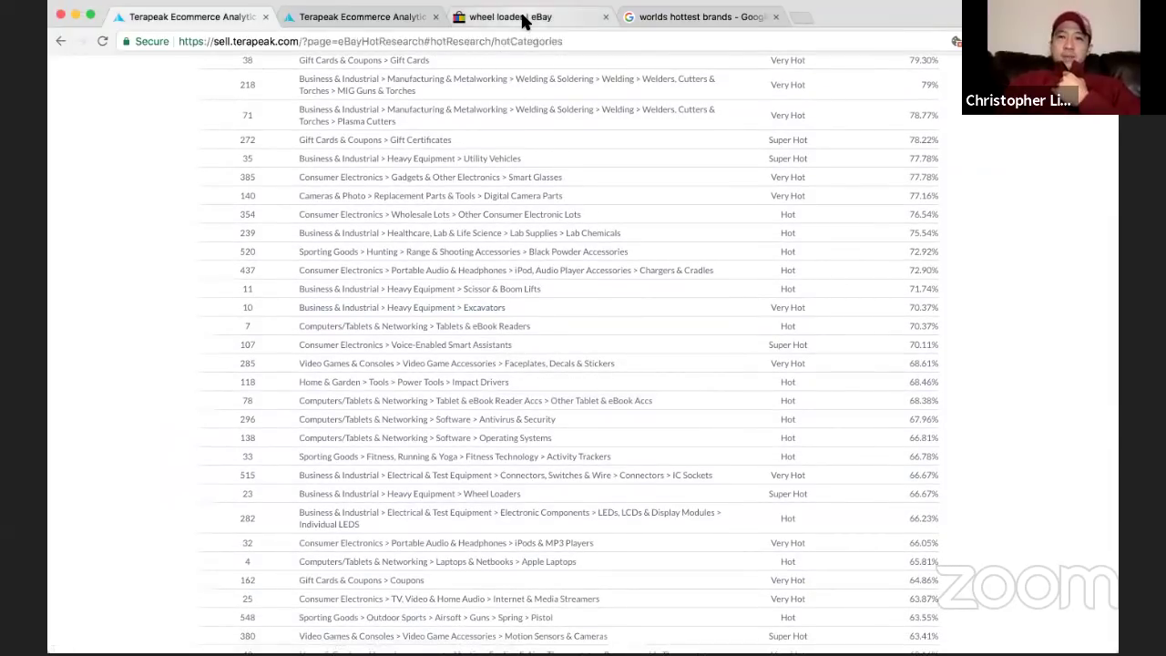
scroll(522, 170, down, 5)
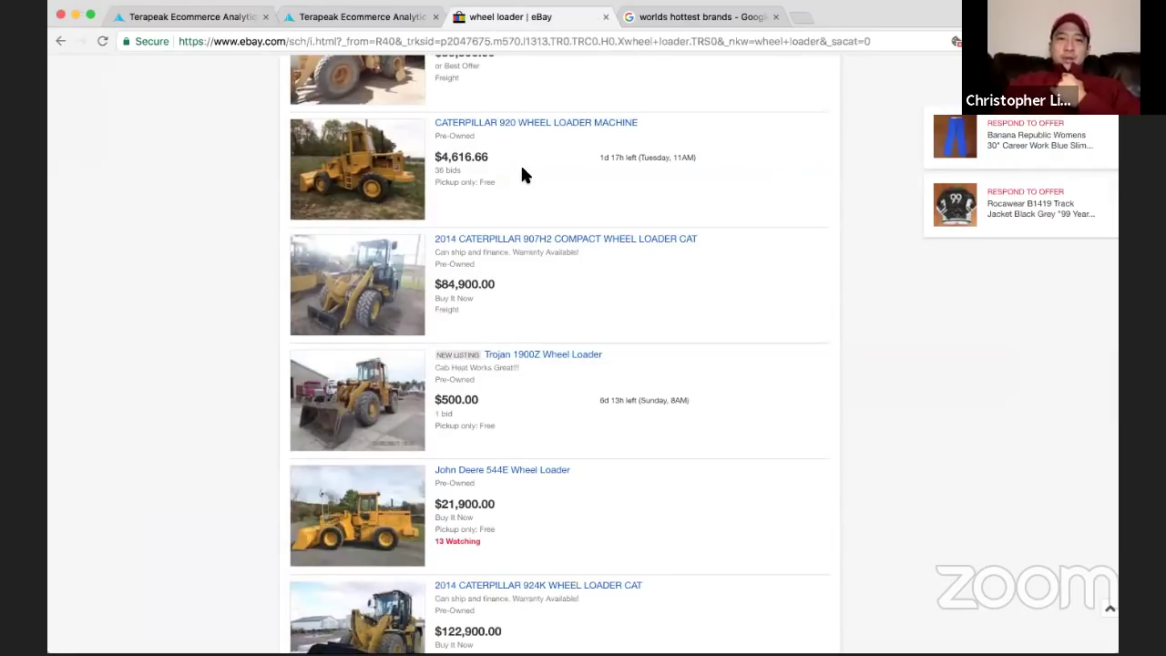
scroll(522, 174, down, 3)
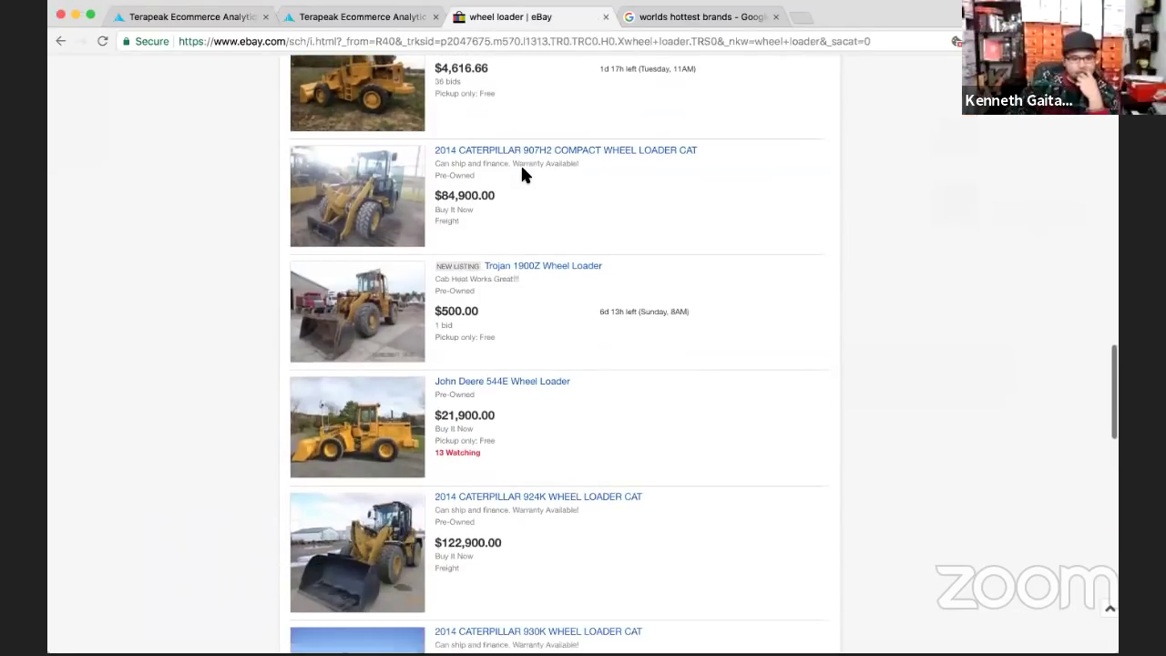
scroll(522, 174, up, 10)
scroll(514, 135, up, 15)
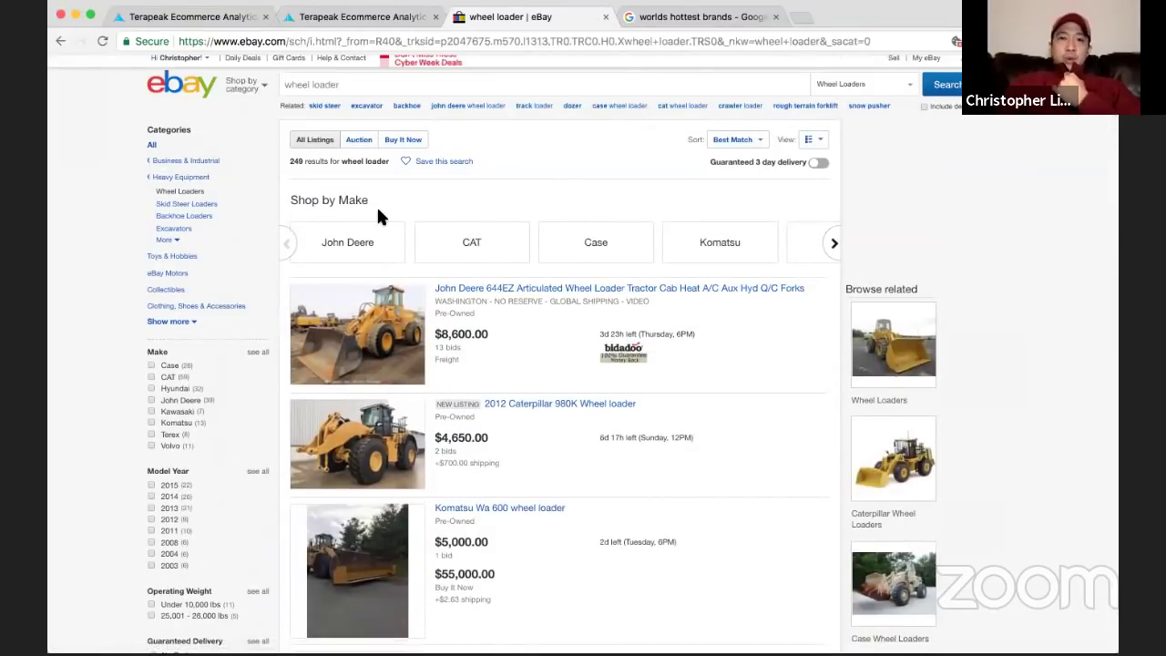
scroll(377, 204, down, 3)
scroll(381, 215, down, 10)
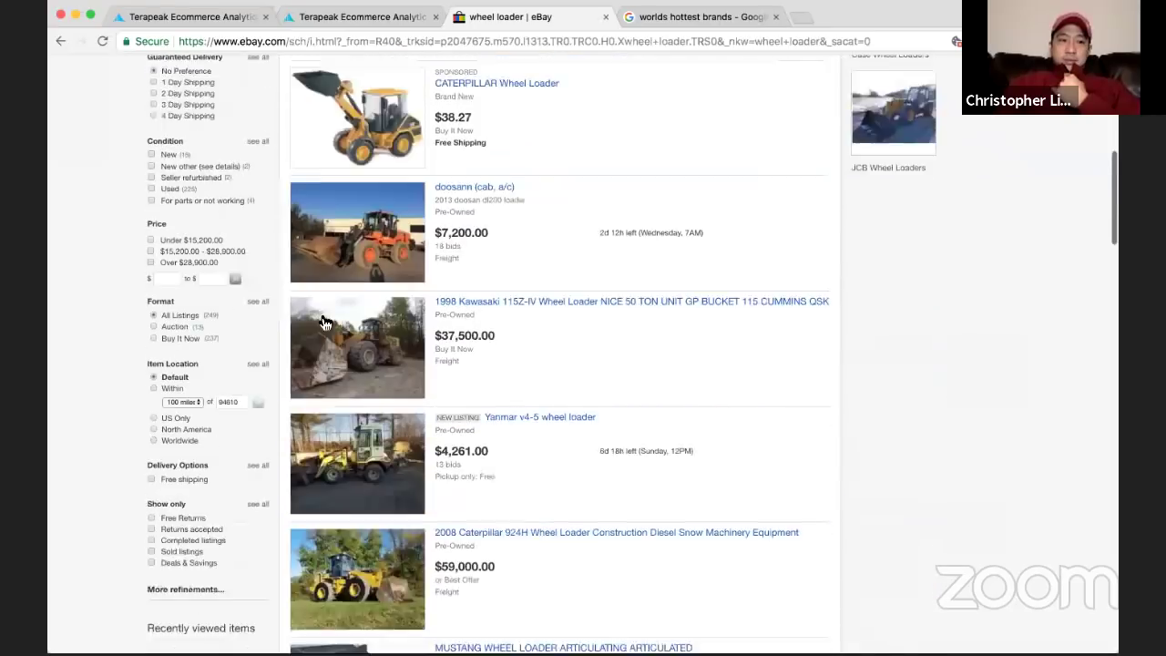
click(190, 469)
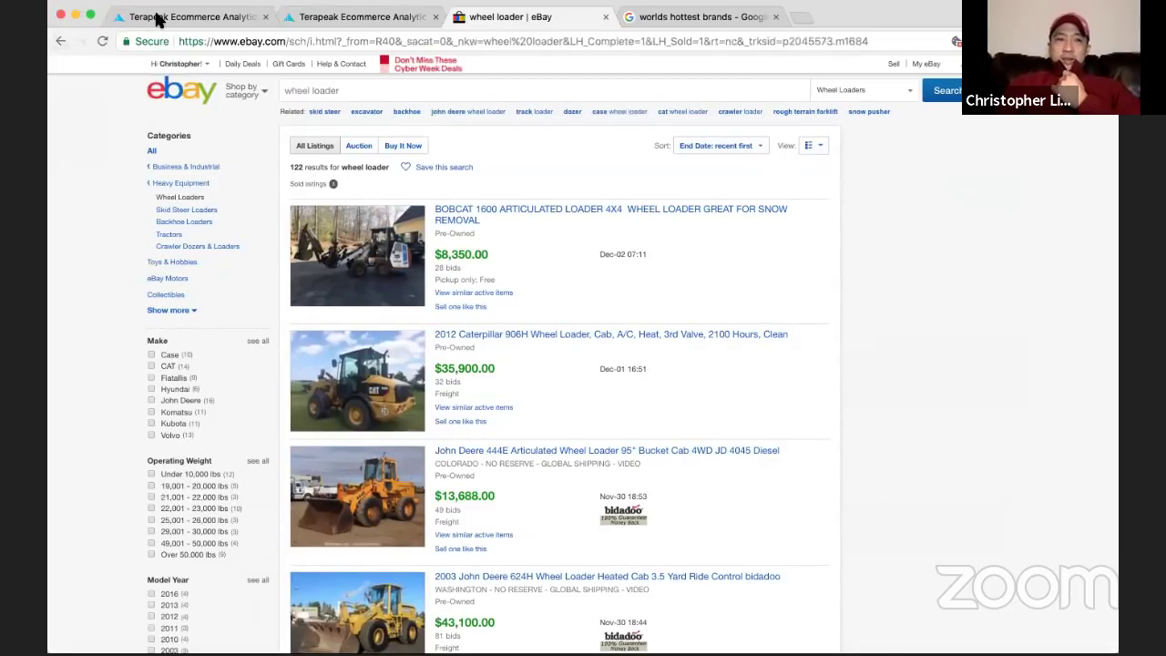
Look through the sold wheel loader listings and their selling prices
click(342, 17)
click(488, 18)
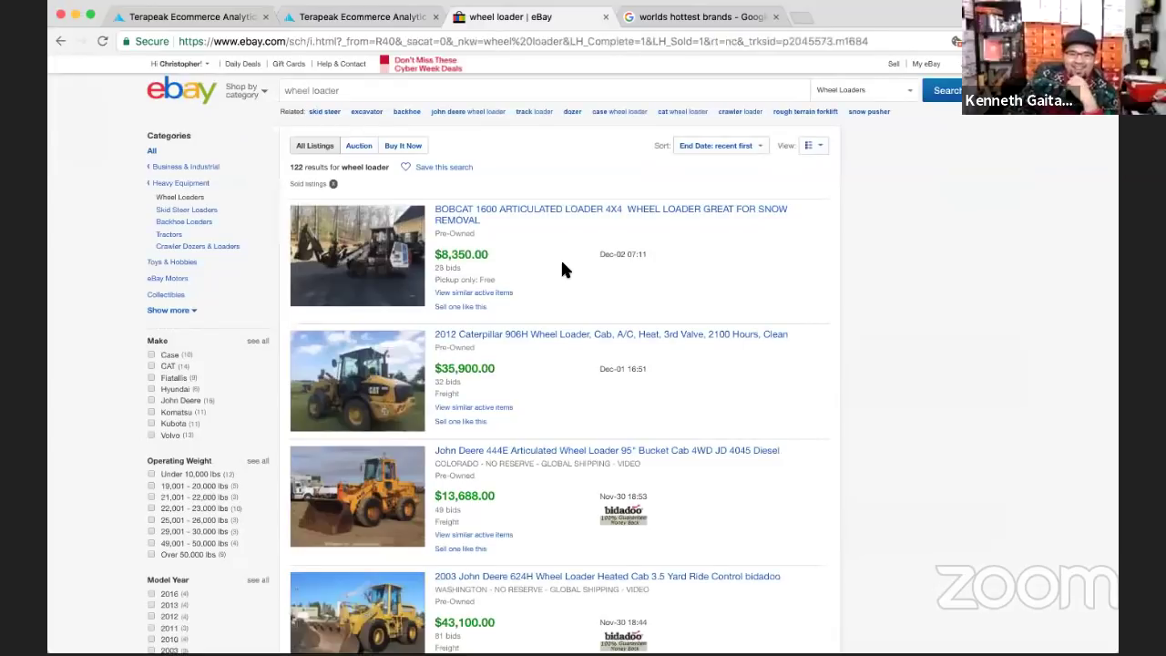
scroll(563, 269, down, 3)
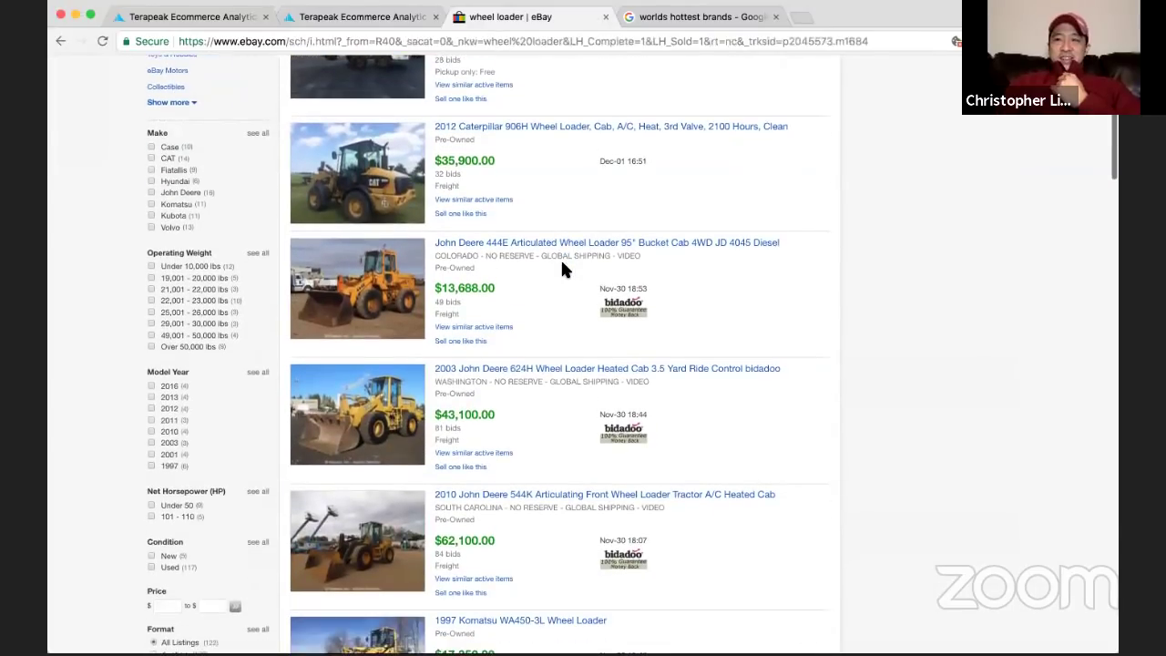
Return from the sold wheel loader listings to Terapeak's hot categories and examine the entries sorted by highest success rate
scroll(563, 269, down, 3)
scroll(562, 269, down, 1)
click(368, 15)
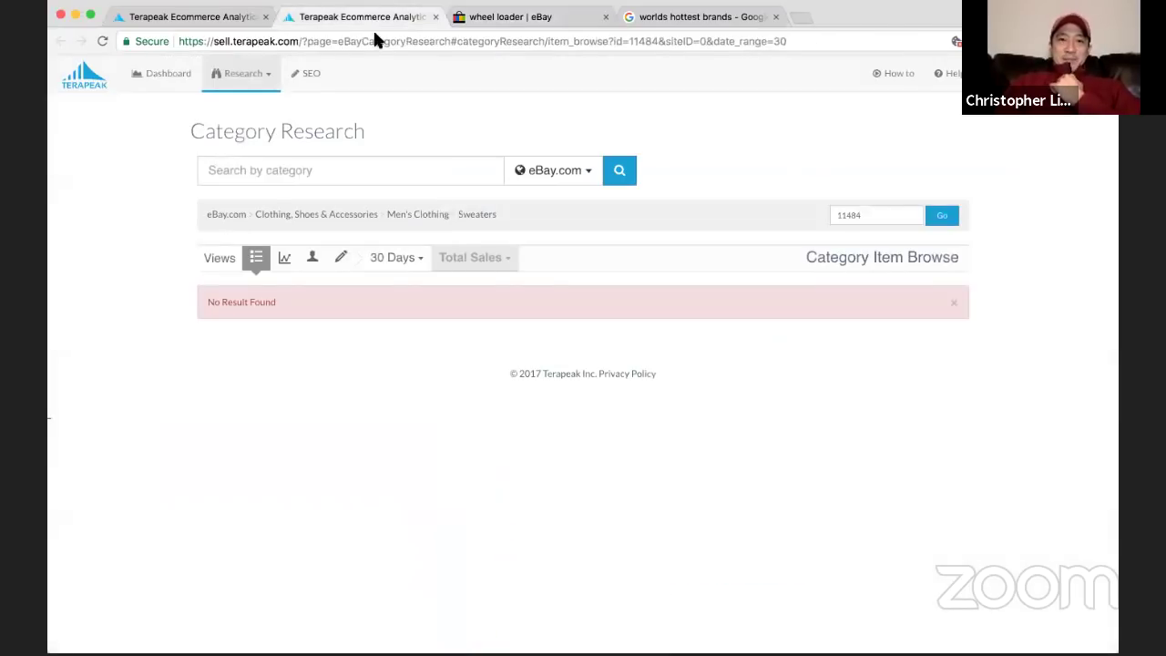
click(235, 20)
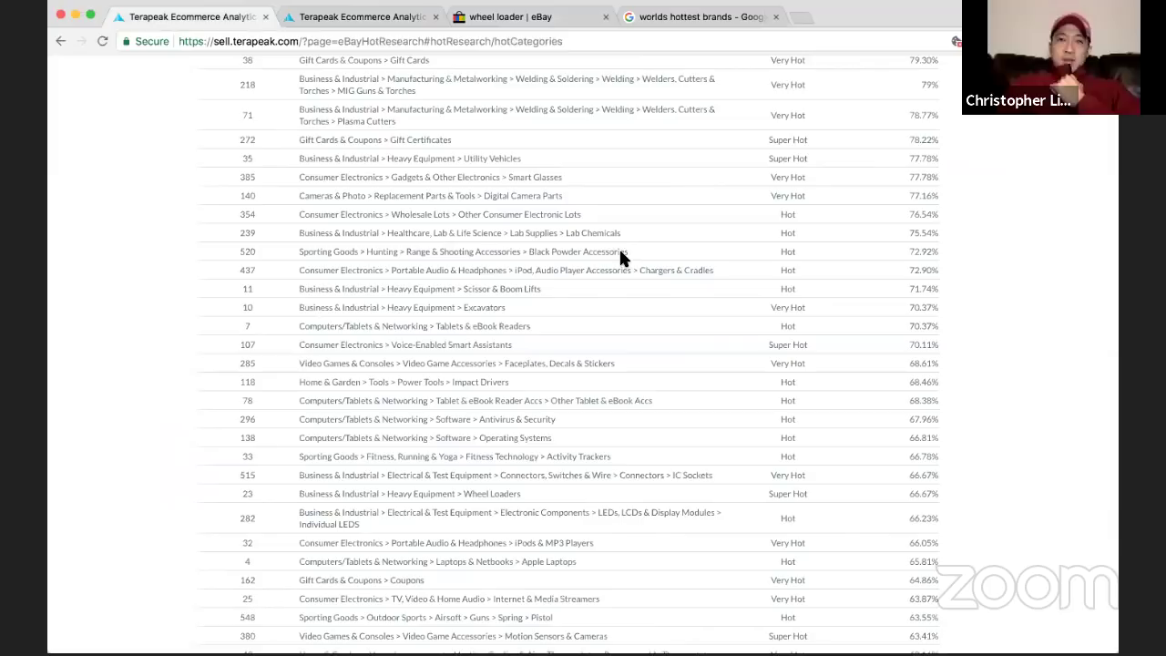
scroll(619, 258, down, 2)
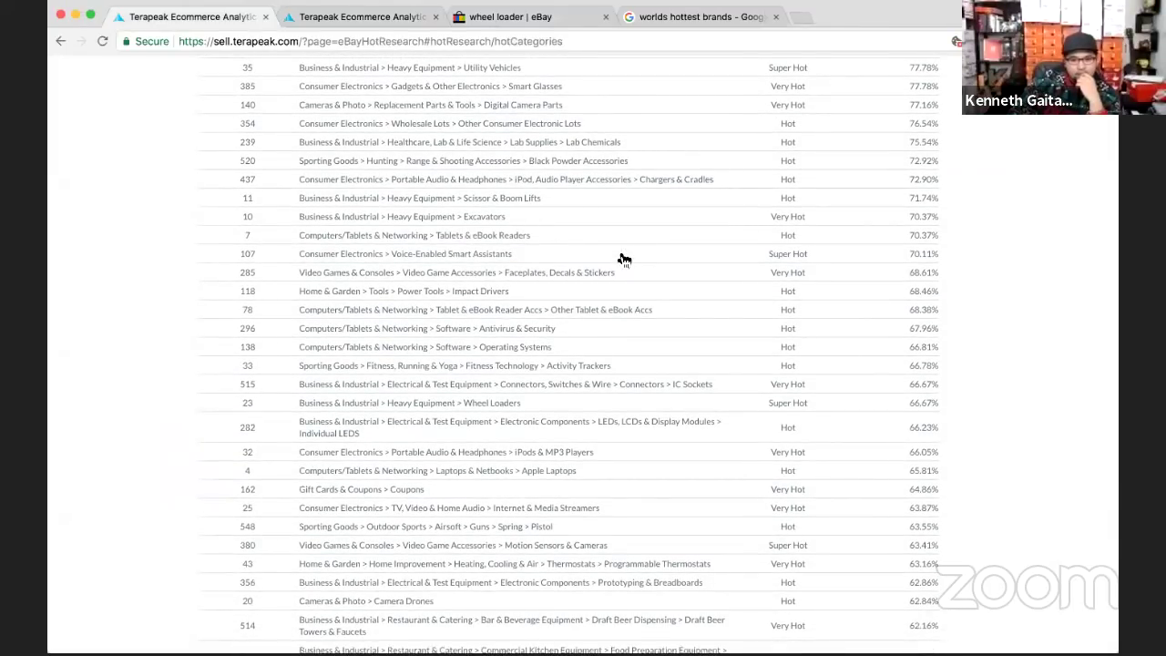
scroll(625, 260, down, 3)
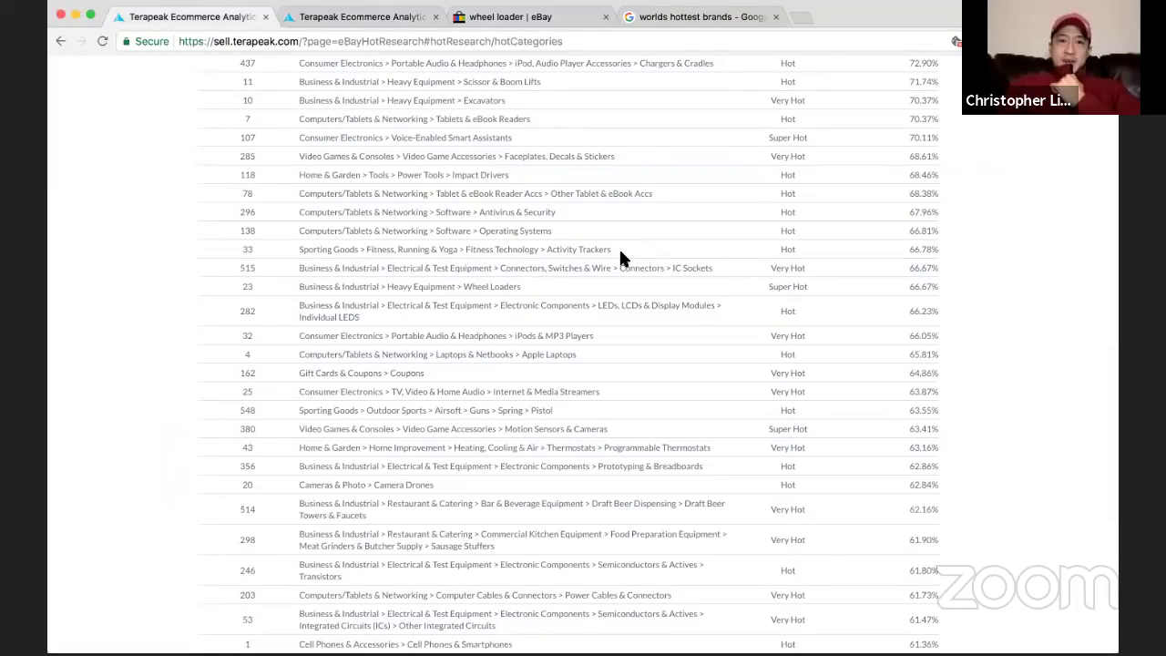
scroll(620, 253, down, 1)
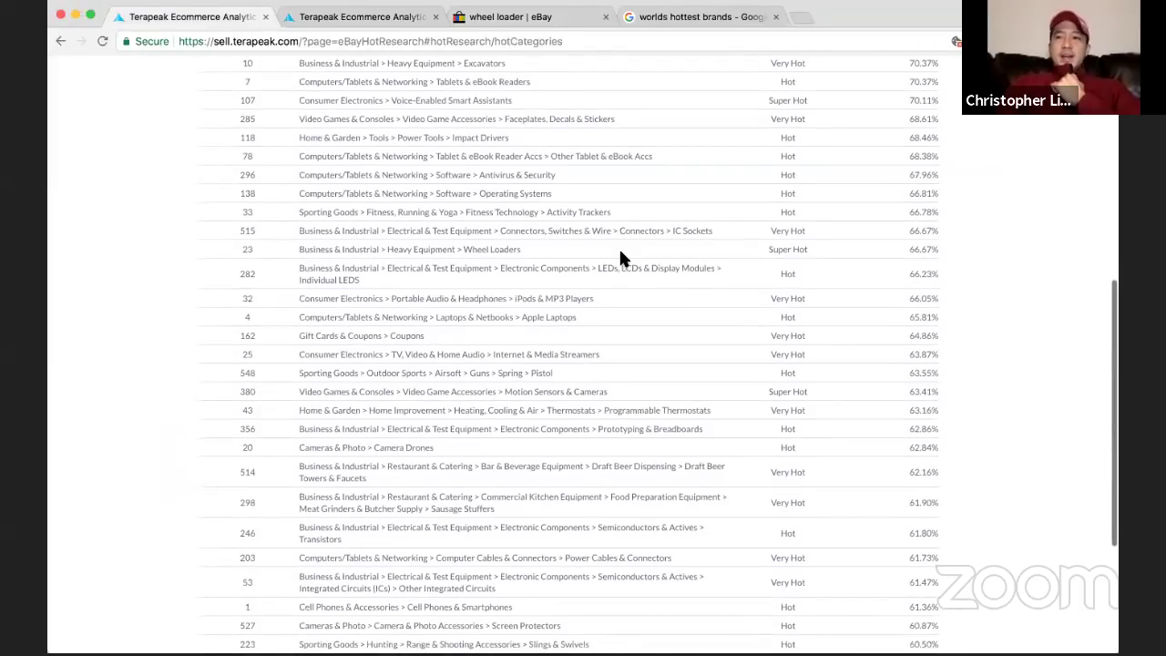
scroll(620, 259, down, 1)
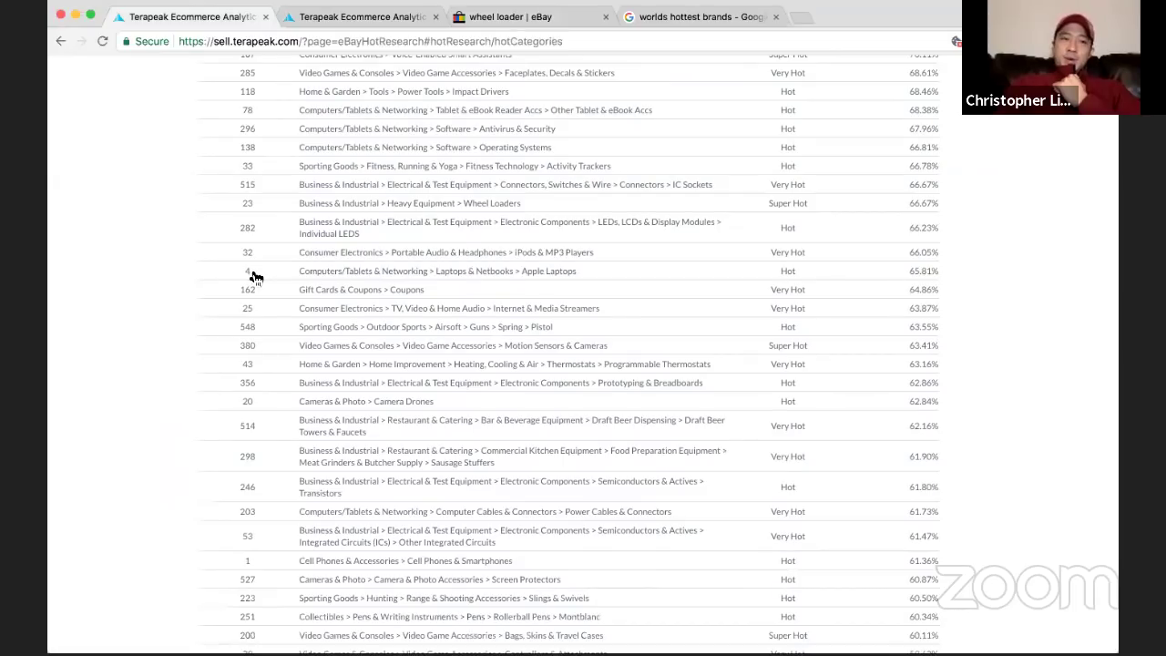
scroll(255, 277, down, 2)
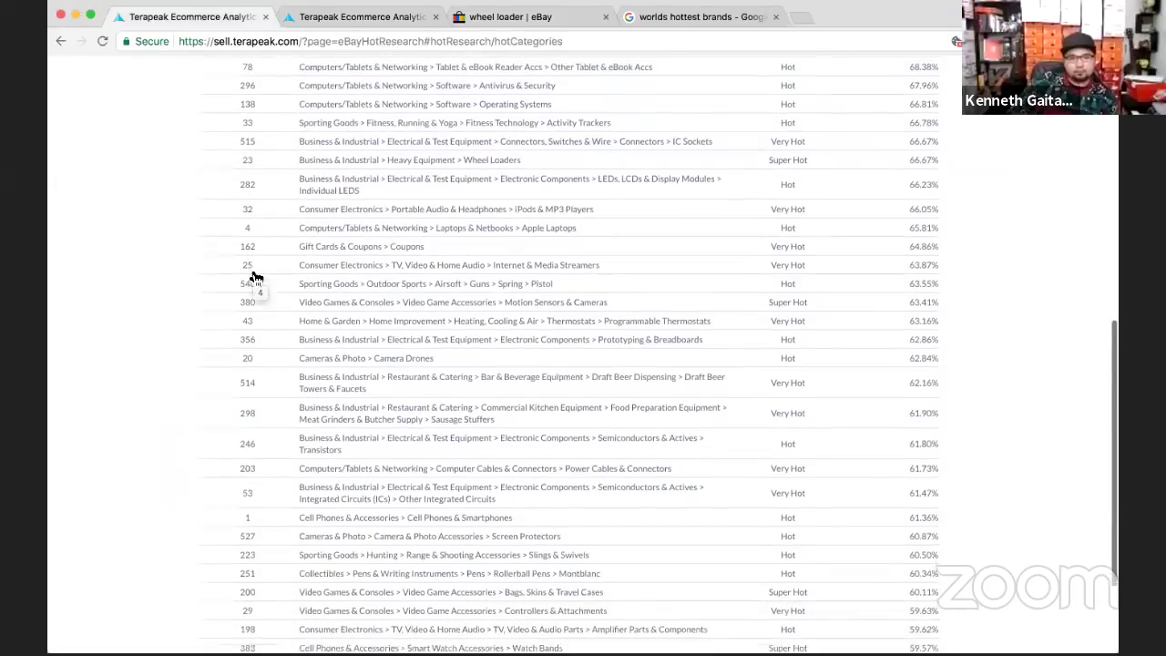
scroll(253, 273, down, 3)
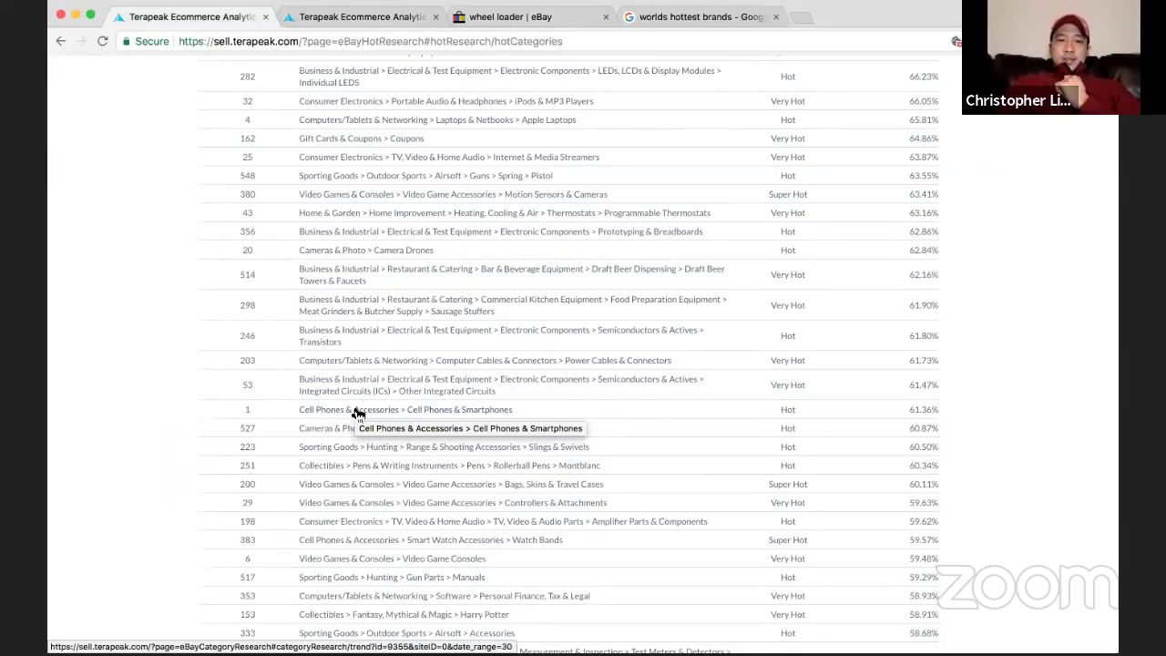
Sort the hot categories by sales rank from 1 upwards and compare the hotness and success rates of the leading entries
scroll(358, 413, up, 15)
click(249, 257)
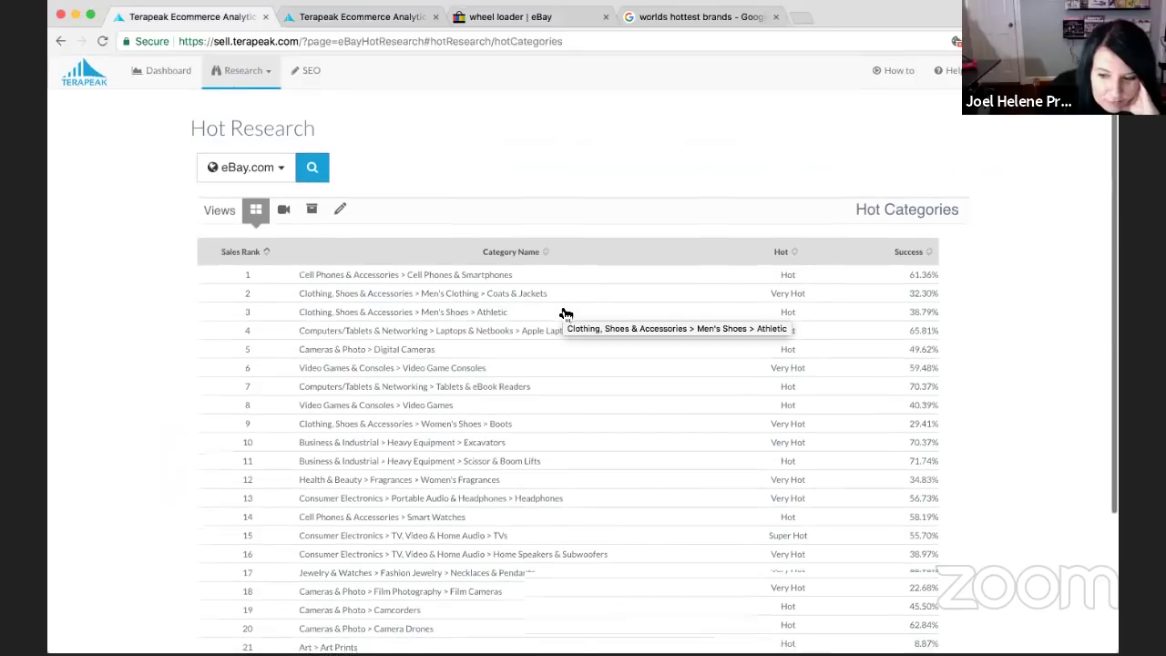
scroll(565, 314, down, 3)
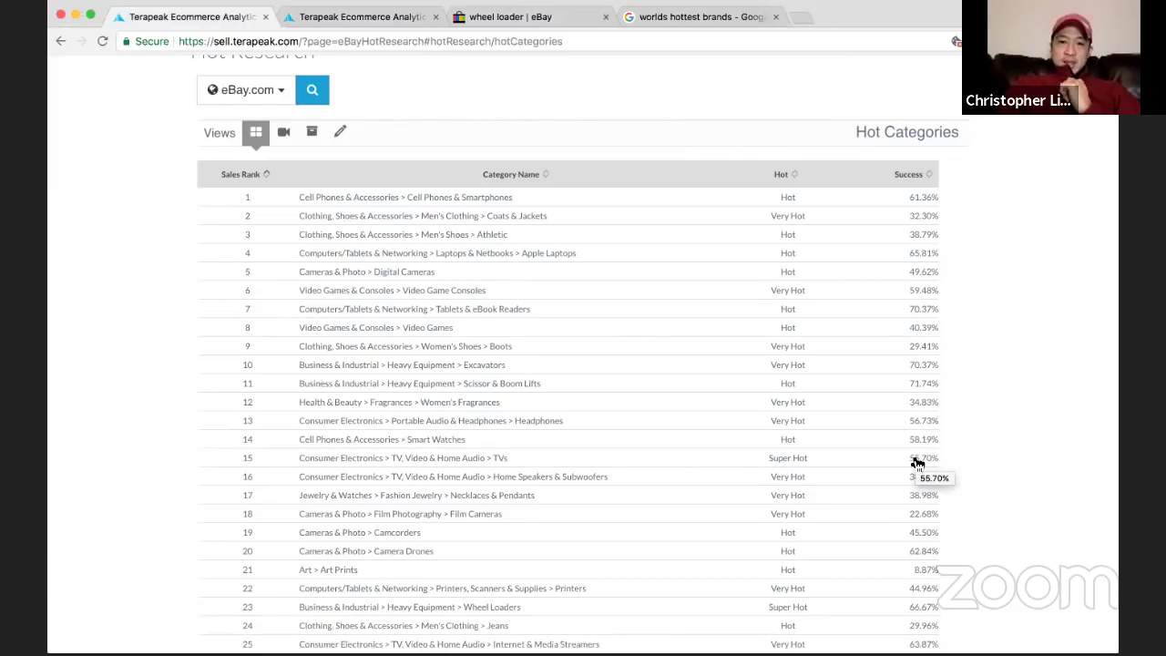
scroll(918, 463, down, 3)
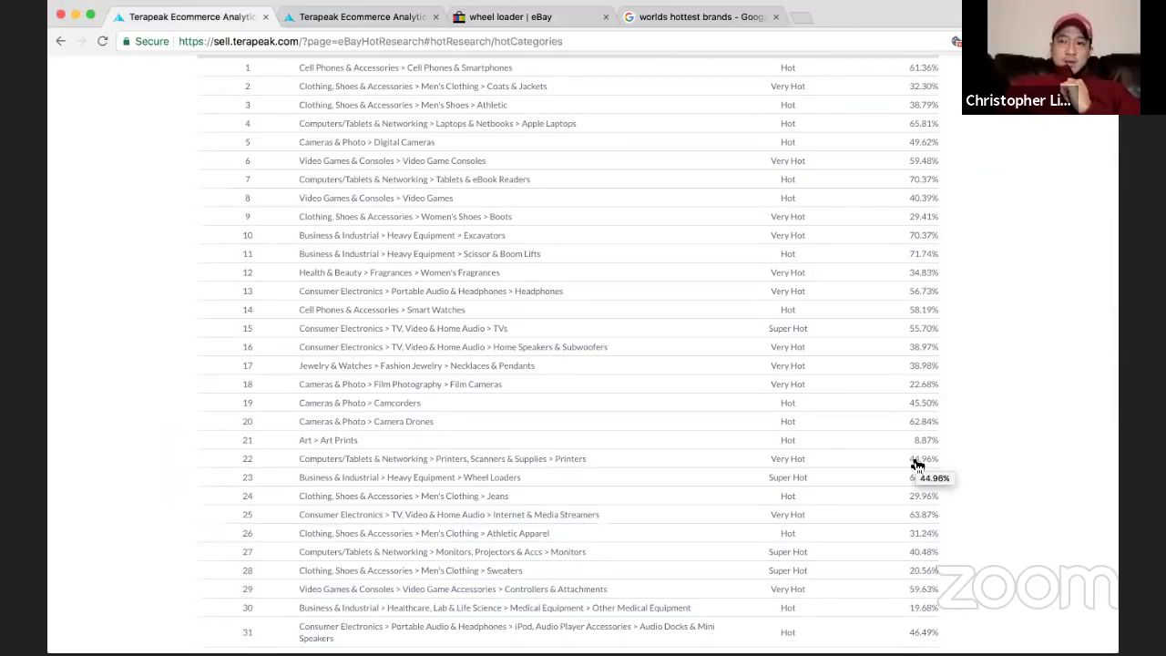
scroll(918, 465, down, 2)
scroll(917, 464, down, 1)
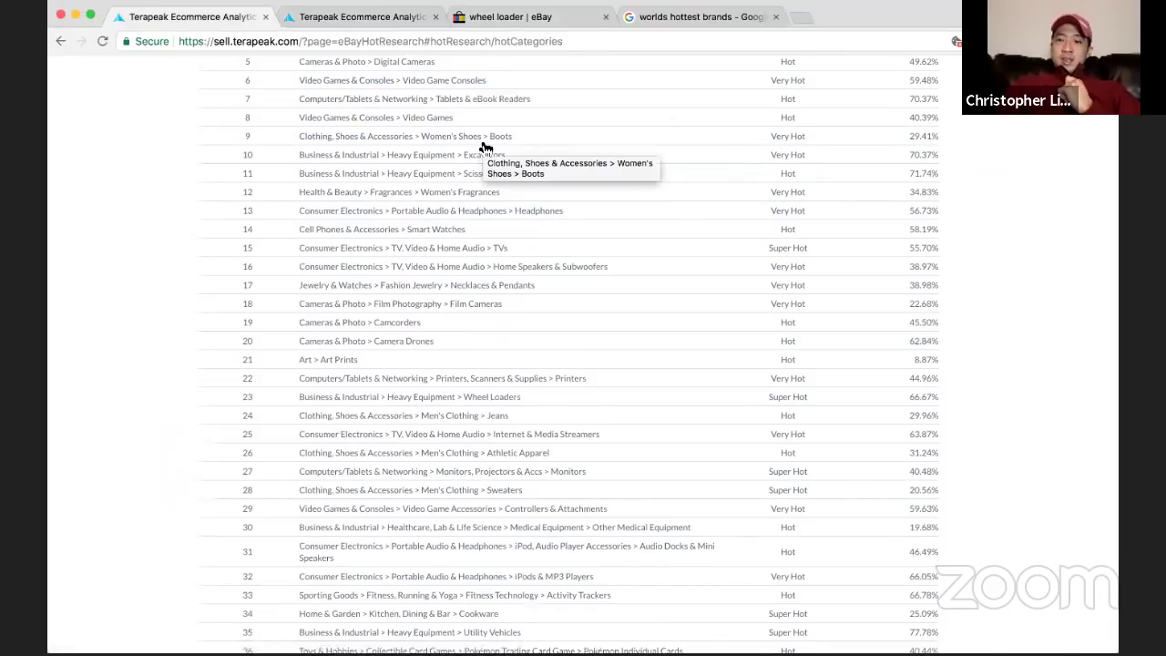
scroll(483, 146, up, 3)
scroll(486, 147, up, 3)
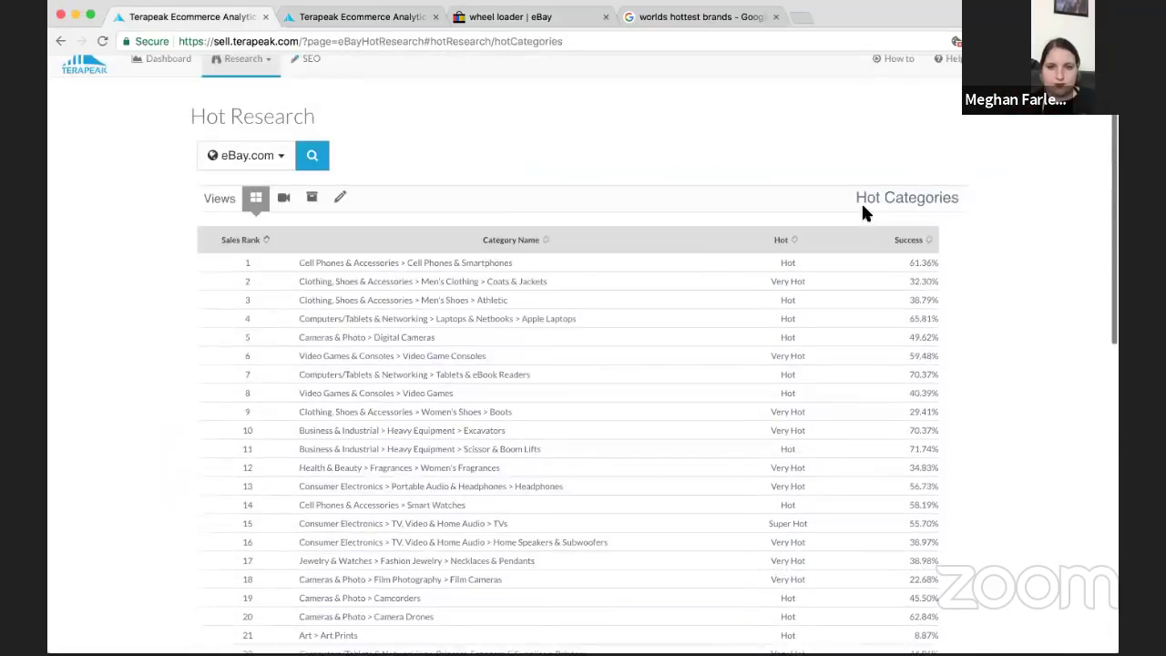
Sort the hot categories by success rate in descending order and review the sales ranks of the most successful ones
click(915, 240)
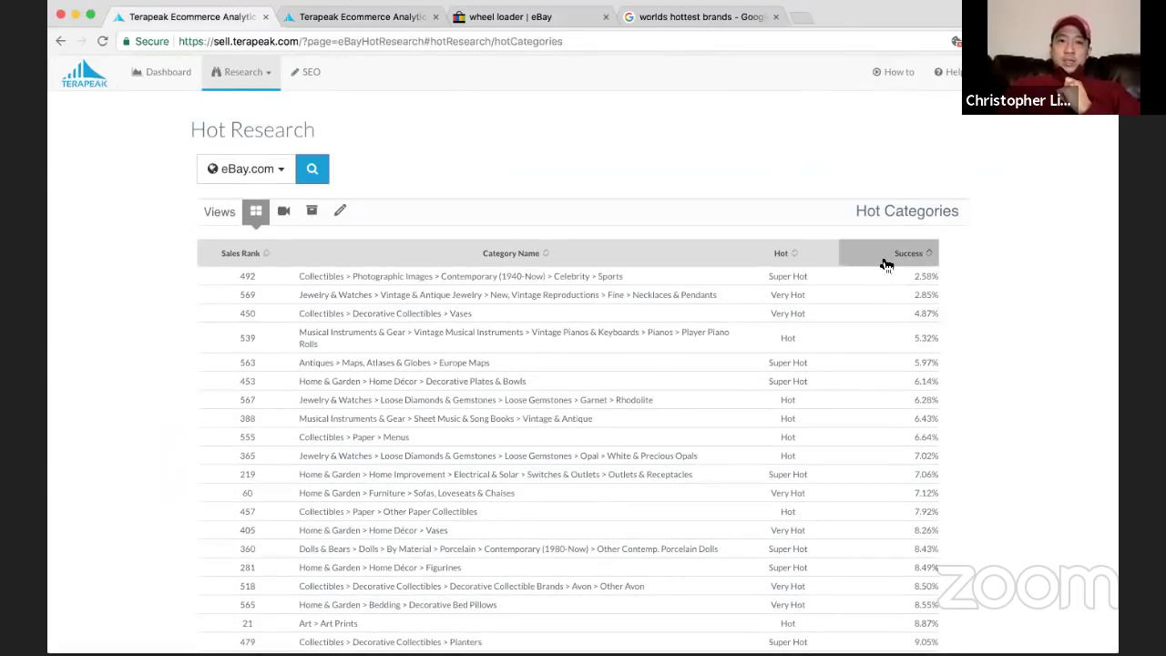
click(886, 264)
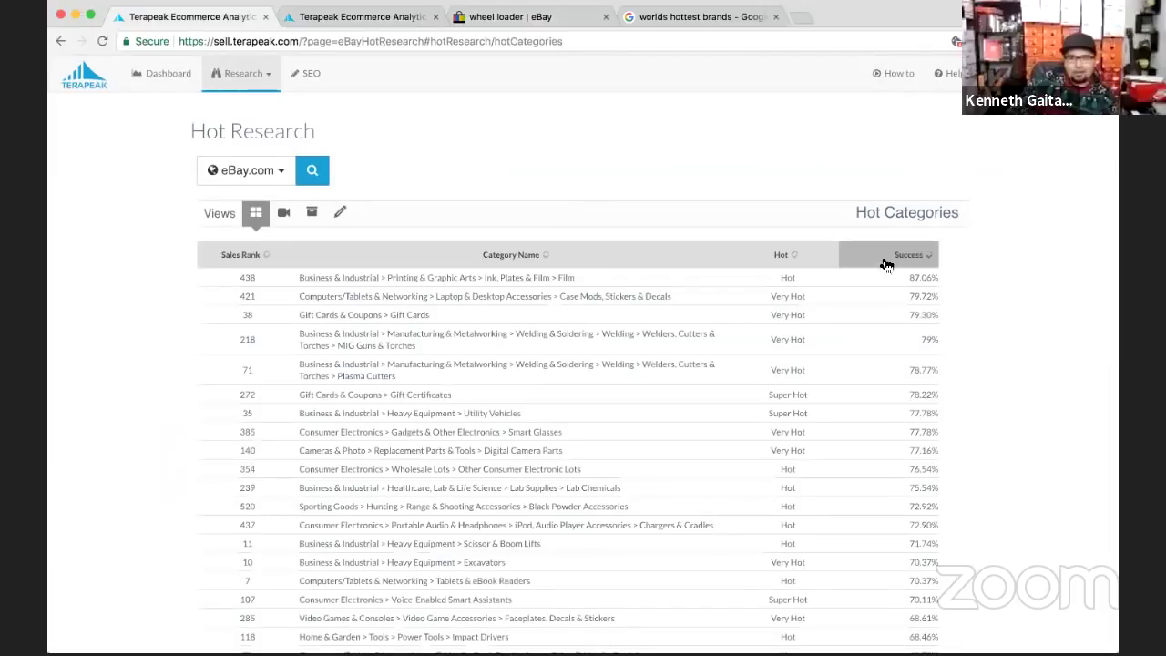
scroll(886, 265, down, 1)
scroll(887, 264, down, 2)
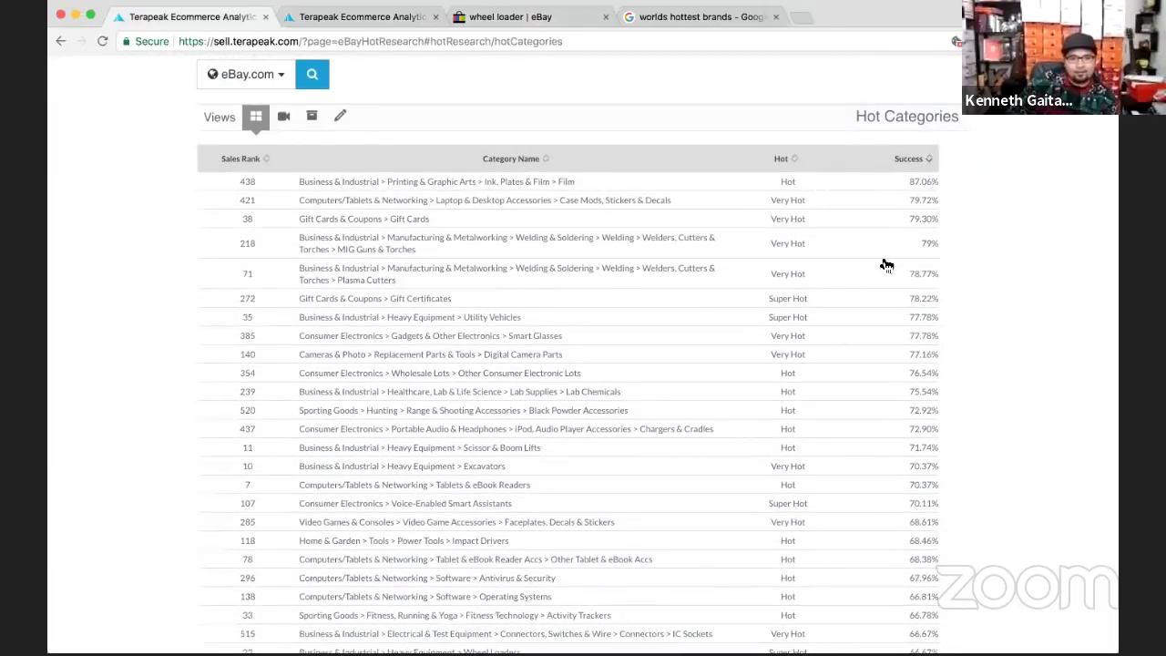
scroll(887, 264, down, 2)
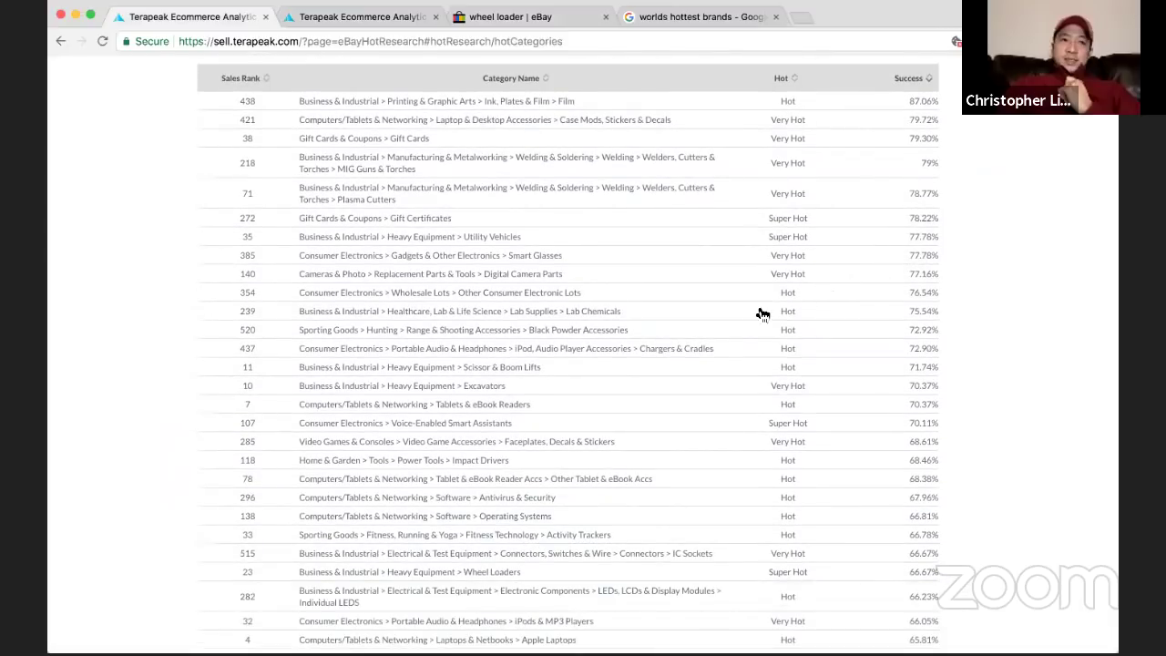
scroll(616, 304, down, 2)
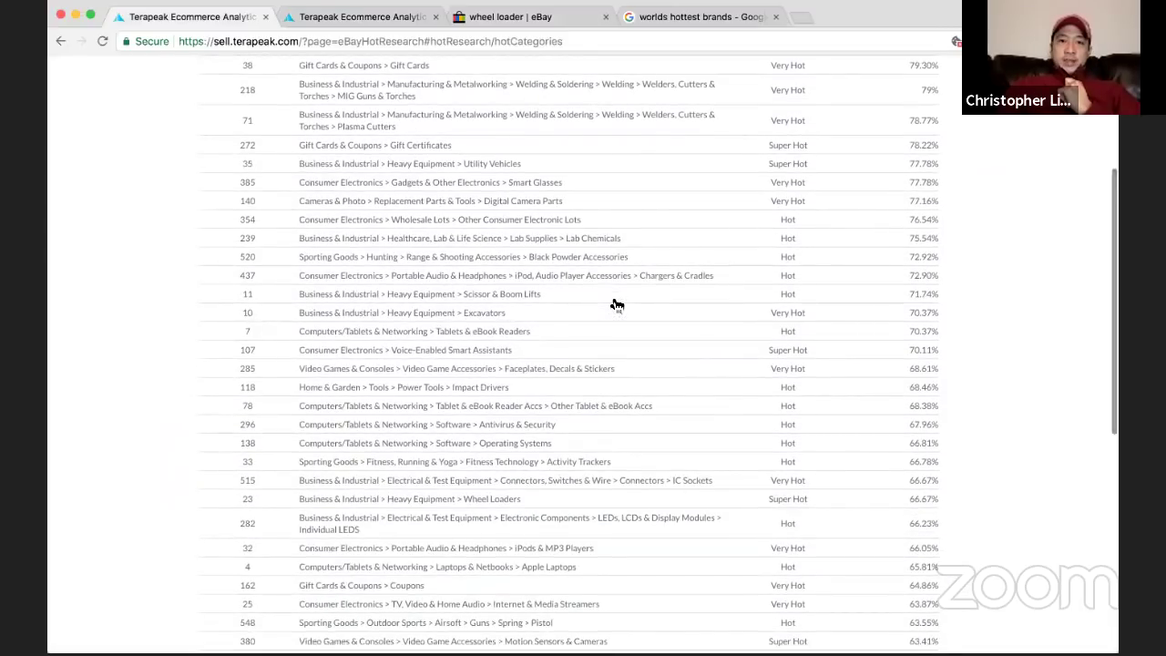
scroll(616, 304, down, 1)
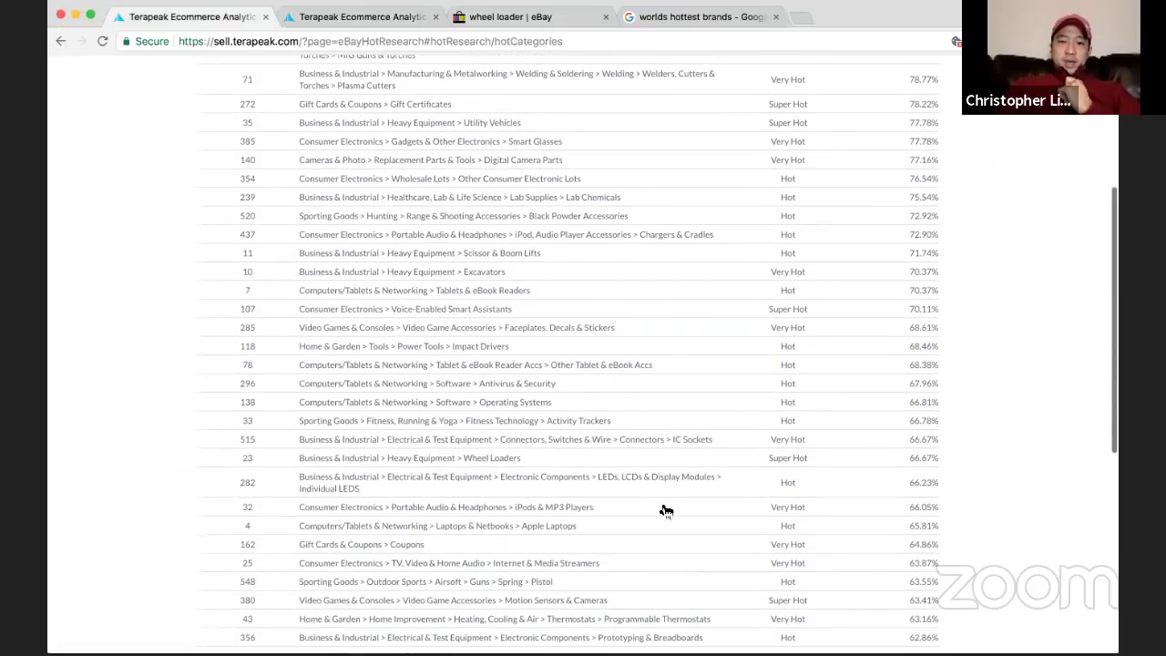
scroll(655, 431, down, 1)
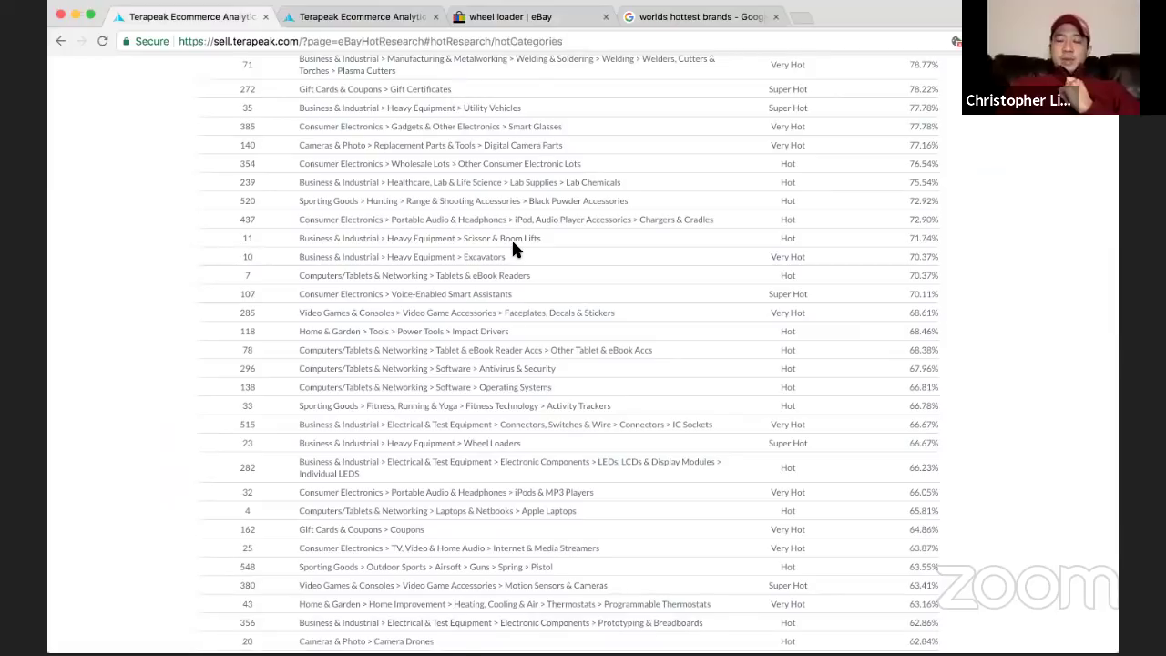
Continue further down the success-sorted hot categories, examining consumer goods, collectibles and memorabilia such as Guns N' Roses posters
scroll(512, 238, down, 3)
scroll(516, 250, down, 2)
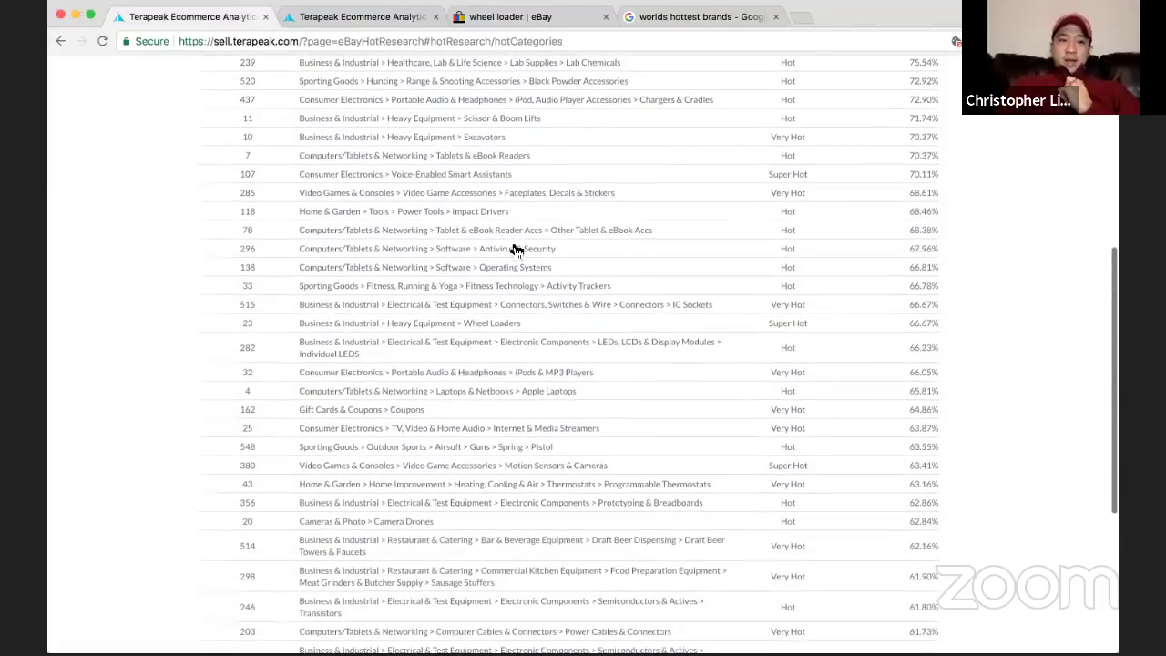
scroll(513, 247, down, 1)
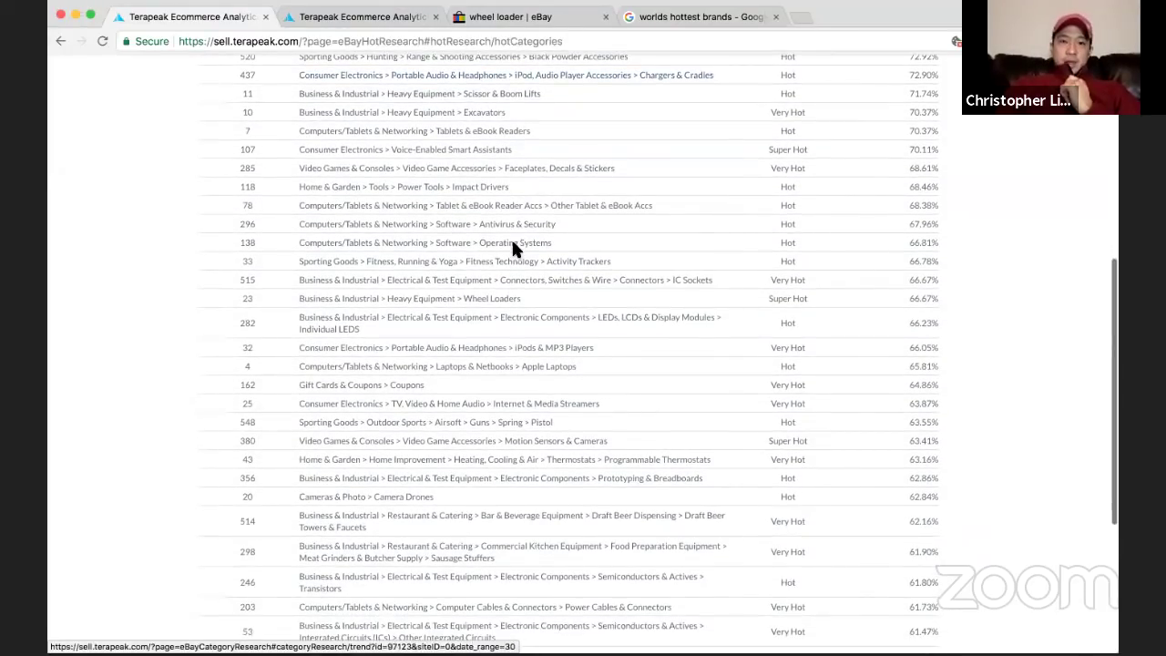
scroll(513, 248, down, 2)
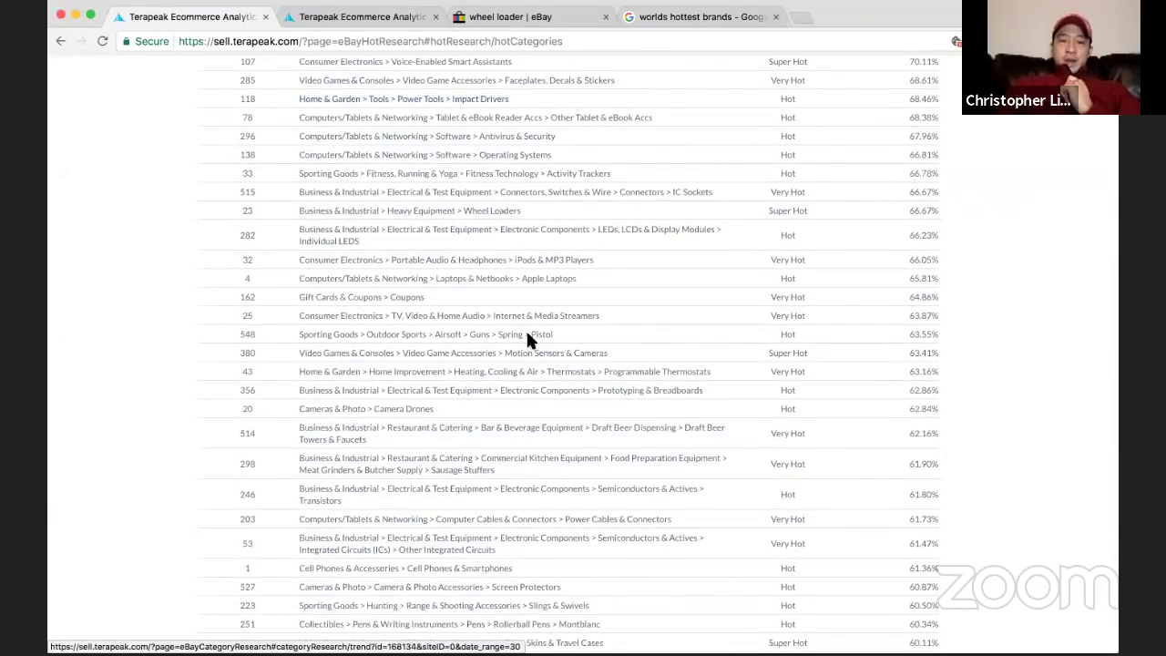
scroll(528, 336, down, 2)
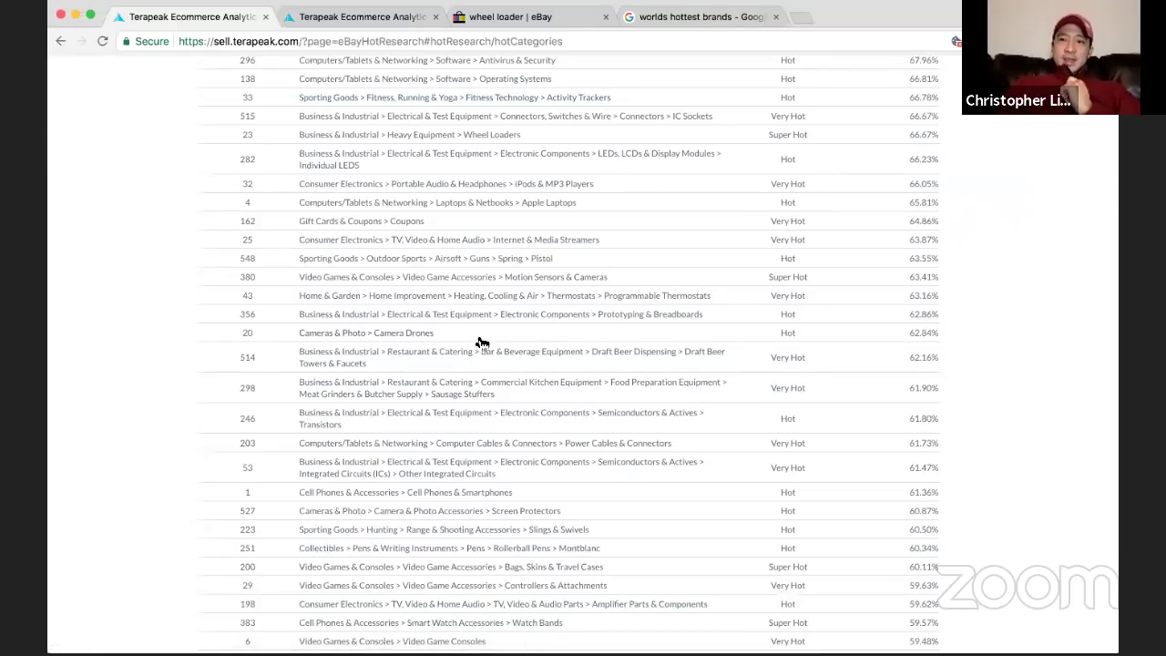
scroll(482, 343, down, 3)
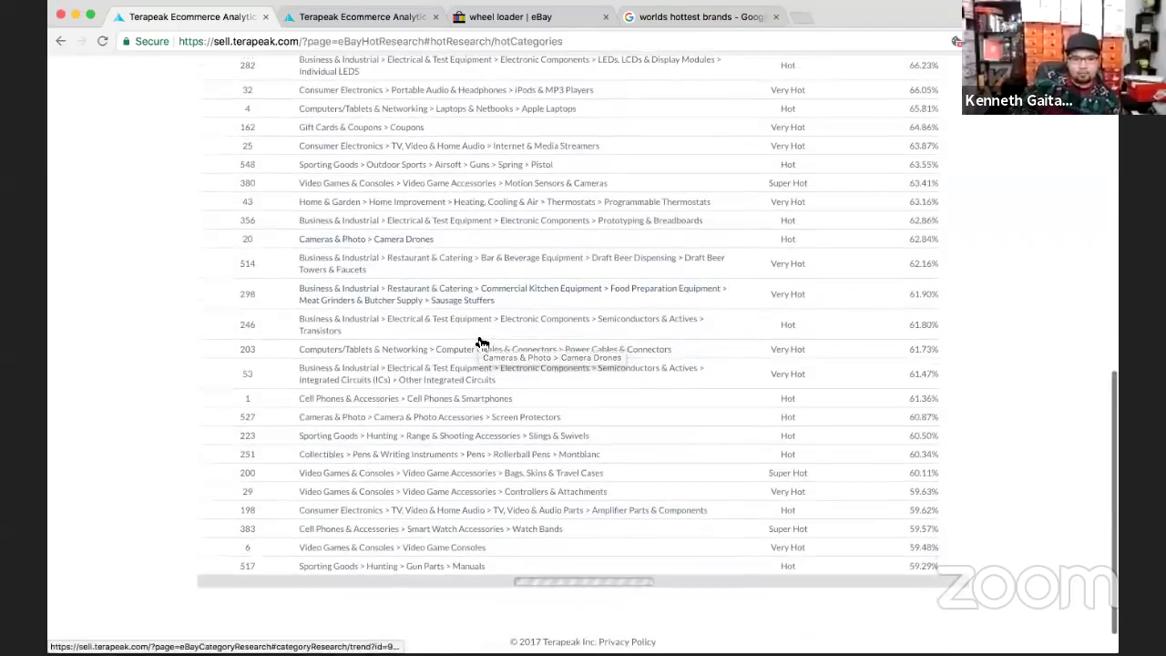
scroll(482, 343, down, 2)
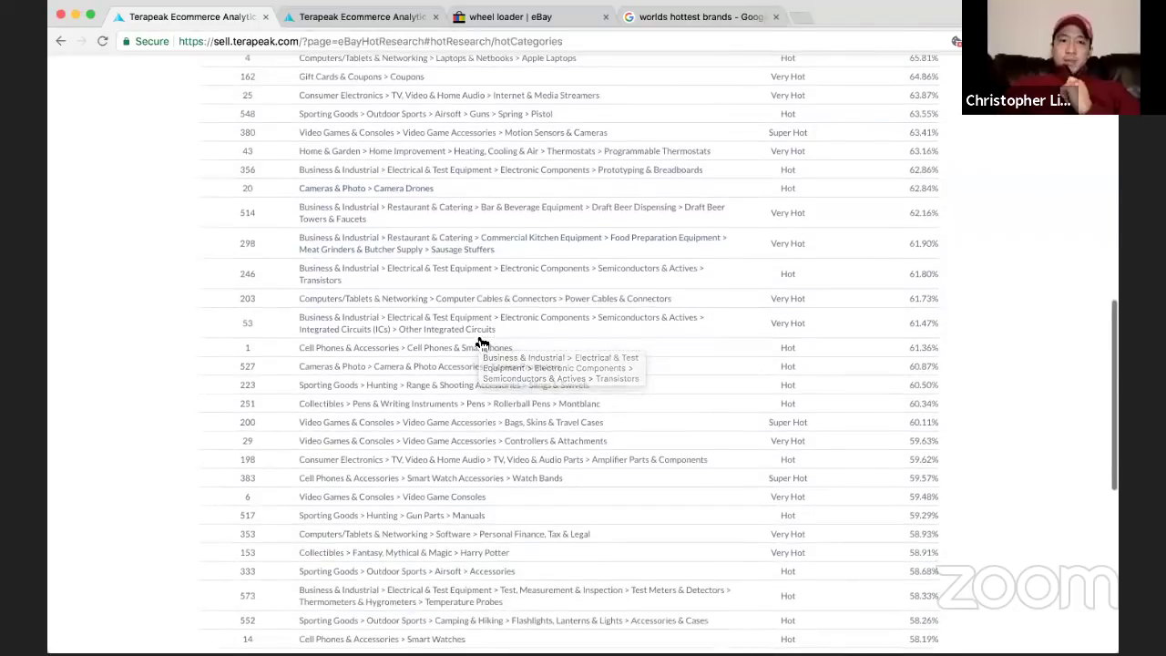
scroll(482, 343, down, 3)
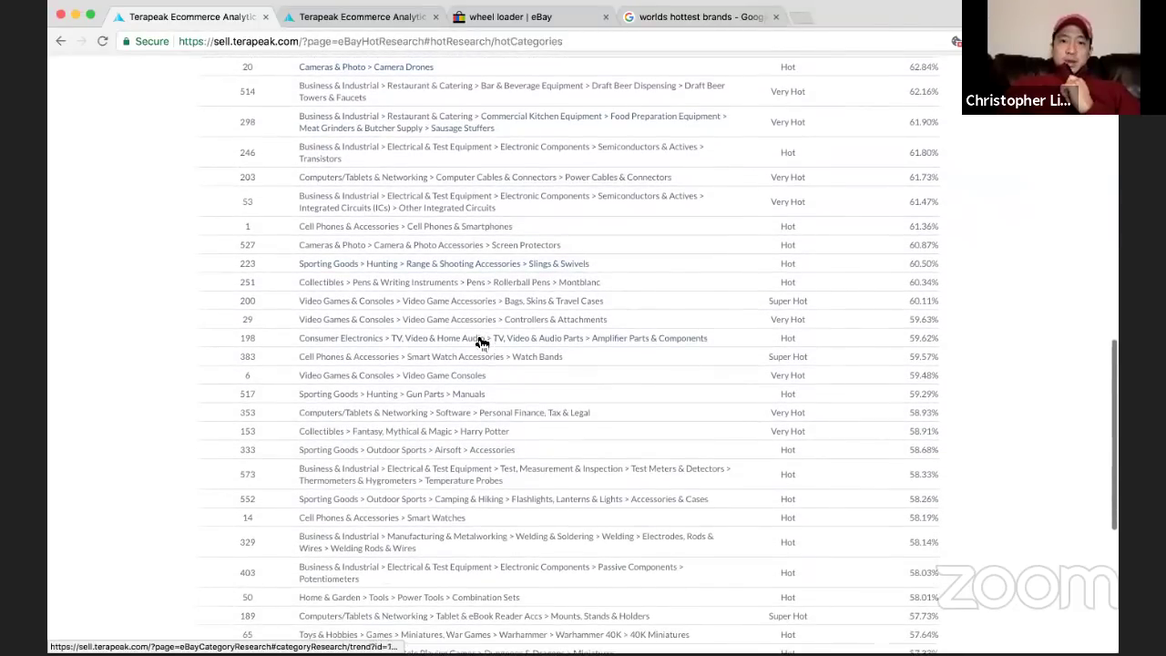
scroll(482, 343, down, 1)
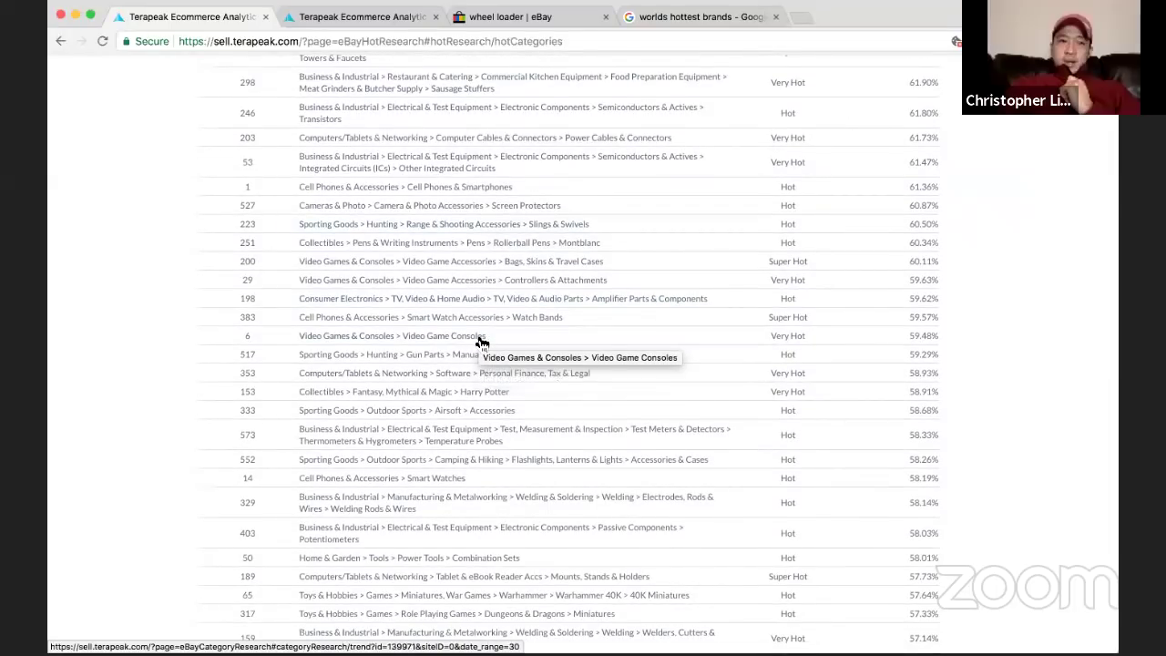
scroll(482, 343, down, 1)
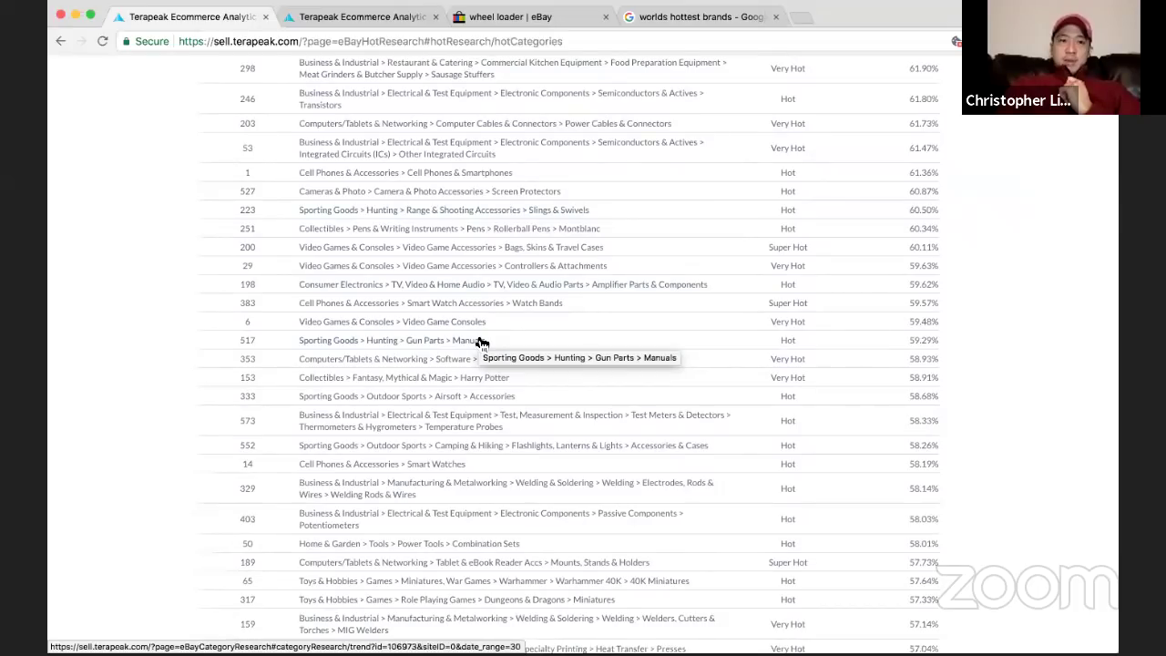
scroll(482, 343, down, 2)
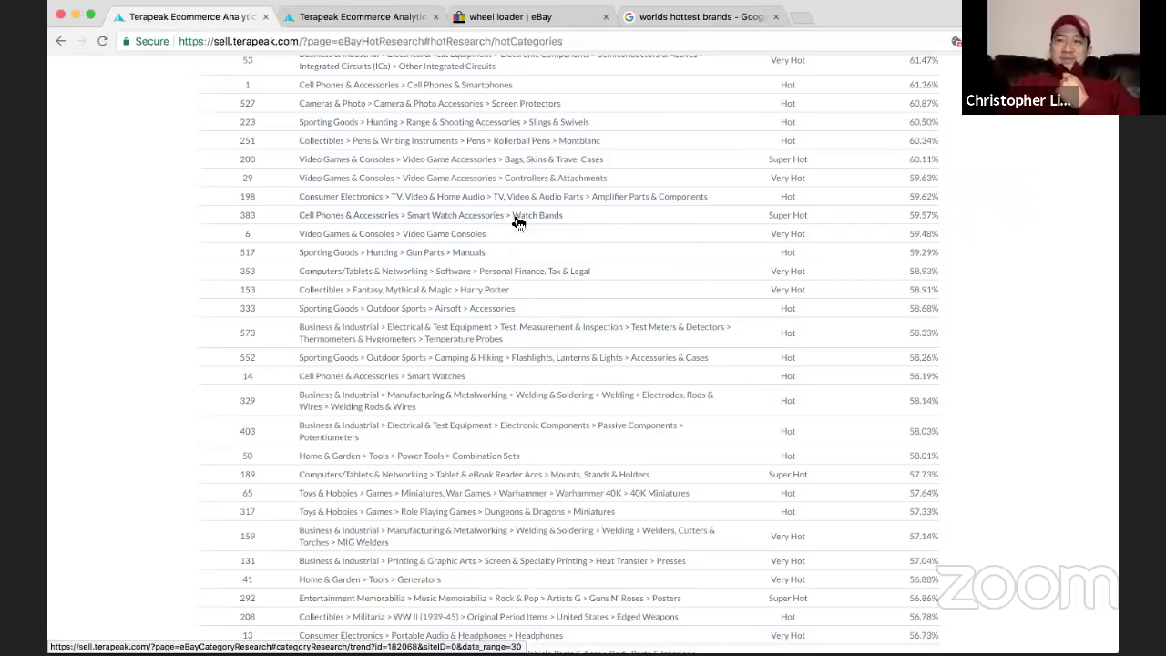
scroll(517, 223, down, 1)
scroll(517, 223, down, 3)
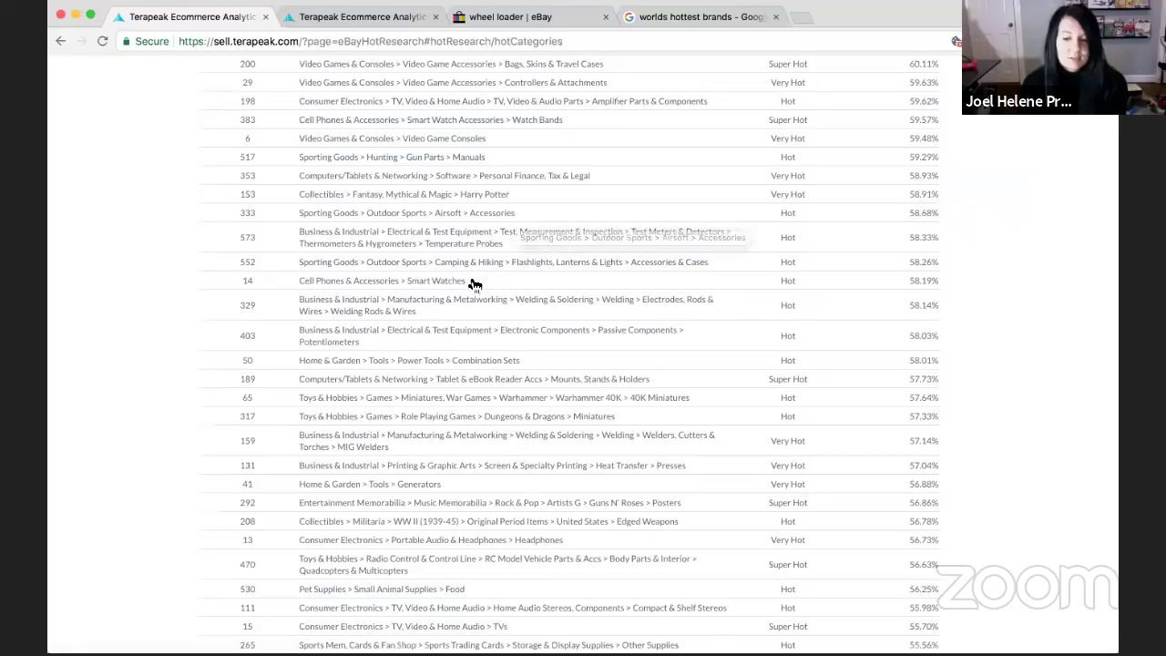
scroll(474, 286, down, 3)
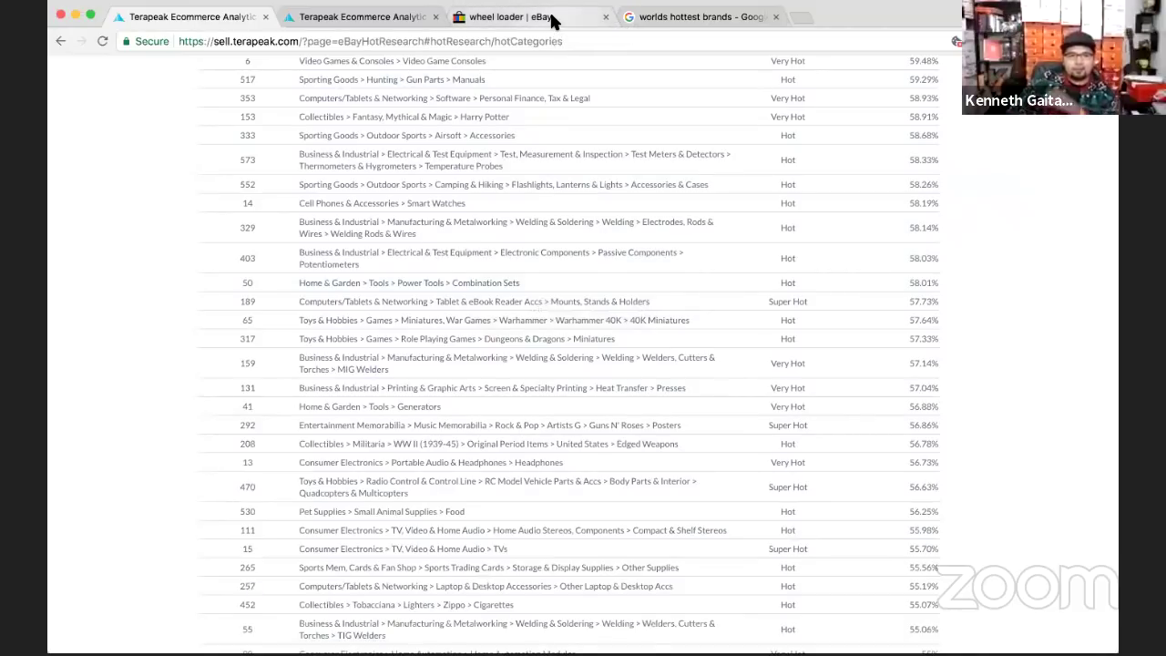
Switch back to the eBay sold listings and search them for "guns and roses" in place of wheel loader
click(553, 20)
scroll(497, 78, up, 10)
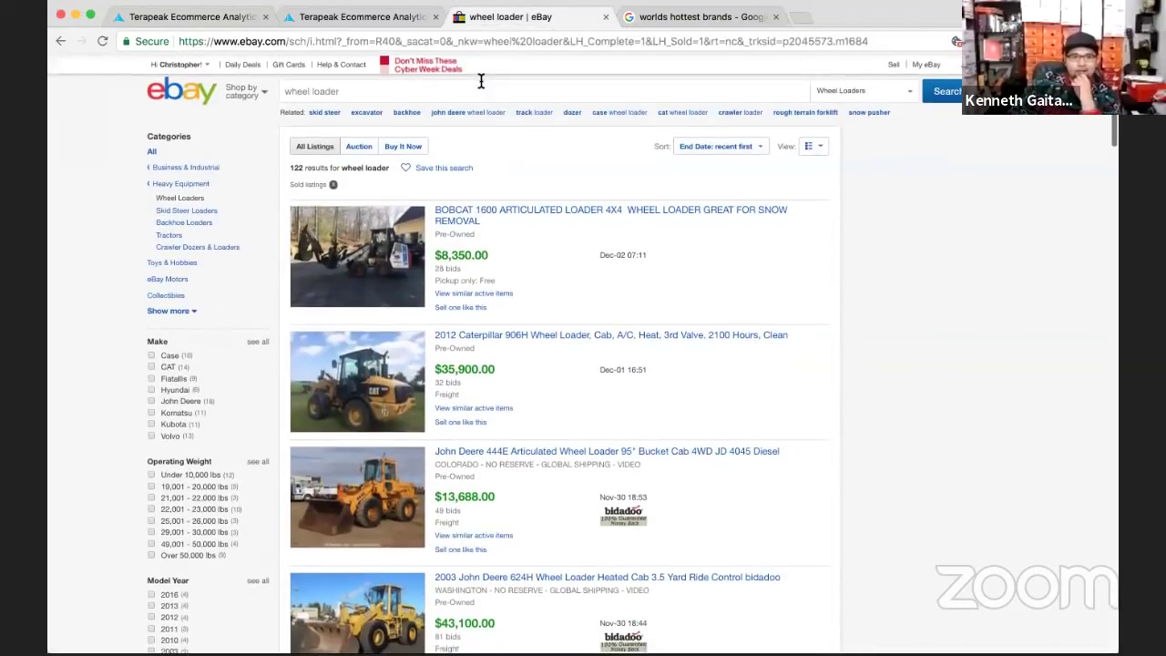
click(481, 82)
key(super+a)
text(guns and roses)
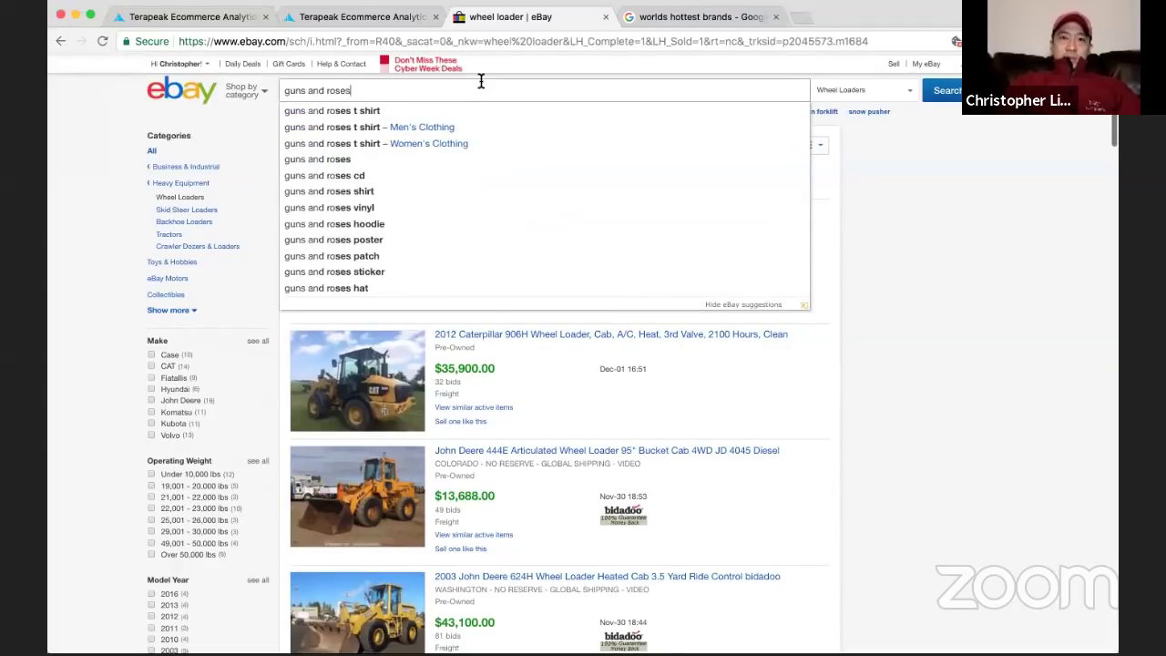
key(Return)
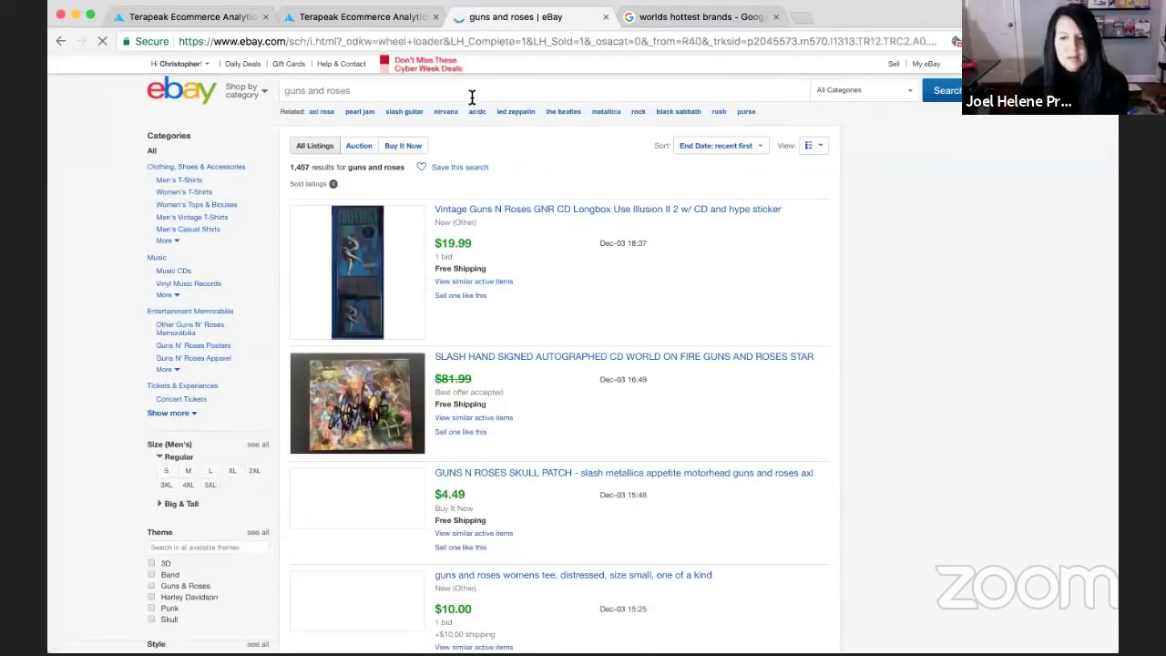
Narrow the eBay sold listings search to "guns and roses poster" and look over the prices of the first posters
click(468, 90)
text(poster)
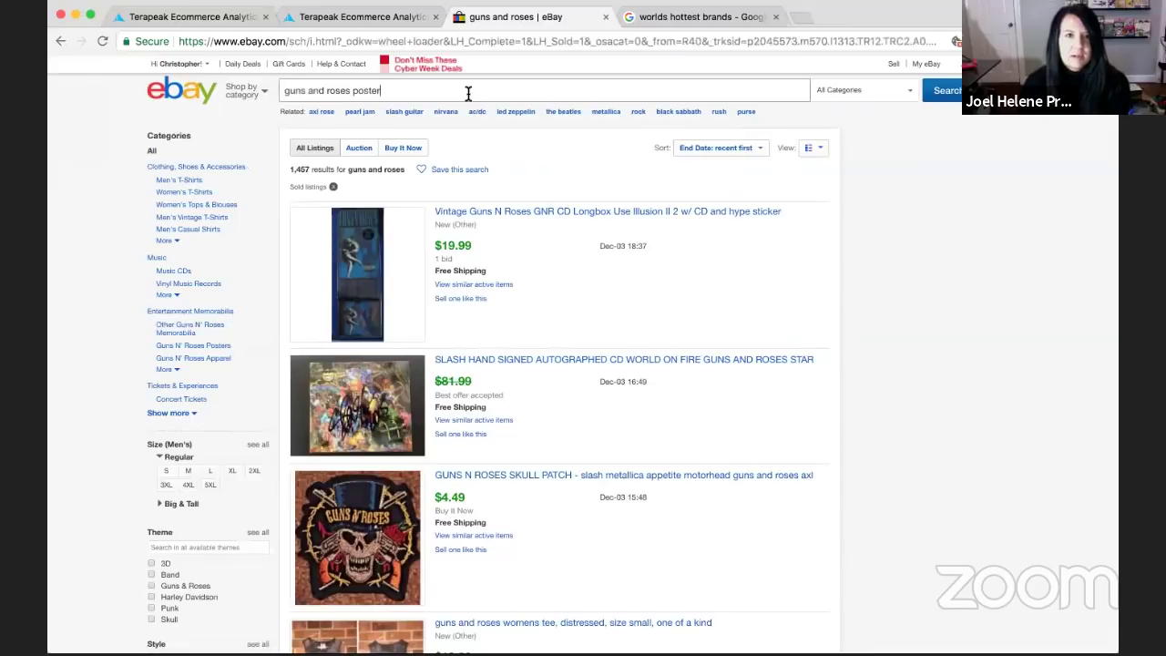
key(Return)
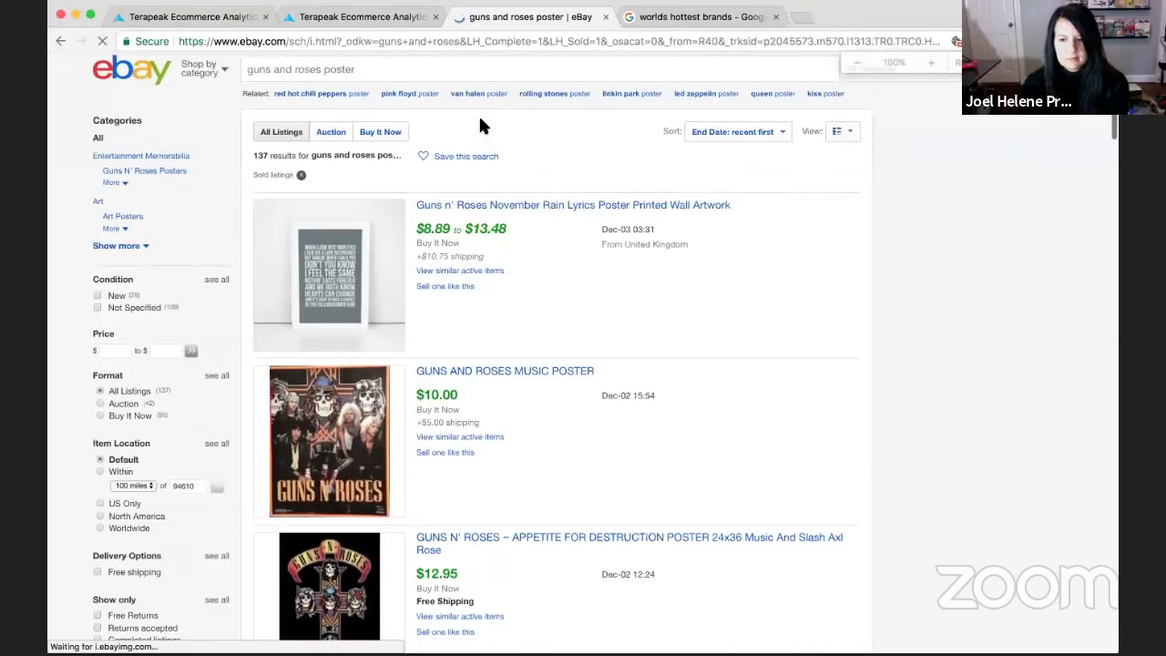
scroll(527, 282, down, 3)
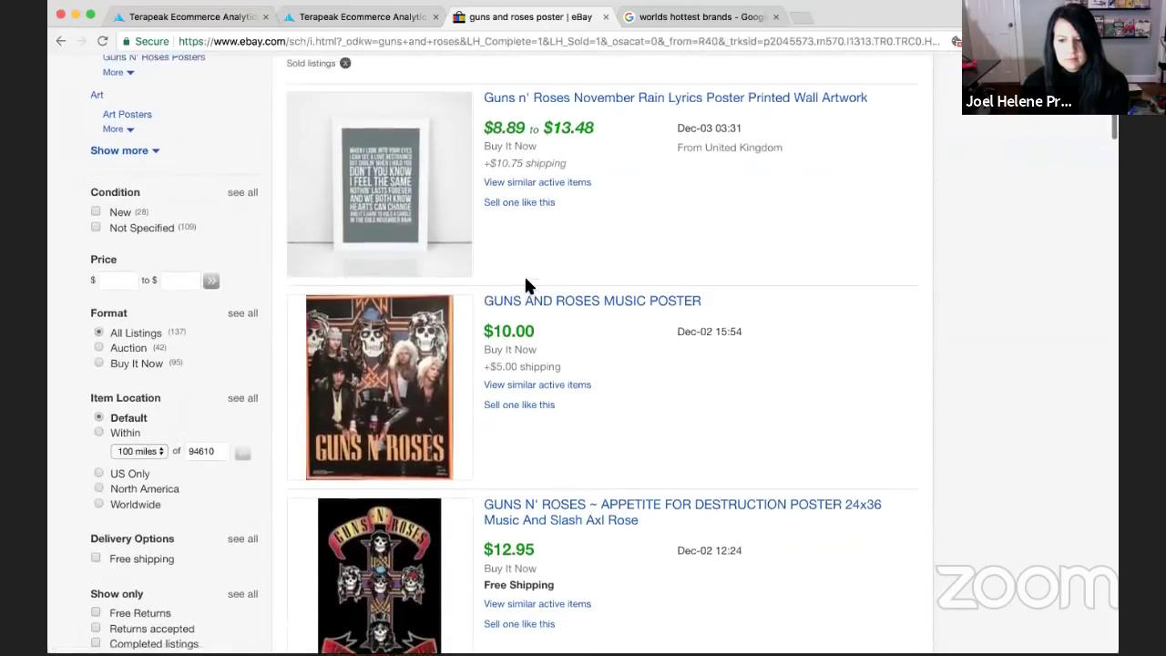
scroll(526, 286, up, 1)
scroll(528, 287, up, 2)
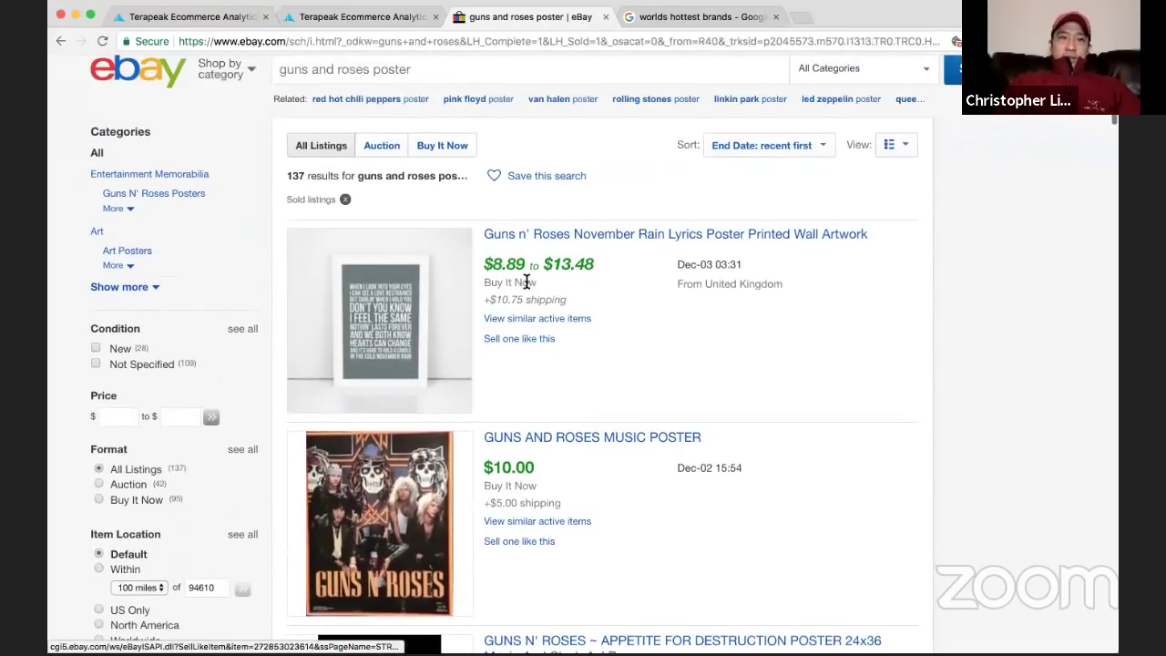
Search the eBay sold listings for "apple watch" in place of the poster search
click(406, 106)
key(super+a)
text(apple watch)
key(Return)
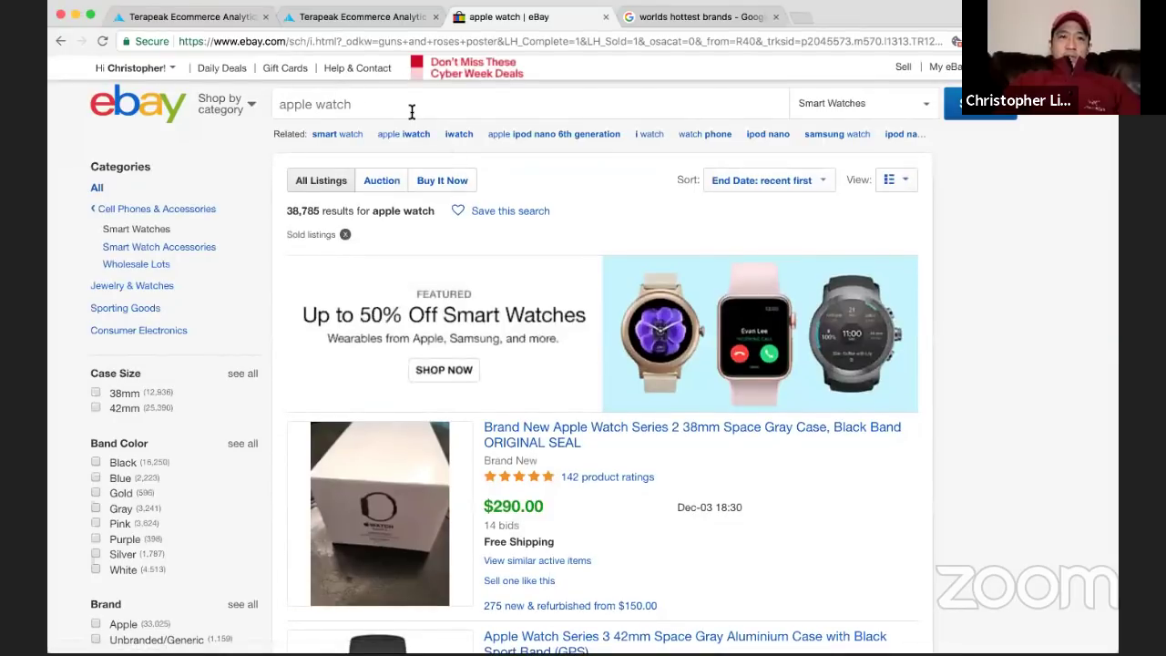
Replace the sold listings search with "apple computer" and run it
click(412, 108)
key(super+a)
text(apple computer)
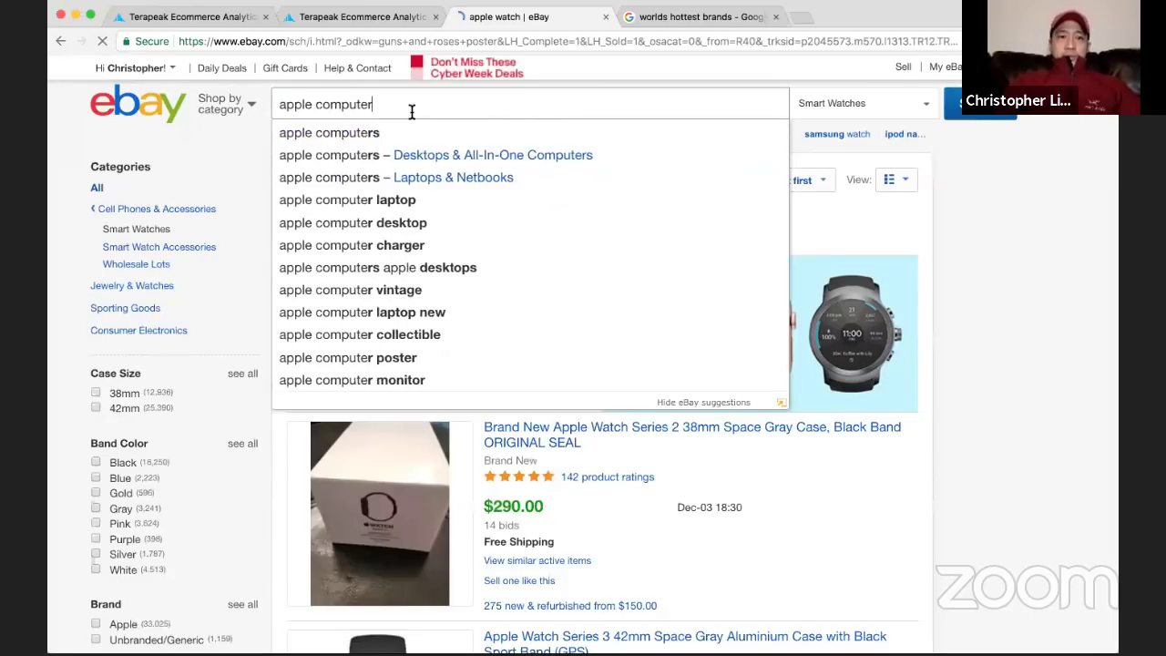
key(Return)
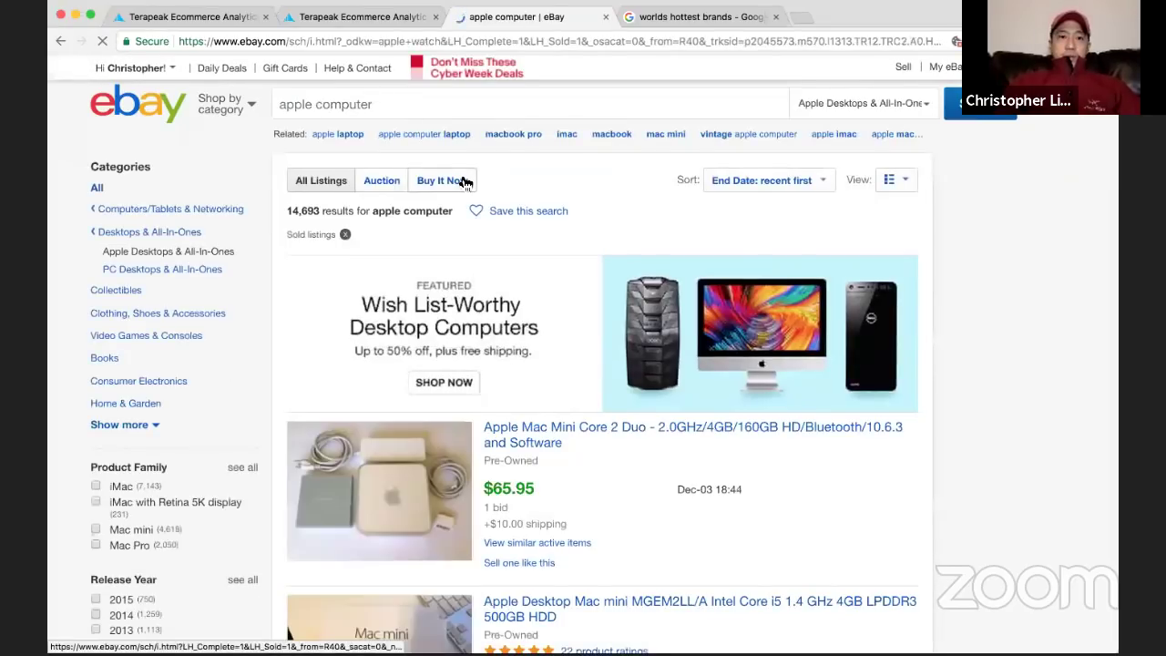
Change the search to "apple laptop" and review the best-selling MacBooks and the sold quantities in the listings
double_click(361, 110)
text(laptop)
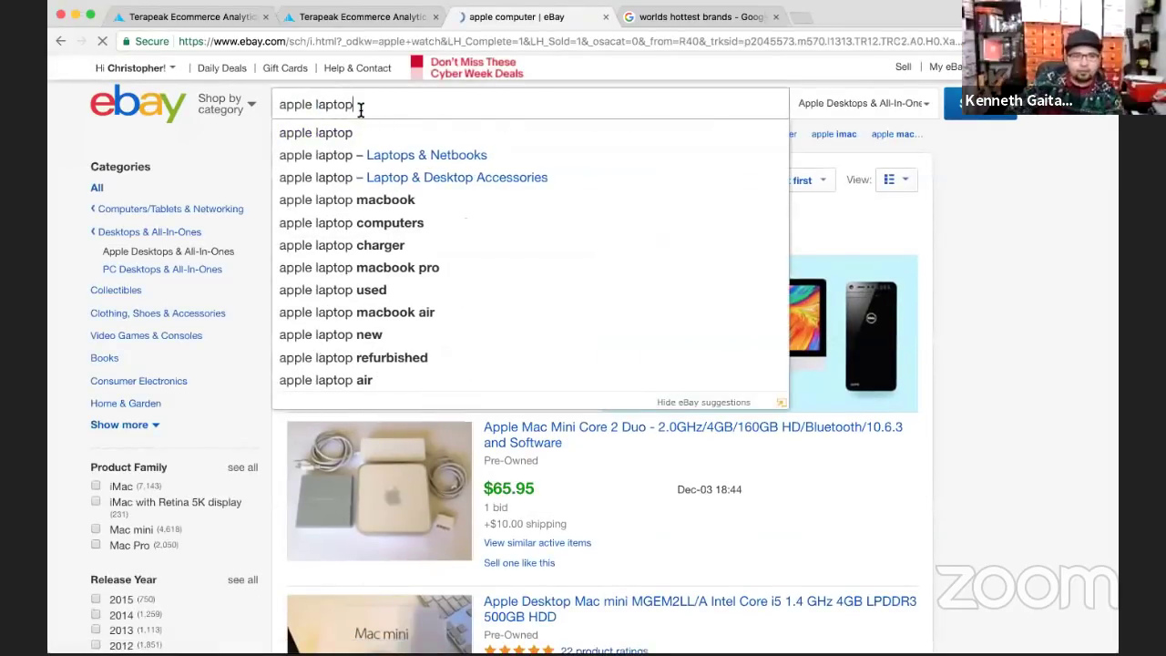
key(Return)
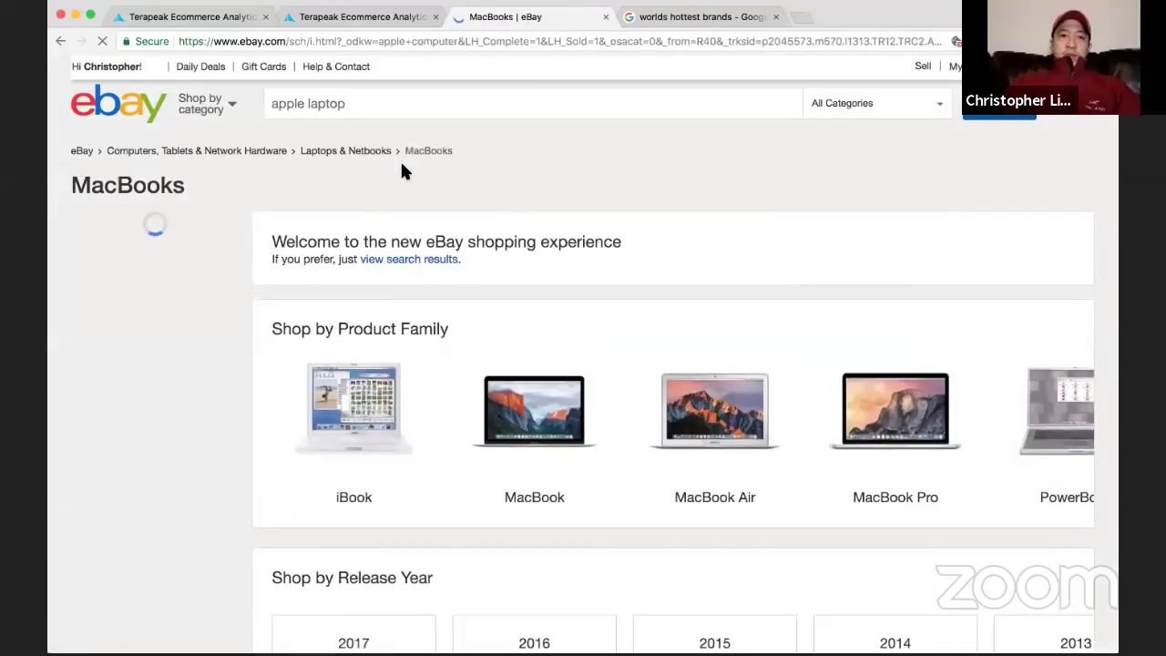
scroll(403, 166, down, 3)
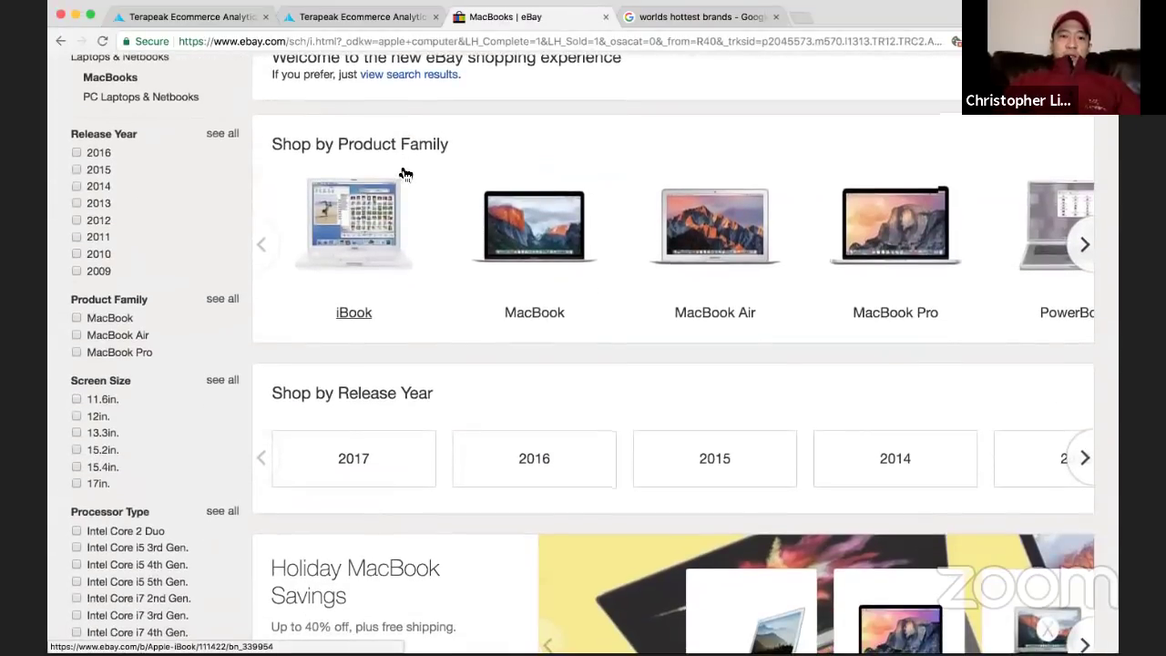
scroll(403, 169, down, 2)
scroll(403, 169, up, 4)
scroll(403, 168, down, 12)
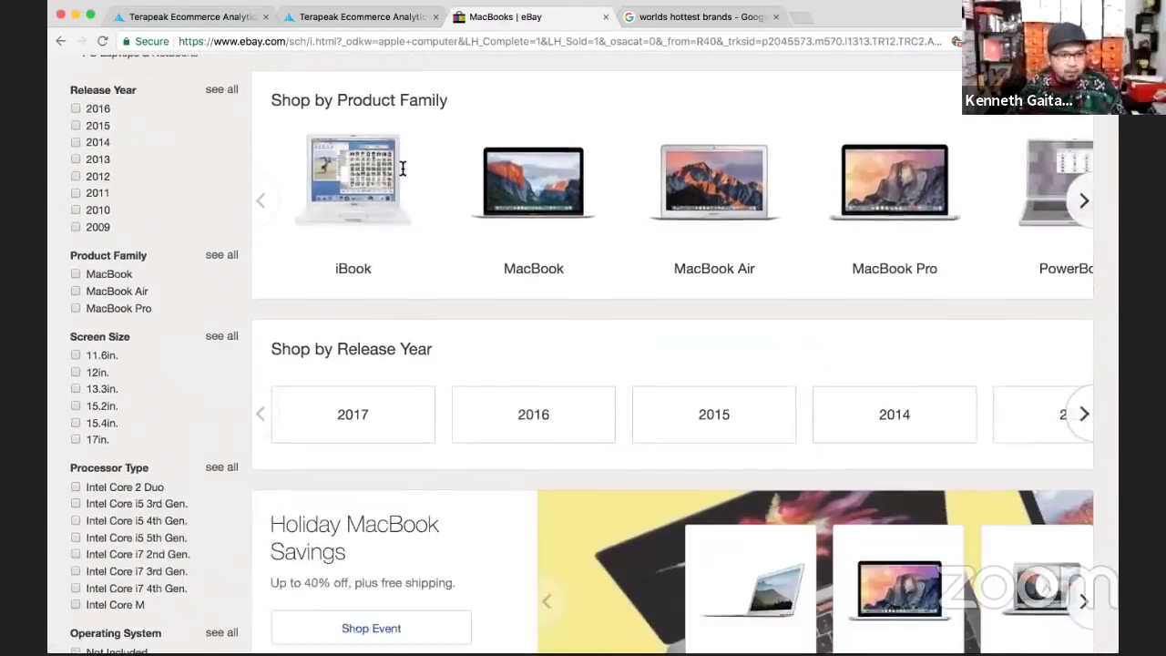
scroll(406, 173, down, 6)
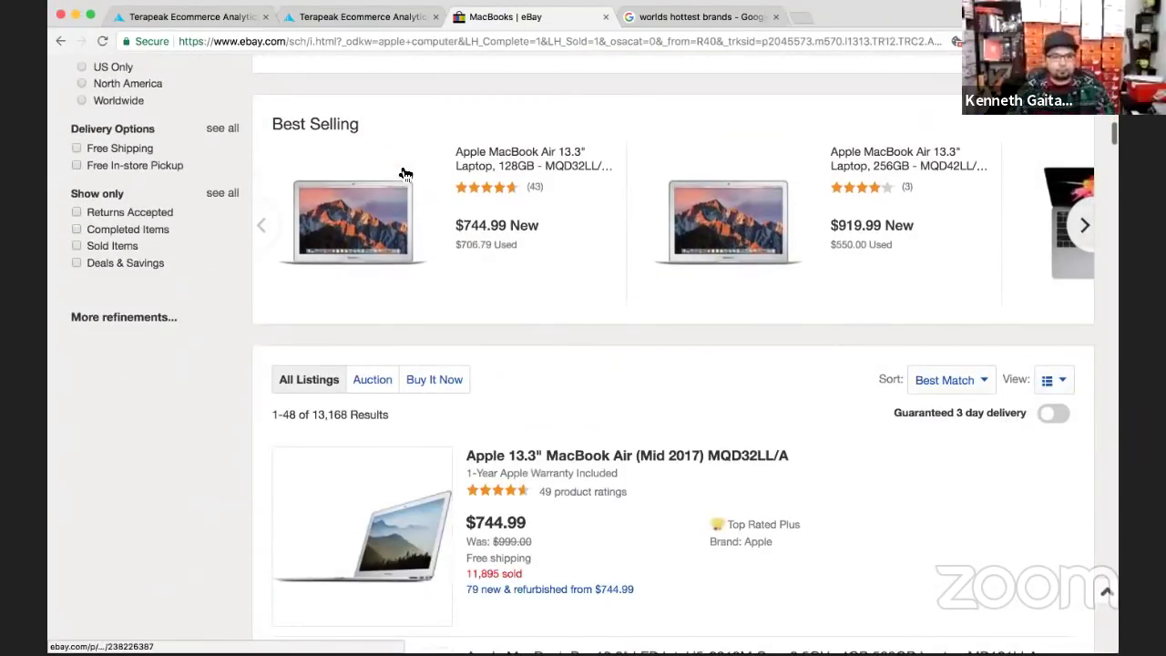
scroll(405, 173, down, 2)
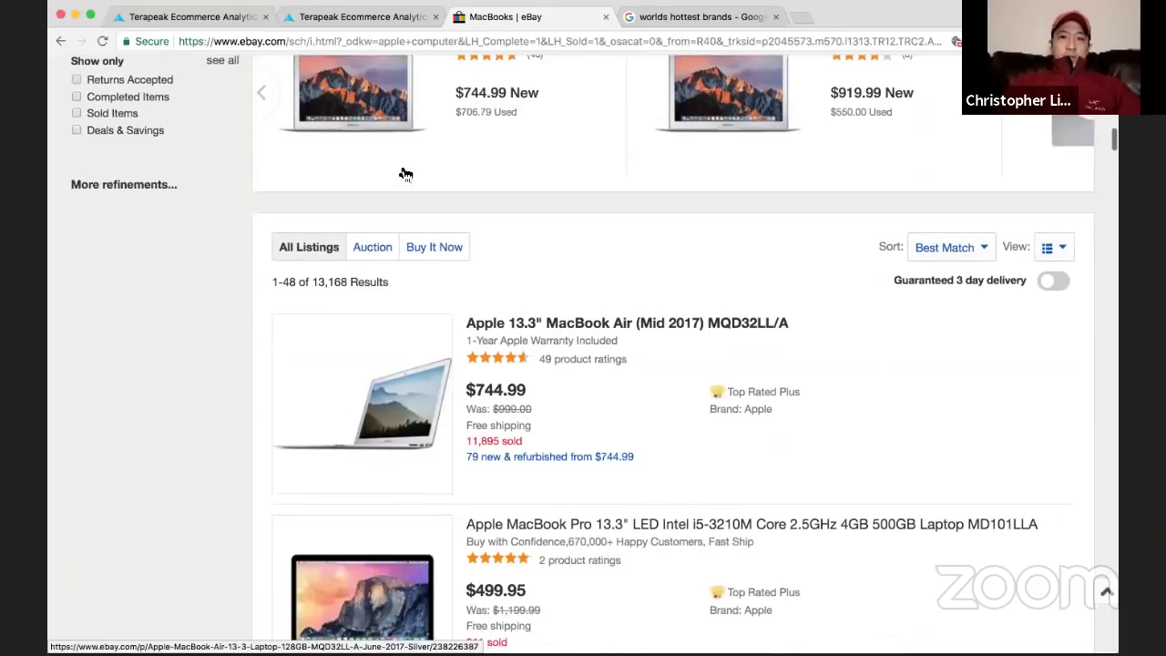
scroll(405, 173, down, 1)
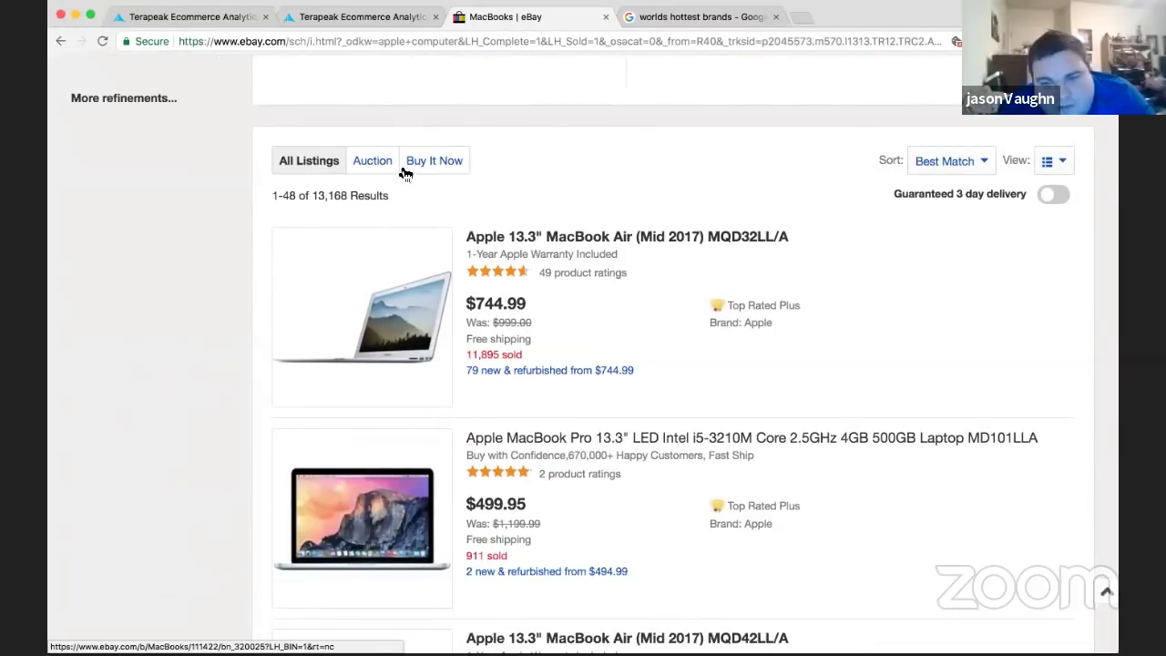
scroll(406, 173, up, 12)
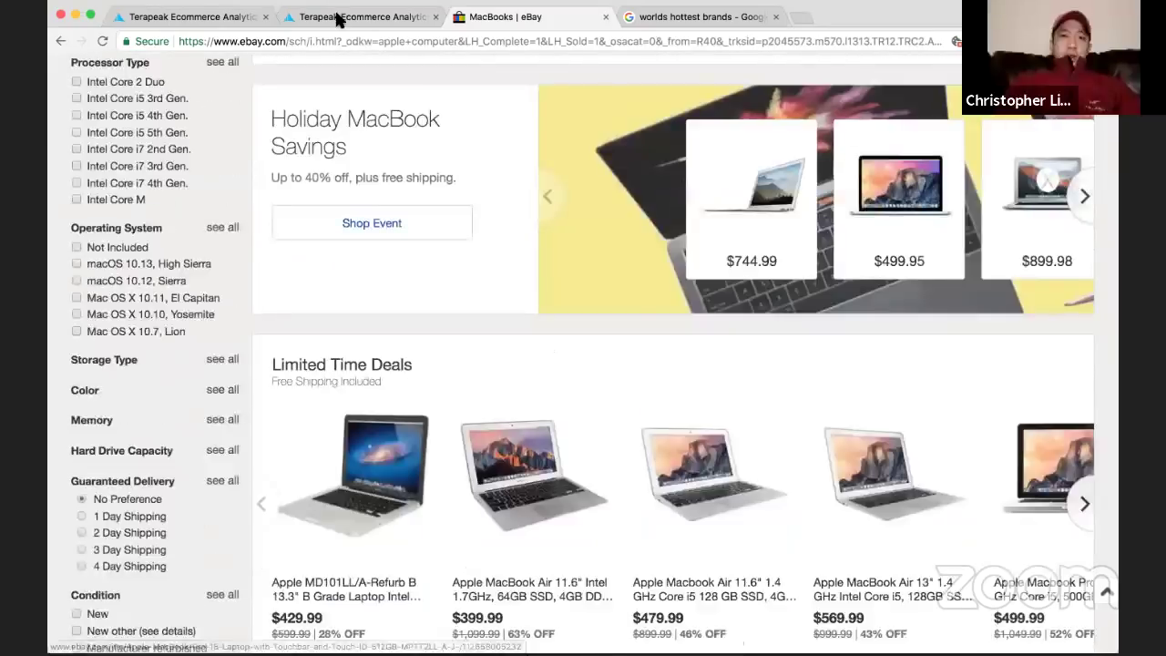
Switch back to the Terapeak Hot Categories list and examine the entries with the lowest success rates
click(337, 19)
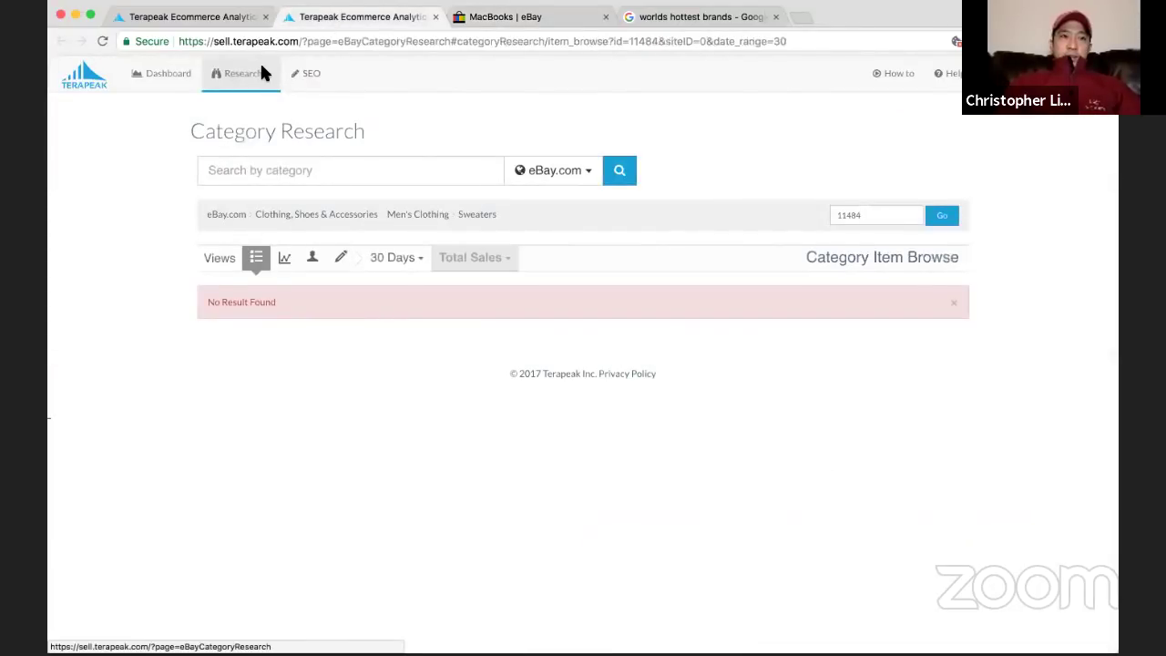
click(228, 17)
scroll(606, 258, up, 3)
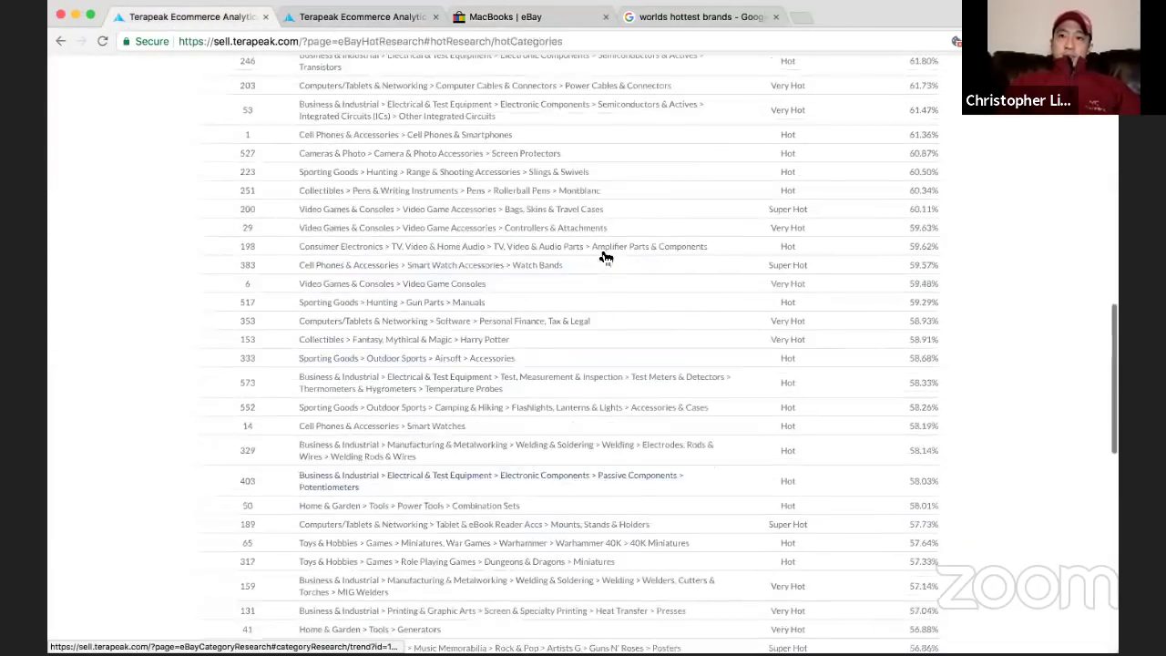
scroll(606, 258, up, 15)
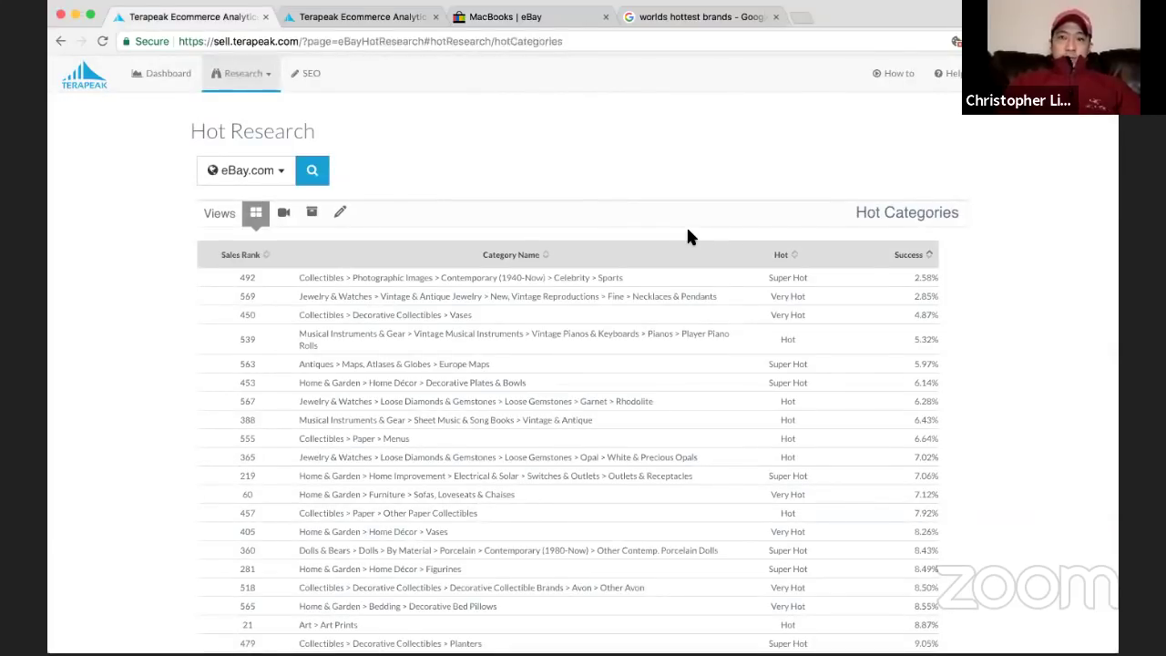
scroll(688, 232, down, 3)
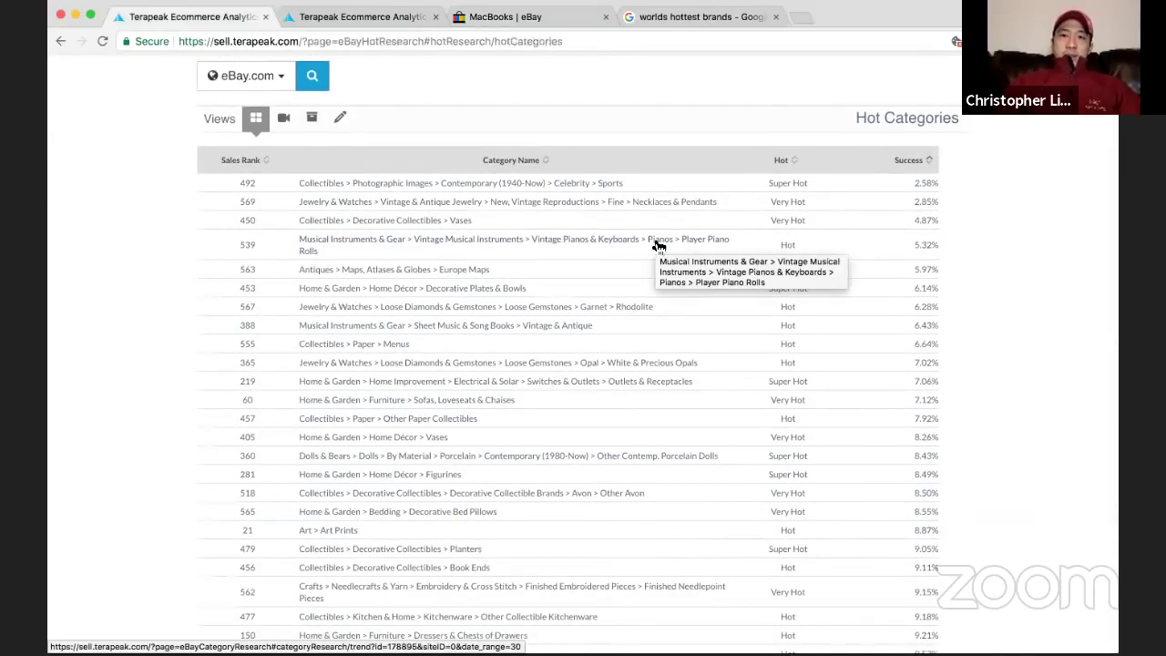
scroll(659, 246, down, 1)
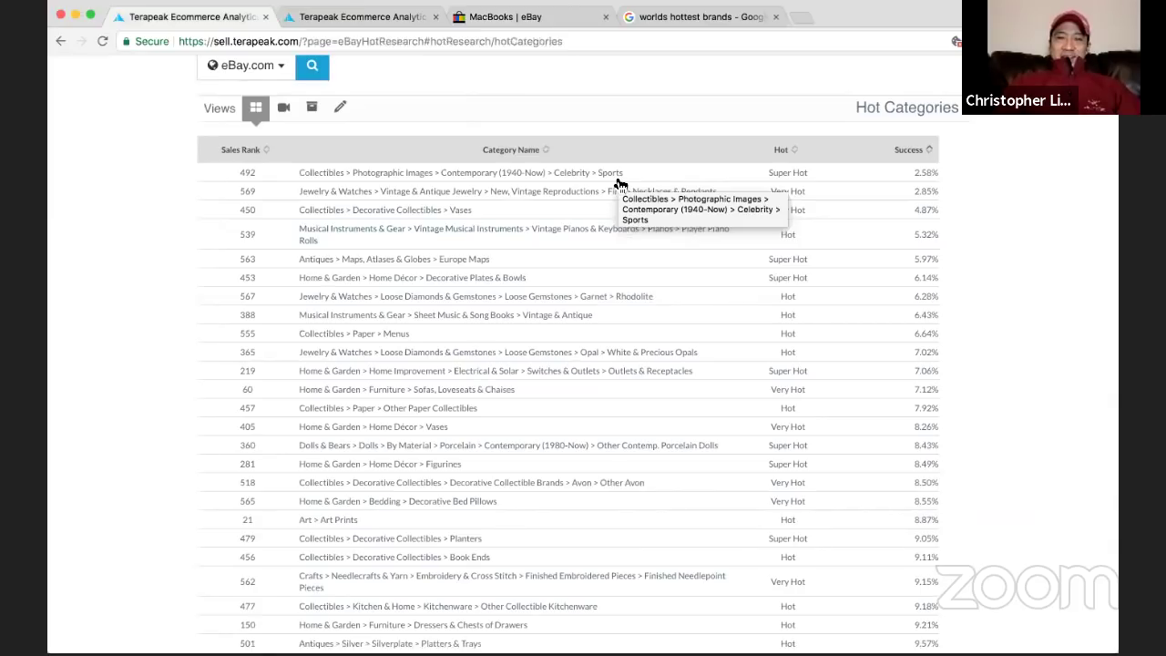
scroll(618, 183, down, 1)
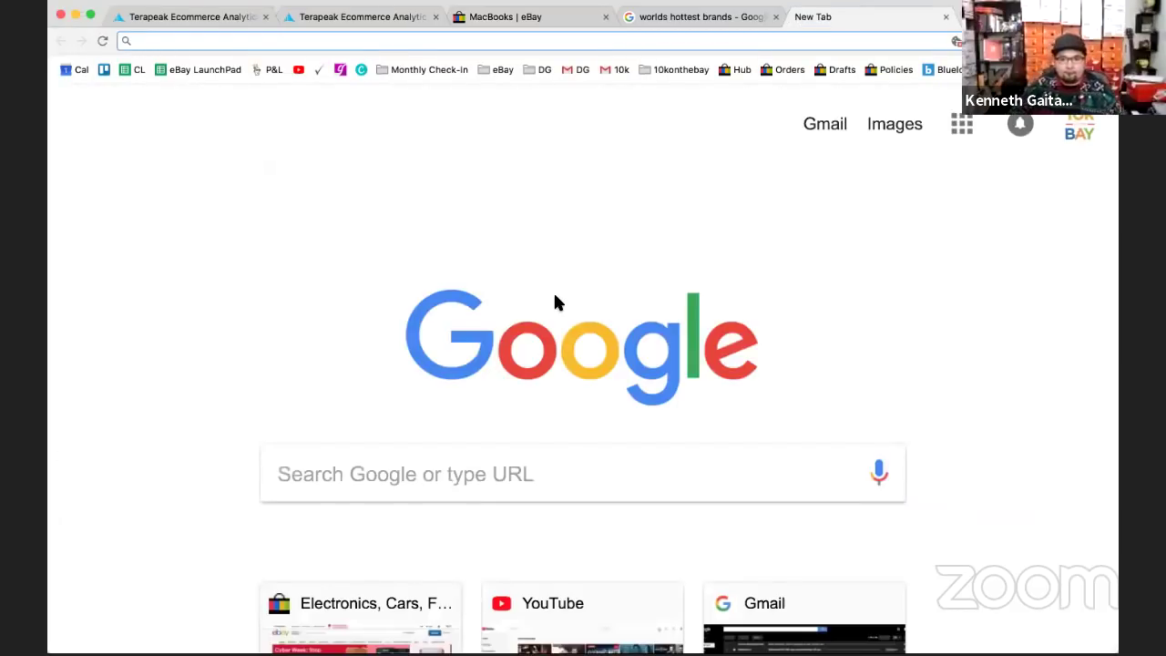
Replace the "worlds hottest brands" Google search with one for "super hot versus very hot versus hot terapeak"
click(390, 20)
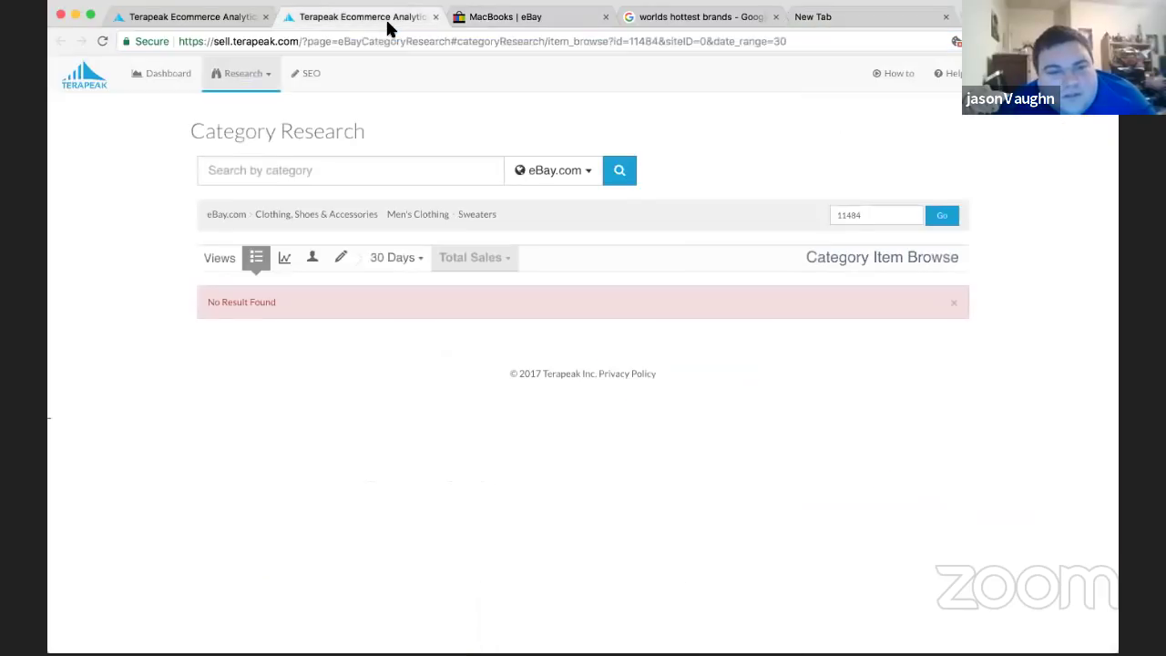
click(449, 179)
click(713, 23)
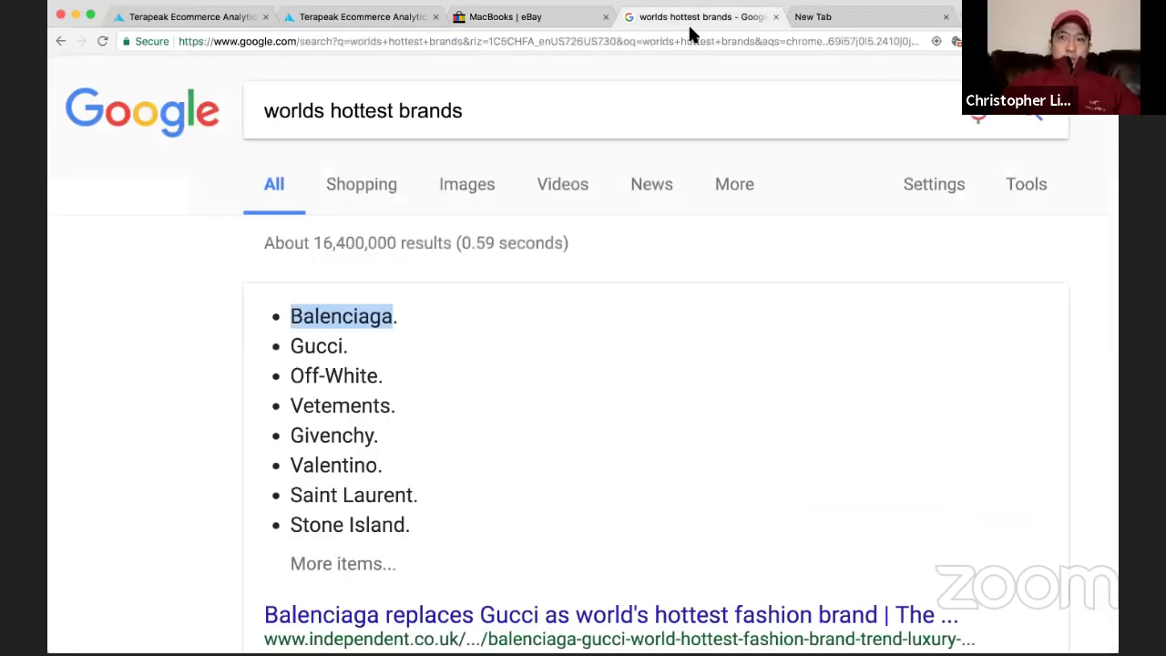
click(690, 44)
text(super)
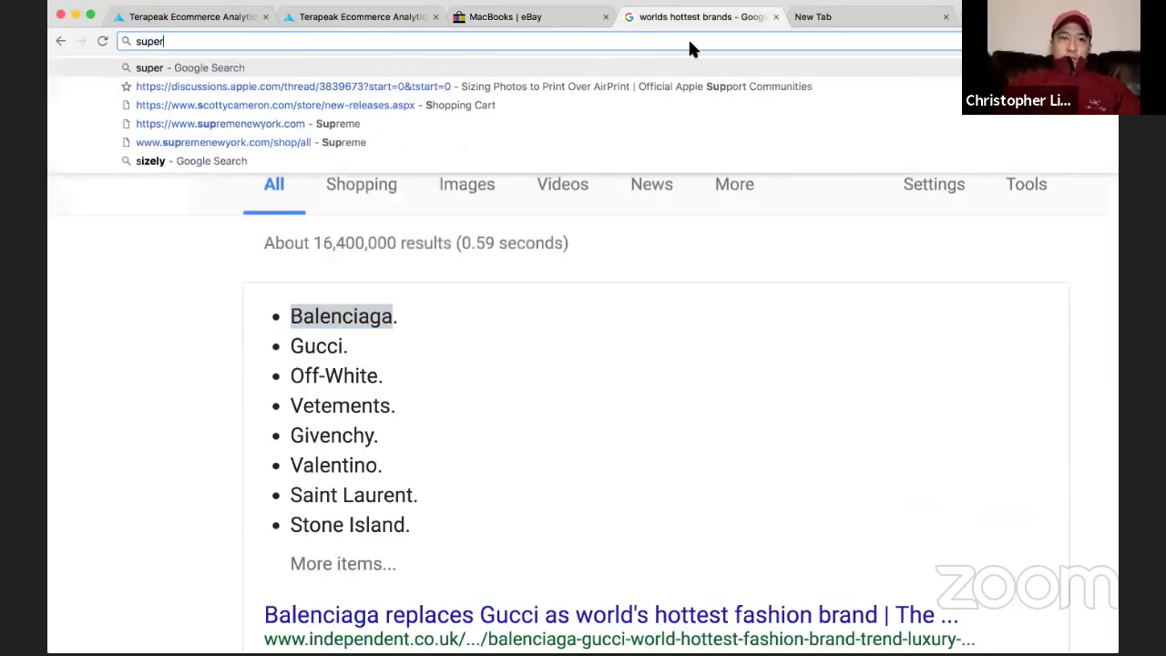
text( hot vers)
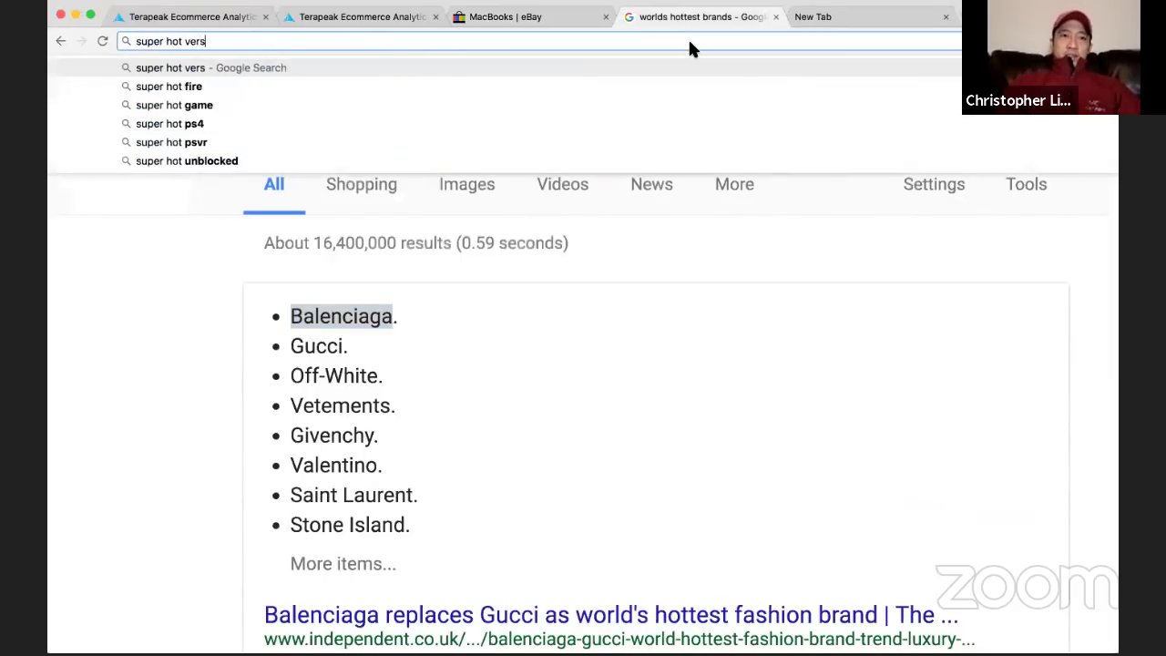
text(us very hot)
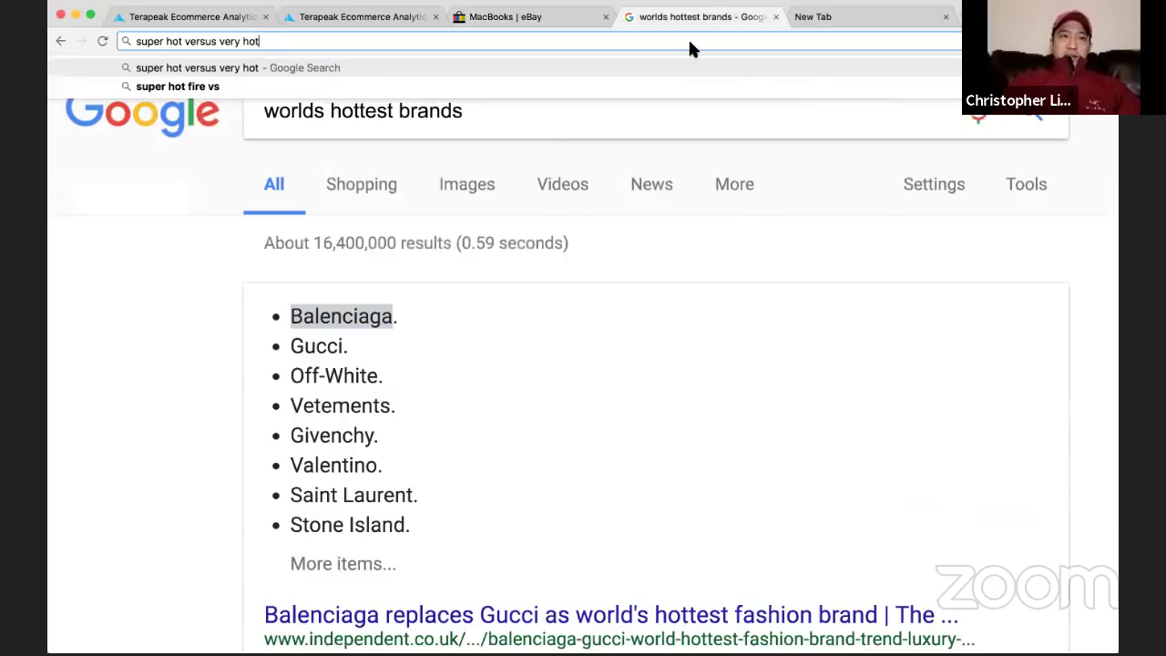
text( versus hot)
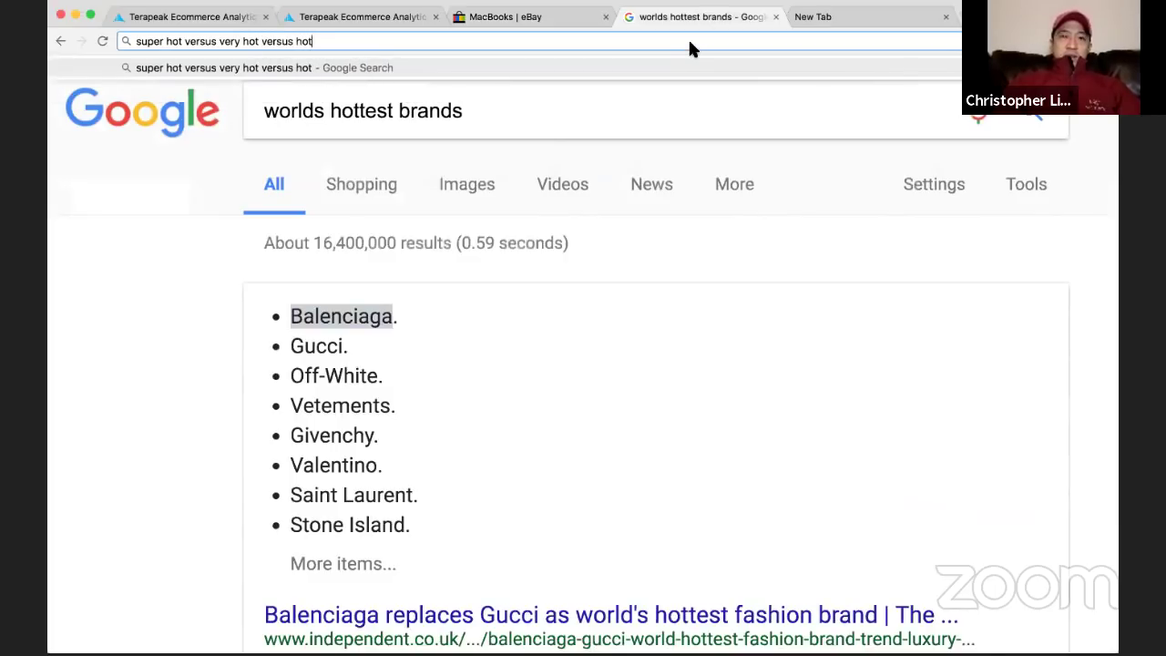
text( terapeak)
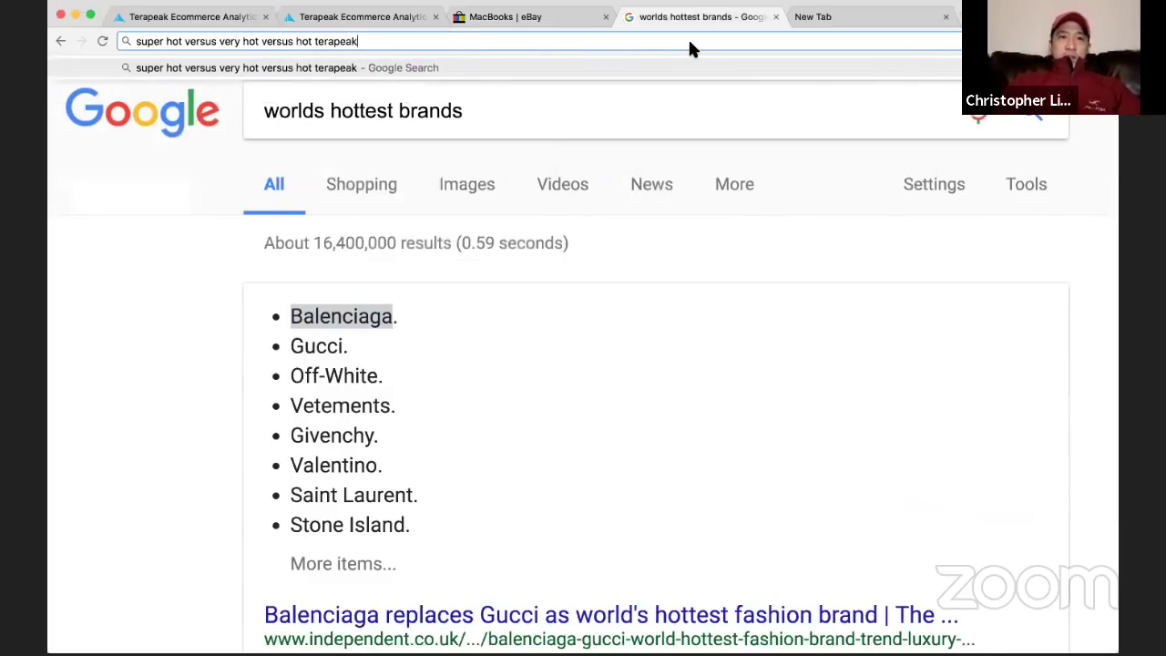
key(Return)
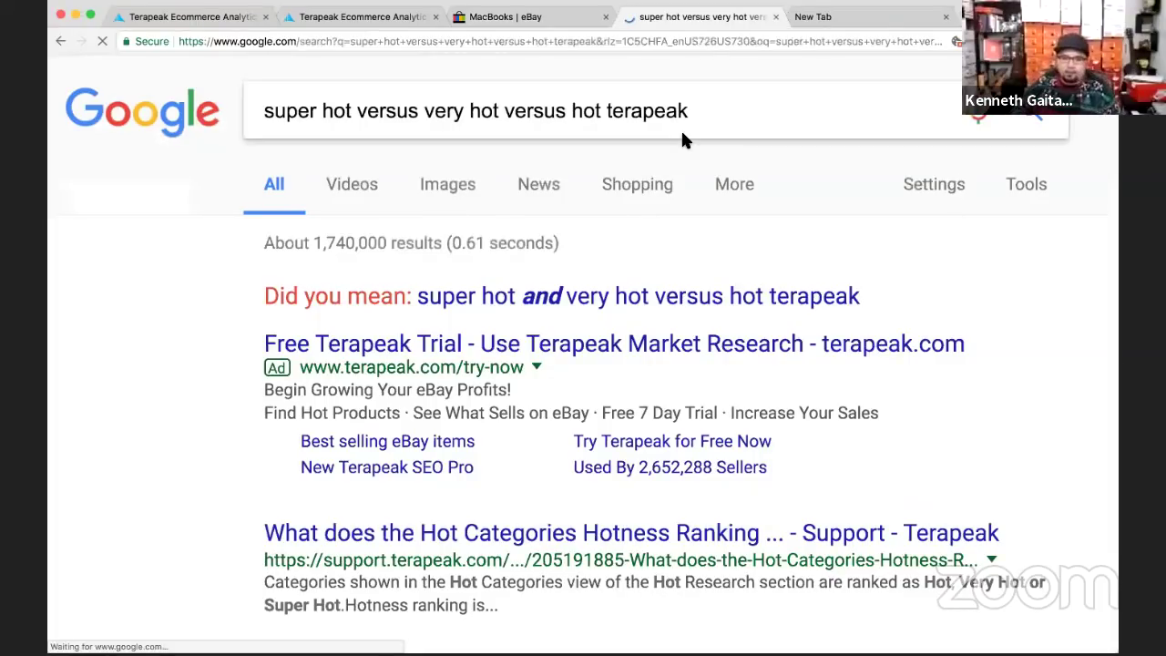
Open the Terapeak support article on the Hot Categories Hotness Ranking, read its explanation and try to rate it as unhelpful
scroll(683, 135, down, 1)
scroll(682, 134, down, 2)
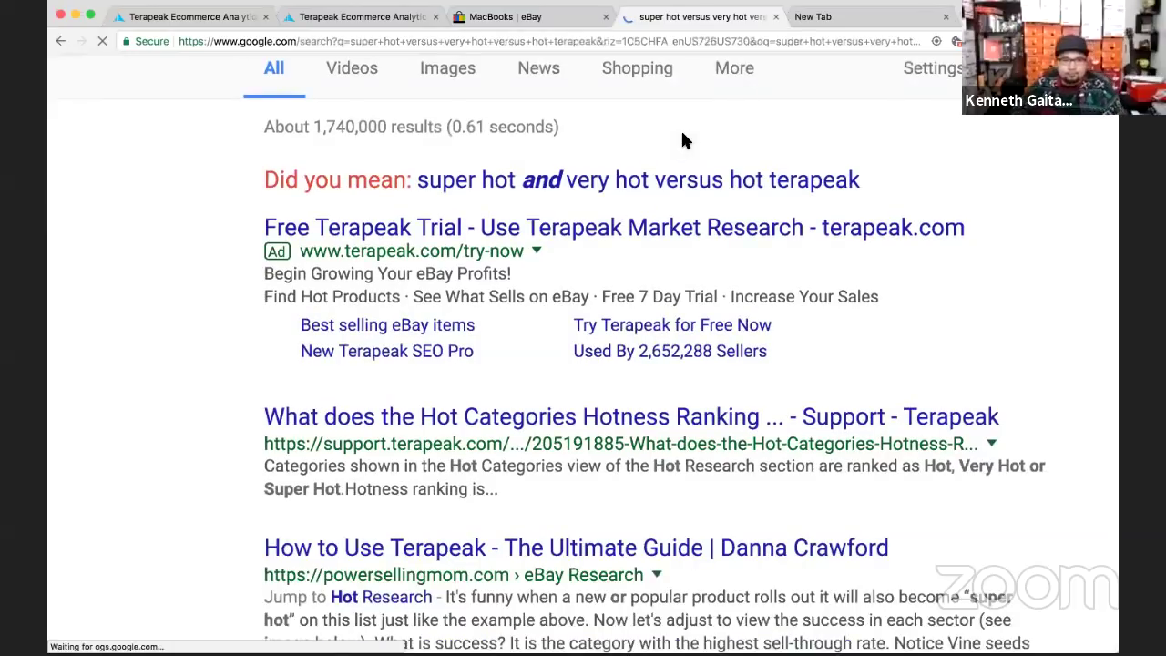
scroll(683, 134, down, 4)
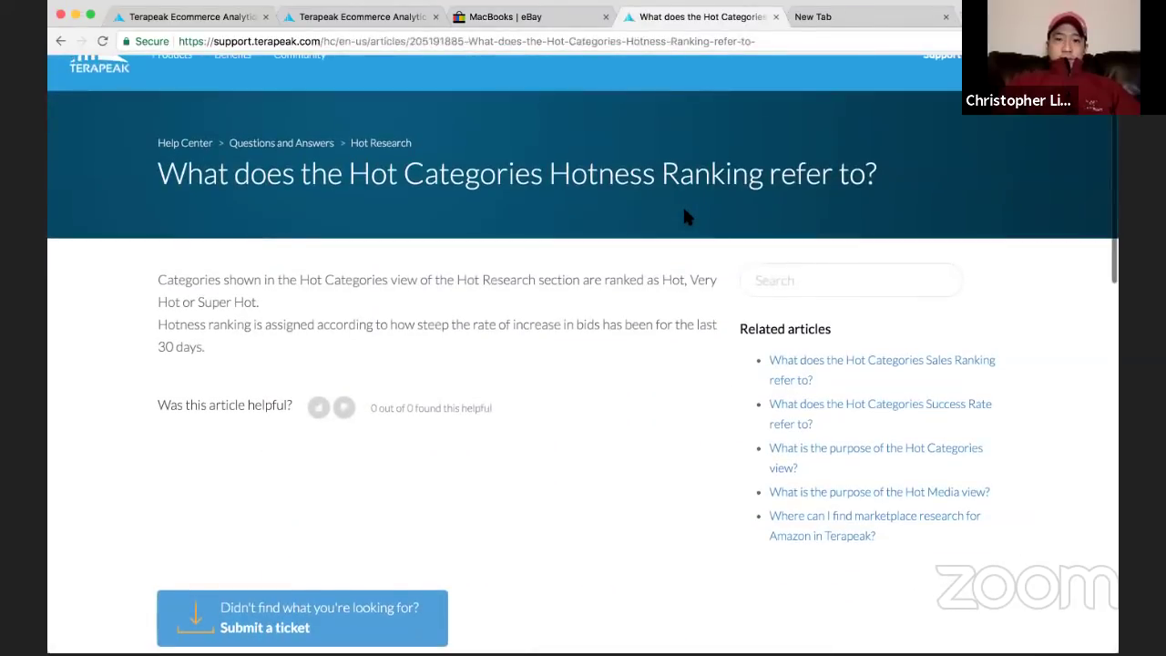
scroll(686, 216, down, 2)
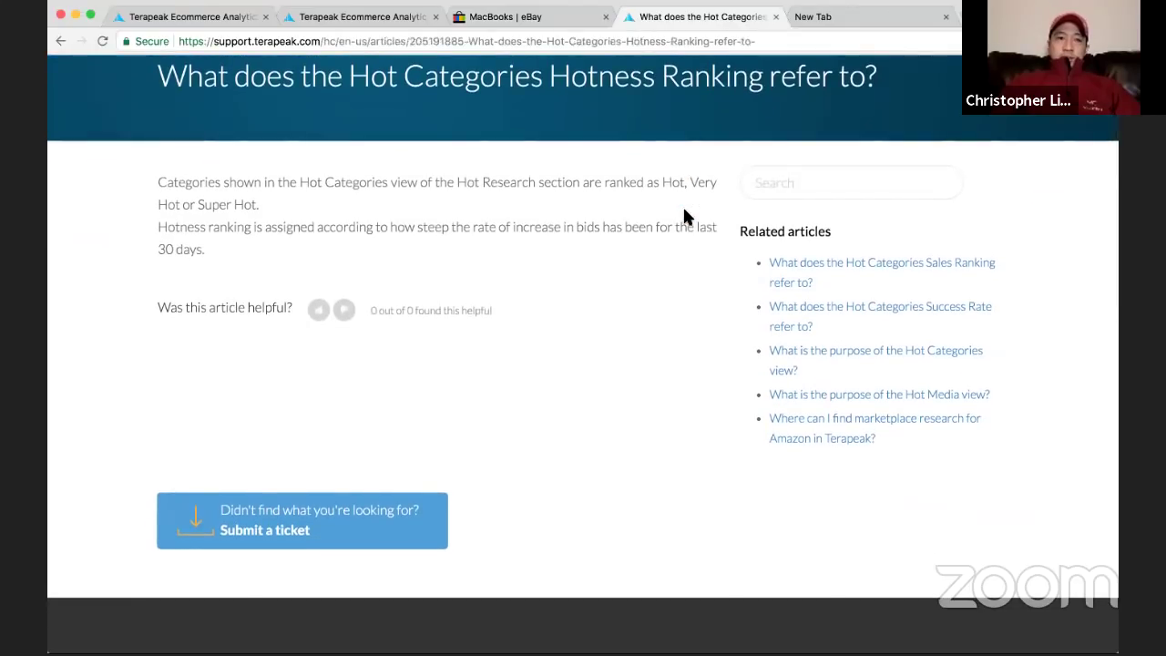
click(346, 314)
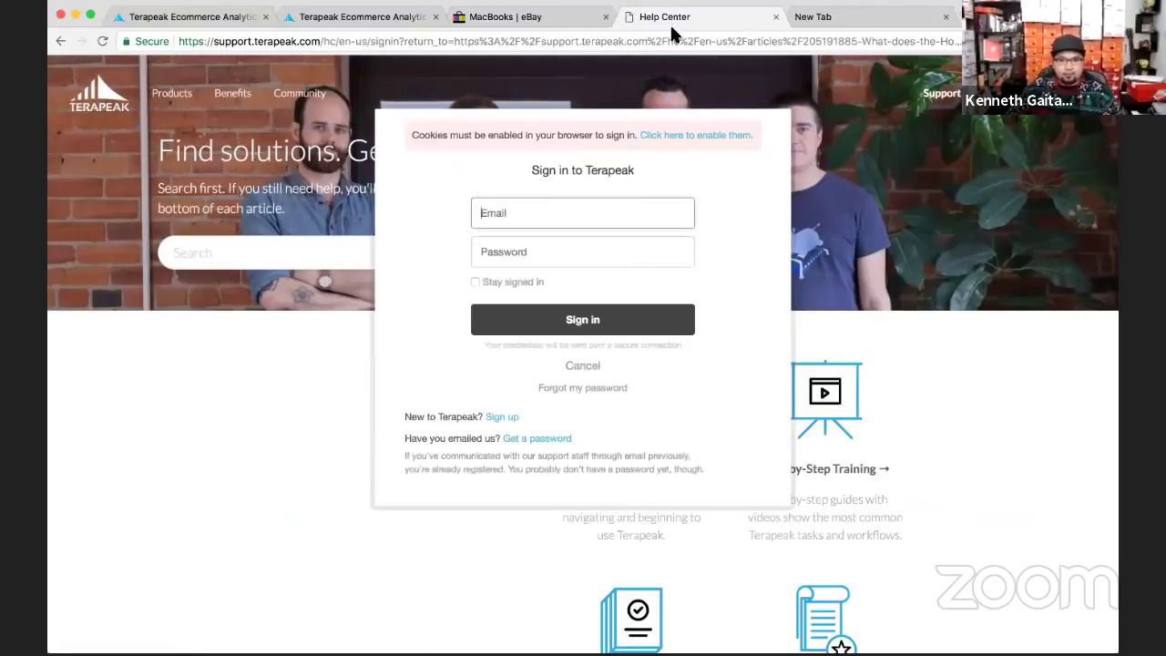
Close the Terapeak Help Center page and return to Terapeak's Category Research
click(776, 17)
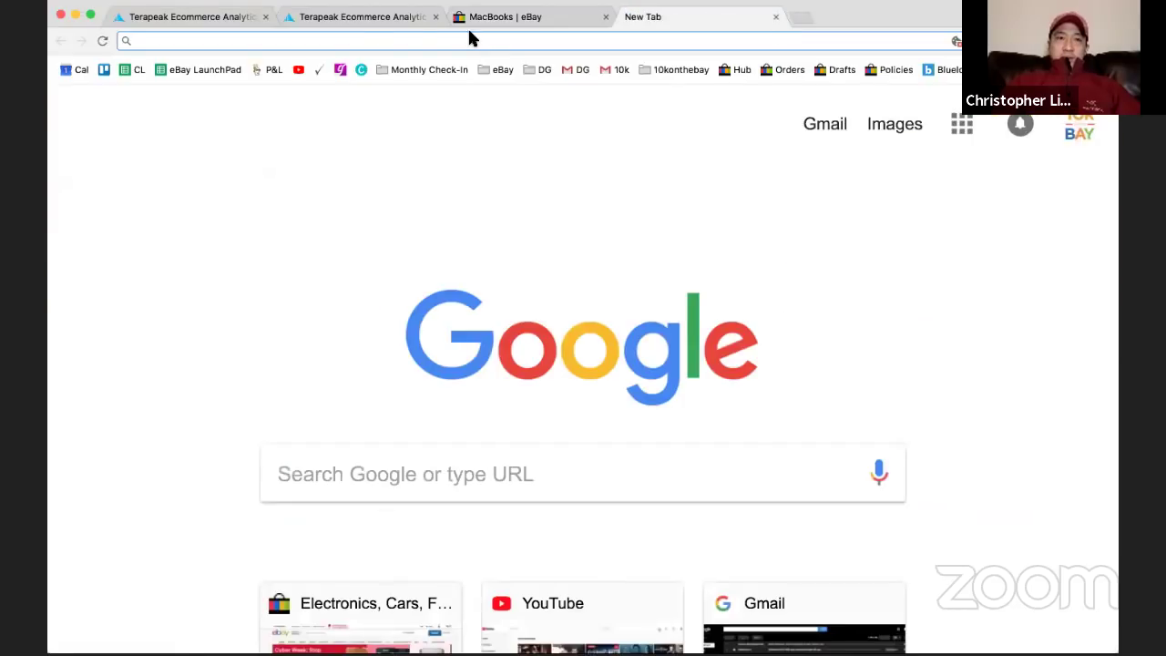
click(374, 18)
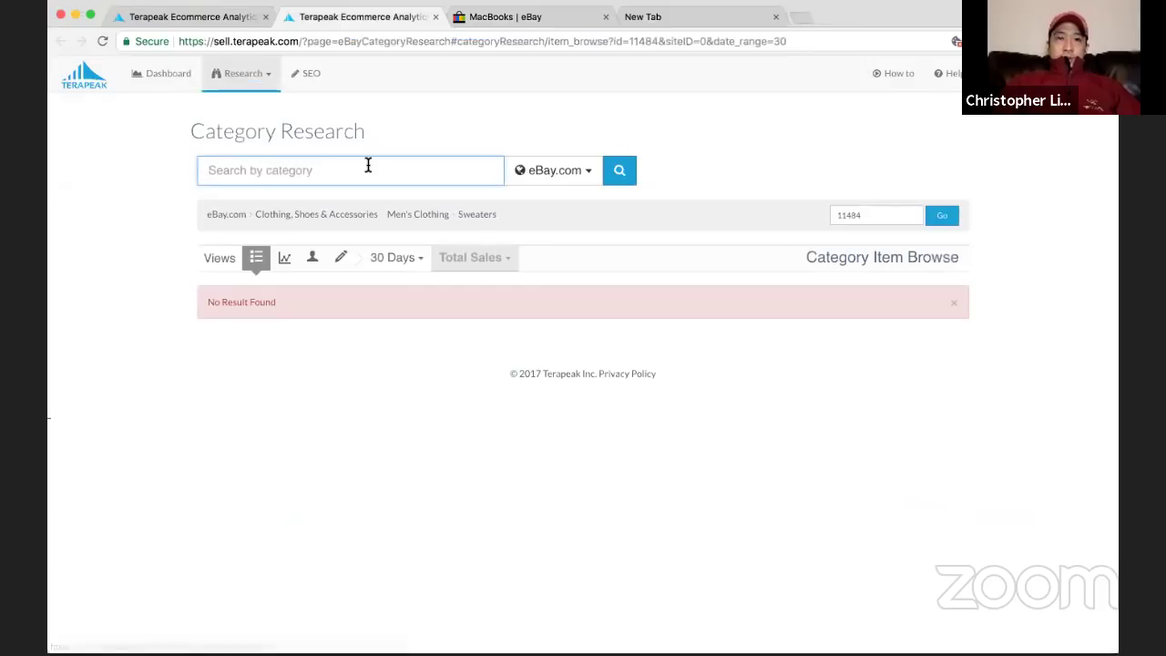
Load the full Category Research listings, try to view the Art category, and return to the previous page
click(267, 80)
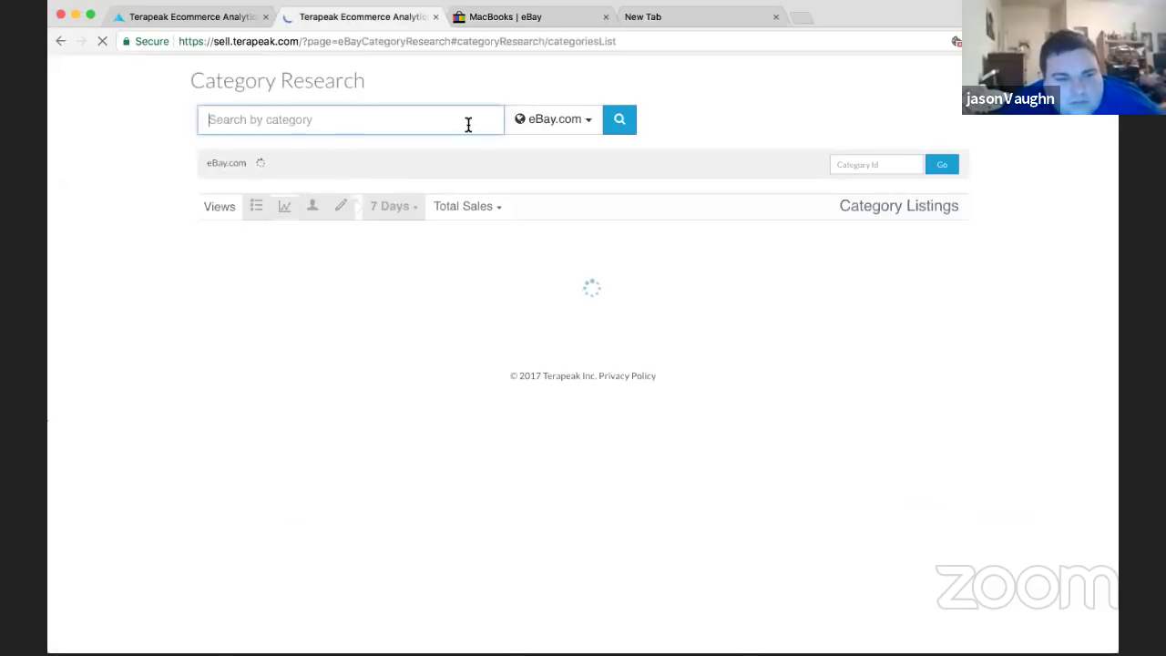
text(ch)
key(BackSpace)
key(BackSpace)
scroll(665, 301, down, 3)
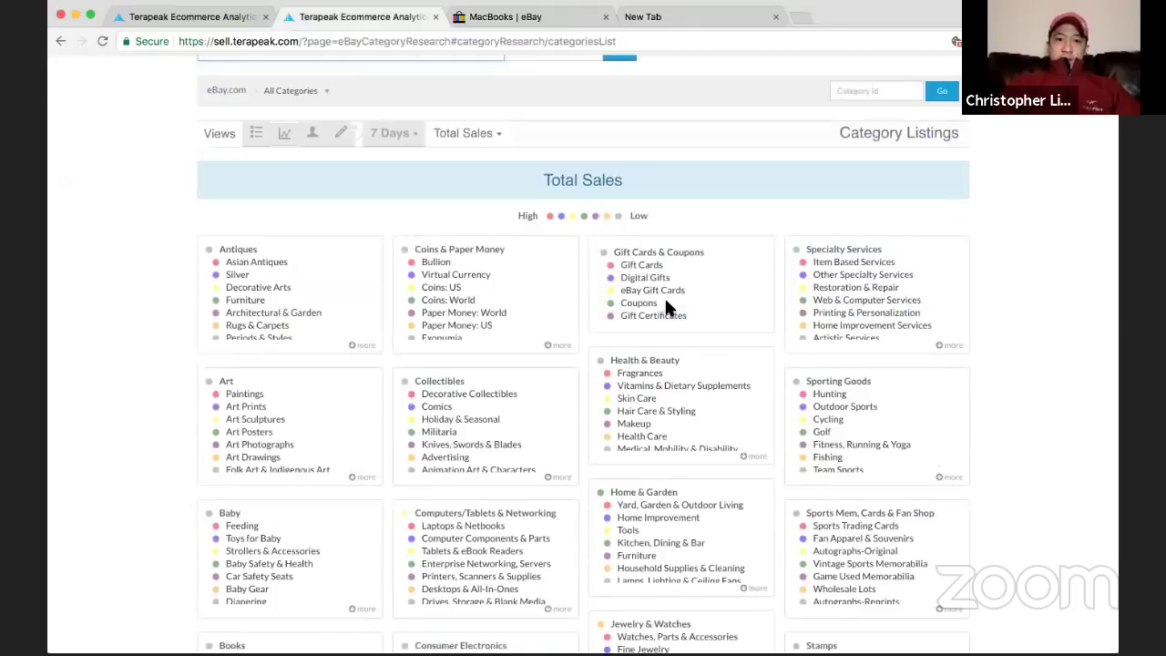
scroll(666, 308, down, 2)
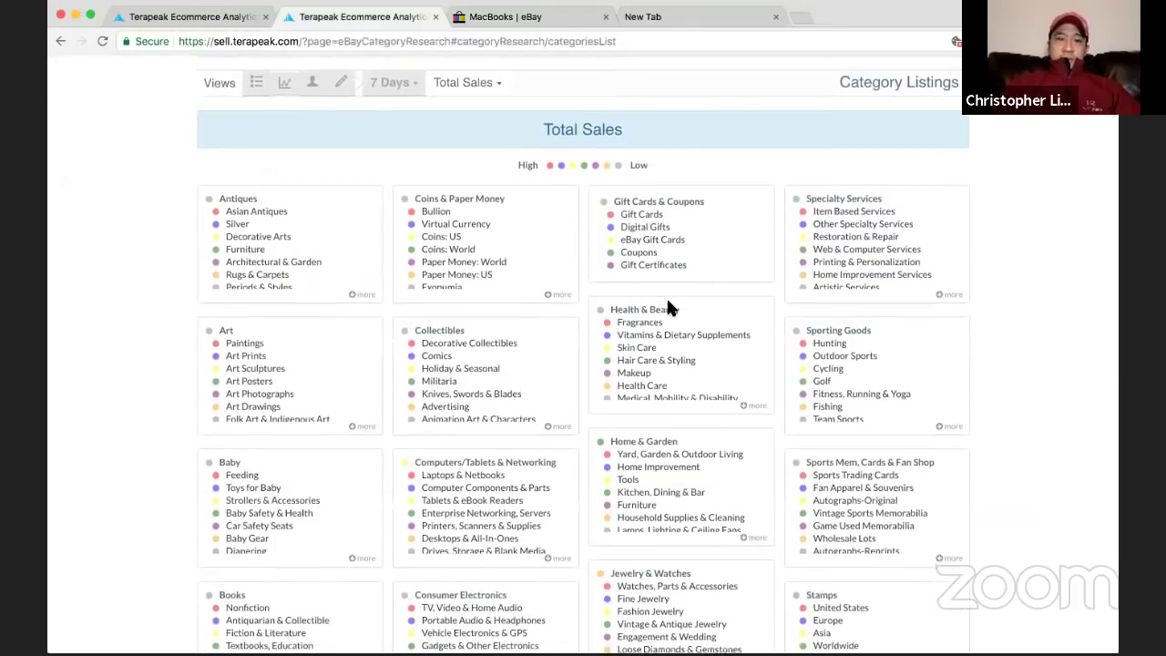
scroll(668, 307, down, 1)
click(227, 283)
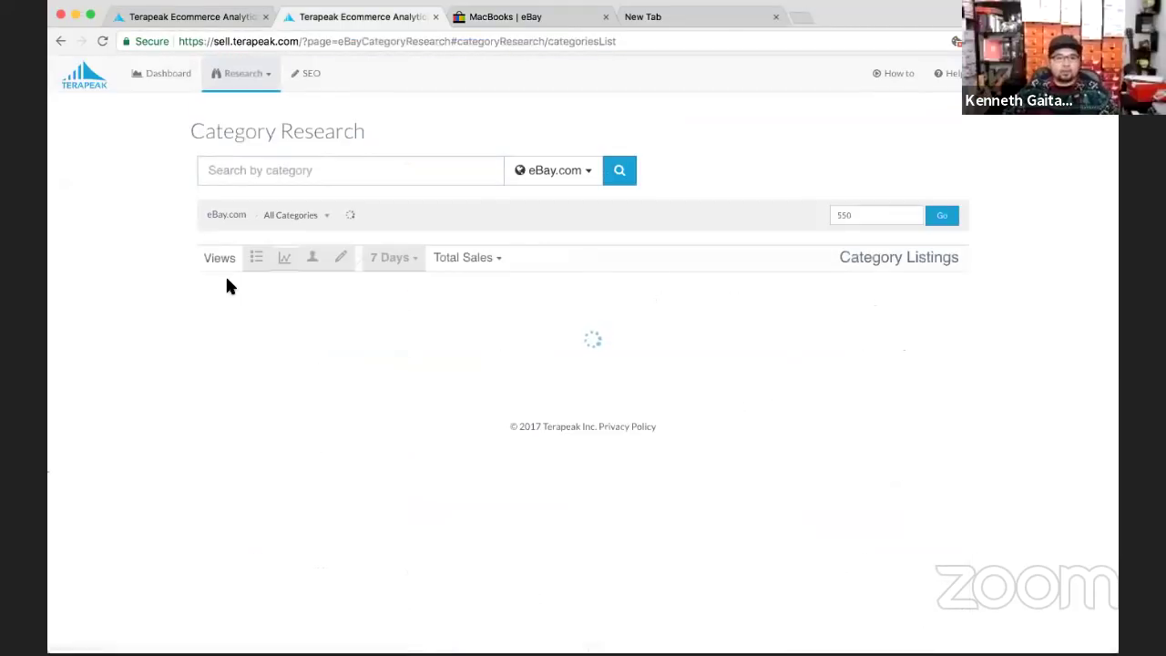
click(58, 41)
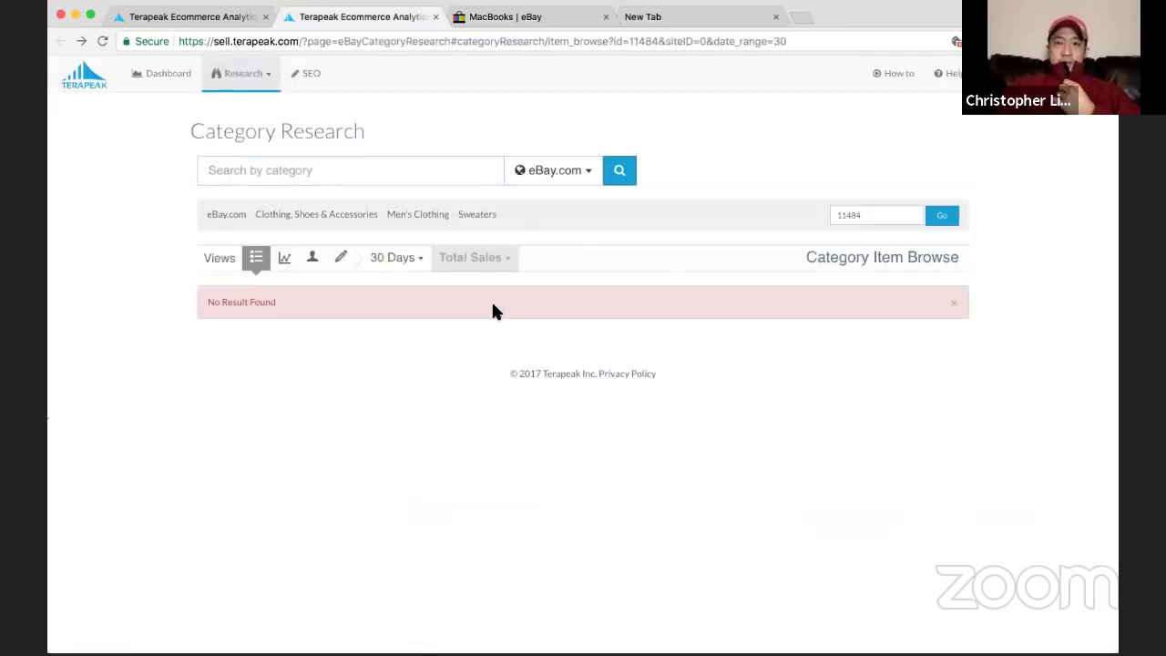
Search Terapeak's eBay.com categories for "art"
click(390, 172)
key(Return)
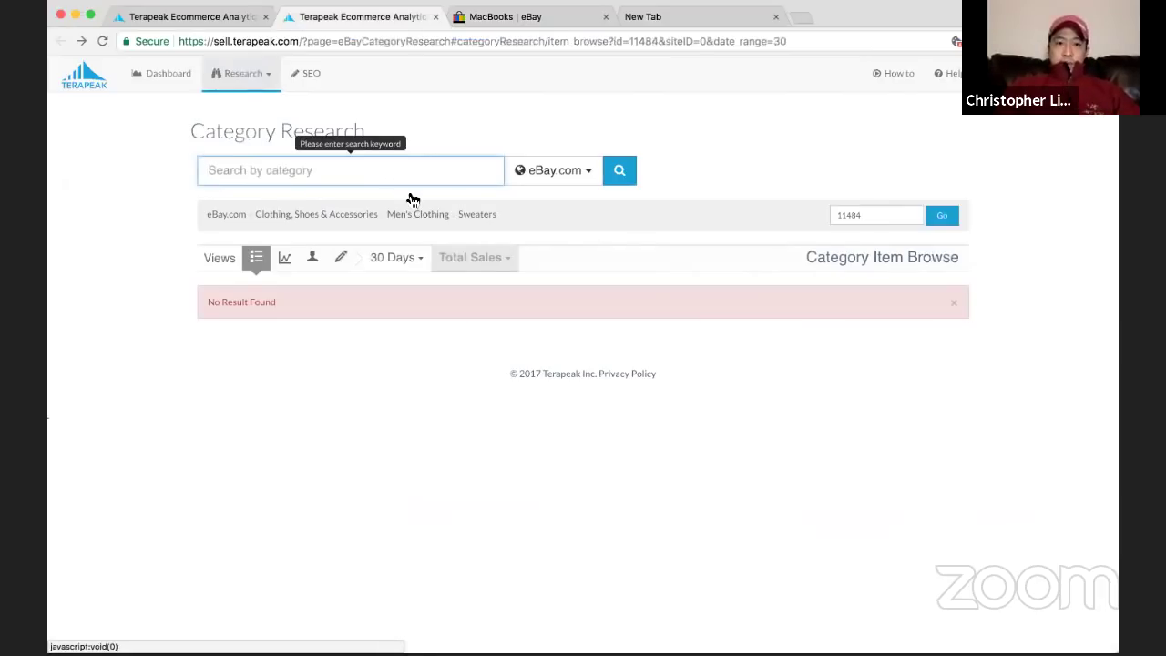
text(art)
key(Return)
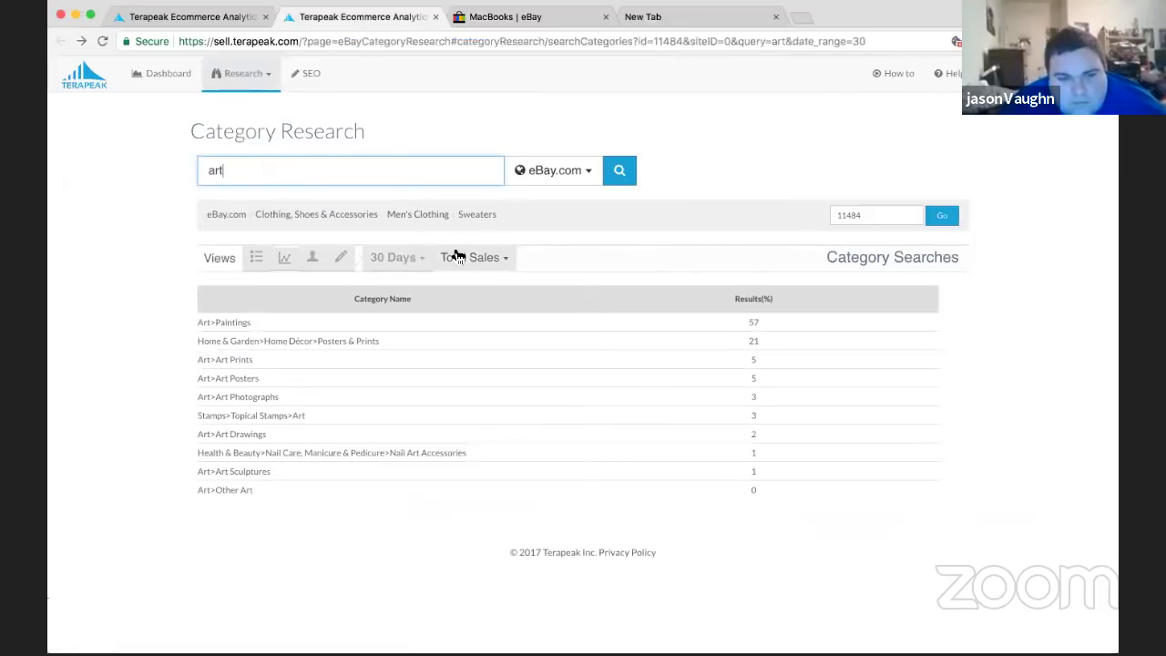
Clear the "art" category search, reset the scope to all of eBay.com, and reload the full Category Research listings
click(238, 216)
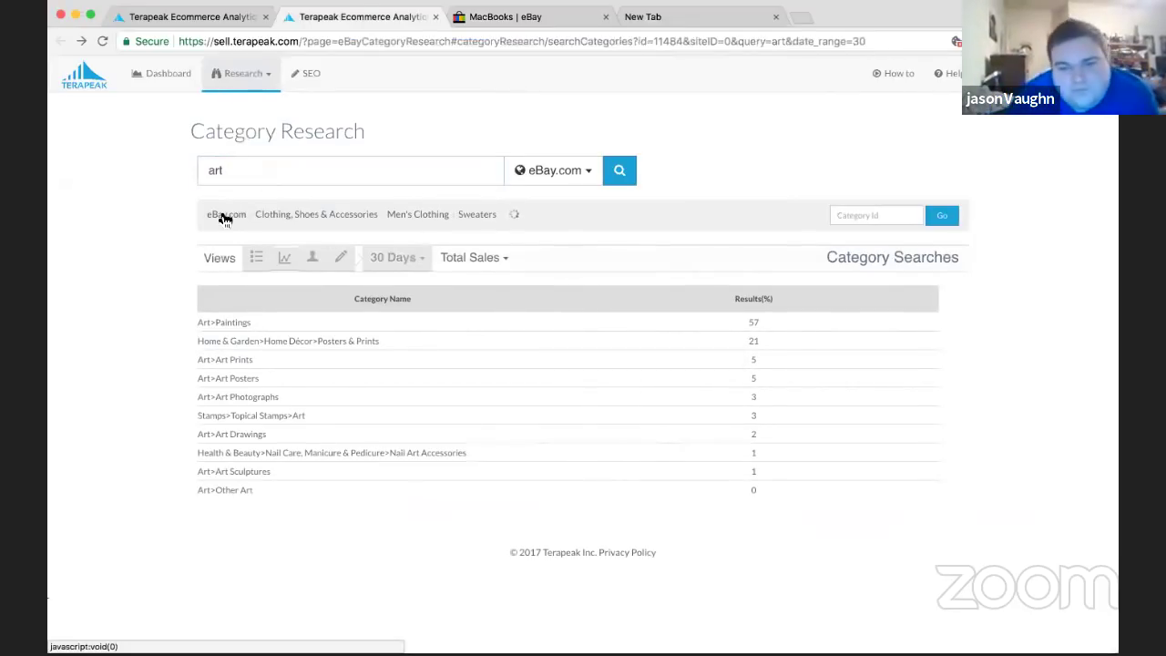
double_click(258, 177)
key(BackSpace)
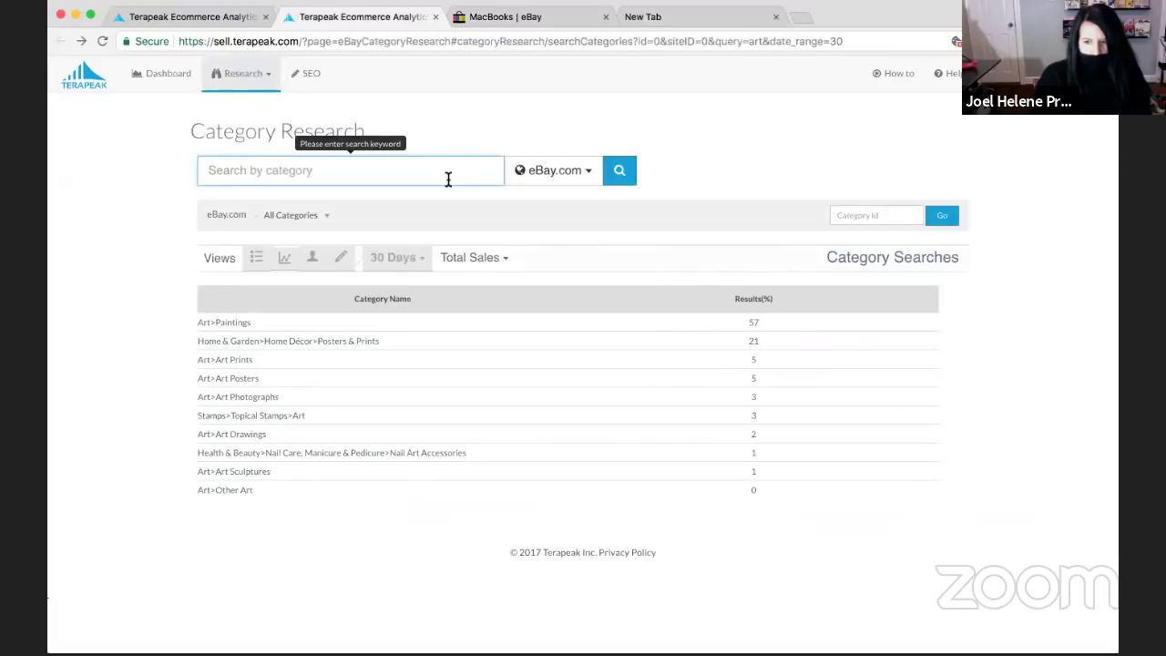
click(239, 222)
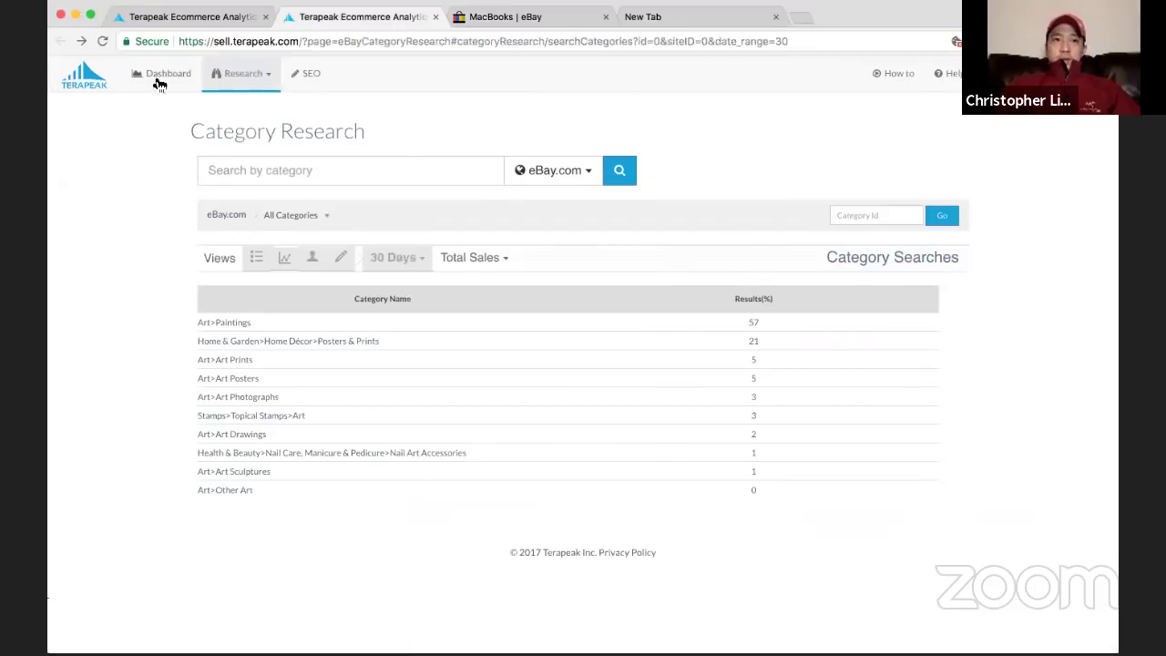
mouse_move(247, 73)
click(264, 216)
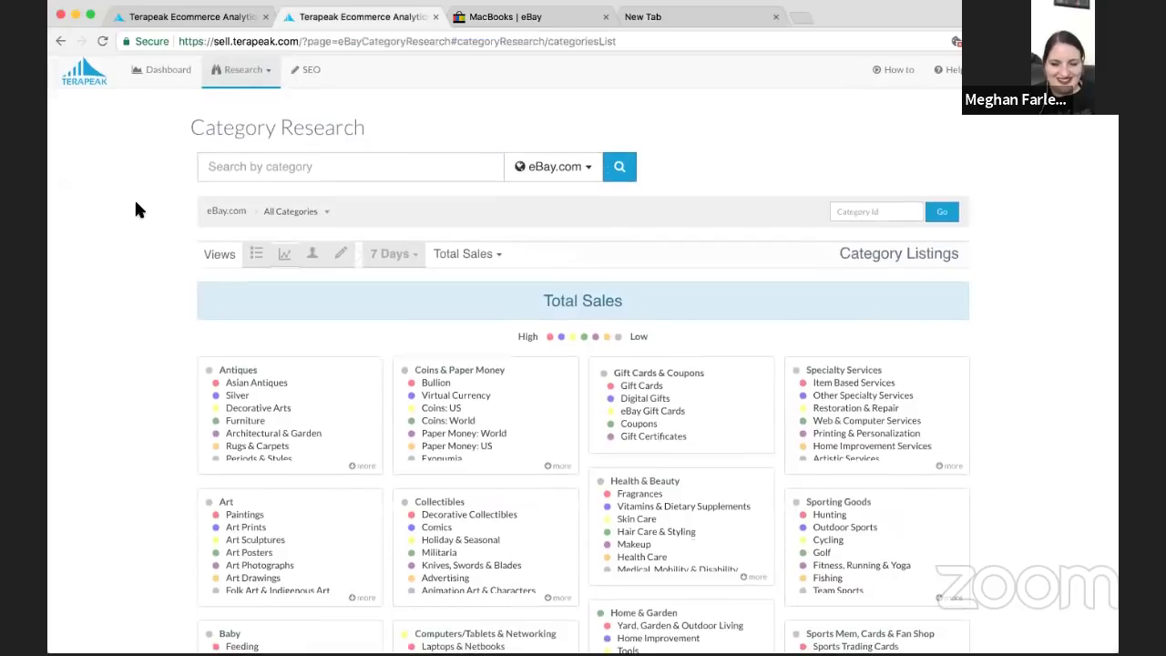
Examine the Total Sales colour rankings of the eBay categories and subcategories, from Antiques through to Everything Else
scroll(134, 204, down, 3)
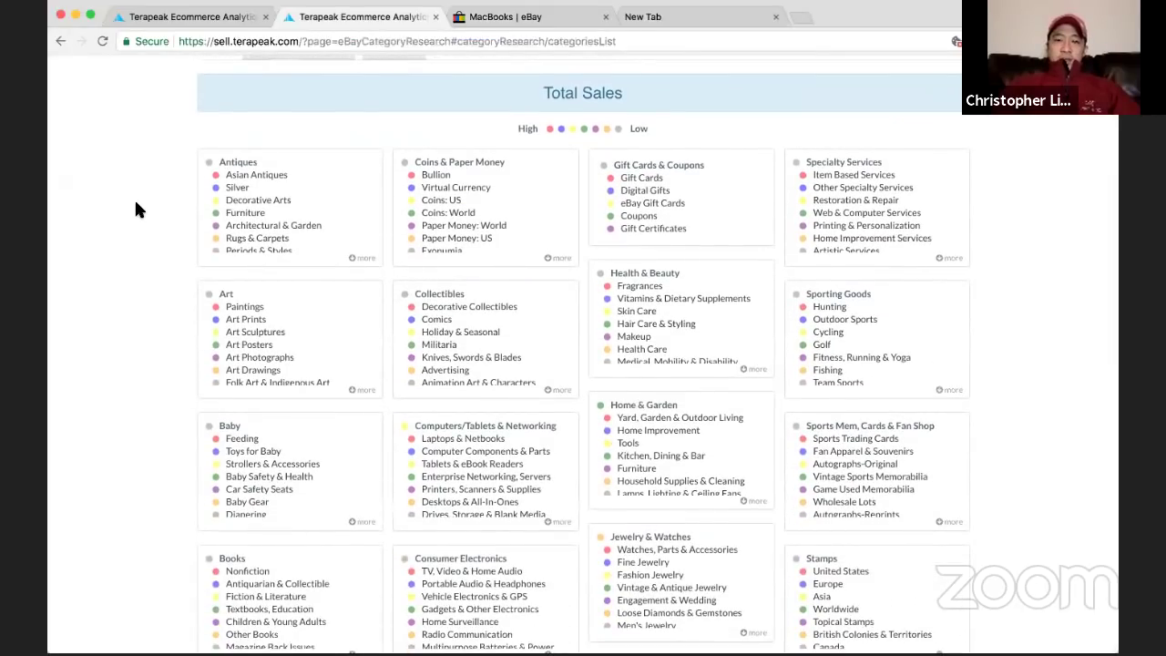
scroll(135, 204, down, 1)
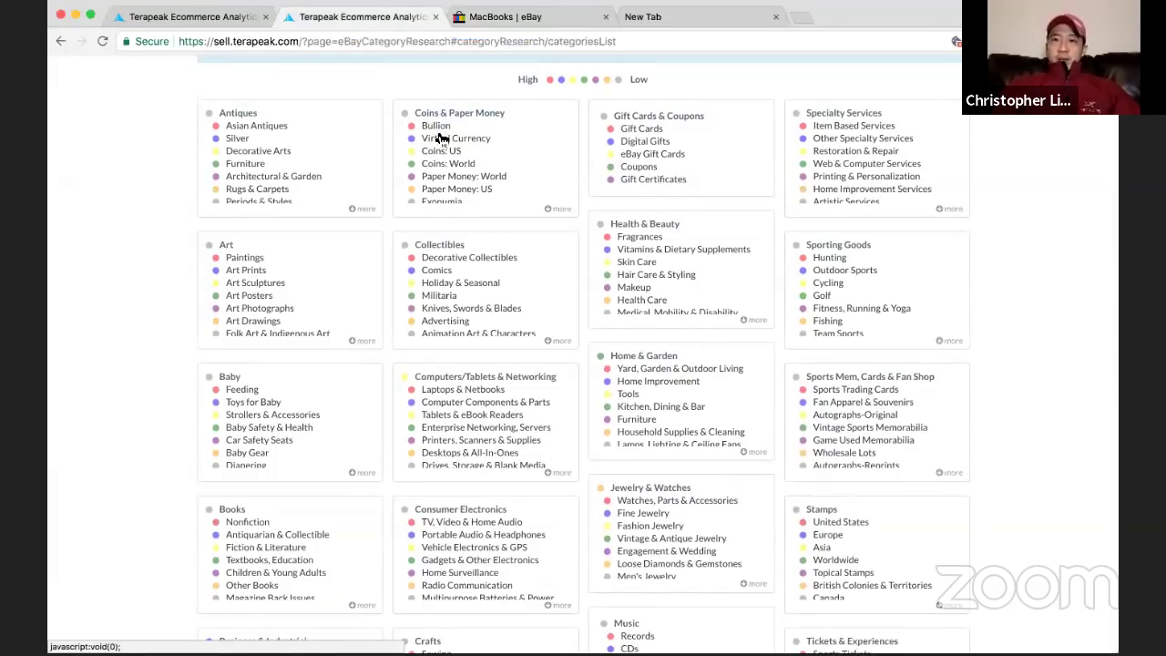
scroll(440, 138, down, 1)
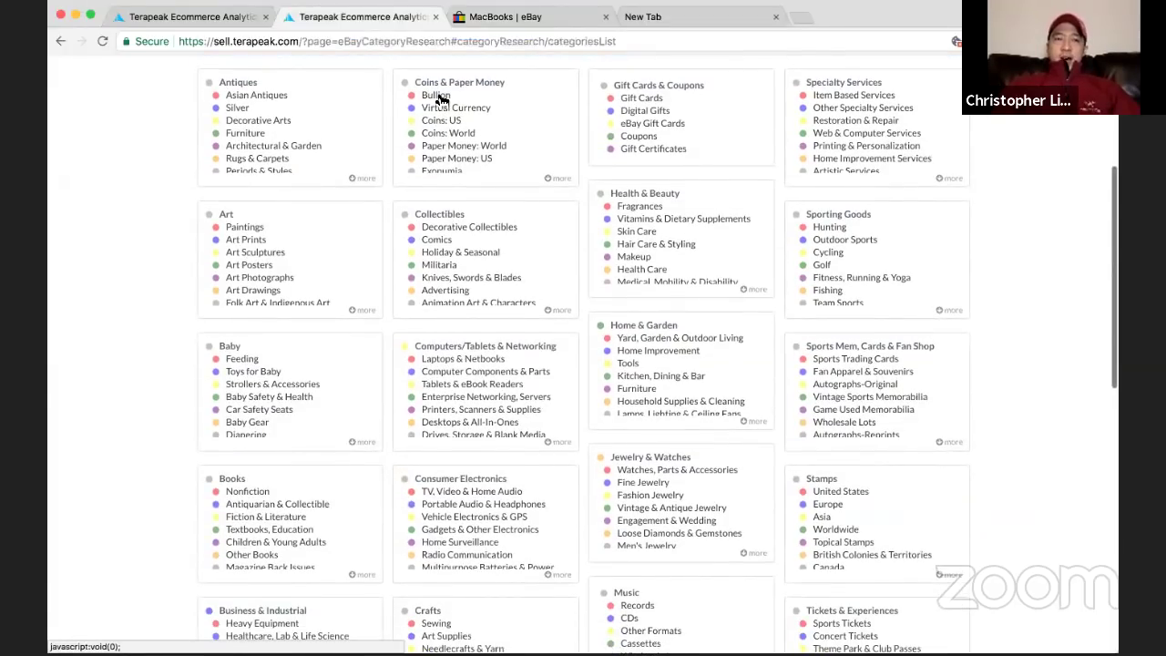
scroll(440, 98, down, 2)
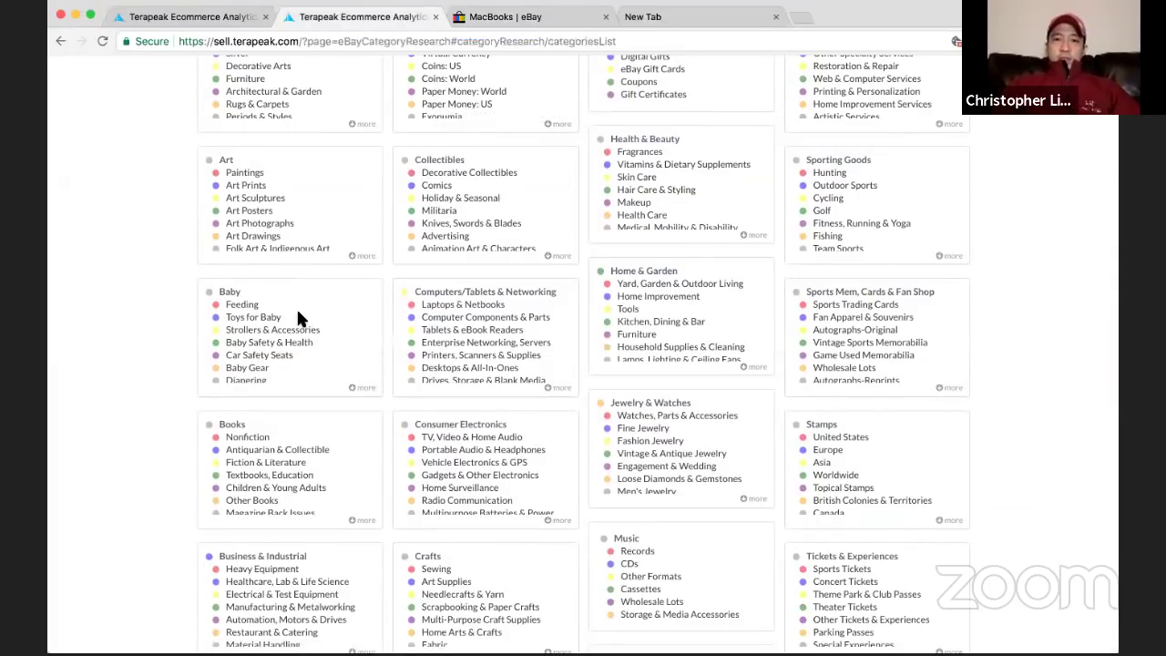
scroll(298, 312, down, 1)
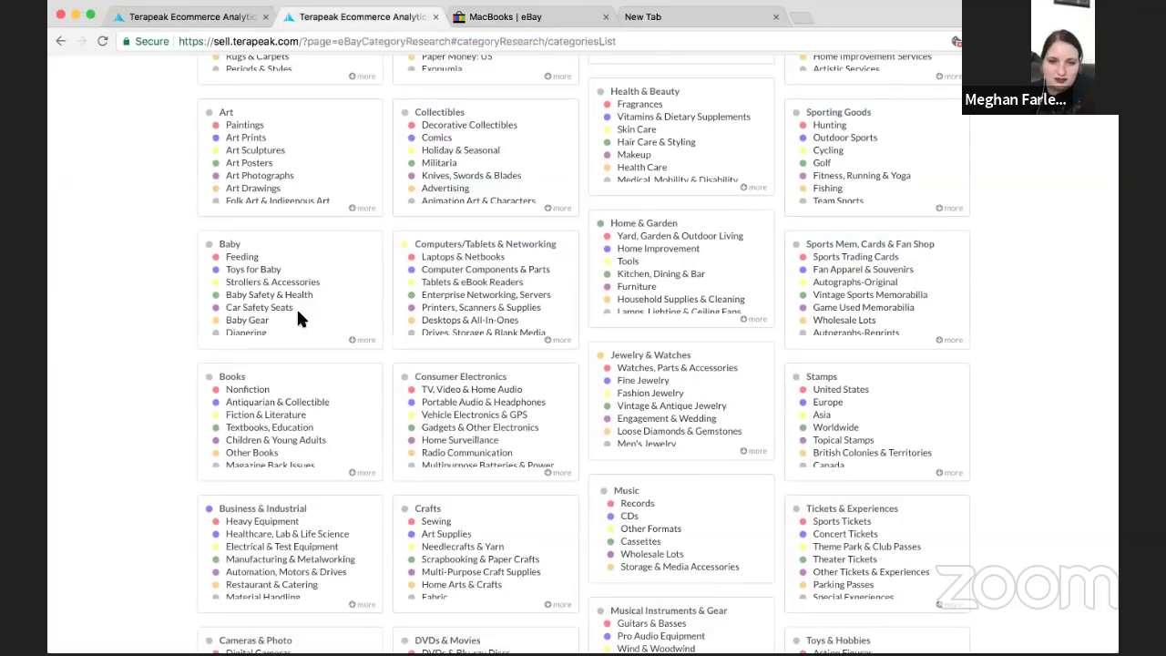
scroll(298, 313, down, 3)
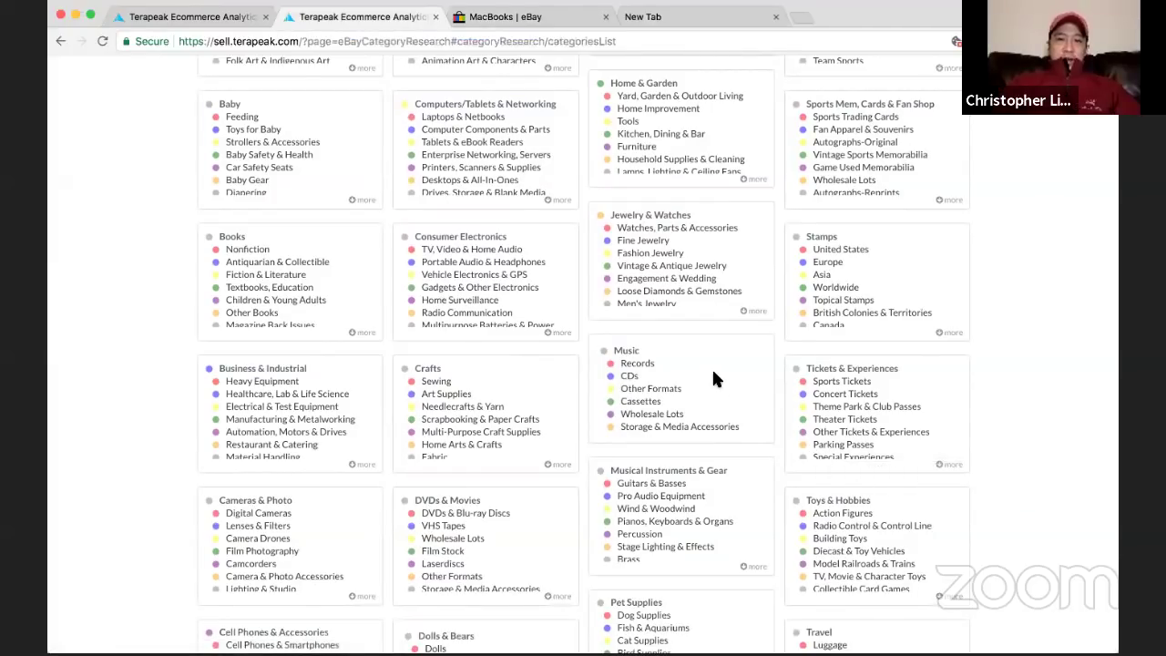
scroll(712, 372, down, 2)
scroll(714, 378, down, 2)
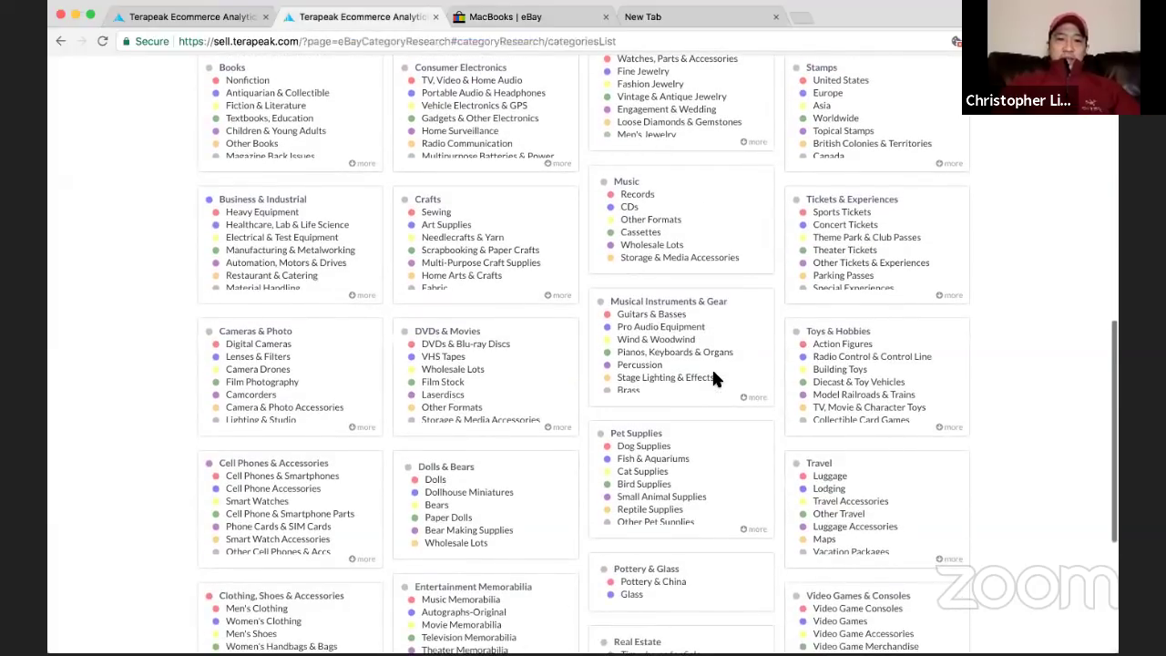
scroll(713, 377, down, 2)
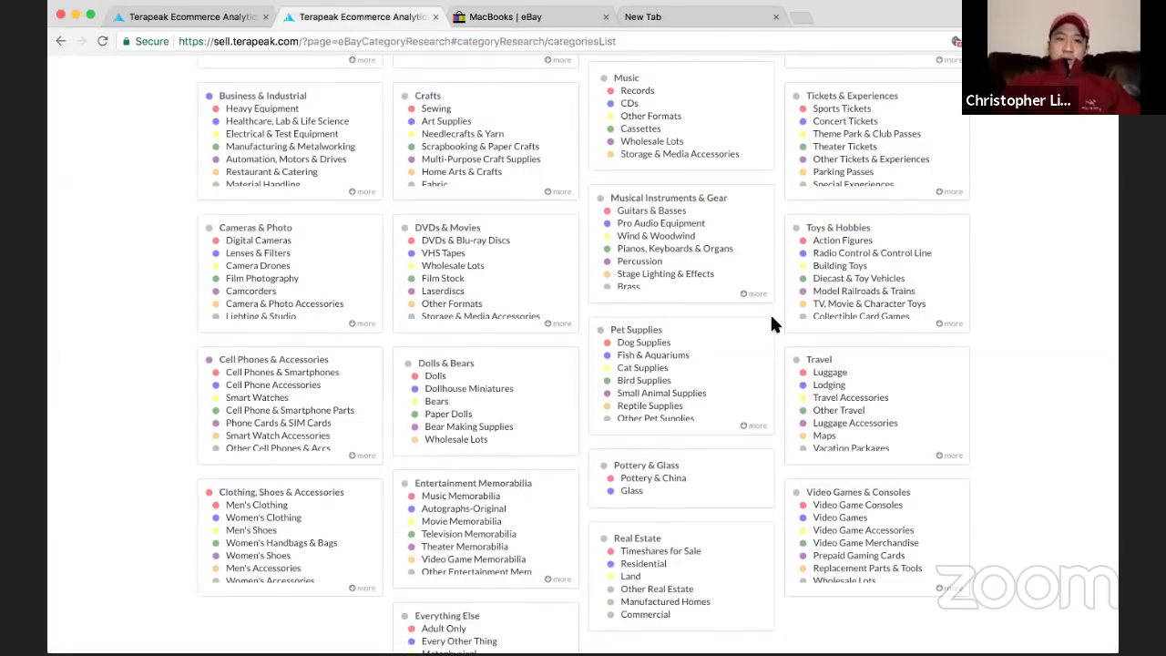
scroll(770, 324, down, 2)
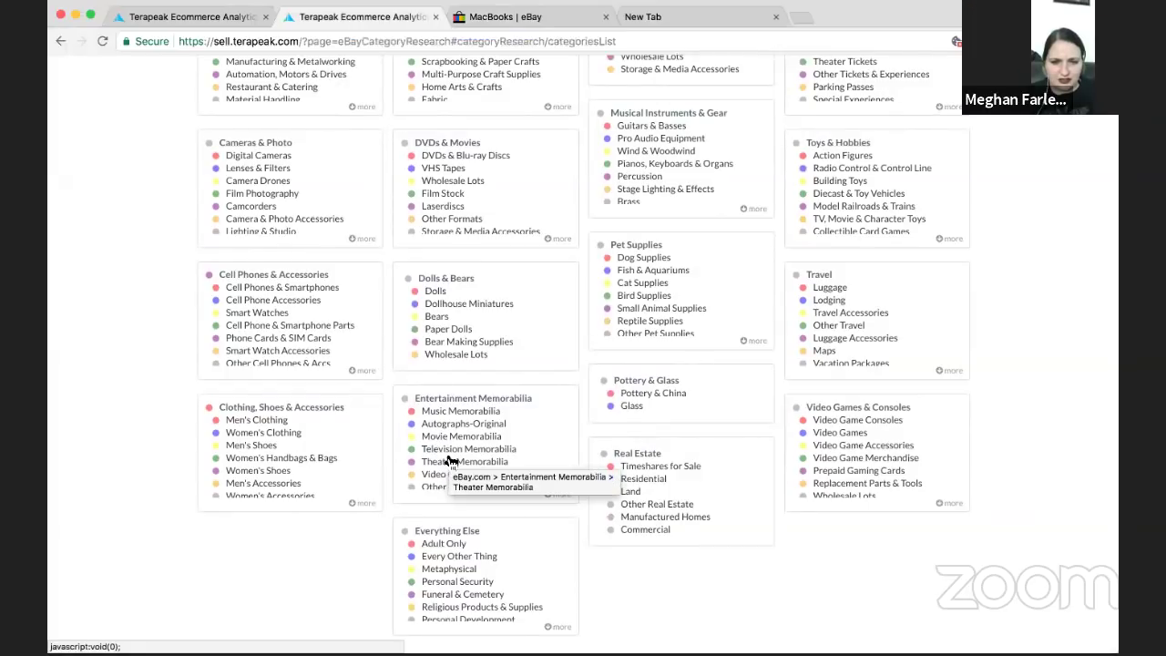
scroll(449, 462, down, 1)
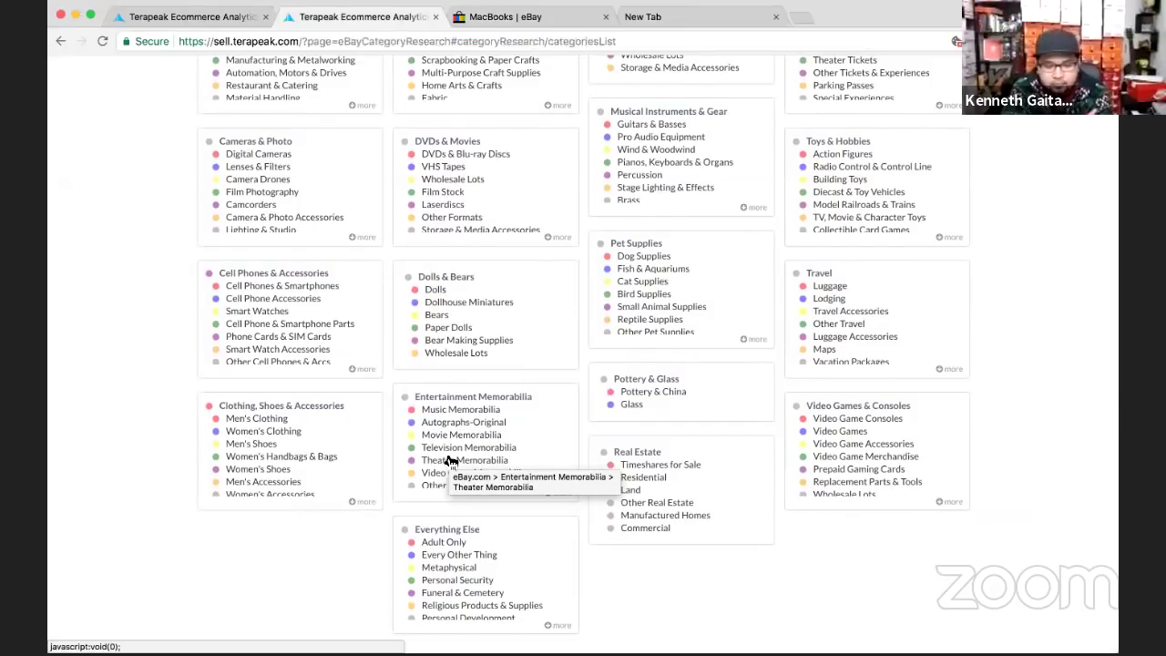
scroll(449, 462, down, 2)
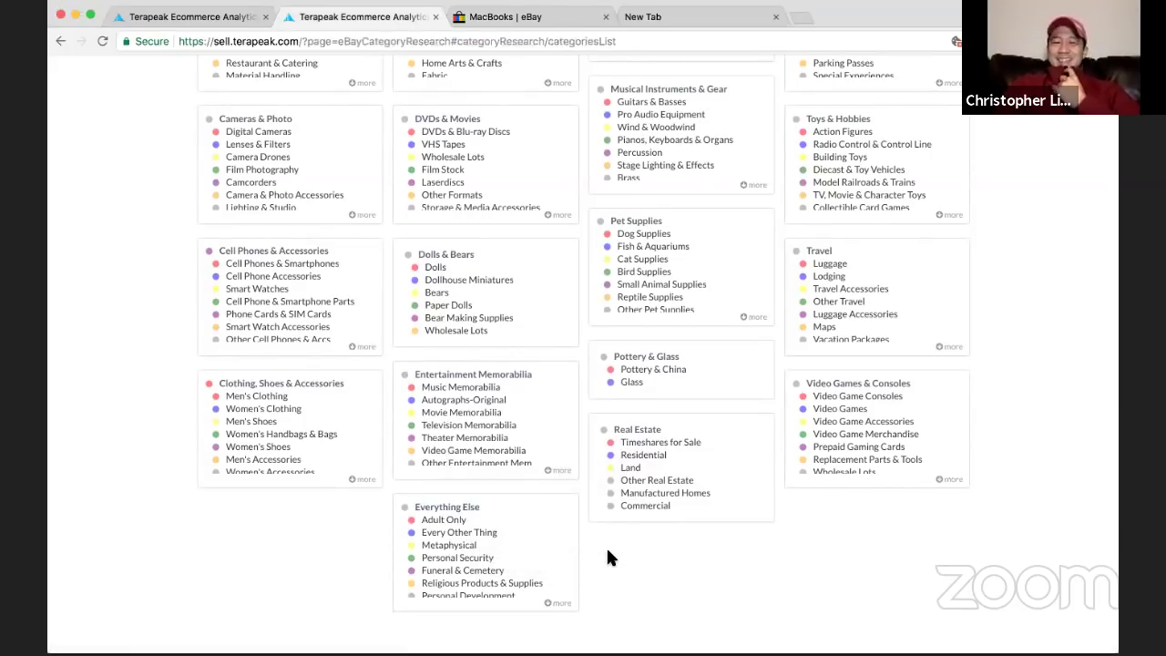
scroll(493, 536, down, 1)
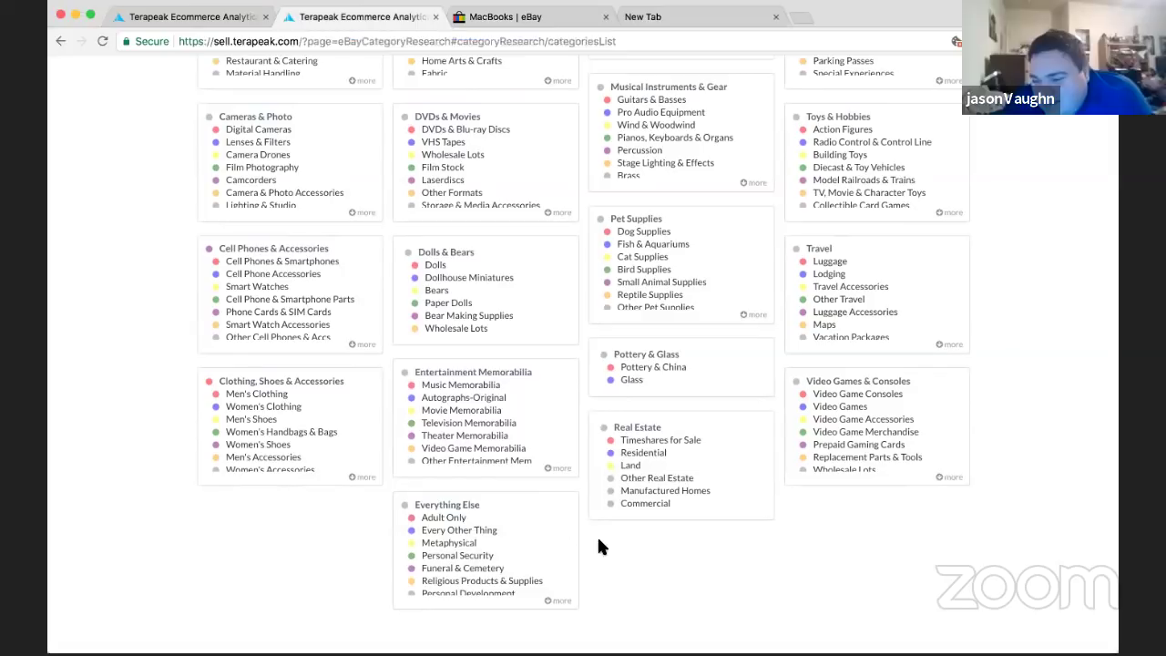
Review the category rankings again from the end of the listings back up, including Jewelry & Watches, Home & Garden and Sporting Goods
scroll(641, 549, up, 2)
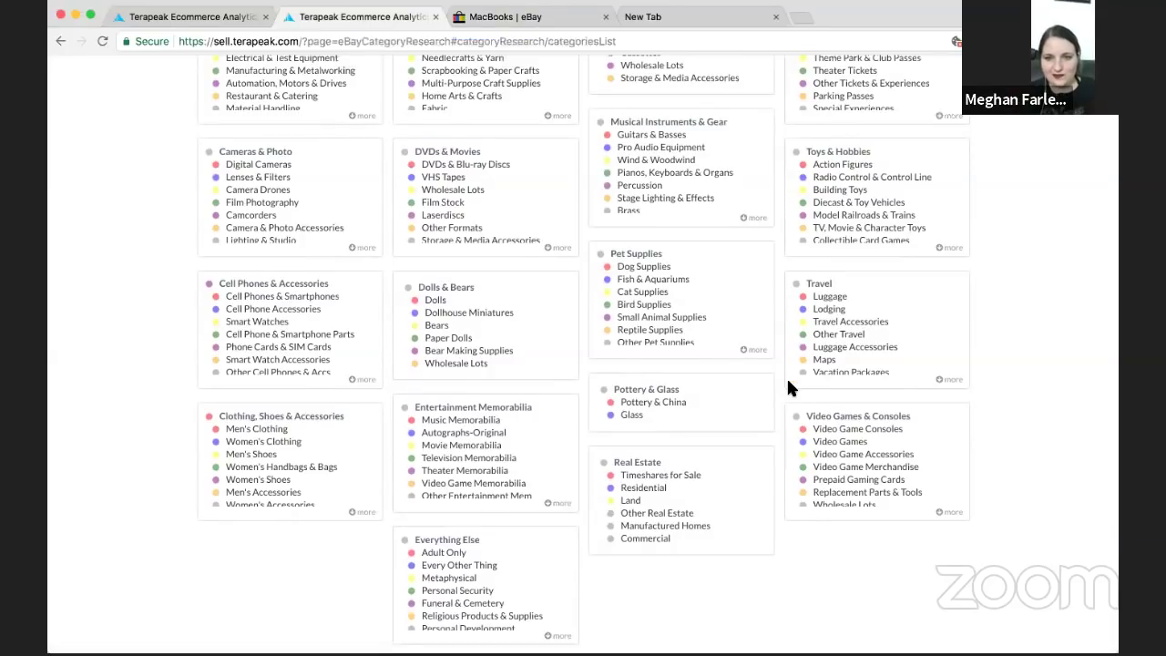
scroll(789, 386, up, 1)
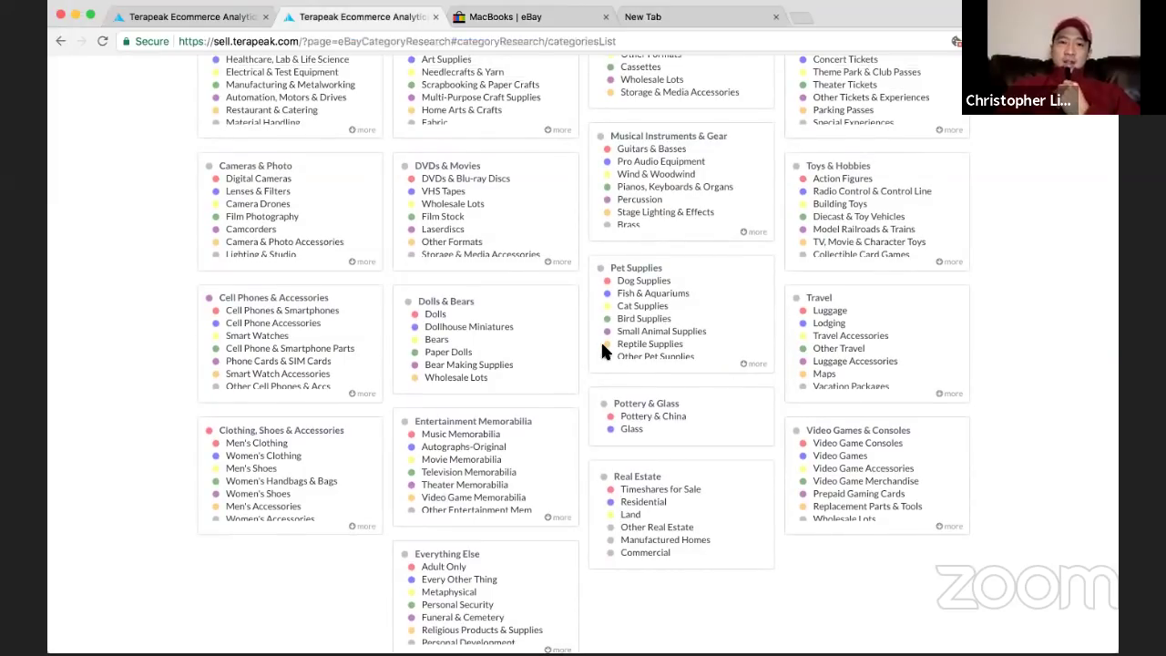
scroll(601, 343, up, 2)
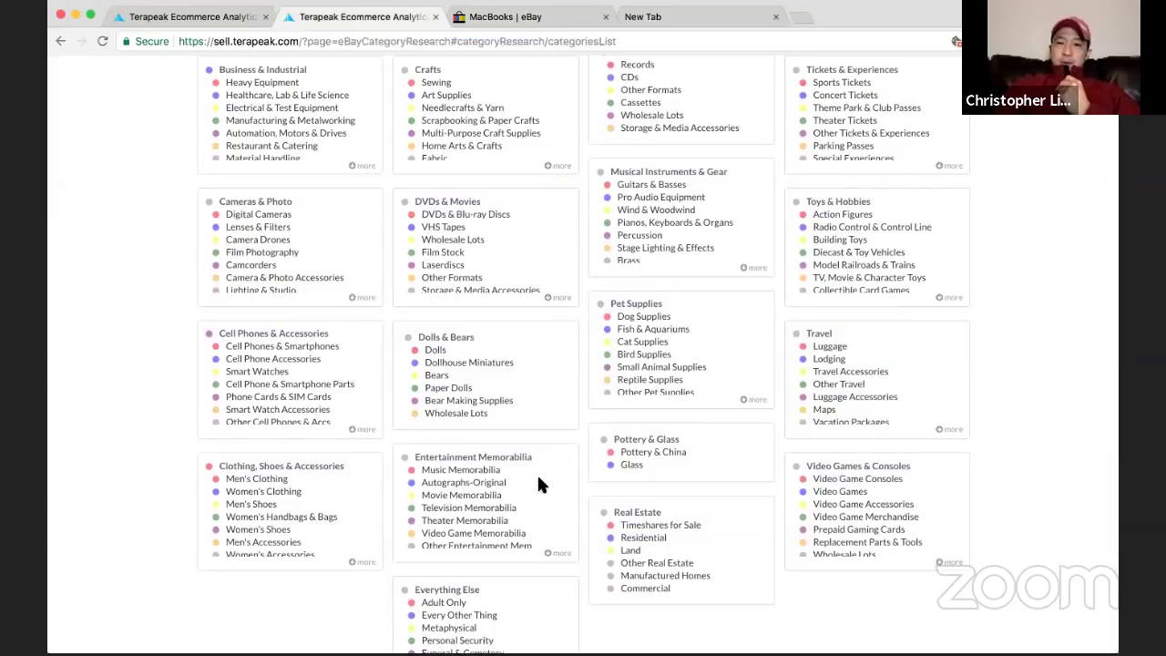
scroll(538, 477, up, 2)
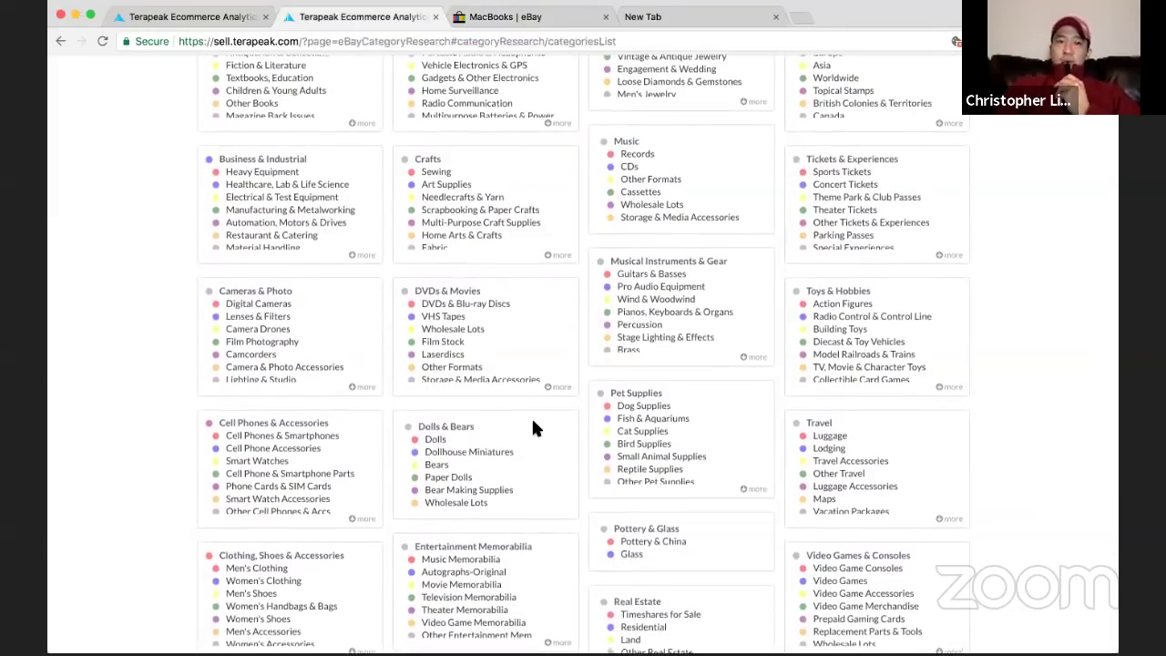
scroll(529, 365, up, 2)
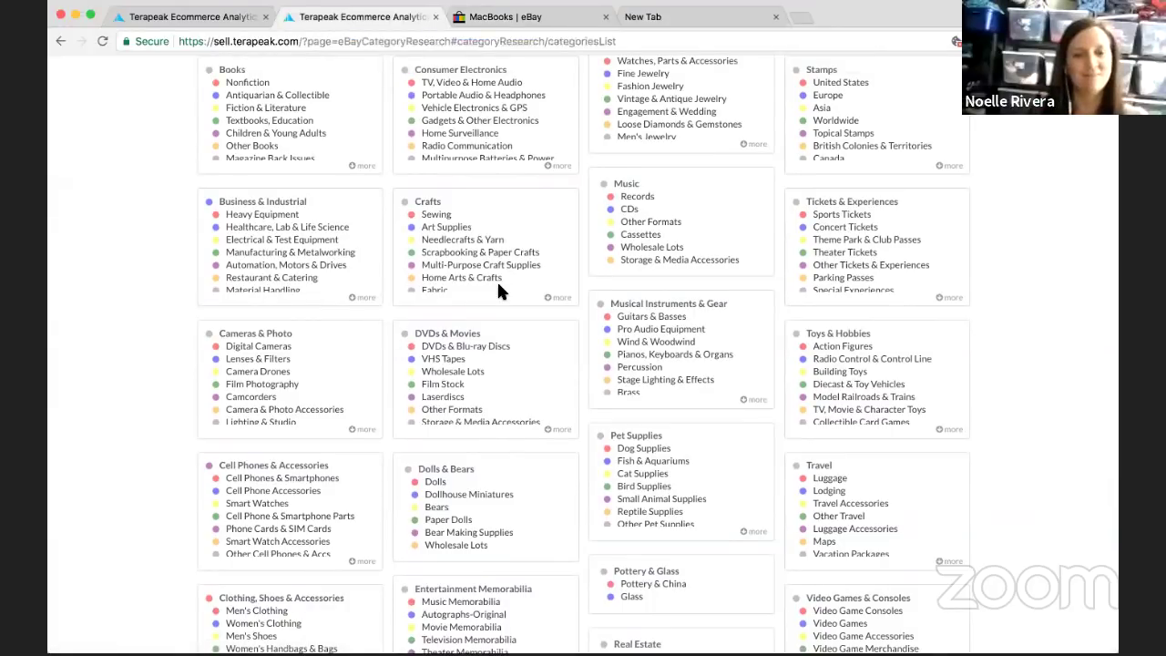
scroll(497, 283, up, 2)
scroll(503, 292, up, 3)
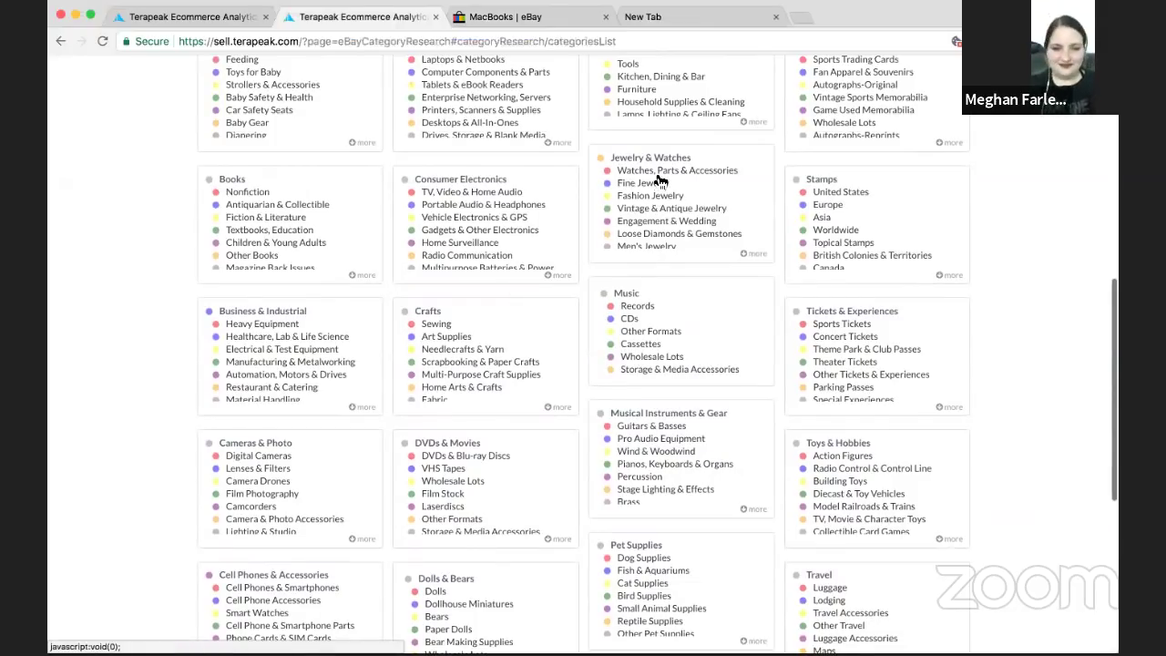
scroll(646, 259, up, 1)
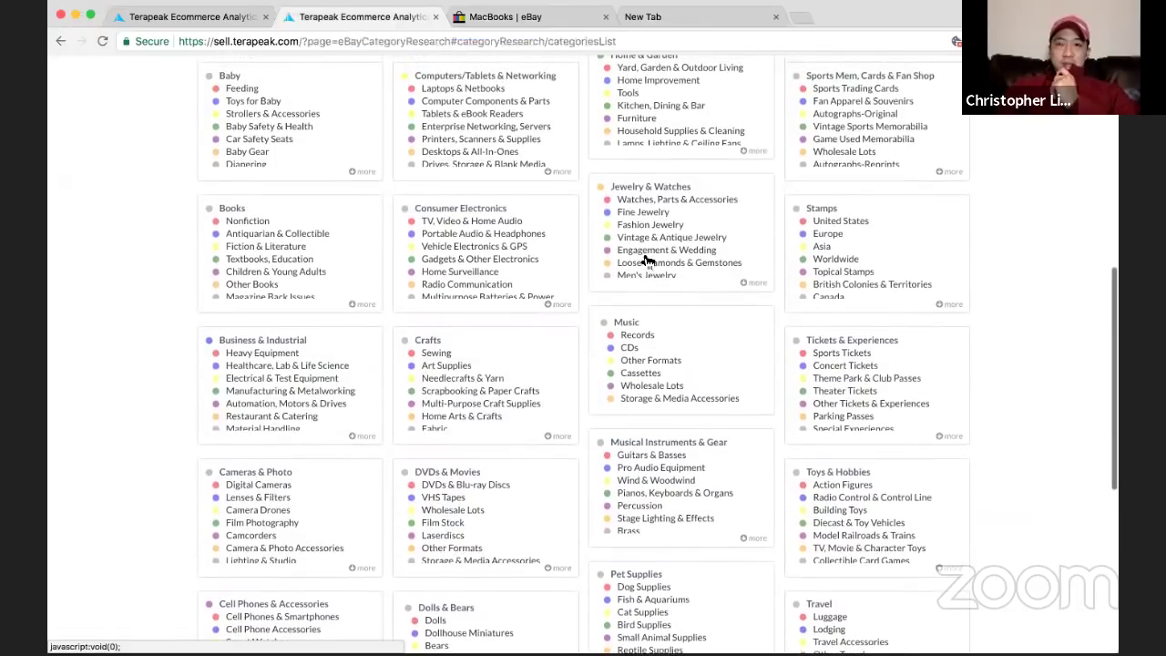
scroll(646, 260, up, 2)
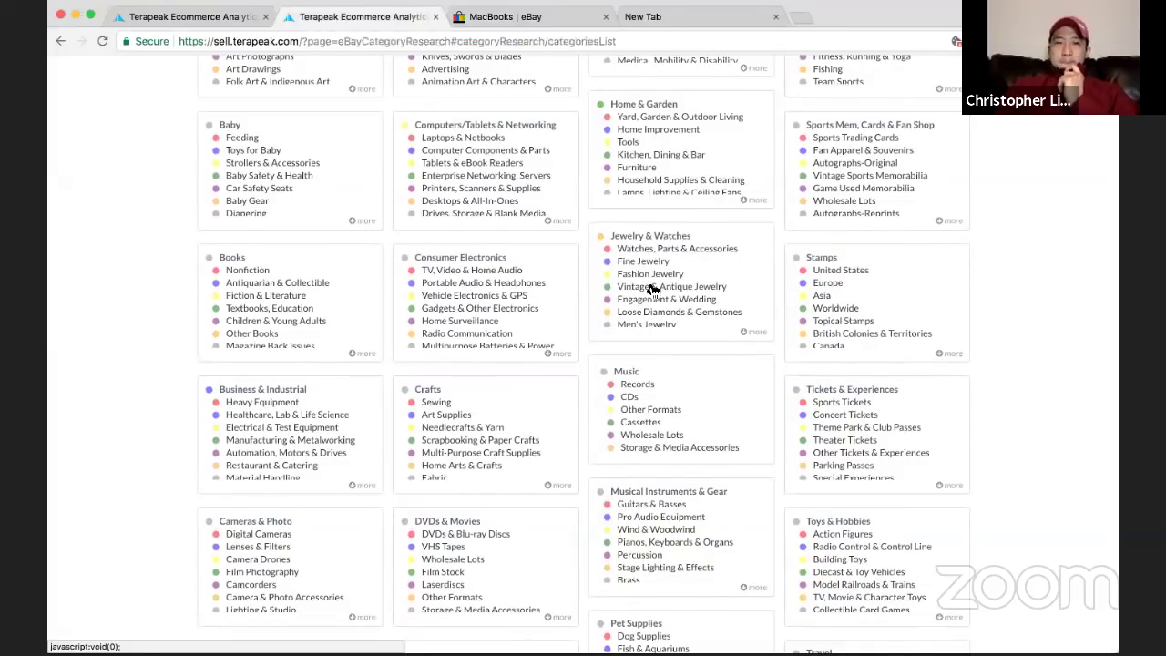
scroll(654, 289, up, 2)
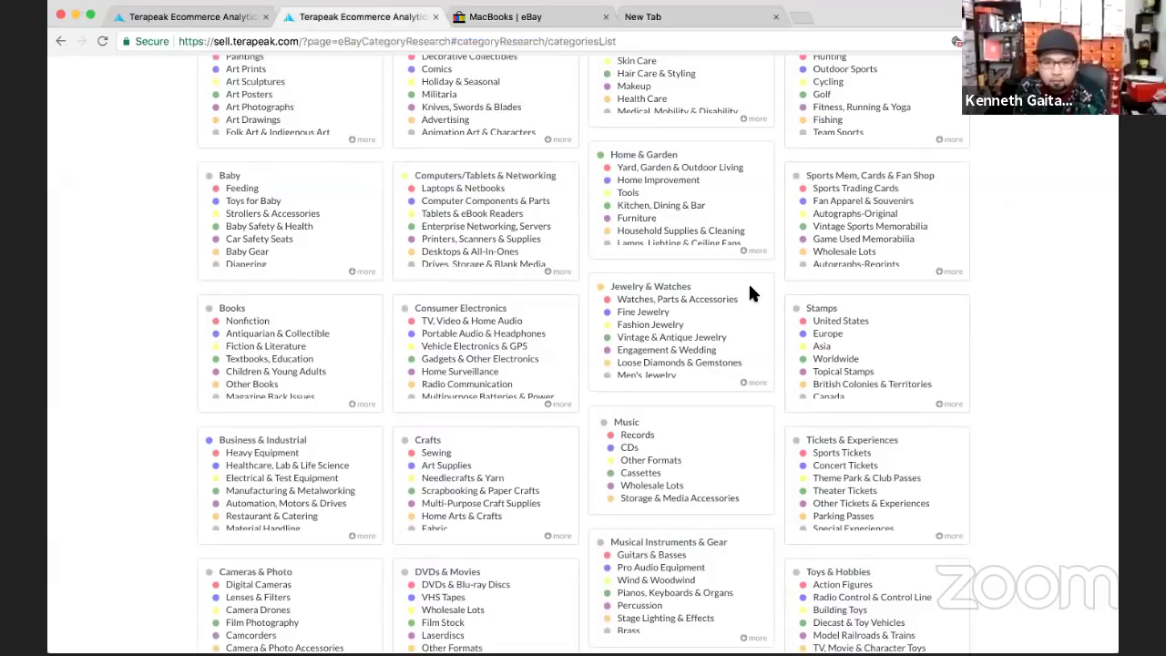
scroll(750, 286, up, 3)
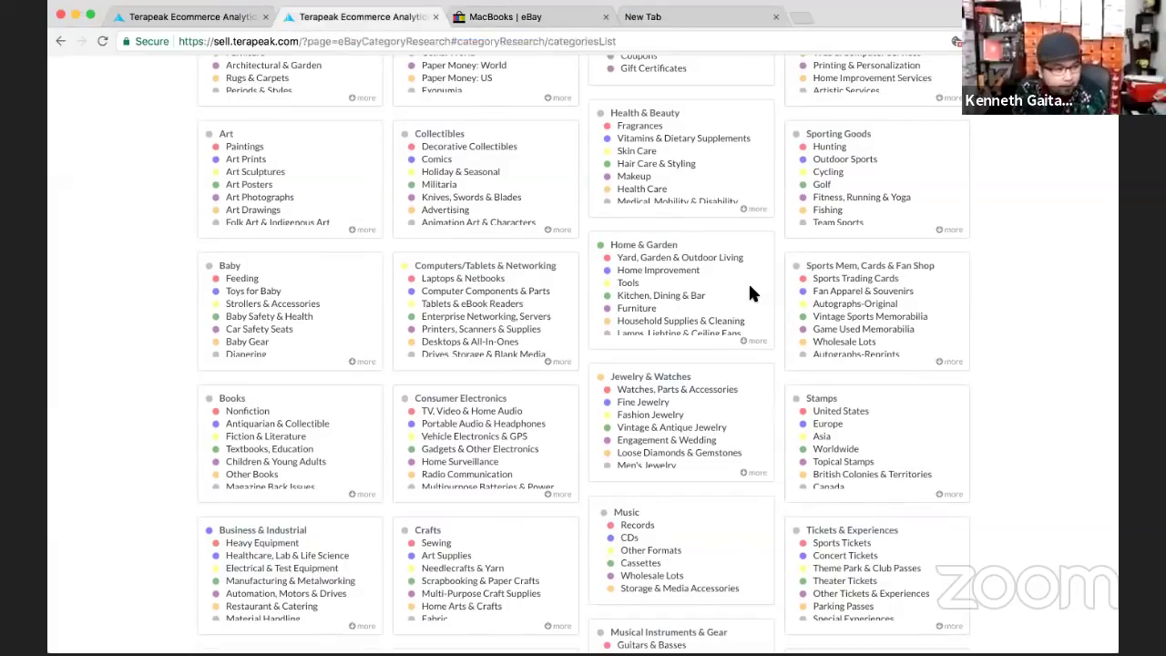
scroll(750, 293, up, 2)
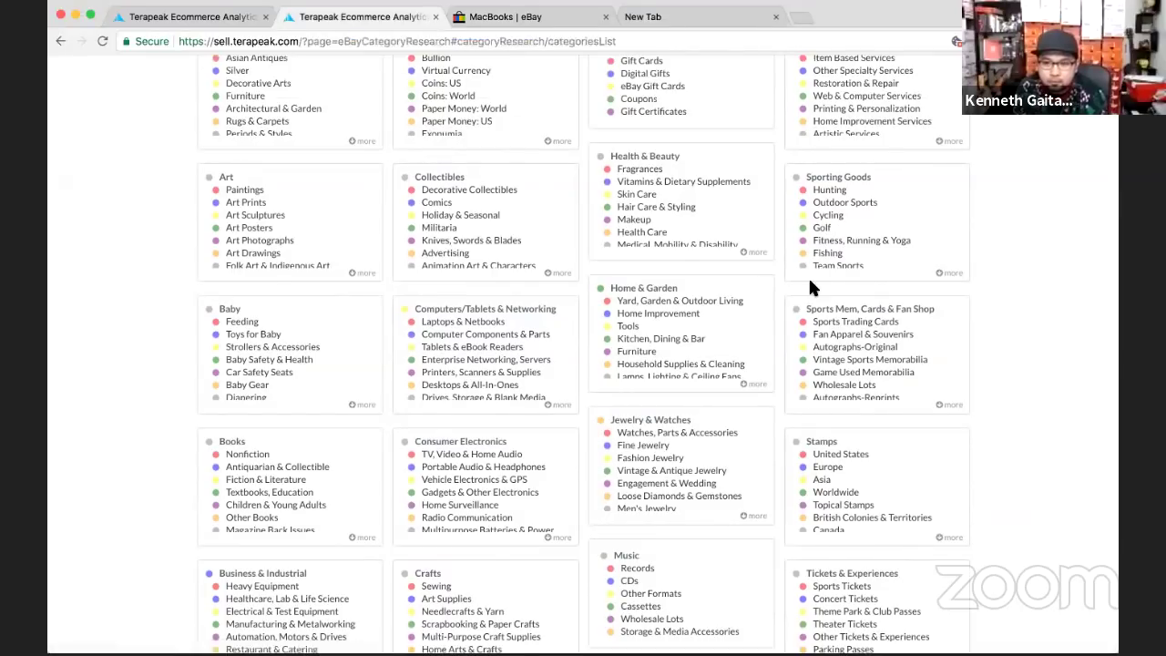
scroll(809, 280, up, 1)
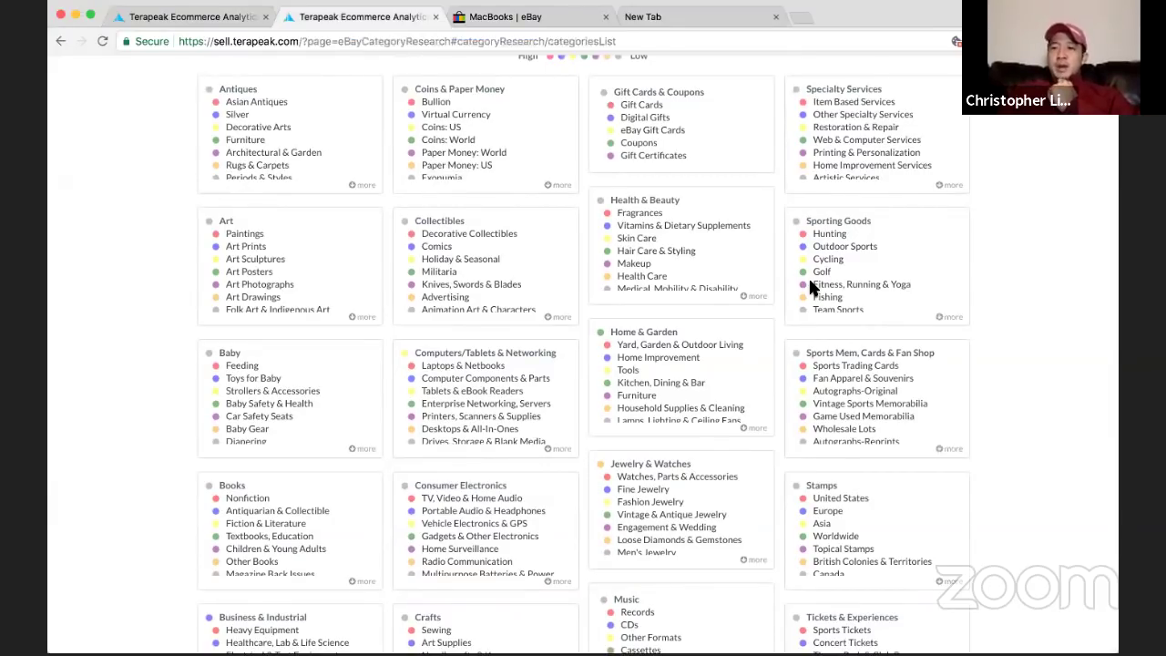
Open the Paintings subcategory under Art in Category Research, and return to the full category listings
scroll(808, 285, up, 1)
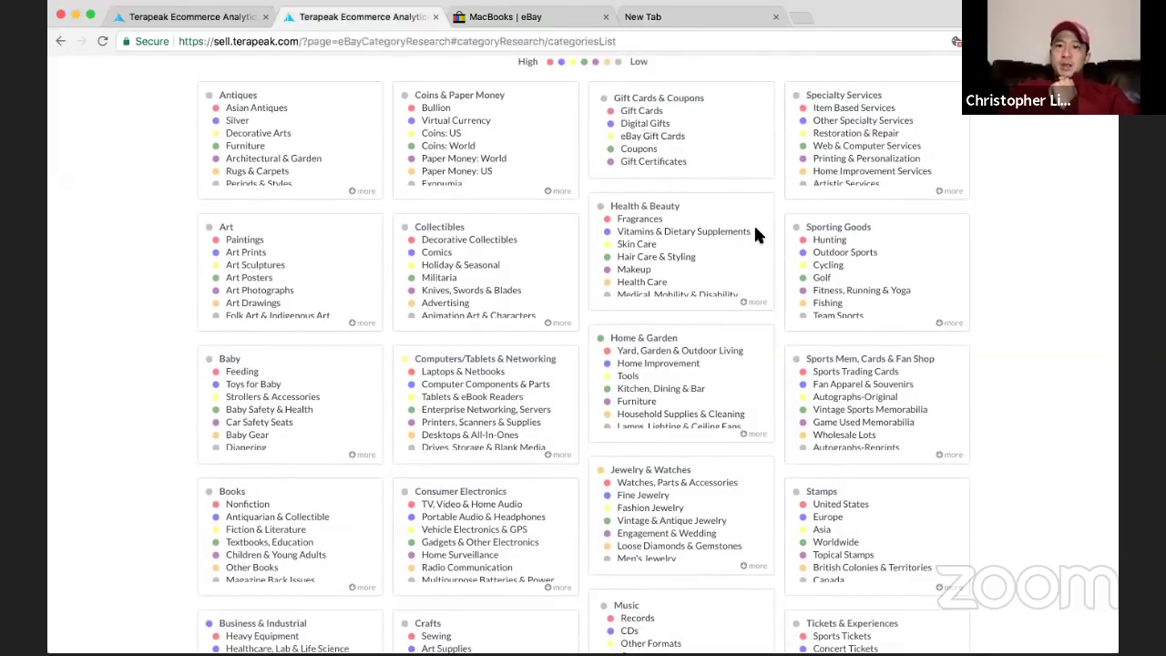
scroll(754, 229, up, 2)
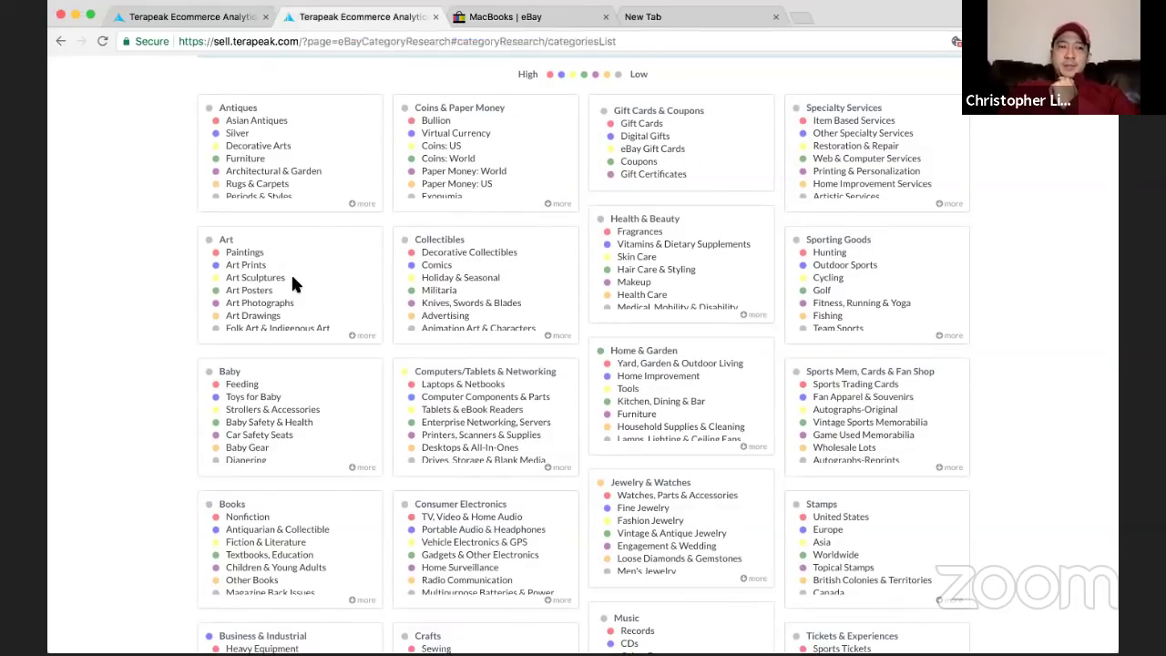
click(248, 253)
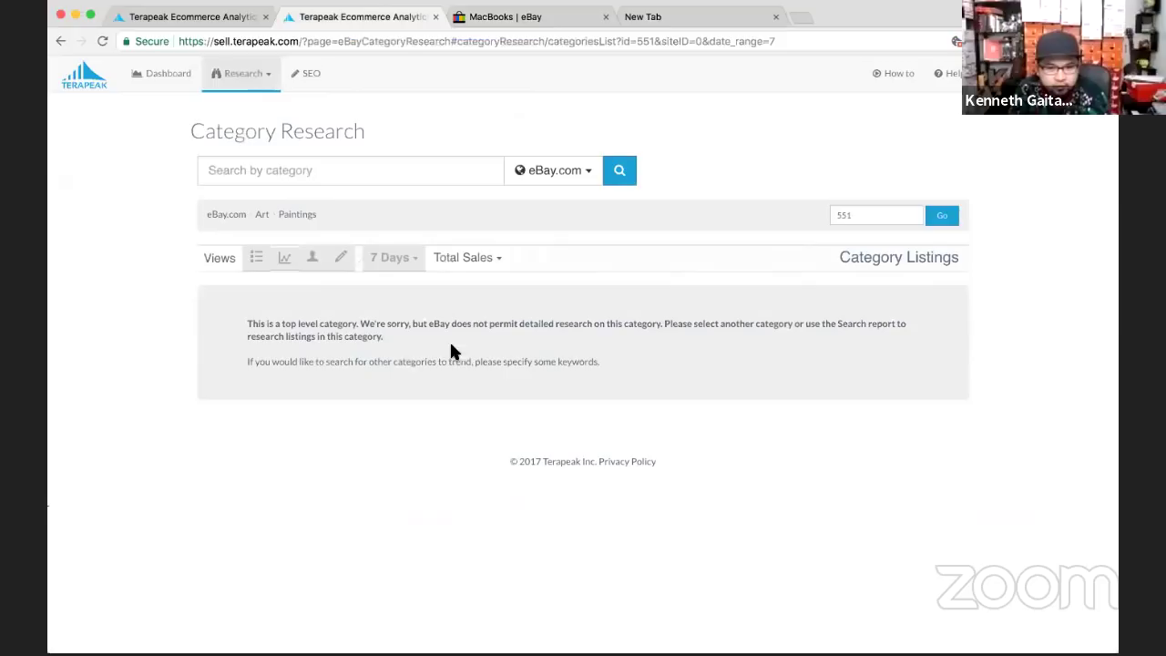
click(62, 43)
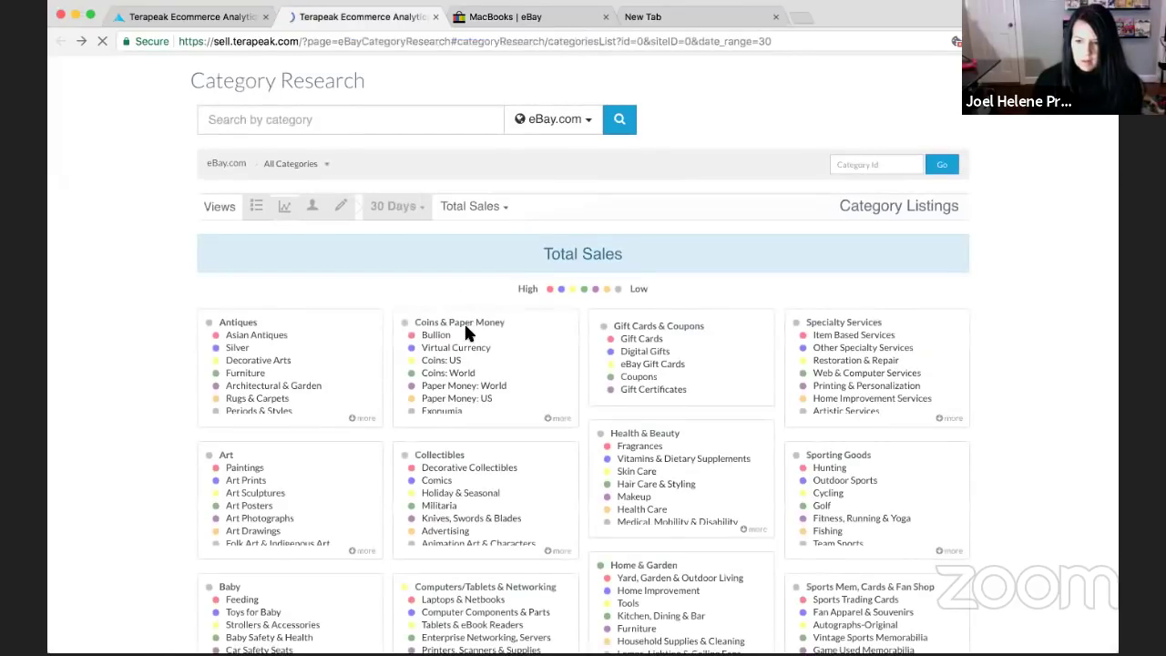
Open the Art category to view its subcategories ranked by Total Sales
scroll(465, 328, down, 2)
scroll(466, 332, down, 3)
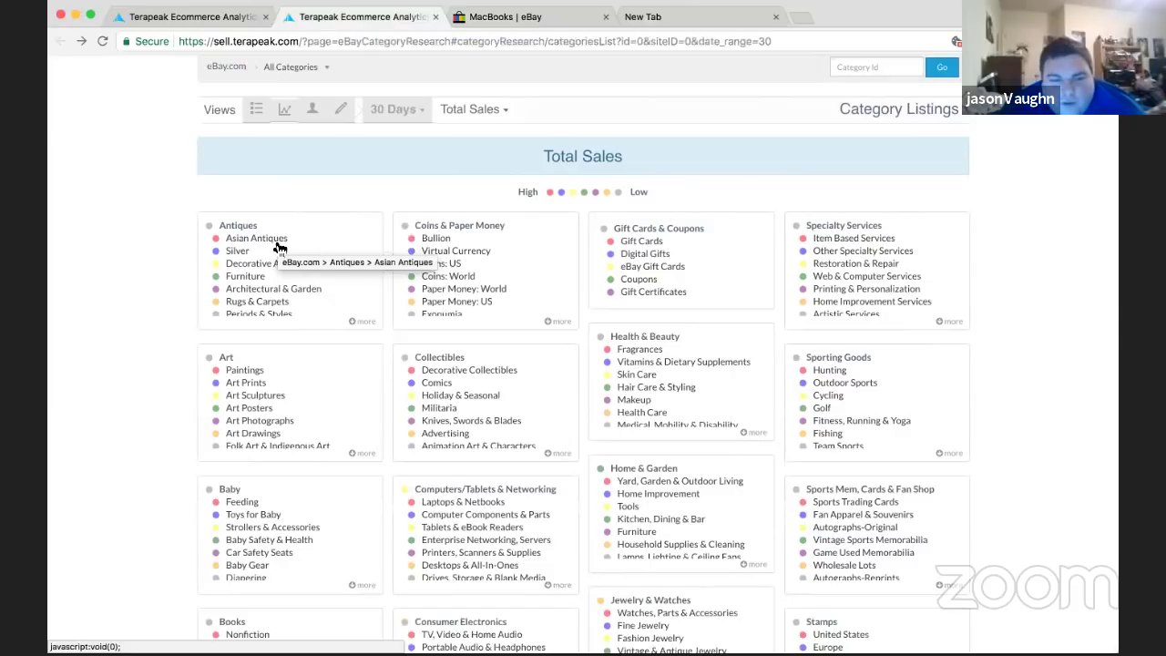
click(227, 358)
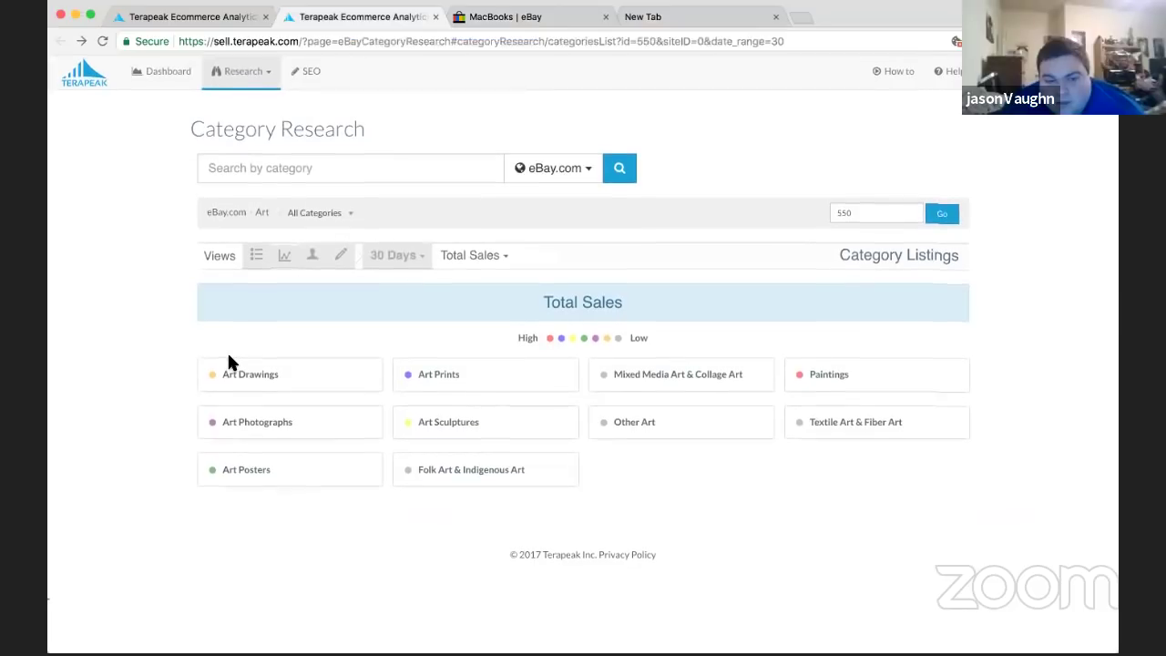
Open Hot Research for eBay.com, sort the hot categories with the hottest first, and review the Super Hot entries
click(252, 72)
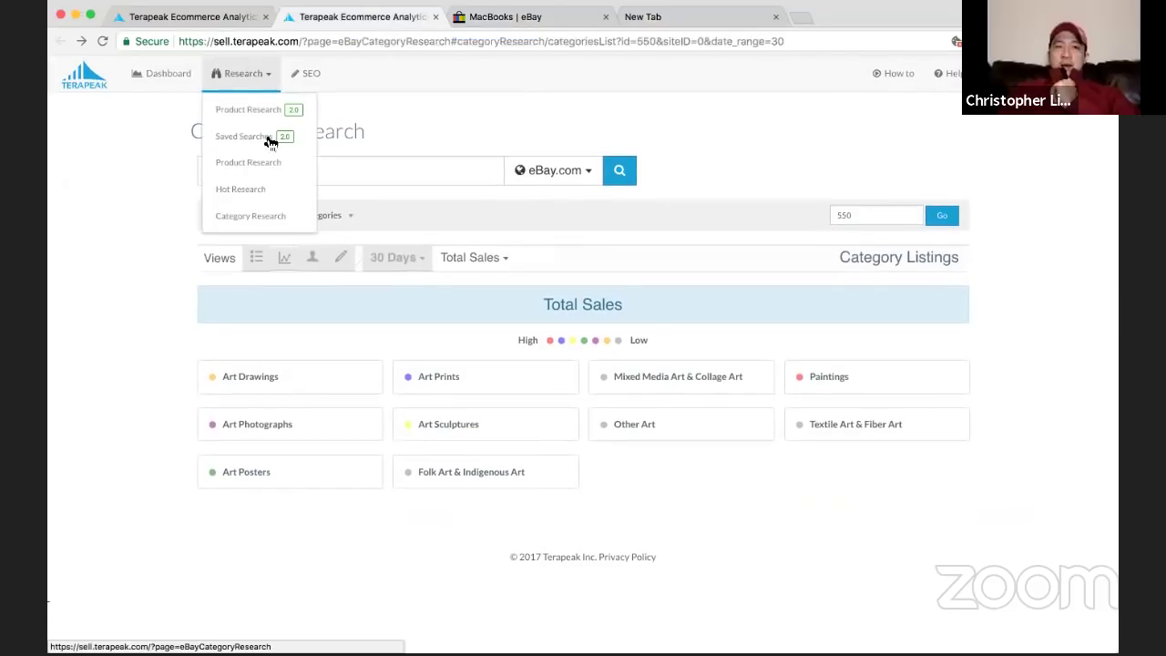
click(260, 189)
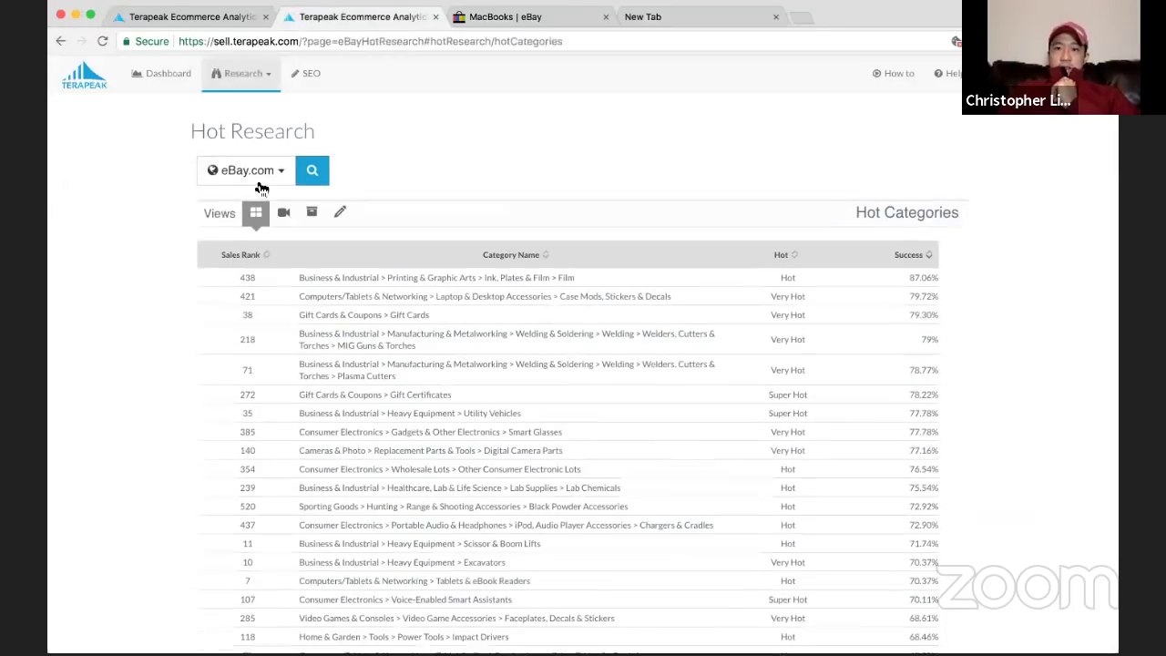
click(775, 258)
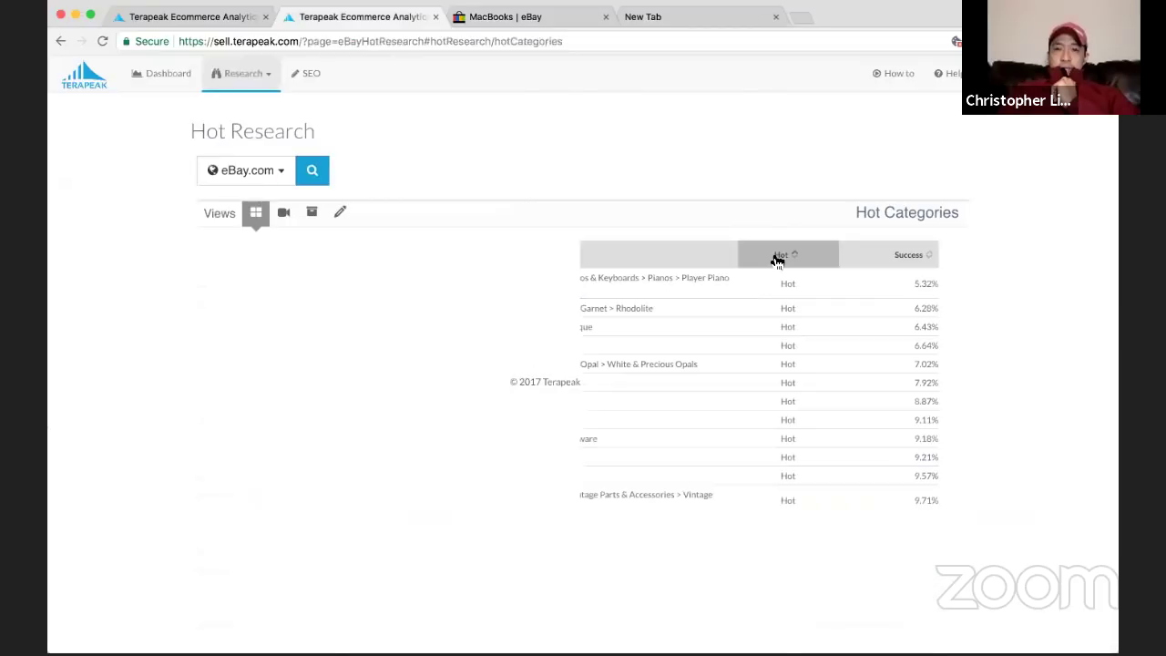
click(776, 258)
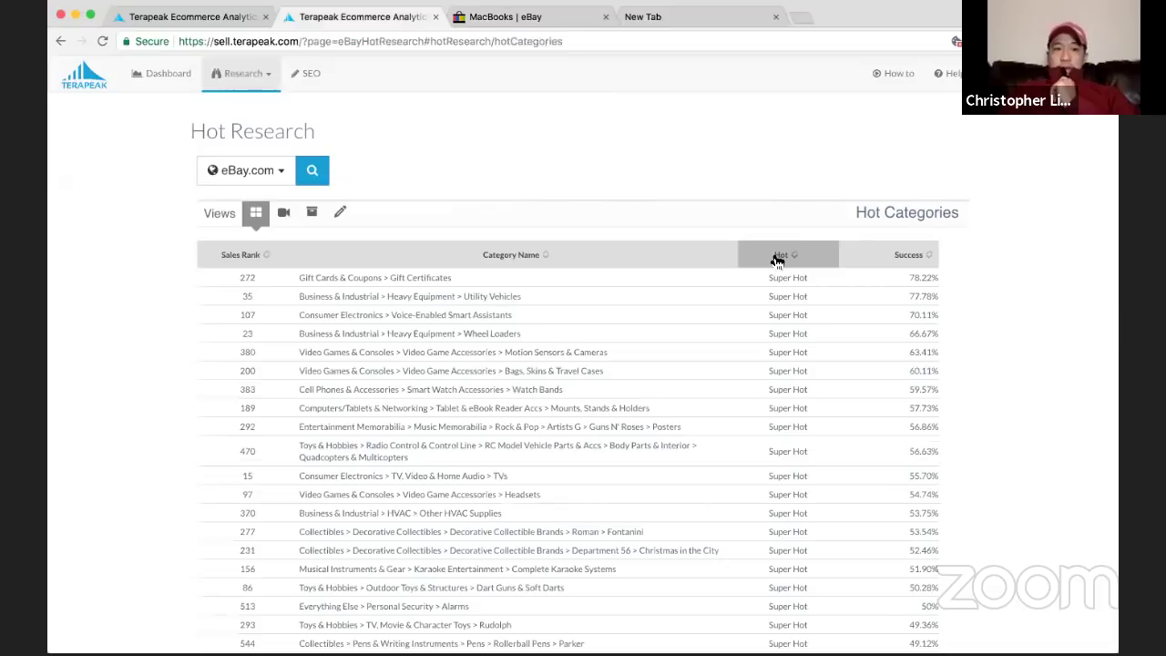
scroll(775, 261, down, 1)
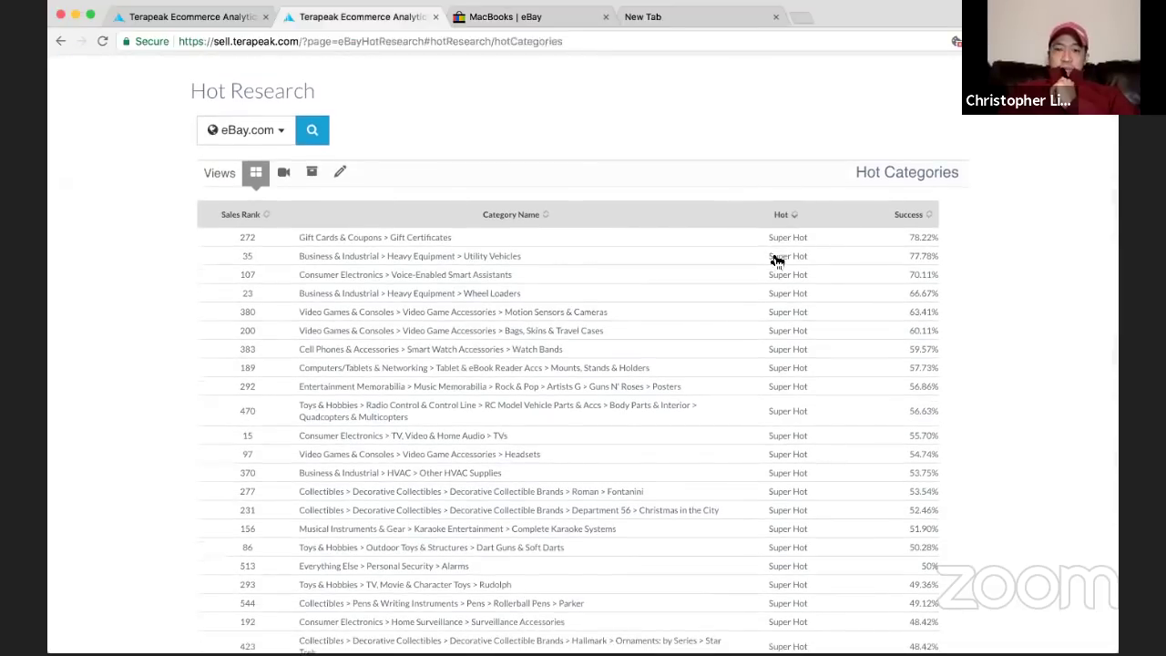
scroll(773, 260, up, 1)
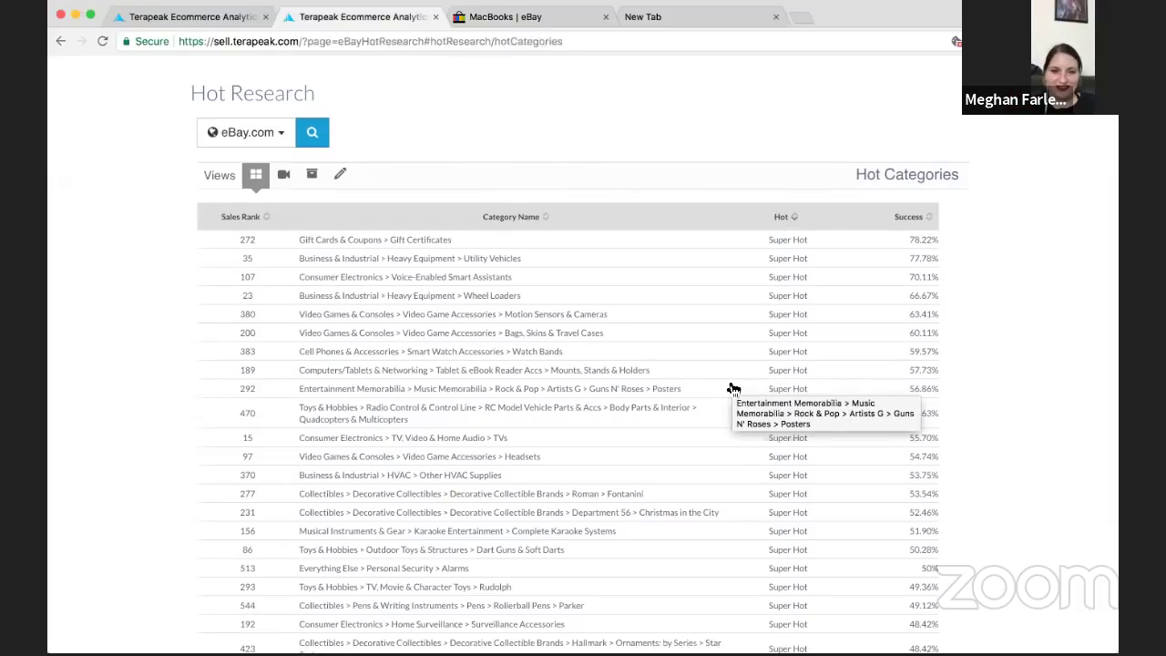
scroll(734, 389, down, 1)
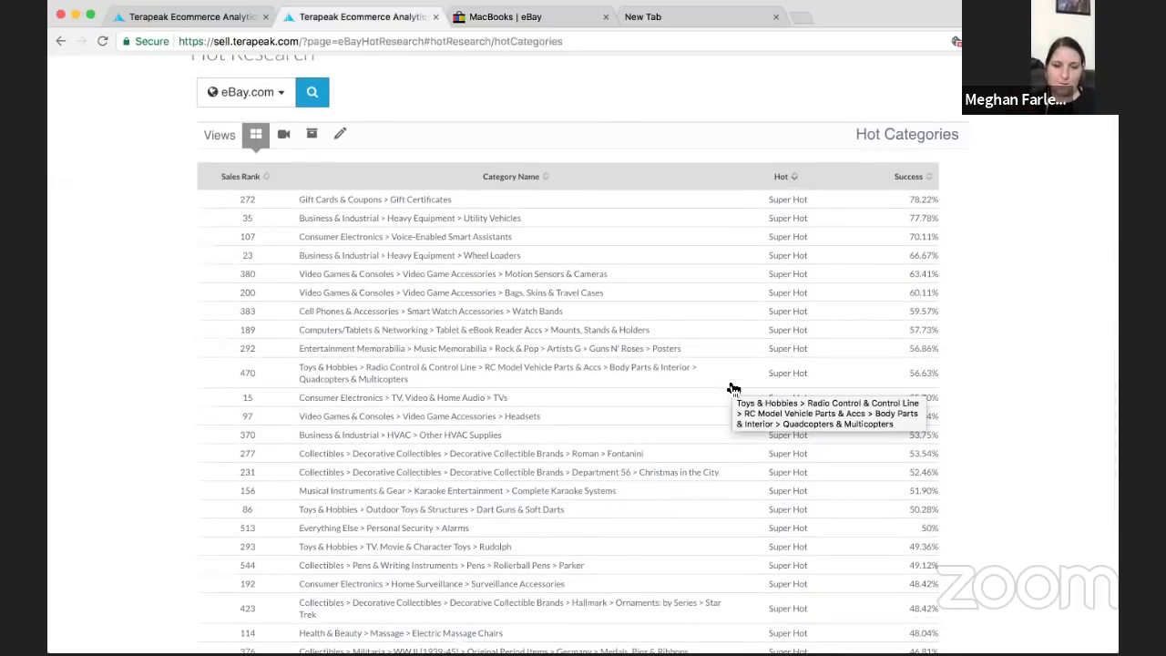
scroll(734, 389, down, 1)
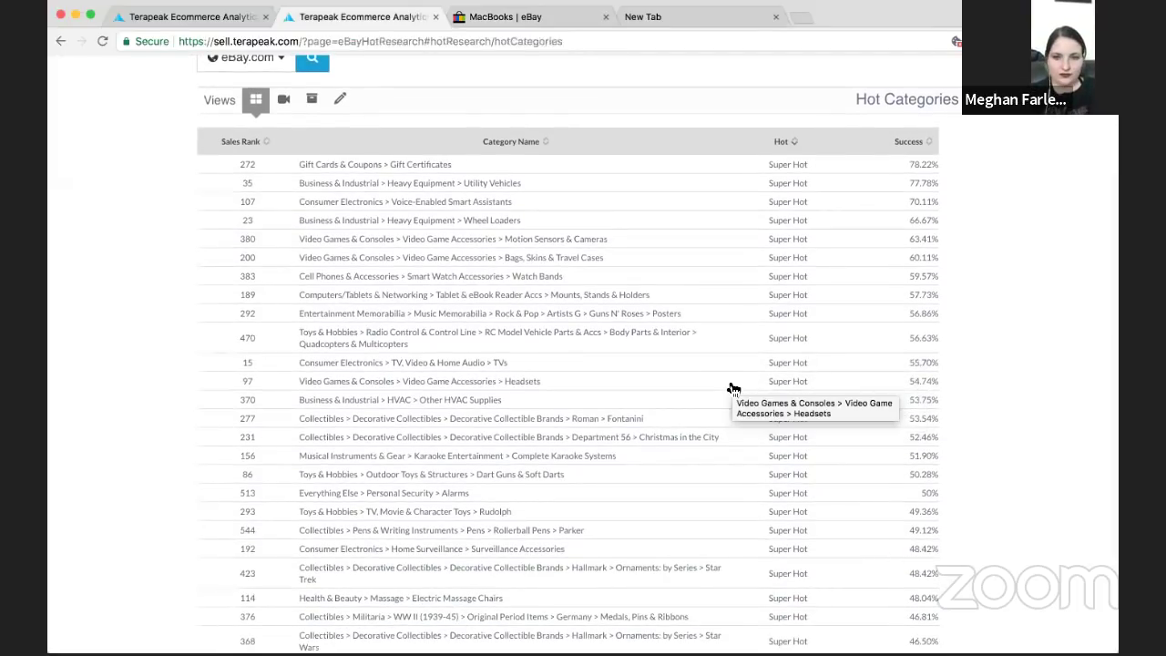
scroll(733, 389, down, 1)
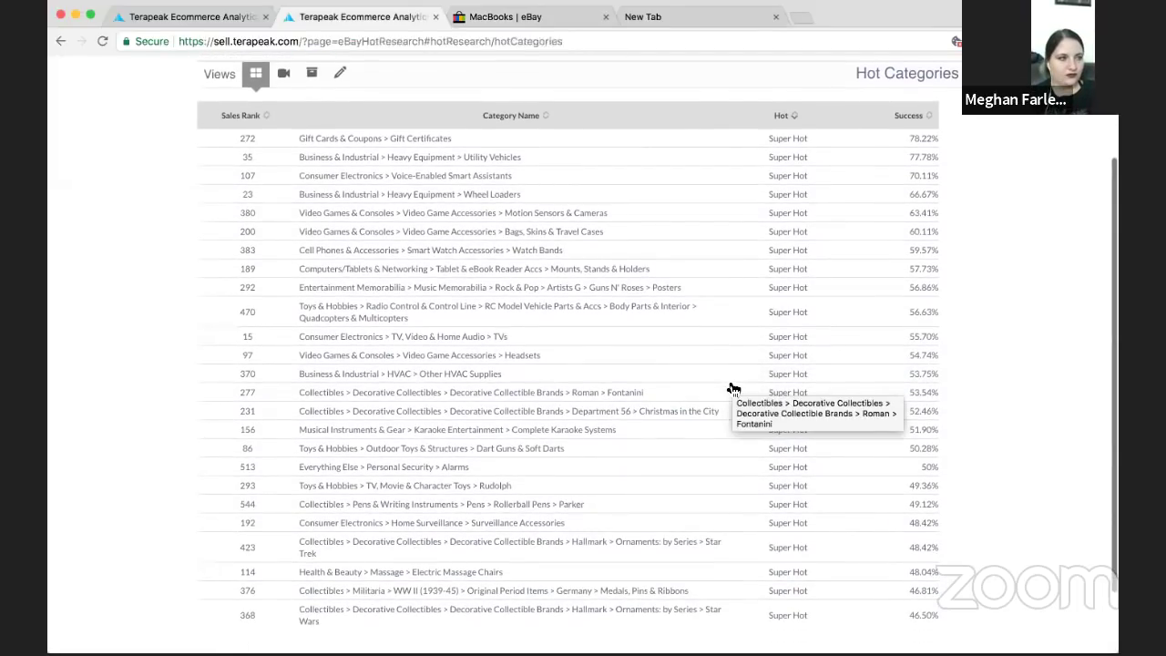
Search Google for "google trends" in the empty browser tab and open the Google Trends site
click(660, 14)
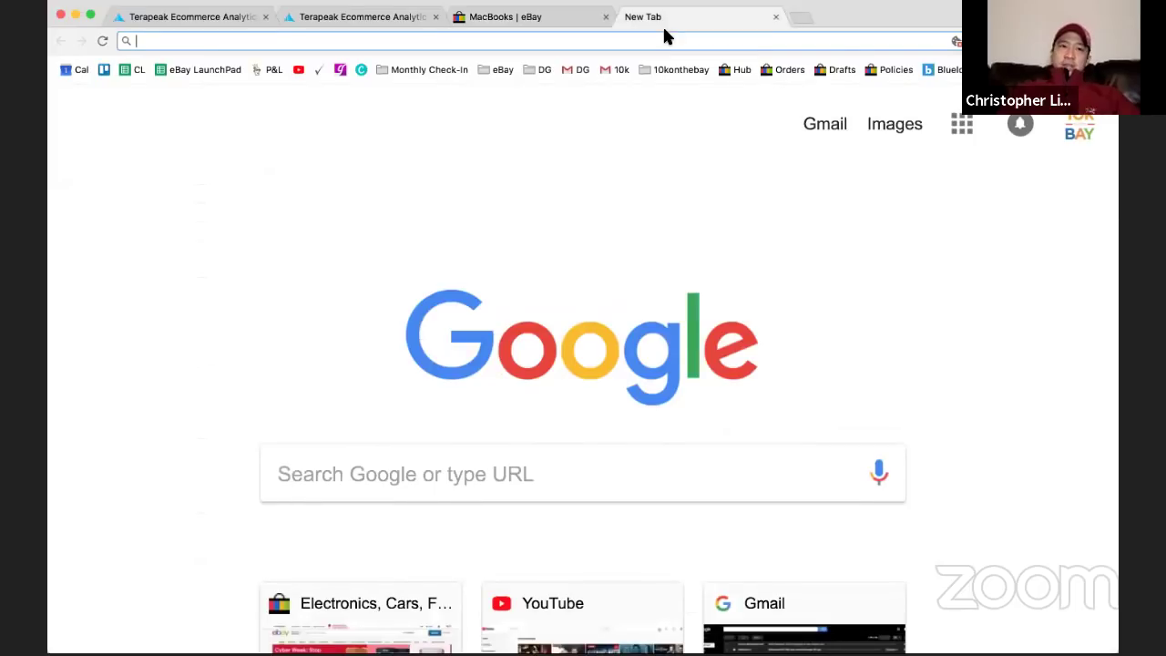
text(google tr)
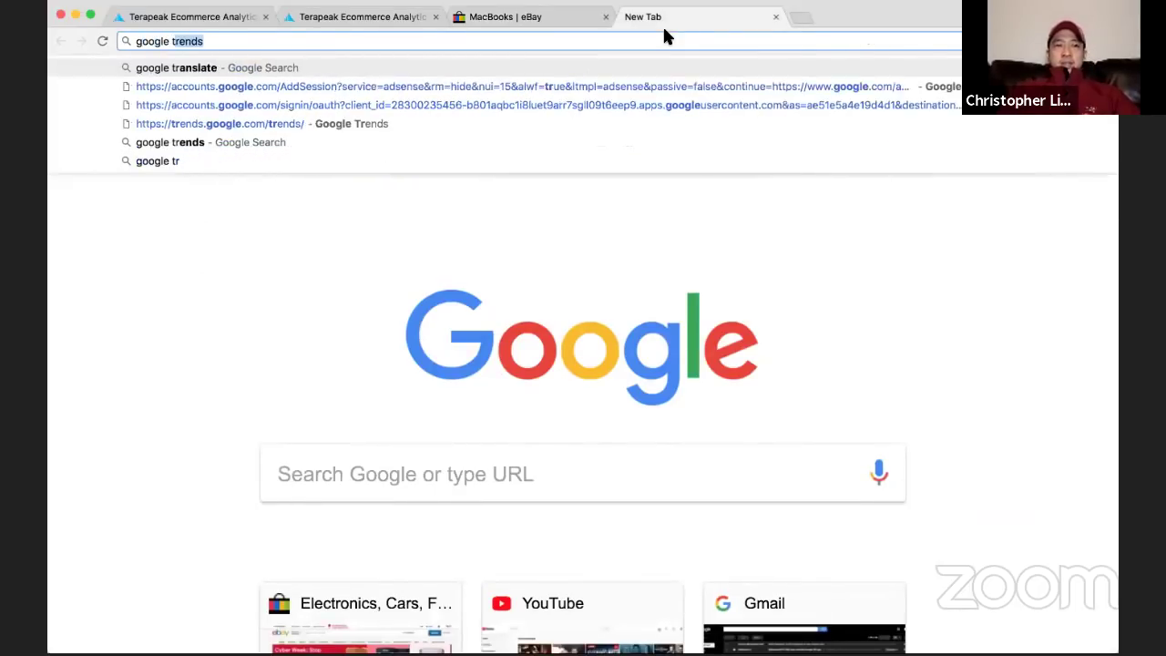
text(ends)
key(Return)
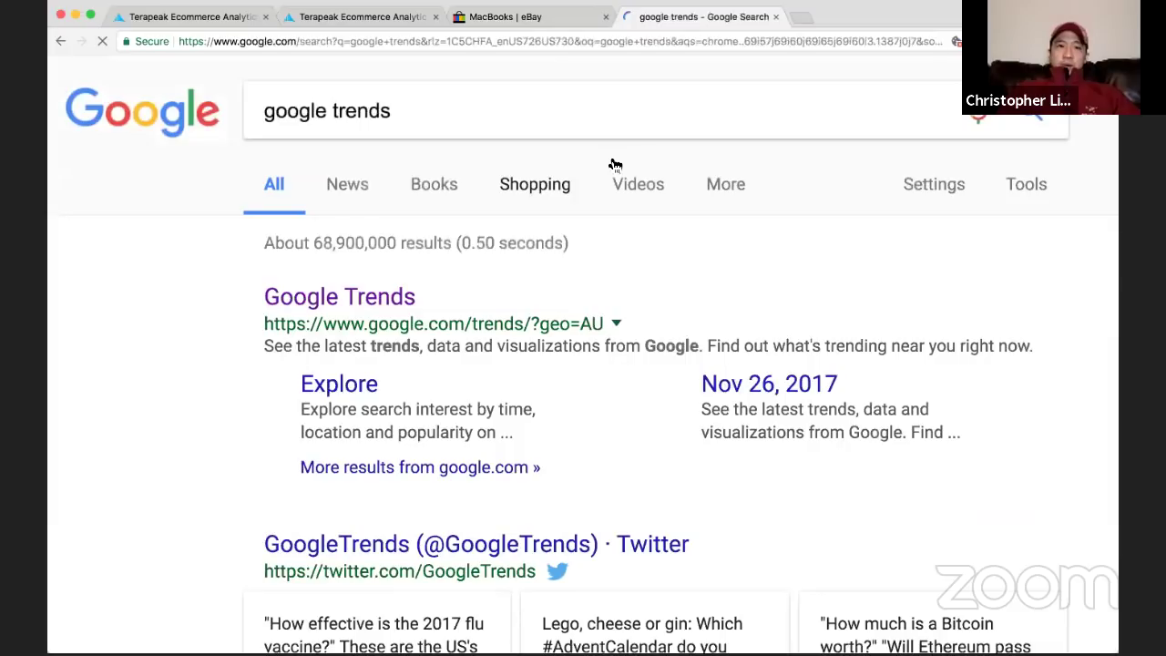
click(410, 302)
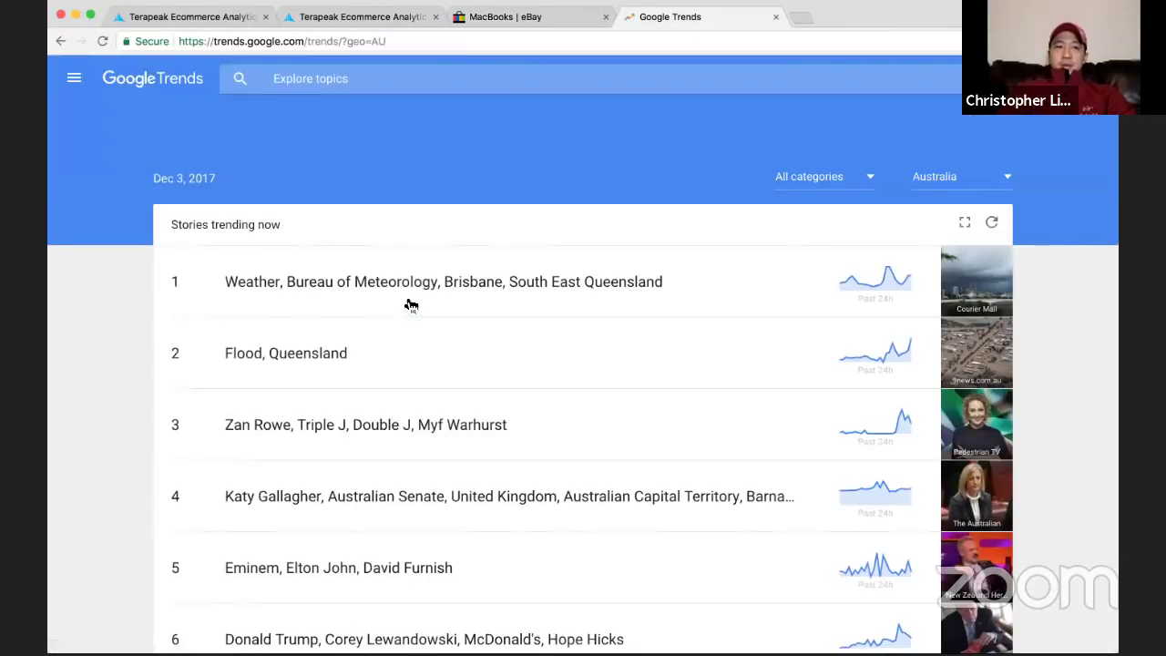
Search Google Trends for "guns and roses" and examine its interest over time, interest by region and related queries
scroll(410, 305, down, 3)
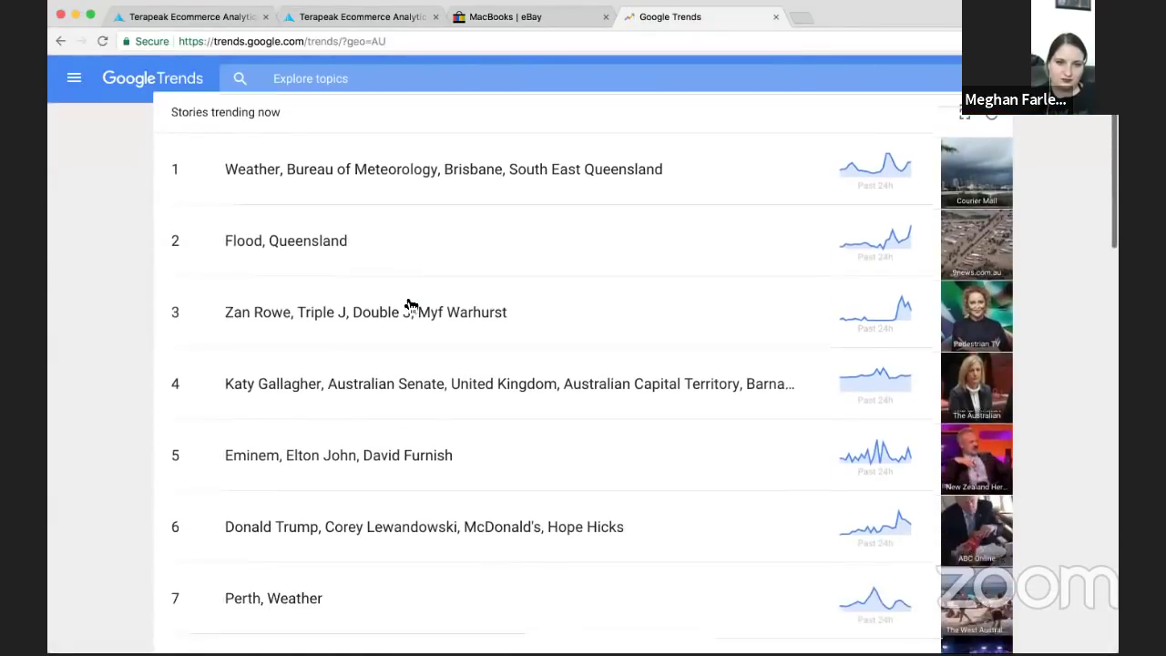
scroll(404, 292, up, 2)
scroll(401, 286, up, 1)
click(313, 79)
text(guns ar)
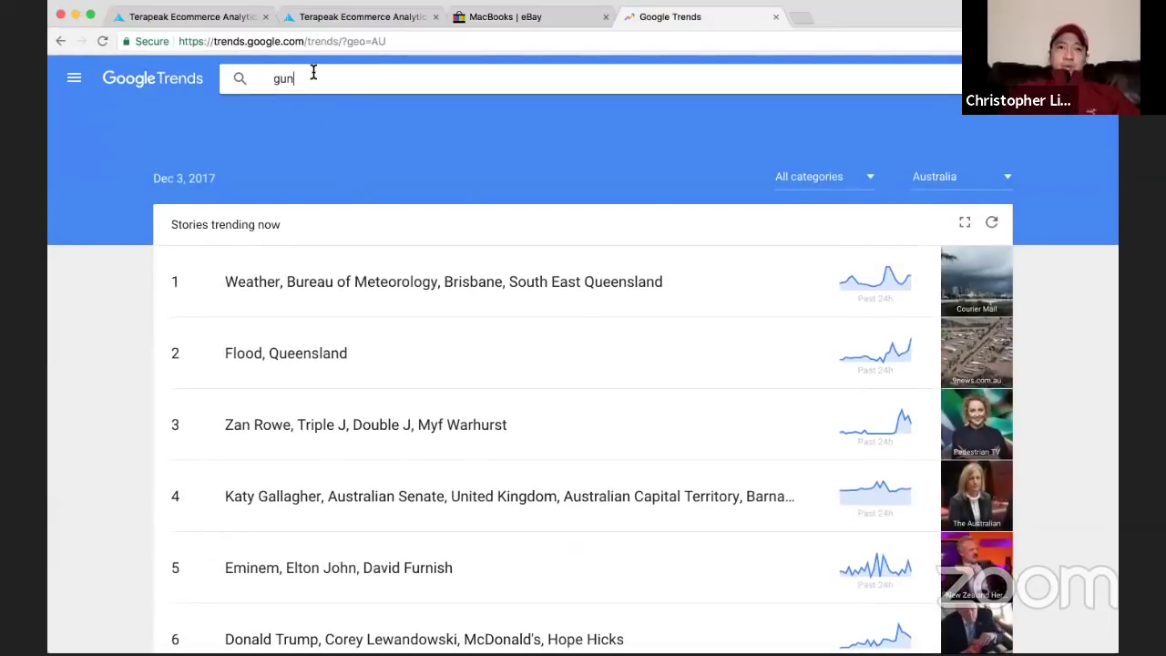
text(d roses)
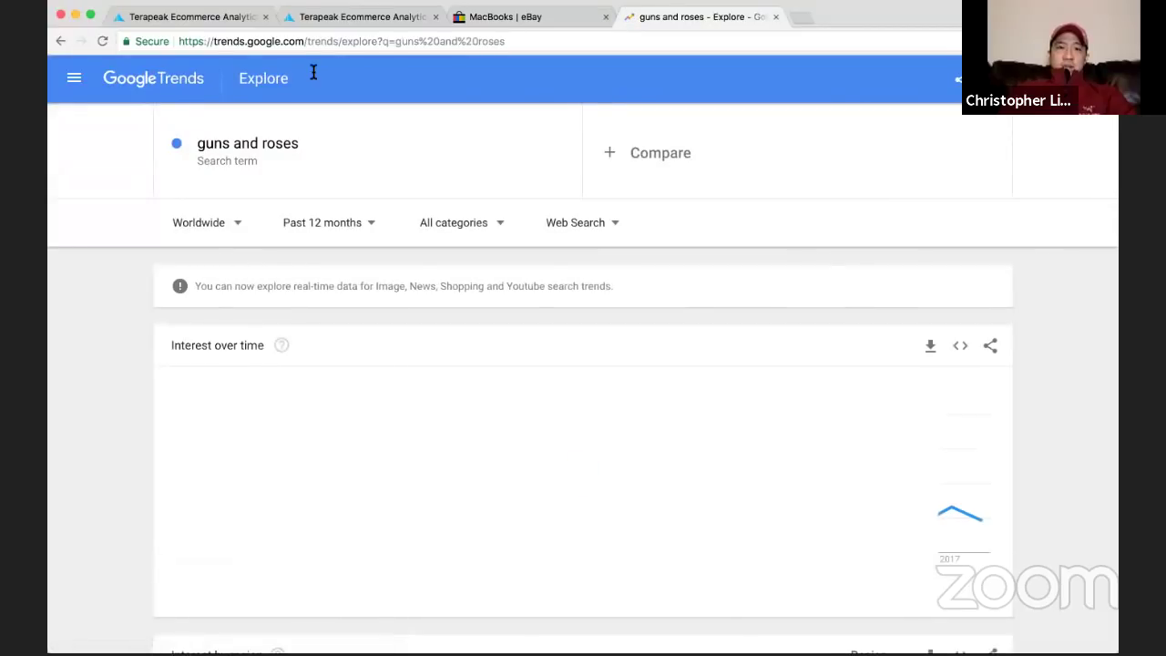
scroll(339, 130, down, 3)
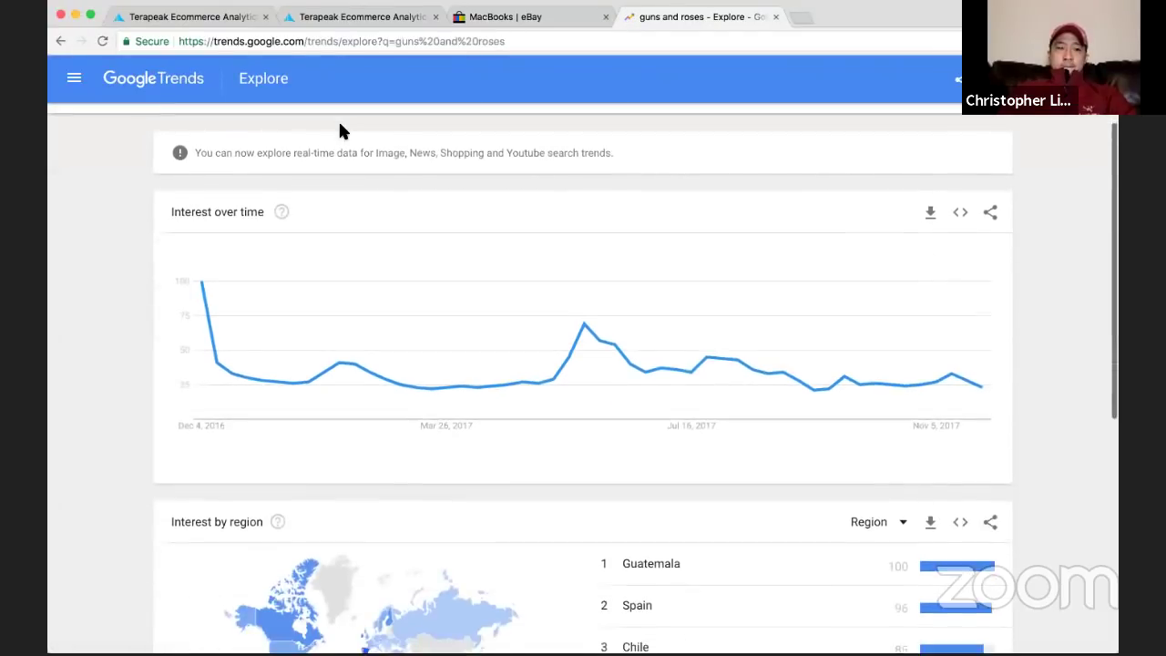
scroll(339, 127, down, 8)
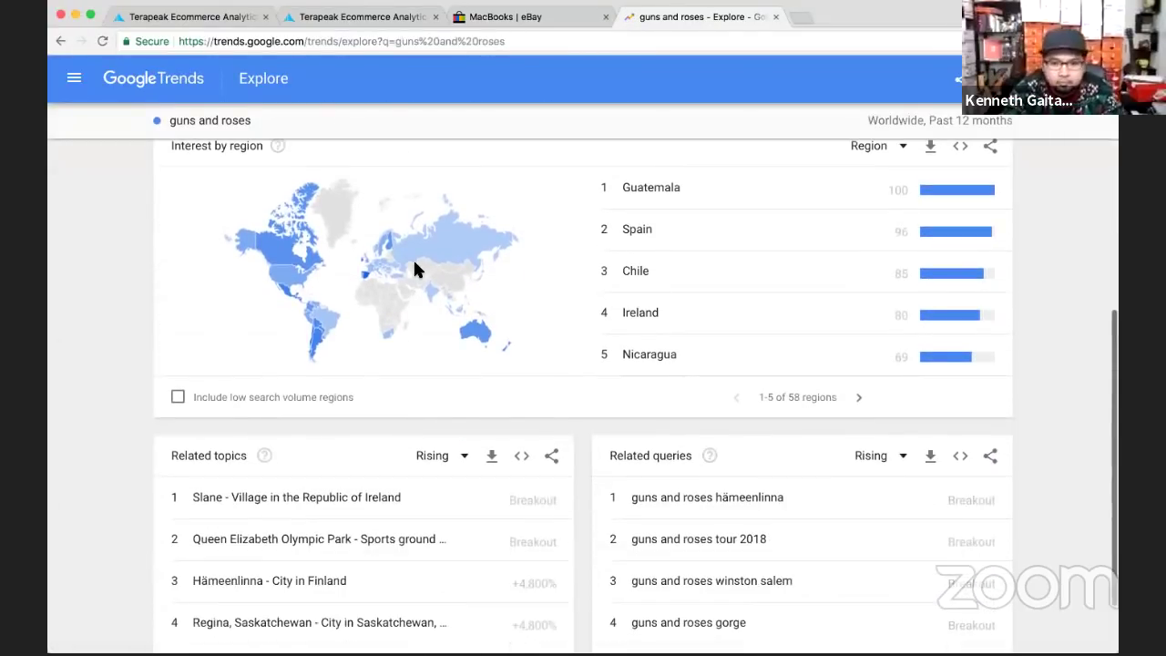
scroll(415, 269, down, 1)
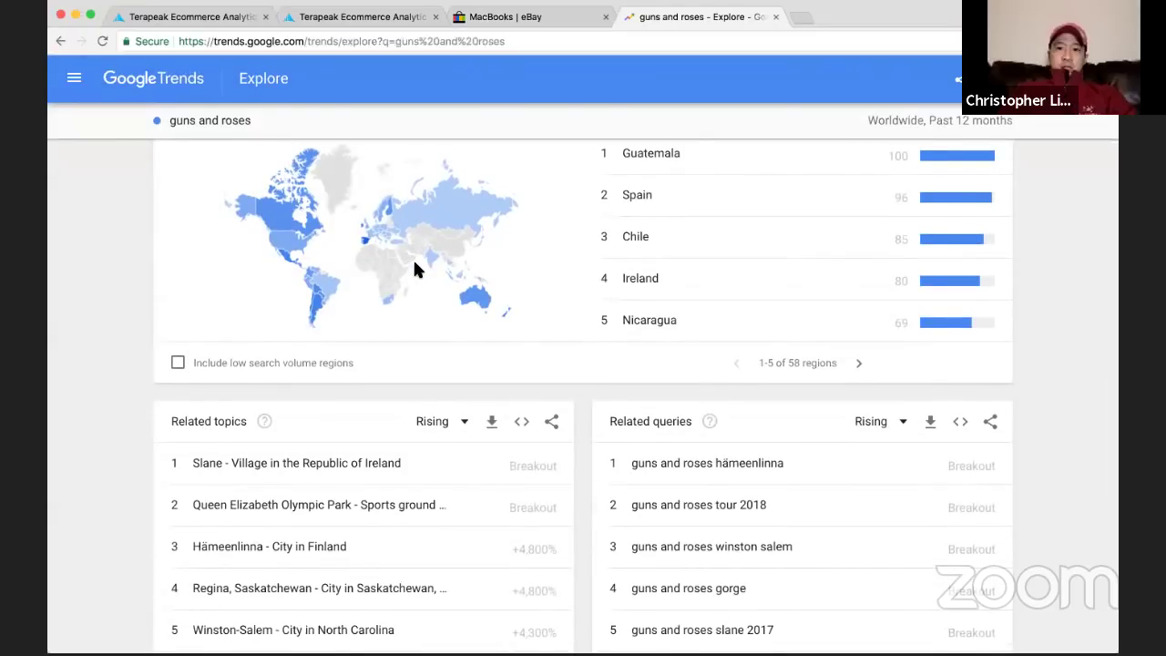
scroll(412, 259, down, 1)
scroll(413, 265, up, 10)
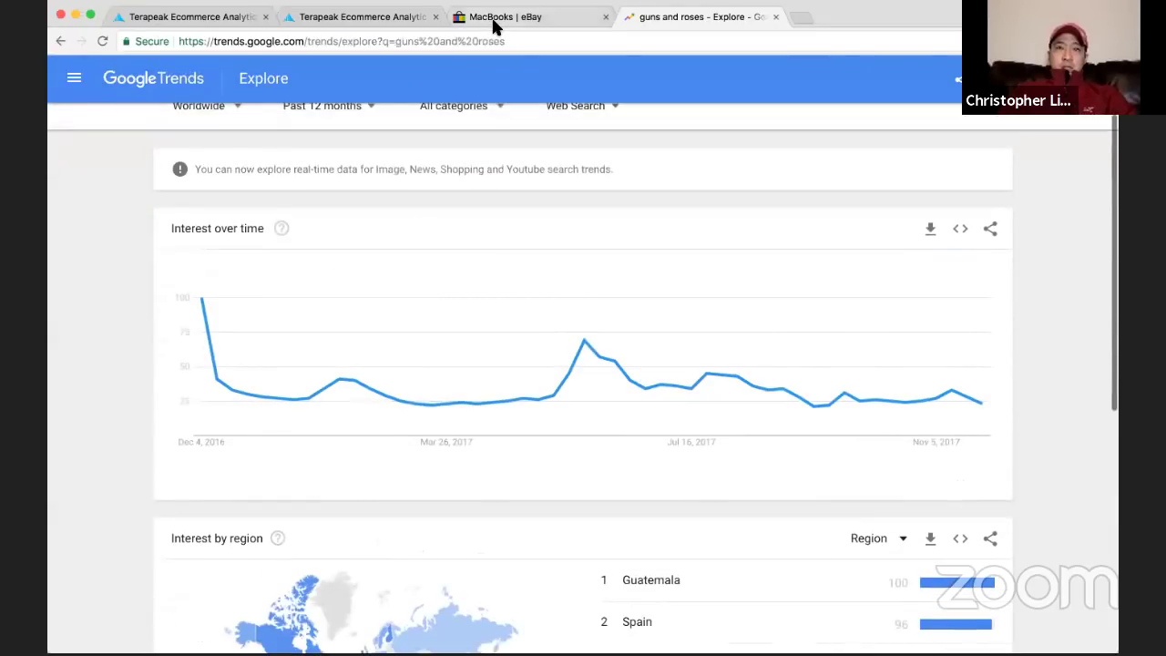
Switch back to Terapeak's Hot Research and compare the success rates of the Super Hot categories
click(399, 29)
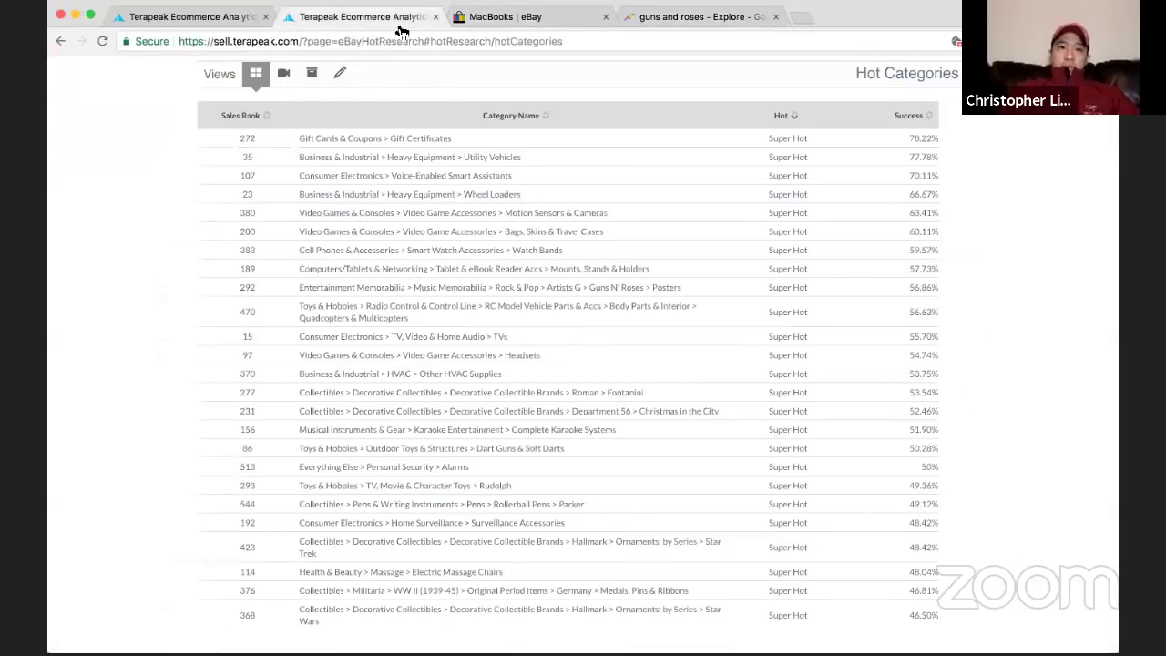
scroll(483, 248, down, 1)
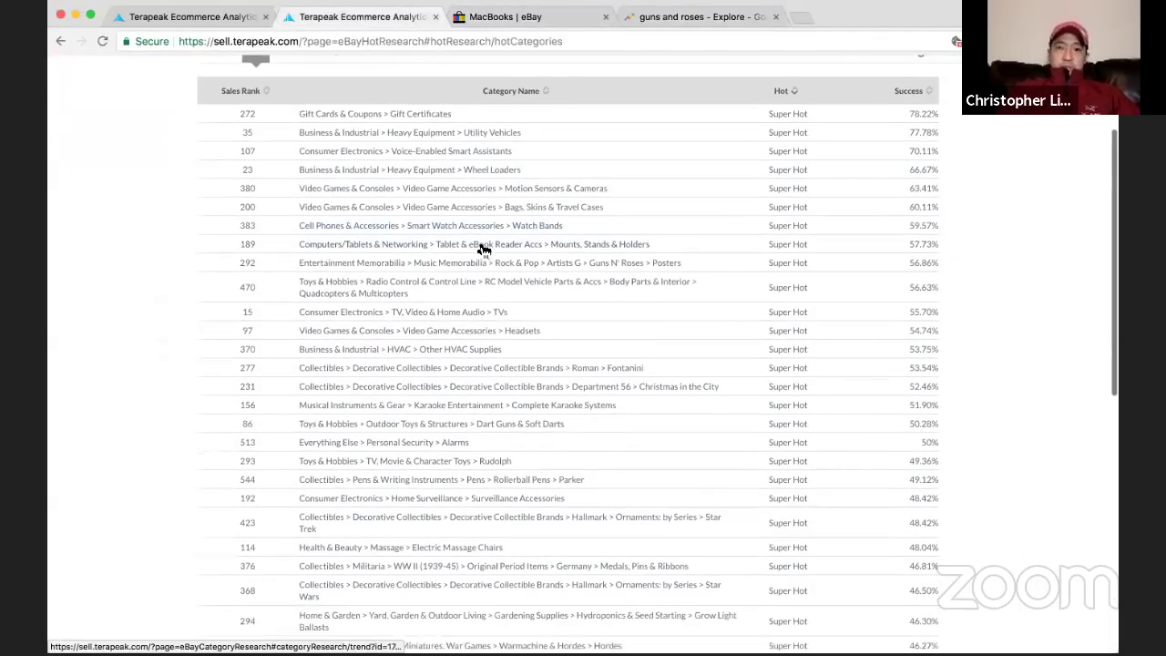
scroll(483, 249, down, 3)
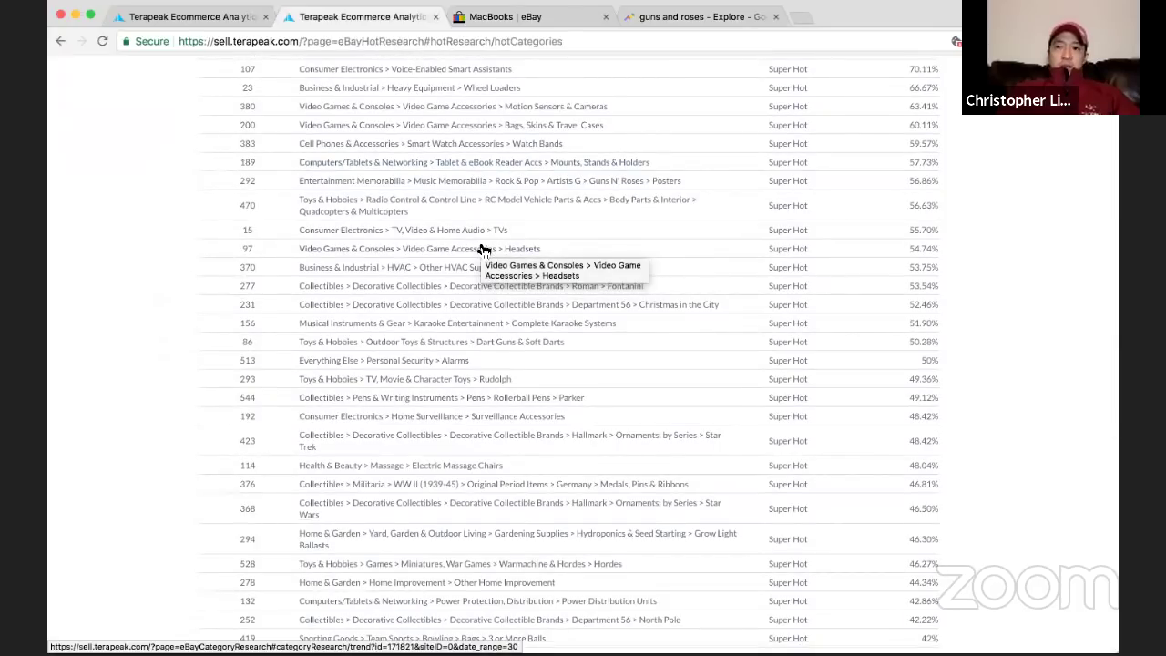
scroll(483, 249, up, 3)
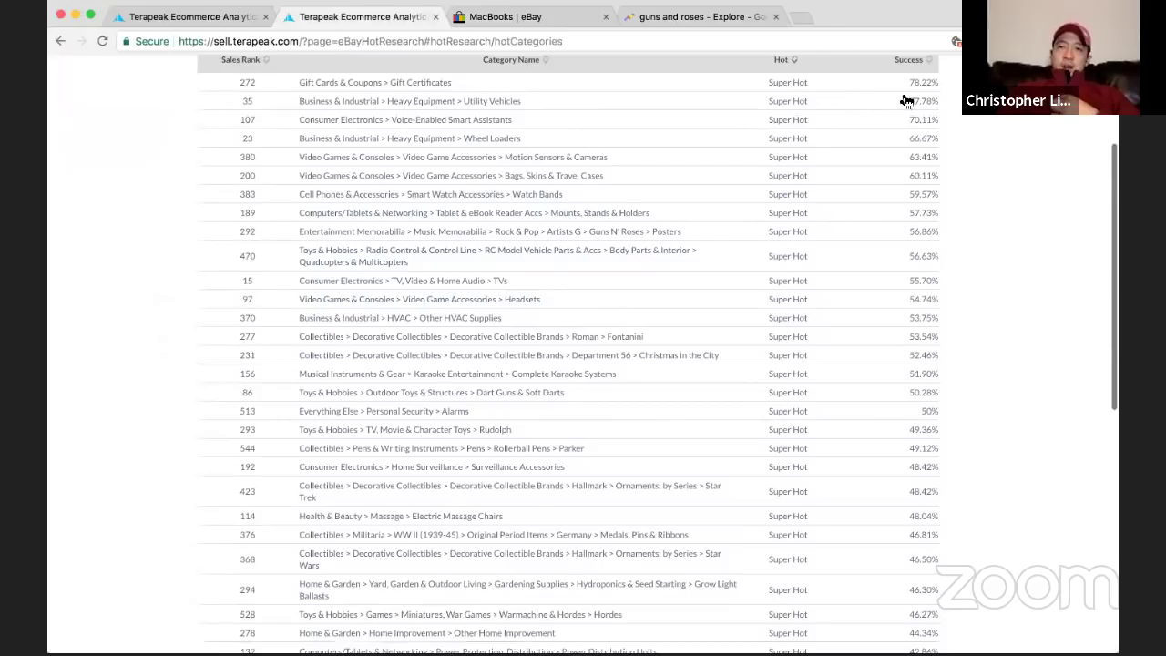
scroll(908, 98, down, 5)
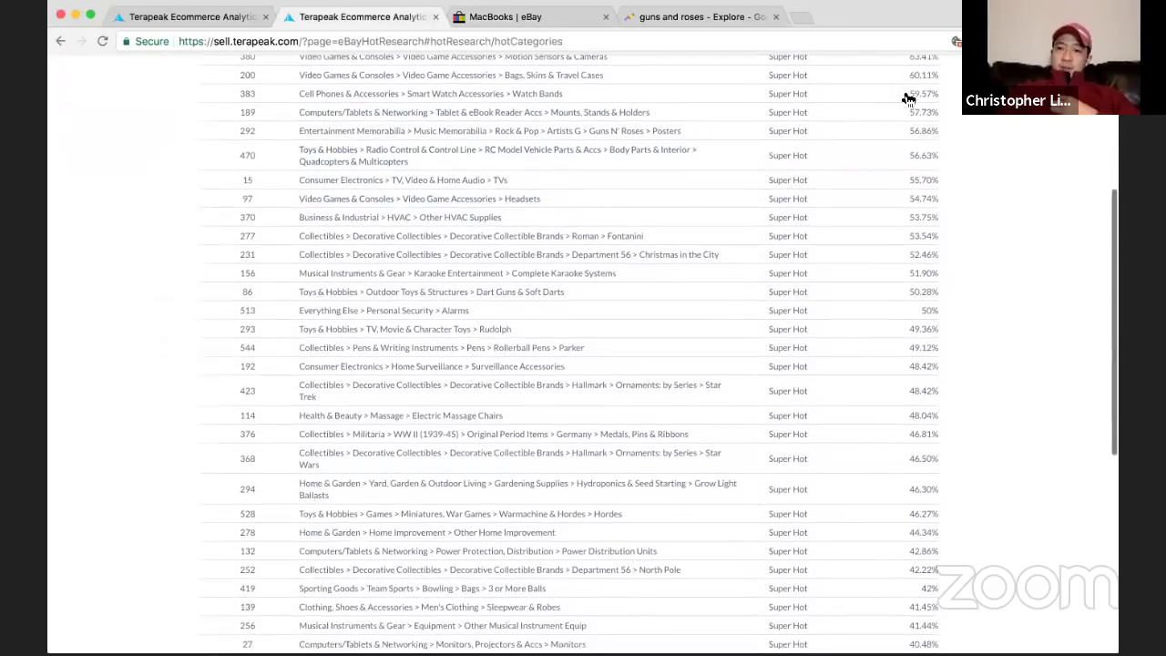
scroll(908, 98, up, 5)
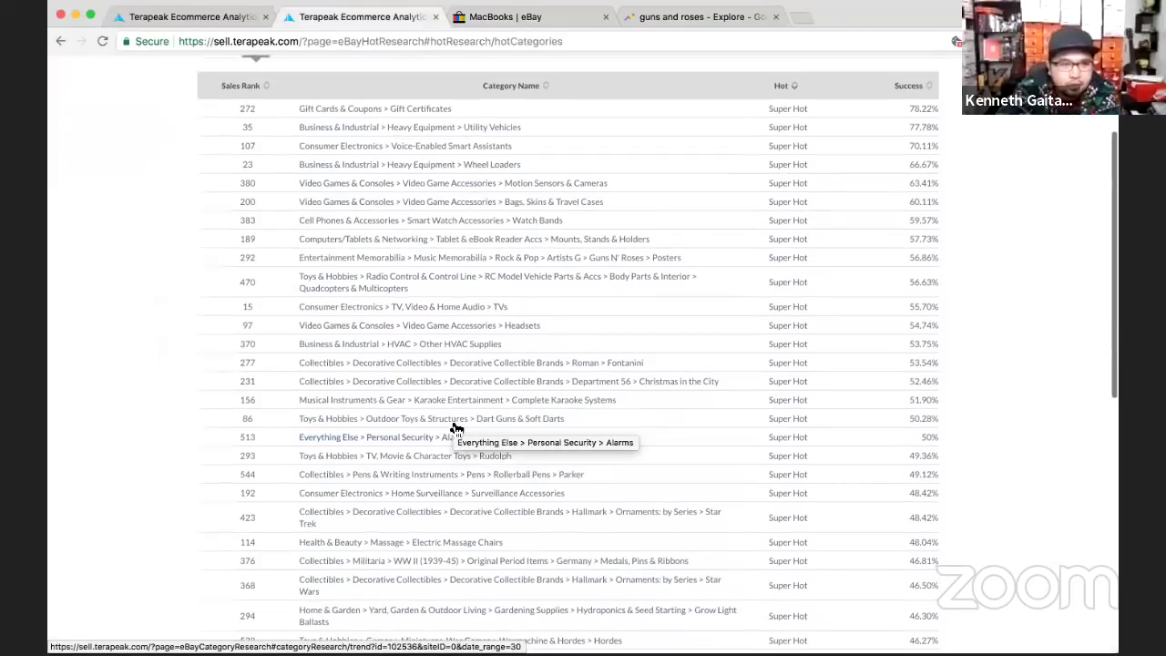
scroll(456, 428, up, 5)
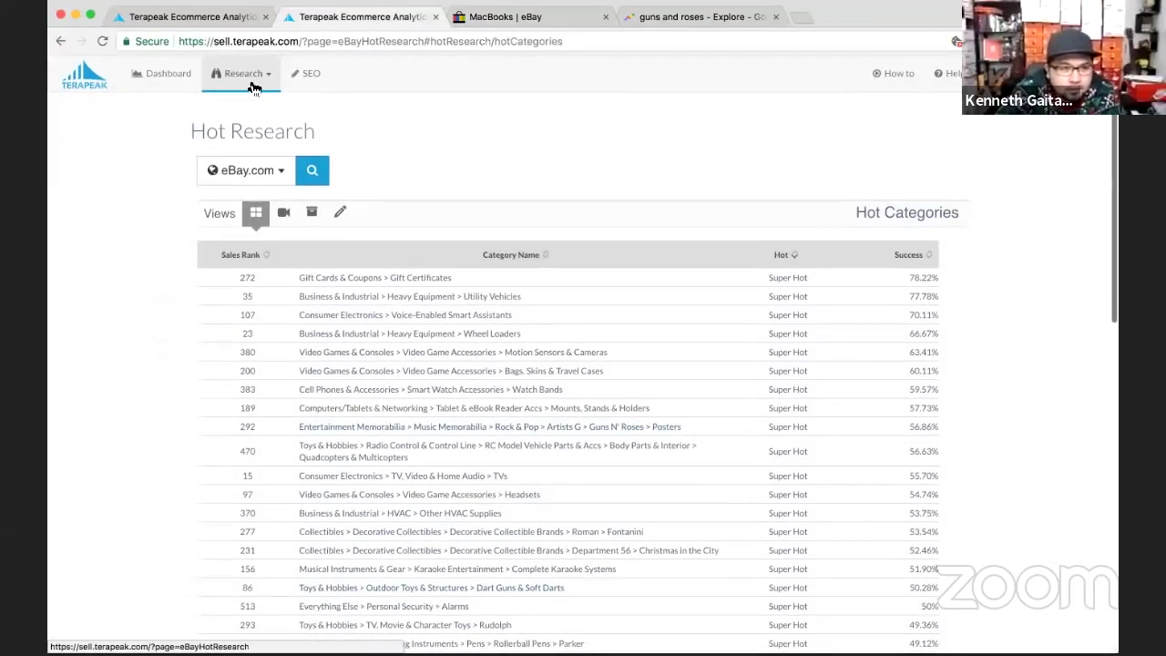
Open the original Product Research, search eBay.com for "tv", and review the product overview statistics
click(250, 76)
click(261, 164)
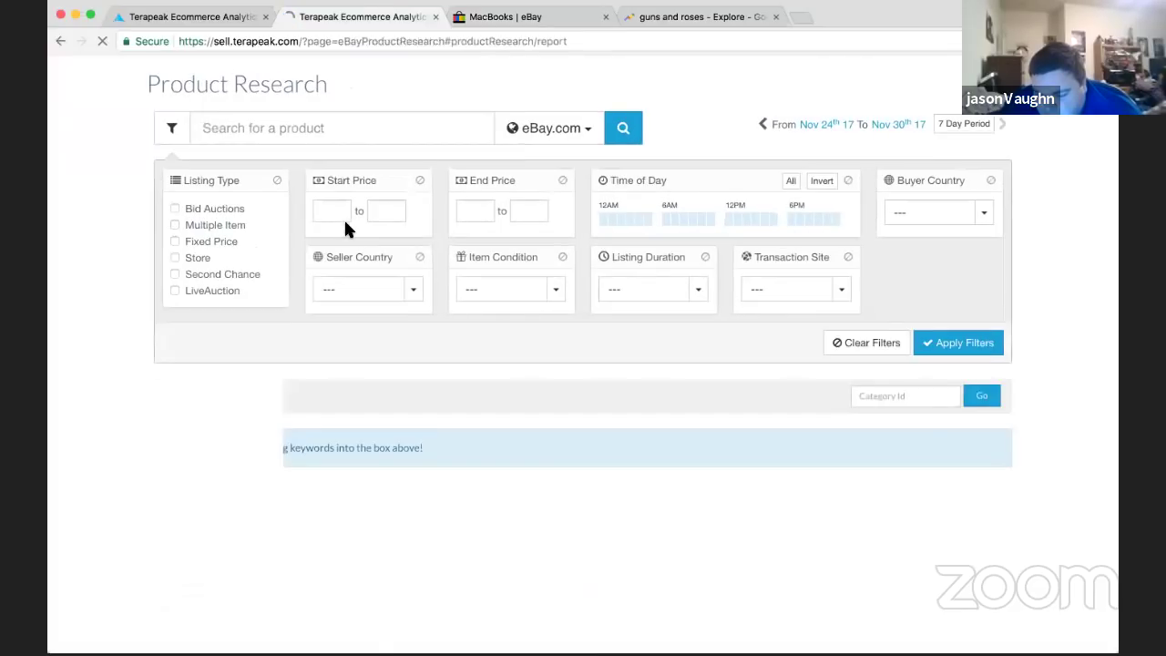
click(313, 137)
text(tb)
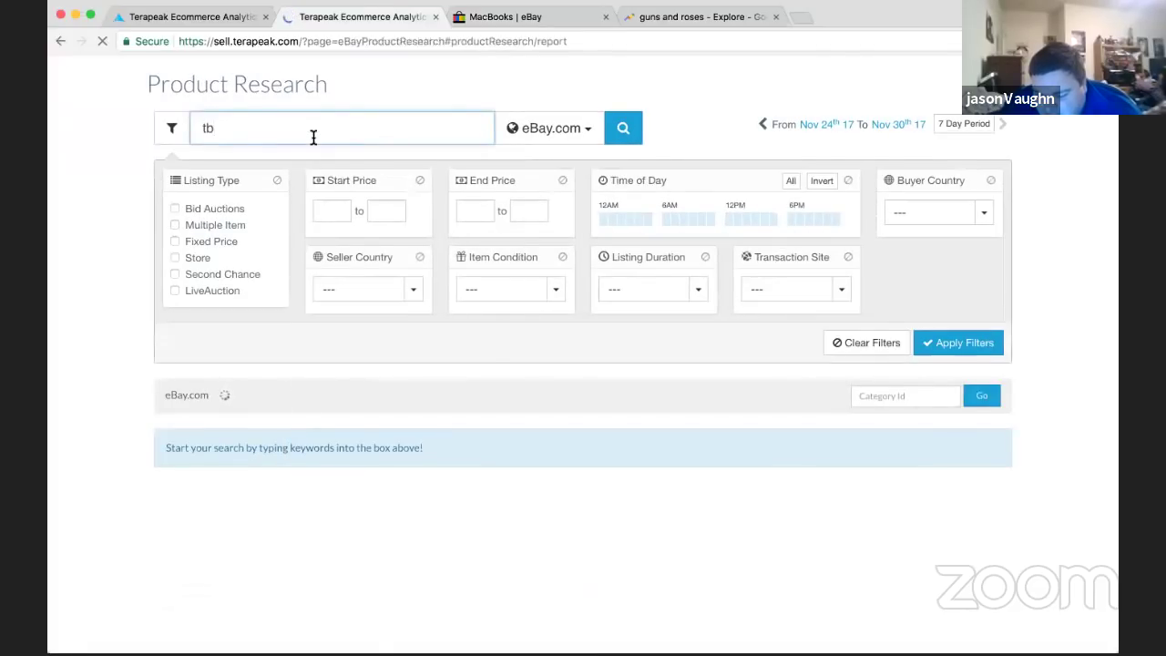
key(Return)
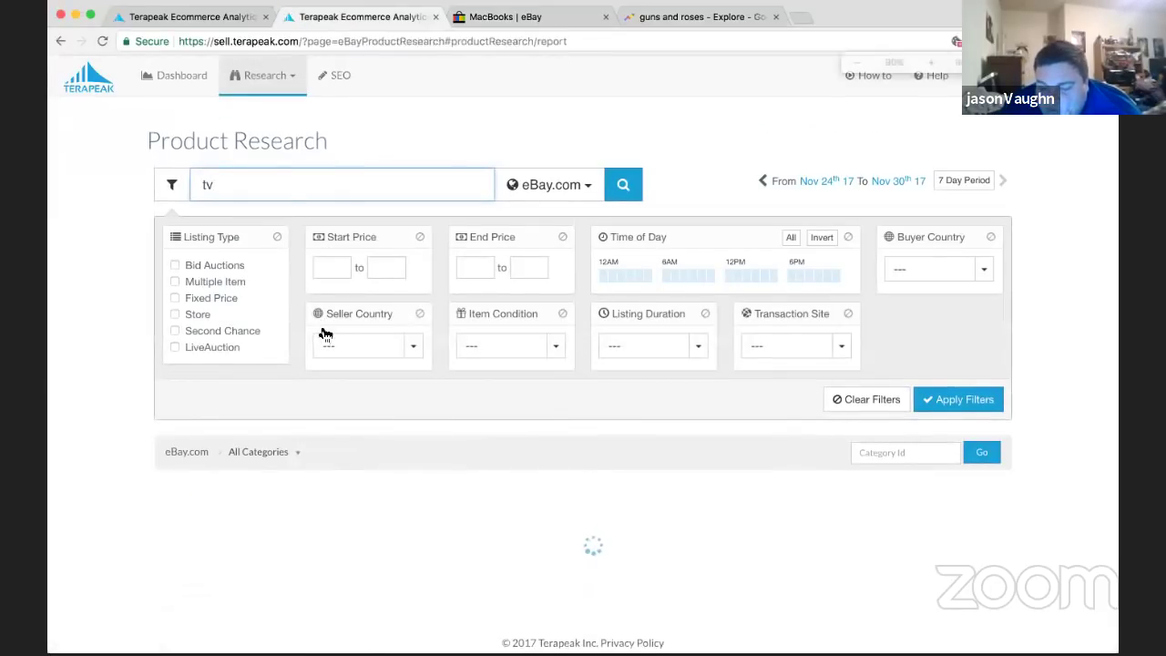
key(super+minus)
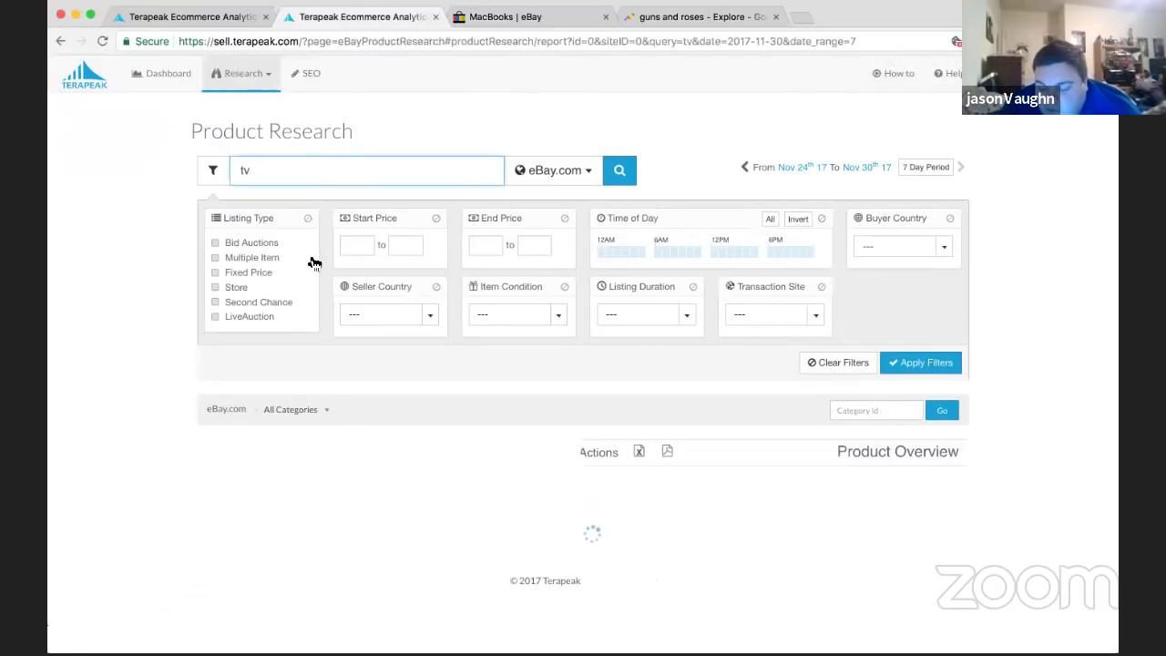
scroll(314, 263, down, 1)
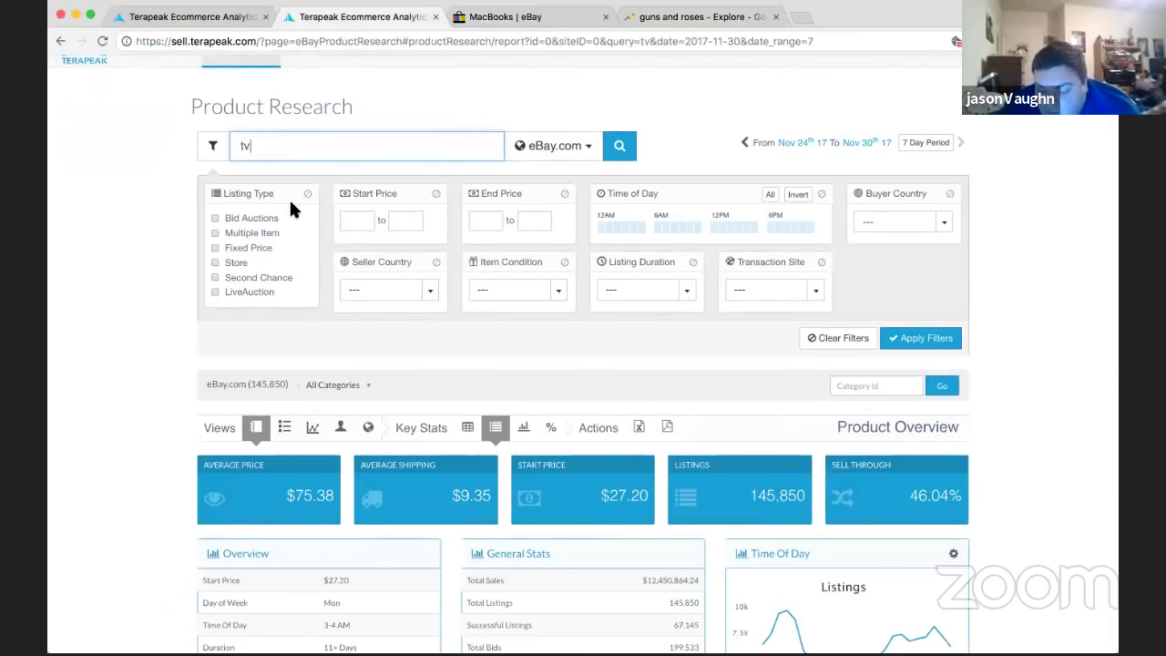
key(super+minus)
scroll(293, 209, down, 2)
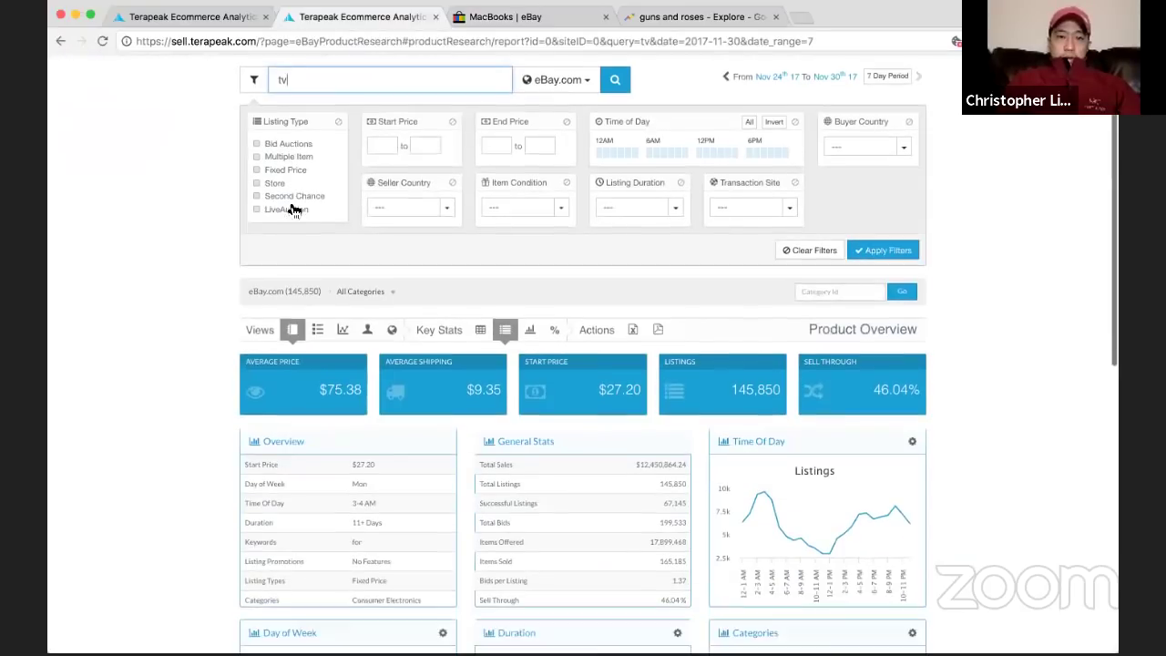
scroll(290, 199, up, 3)
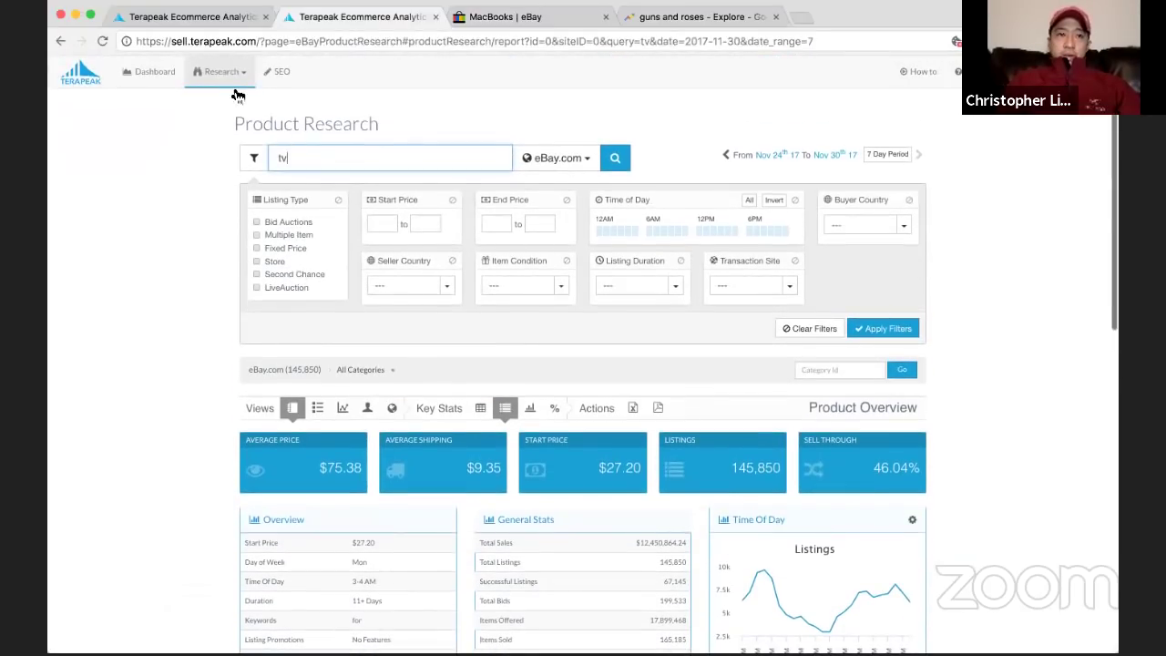
Open Product Research 2.0, enter "tv", and search the suggested "tv box" in Internet & Media Streamers
click(226, 73)
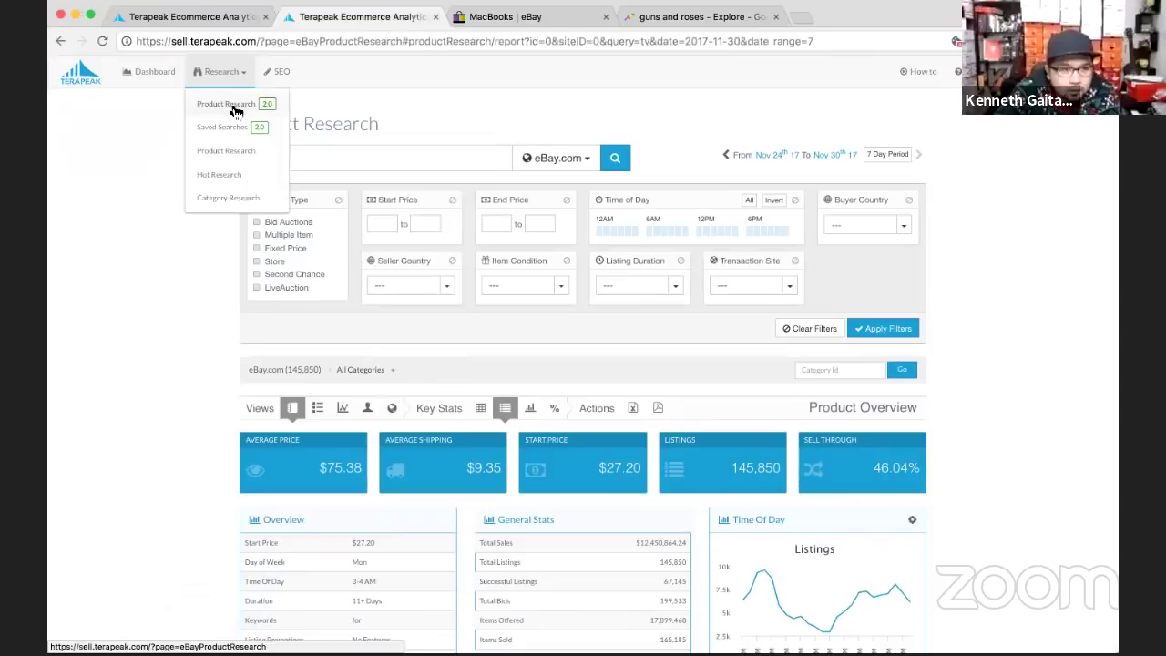
click(228, 105)
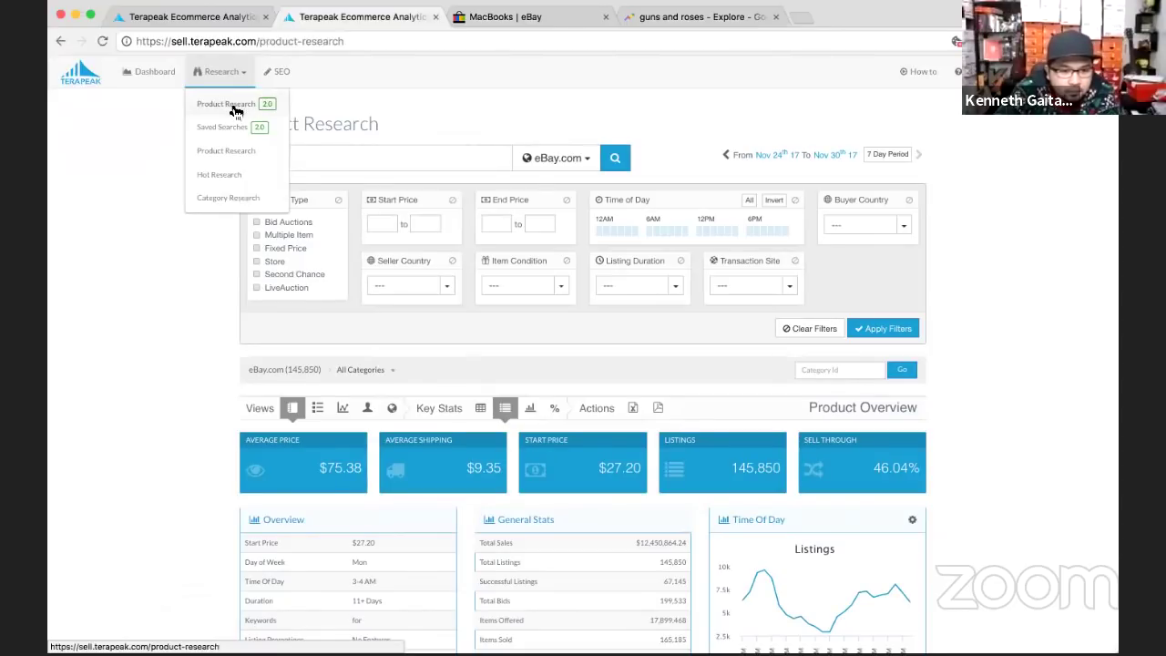
text(tv)
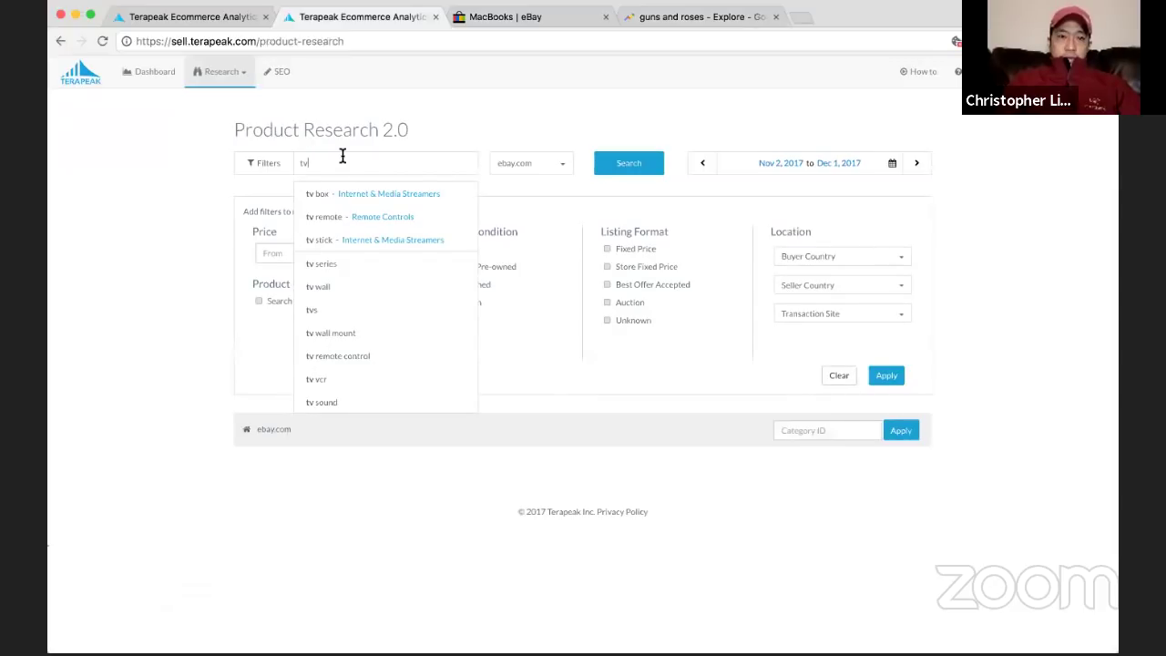
key(Return)
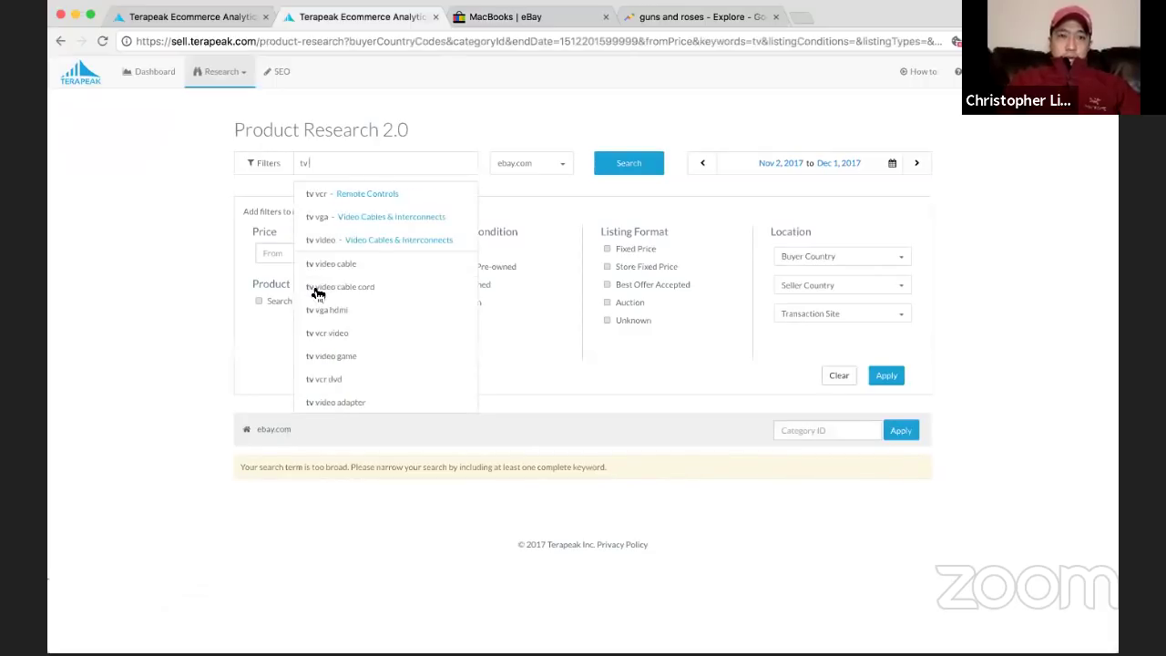
click(350, 193)
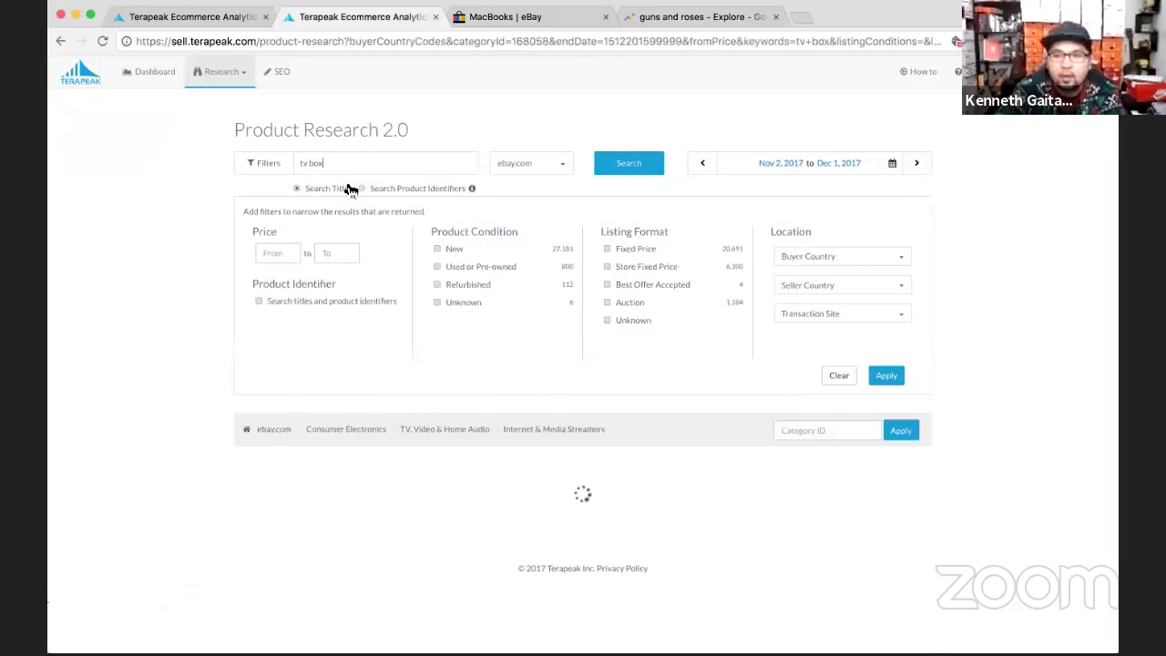
Examine the "tv box" sales statistics and the listed transactions, comparing average prices, items sold and total sales
scroll(398, 305, down, 1)
scroll(399, 305, down, 3)
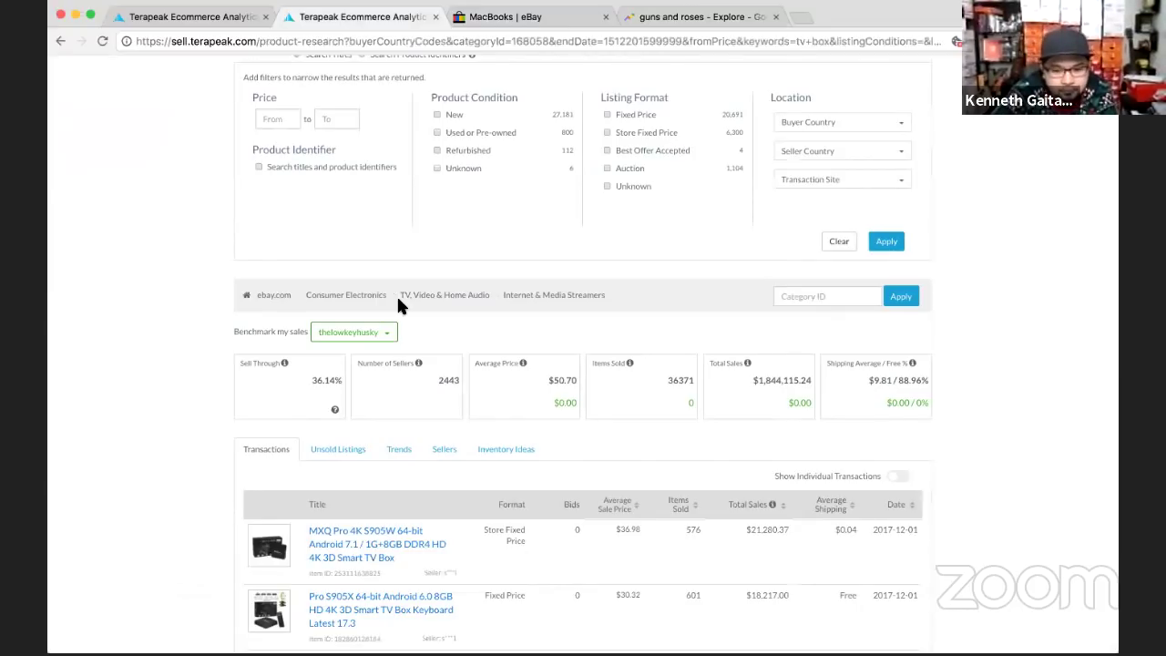
scroll(398, 305, up, 2)
scroll(398, 306, down, 5)
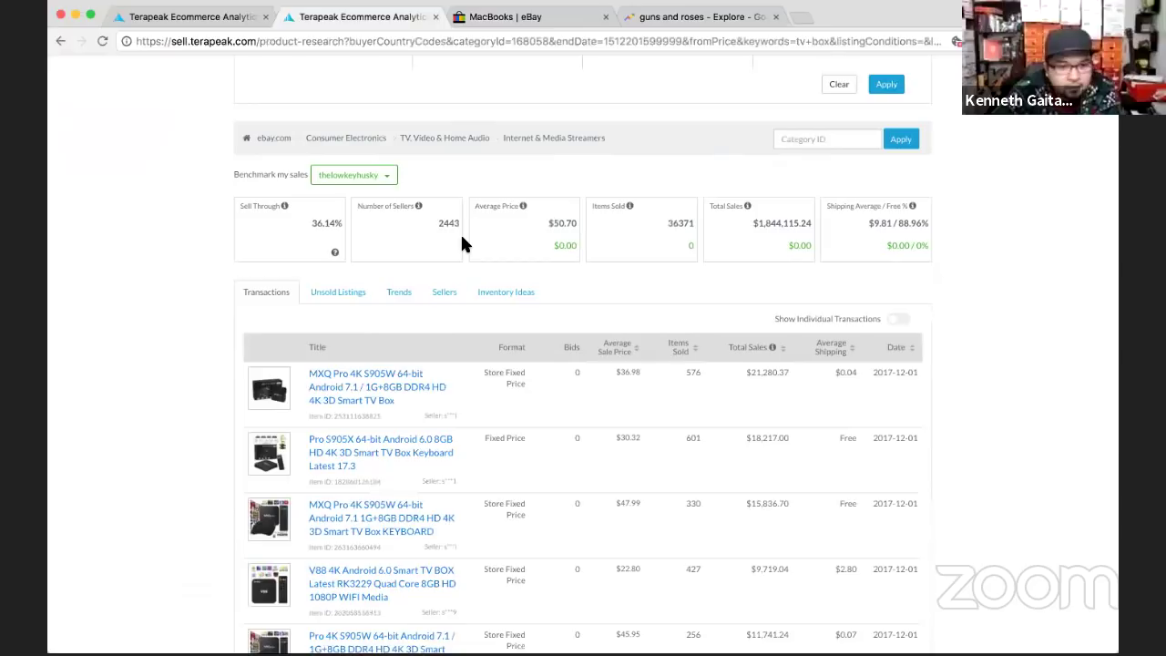
scroll(335, 258, down, 3)
scroll(336, 262, down, 4)
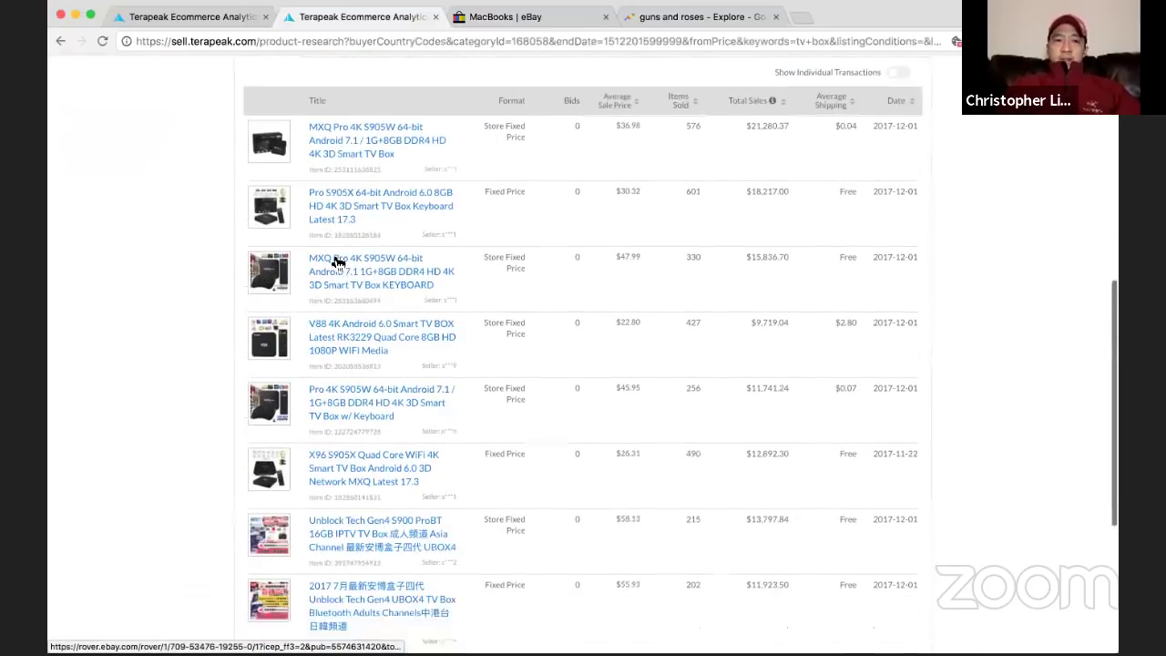
scroll(335, 262, down, 1)
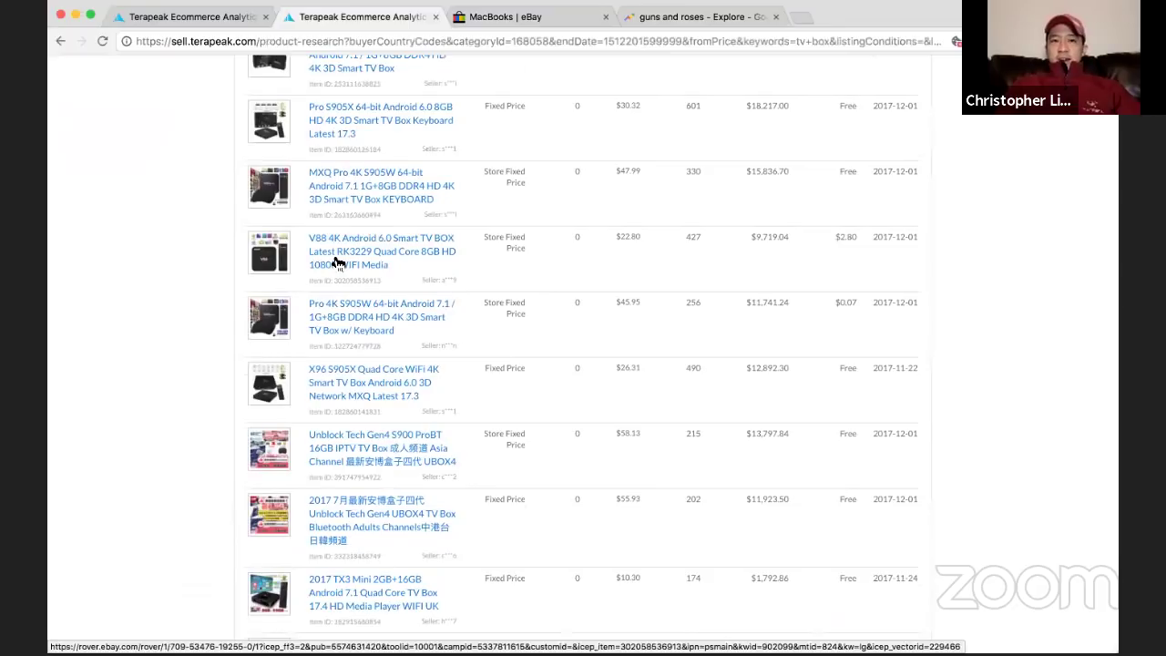
scroll(335, 263, down, 4)
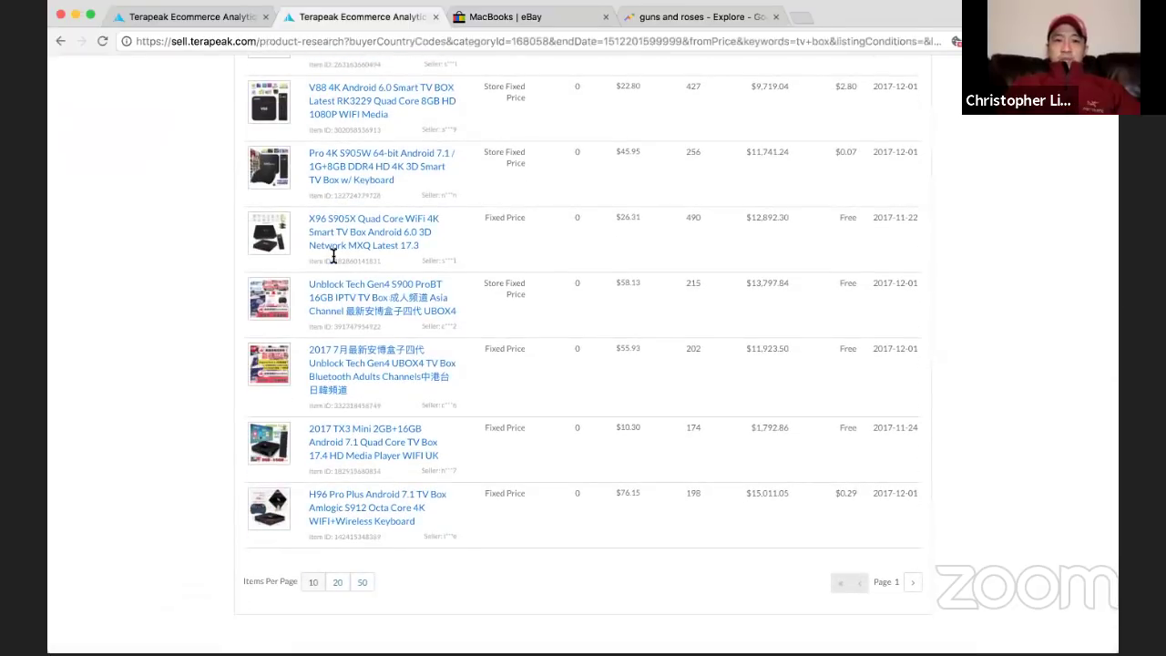
scroll(347, 271, up, 1)
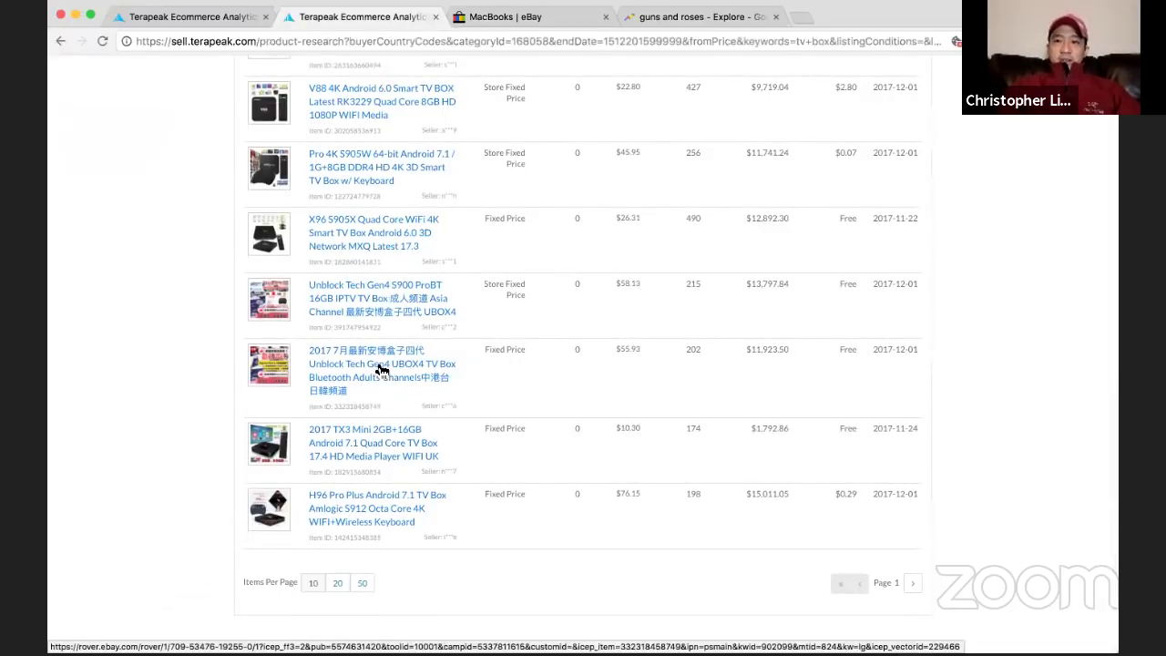
scroll(381, 369, up, 10)
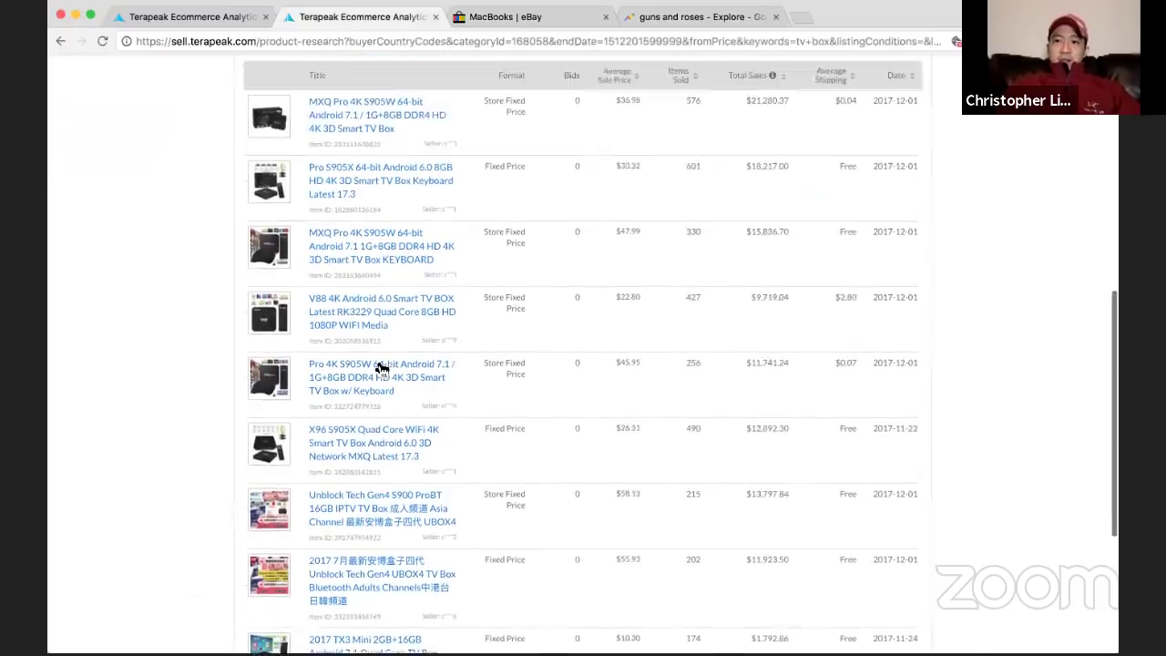
scroll(377, 360, up, 5)
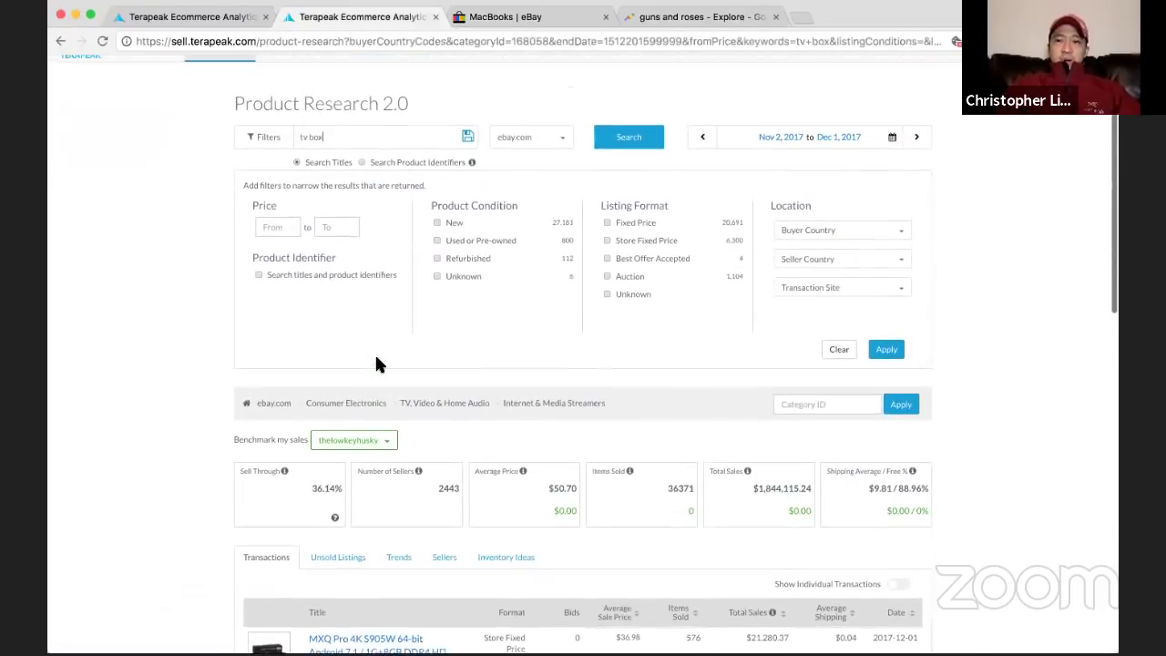
scroll(379, 364, up, 1)
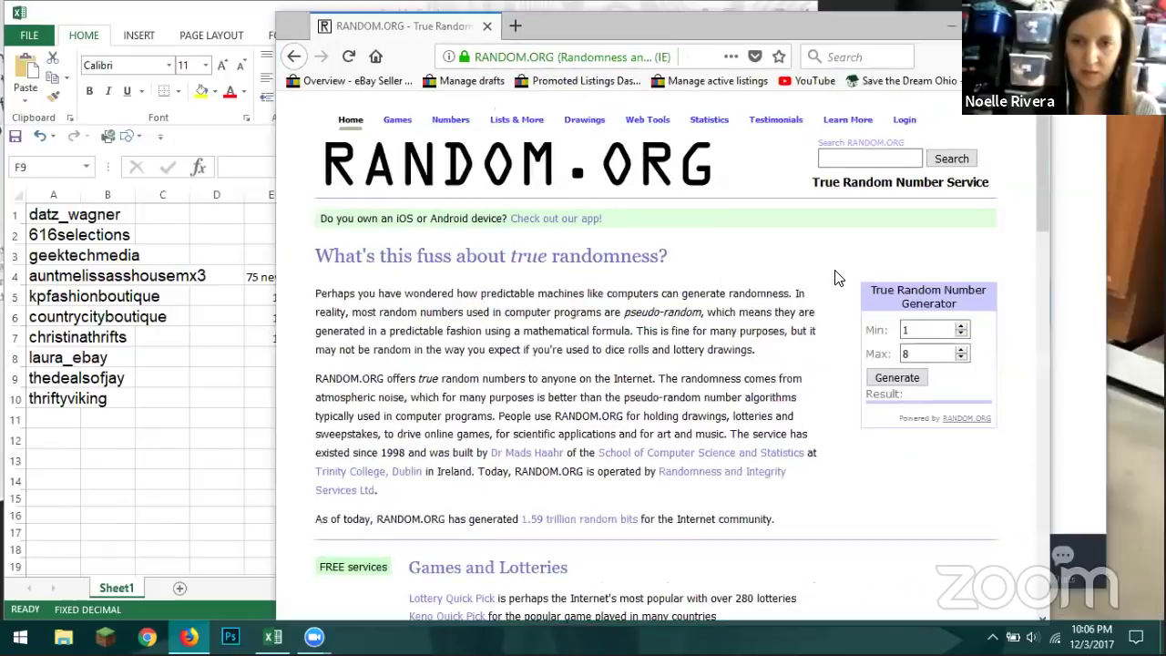
Set the RANDOM.ORG generator's maximum to 10, generate a number, and move the browser window aside to uncover the Excel entrant list
click(961, 350)
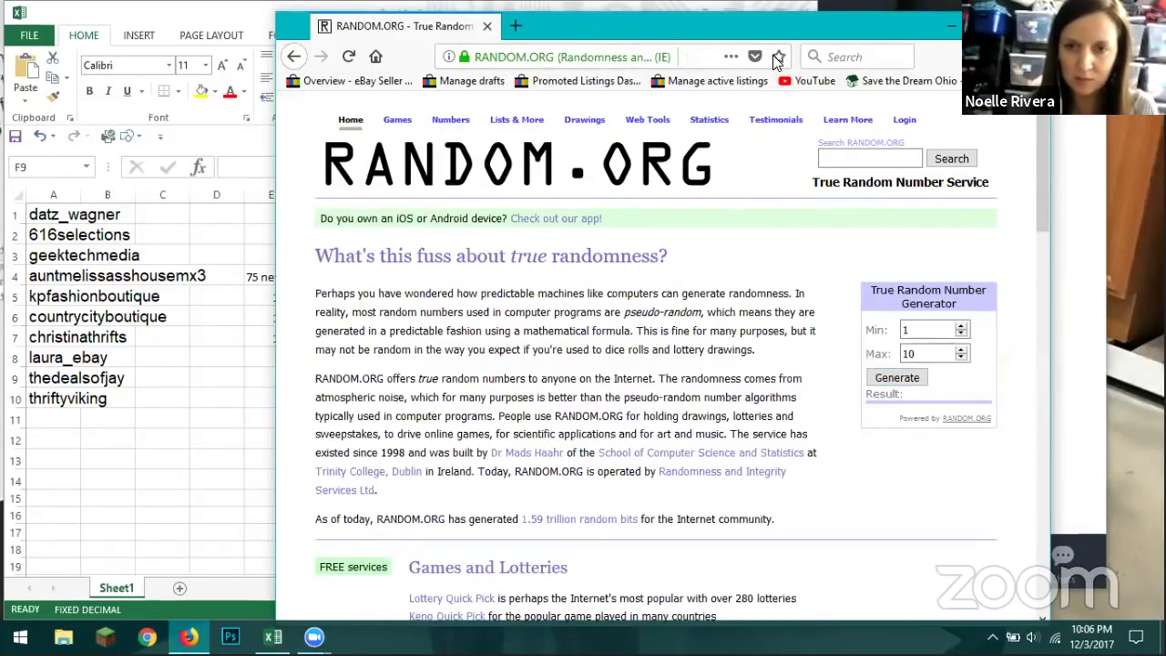
drag(638, 25, 537, 37)
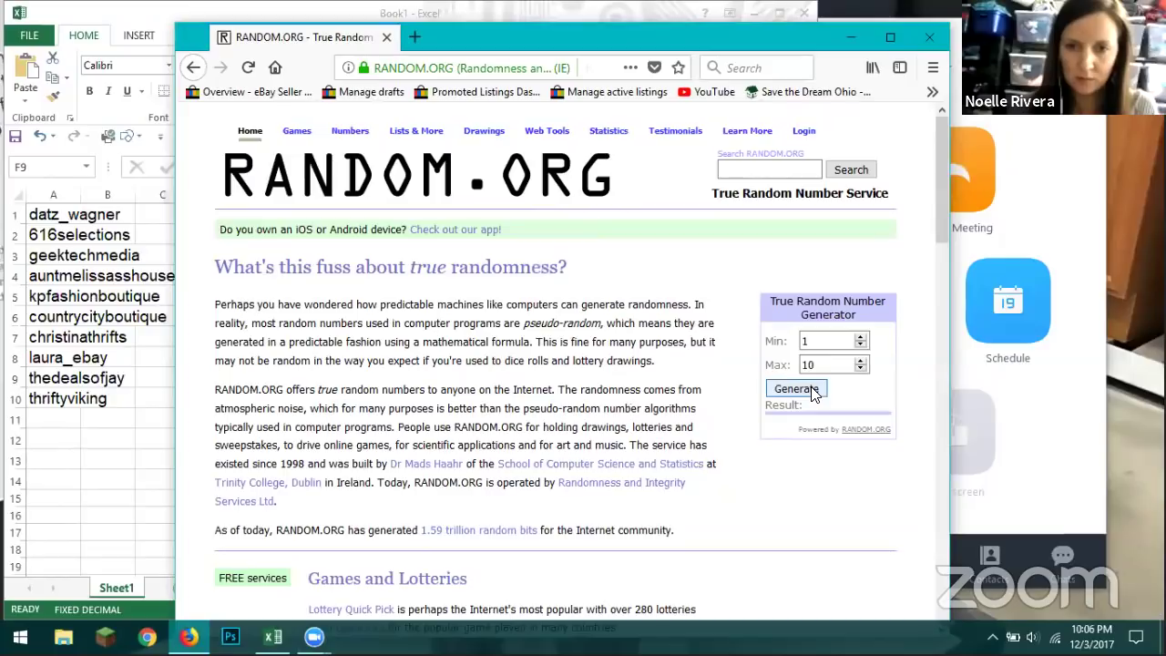
click(811, 388)
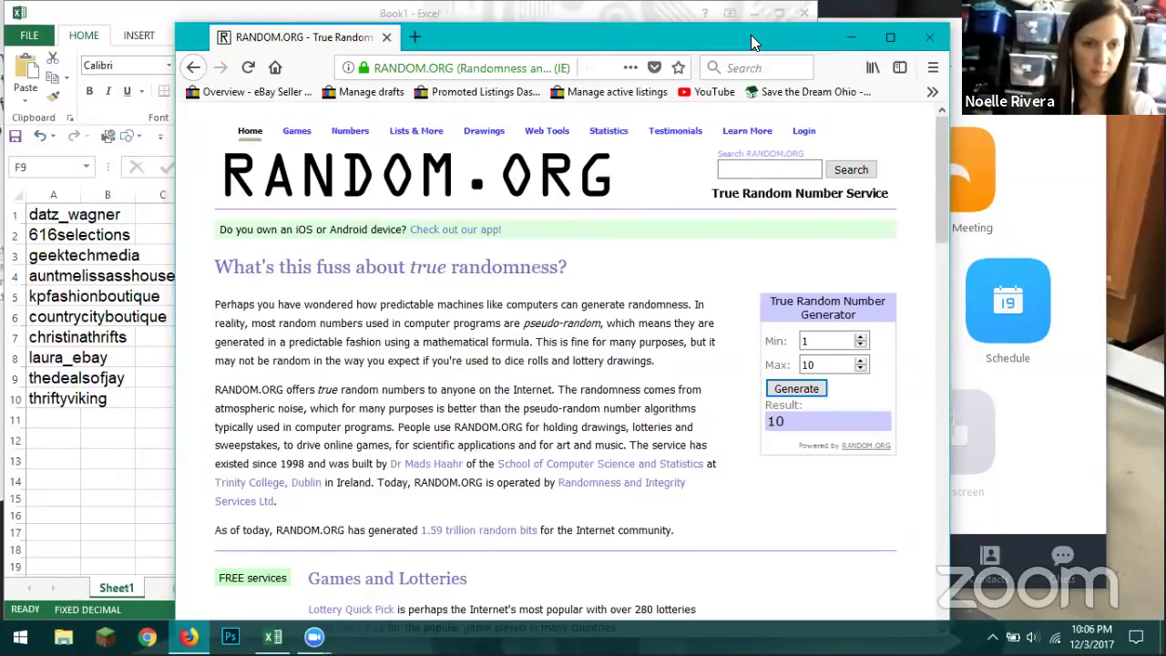
drag(750, 34, 1018, 17)
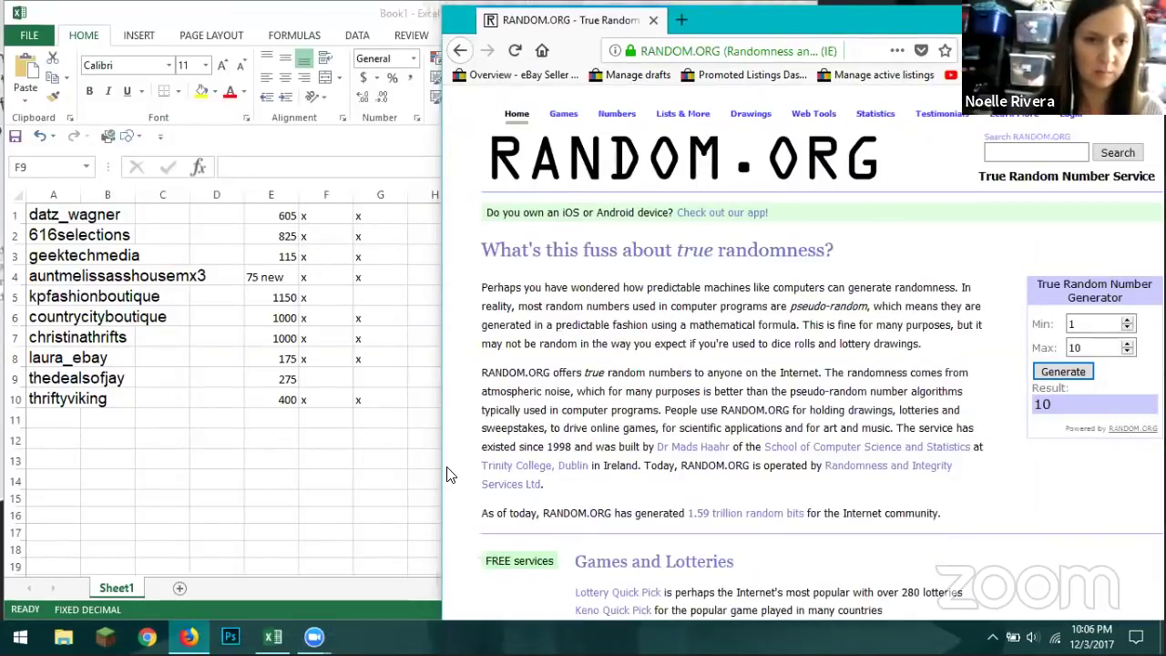